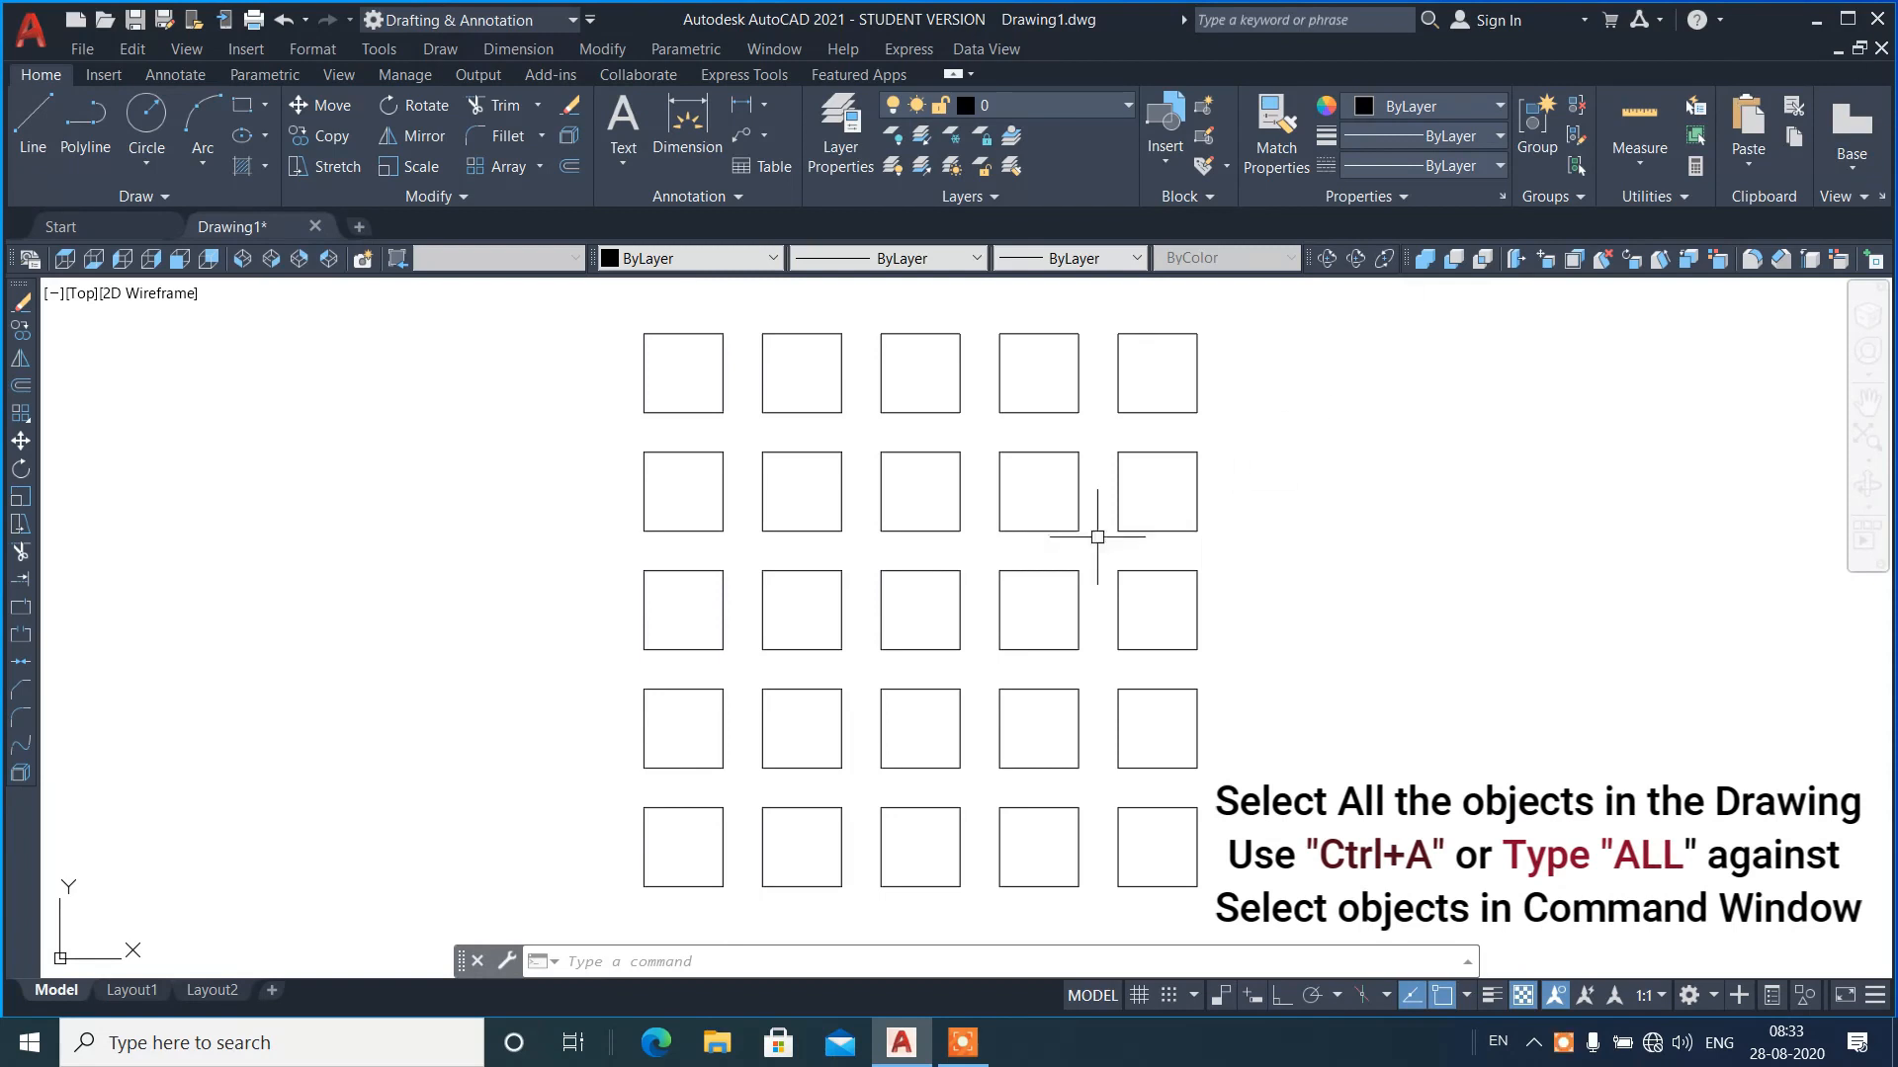
- Select every square in the drawing at once, and clear the selection
scroll(982, 533, down, 4)
scroll(1035, 542, up, 2)
scroll(1040, 546, up, 4)
scroll(1059, 554, down, 2)
scroll(1327, 585, down, 2)
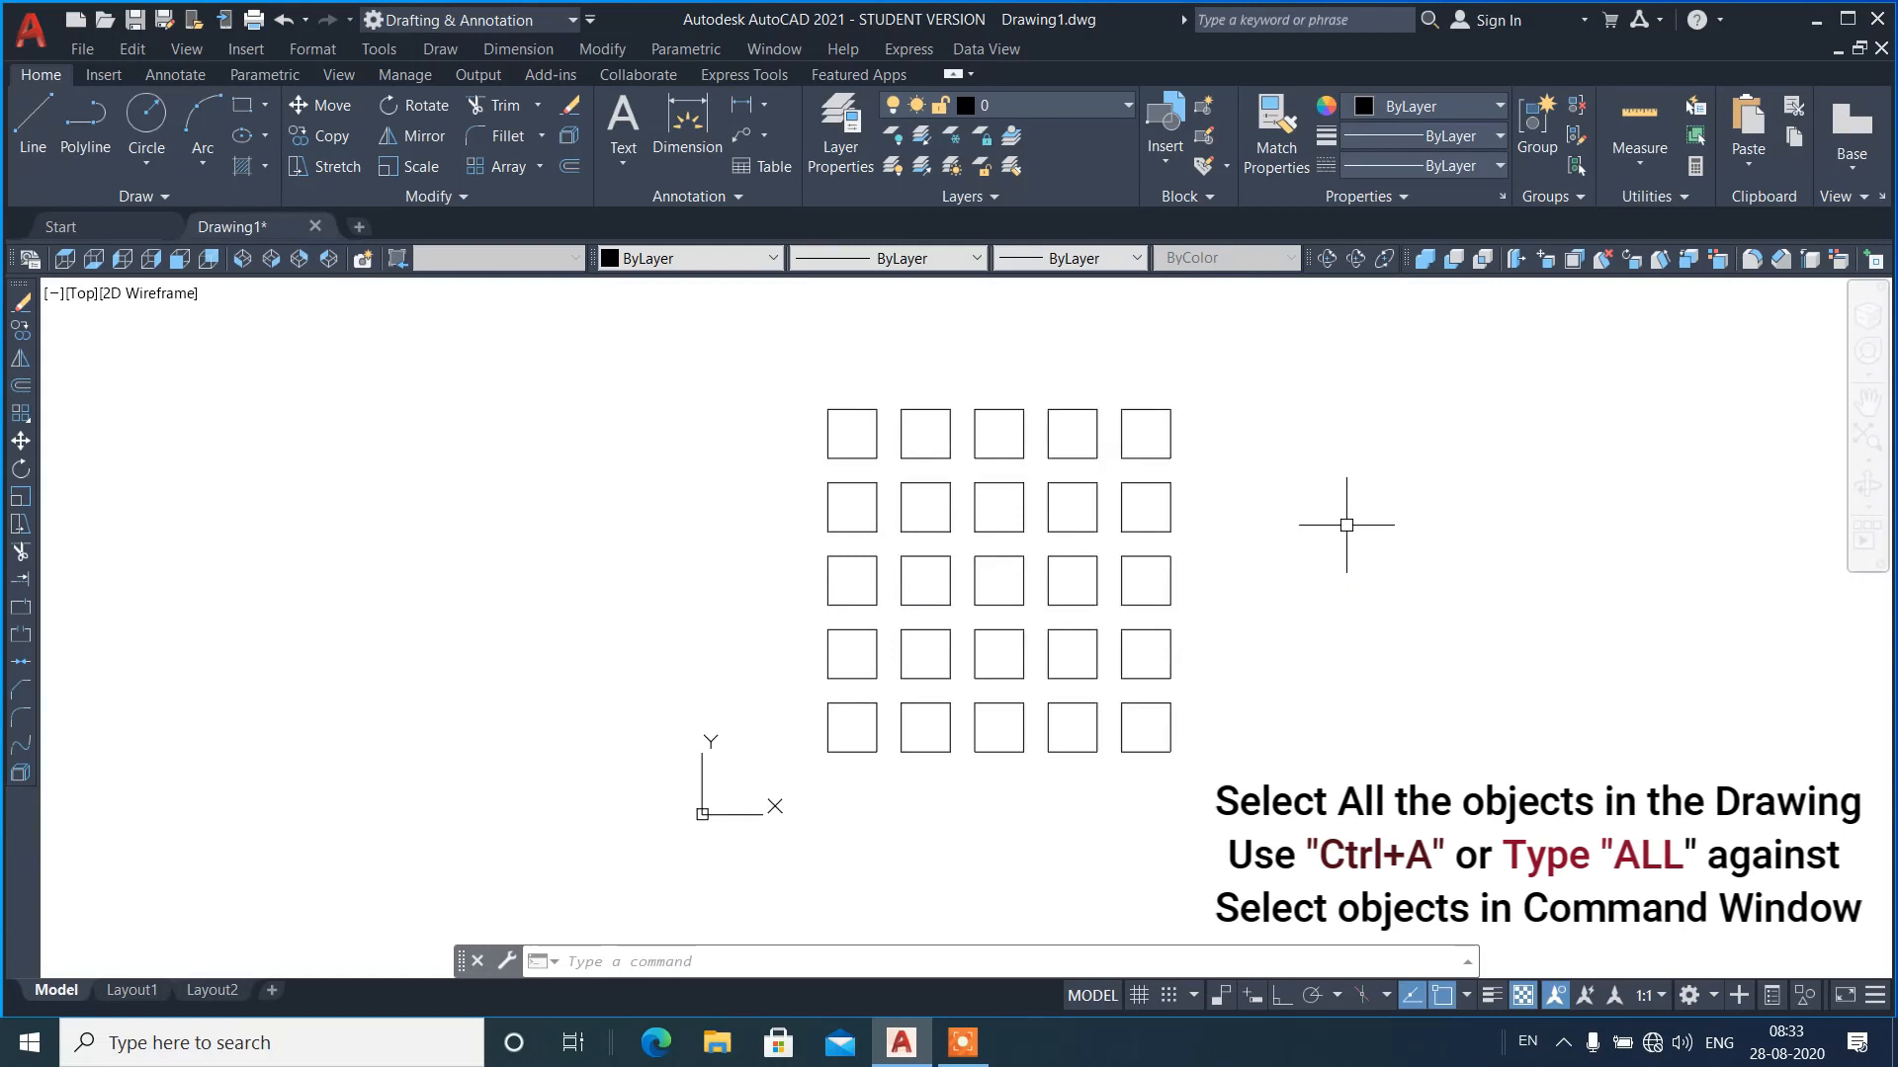
scroll(1347, 525, up, 2)
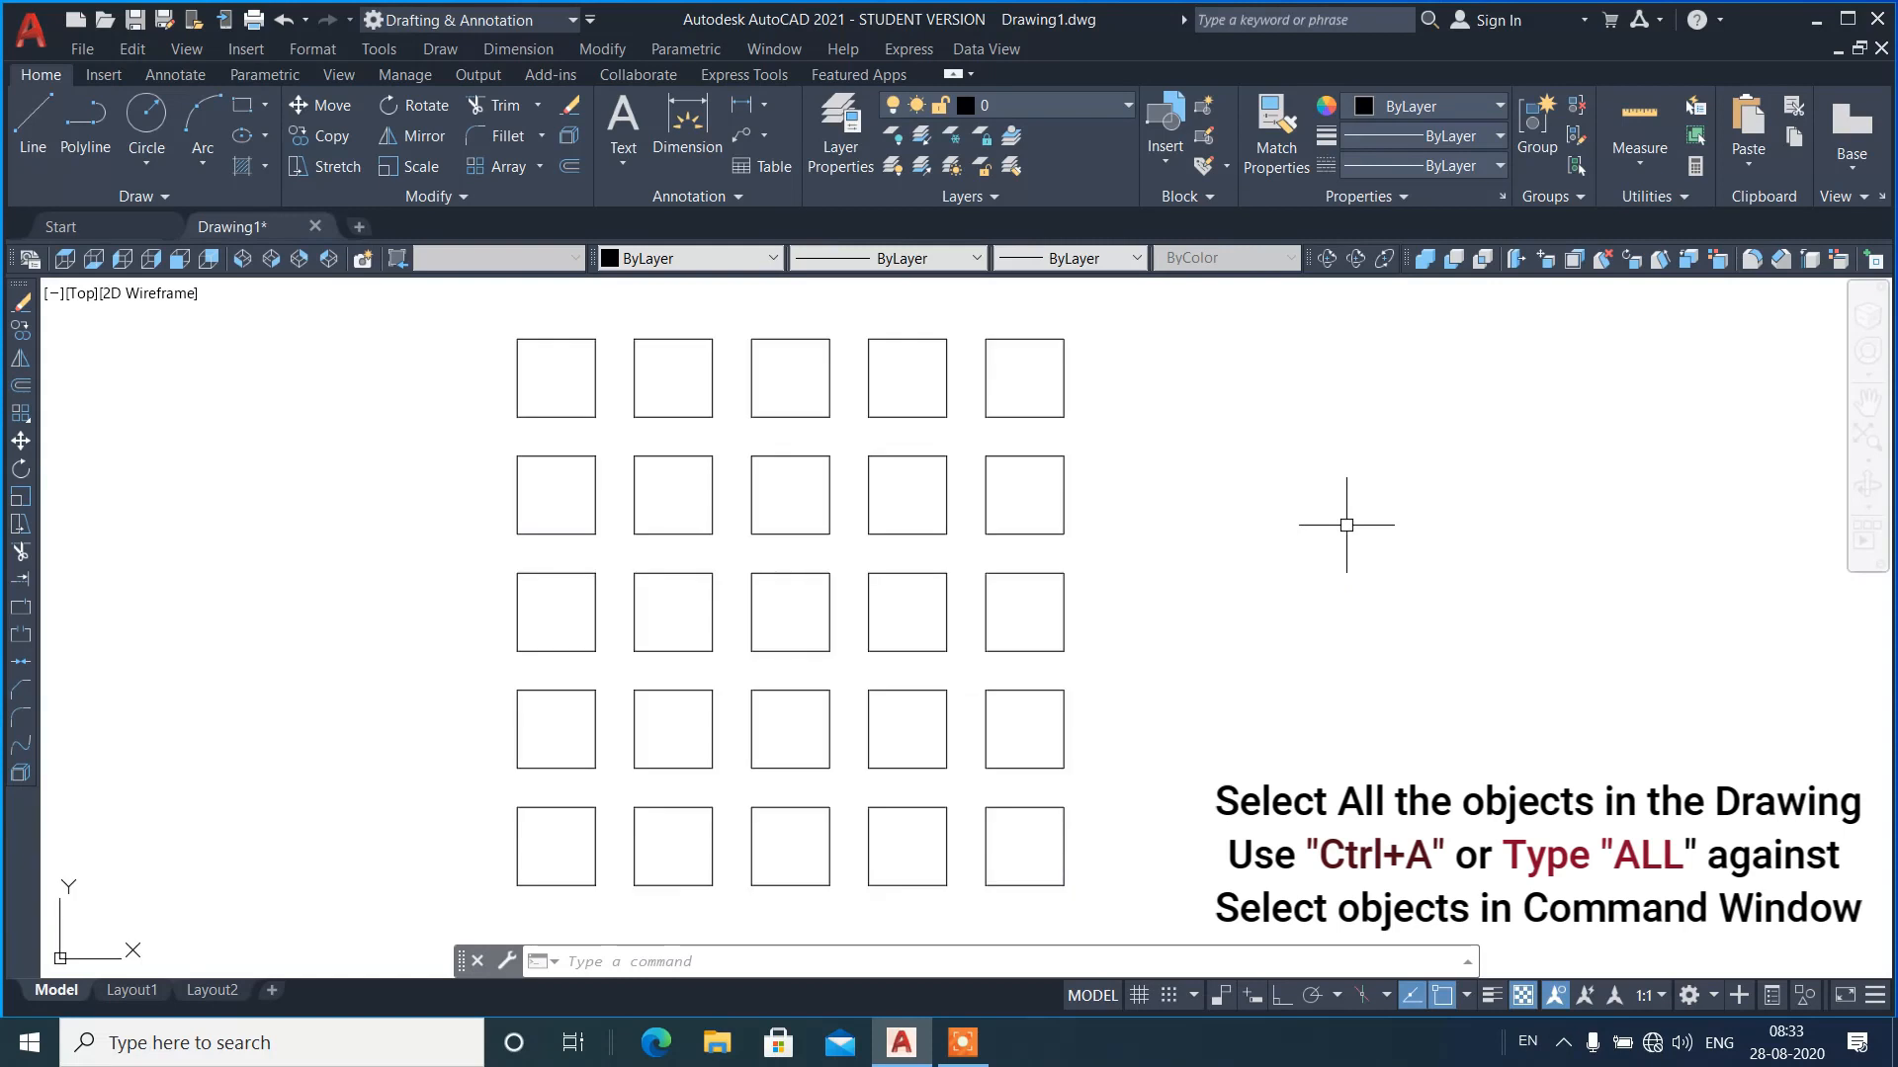
key(ctrl+a)
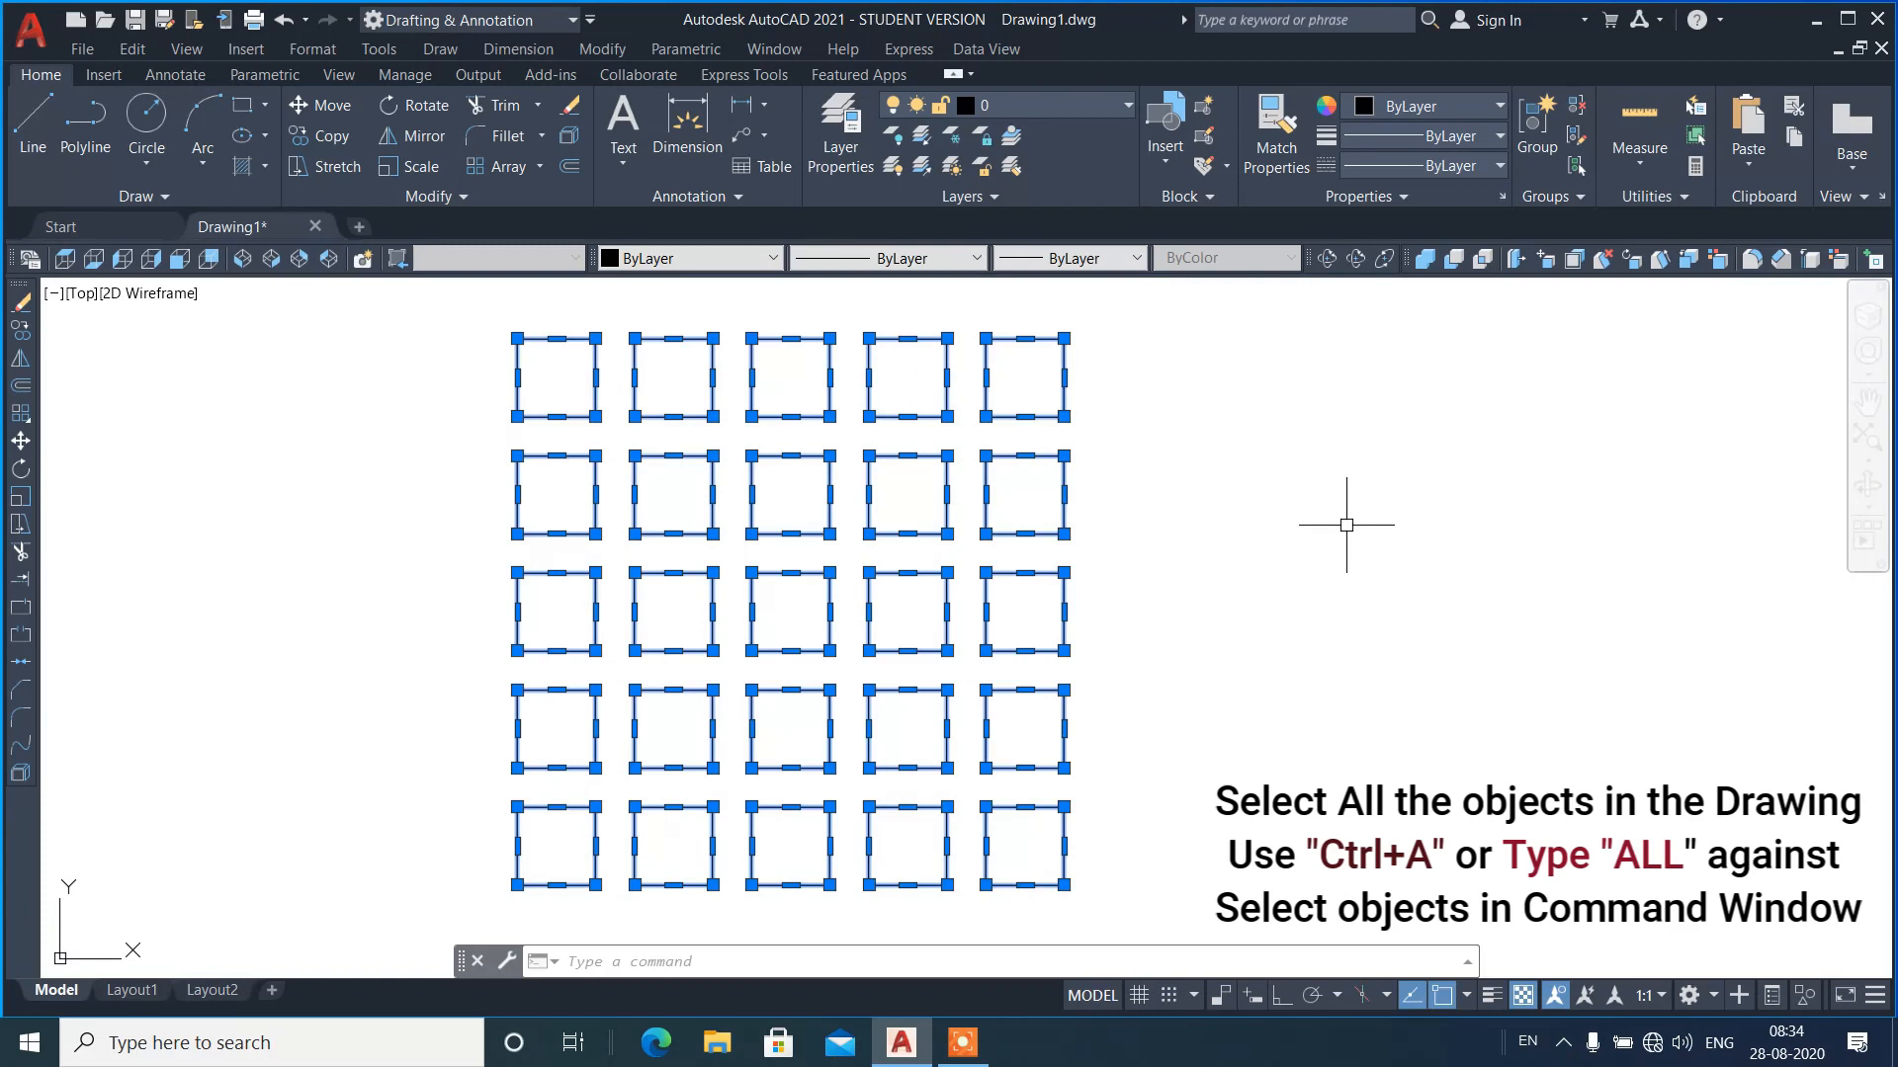
key(Escape)
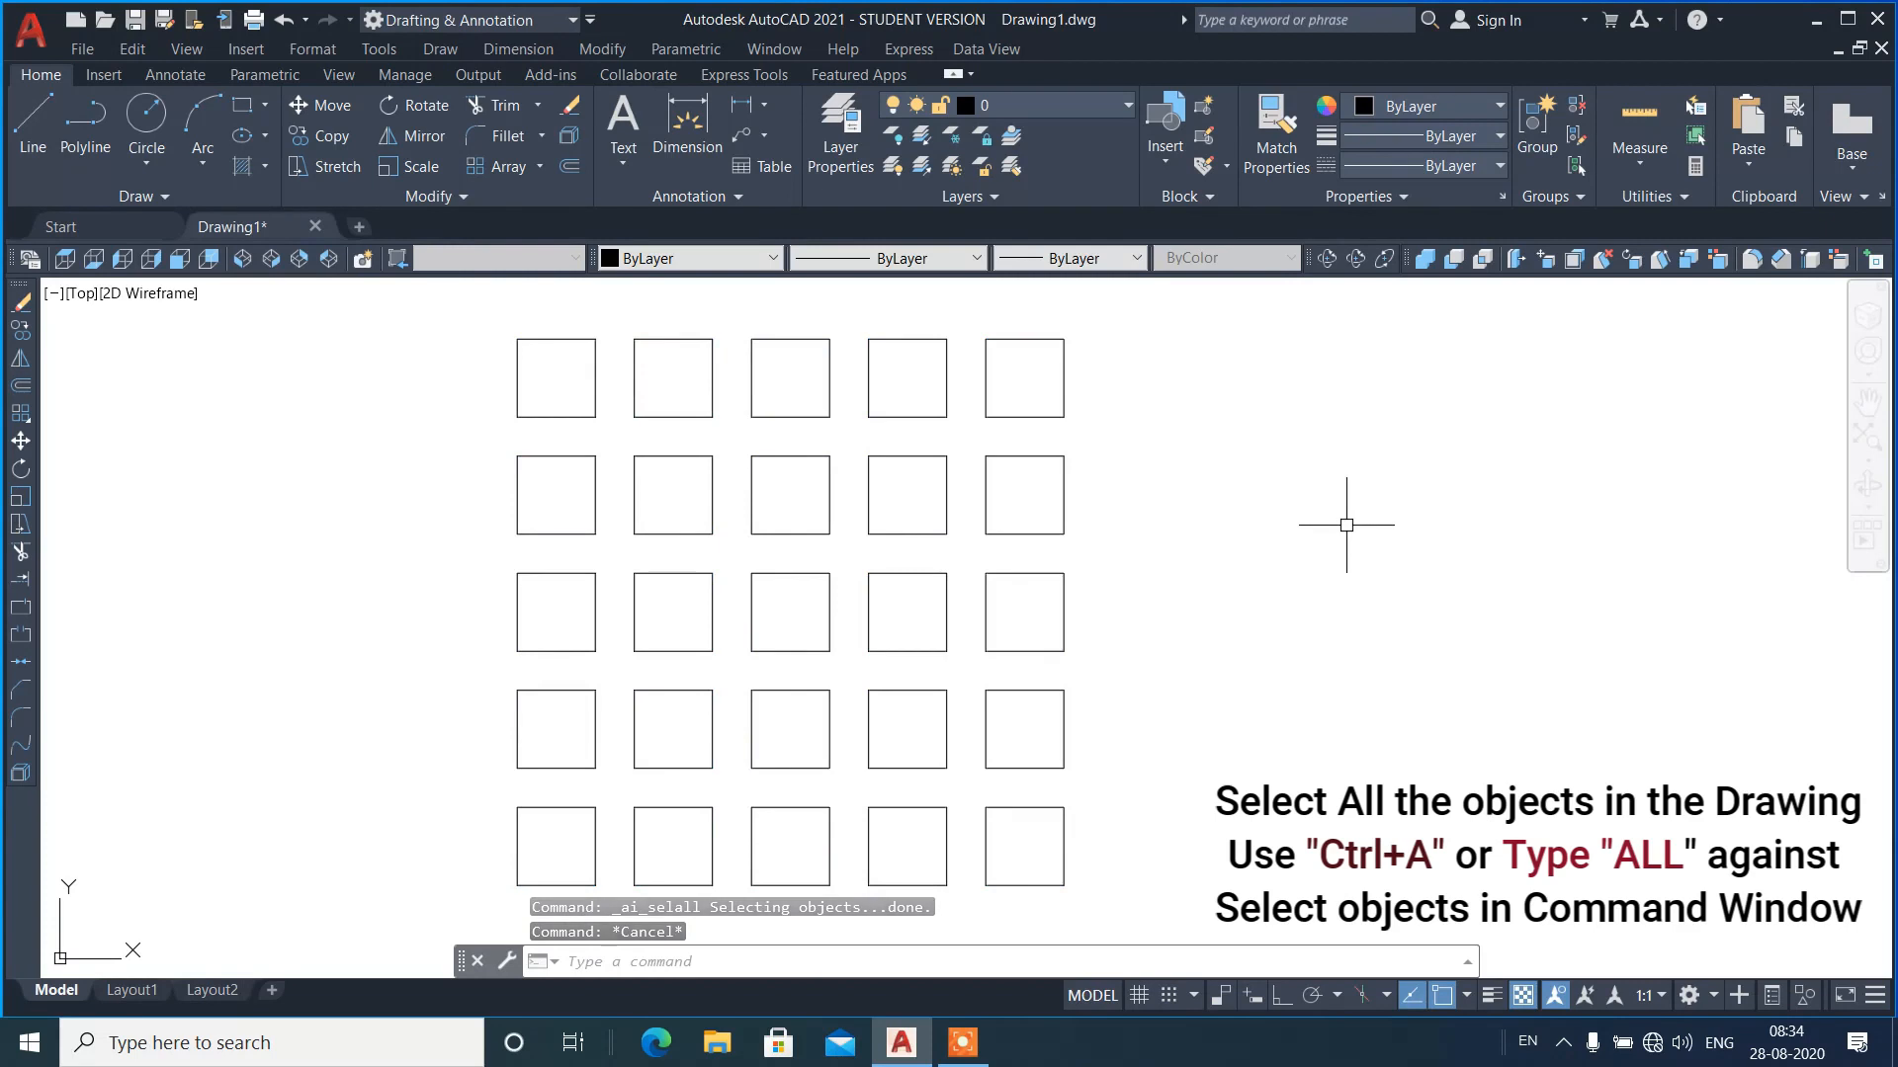
- Move all the squares to the right using the All selection option, and undo the move
text(m)
key(Return)
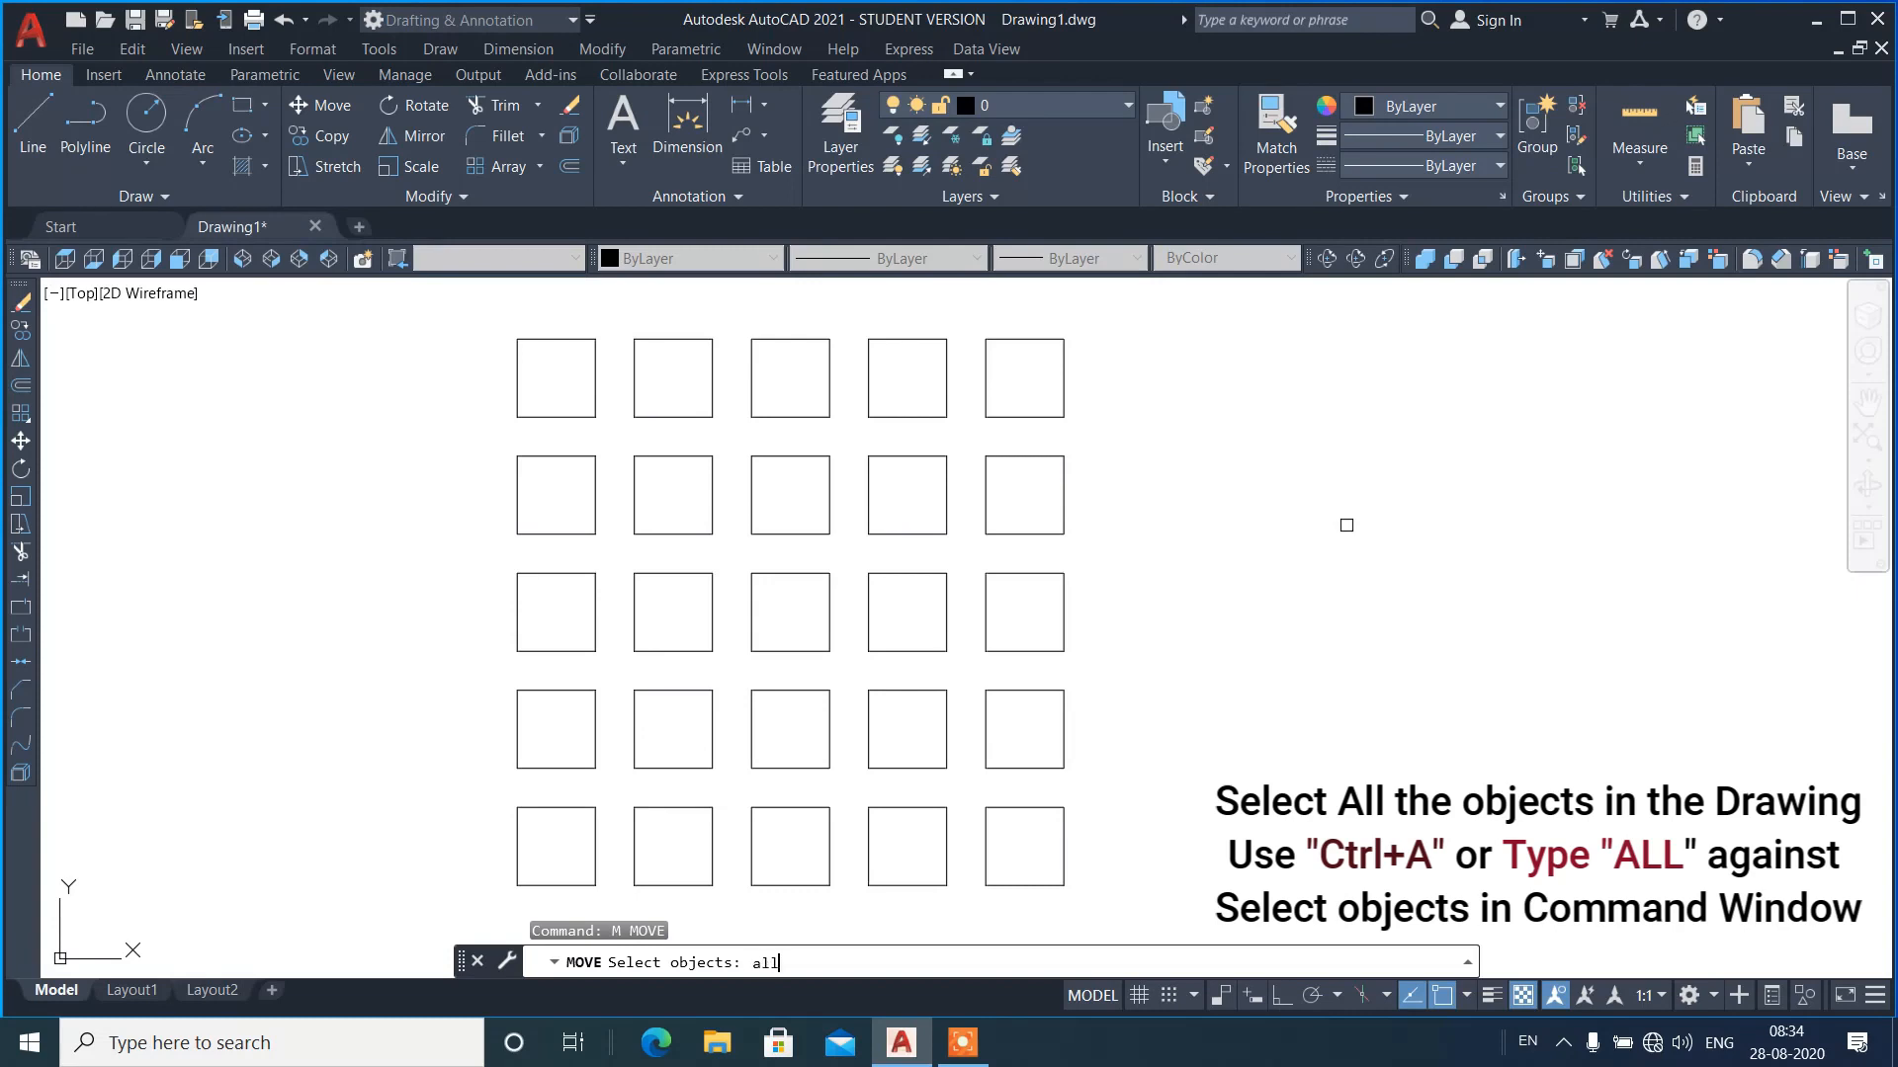
key(Return)
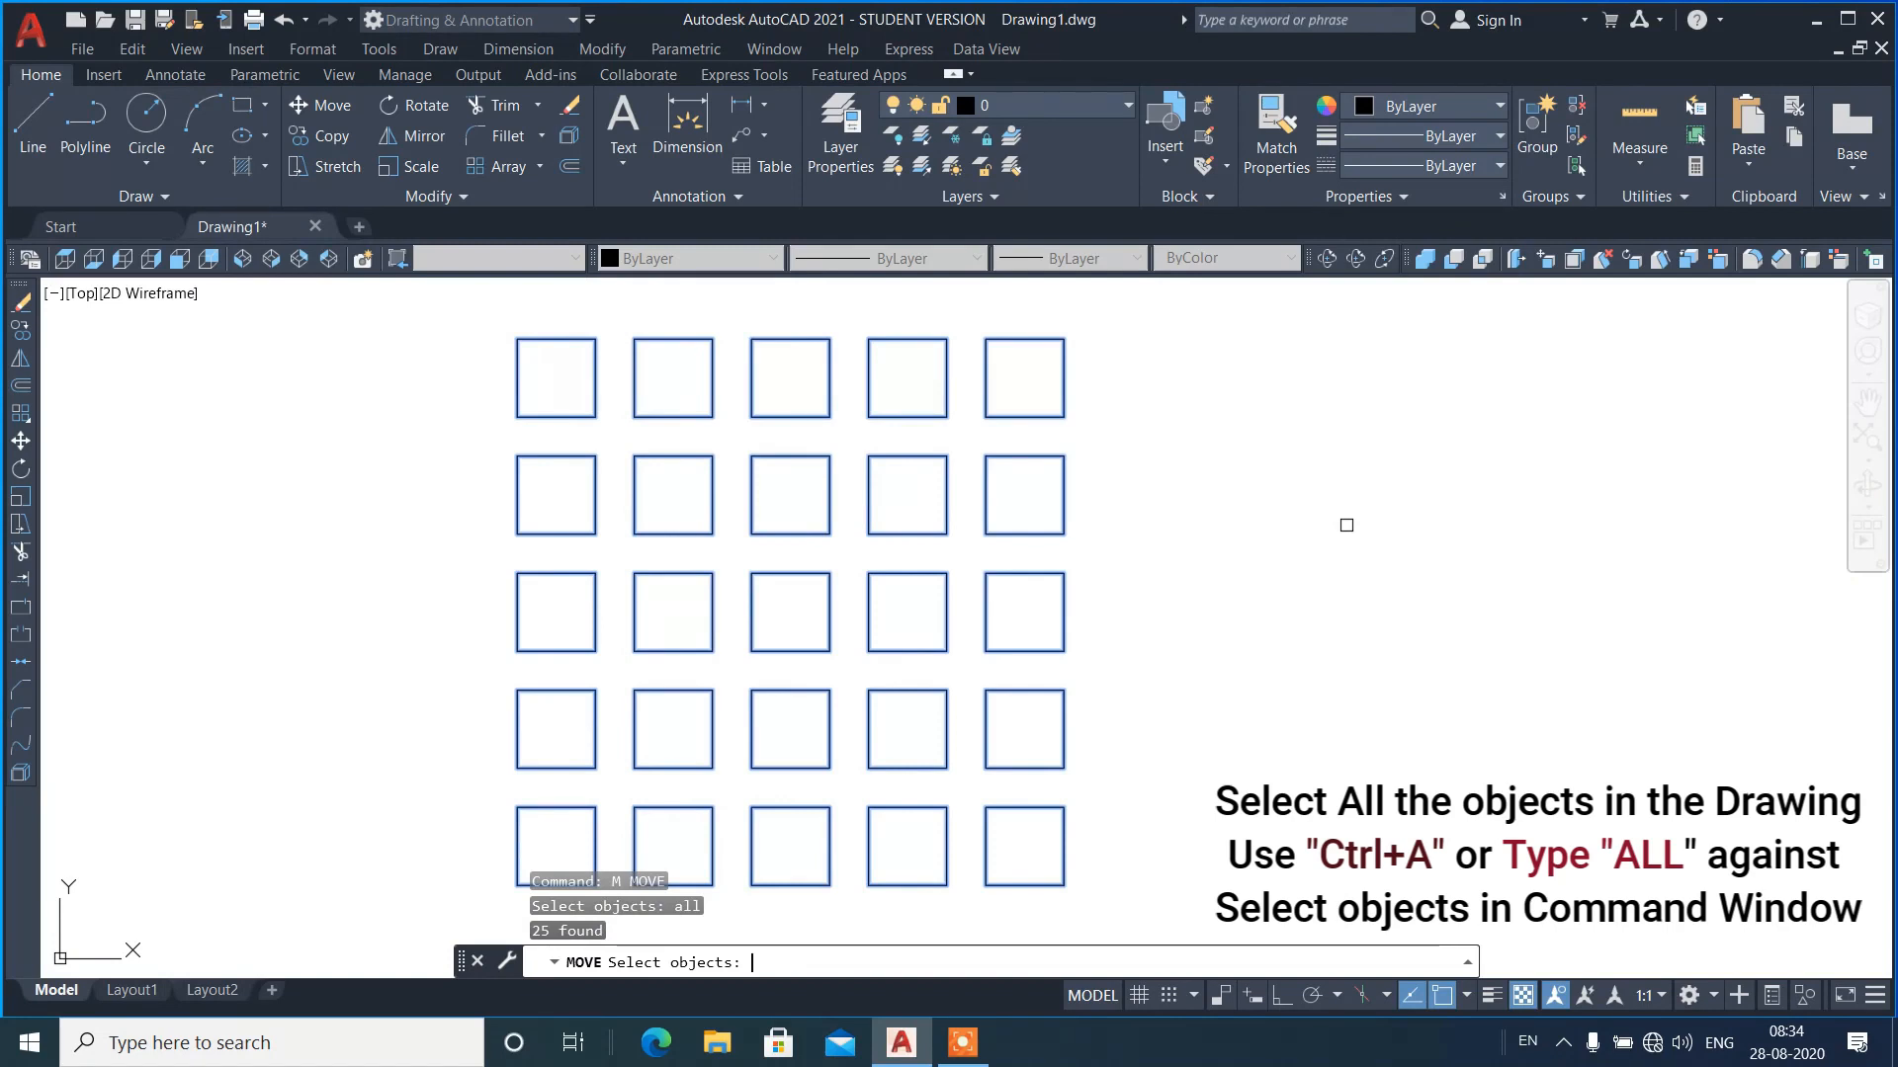
key(Return)
click(530, 756)
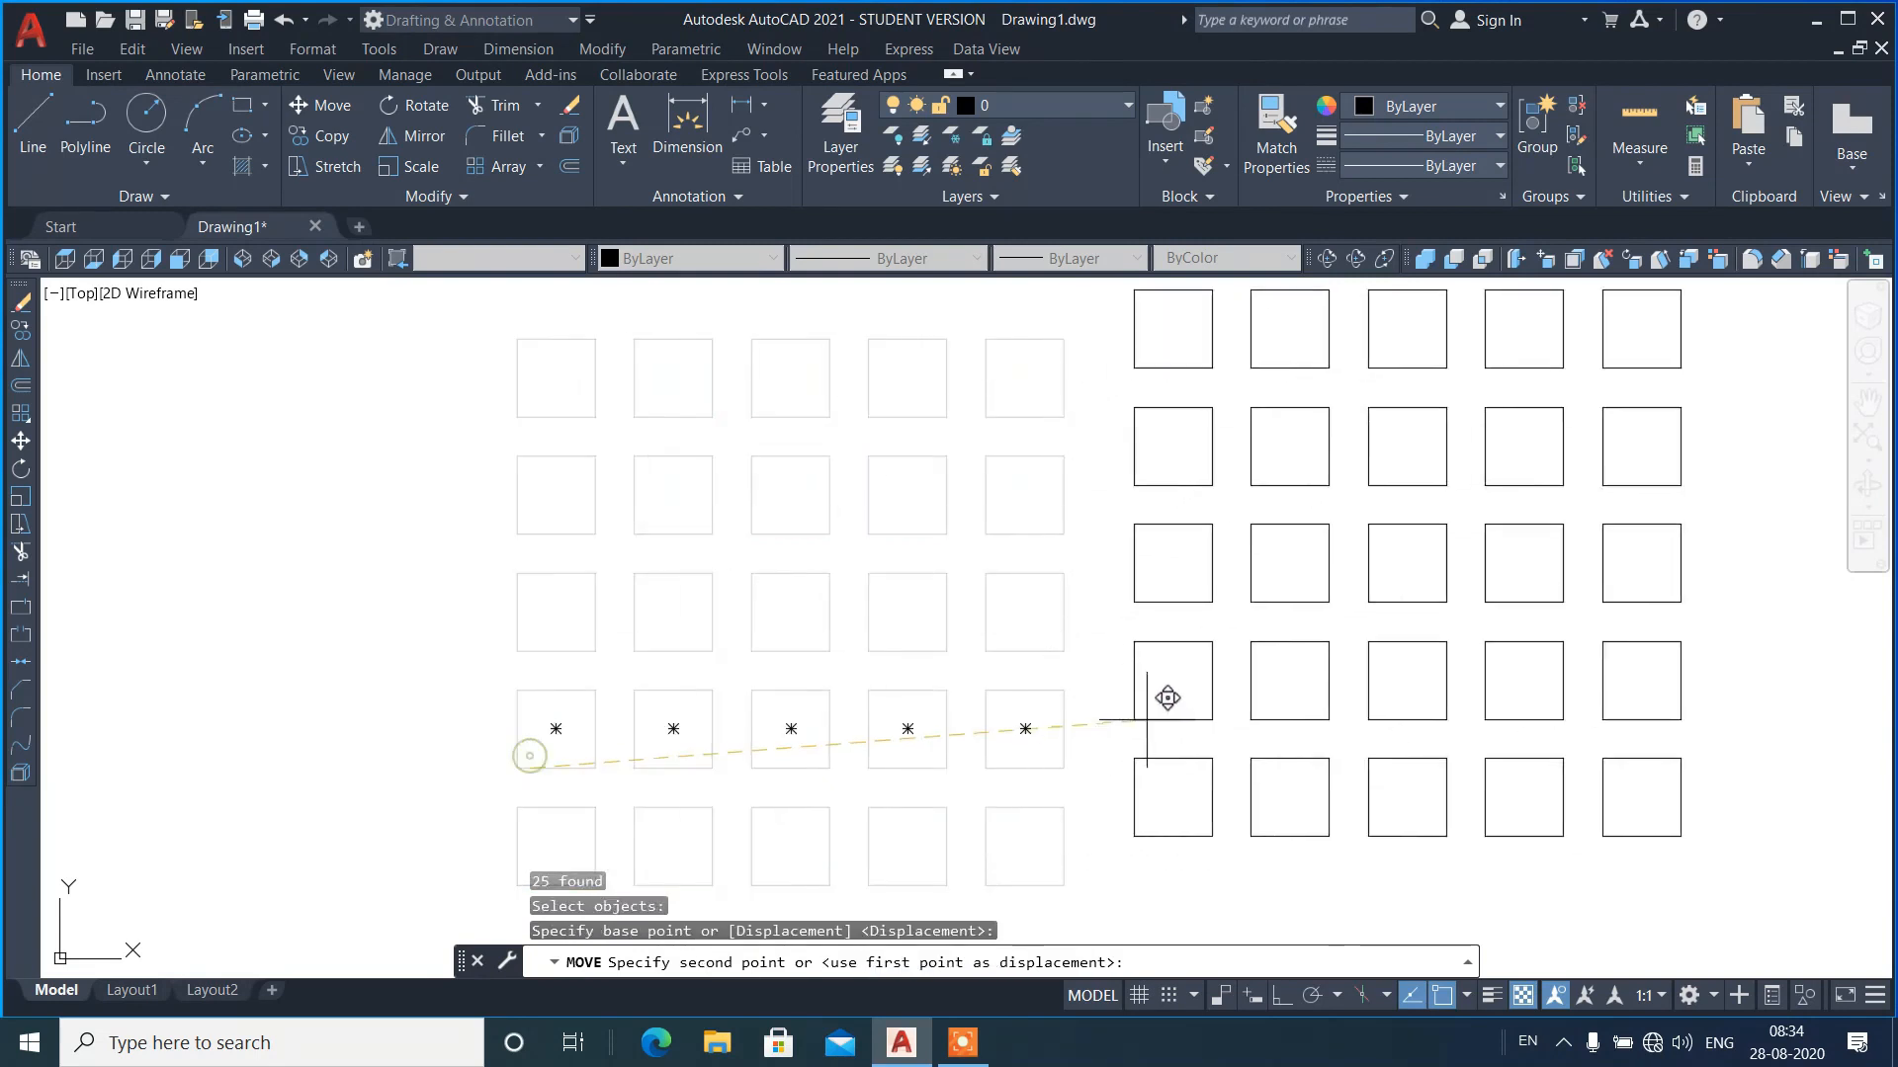
click(1284, 729)
key(ctrl+z)
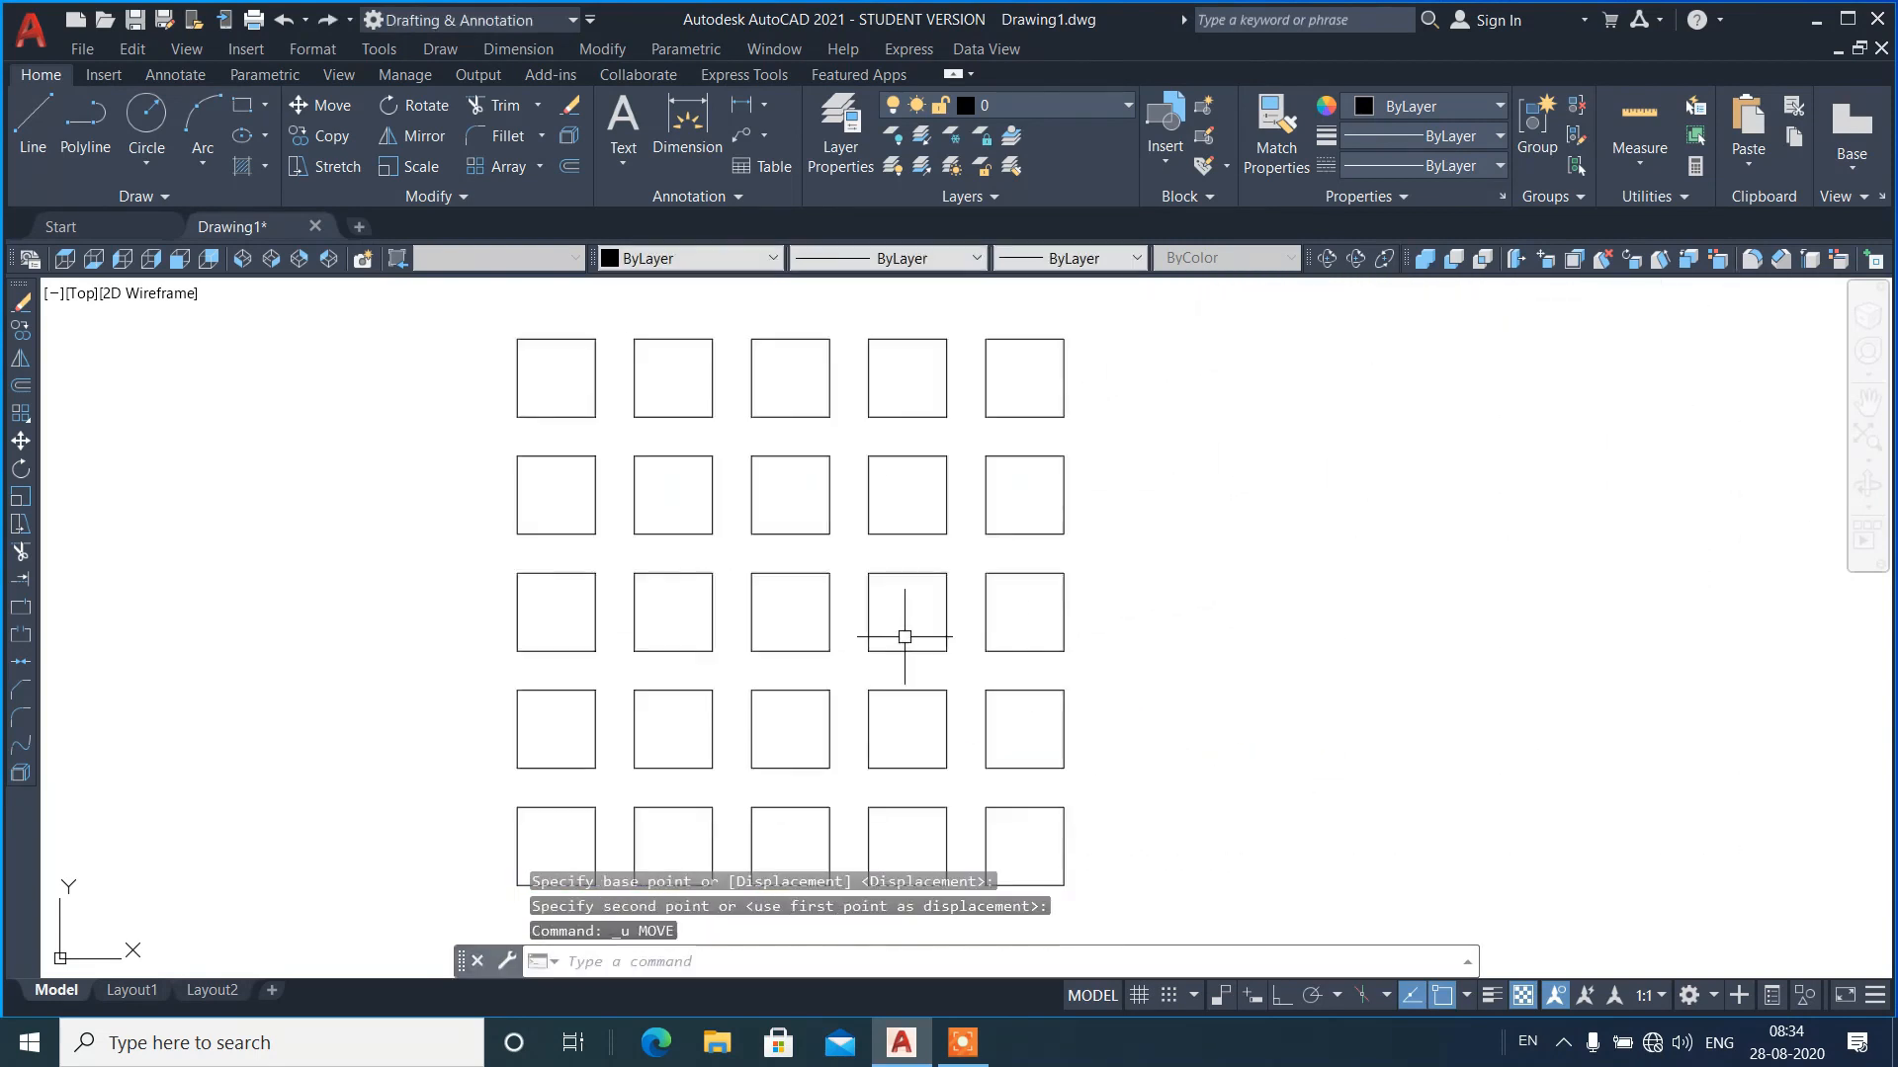
- Erase all the squares using the All selection option, and undo the erase
text(e)
key(Return)
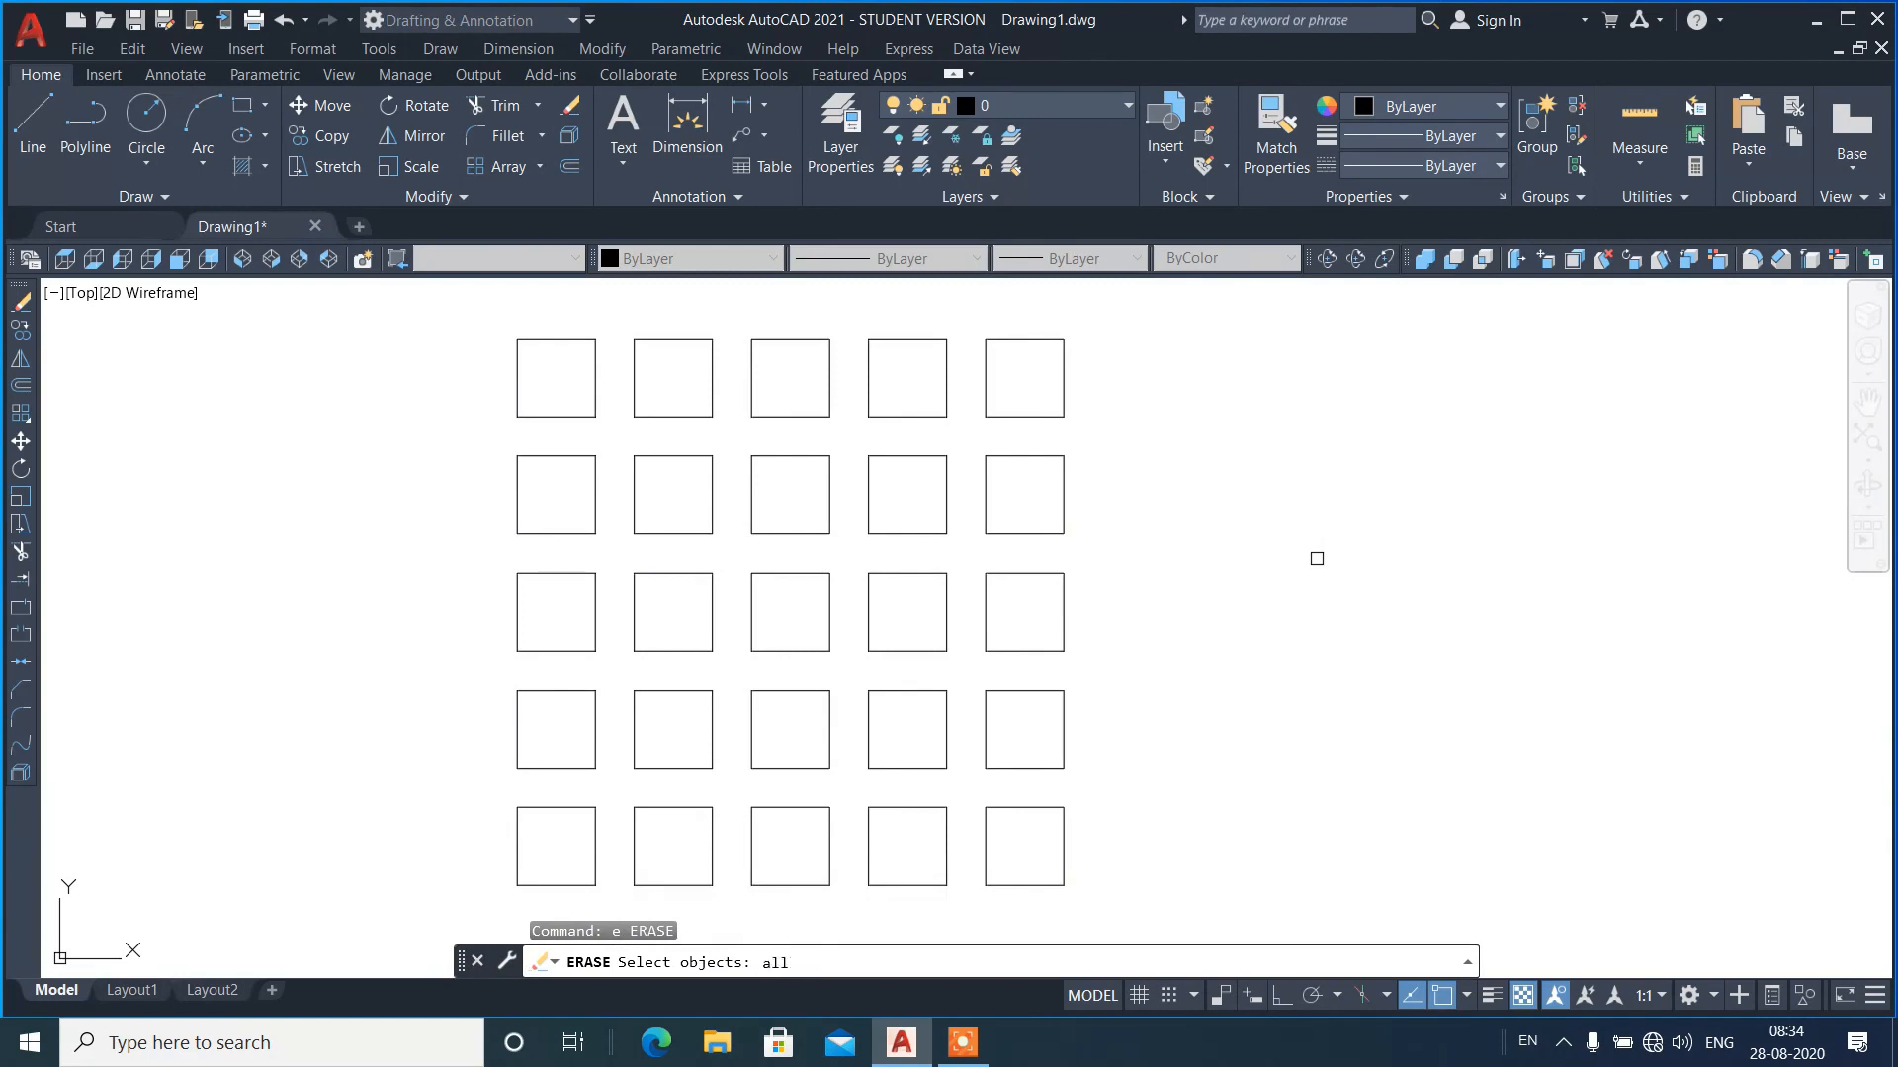
text(all)
key(Return)
key(Return)
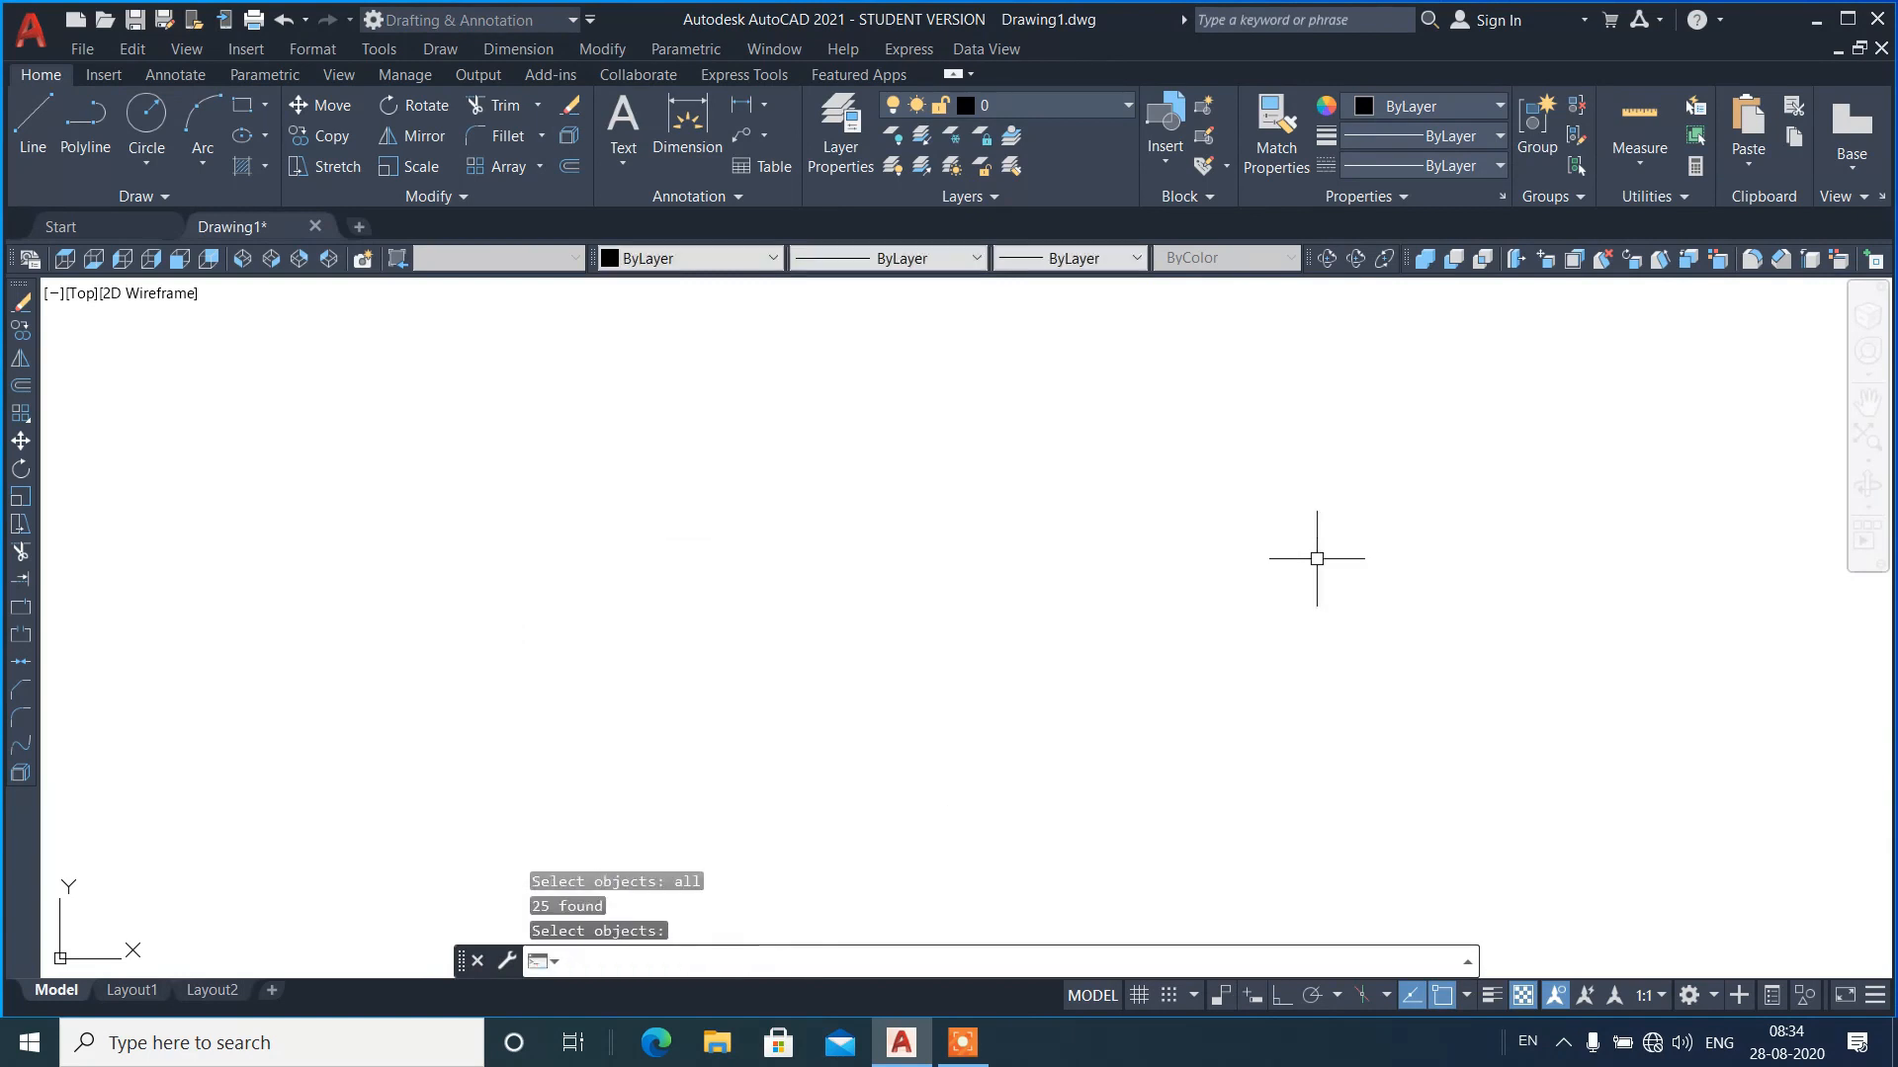
key(ctrl+z)
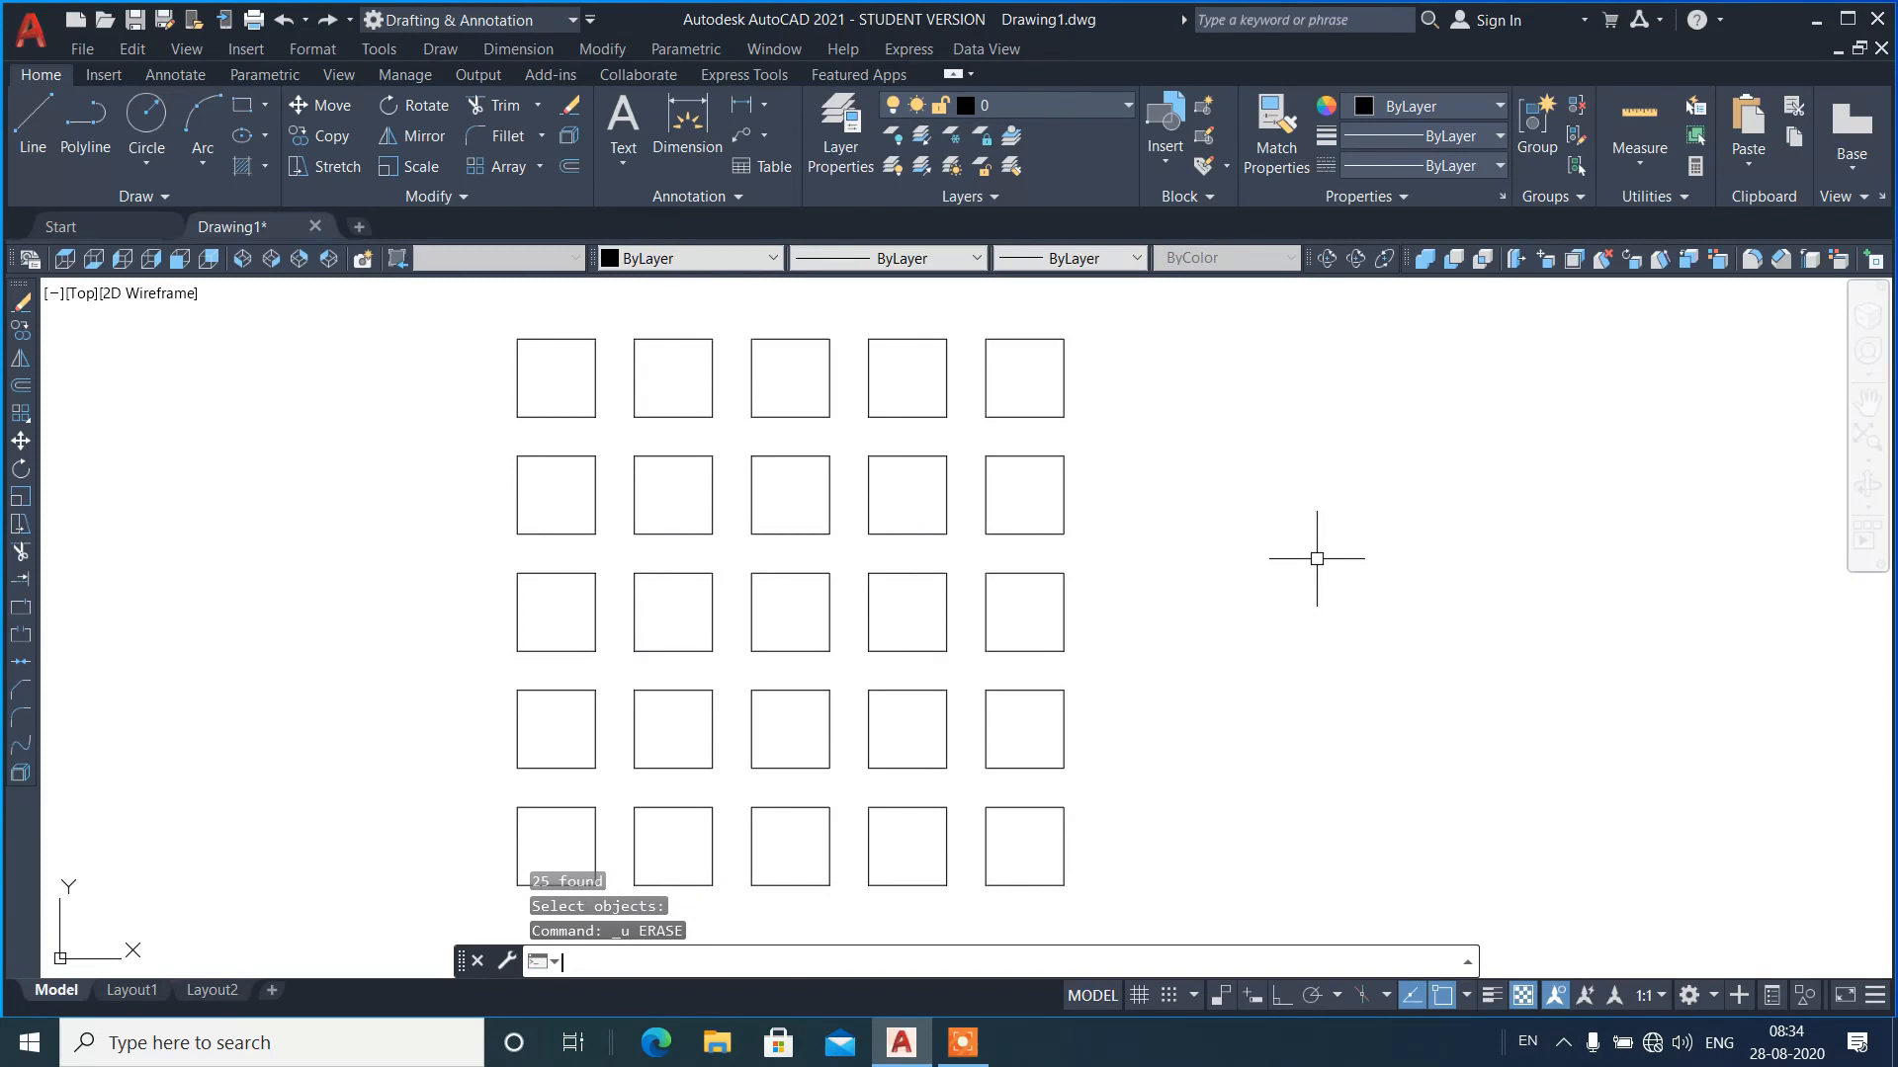
- Move the three middle diagonal squares, picked individually, to the right of the grid, and undo the move
scroll(1317, 558, down, 2)
scroll(986, 583, up, 2)
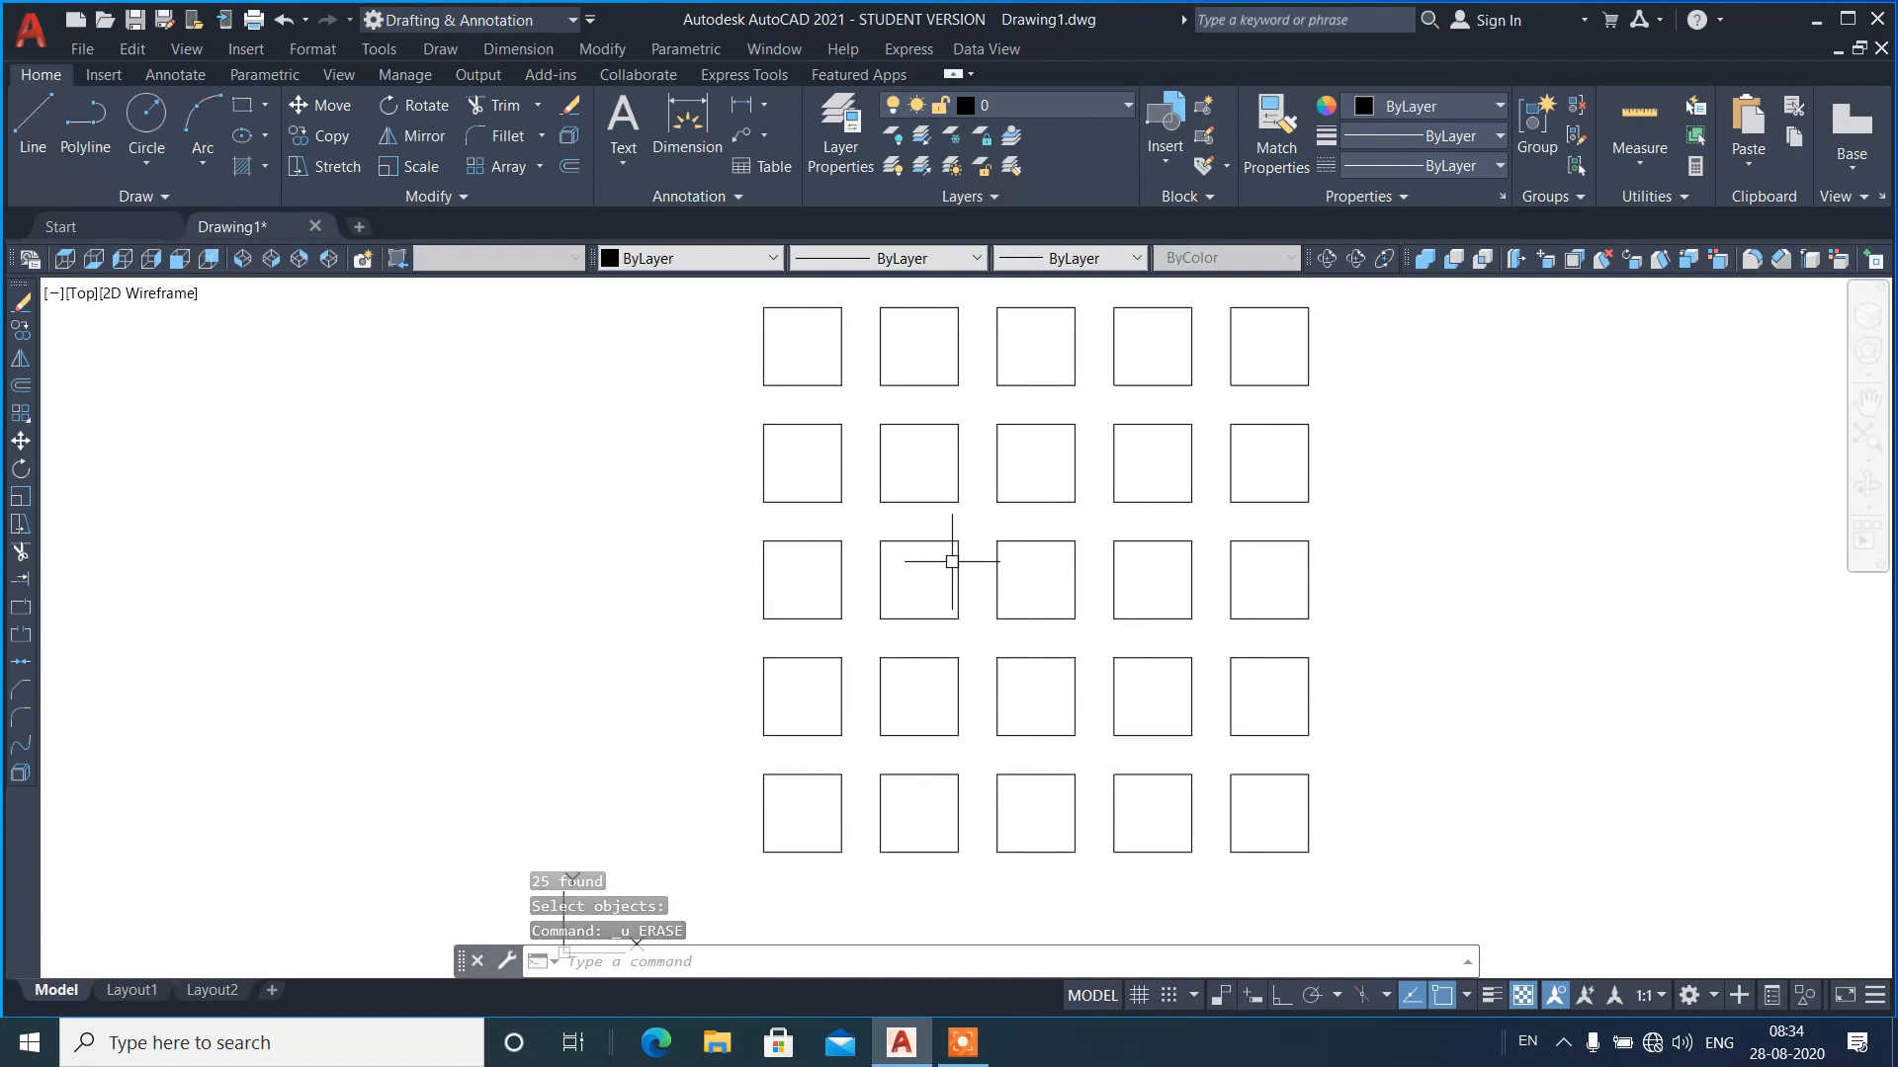
scroll(720, 574, down, 2)
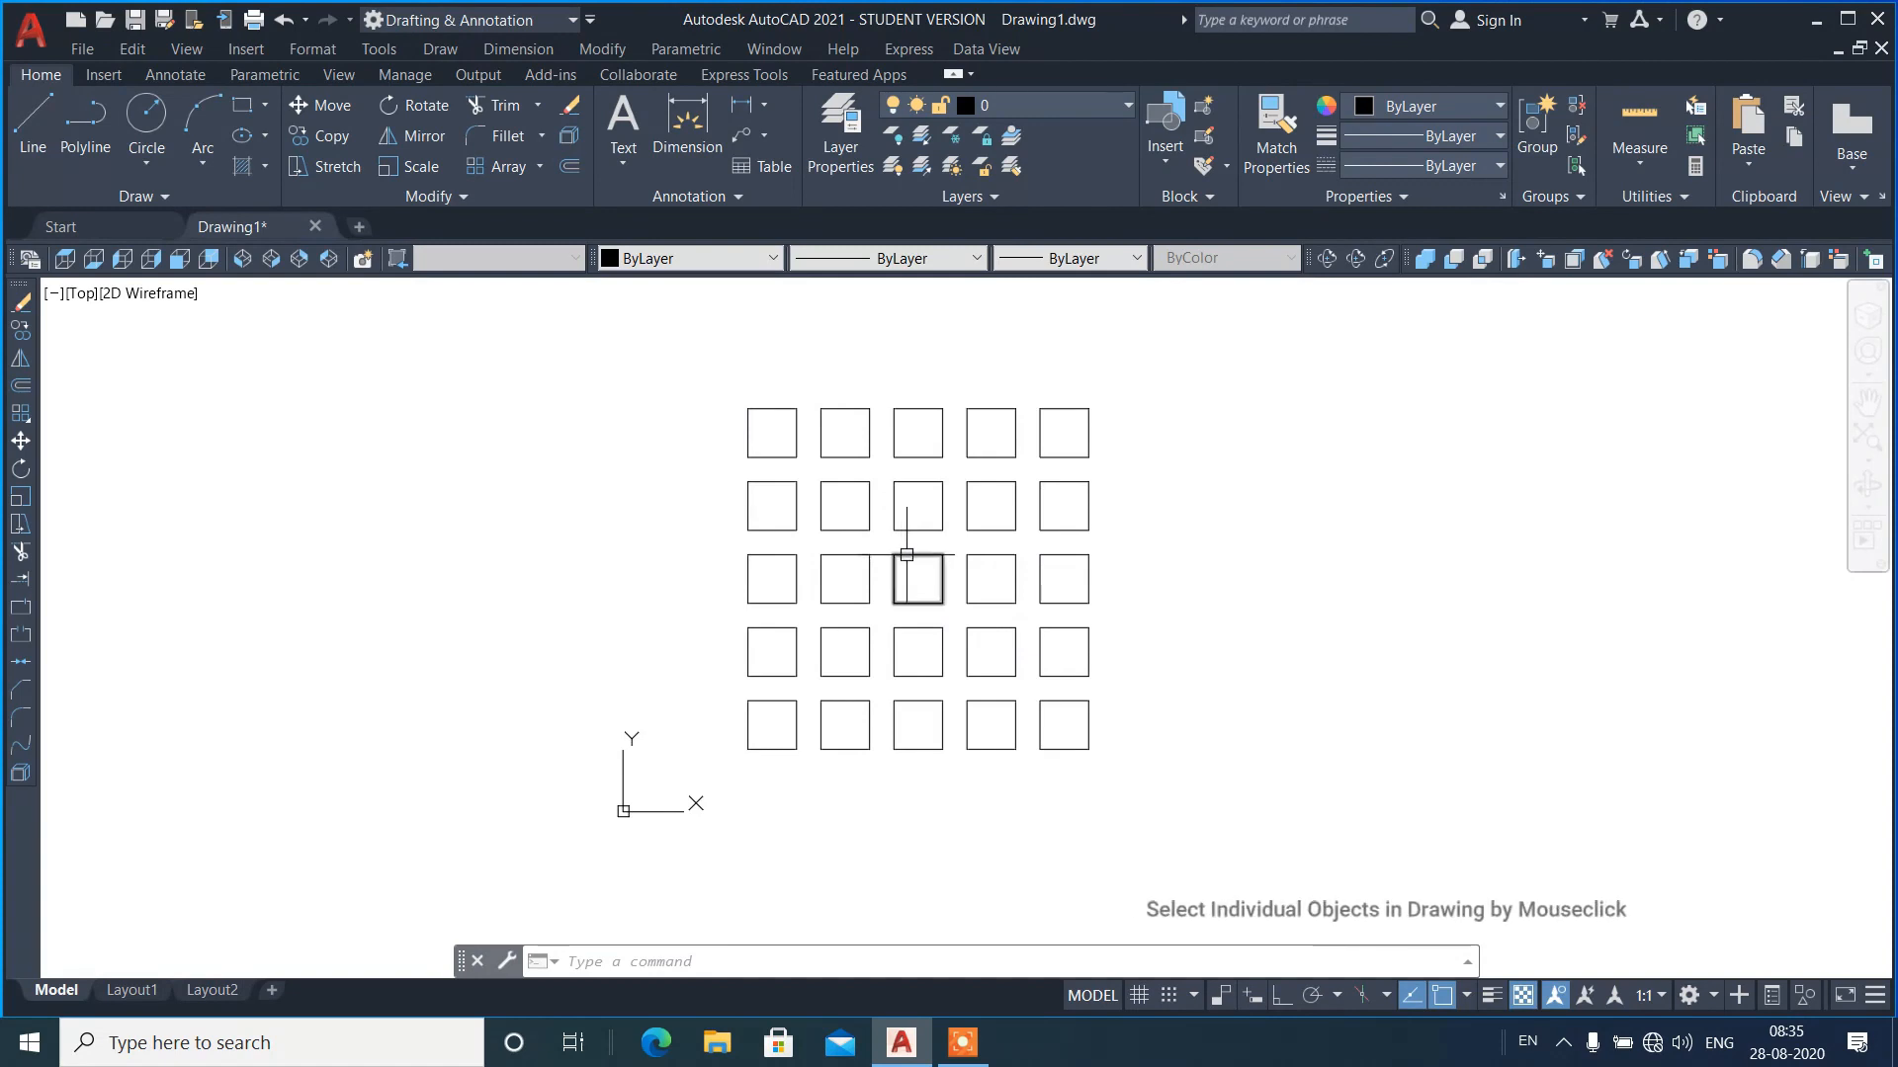
text(m)
key(Return)
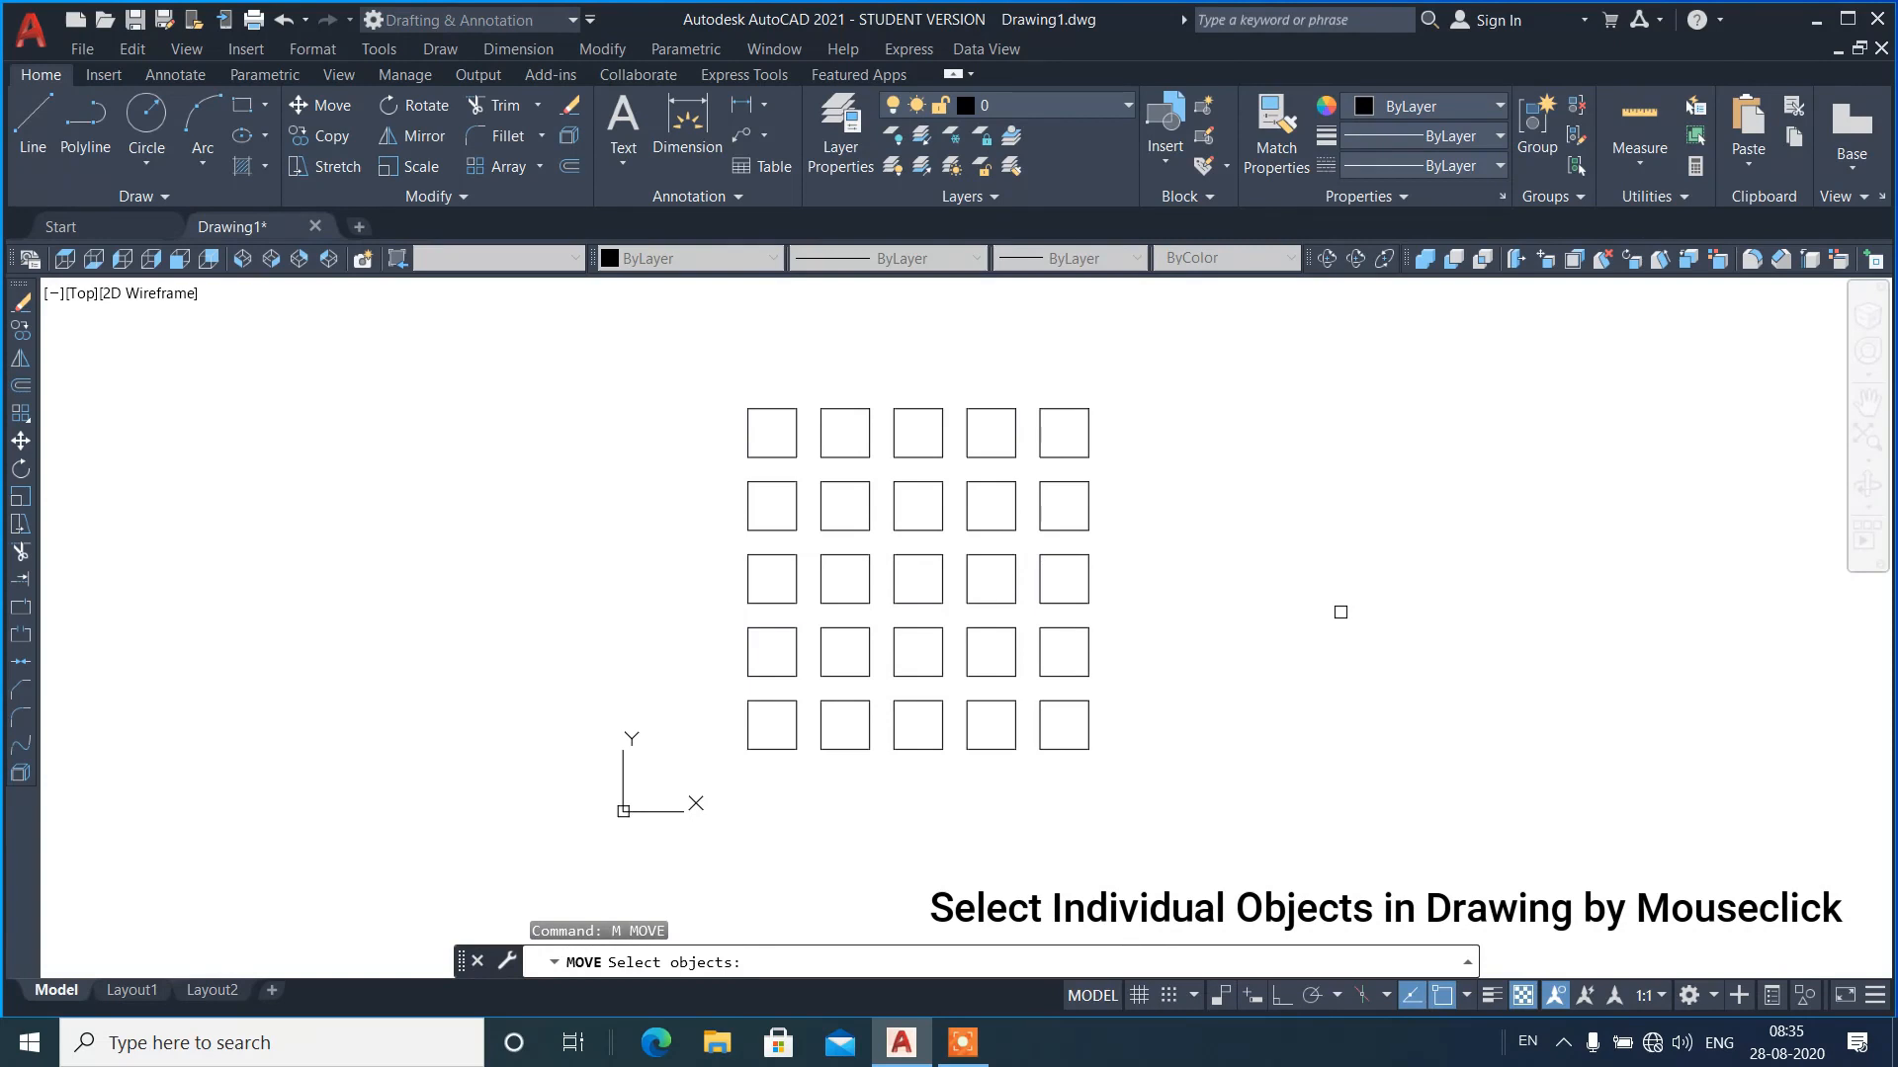
click(863, 524)
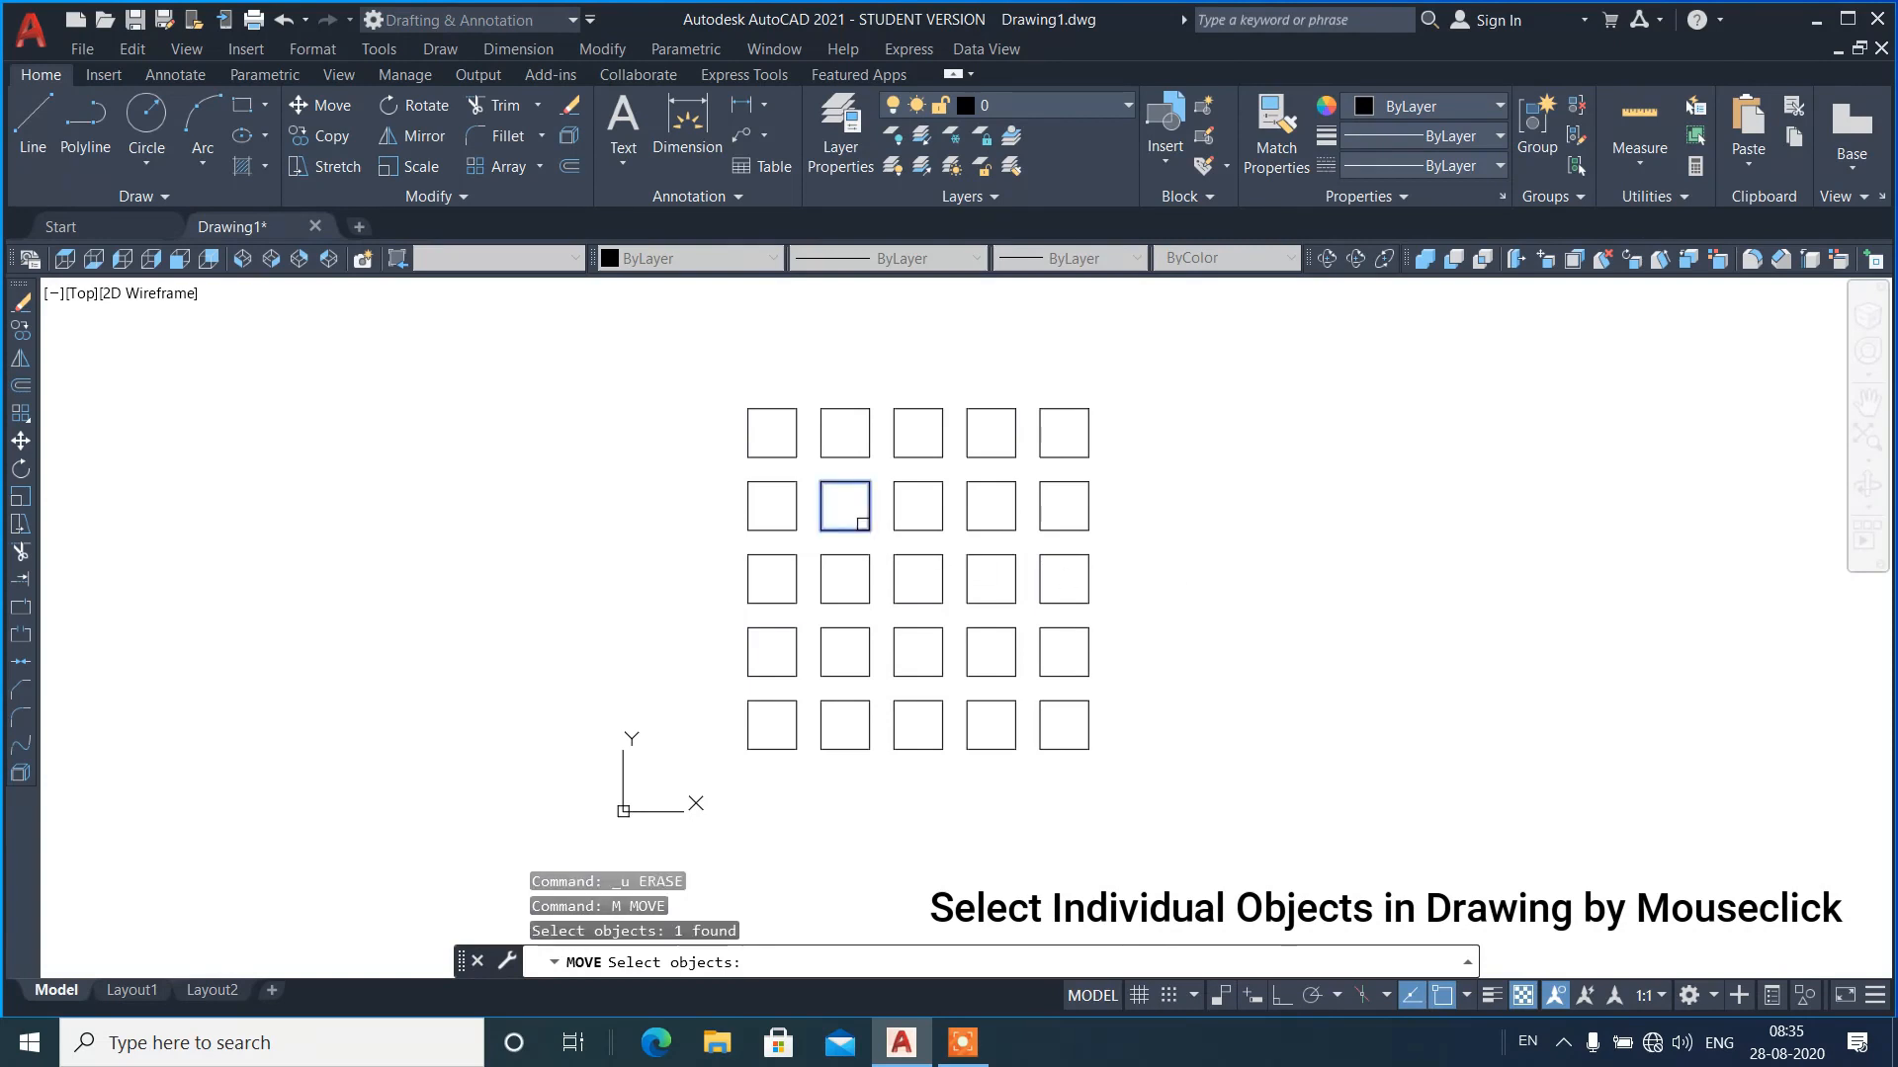
click(949, 609)
click(887, 551)
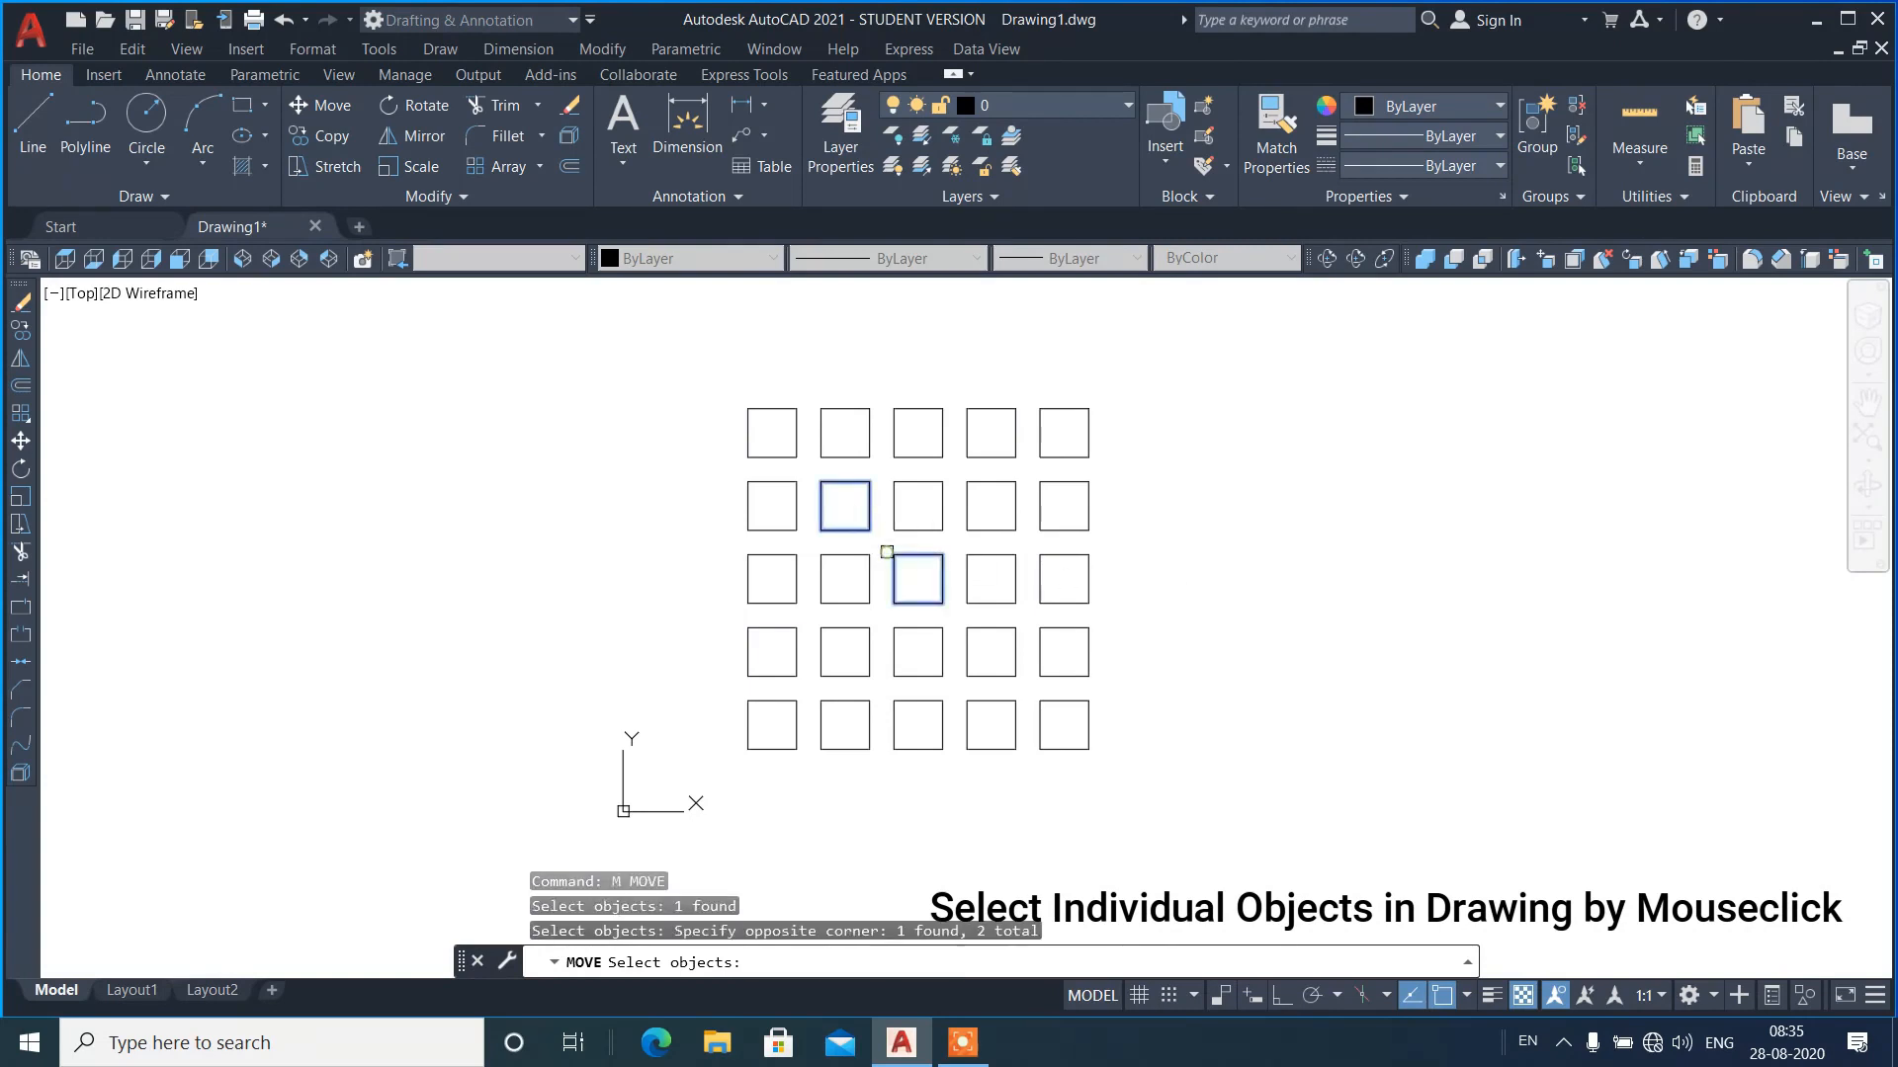
click(966, 628)
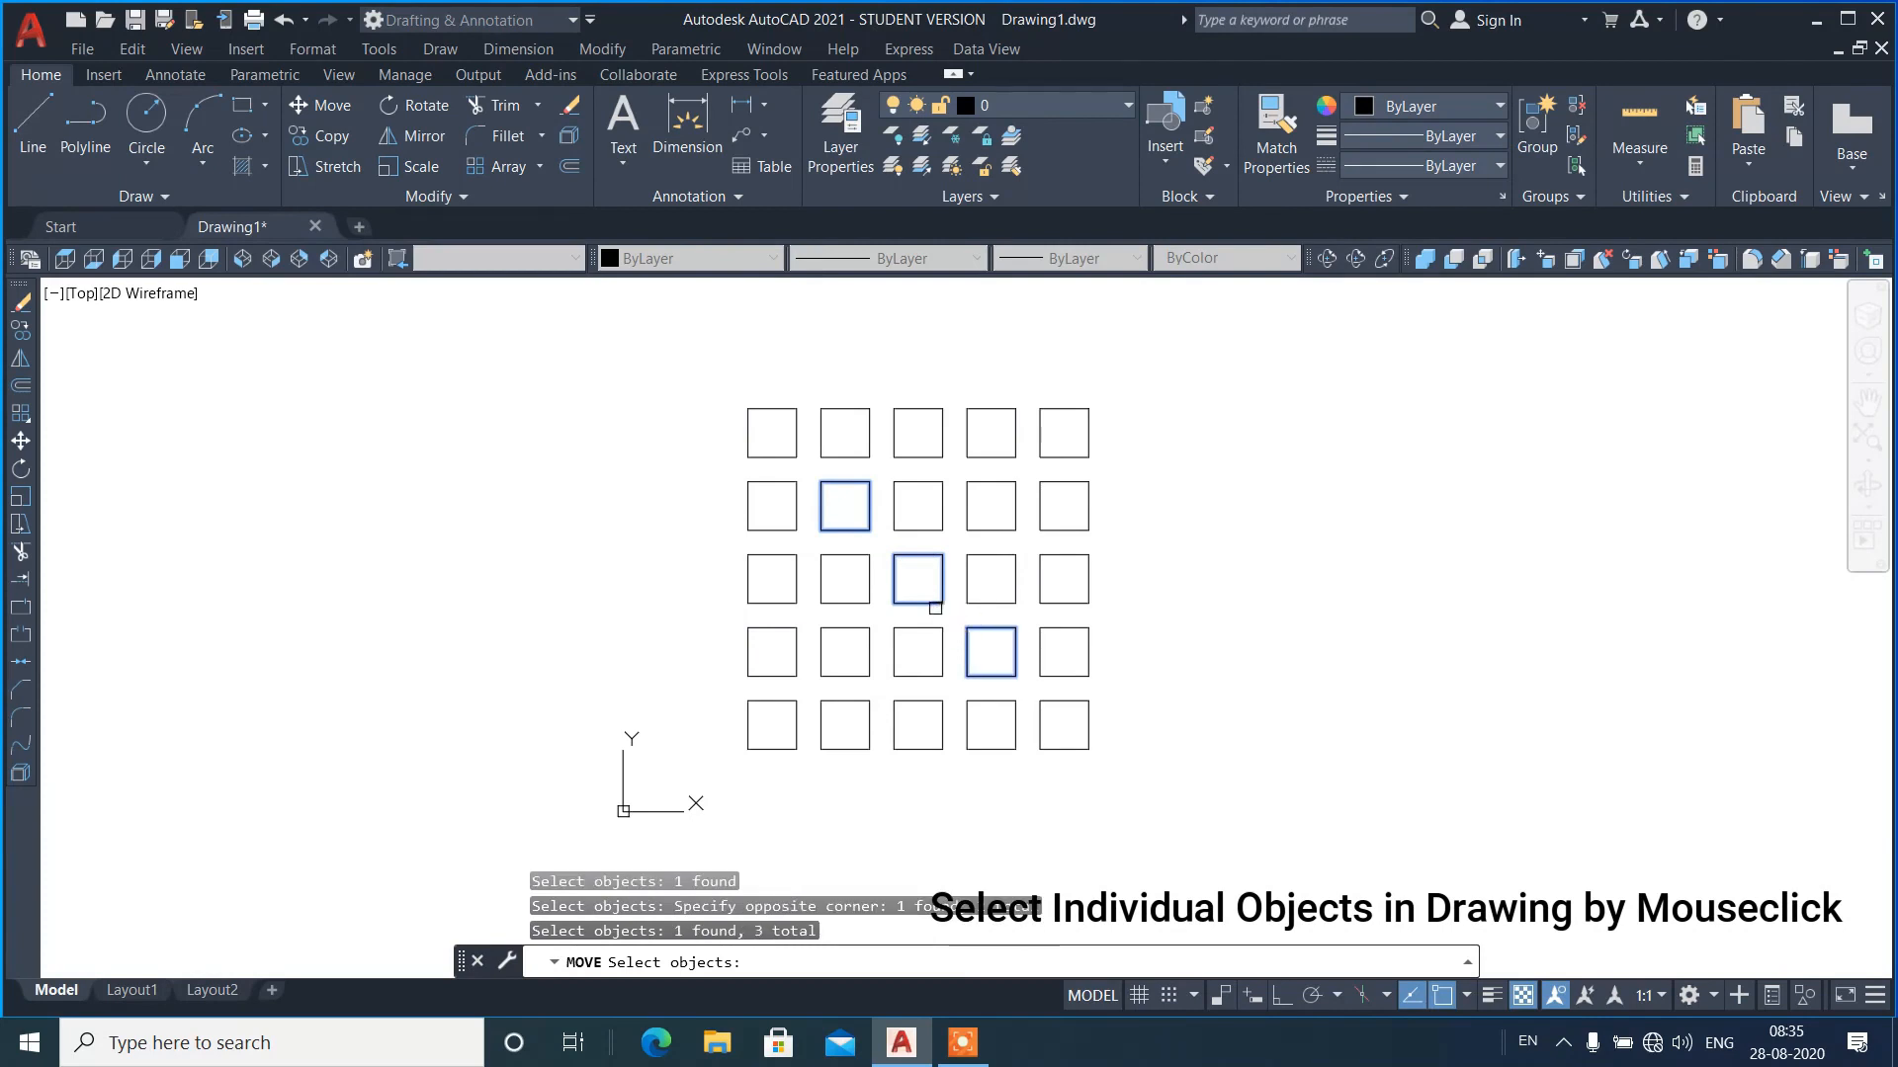
key(Return)
click(918, 603)
click(1536, 603)
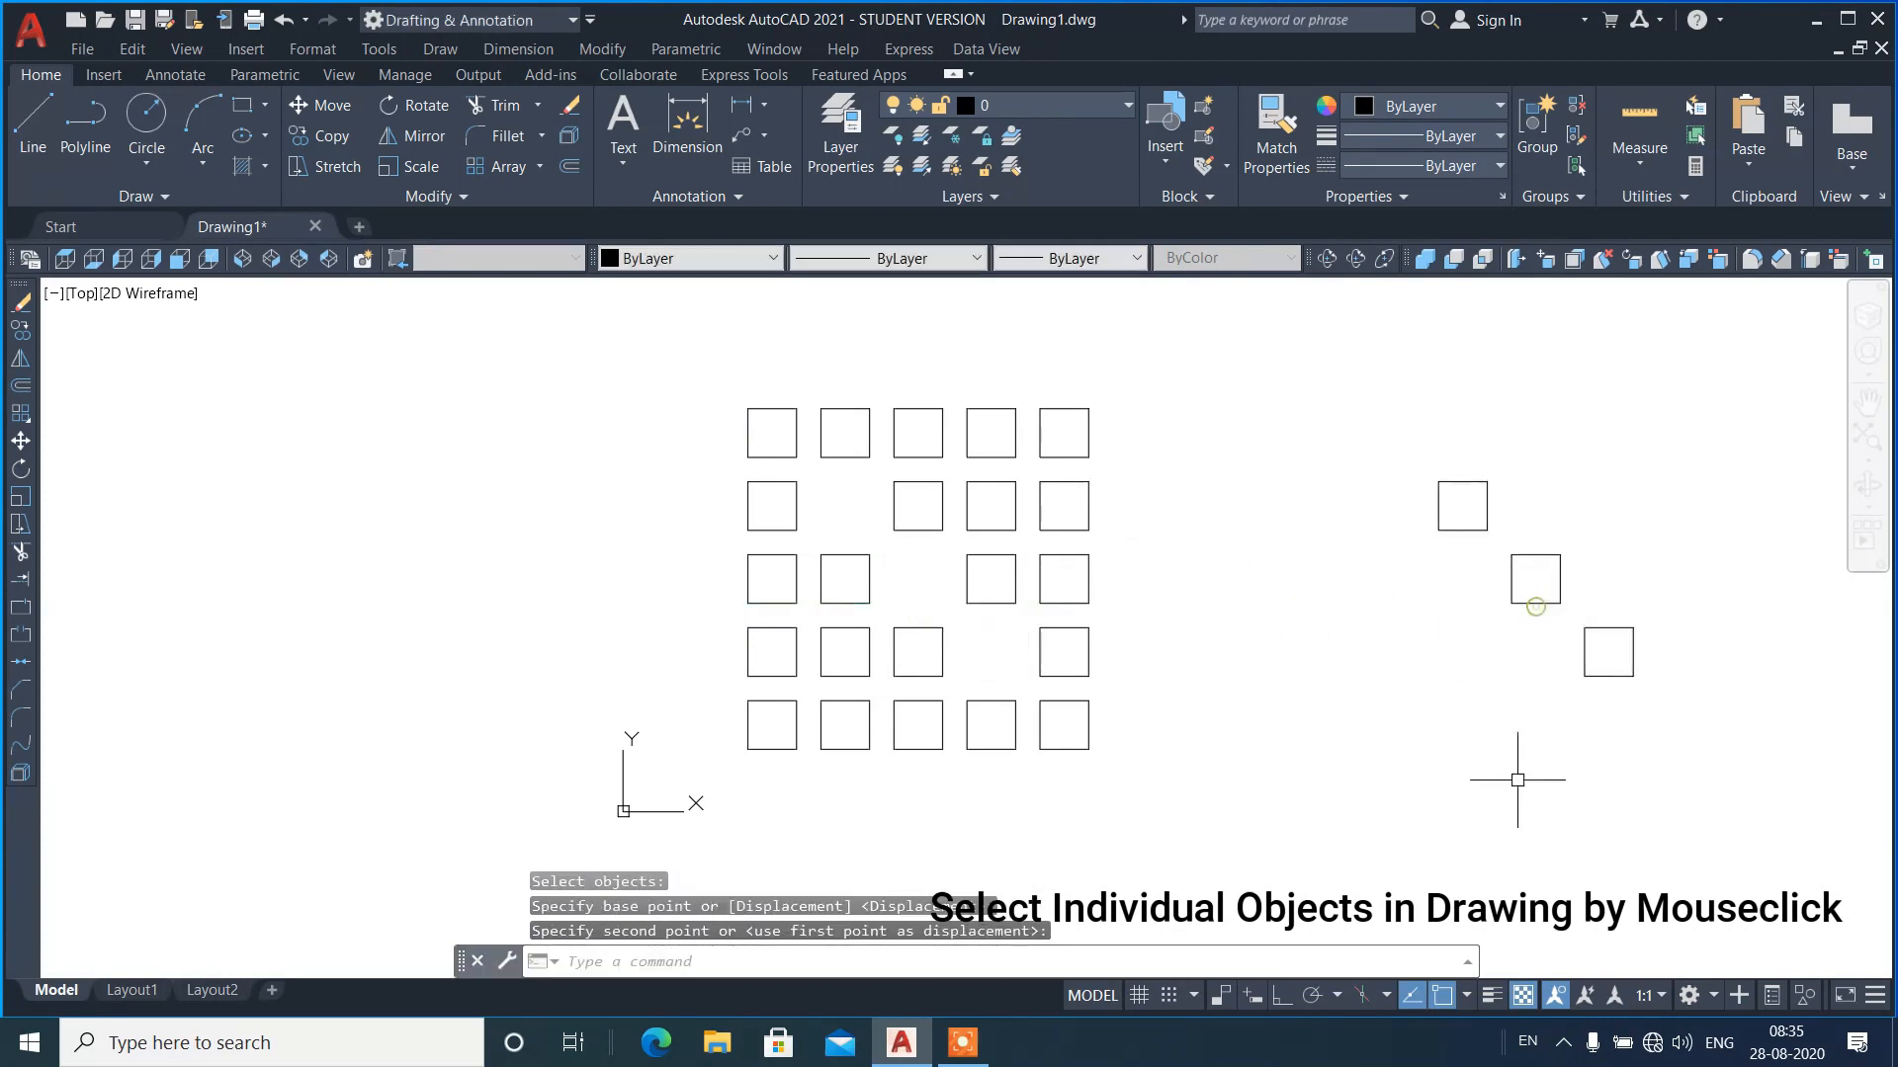
key(ctrl+z)
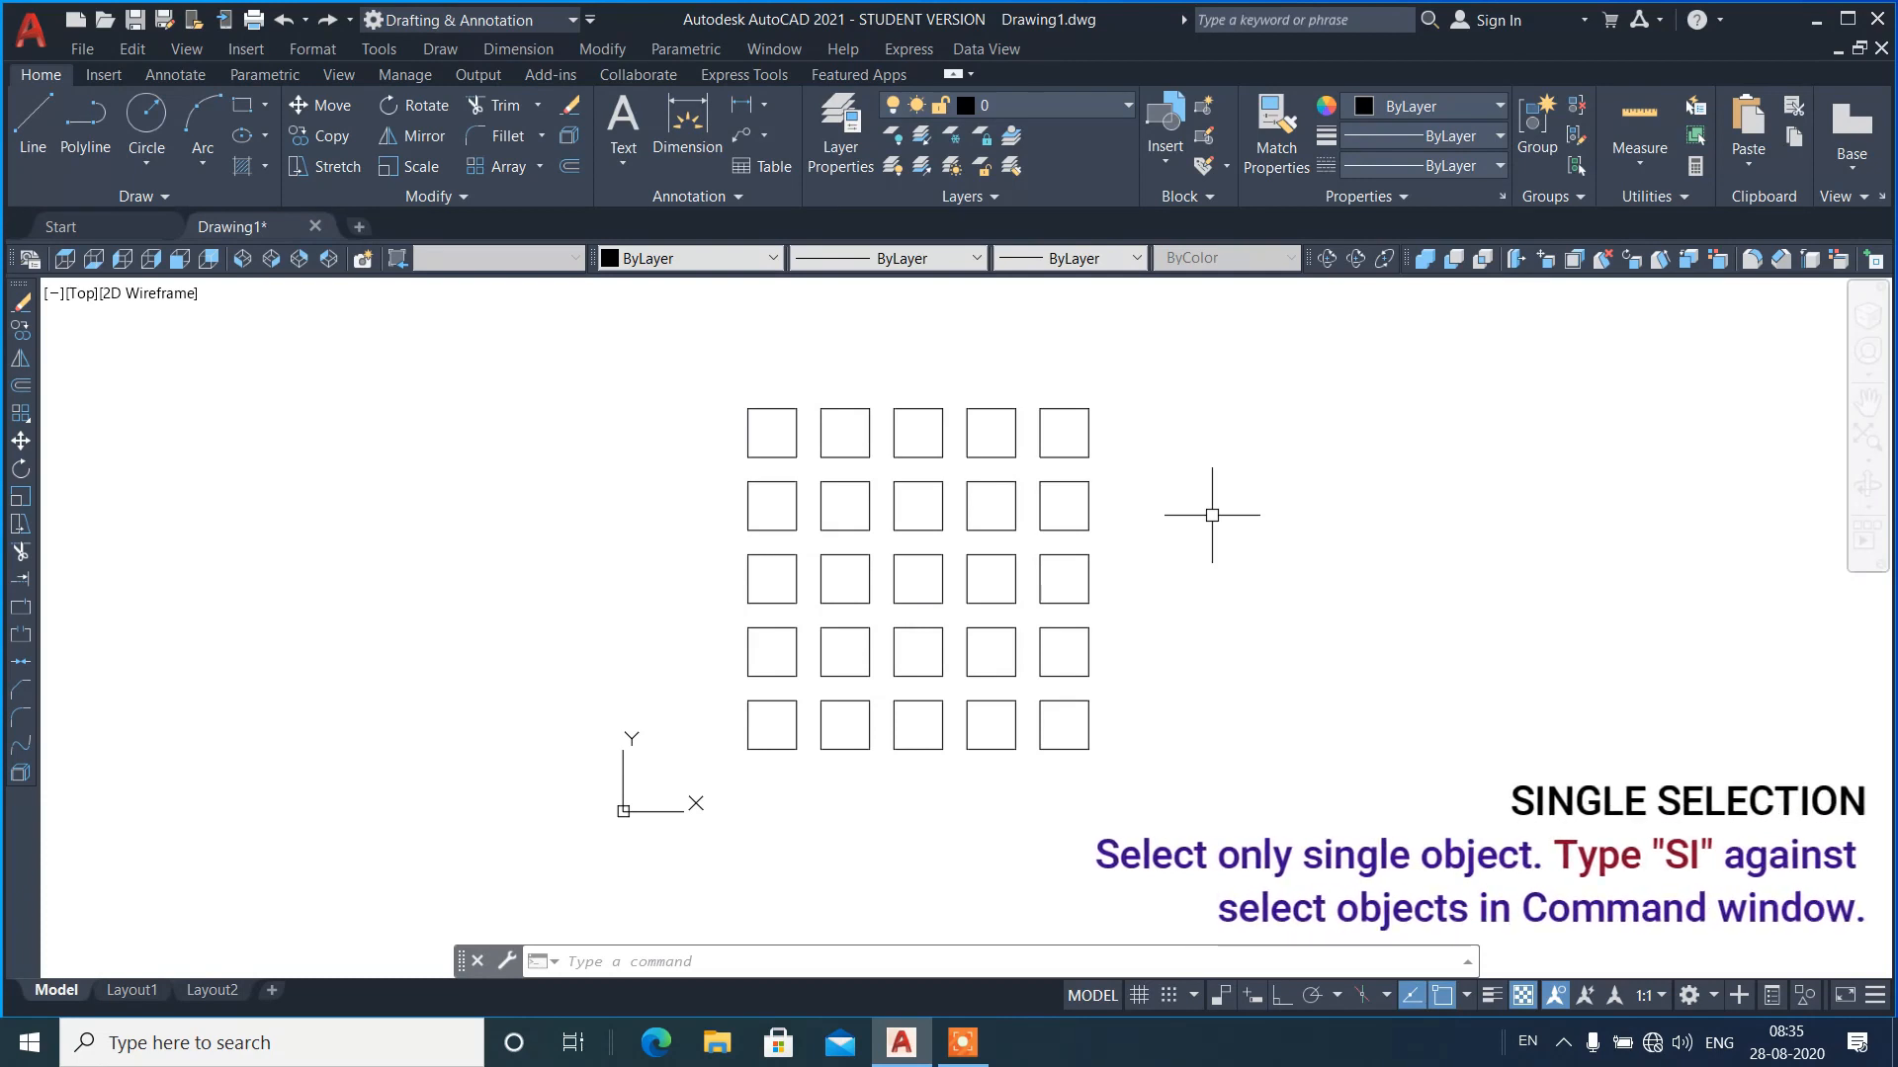
- Erase the square at the centre of the grid using the SI single selection option
text(e)
key(Return)
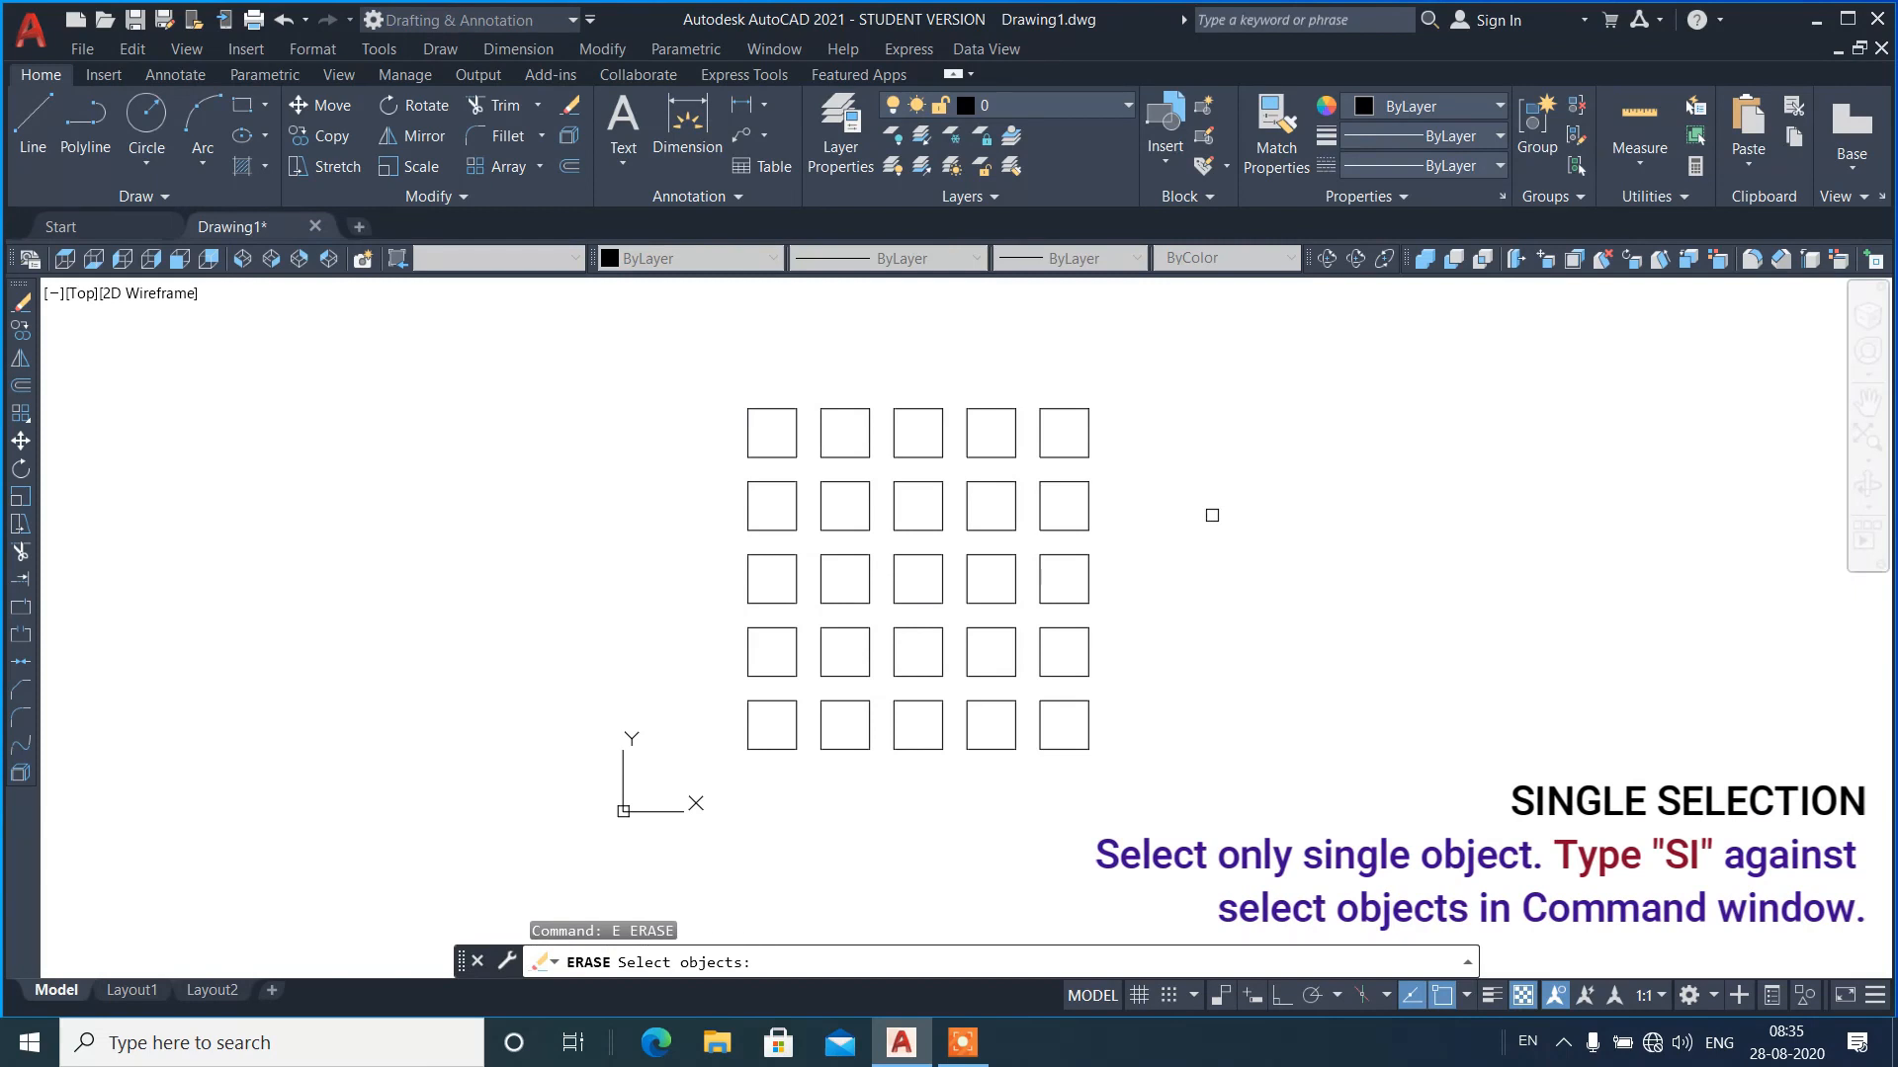
text(si)
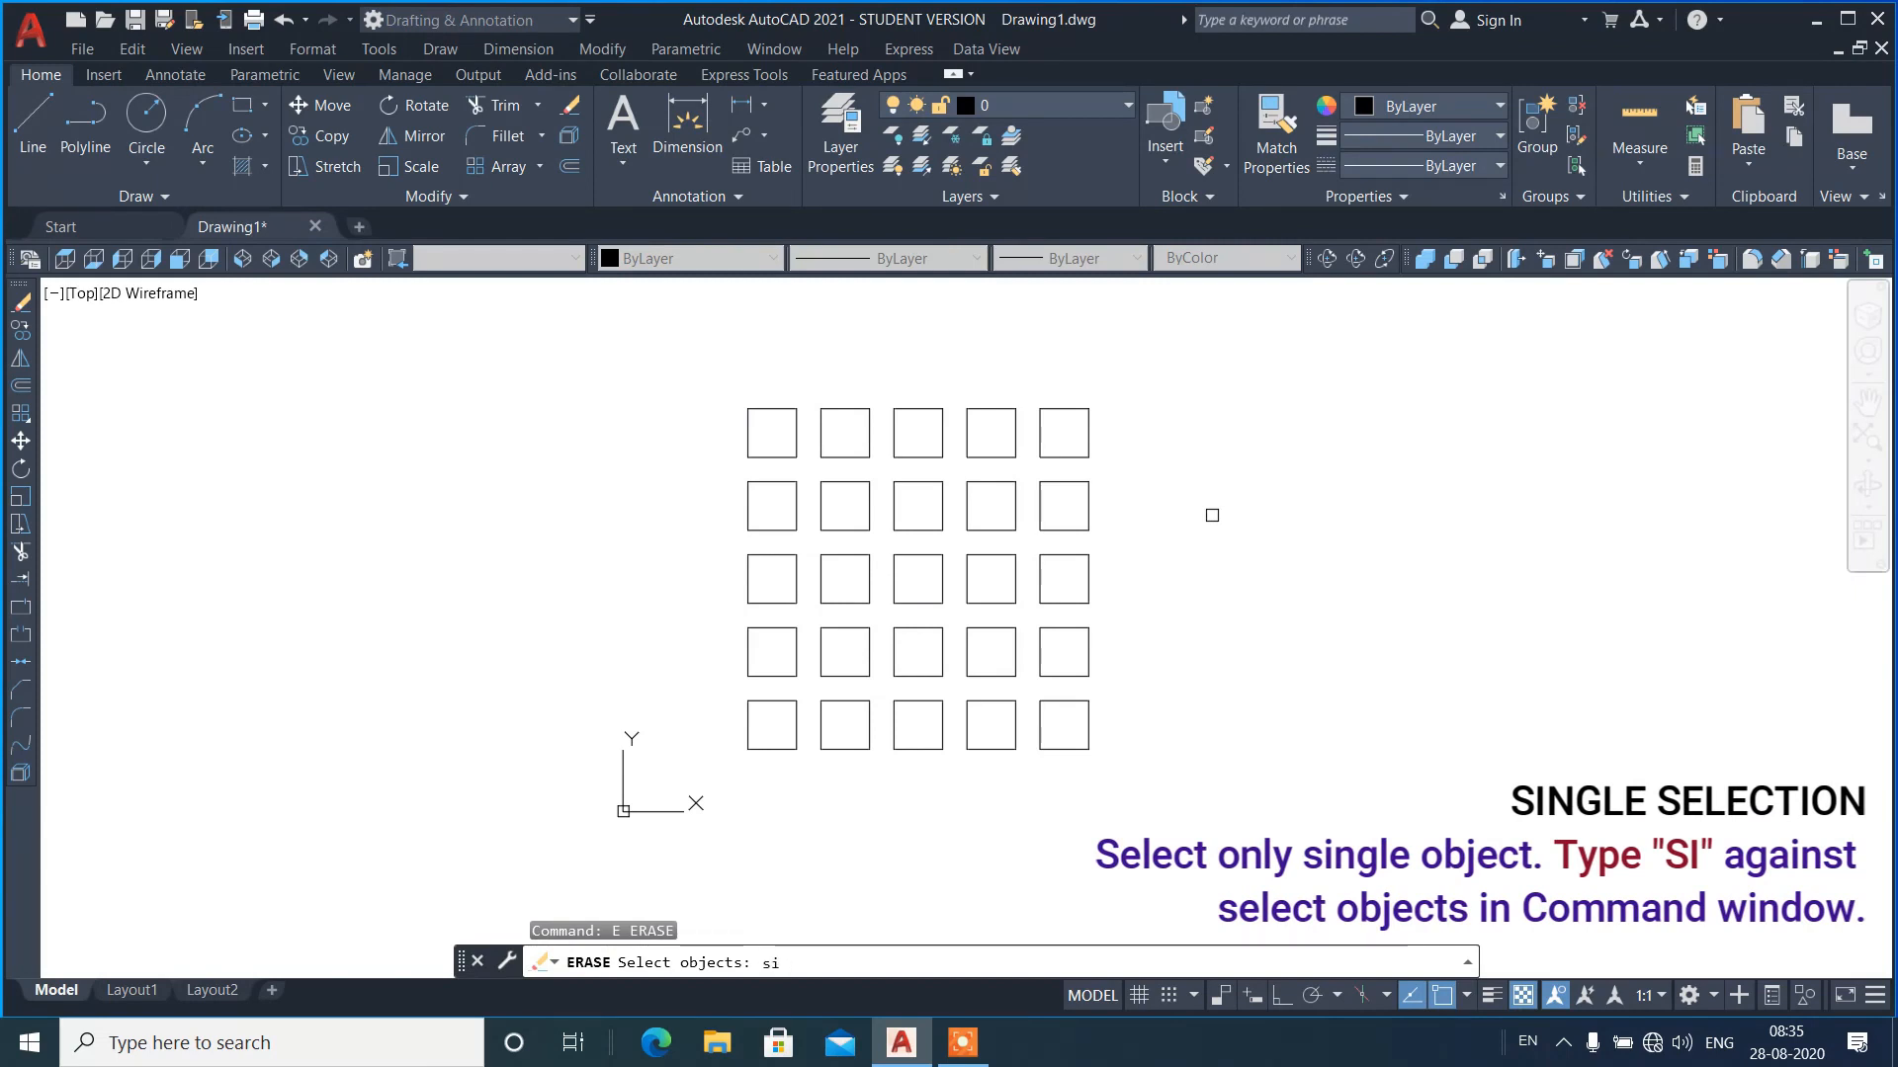
key(Return)
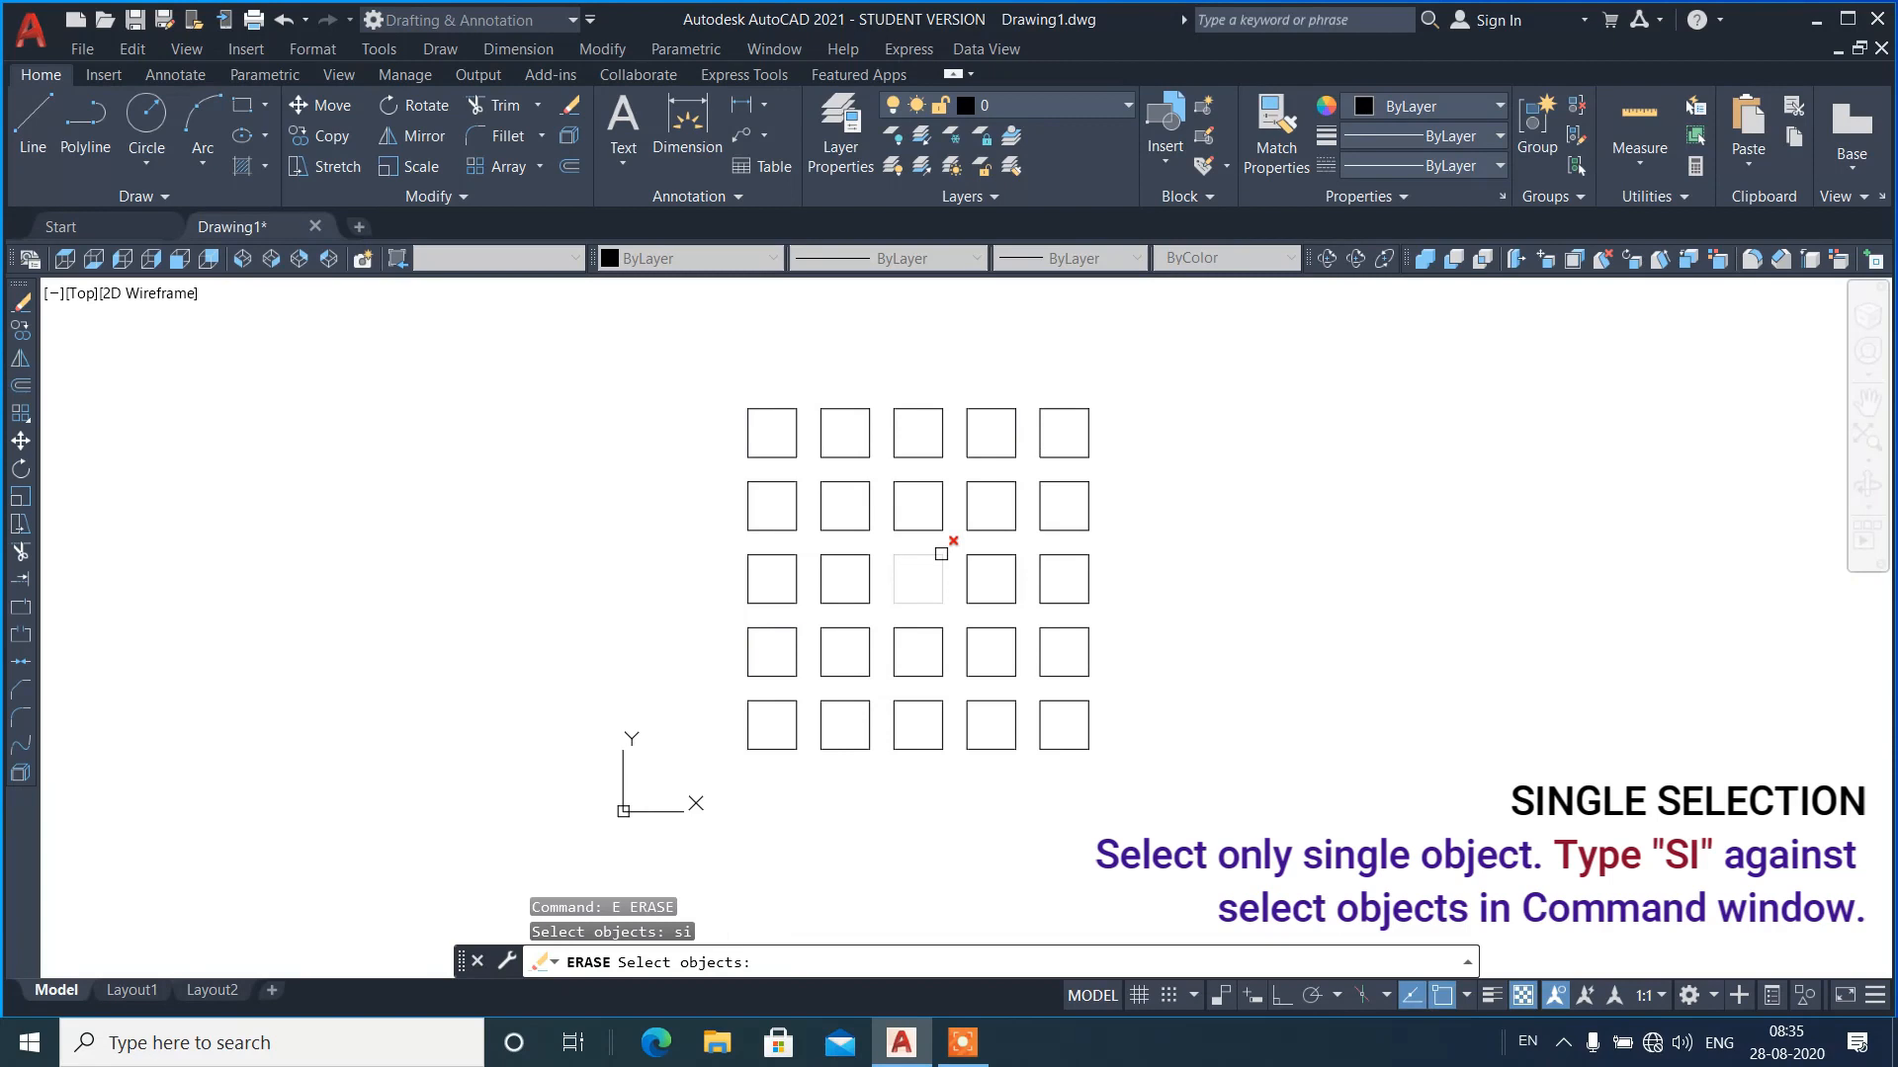
click(941, 554)
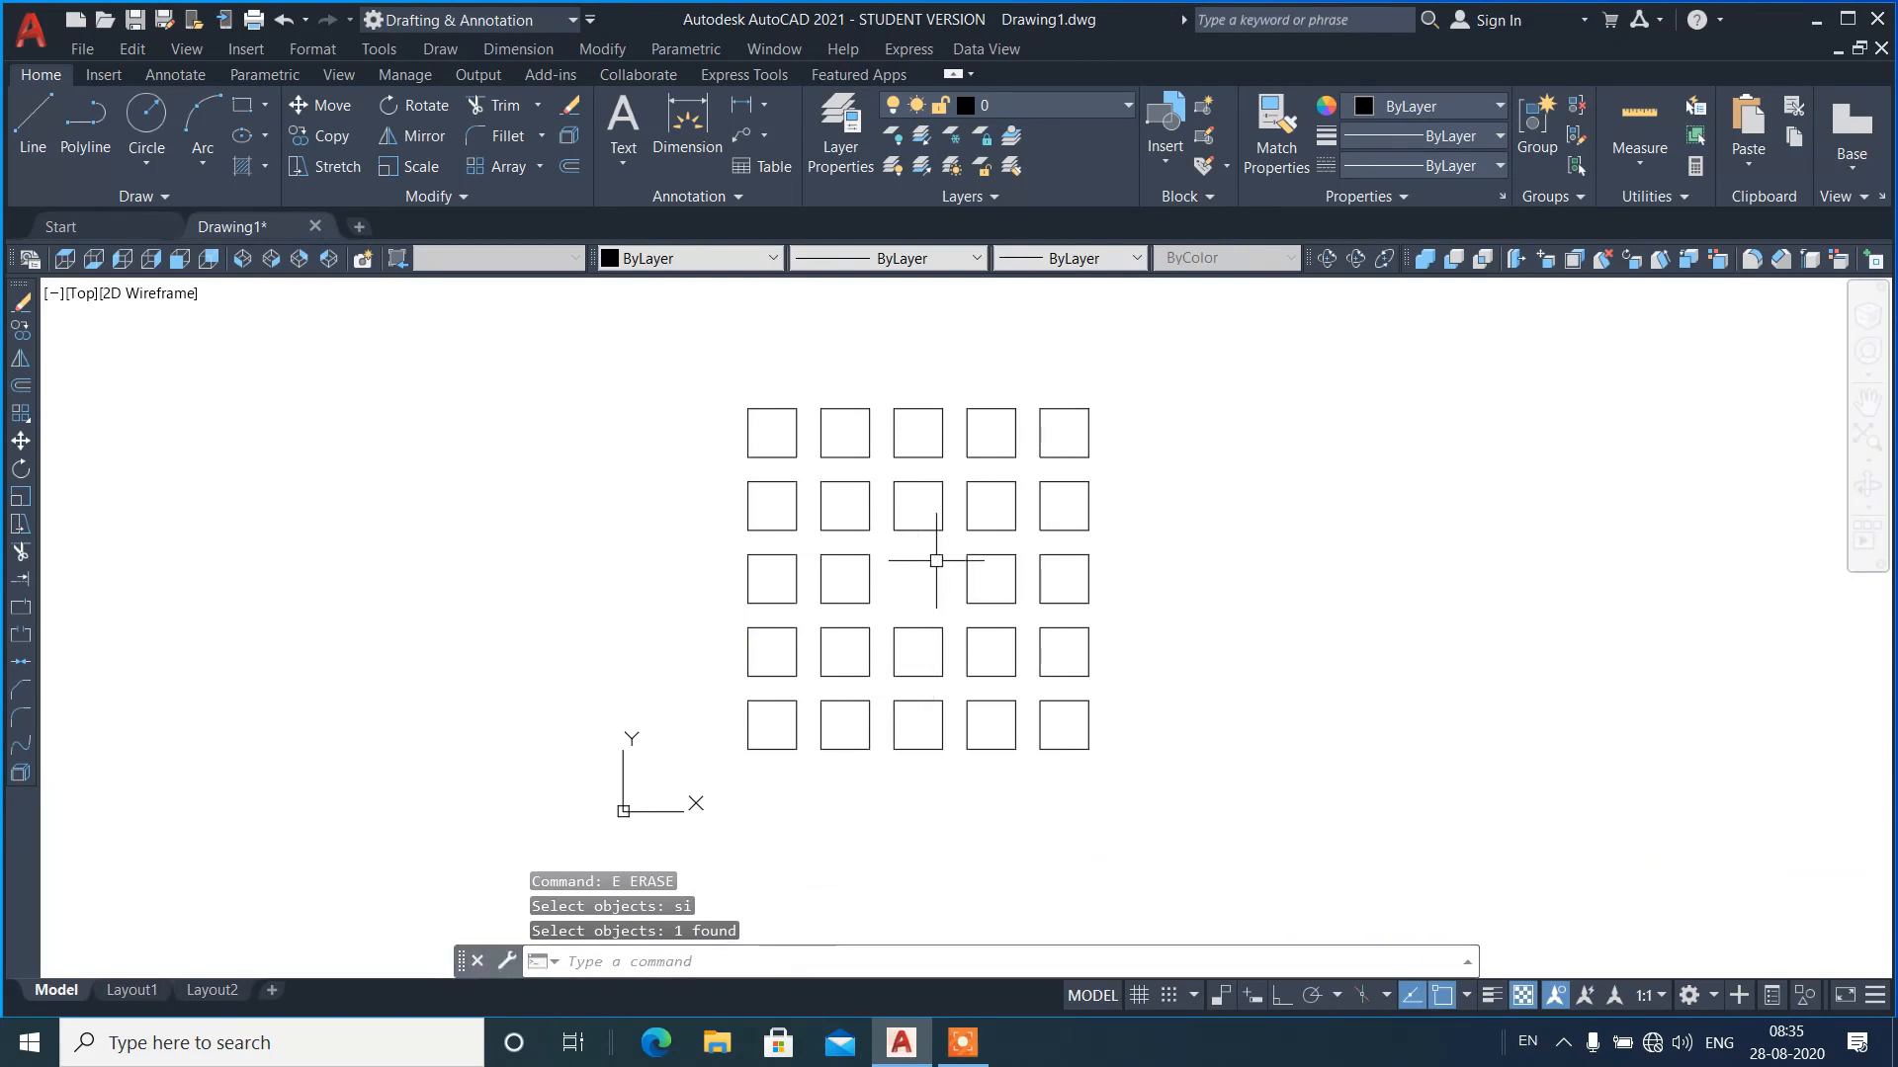
key(Return)
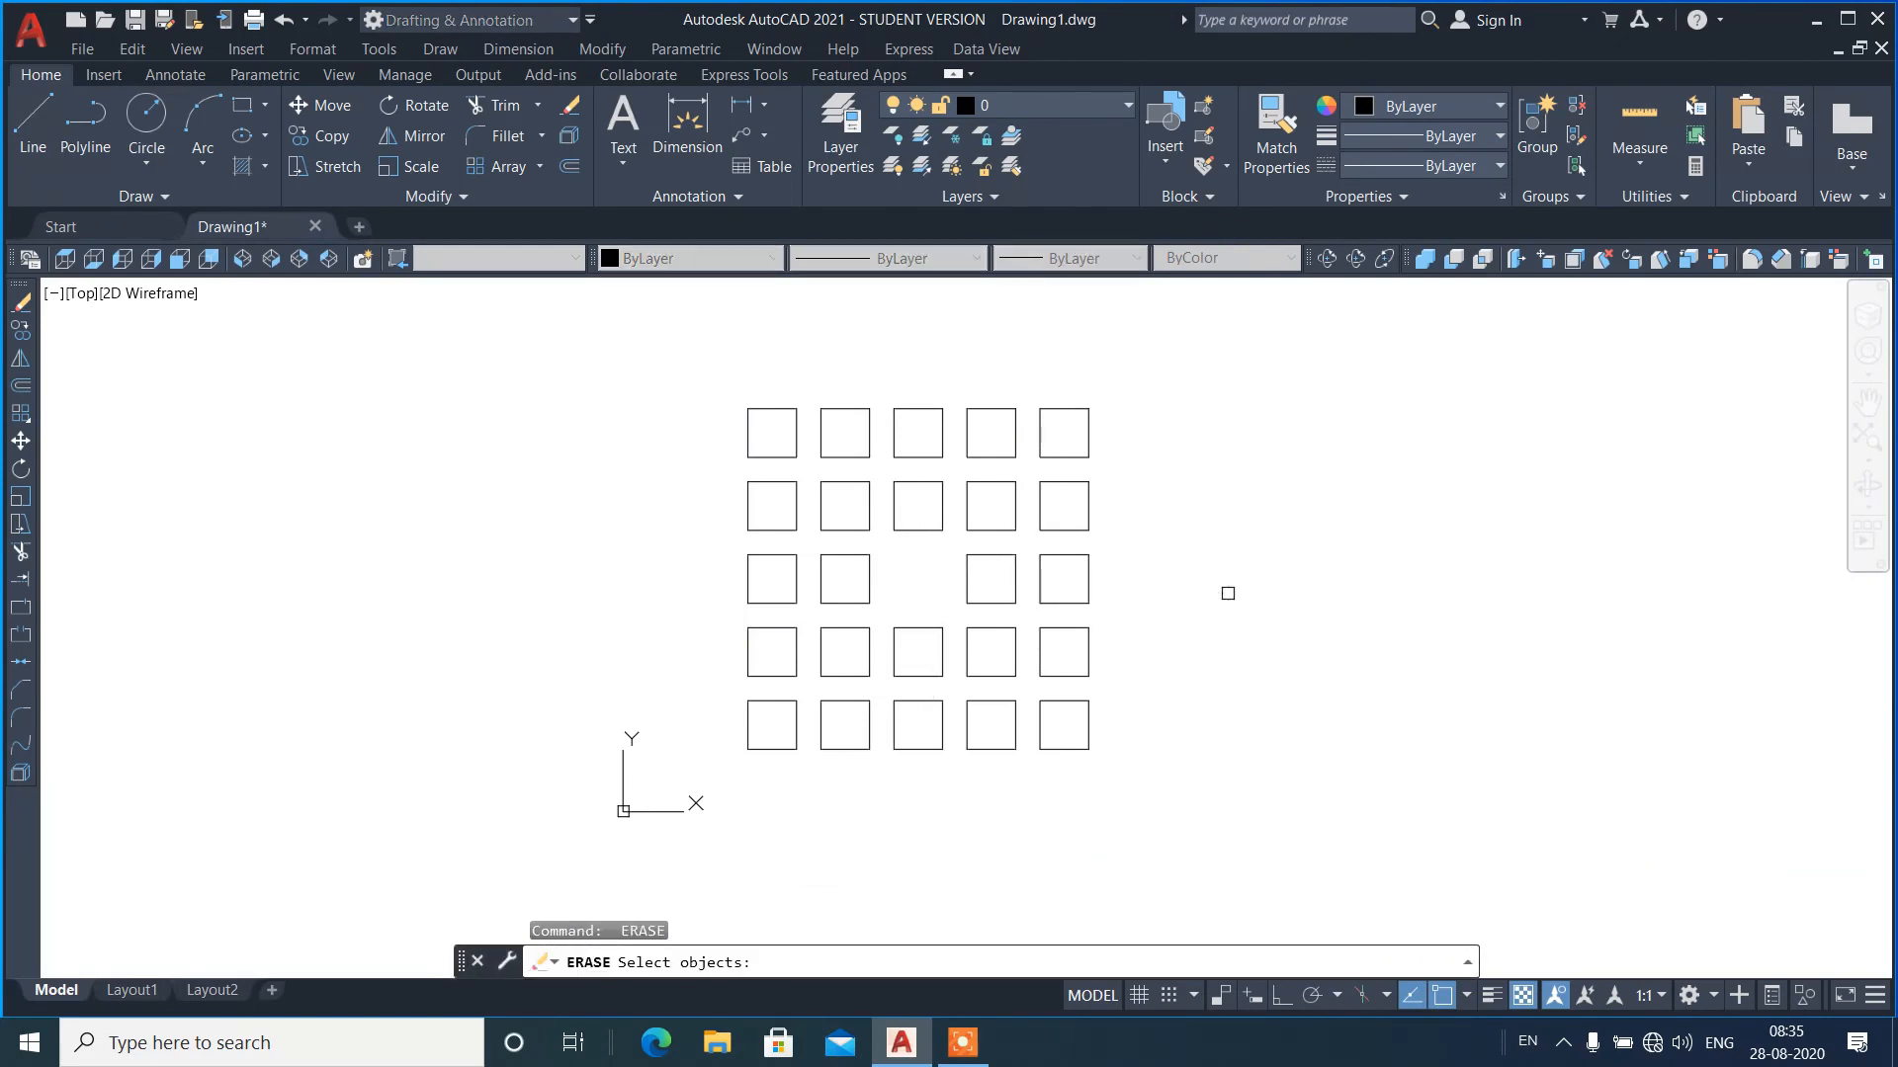
key(Escape)
- Move the rightmost square of the middle row well to the right of the grid using the SI selection option
text(m)
key(Return)
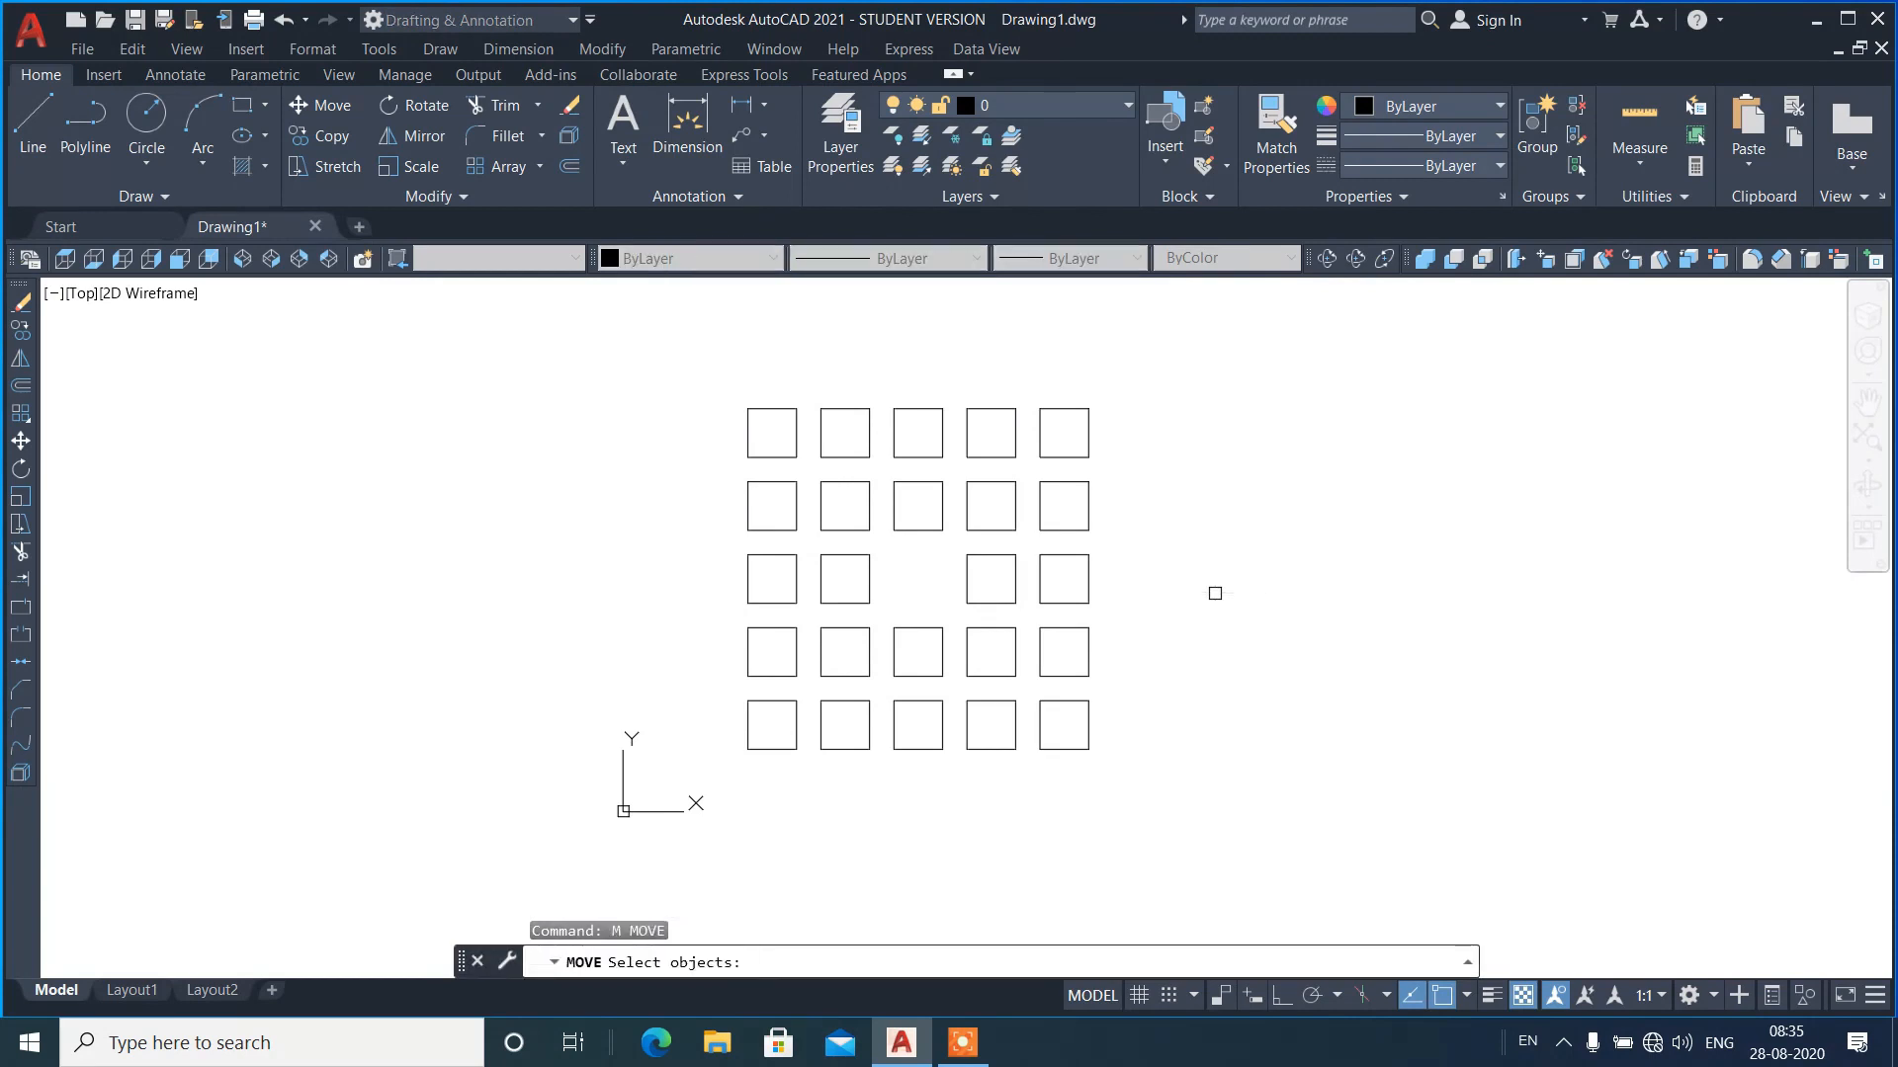
text(si)
key(Return)
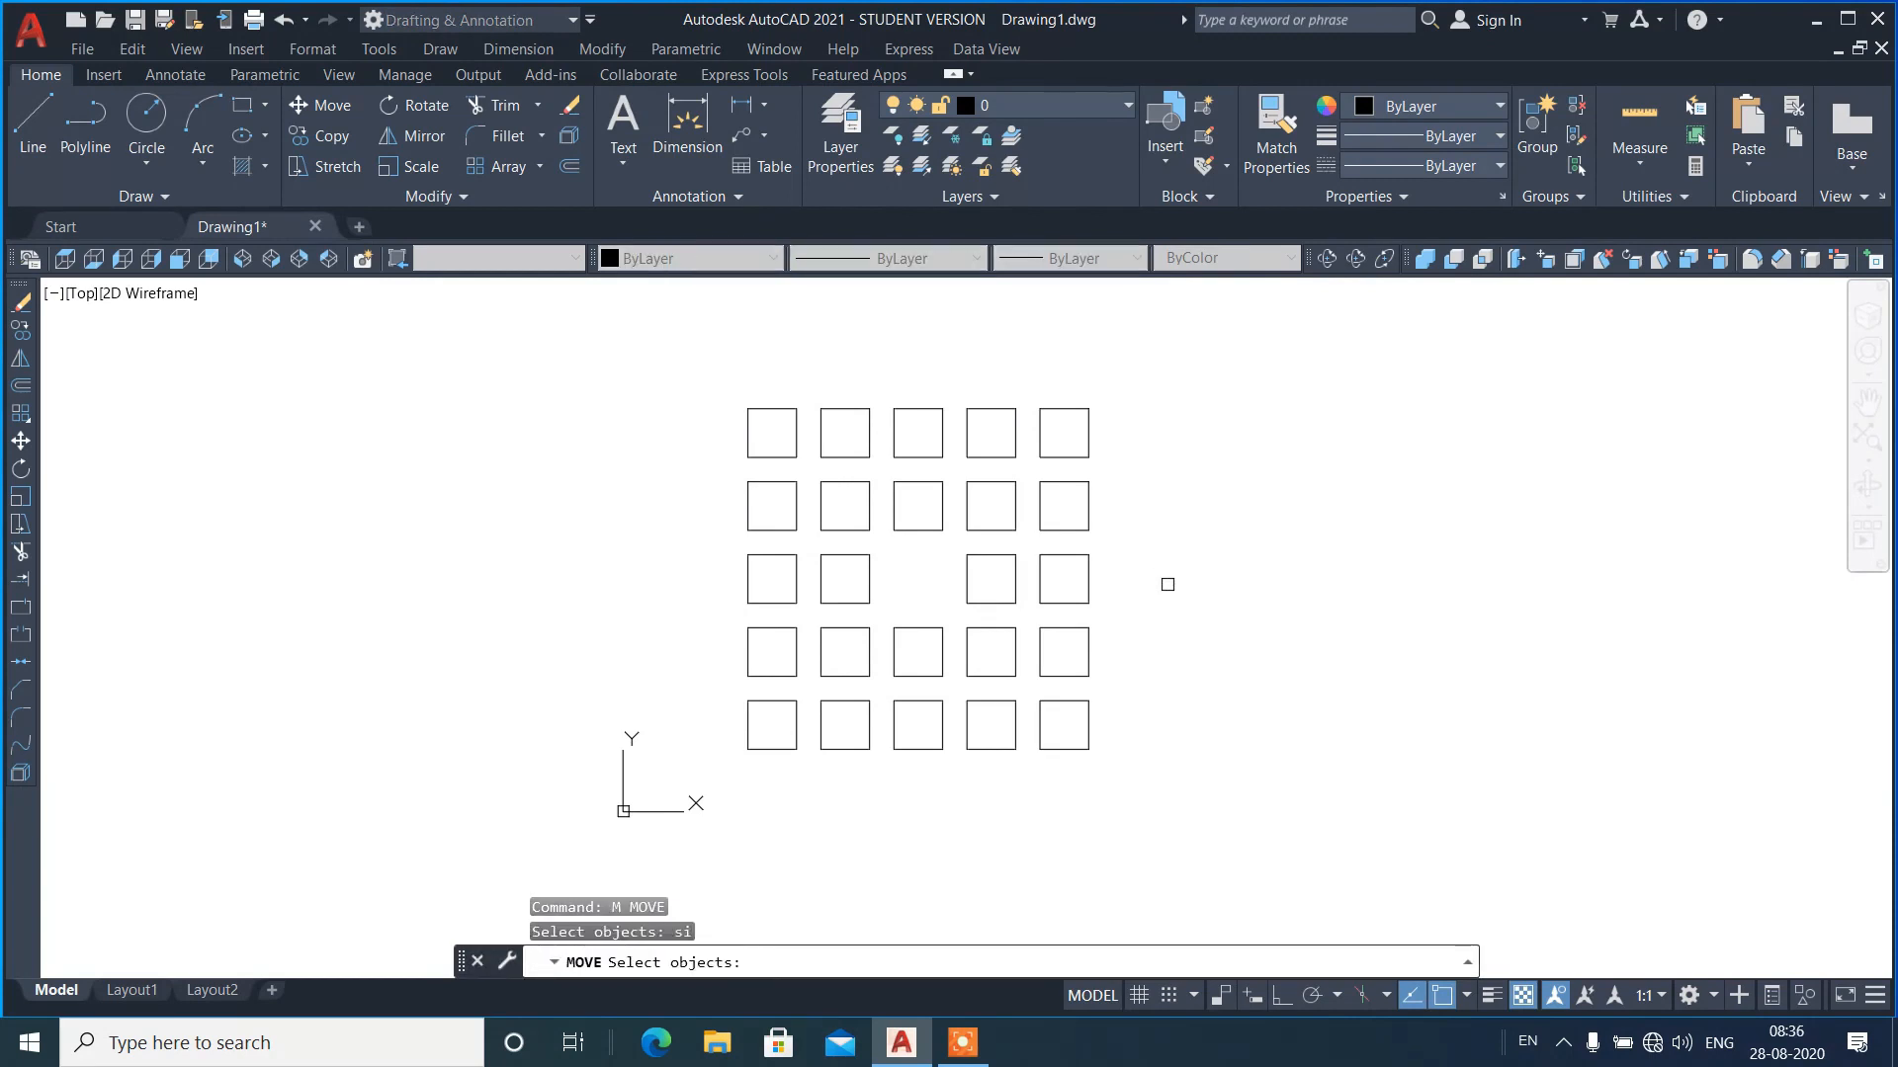
click(1088, 585)
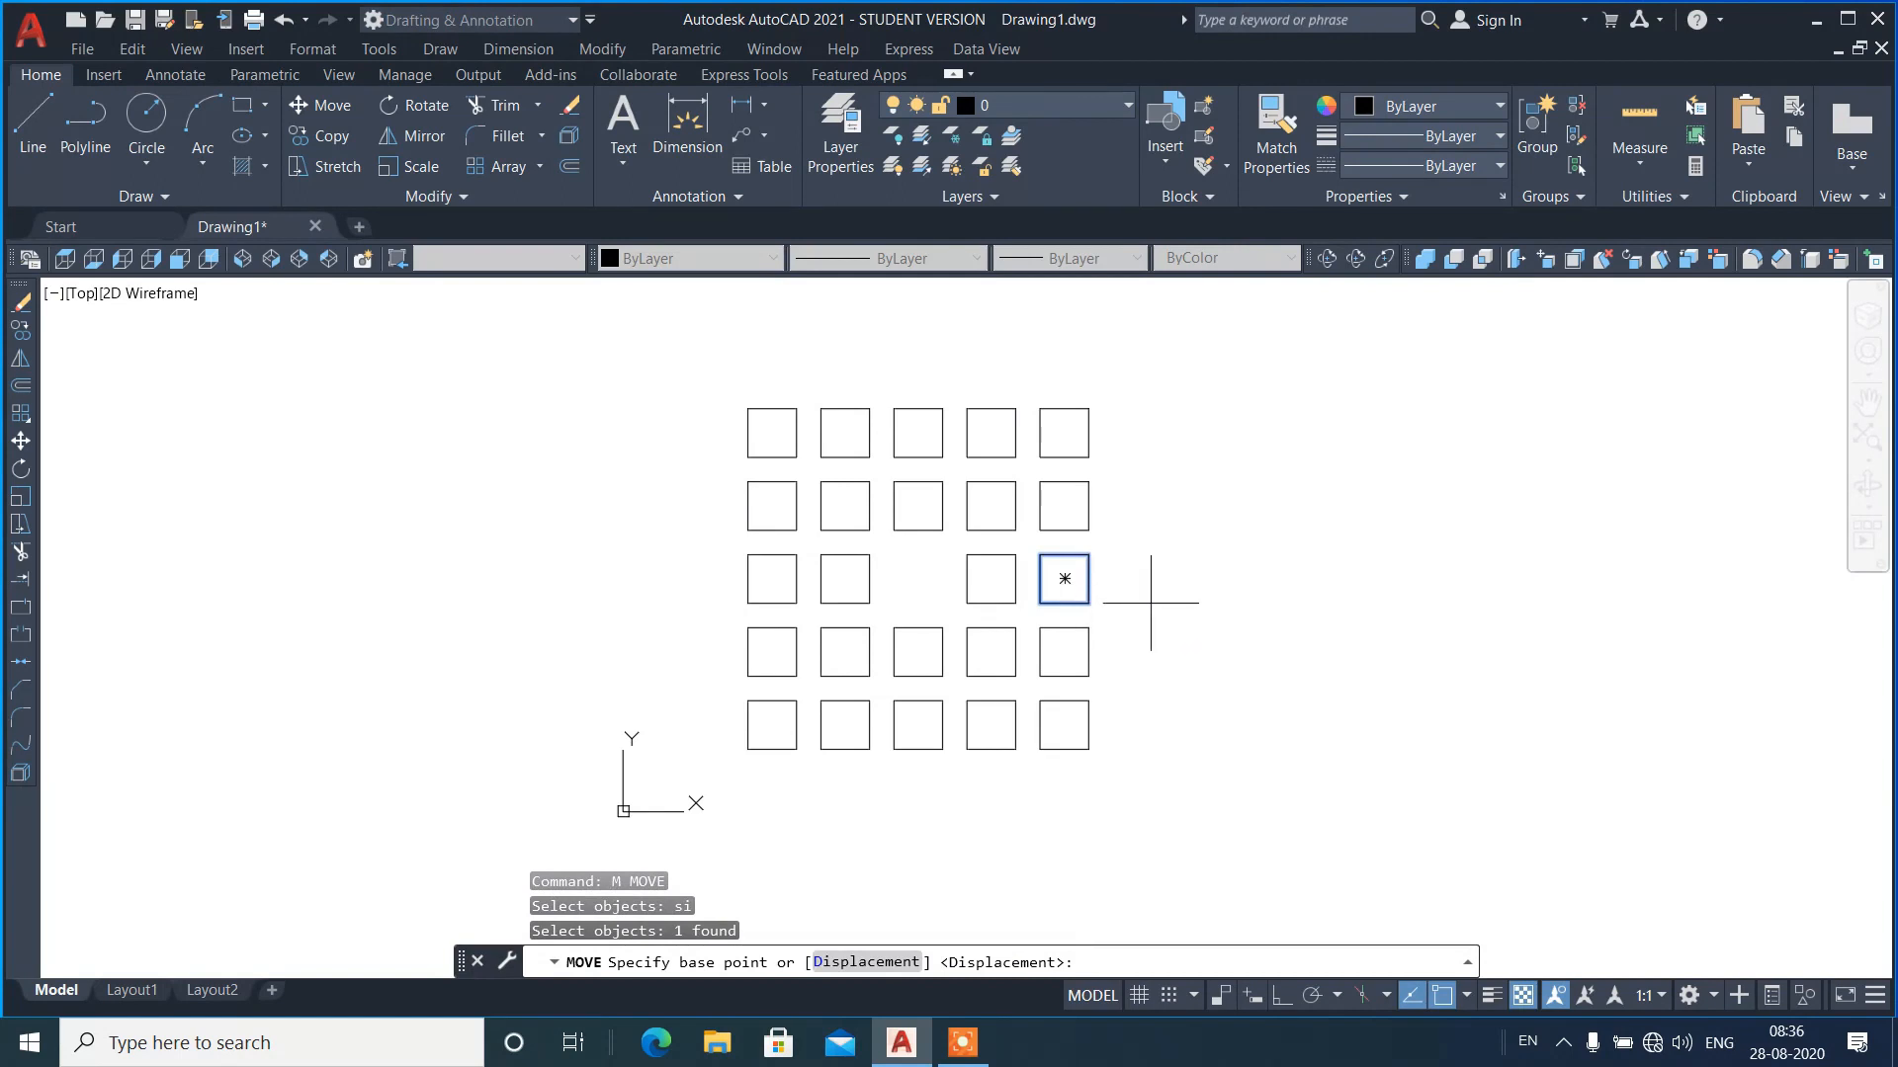
click(1088, 603)
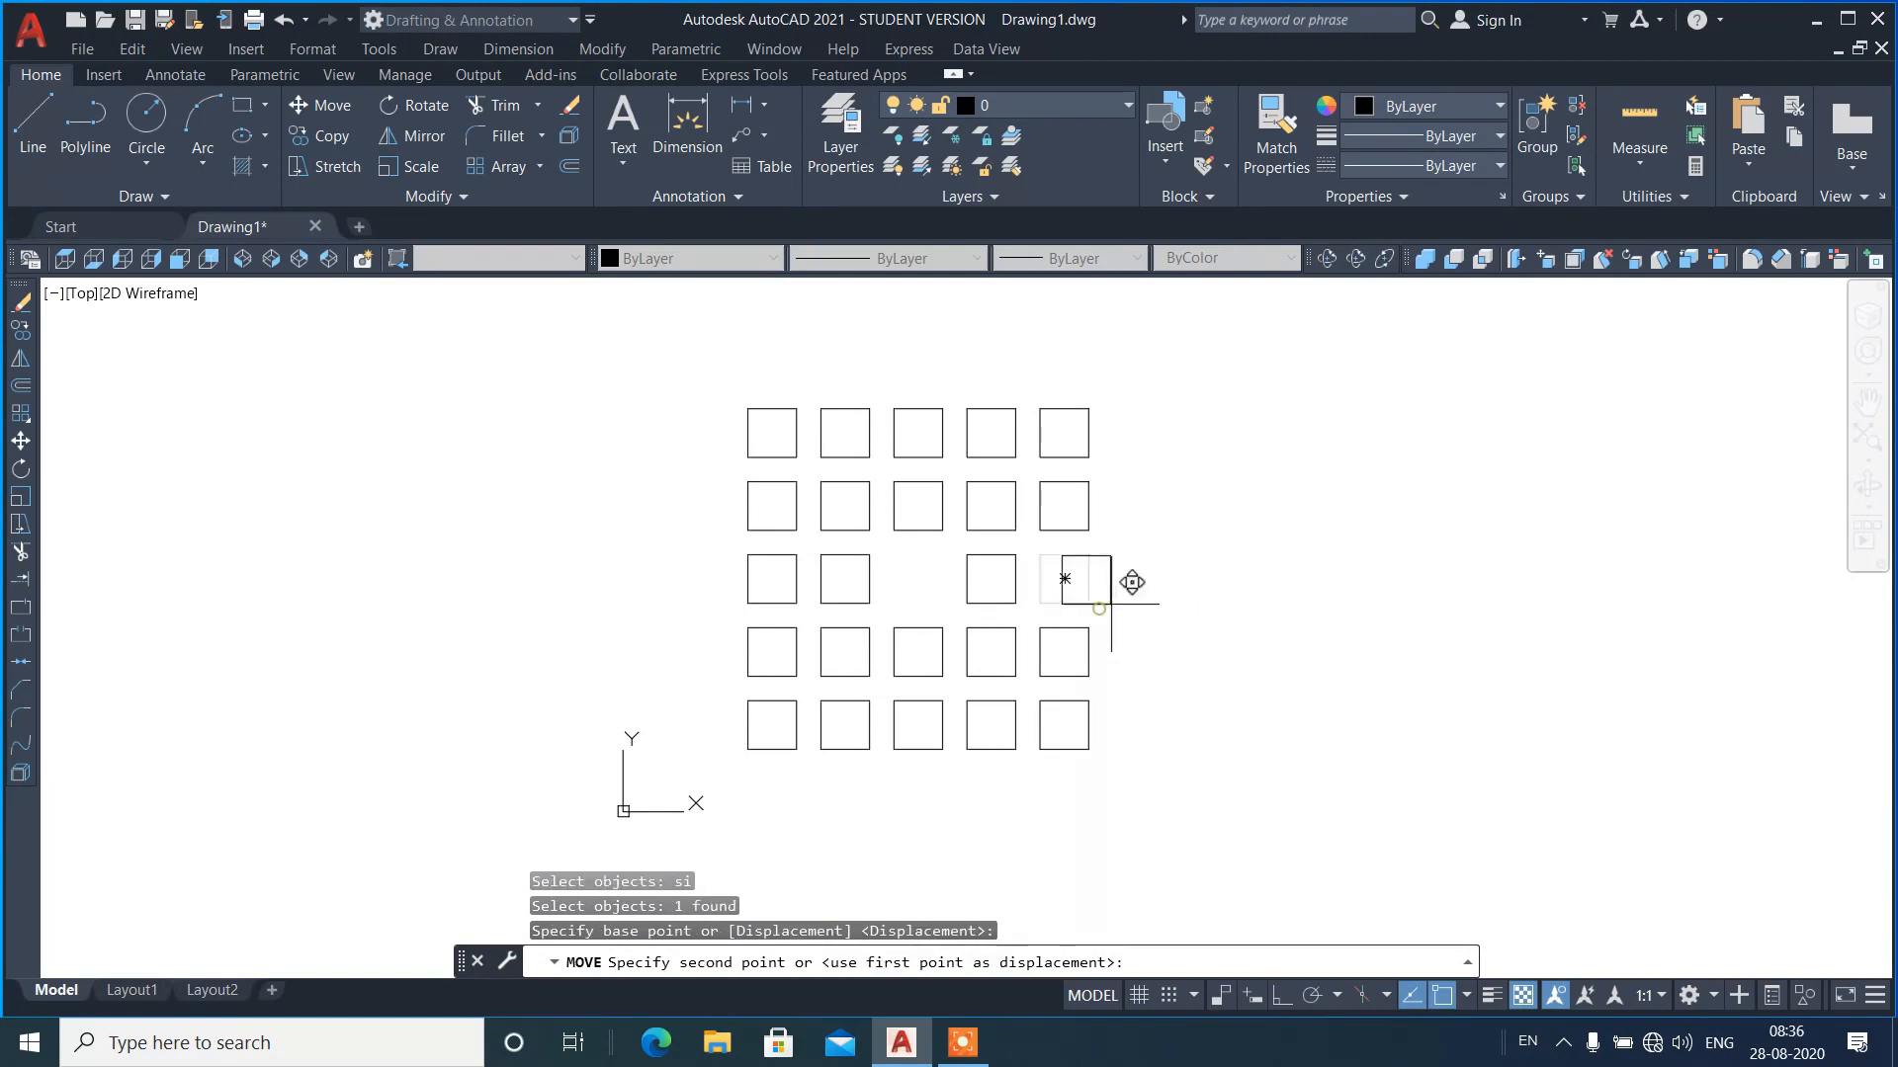
click(1522, 598)
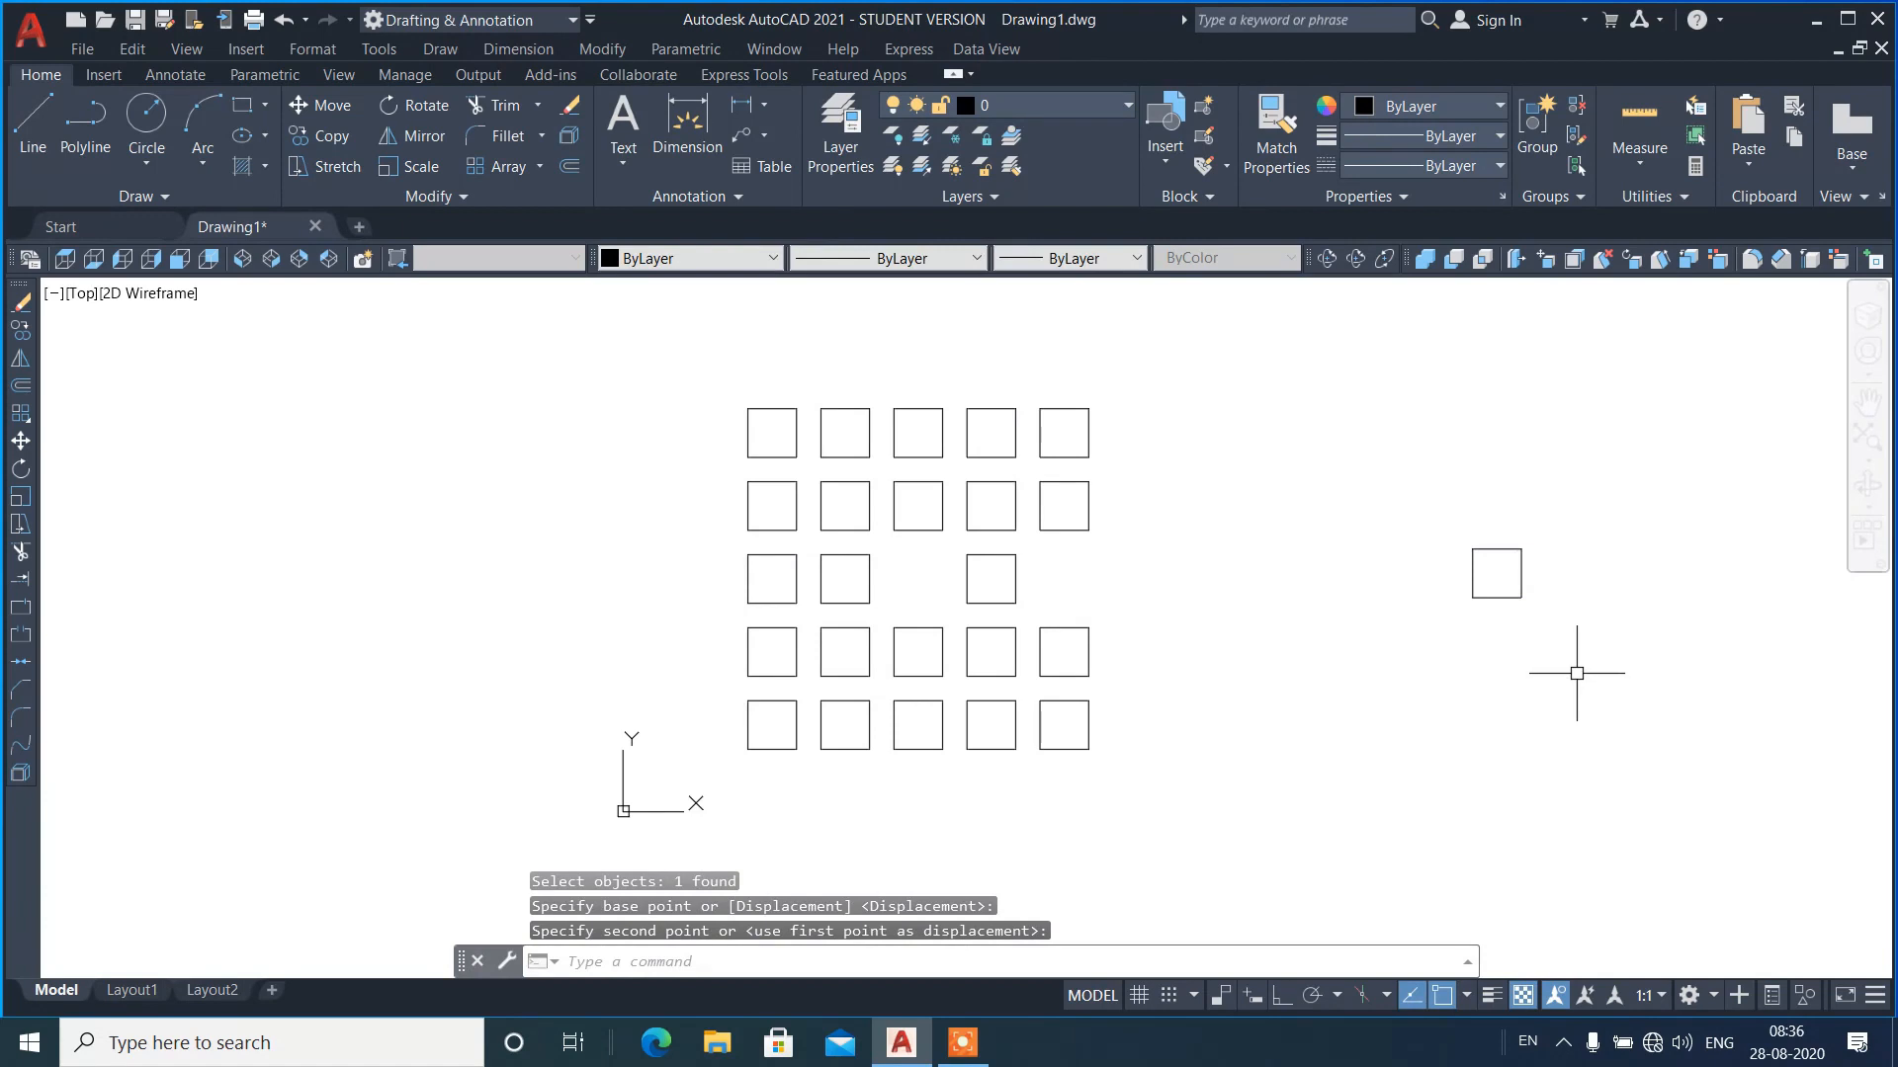
- Copy the leftmost square of the middle row by a displacement using the SI selection option, and undo the copy
text(c)
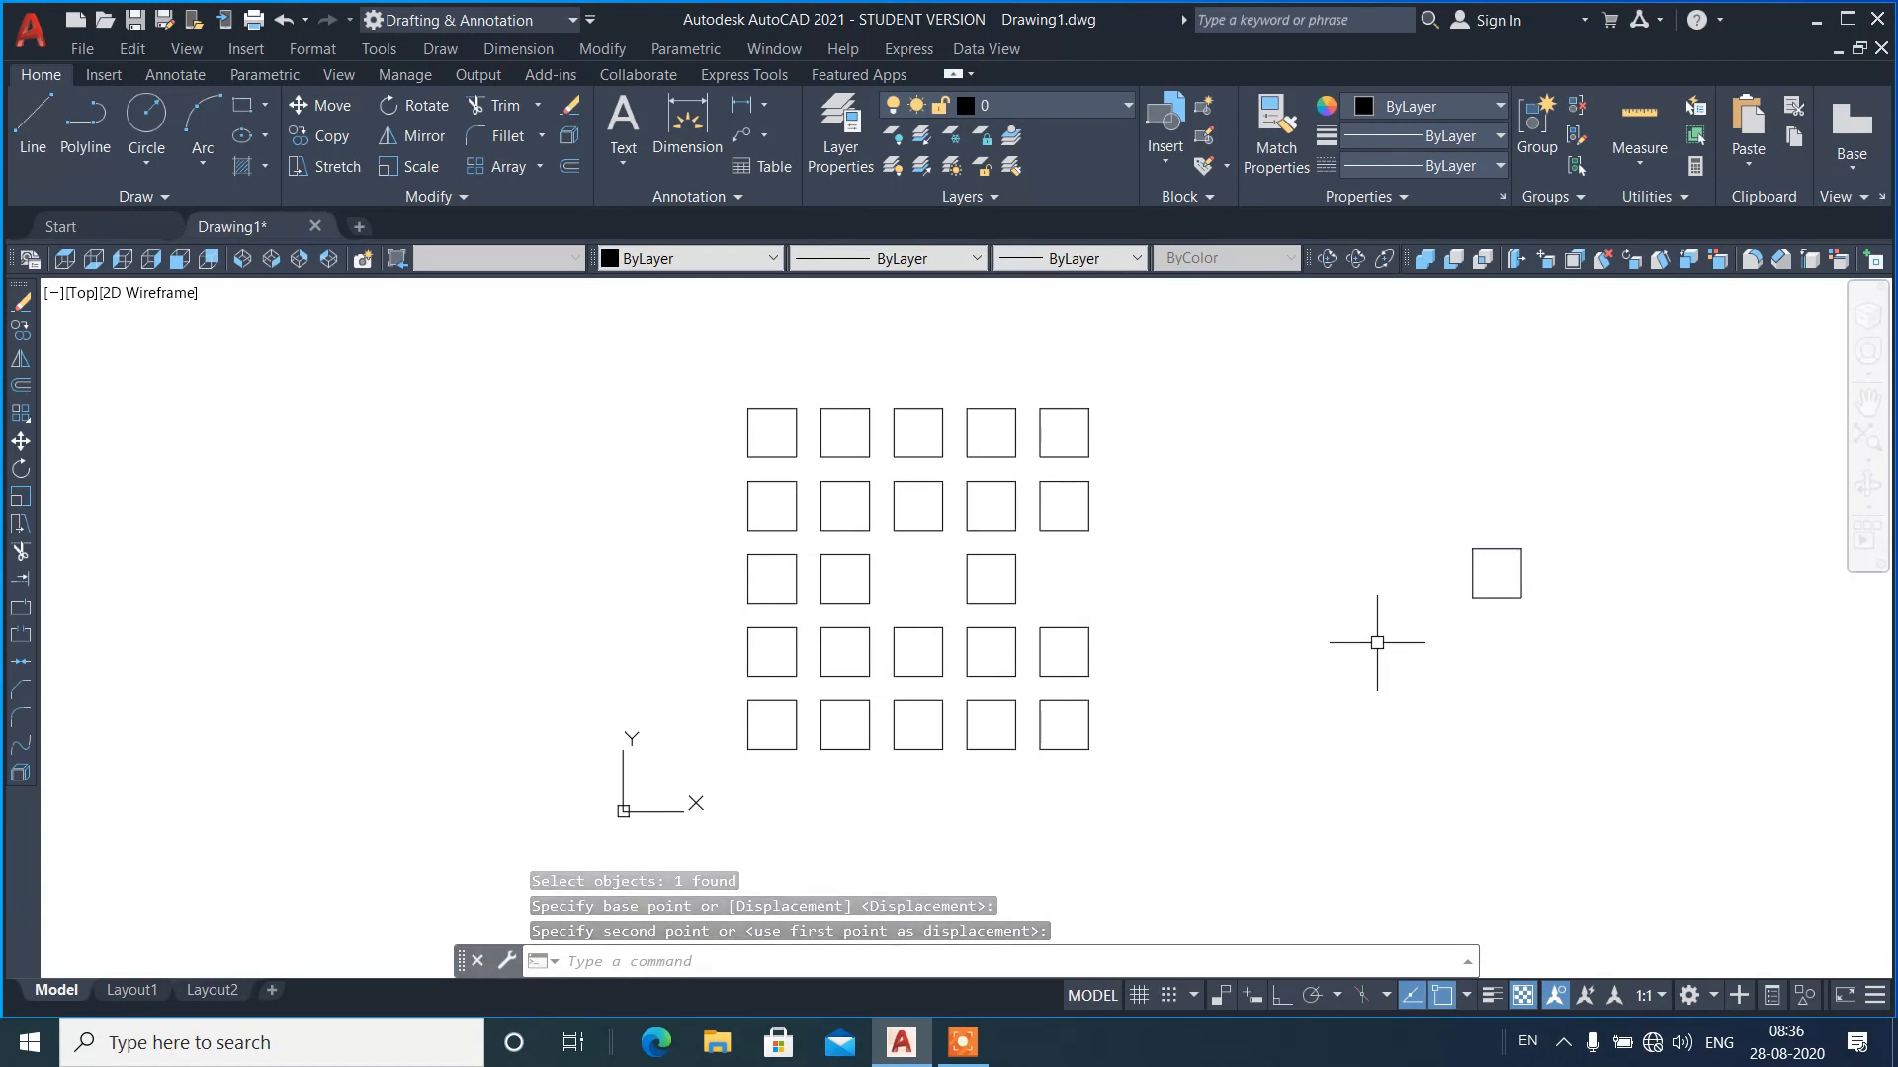
text(p)
key(Return)
text(si)
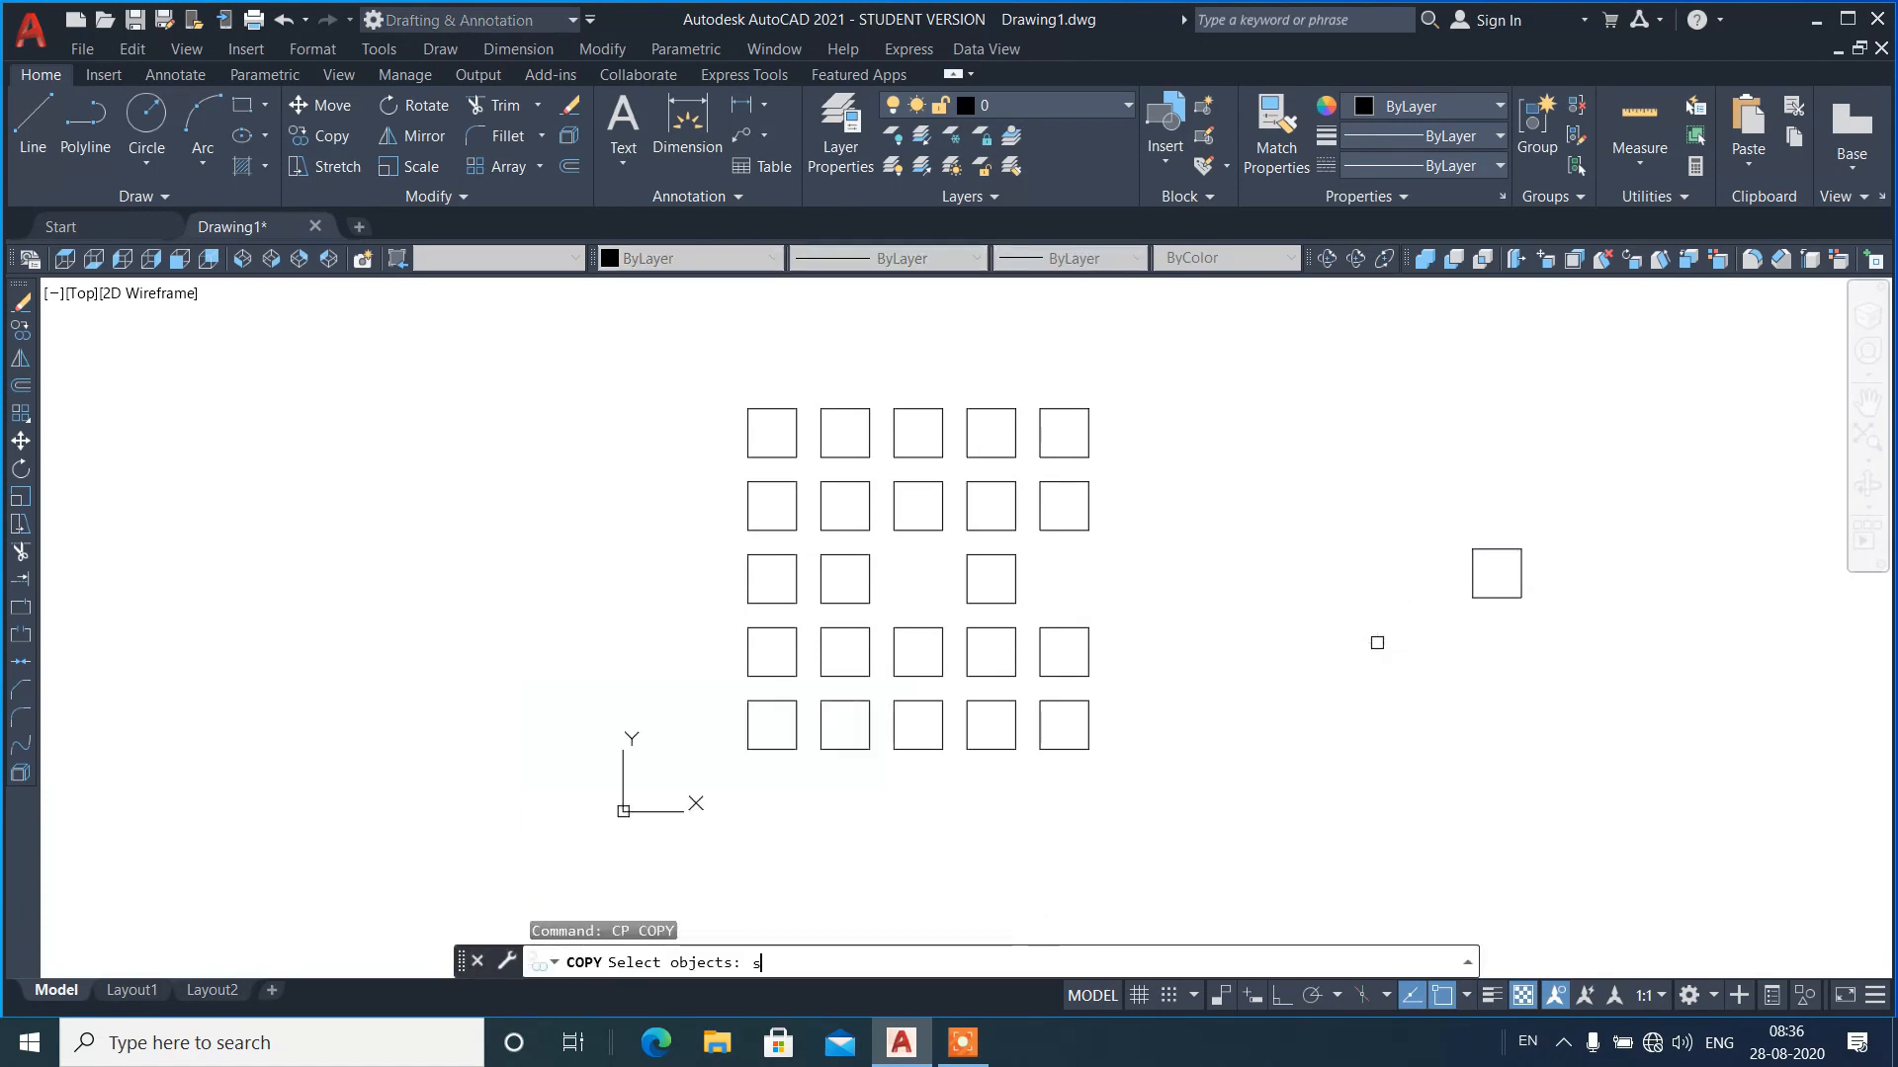
key(Return)
click(798, 604)
key(Return)
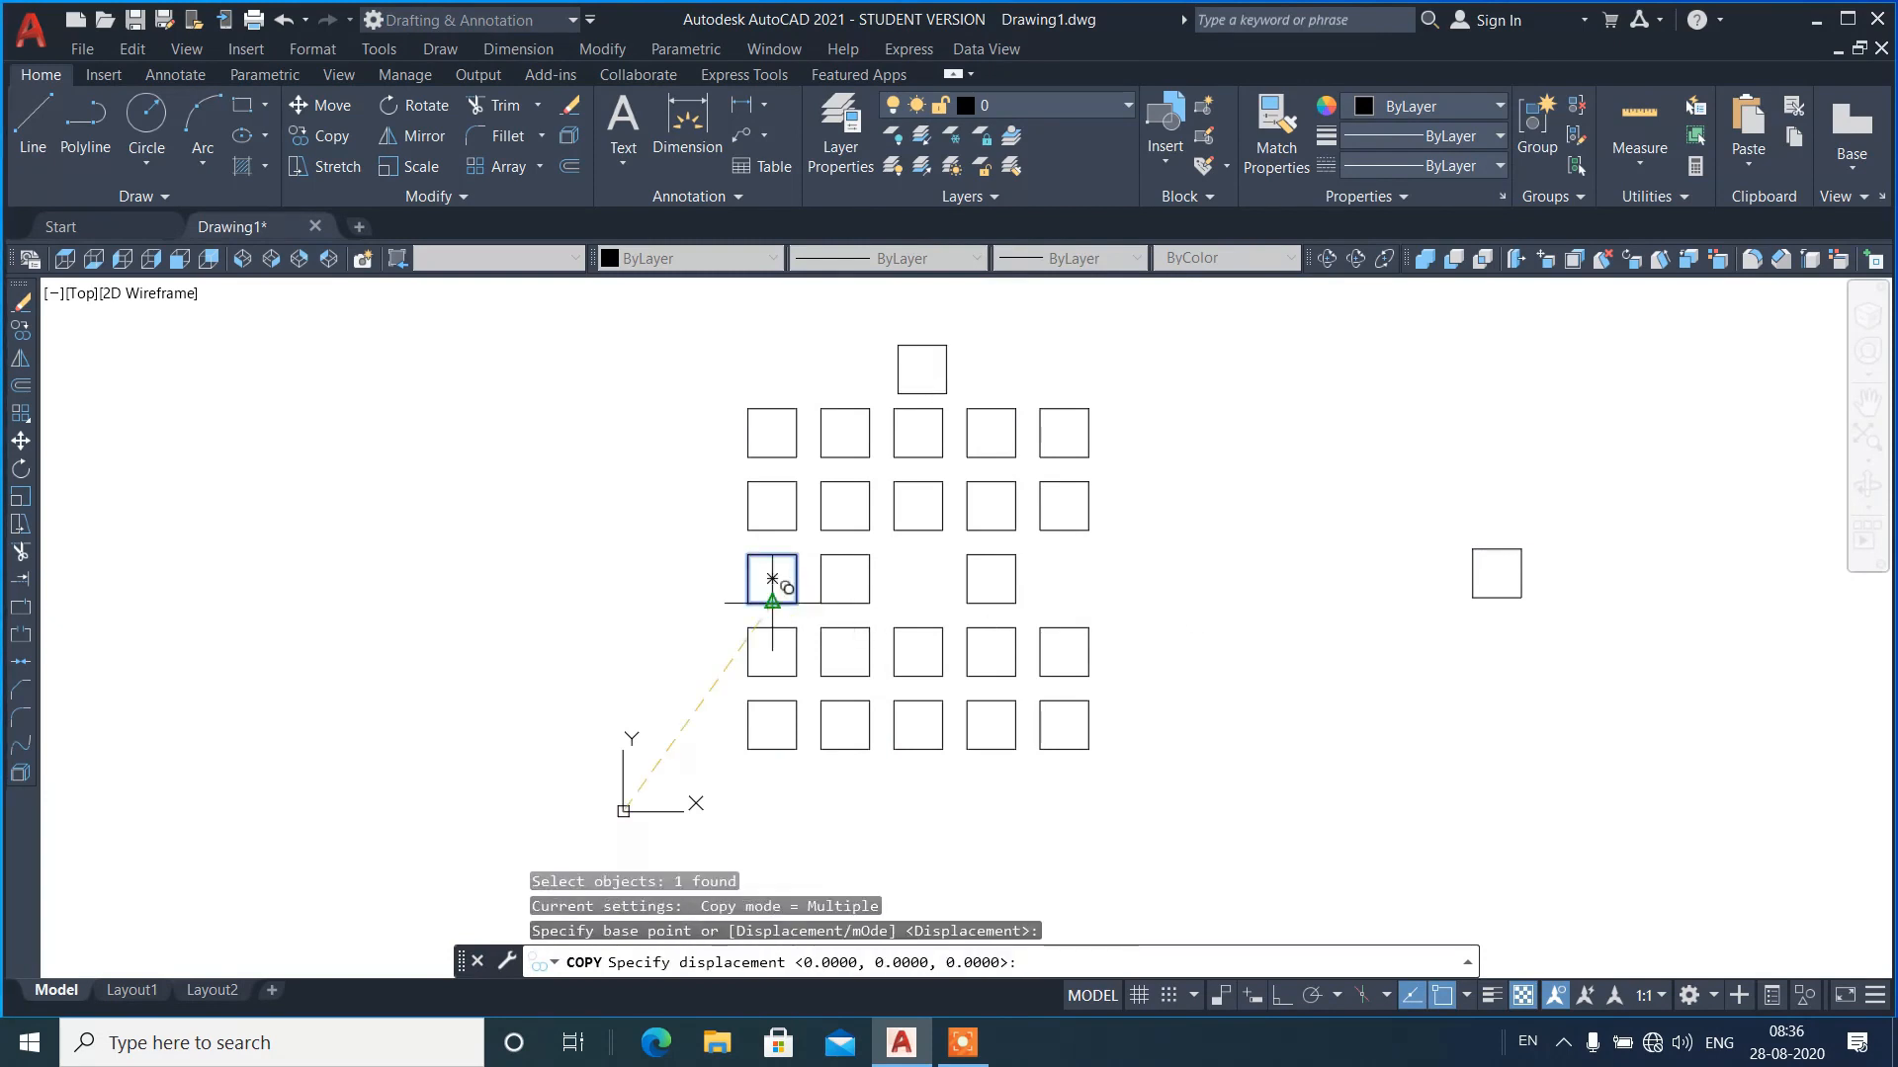
click(772, 589)
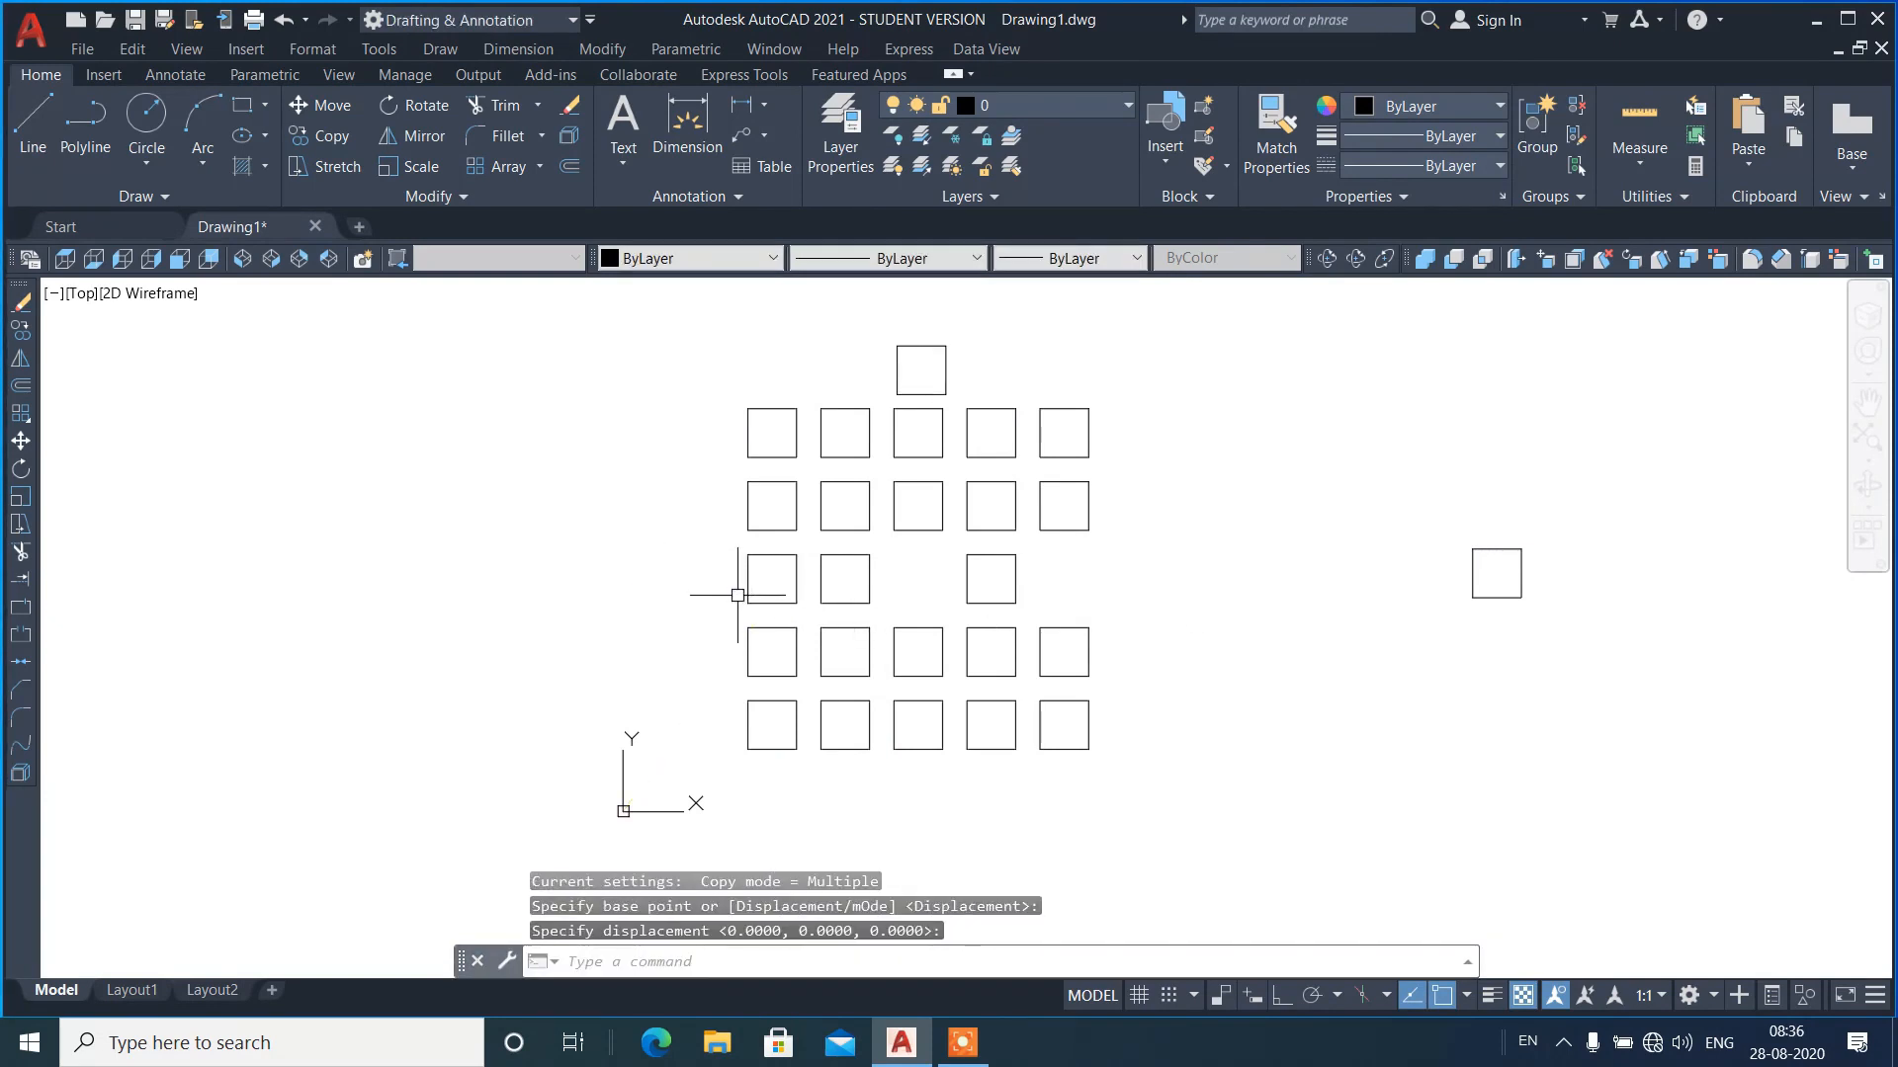
key(ctrl+z)
- Mirror the leftmost square of the middle row about a vertical line beside the grid, using the SI selection option and keeping the source
text(mi)
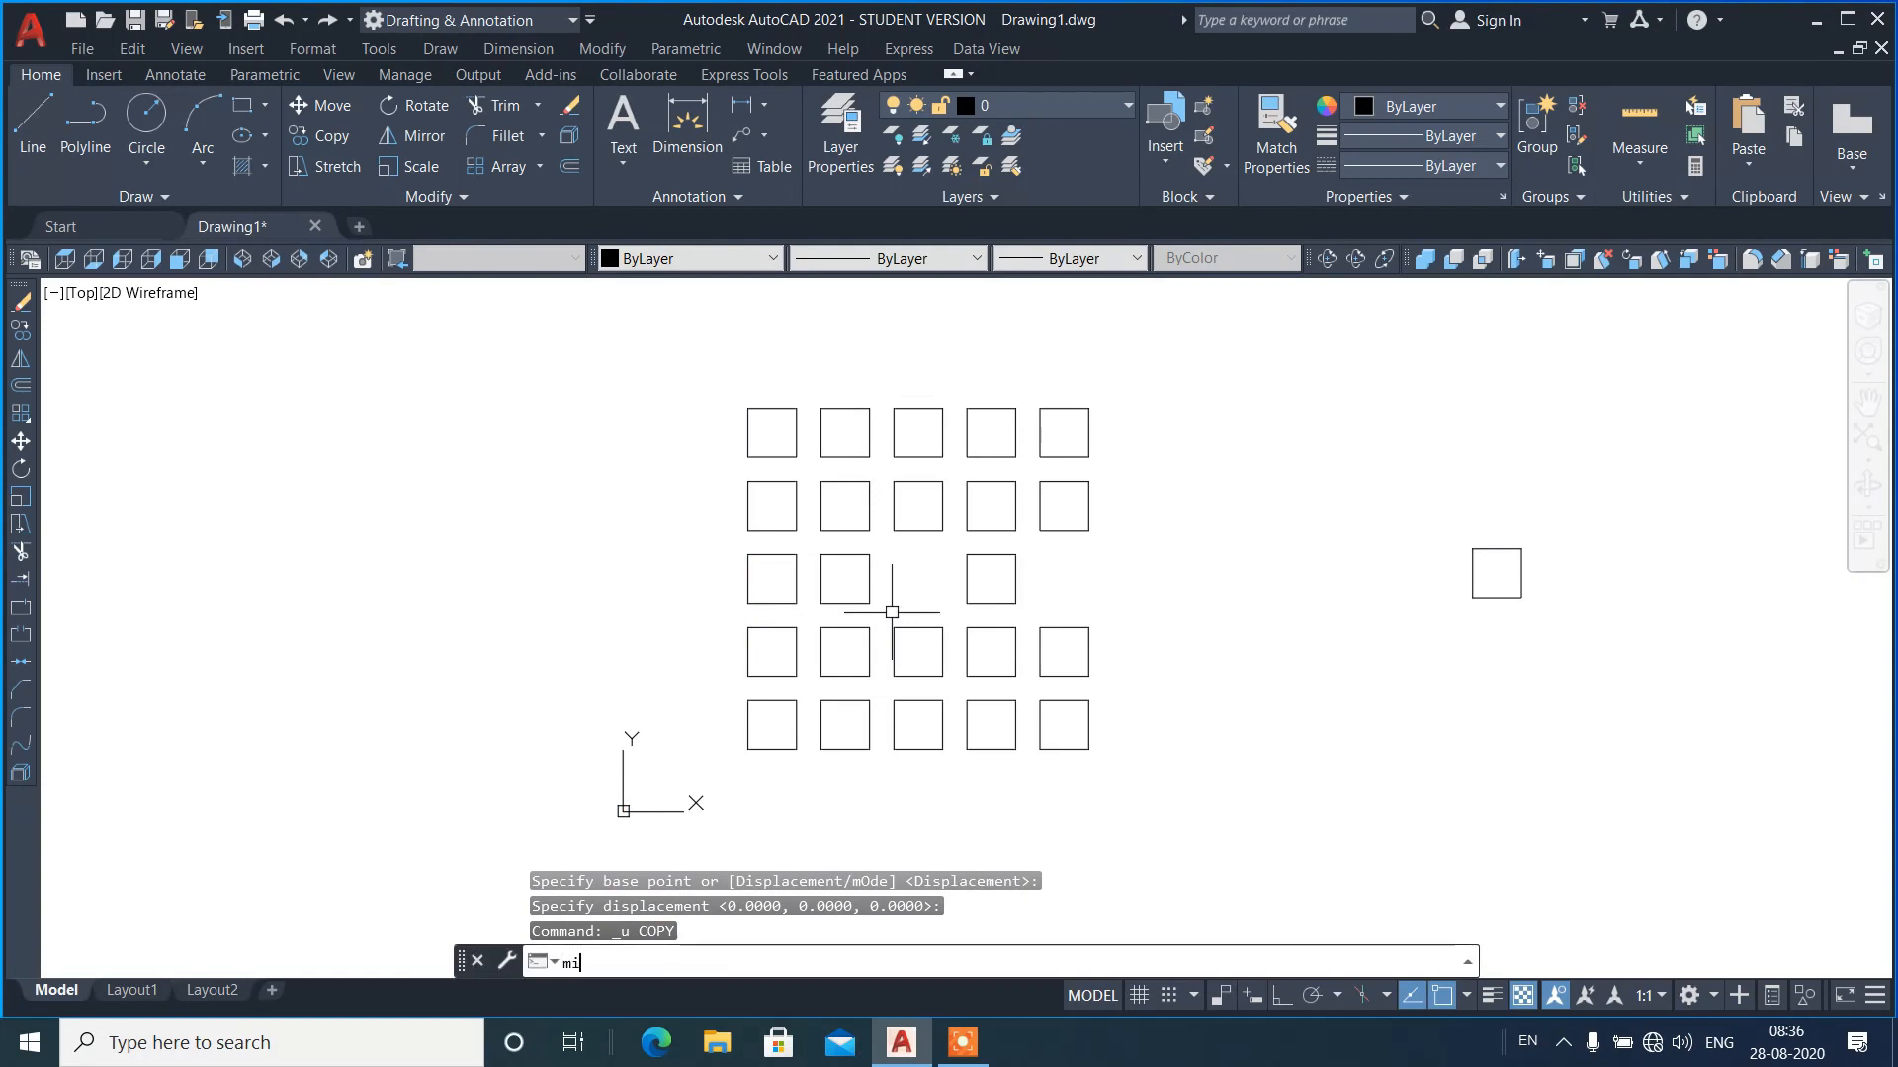
key(Return)
text(si)
key(Return)
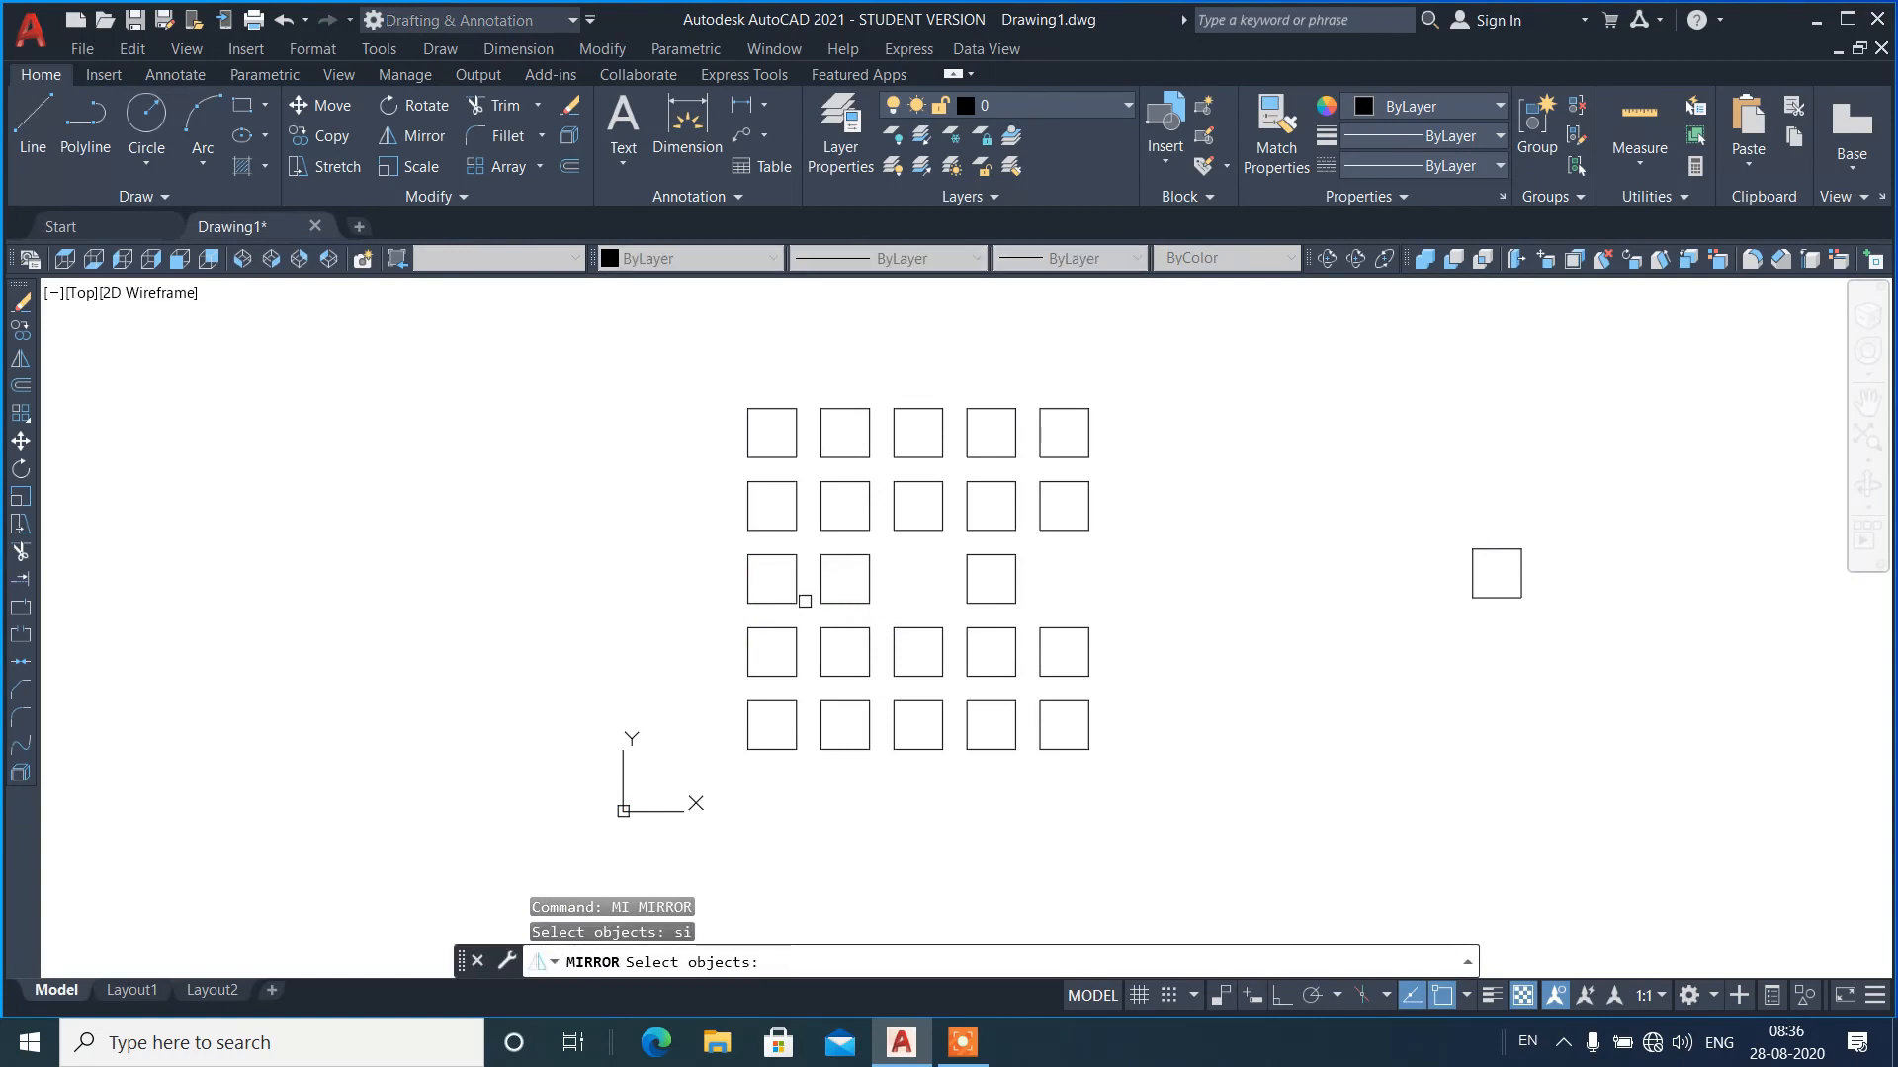
click(772, 579)
click(652, 521)
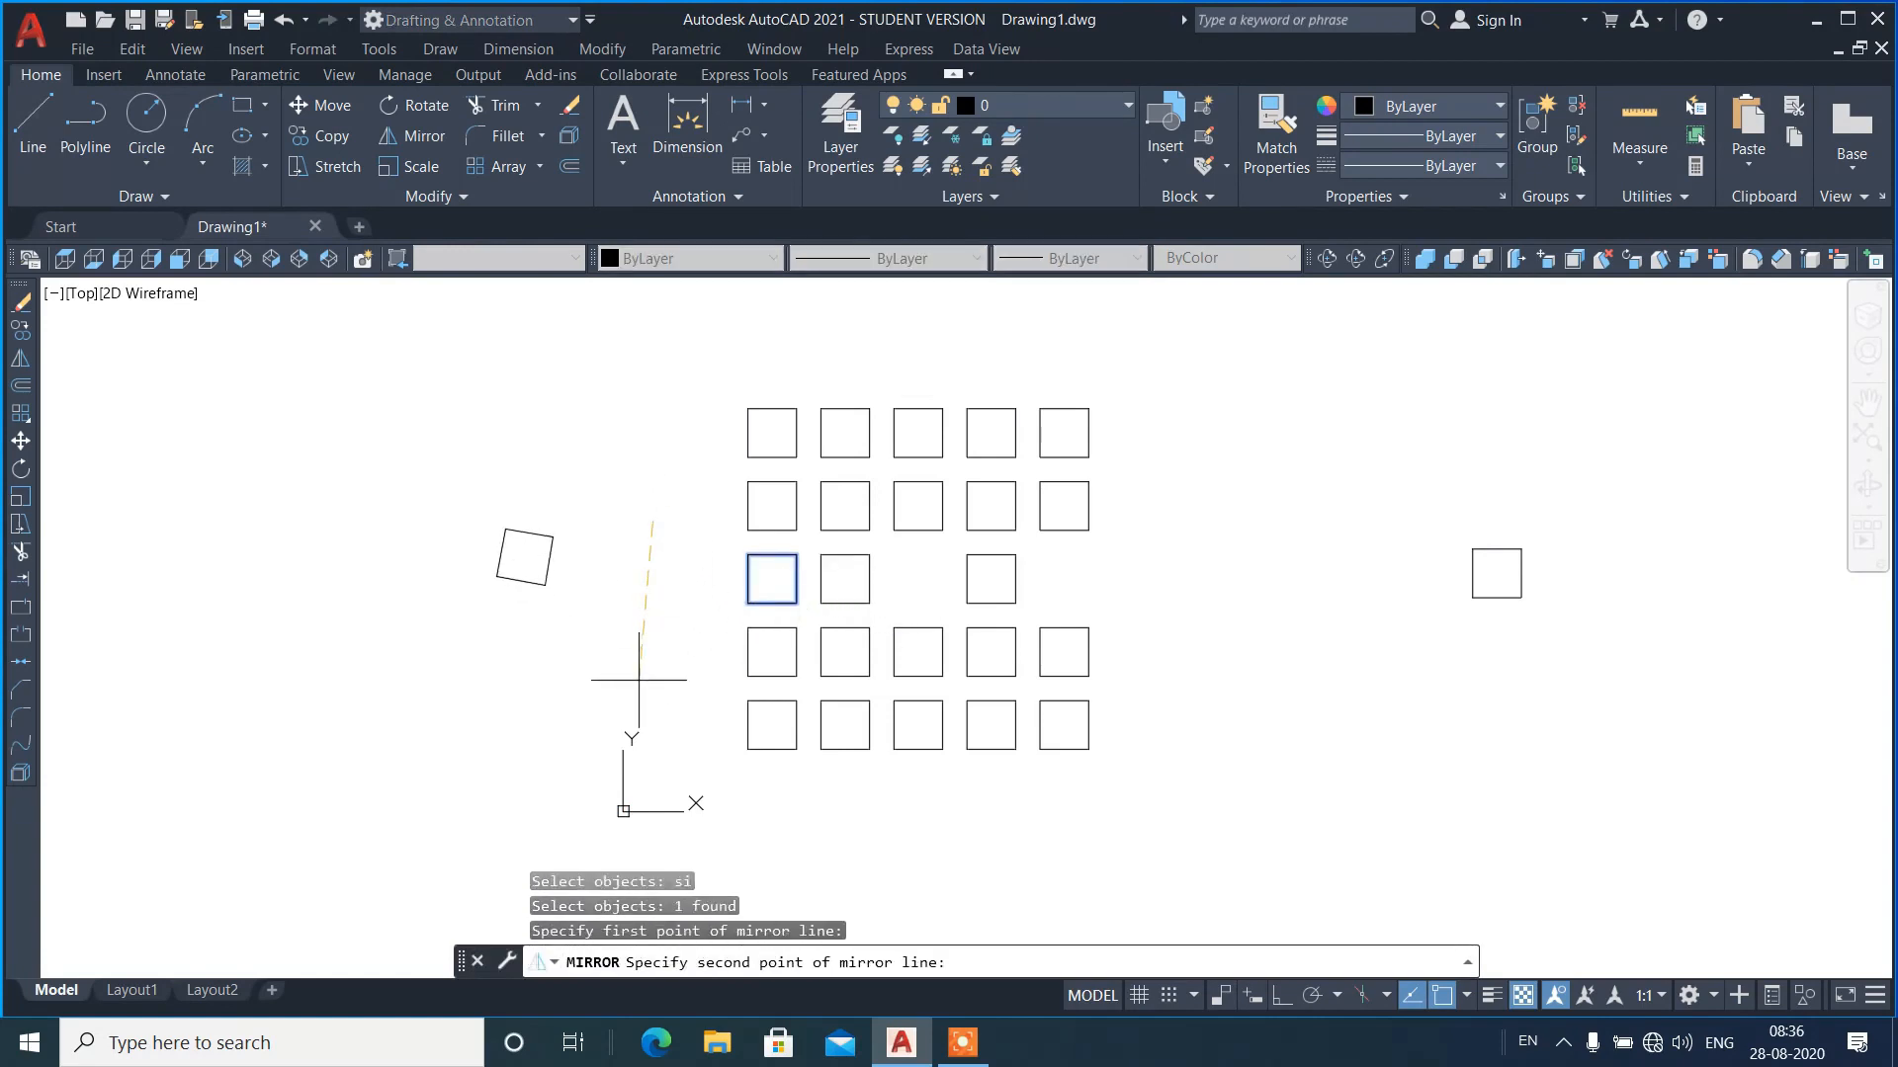
key(F8)
click(649, 736)
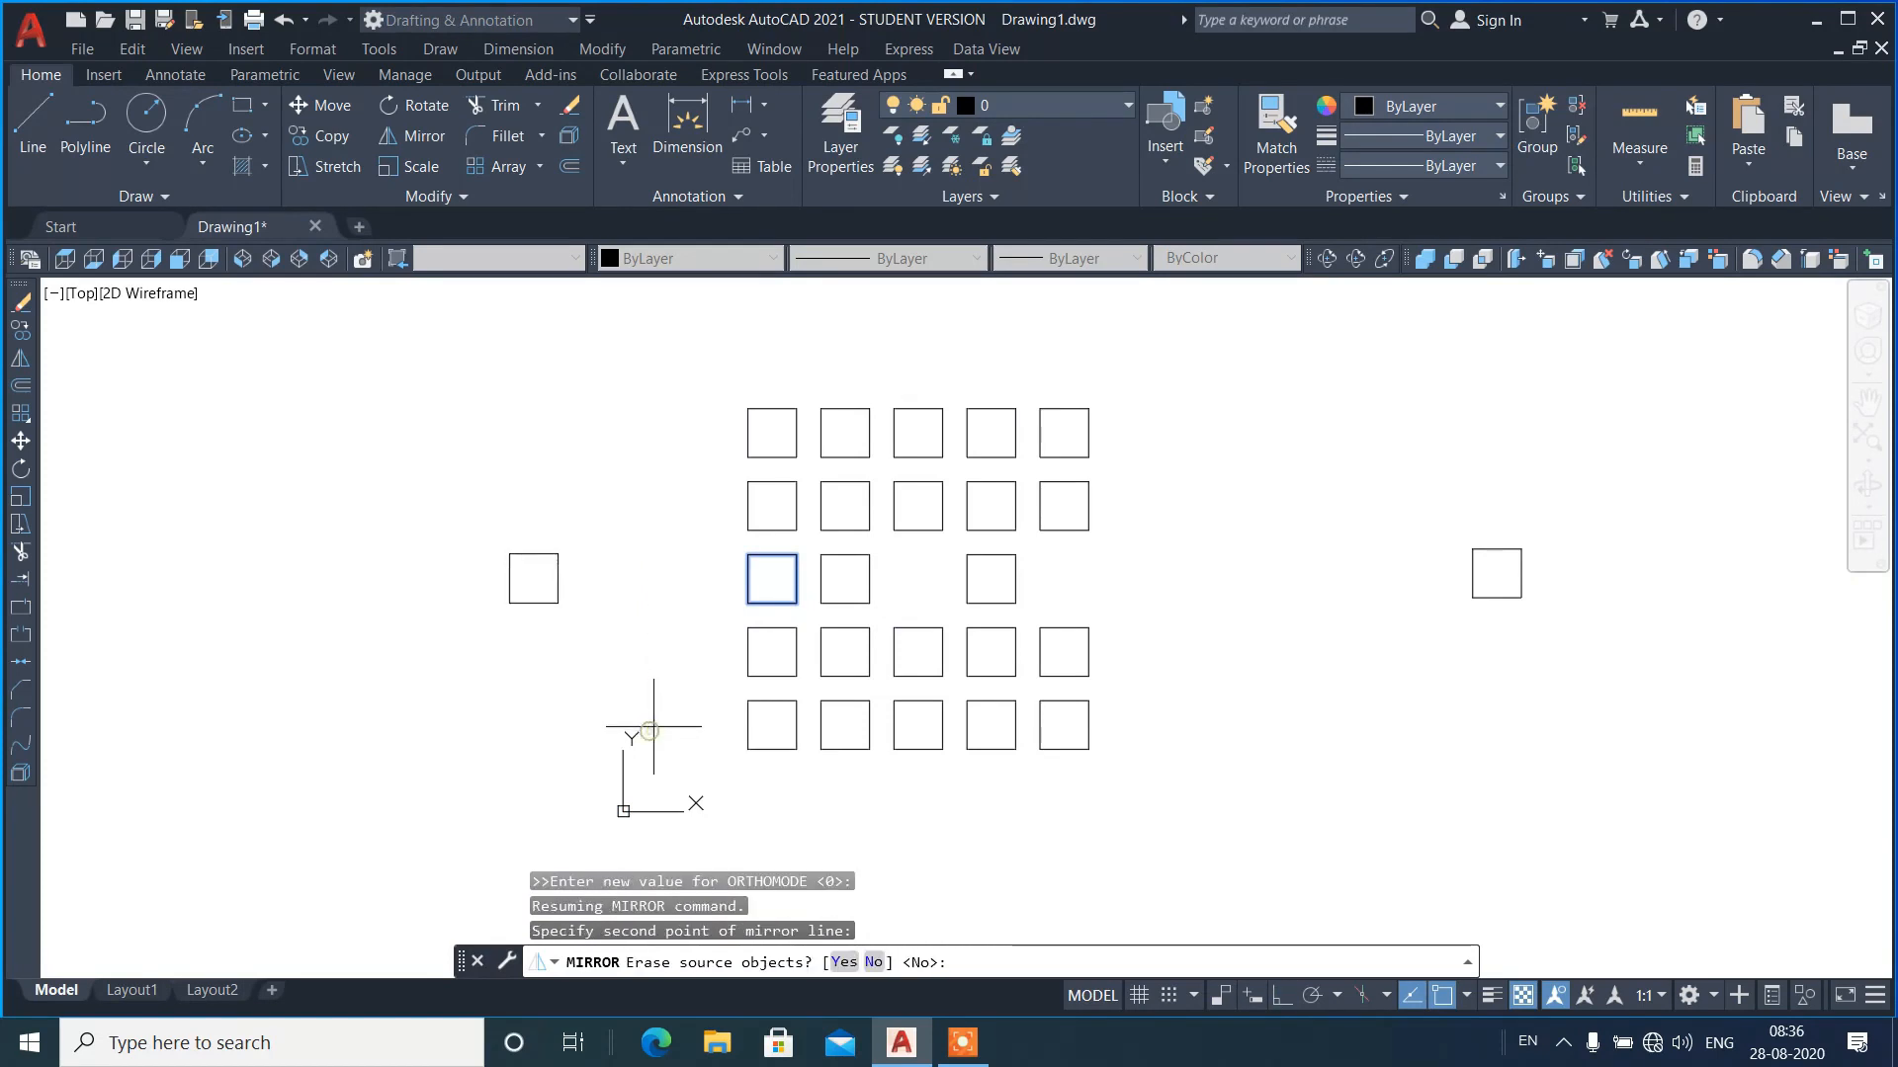
key(Return)
- Erase the mirrored copy of the square to the left of the grid
click(649, 633)
click(533, 553)
key(Delete)
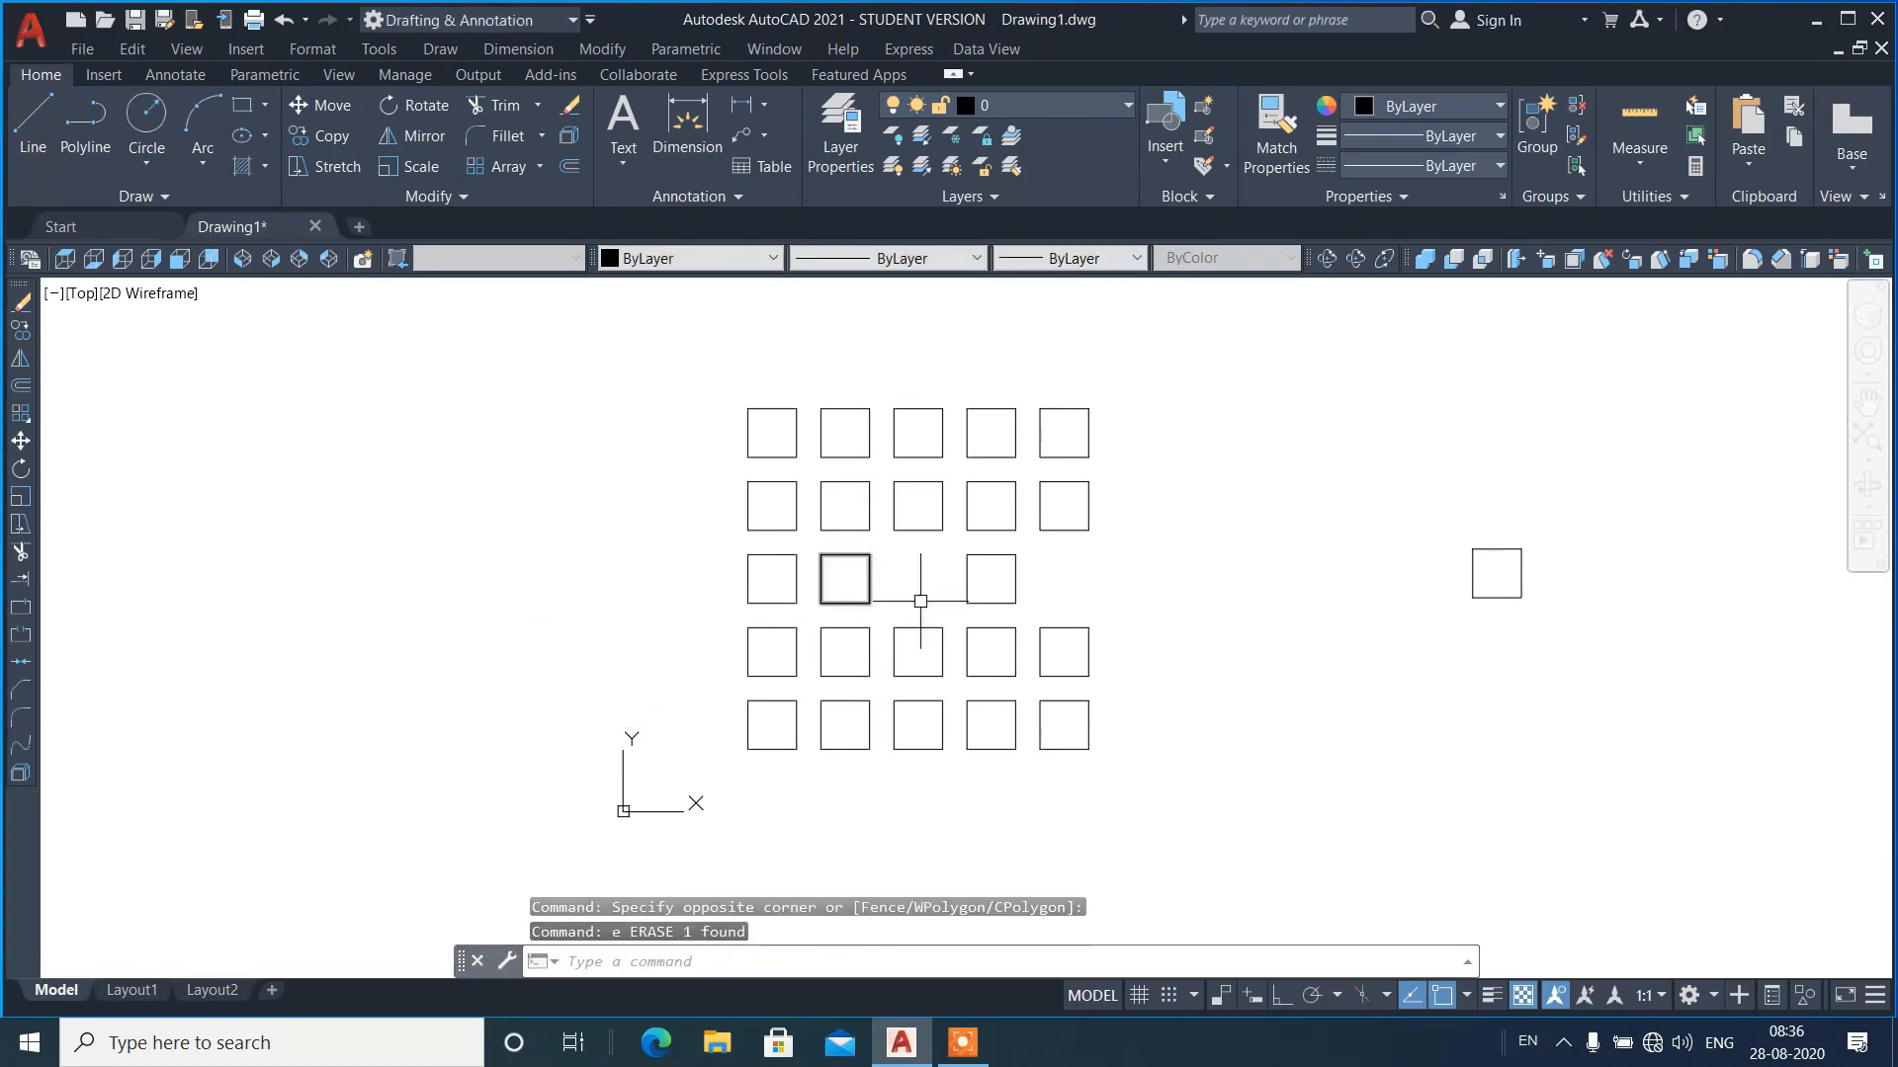
- Undo the recent mirror, move and erase edits back to the complete five-by-five grid
key(ctrl+z)
key(ctrl+z)
key(ctrl+z)
key(ctrl+z)
key(ctrl+z)
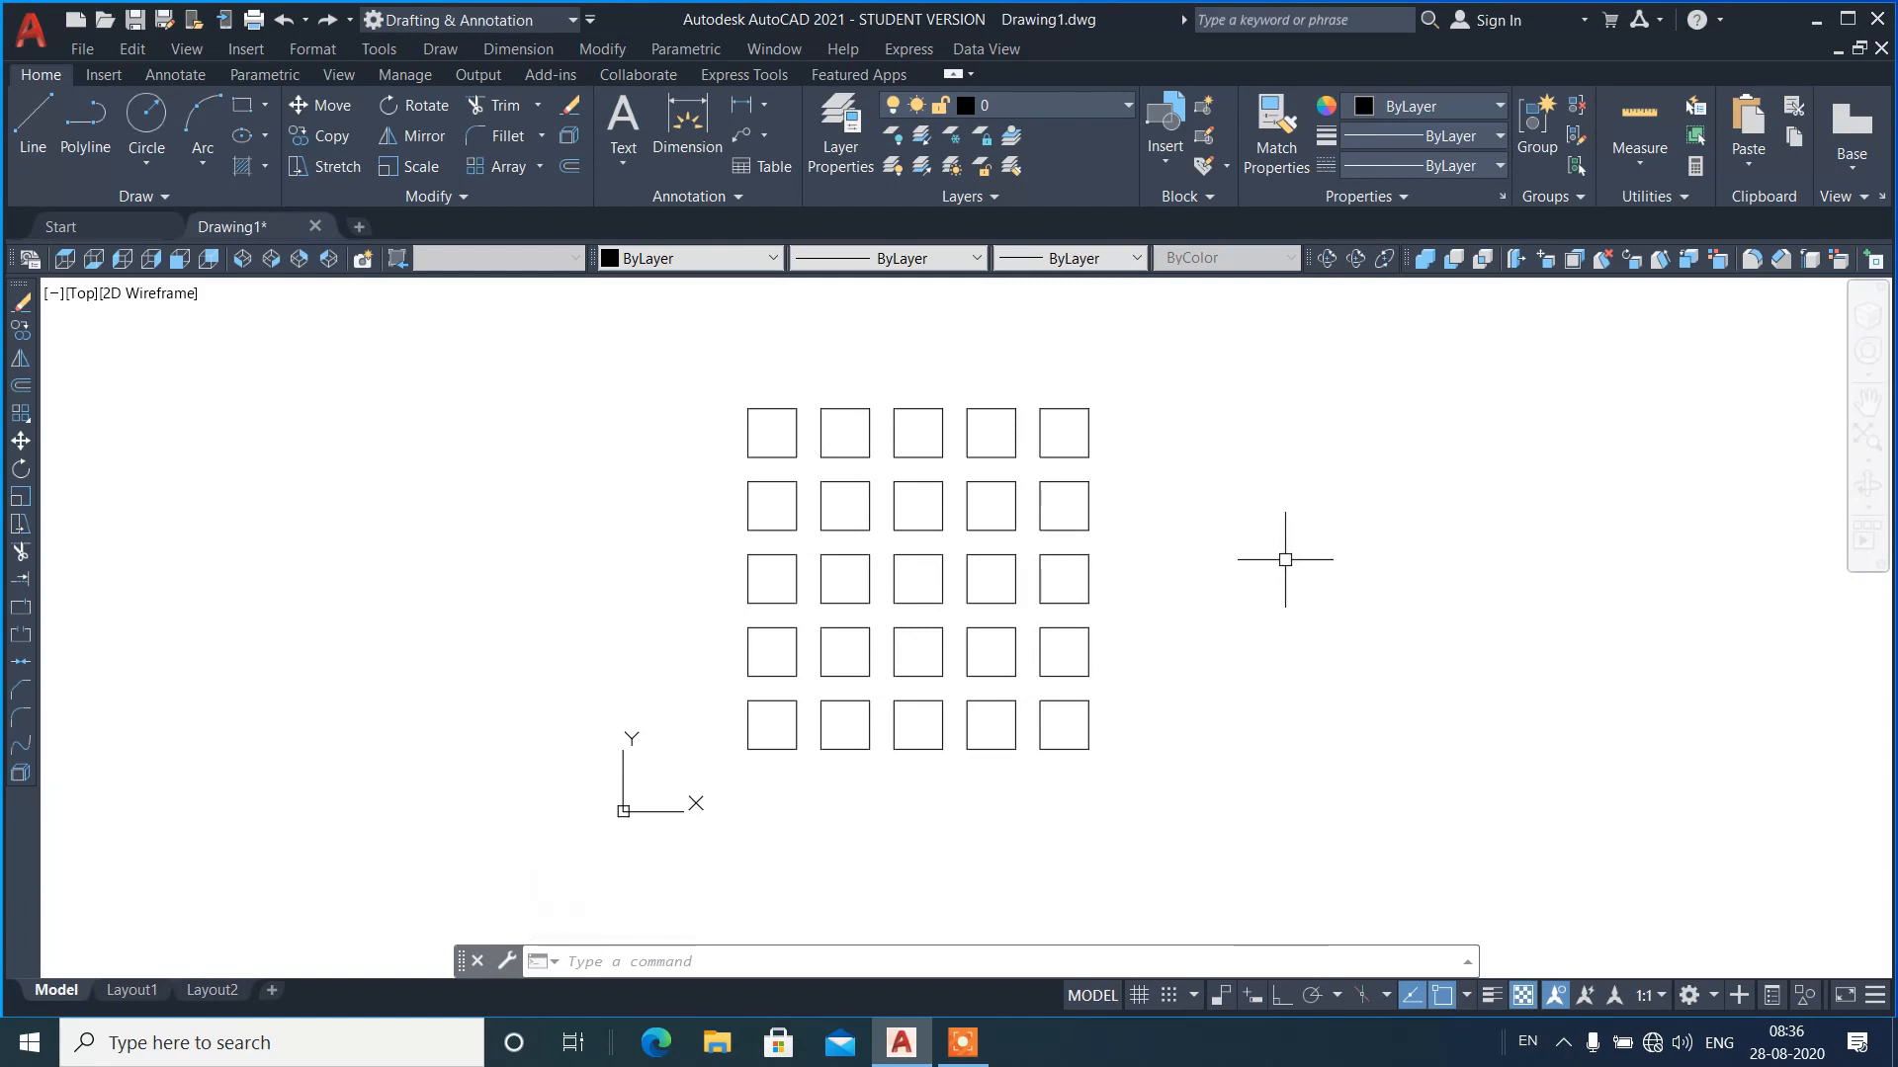
- Move seven individually picked squares, in a checkerboard pattern across the three lowest rows, to the right of the grid, and undo the move
text(m)
key(Return)
click(797, 639)
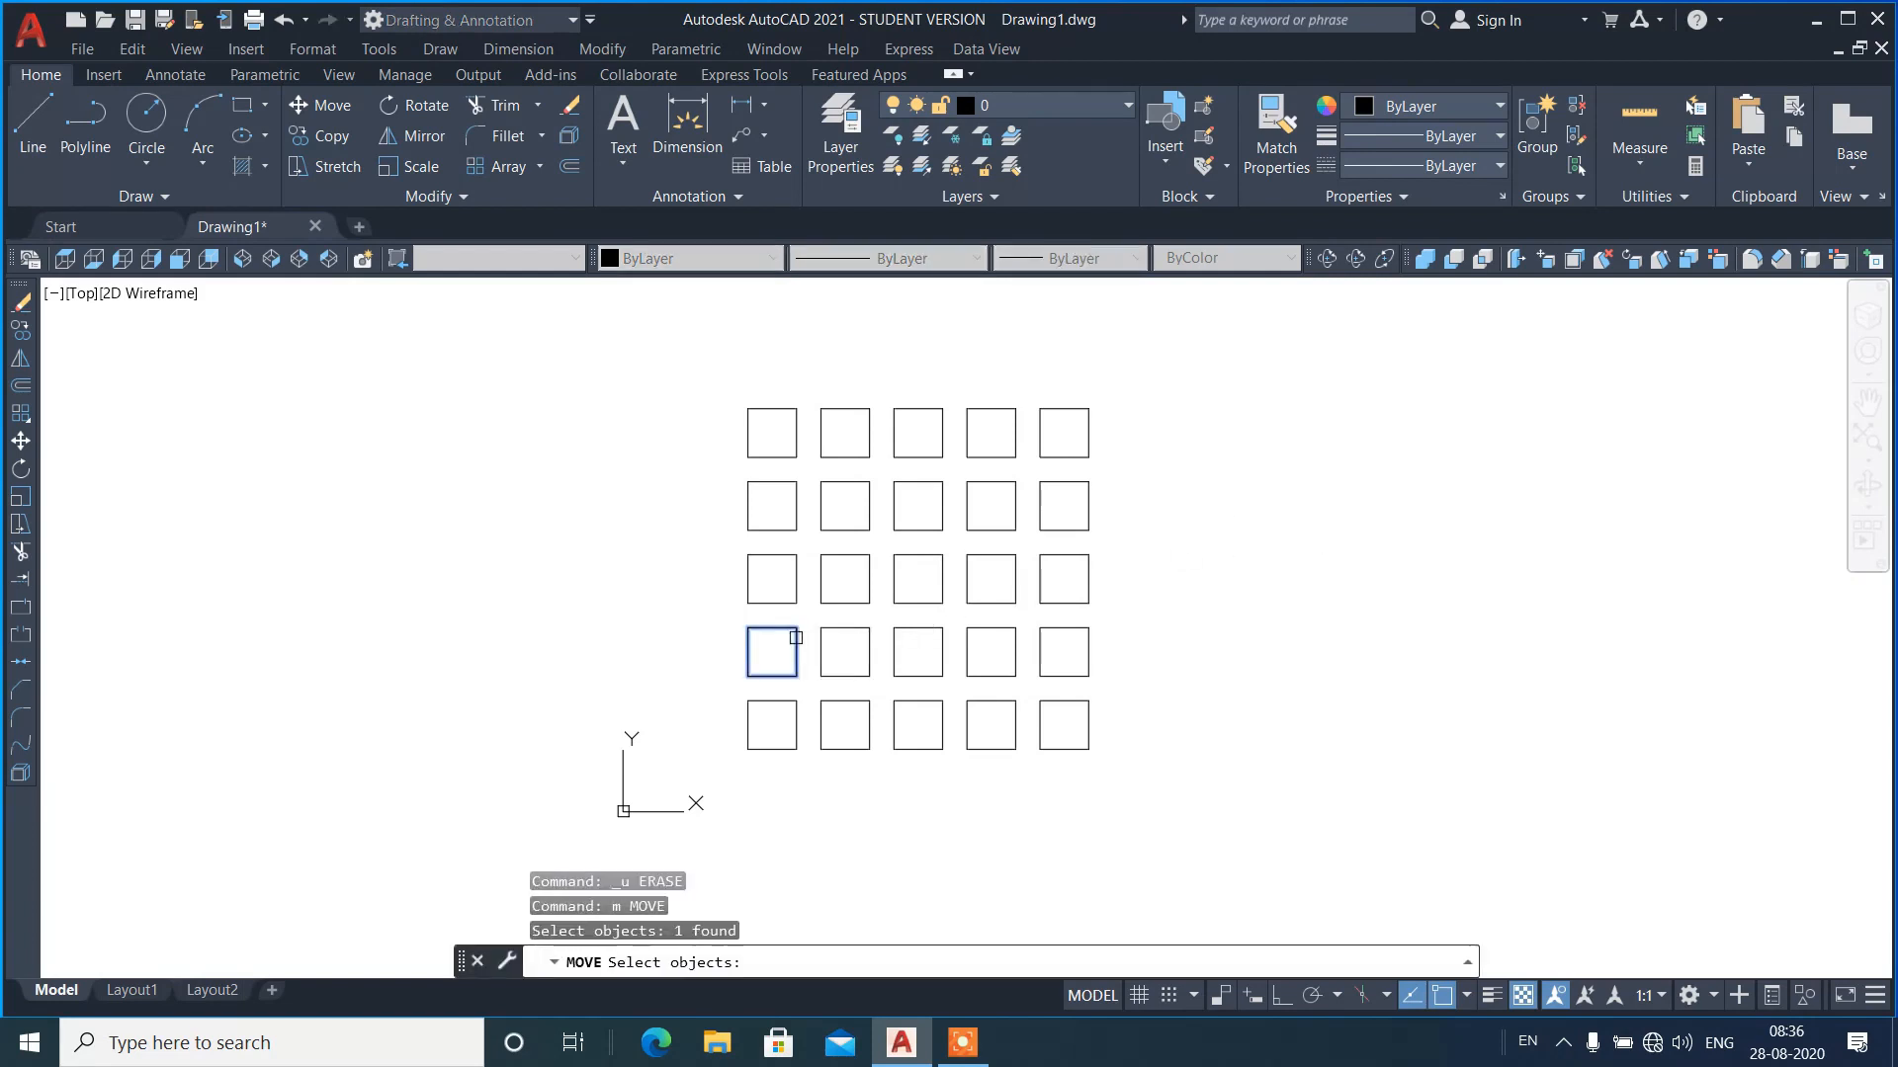
click(833, 604)
click(869, 708)
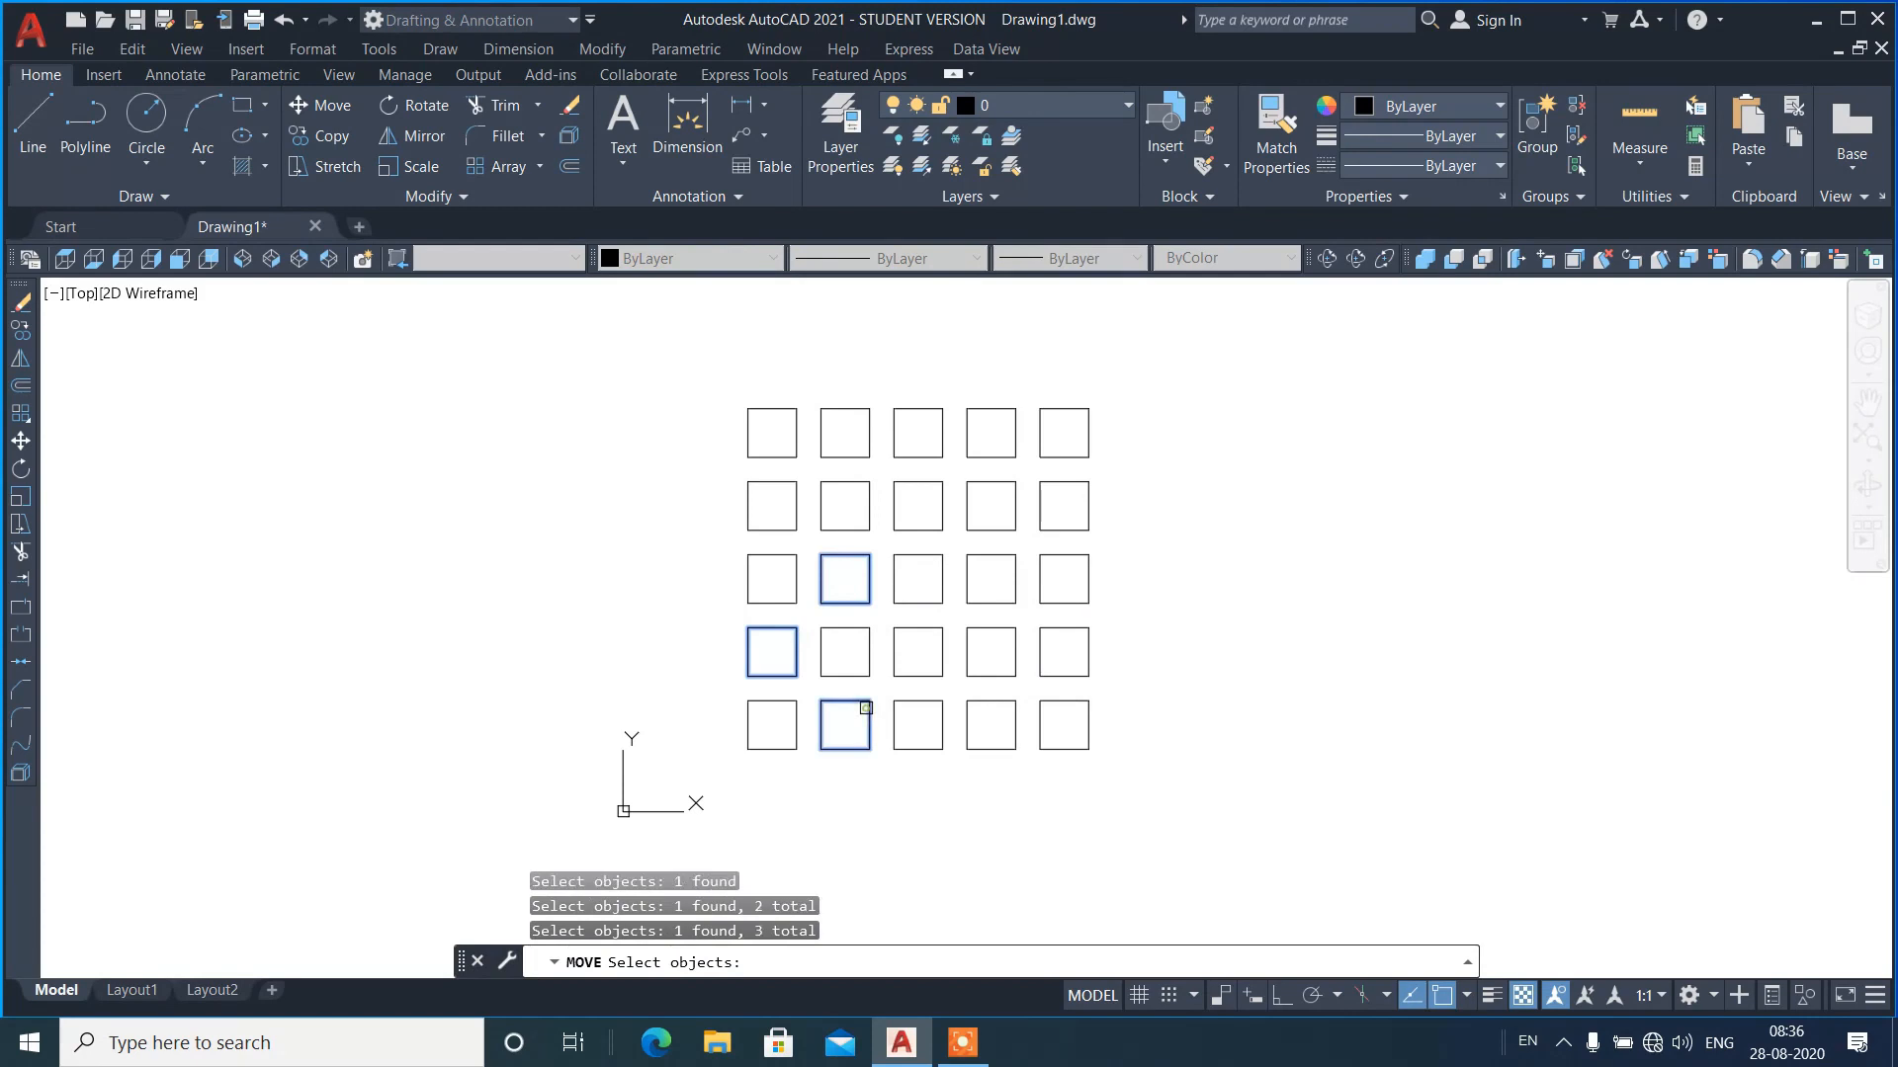
click(903, 682)
click(976, 604)
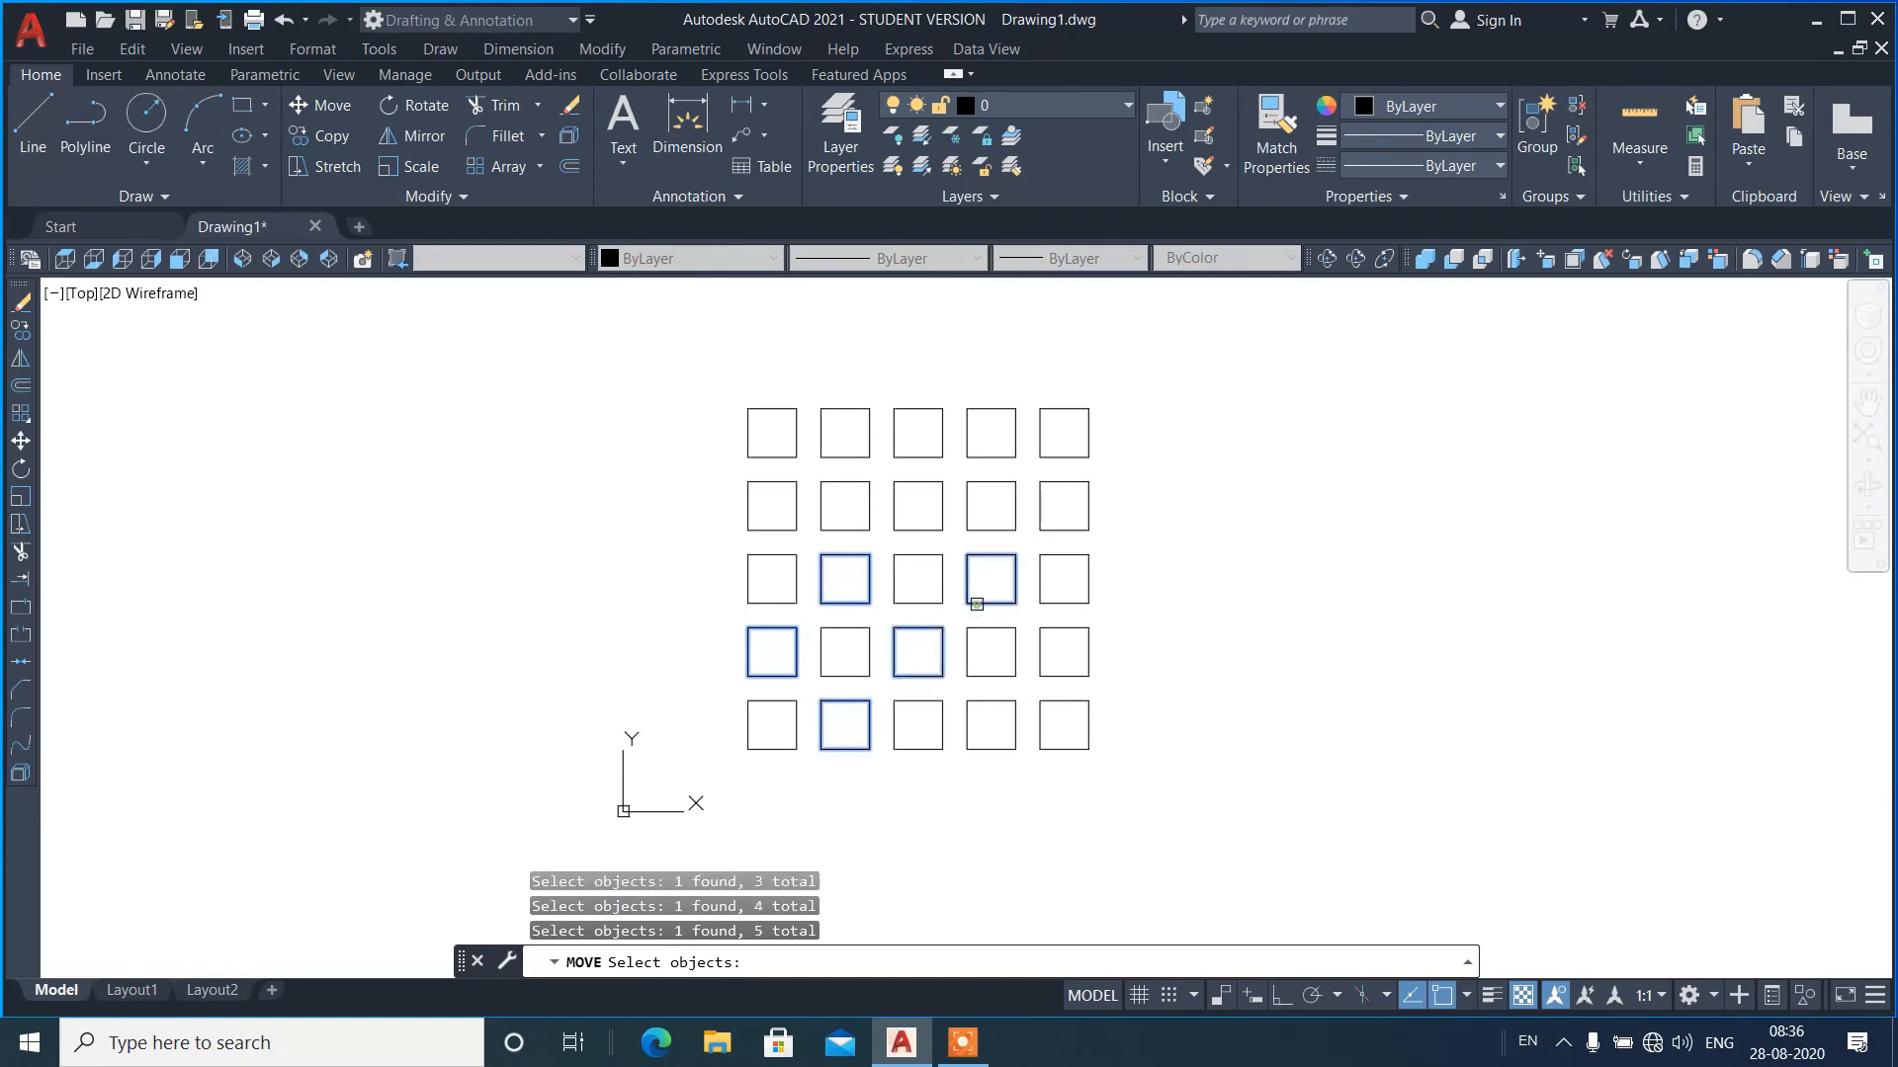
click(1018, 704)
click(1056, 676)
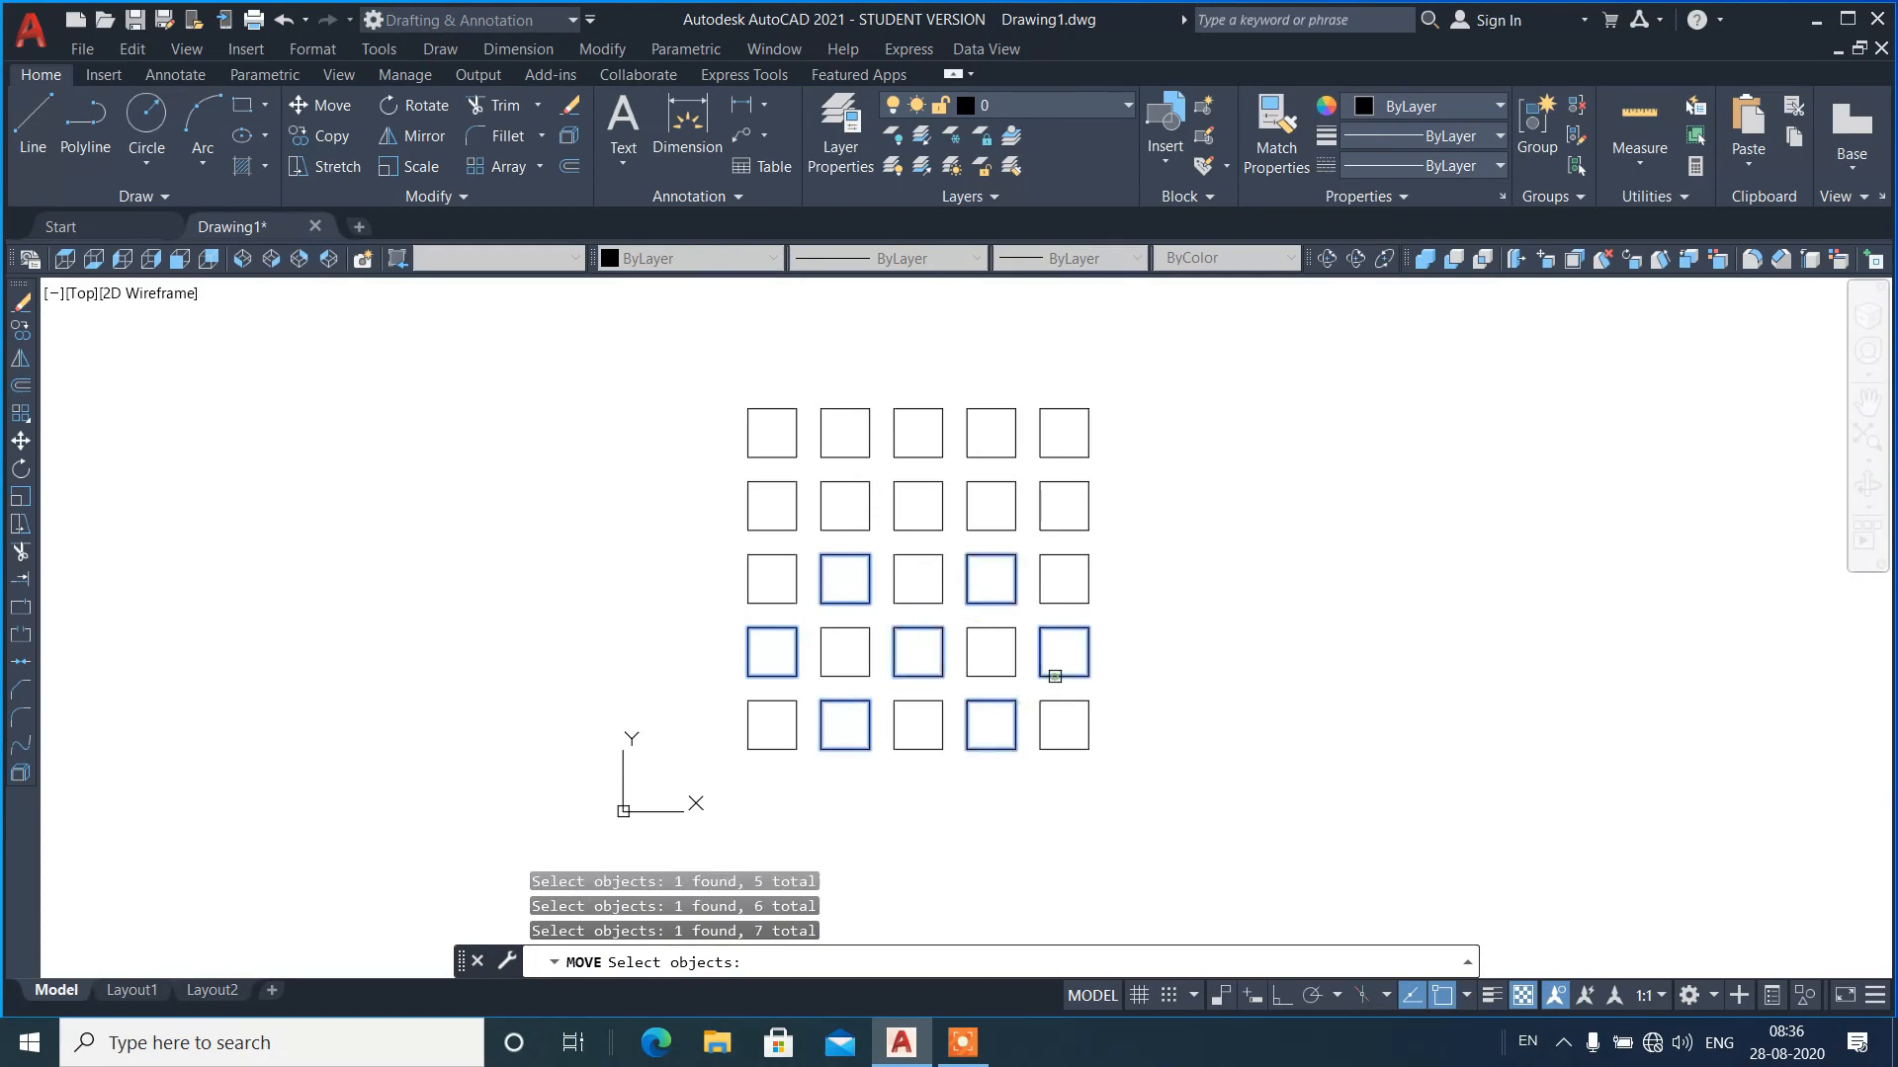
key(Return)
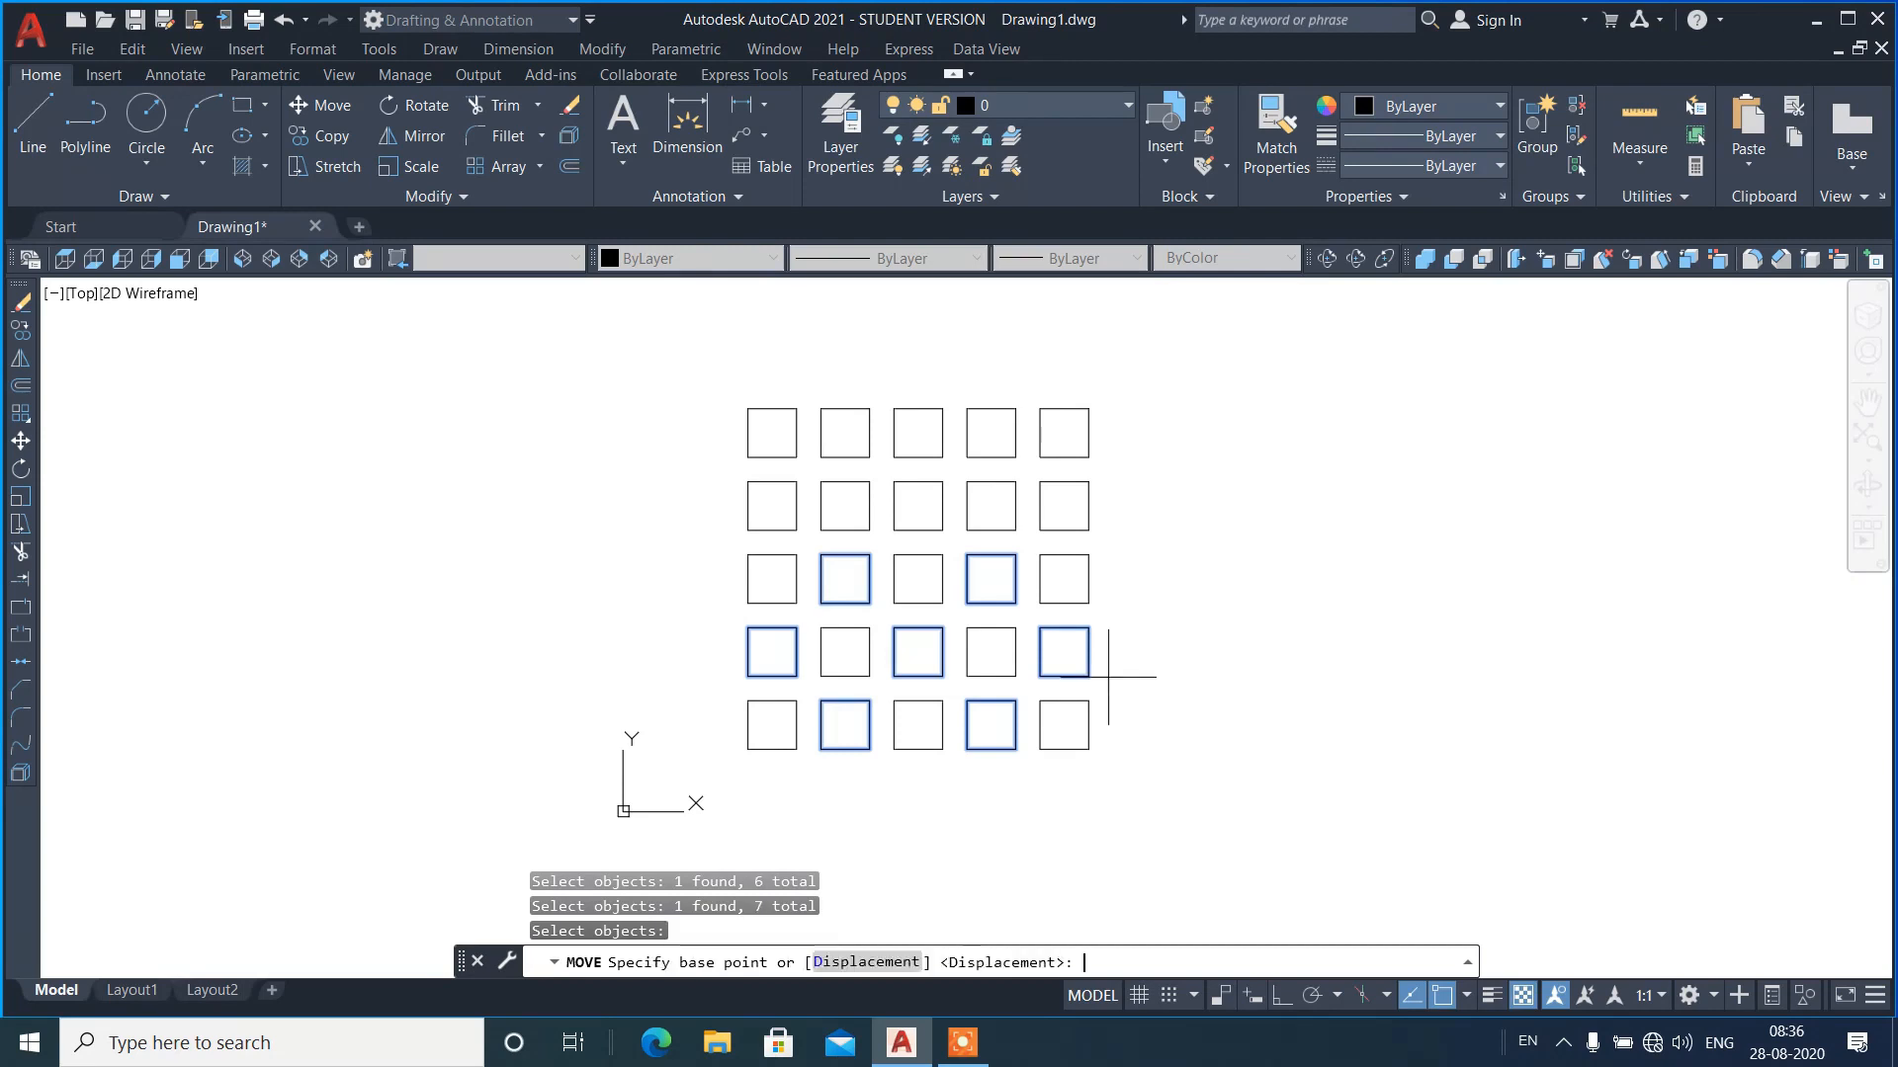
click(1065, 652)
click(1684, 672)
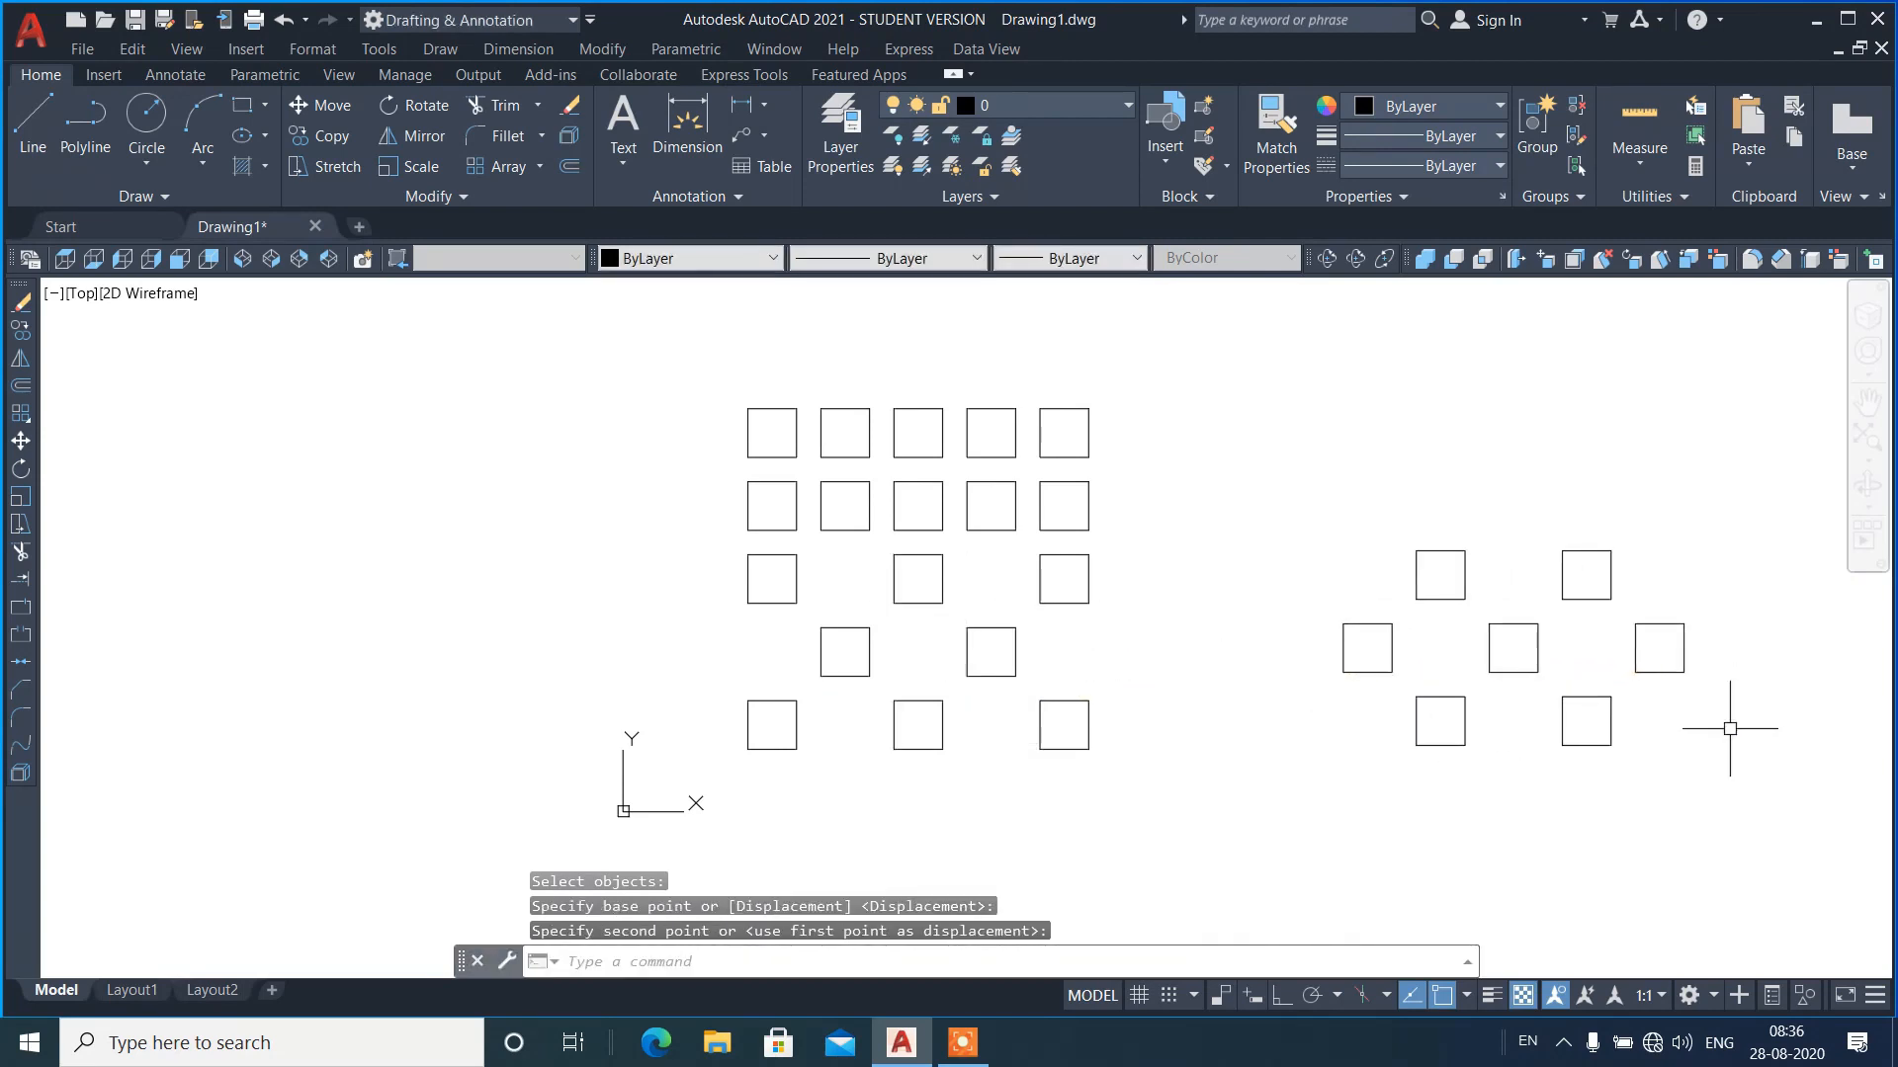
key(ctrl+z)
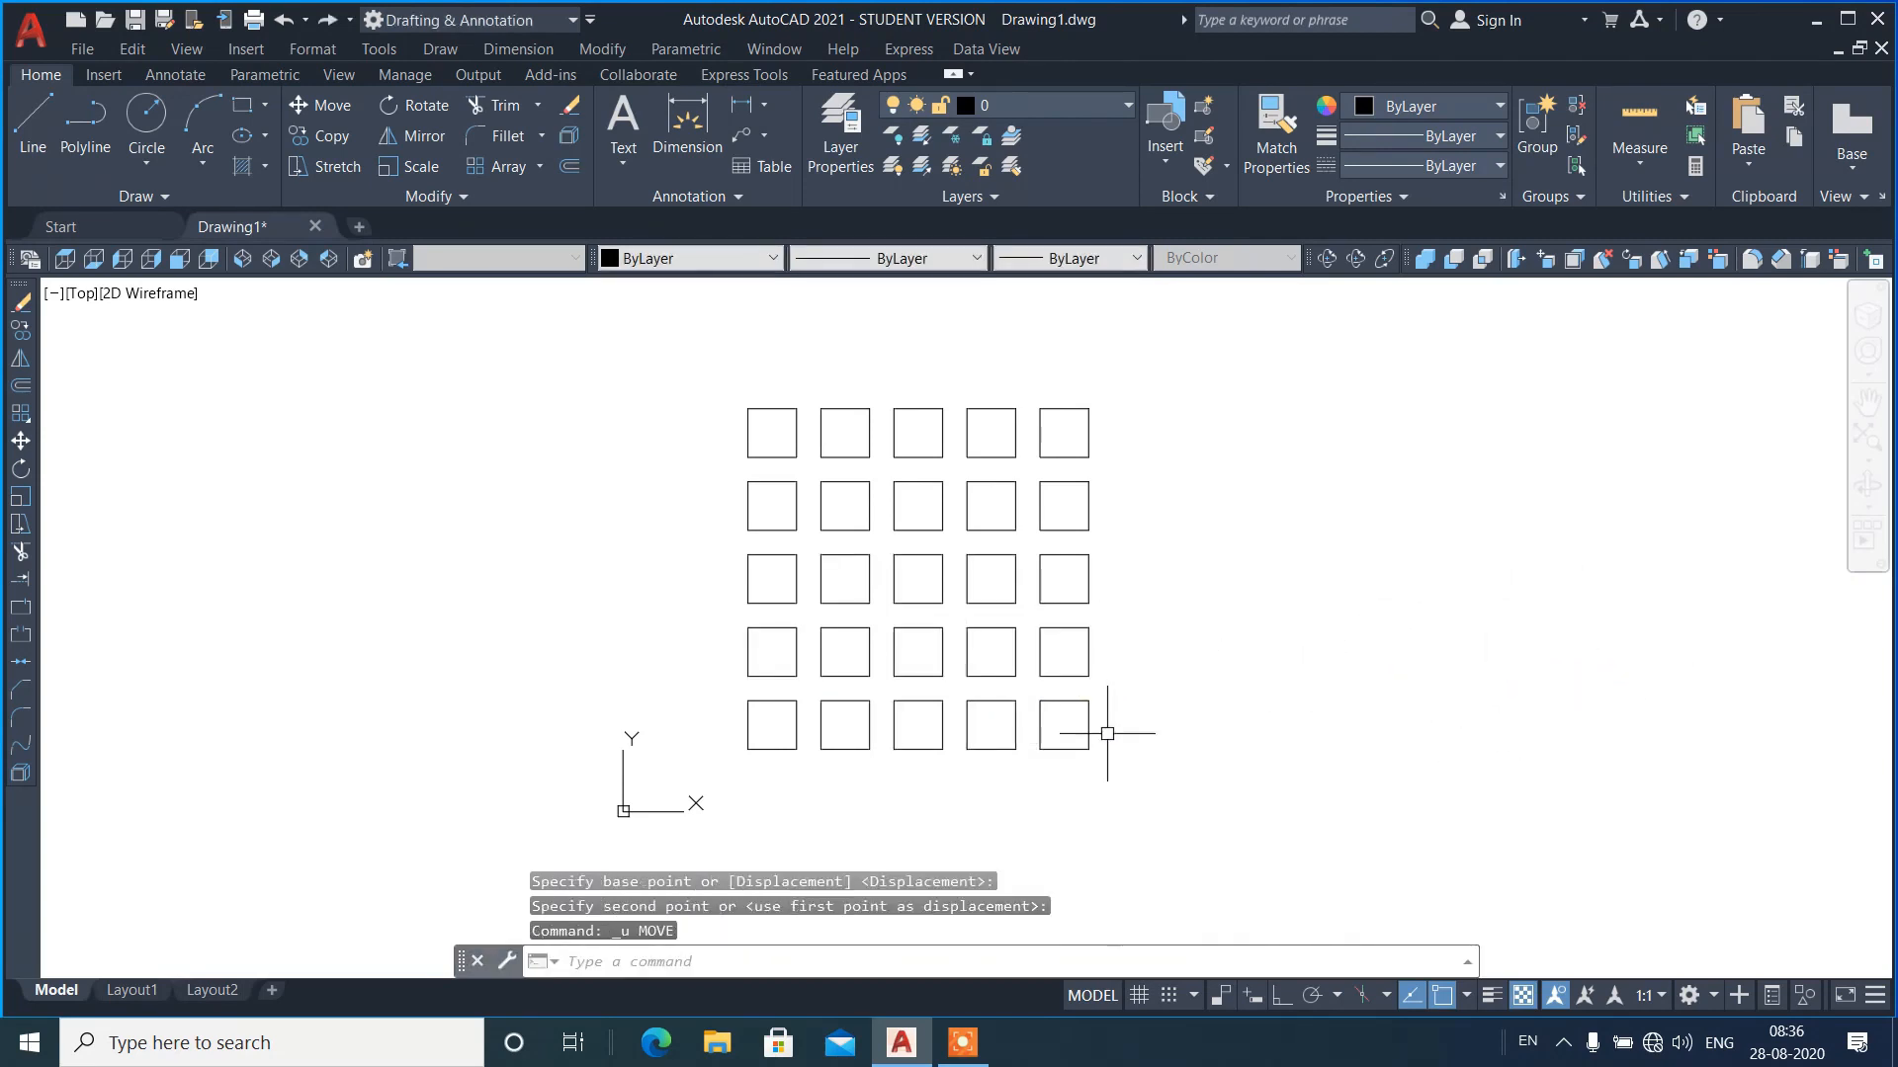
- Move the same seven checkerboard squares to the right of the grid using the M multiple selection option, and undo the move
scroll(1043, 764, up, 2)
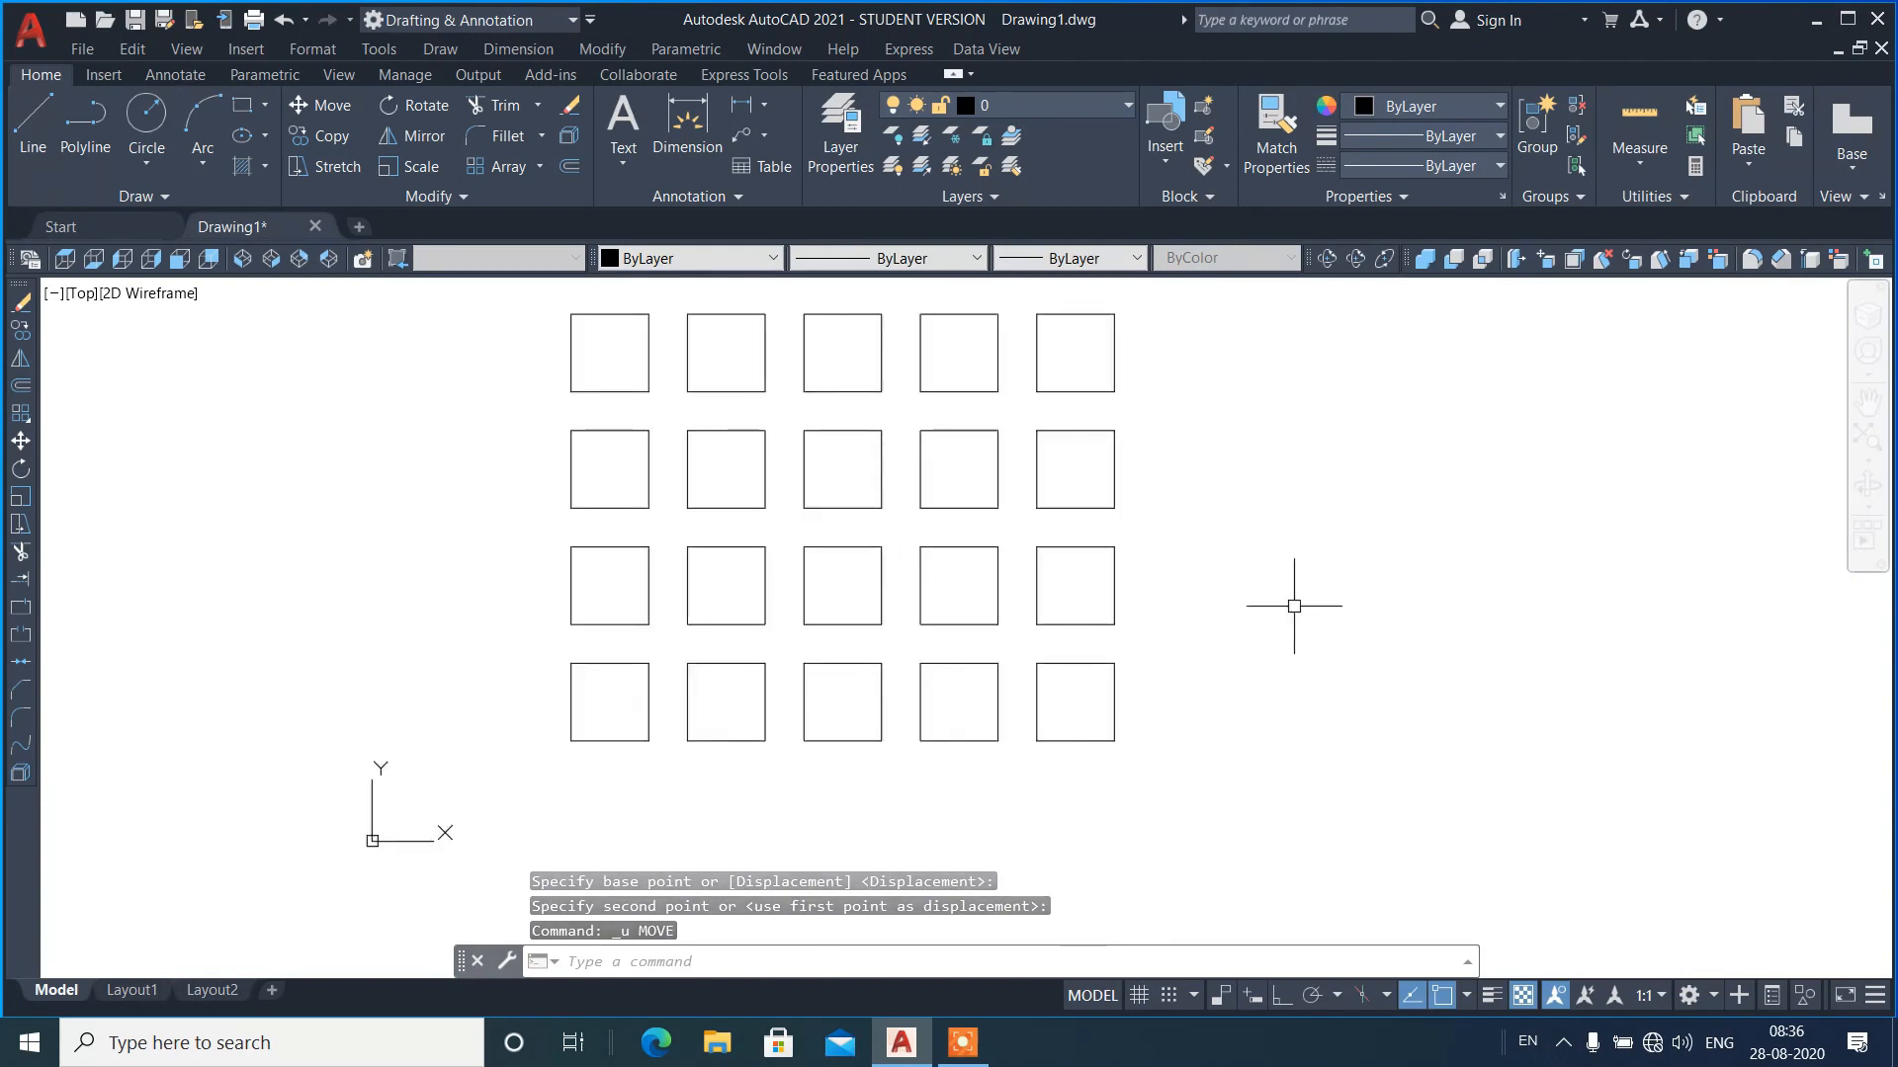
text(m)
key(Return)
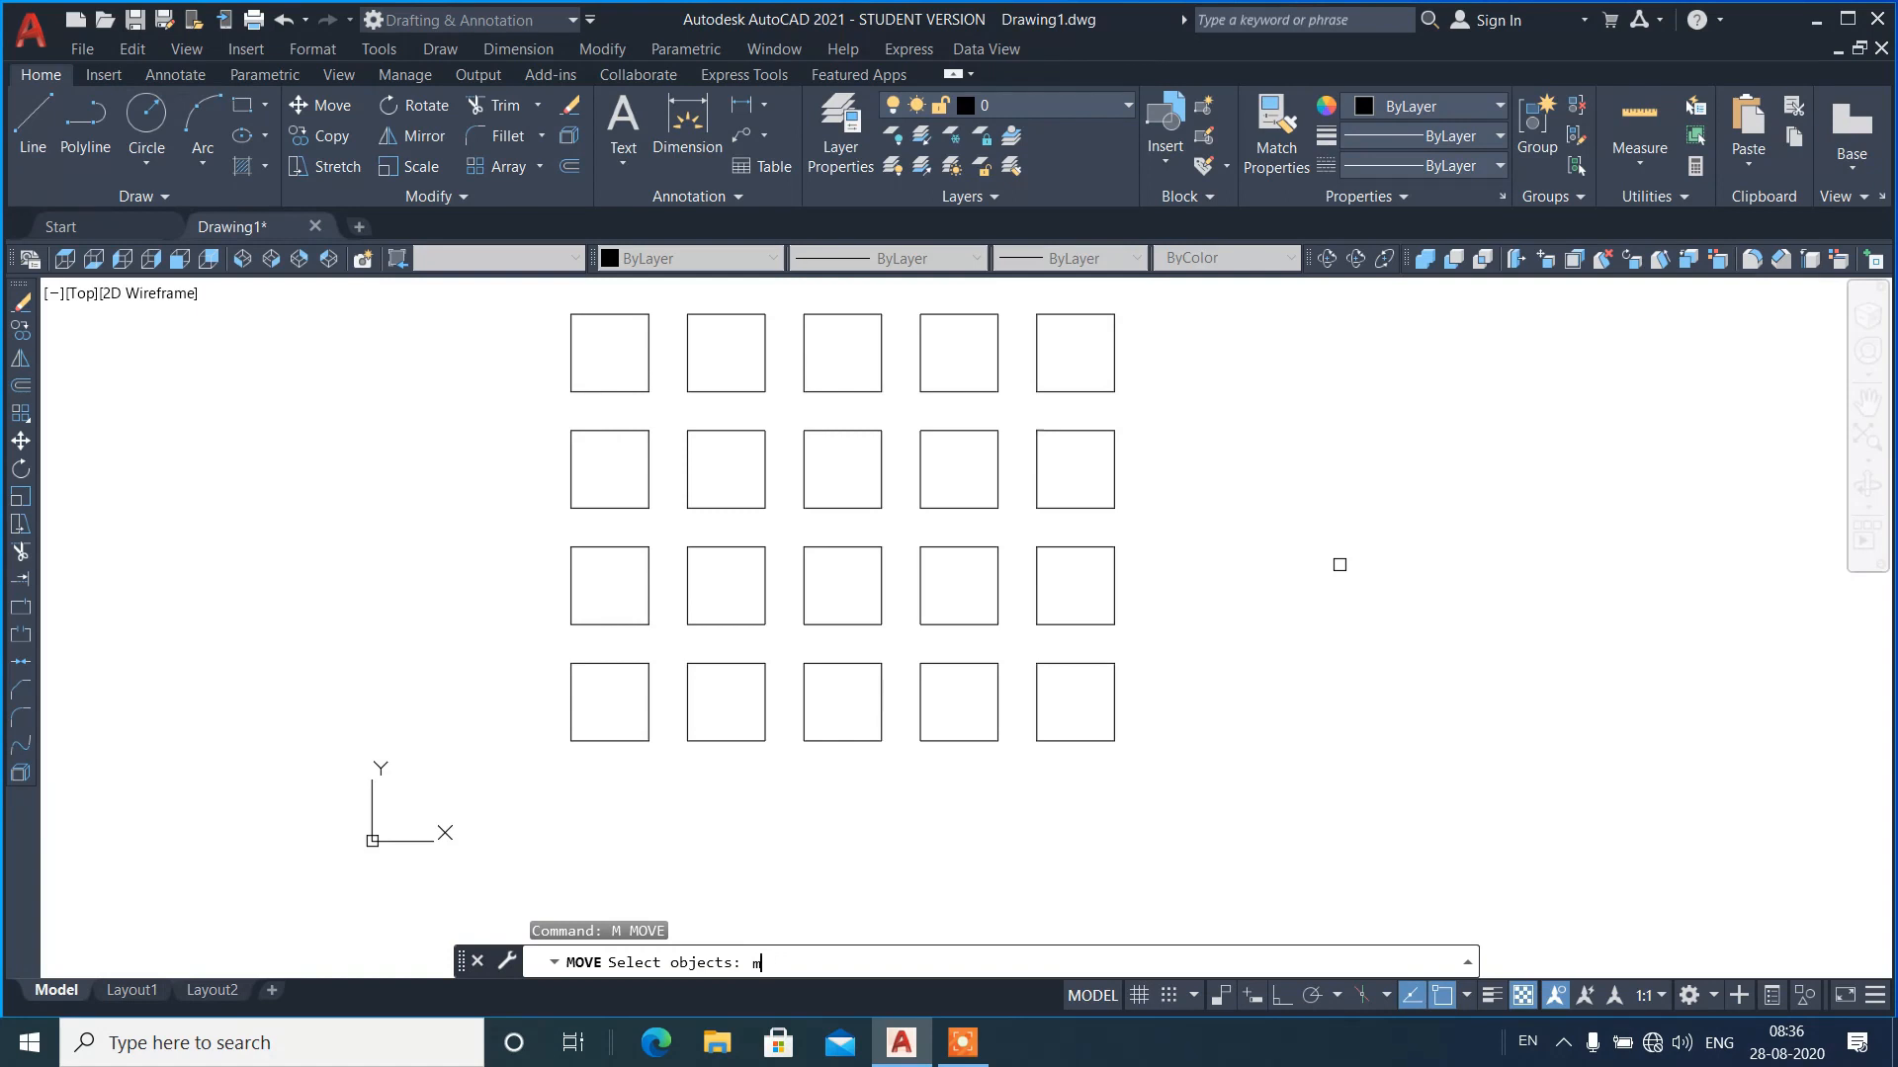
key(Return)
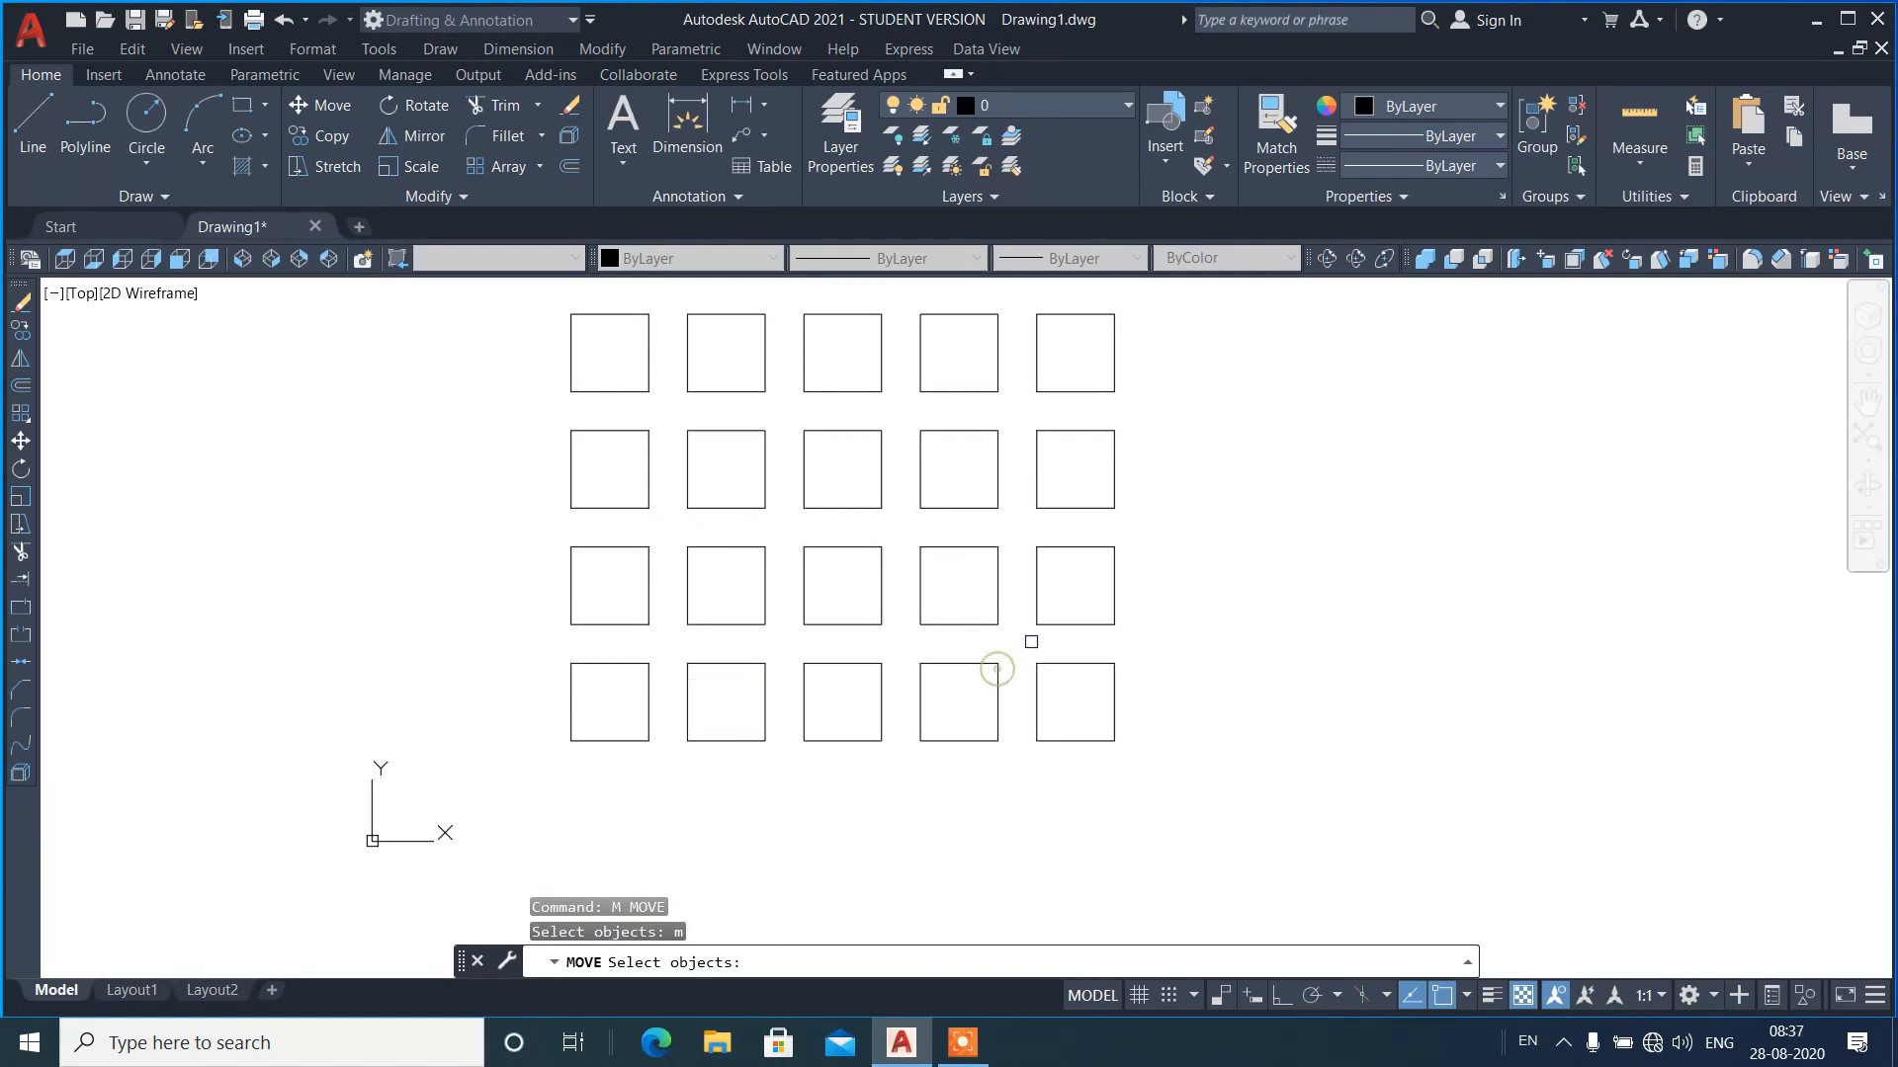
key(Return)
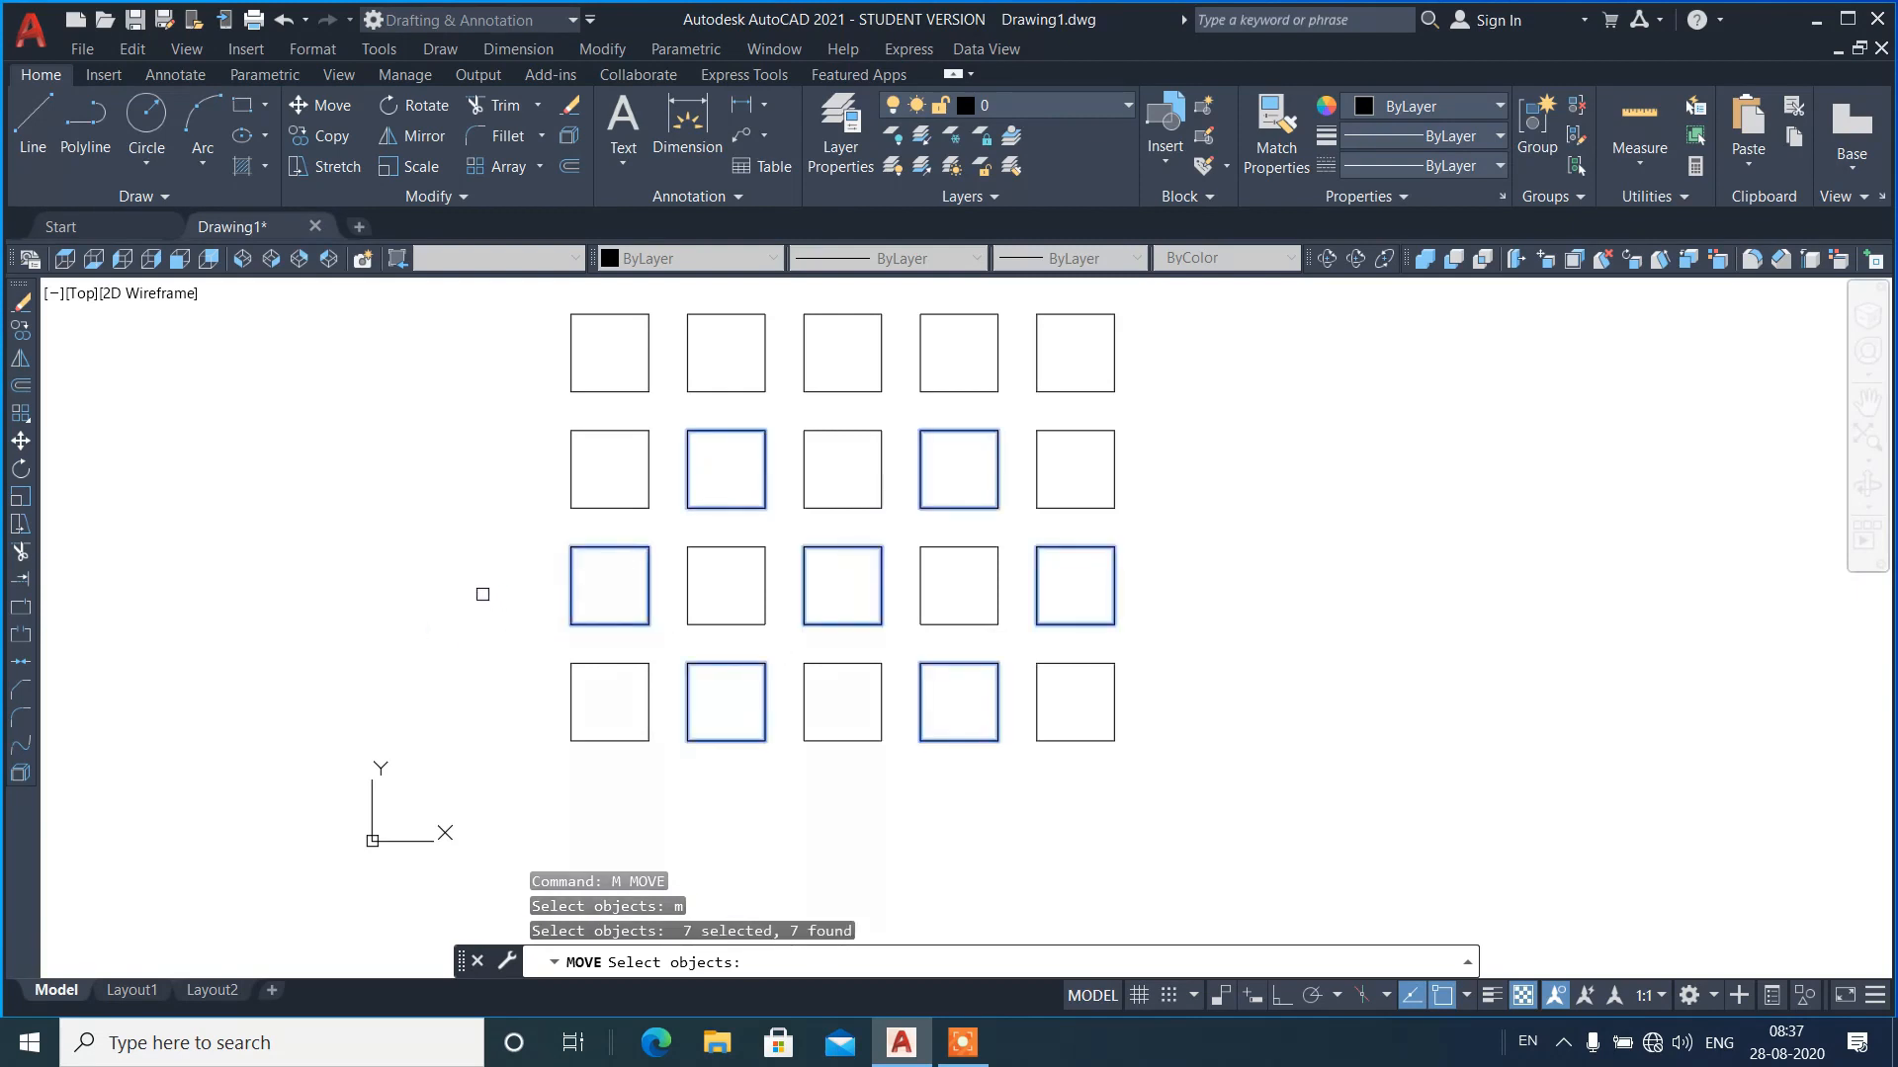
key(Return)
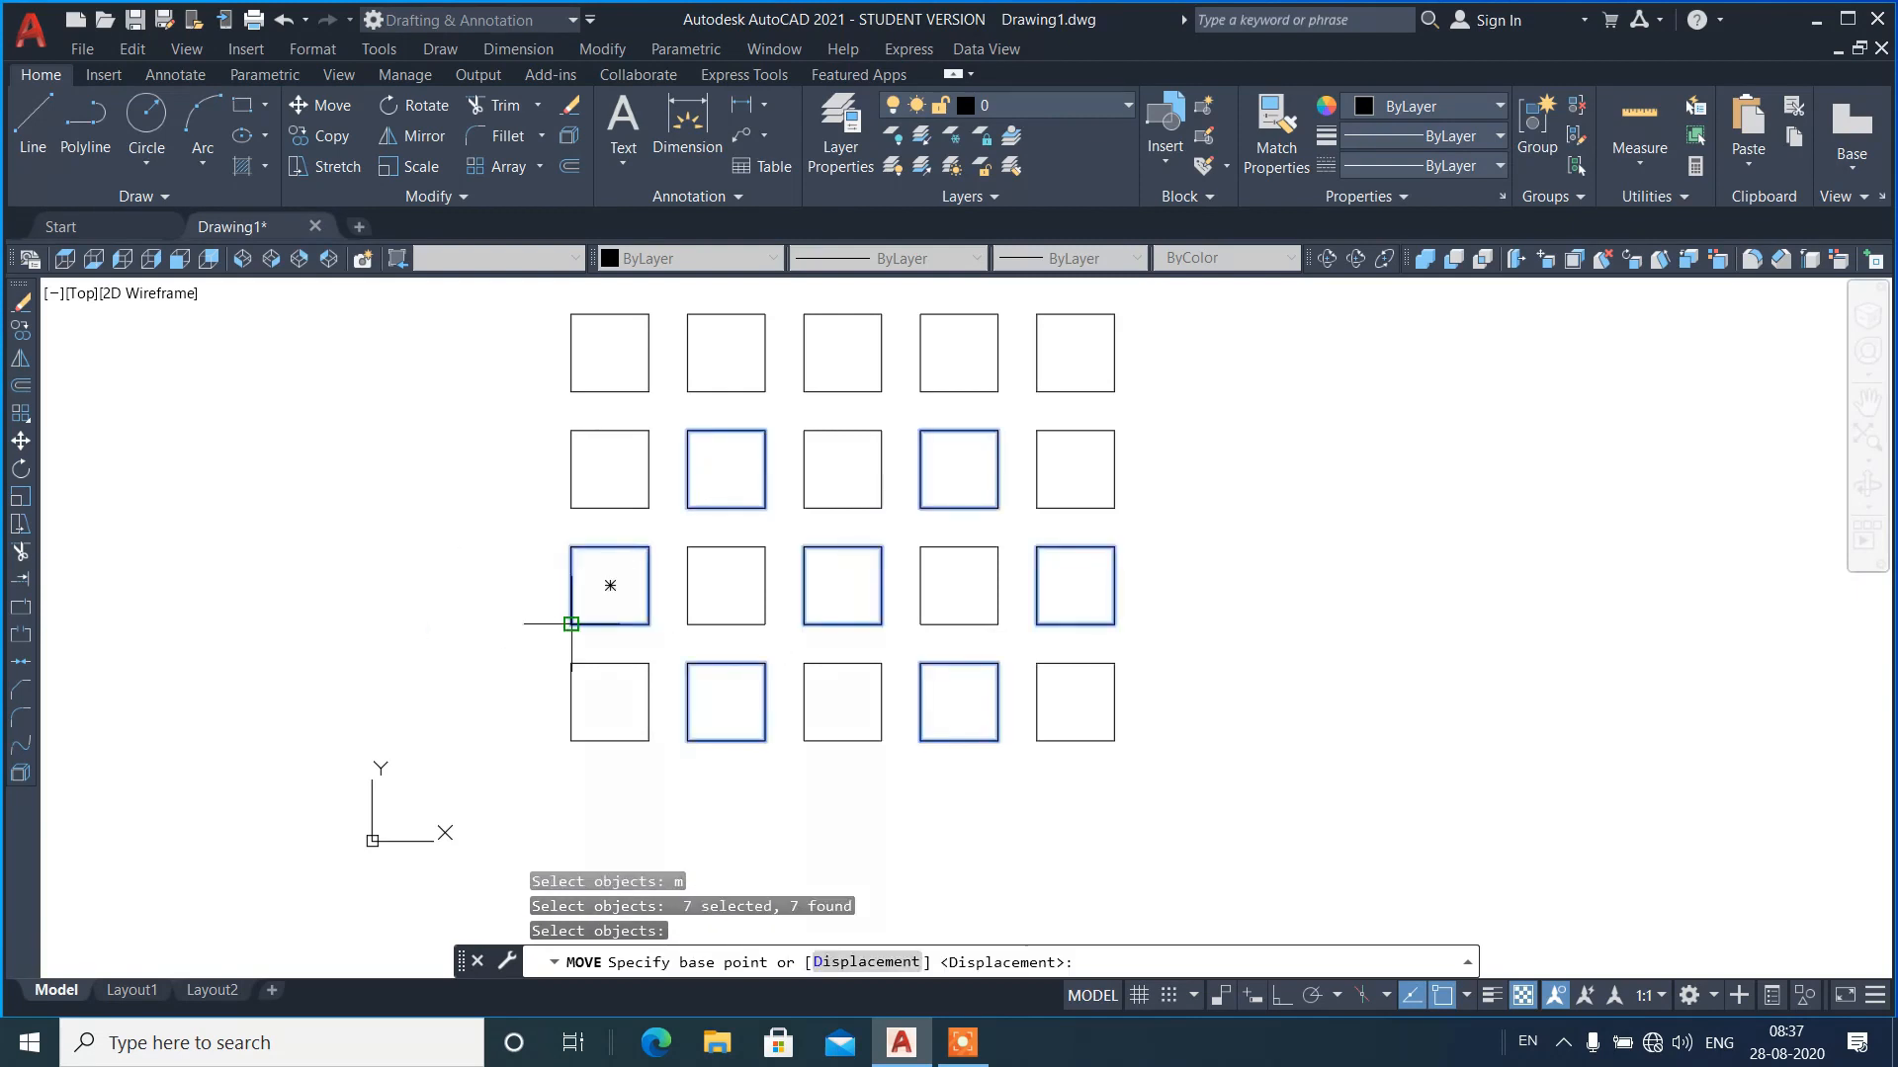
click(571, 624)
click(1307, 595)
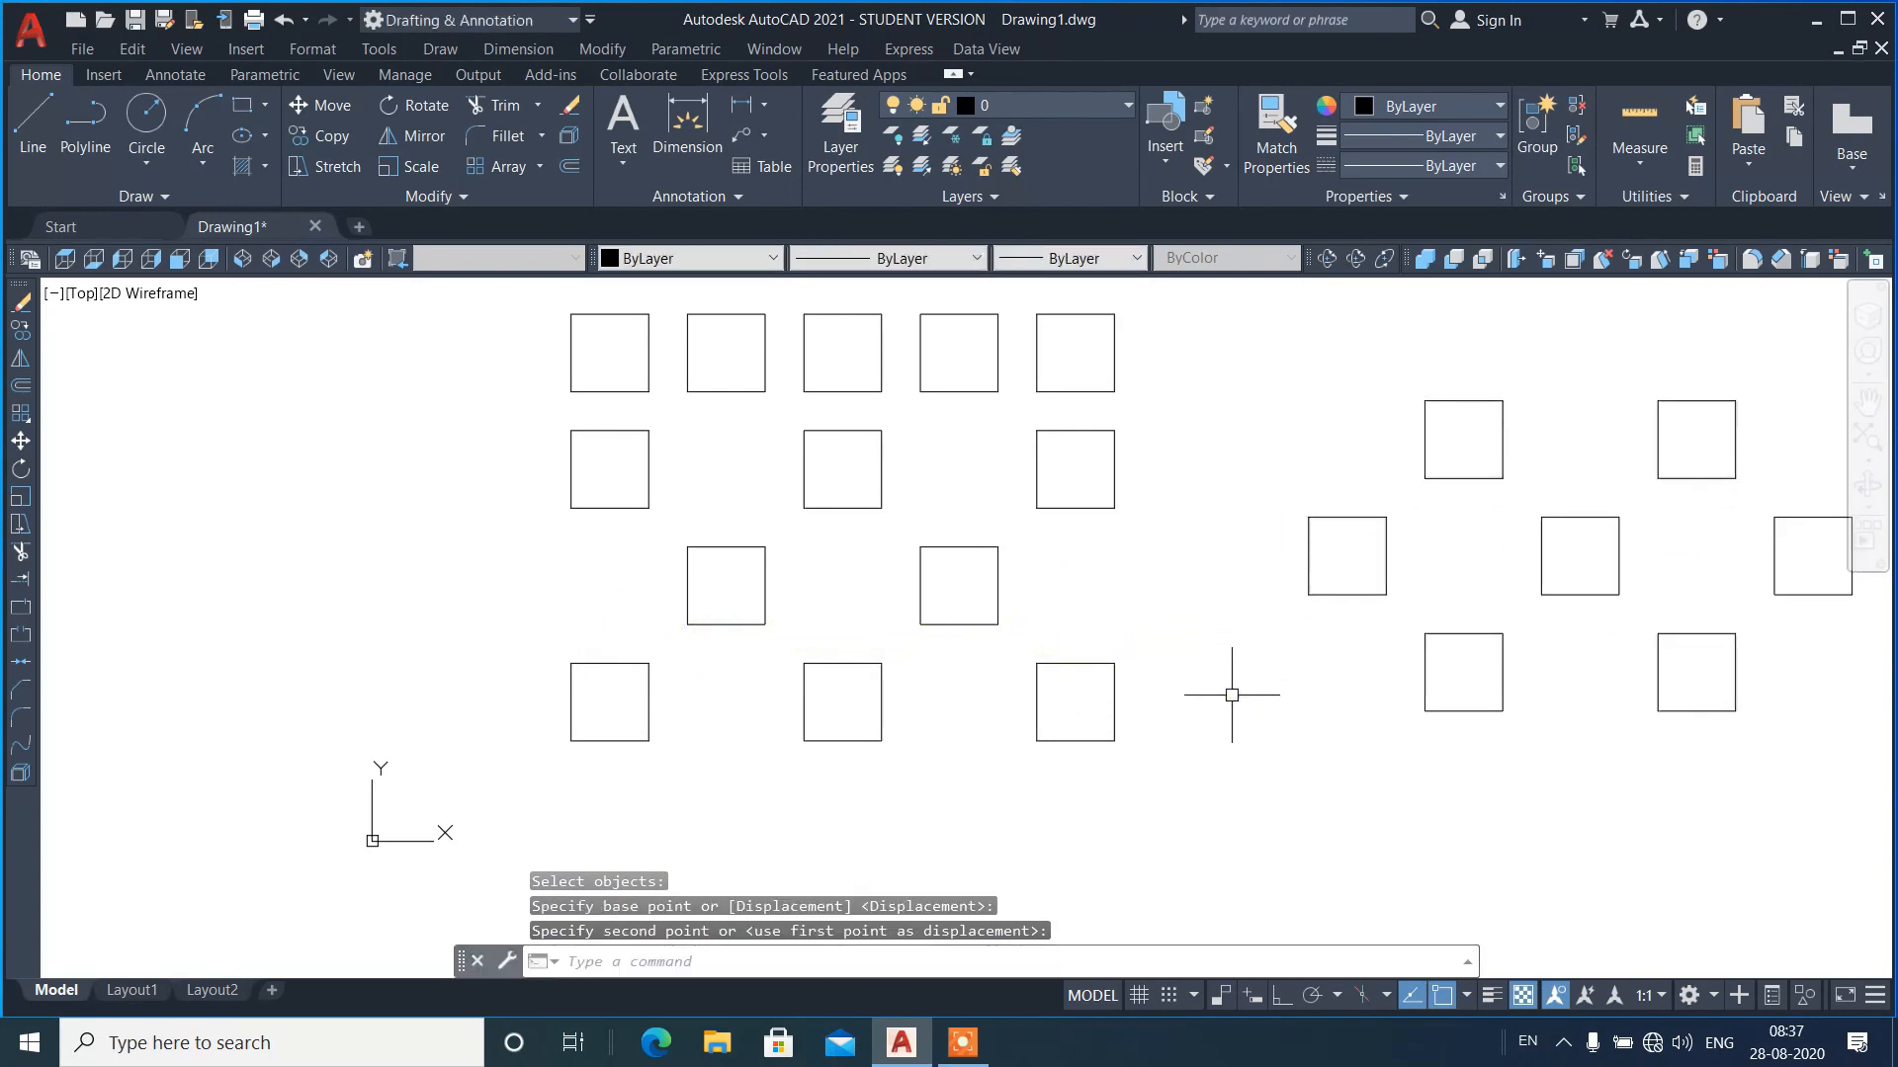
key(ctrl+z)
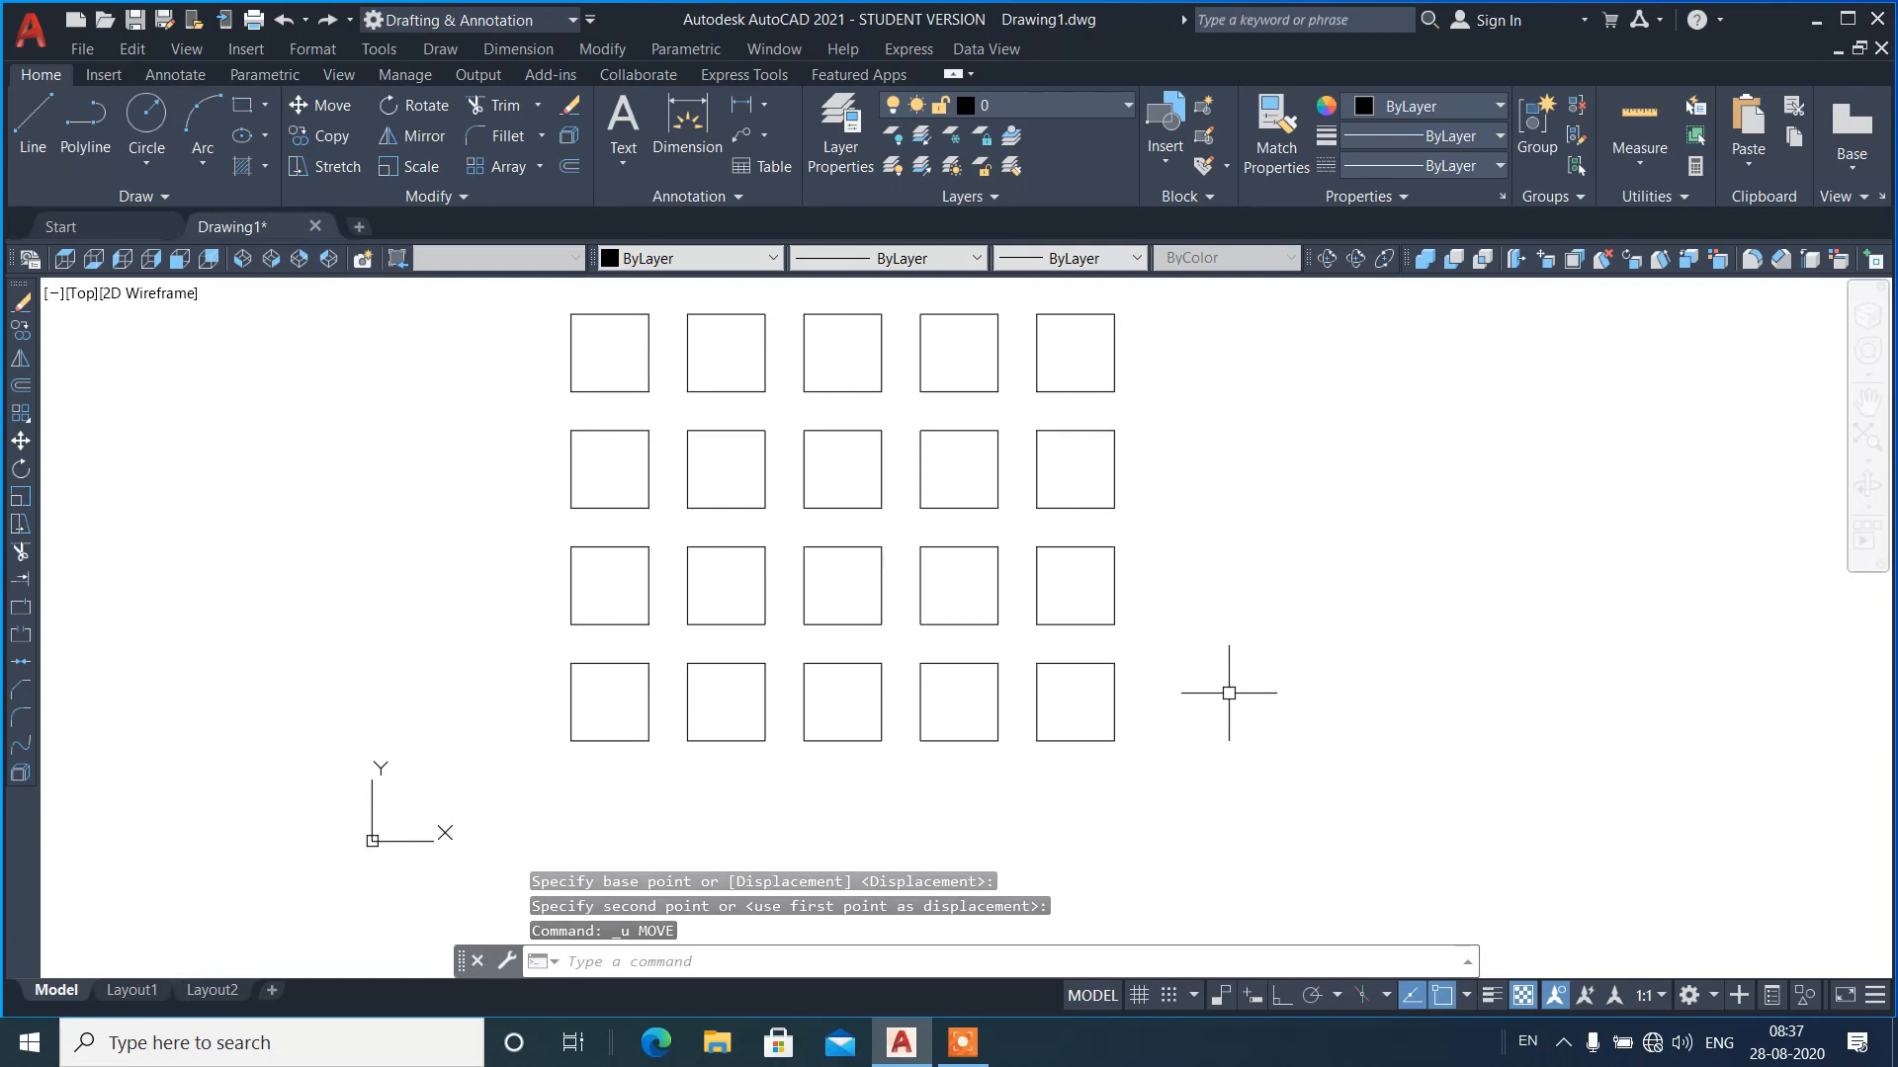
- Erase the five squares of the lowest row using the M multiple selection option, and undo the erase
text(e)
key(Return)
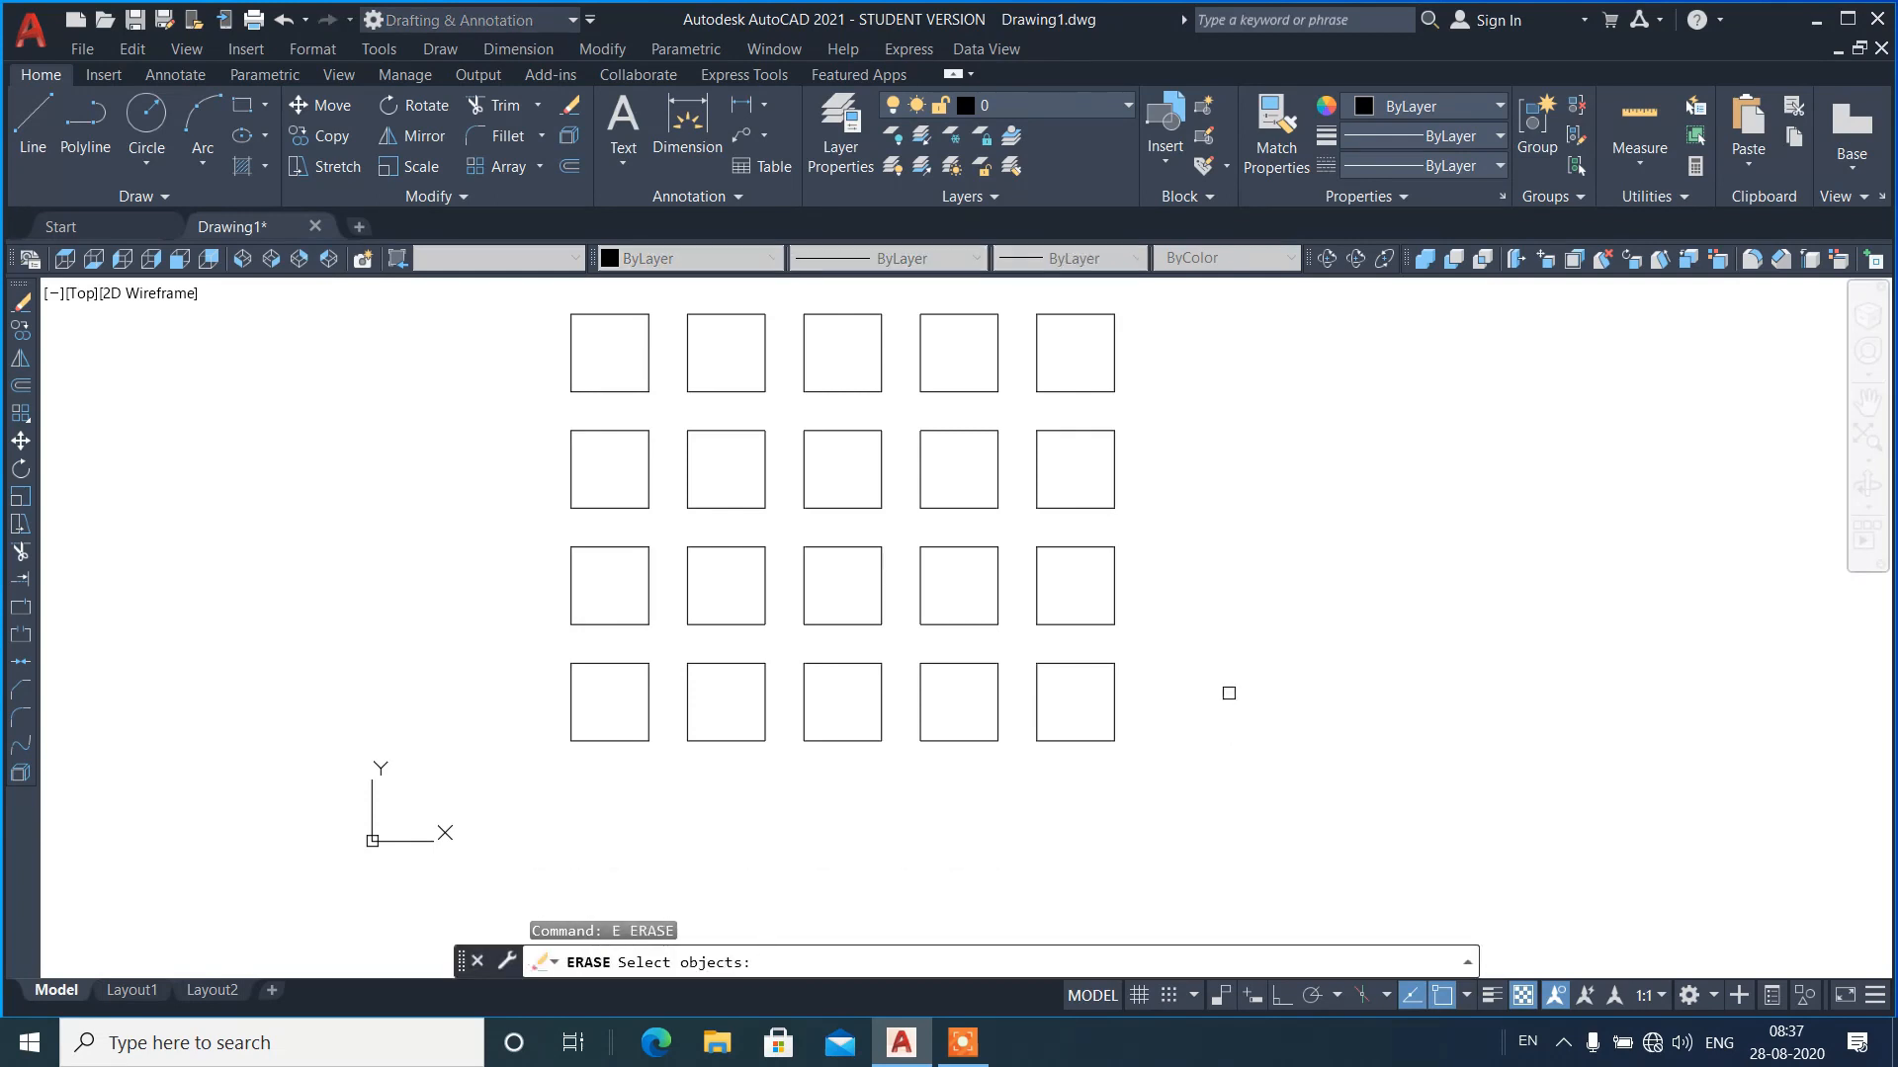
text(m)
key(Return)
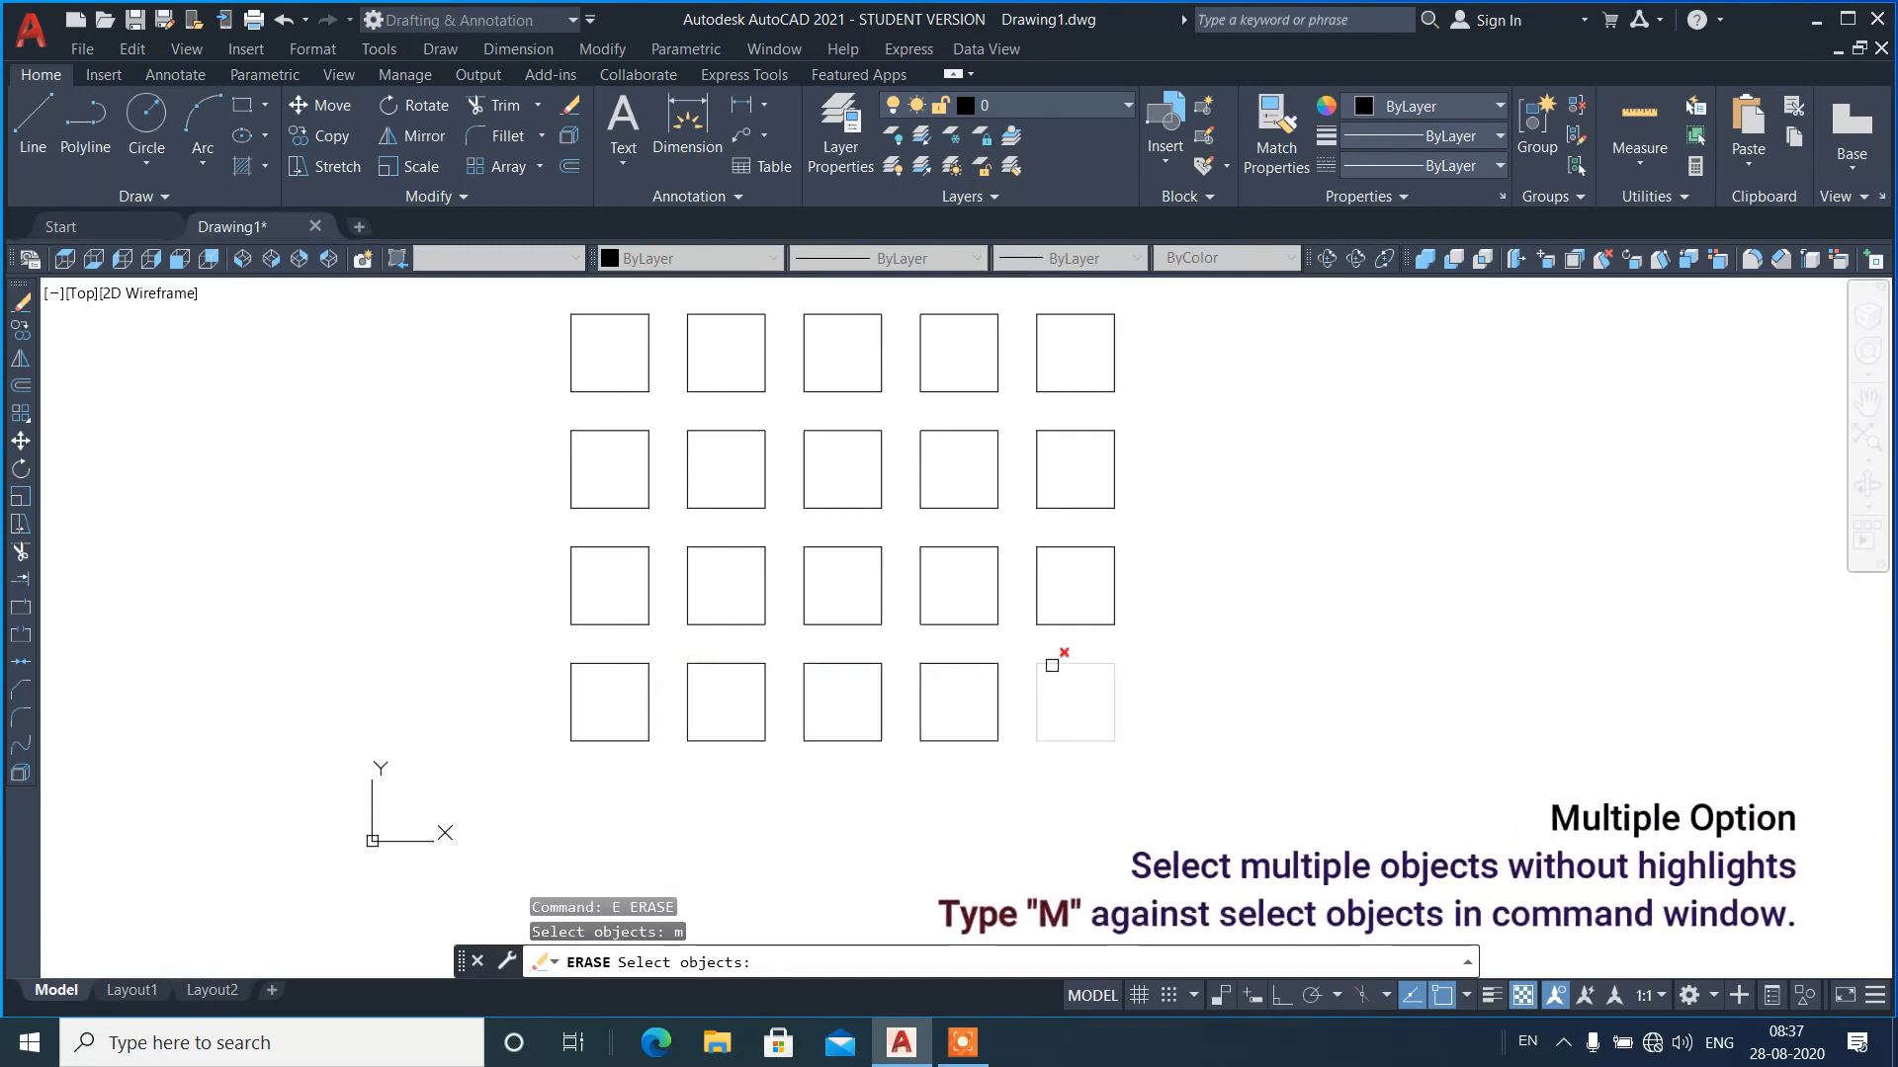
key(Return)
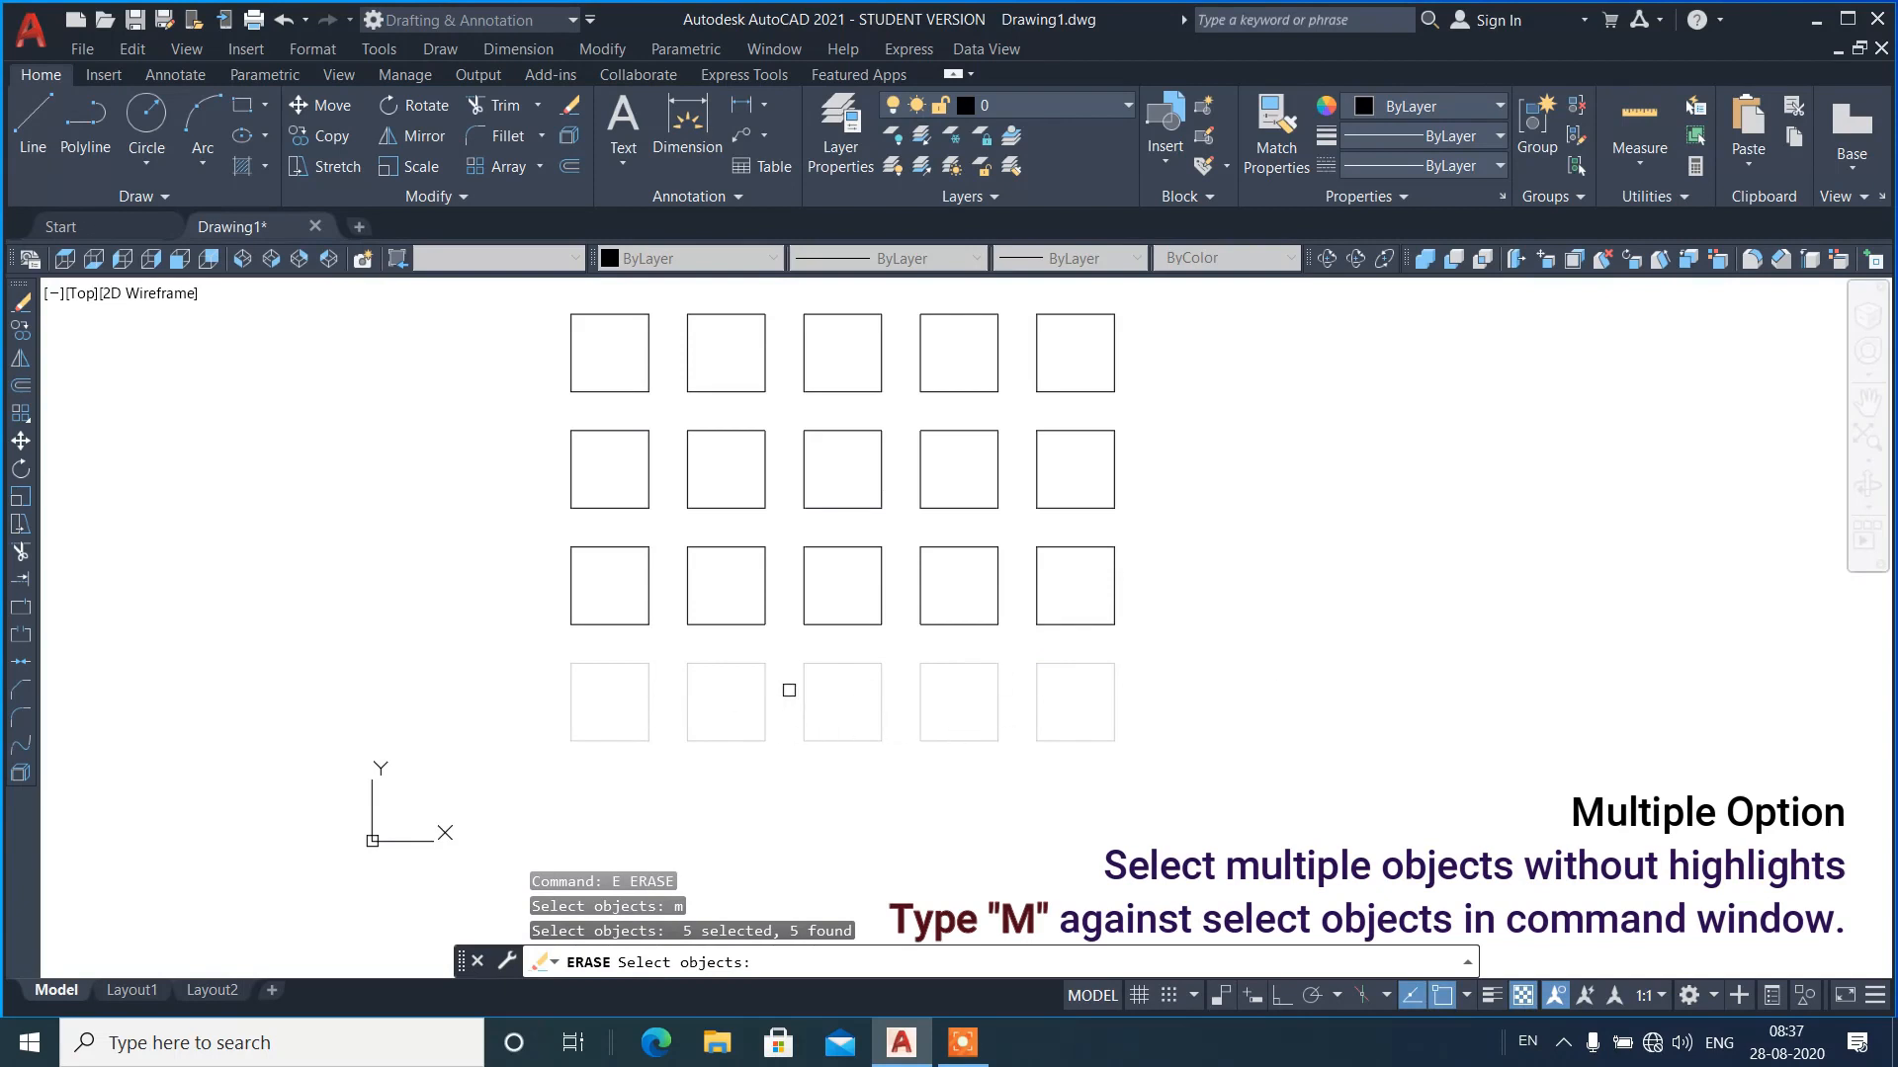
key(Return)
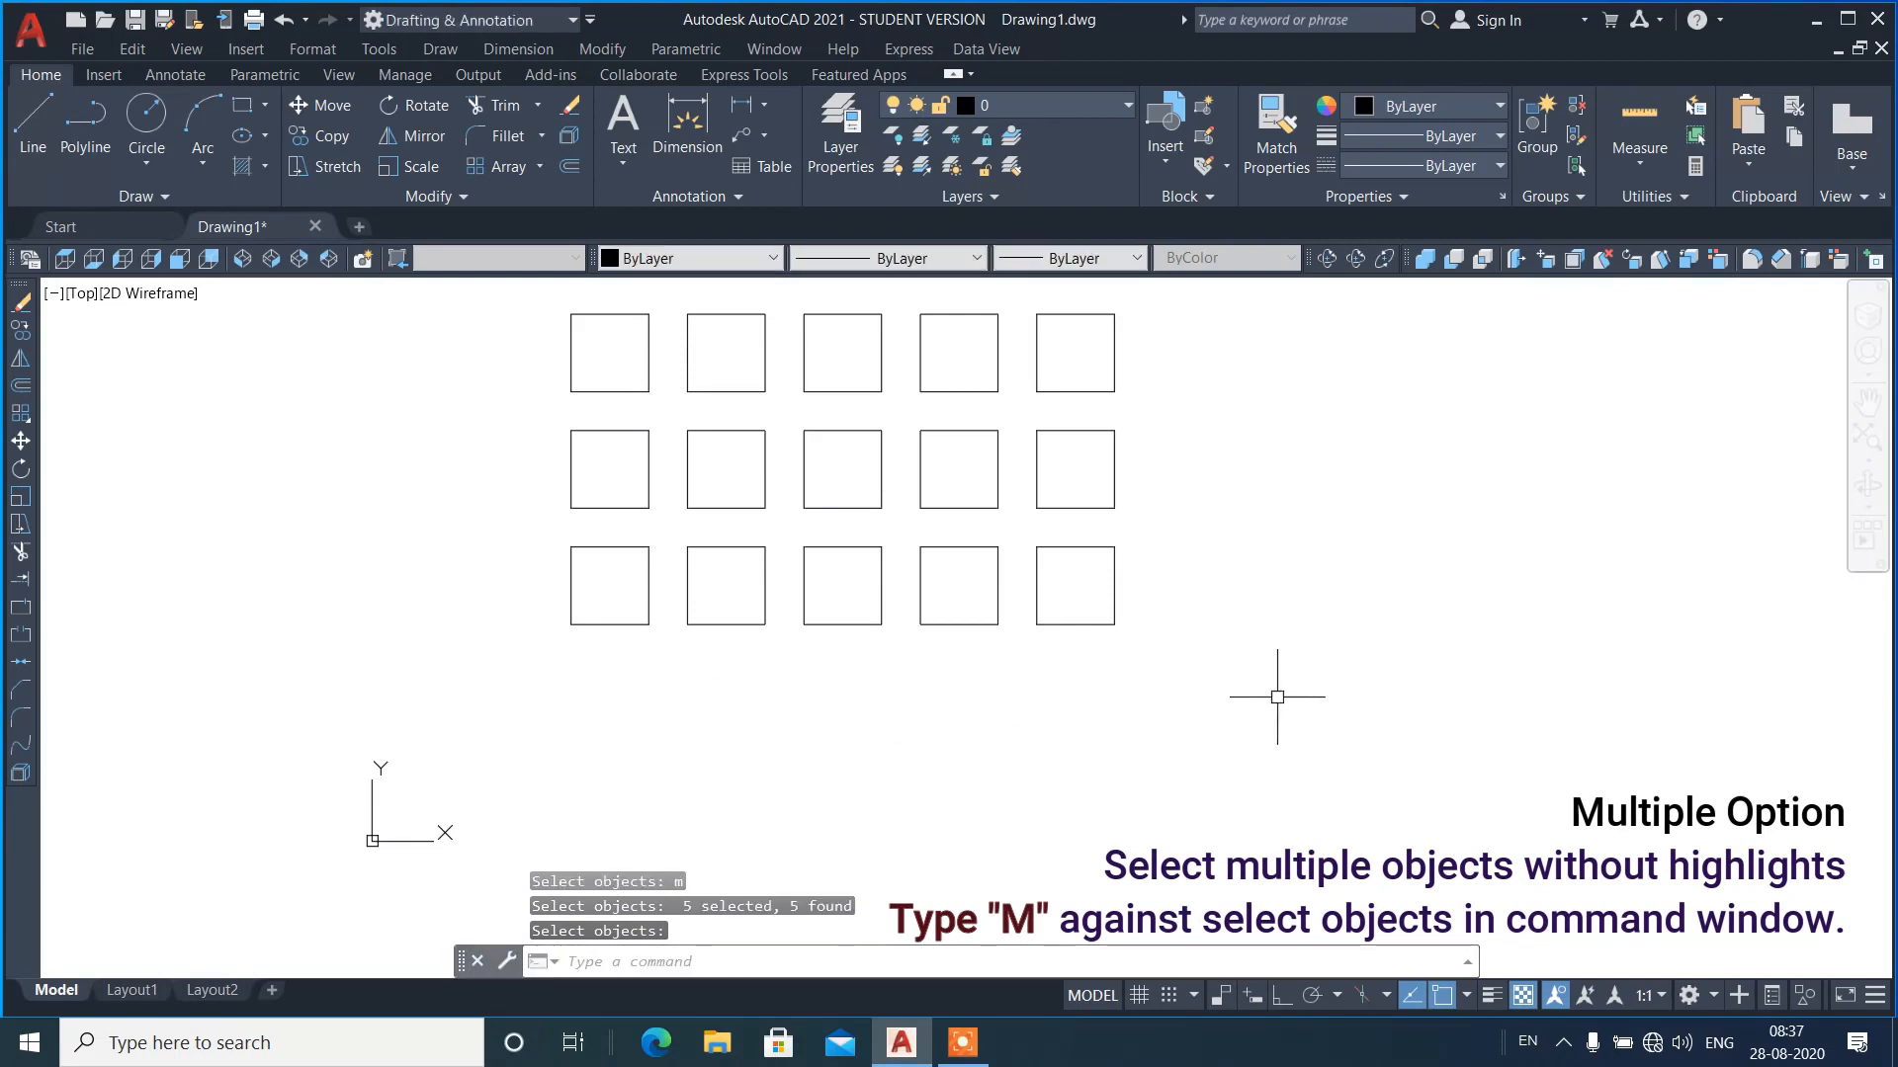
key(ctrl+z)
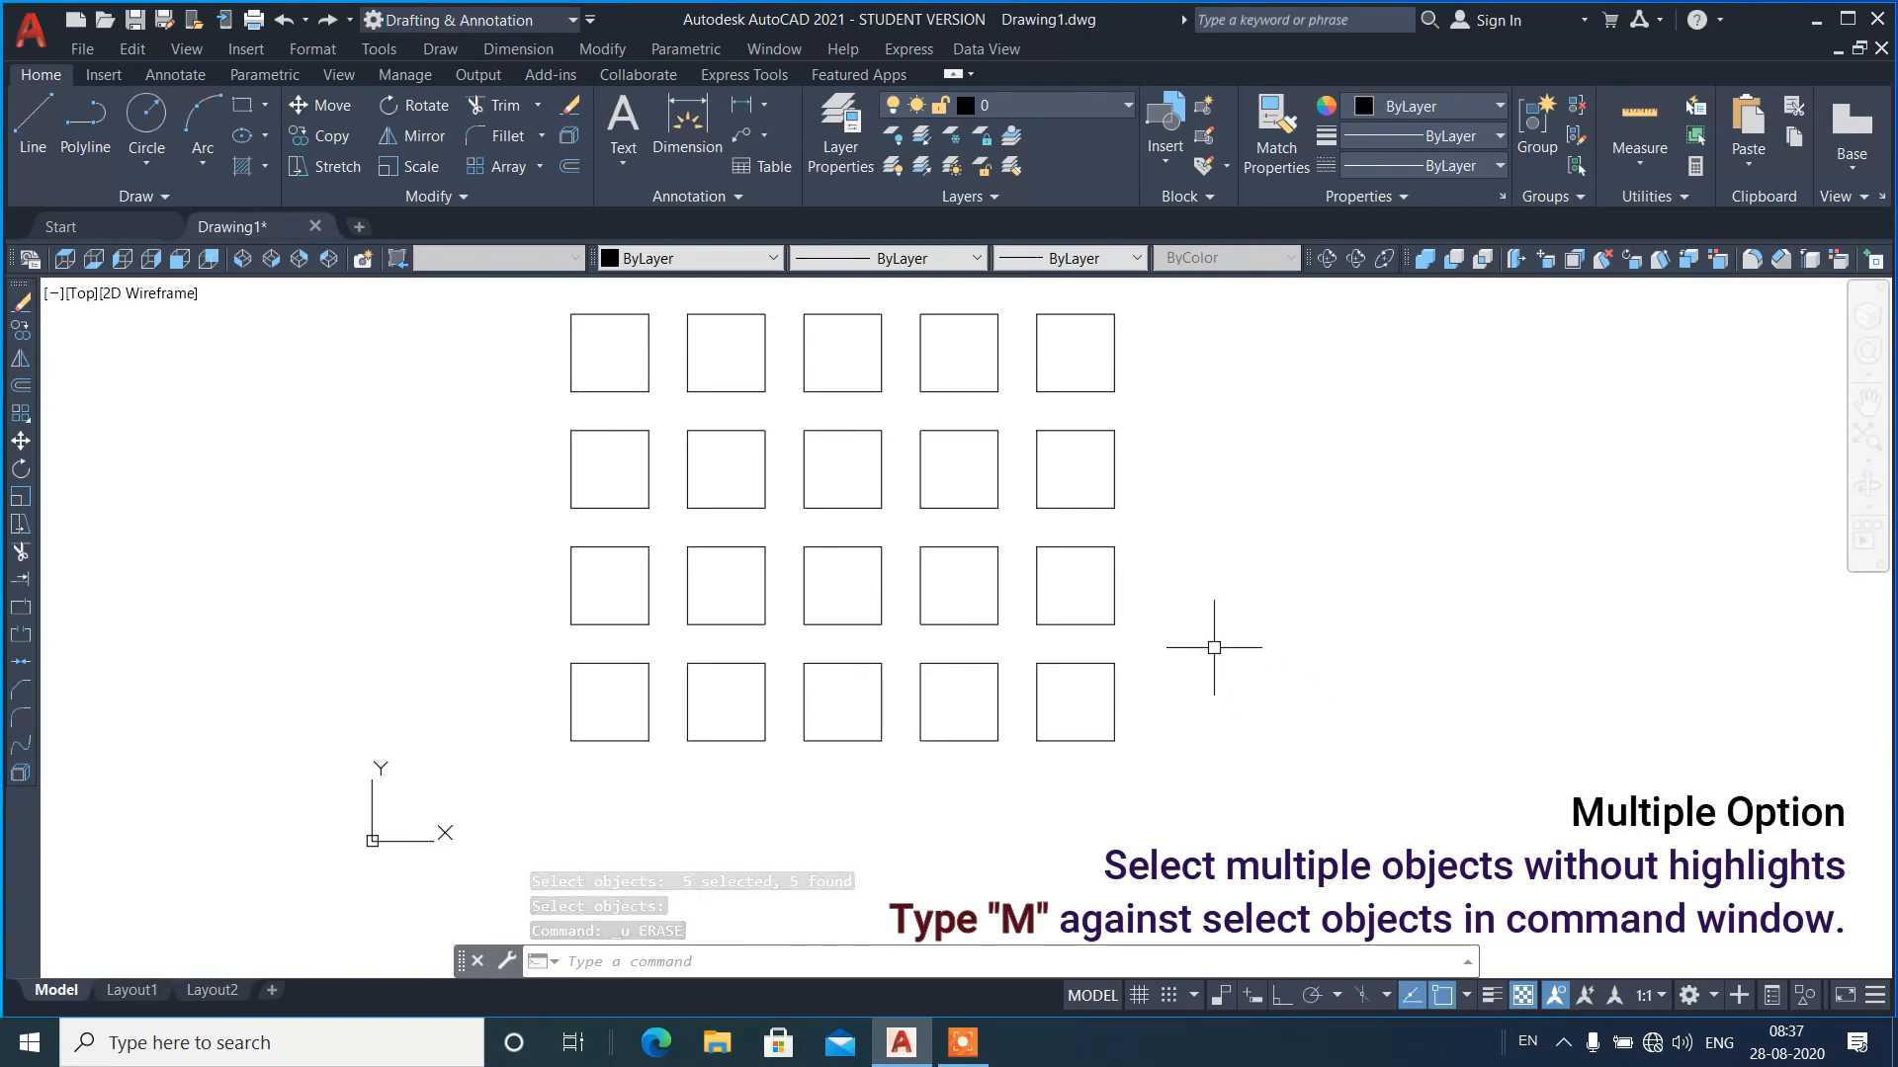
scroll(509, 596, down, 2)
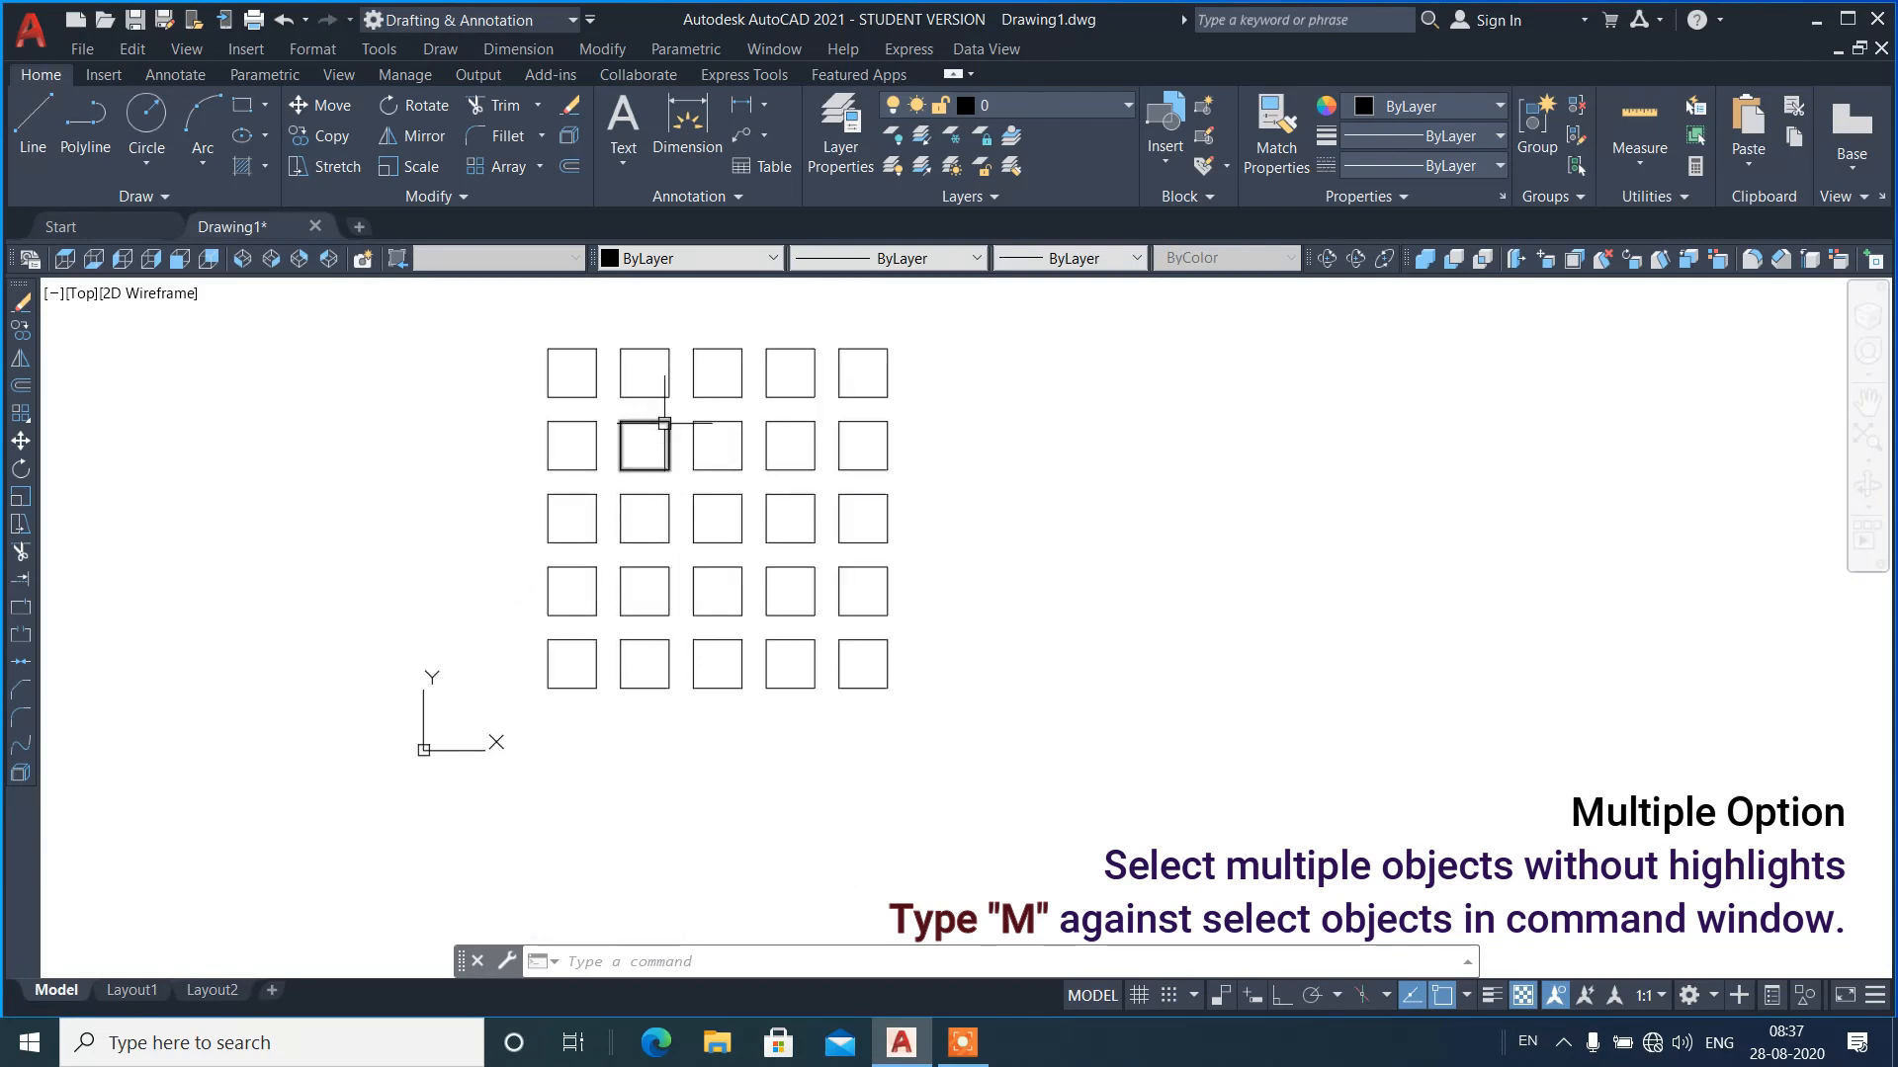
scroll(664, 423, up, 2)
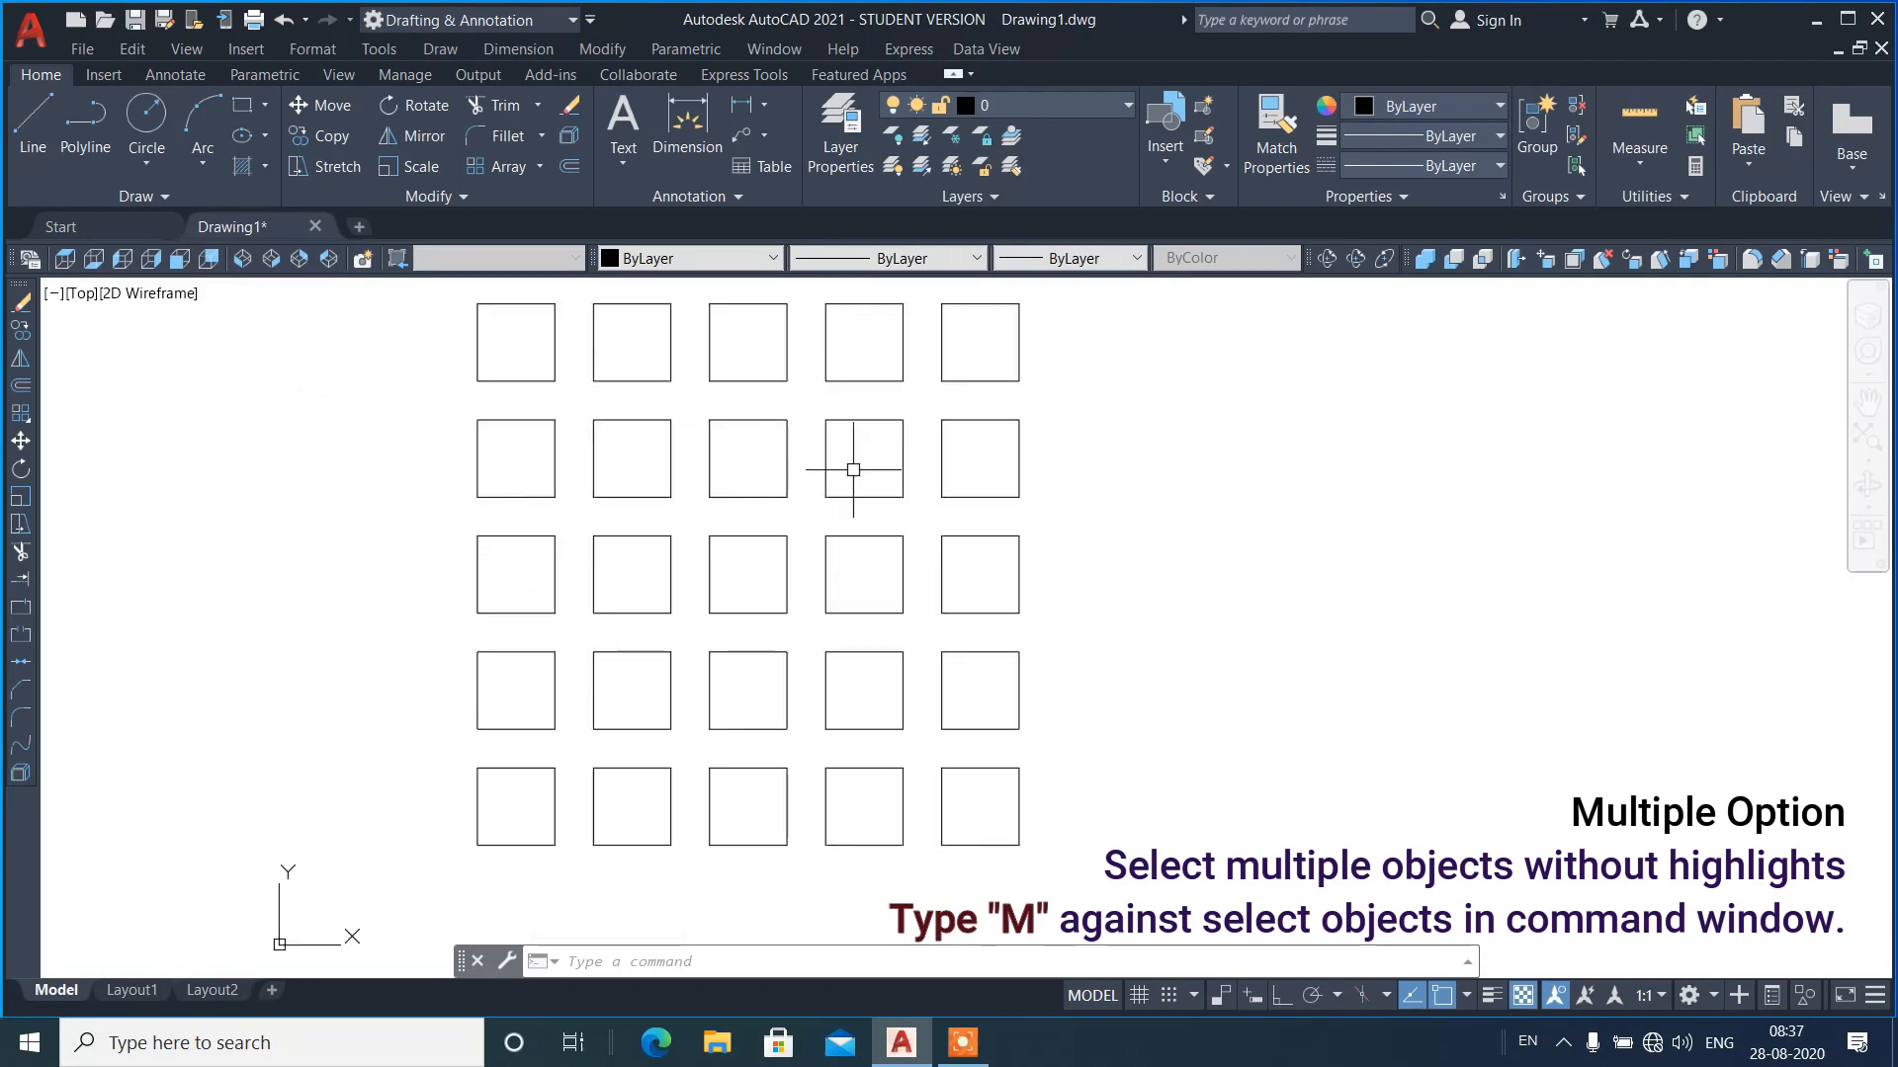
- Create a new drawing from scratch with imperial settings and draw a circle in its left part
key(ctrl+n)
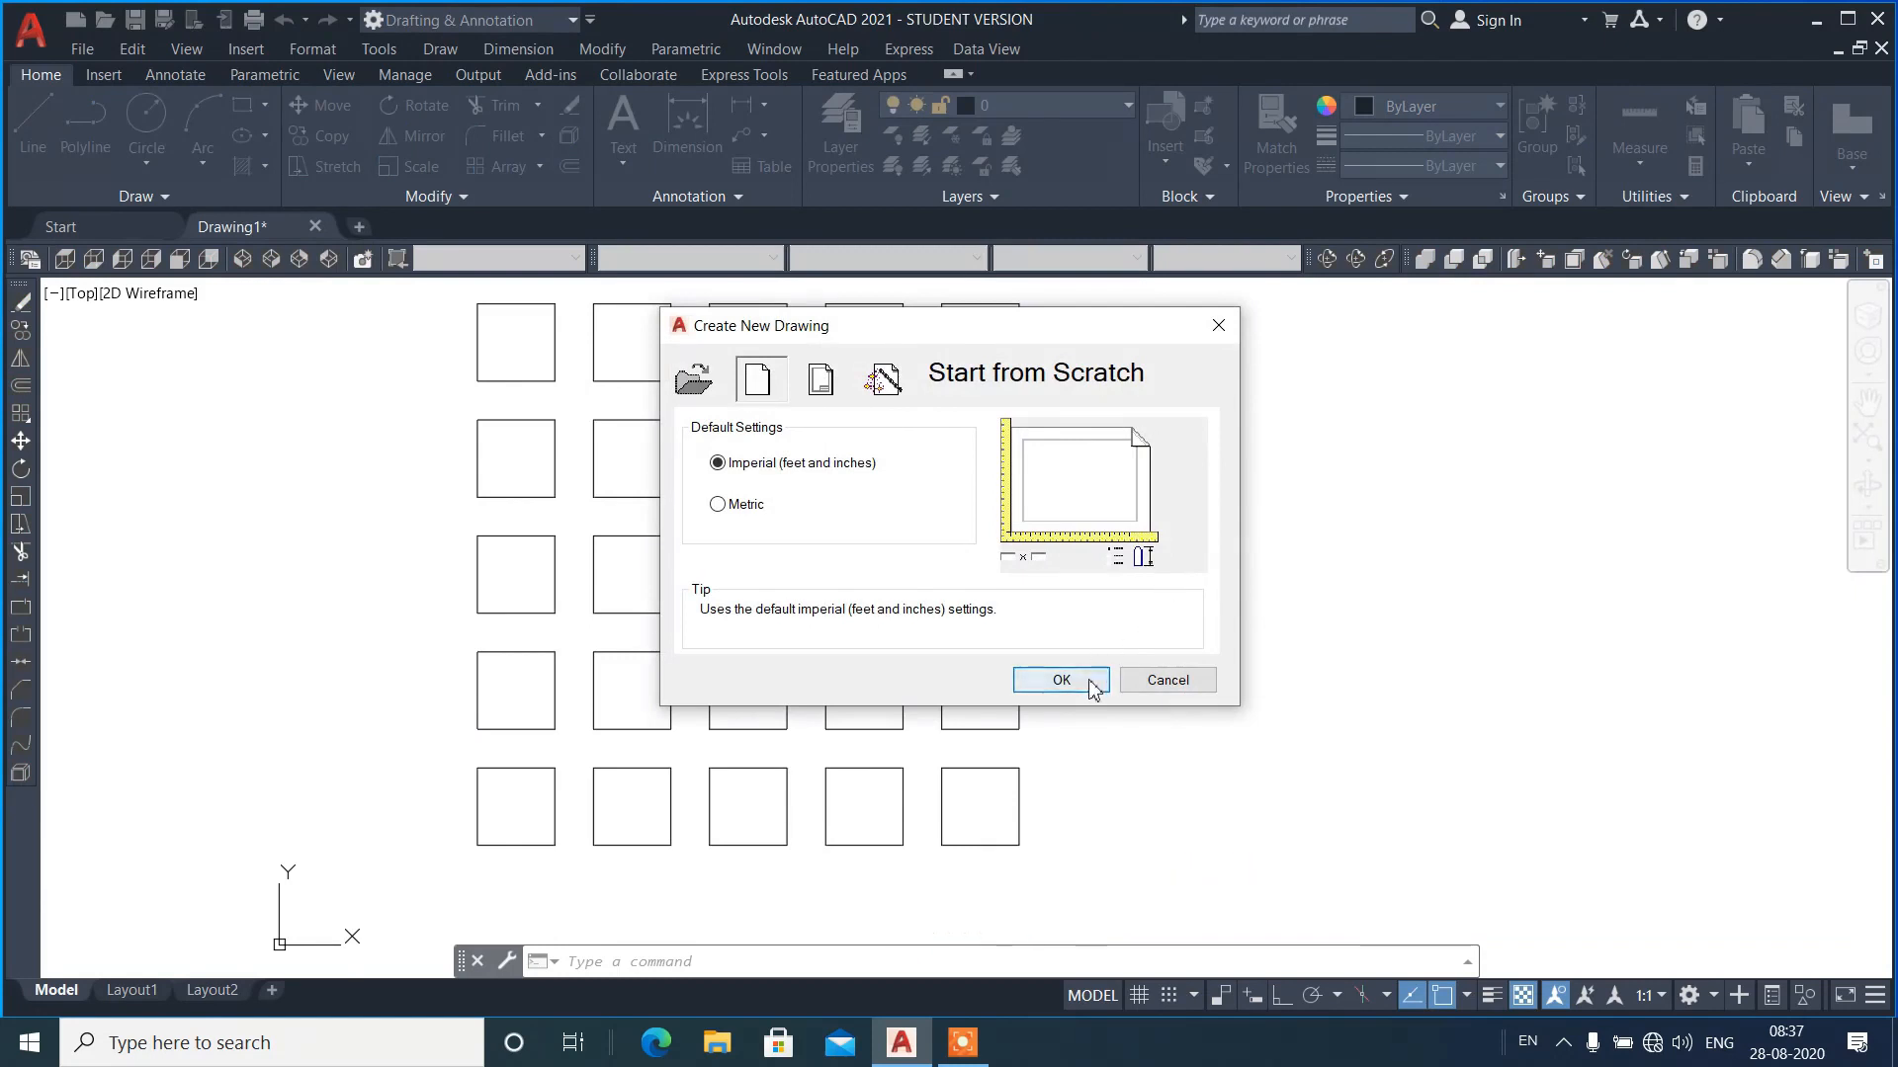
click(1090, 682)
text(c)
key(Return)
click(382, 495)
click(513, 474)
- Draw a rectangle to the right of the circle, slightly wider than it is tall
text(re)
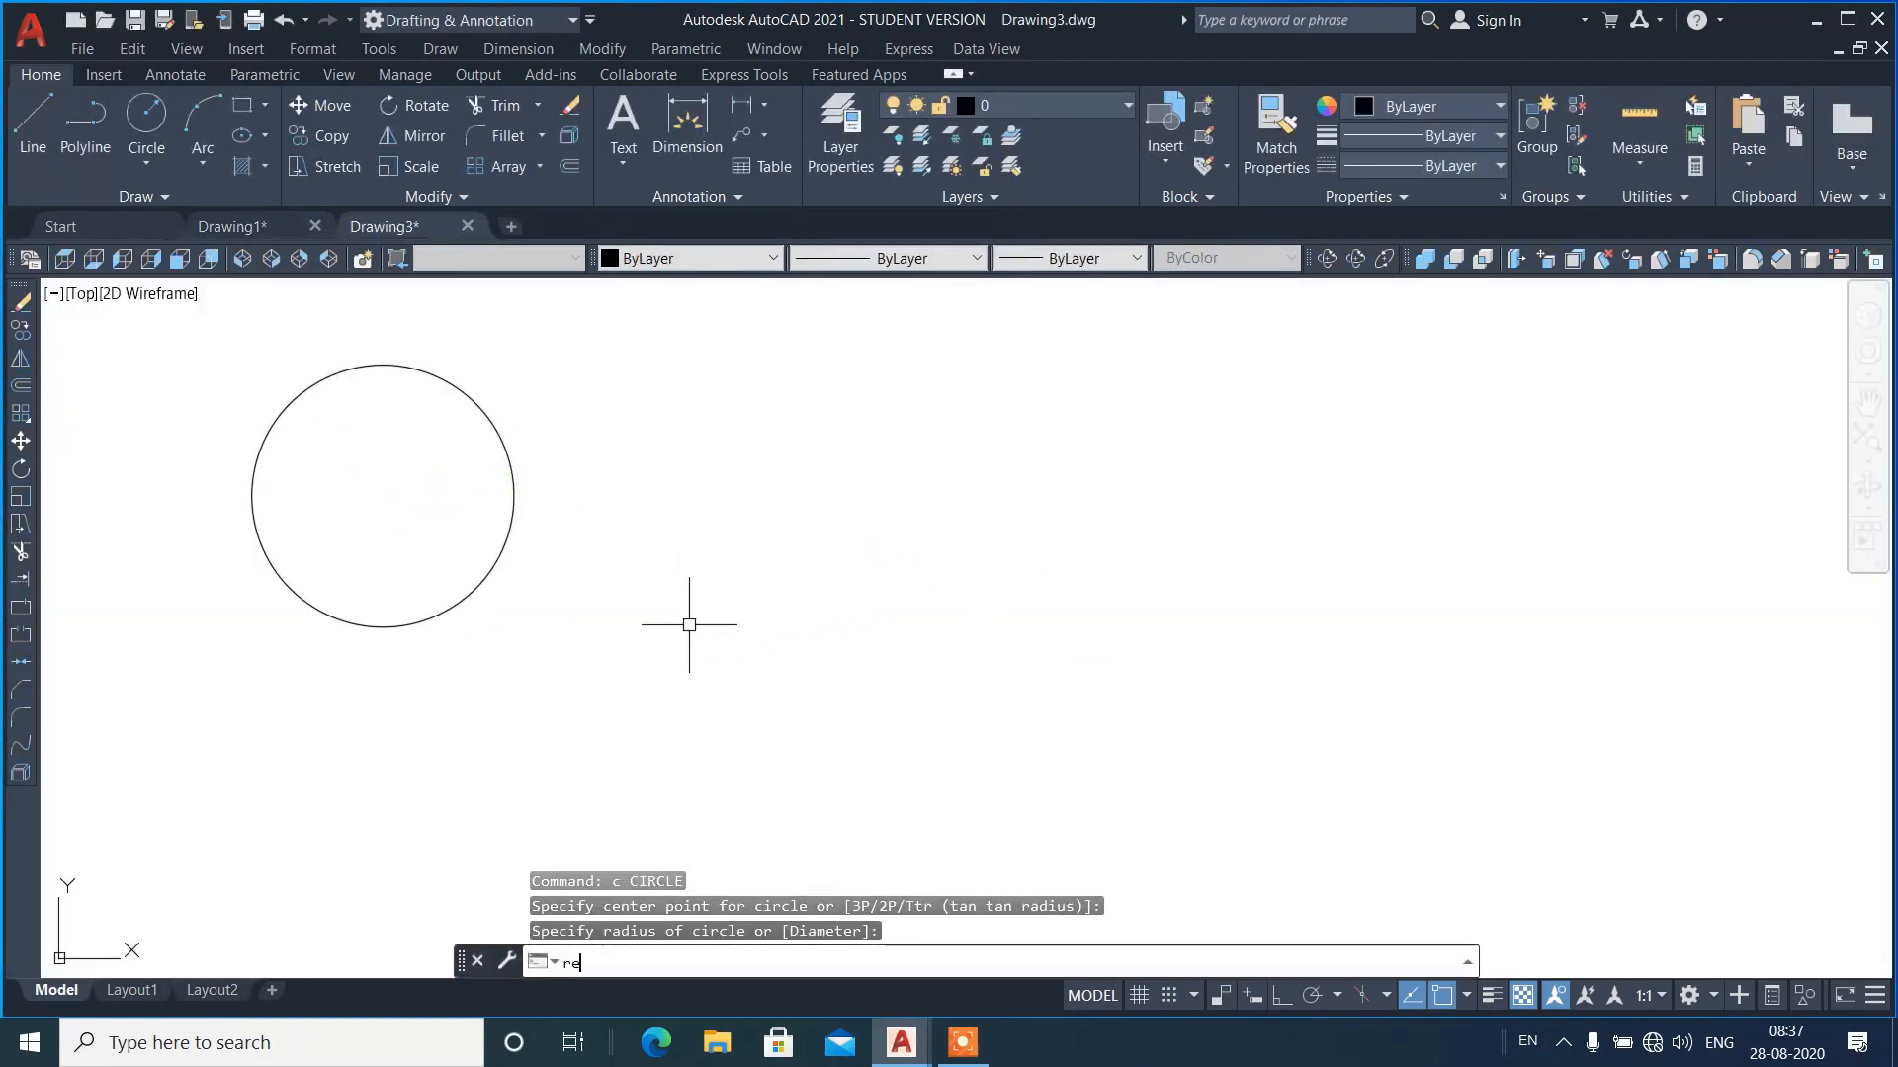
text(c)
key(Return)
click(623, 620)
click(899, 396)
- Draw a three-point arc to the right of the rectangle, bulging up and to the left
text(a)
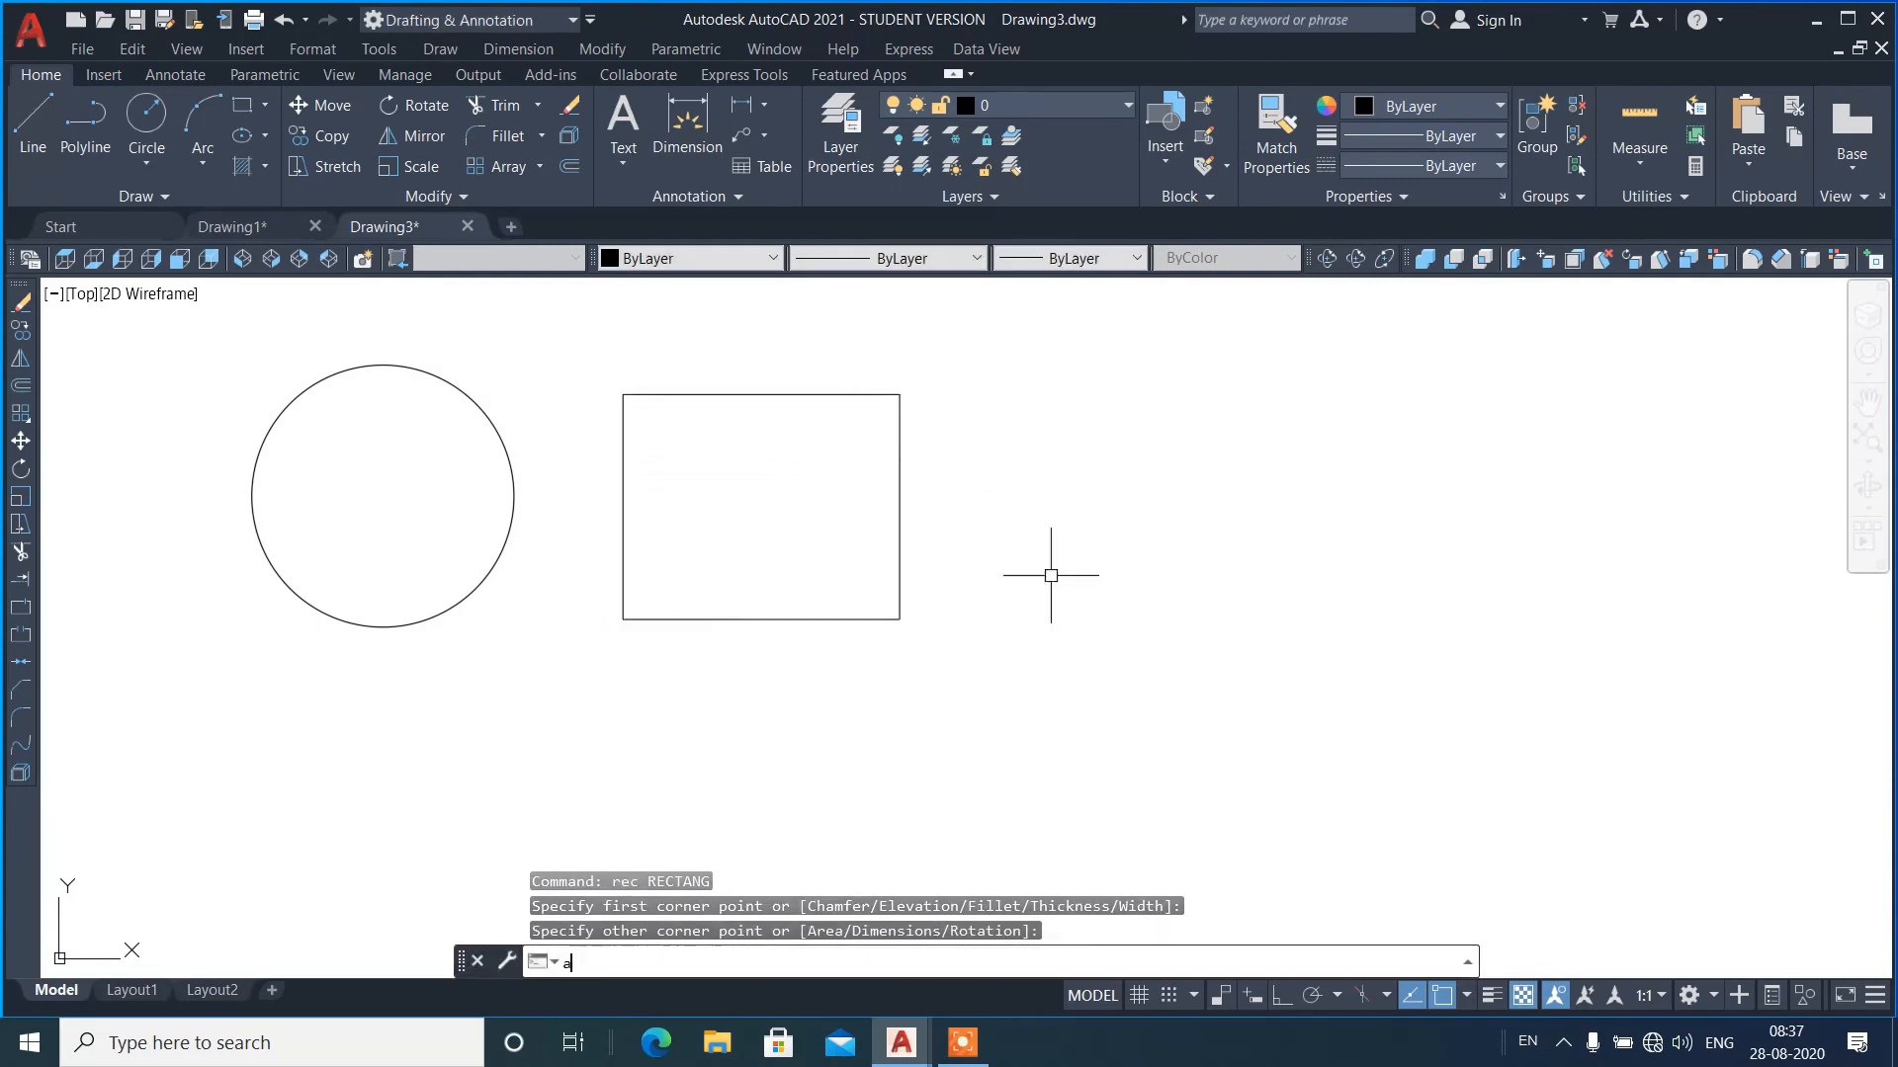
key(Return)
click(1062, 620)
click(1037, 480)
click(1262, 407)
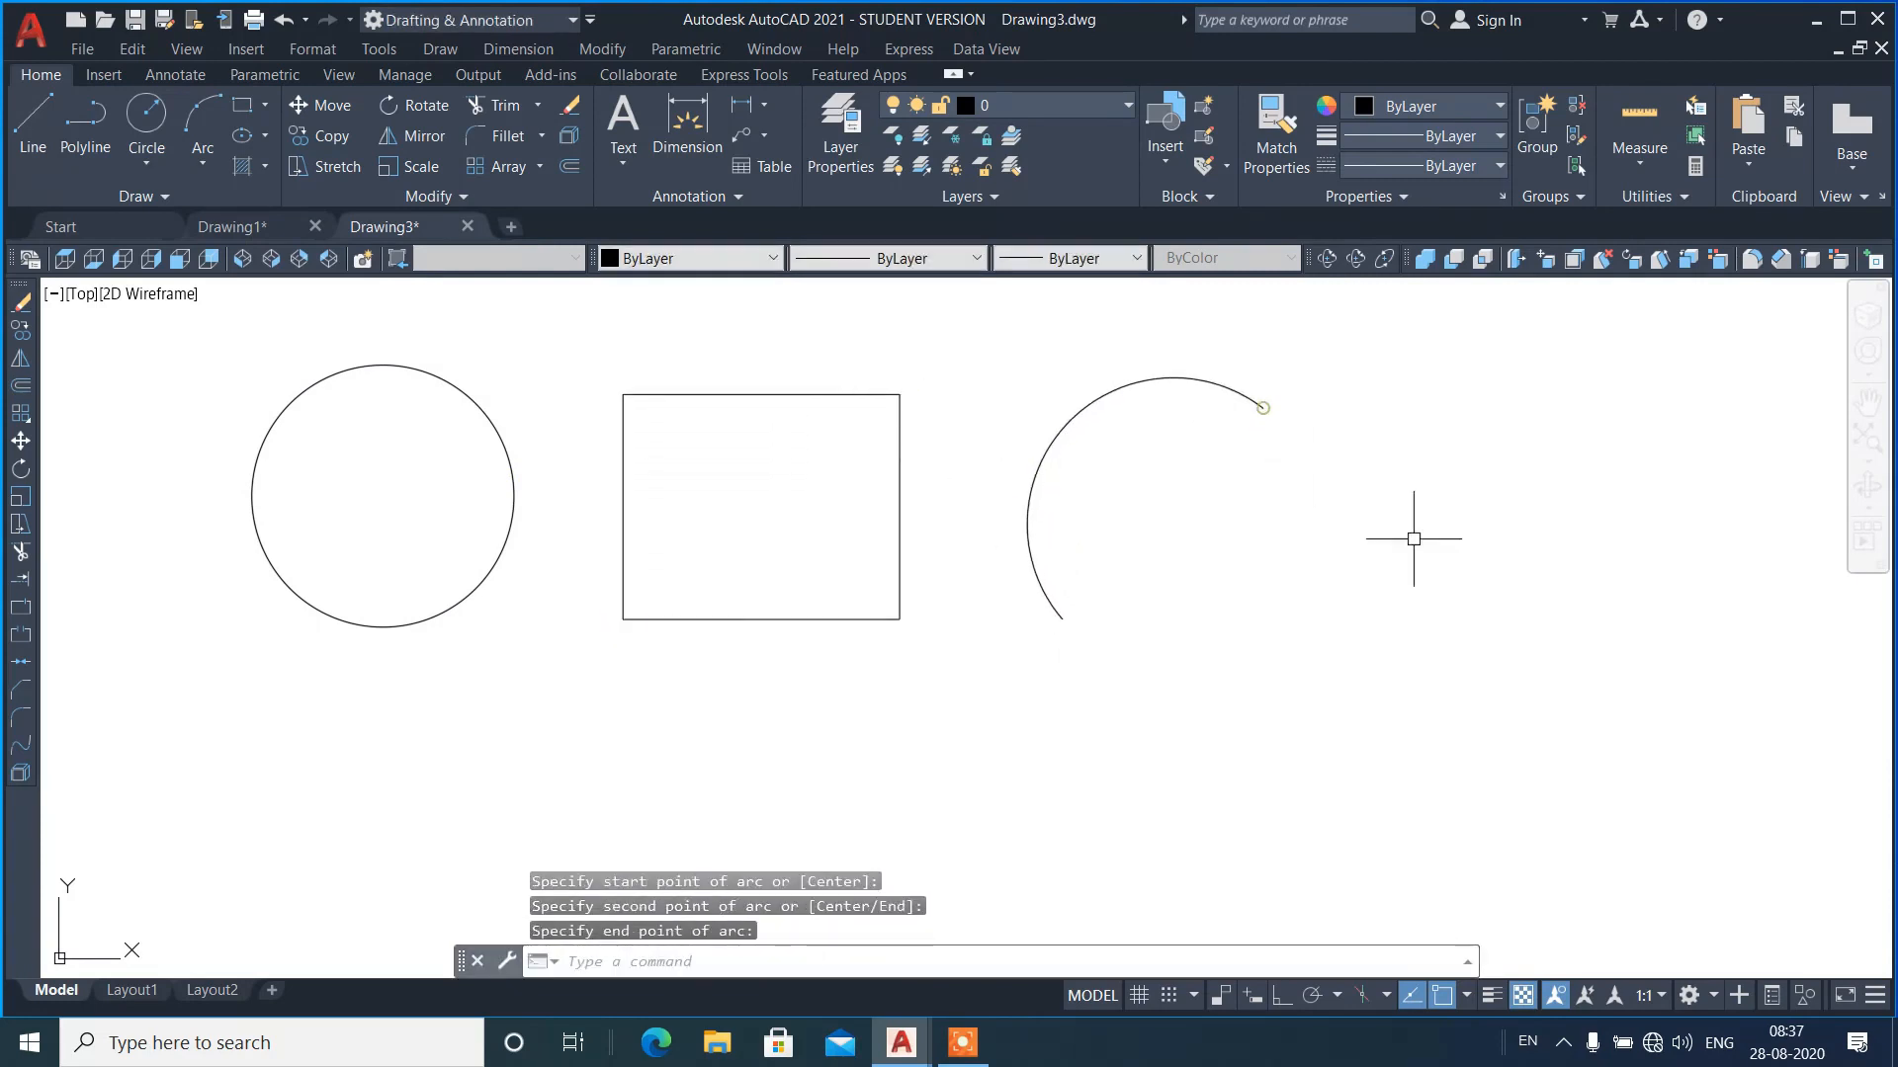
- Erase the most recently created object, the arc, using the L last selection option
text(e)
key(Return)
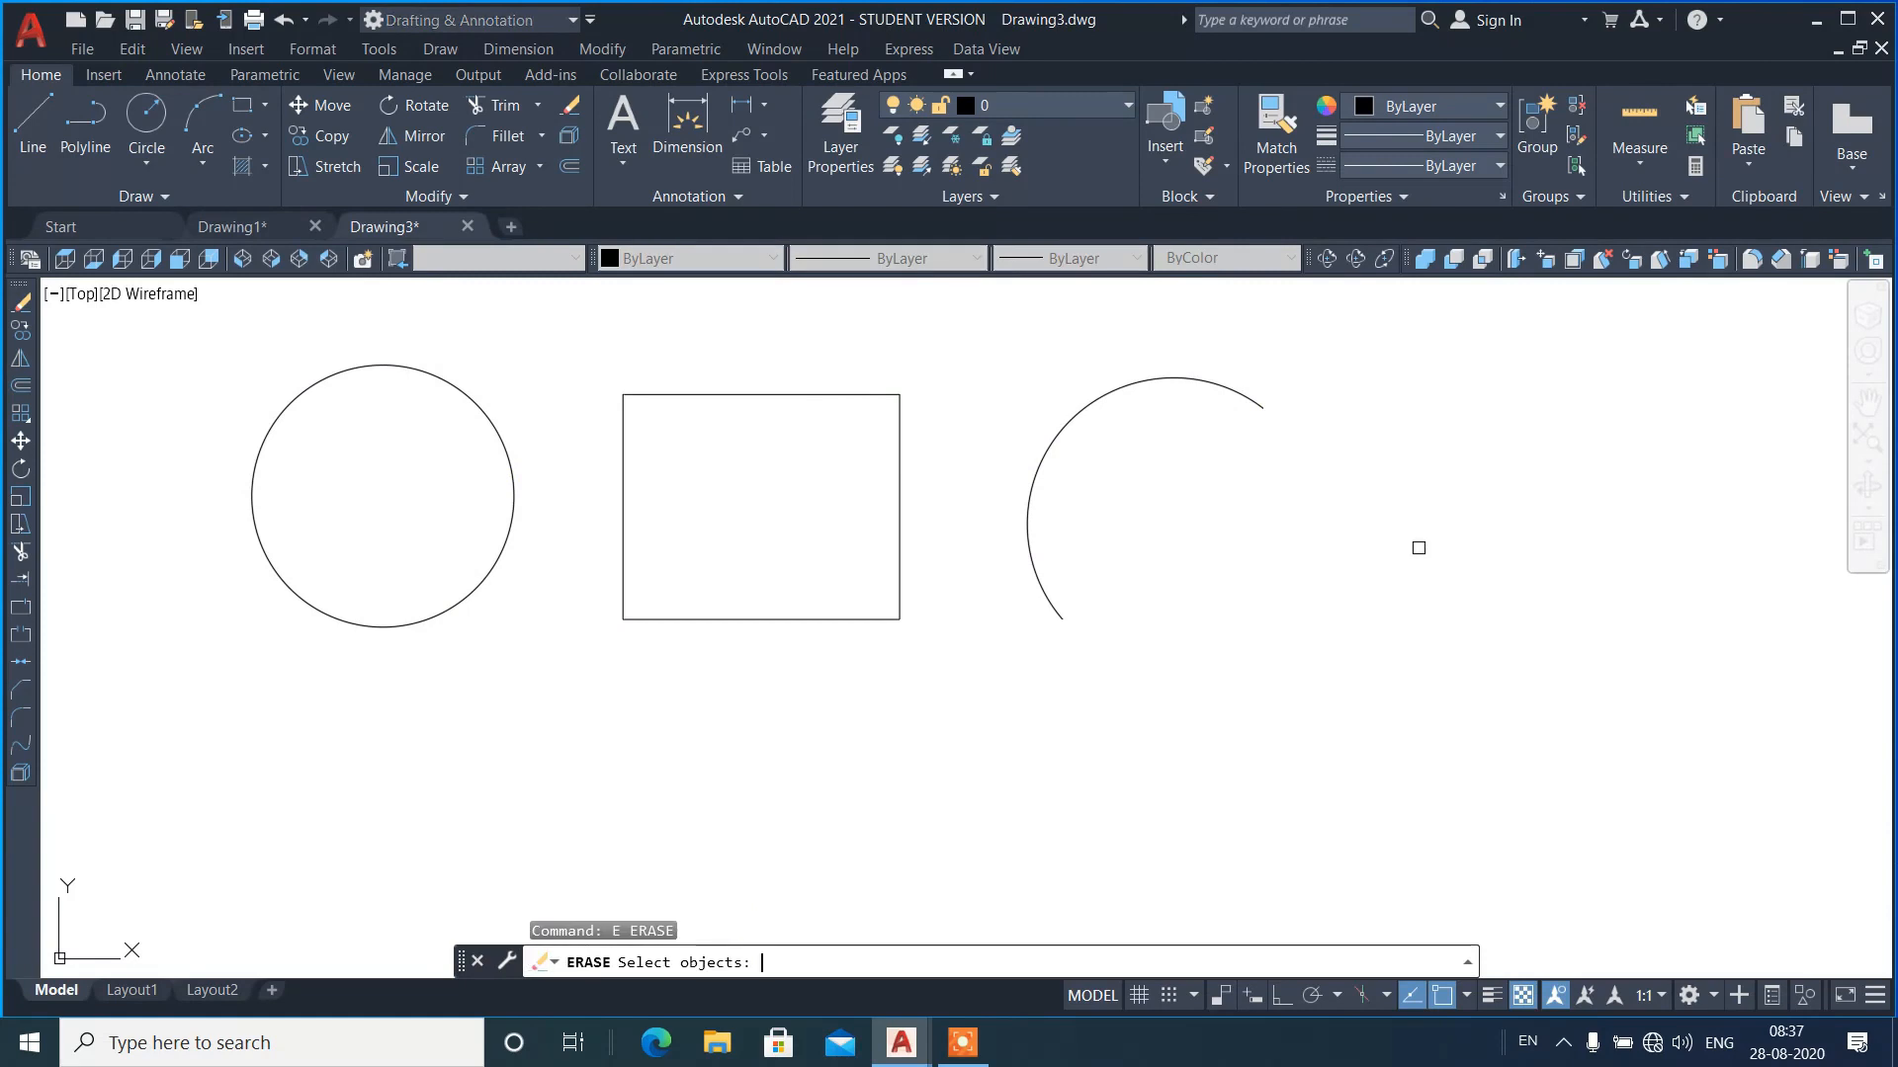
text(l)
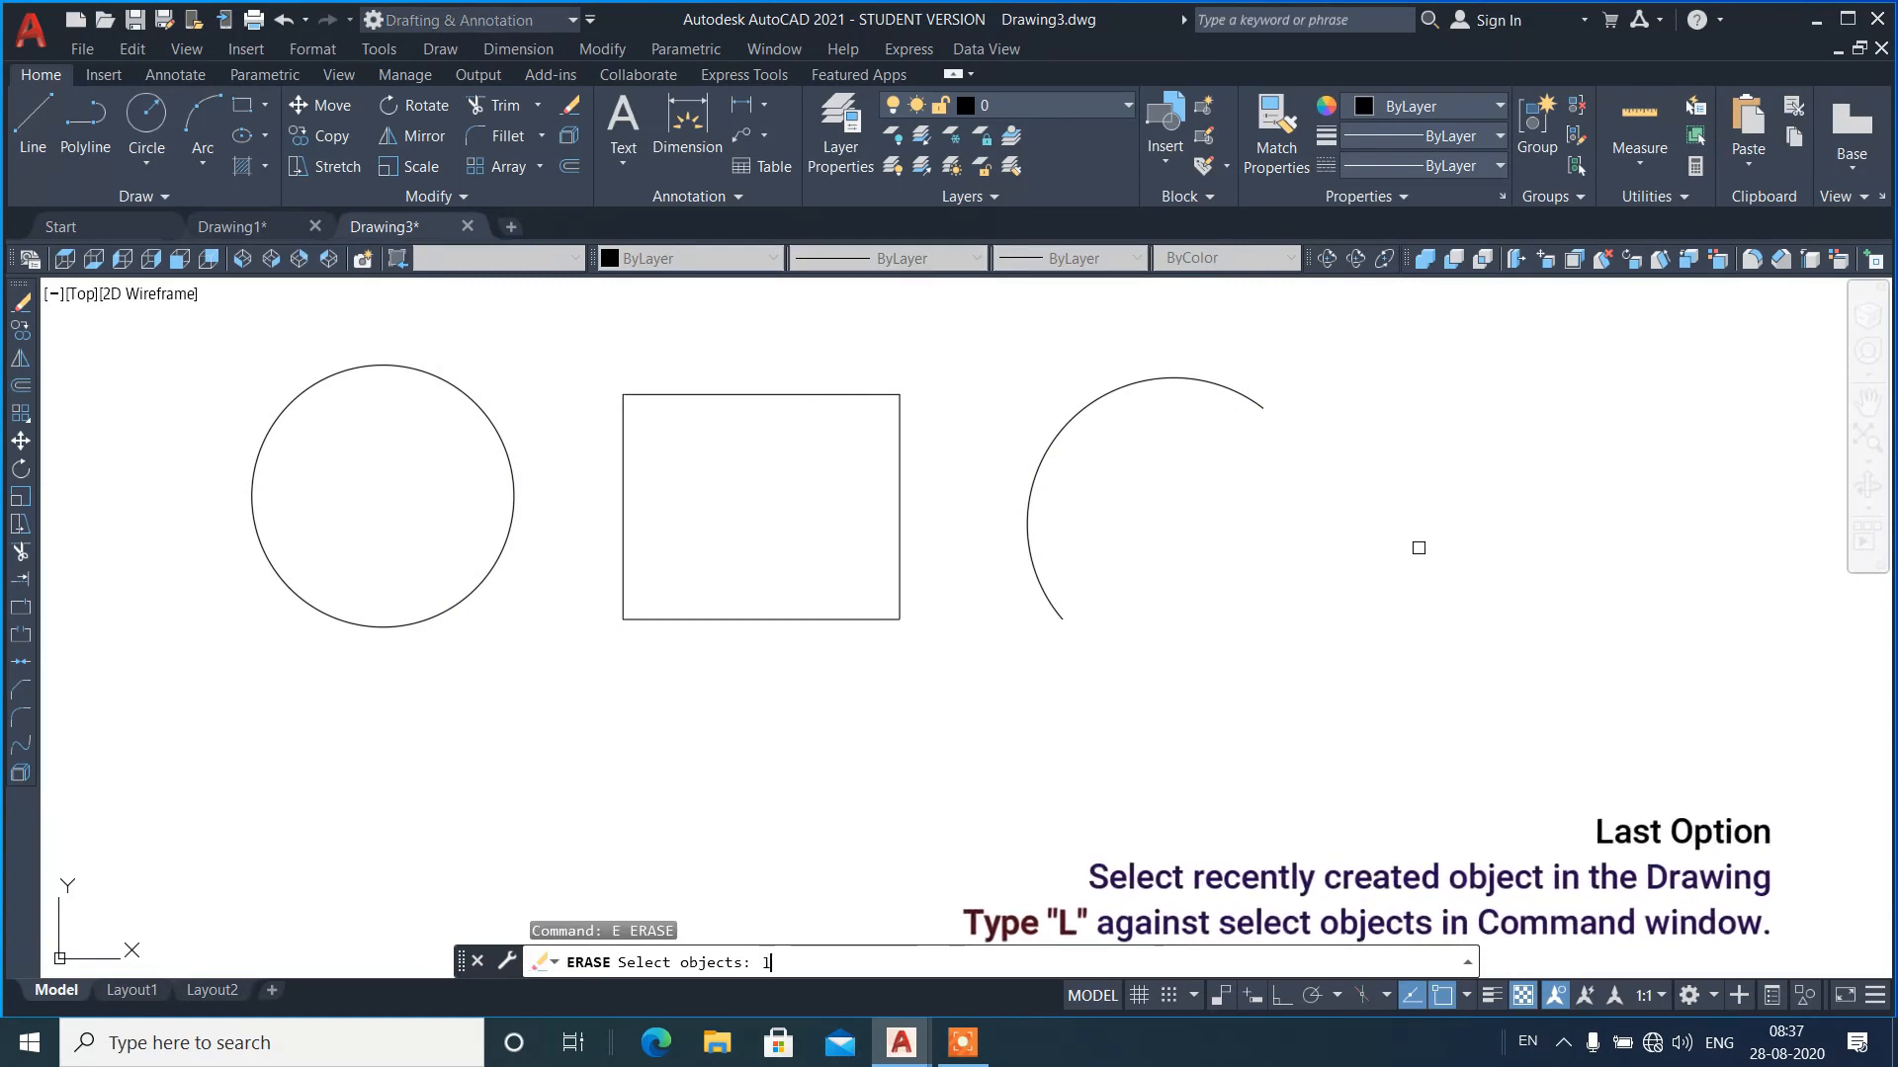
key(Return)
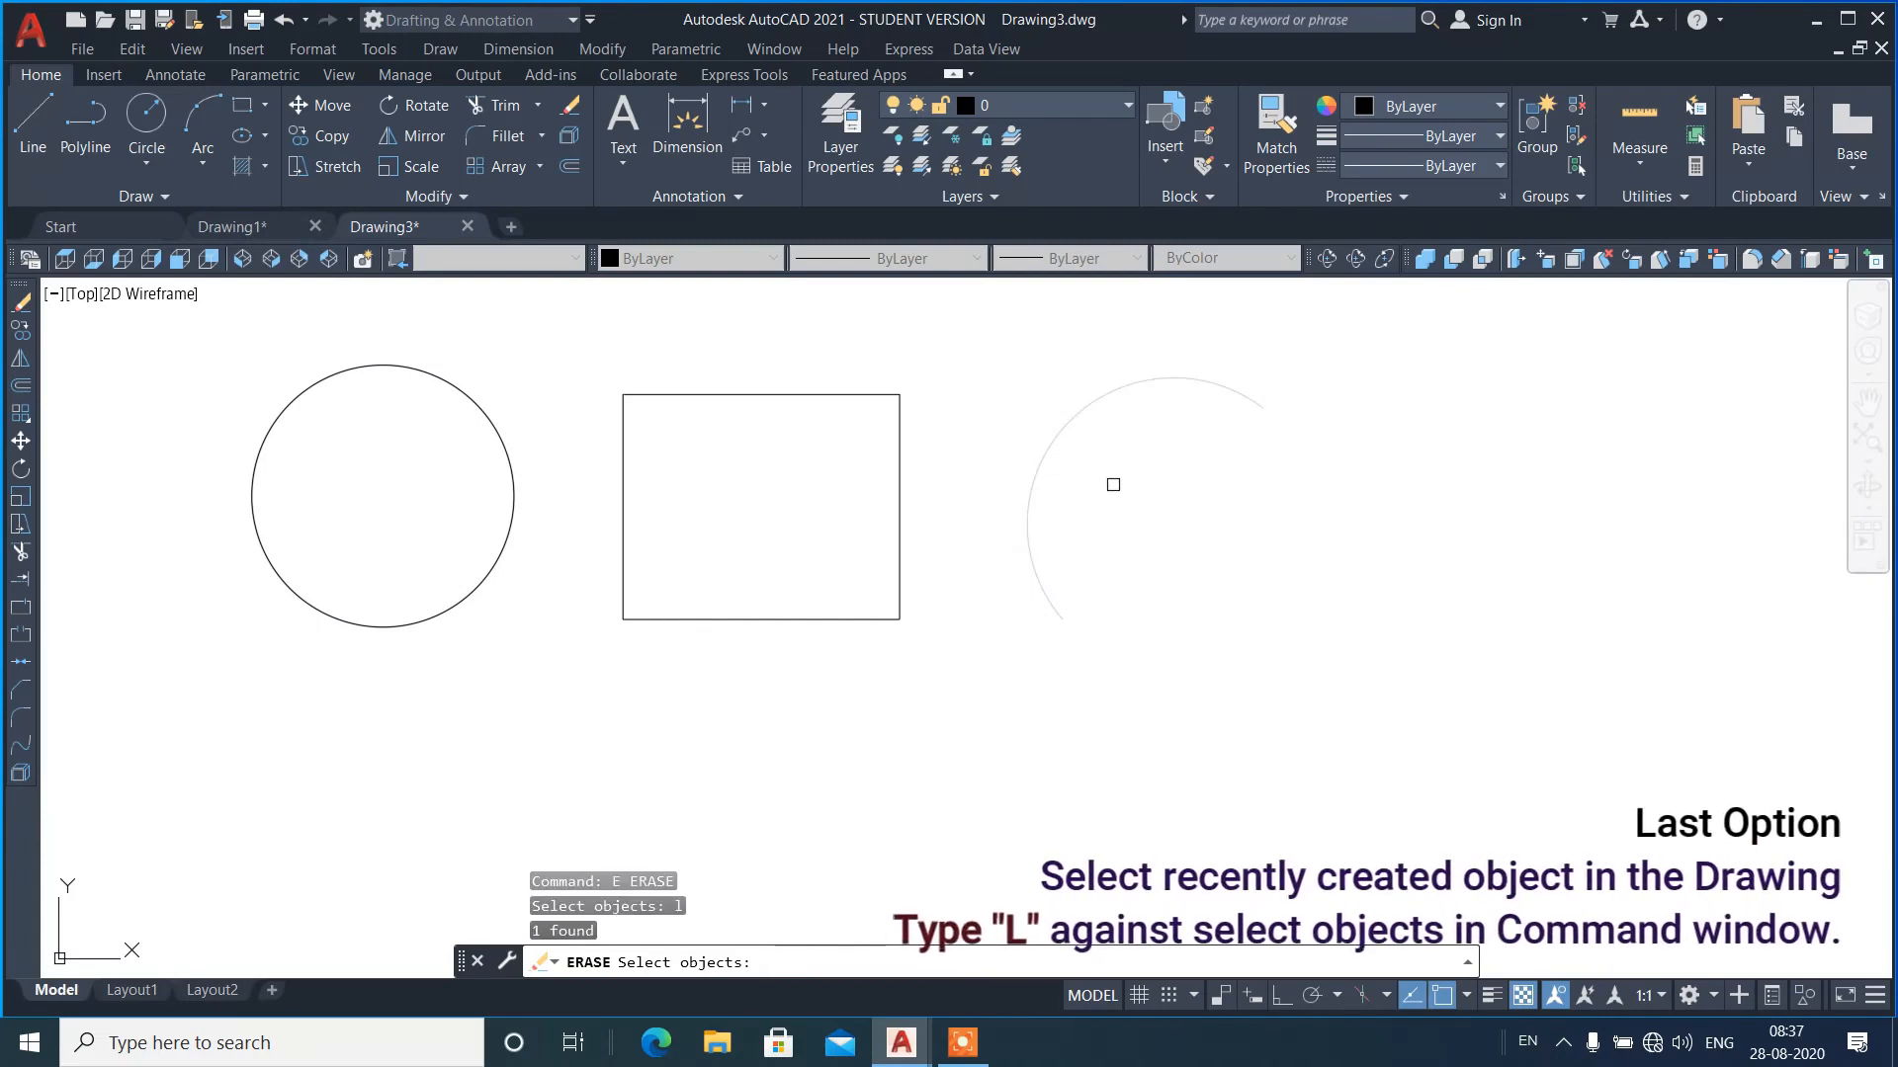
key(Return)
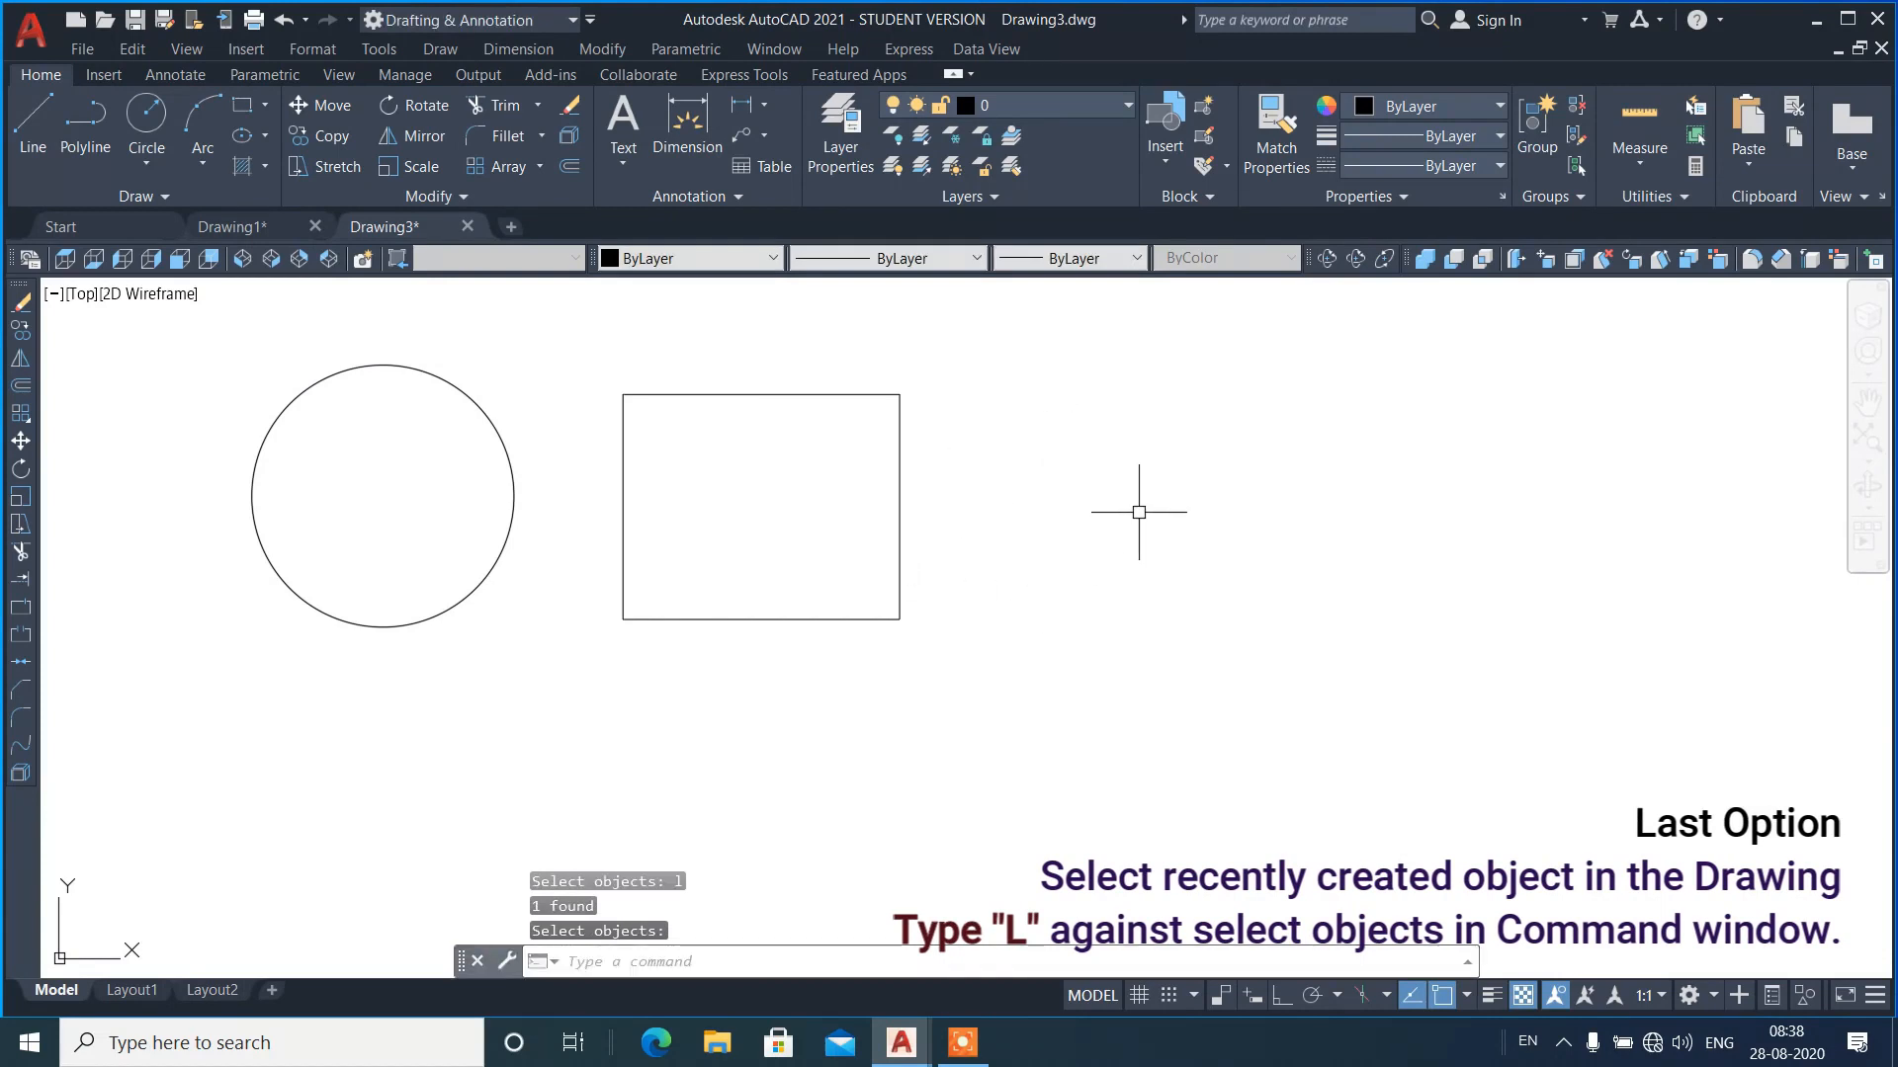
- Undo the arc's erasure and try to select objects for a Move using the P previous selection option
key(ctrl+z)
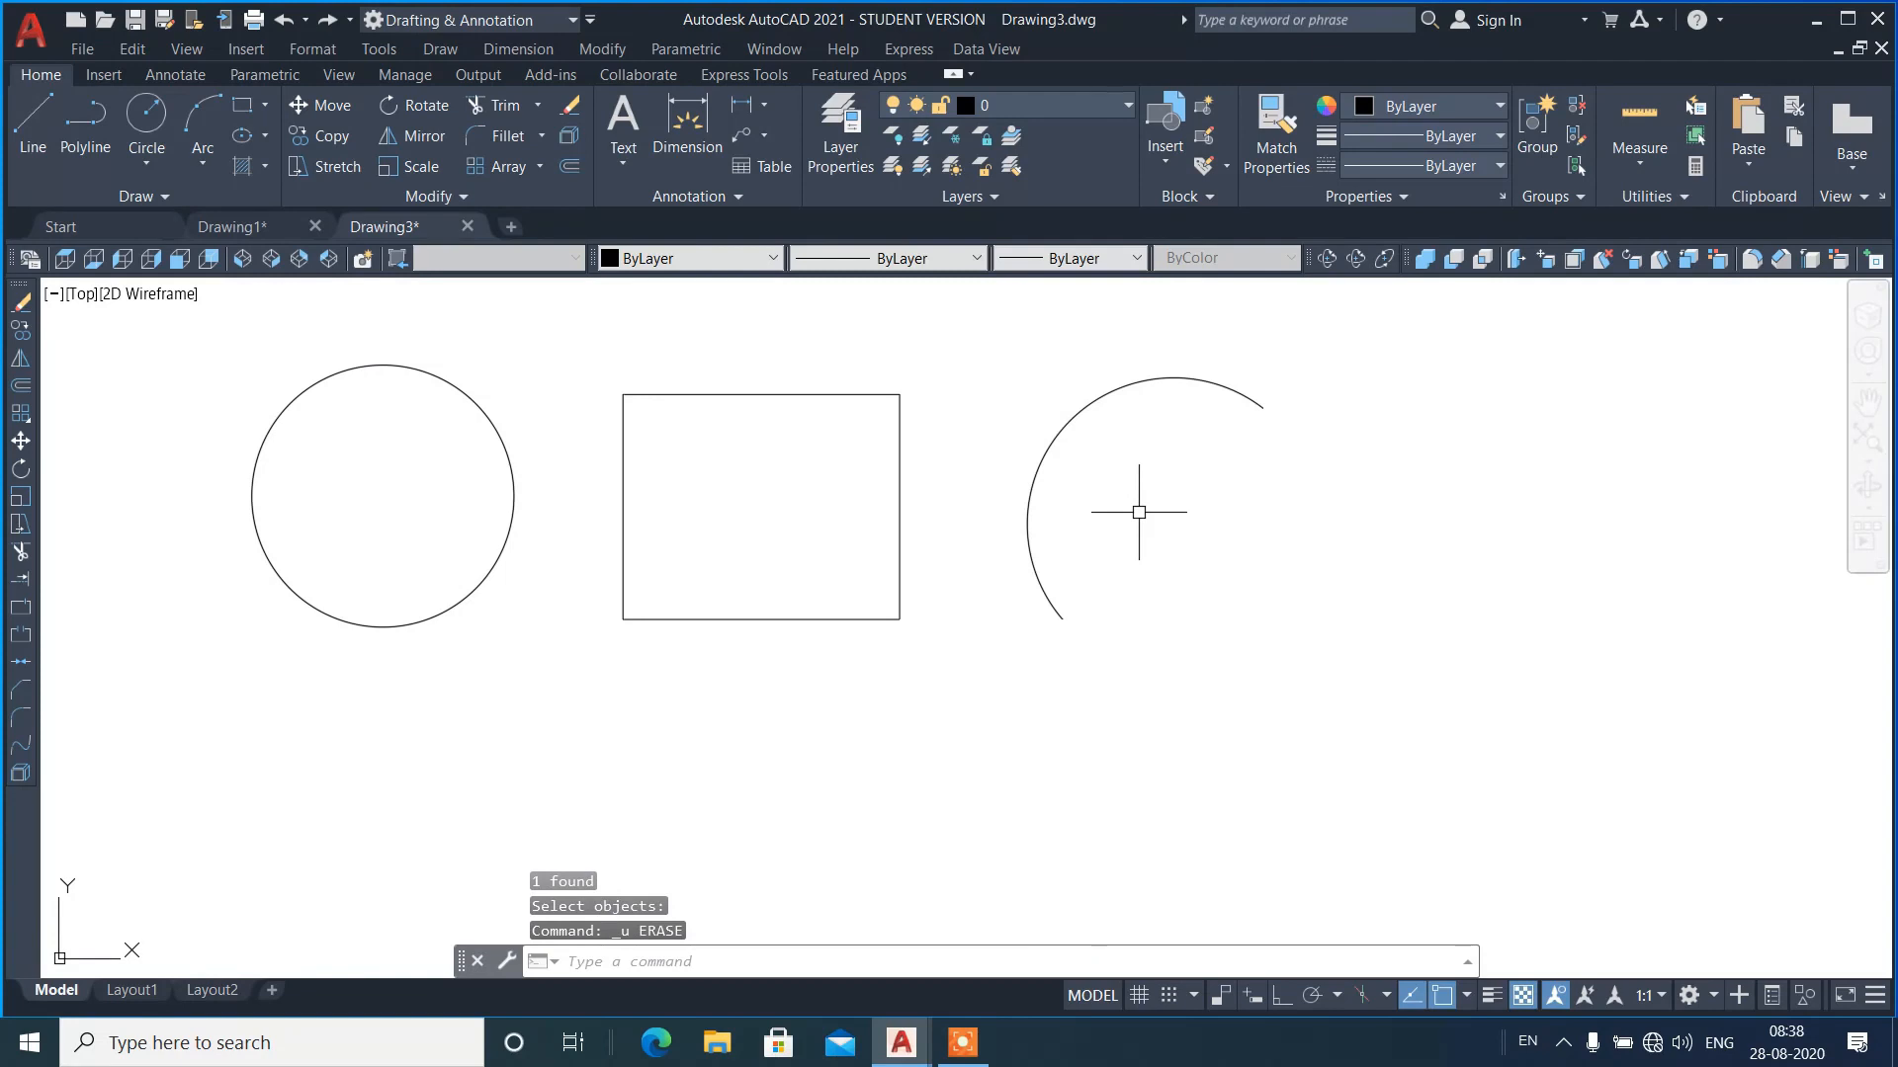
text(m)
key(Return)
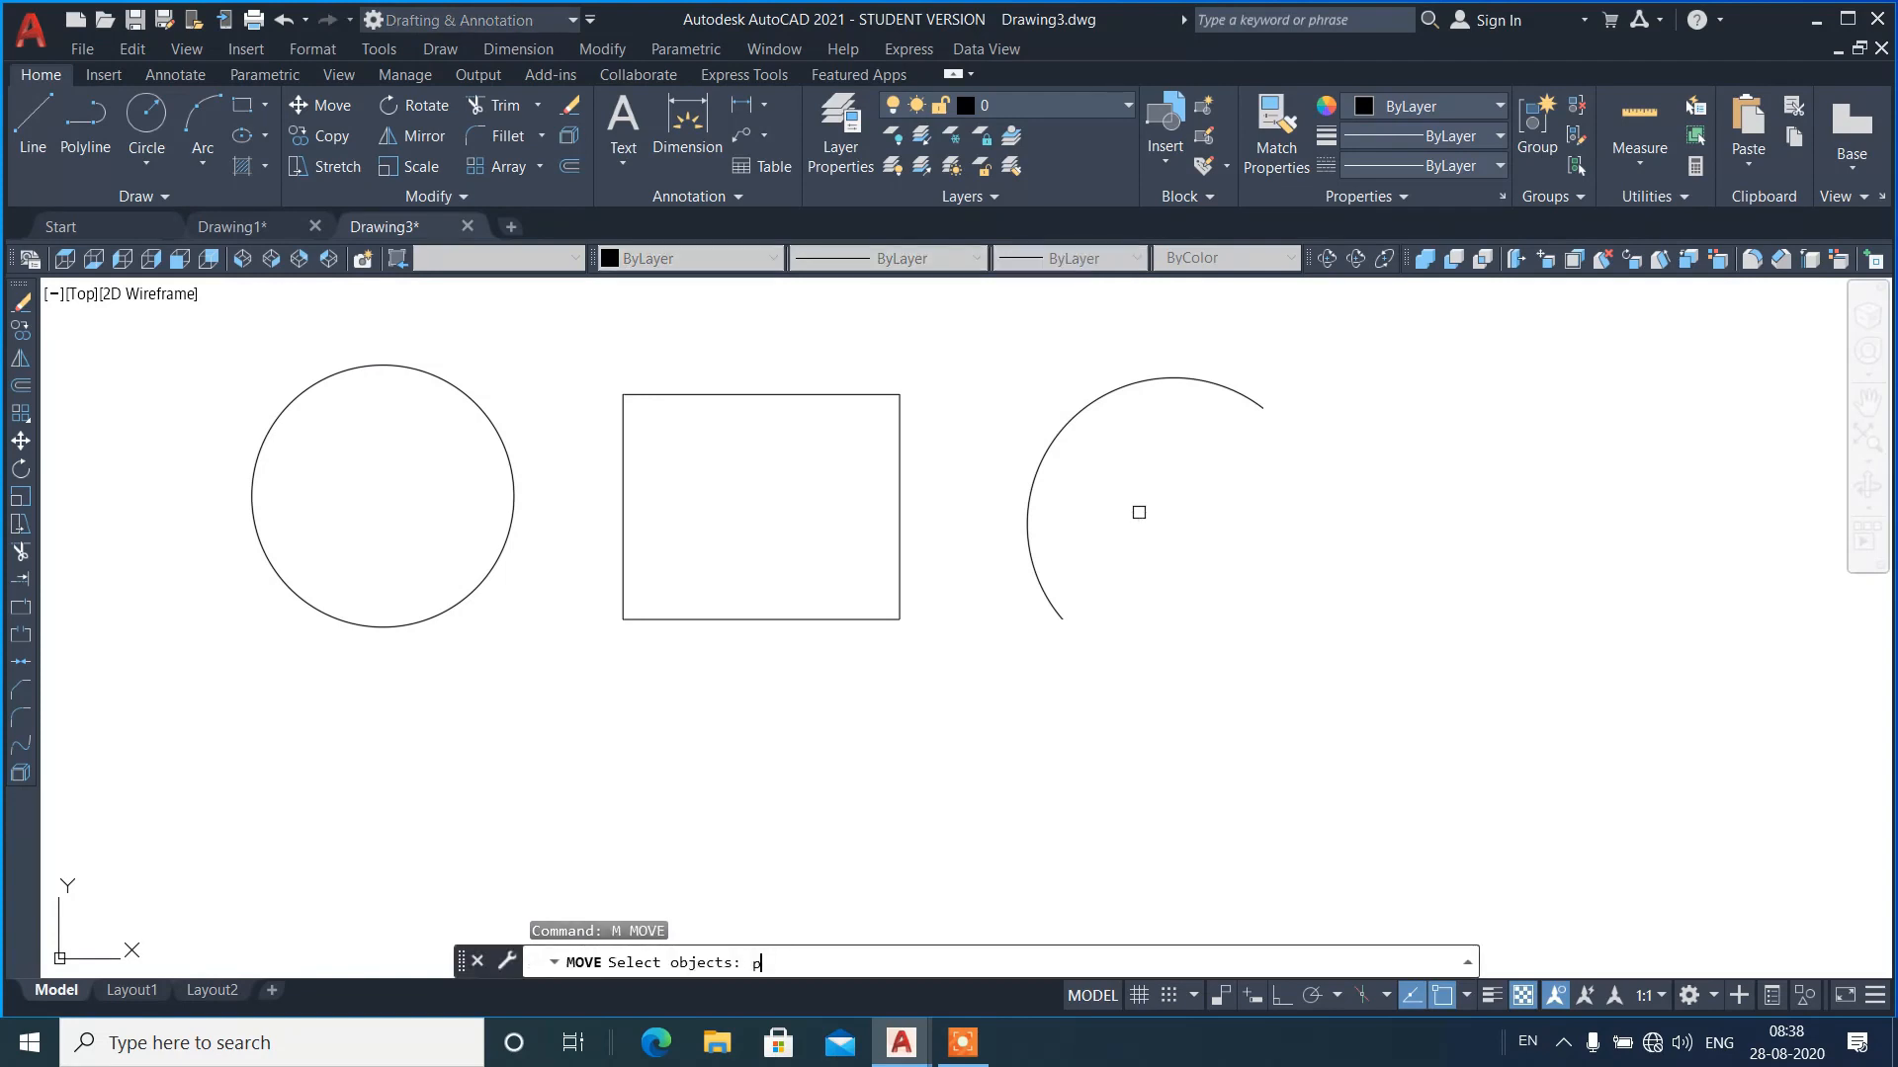
key(Return)
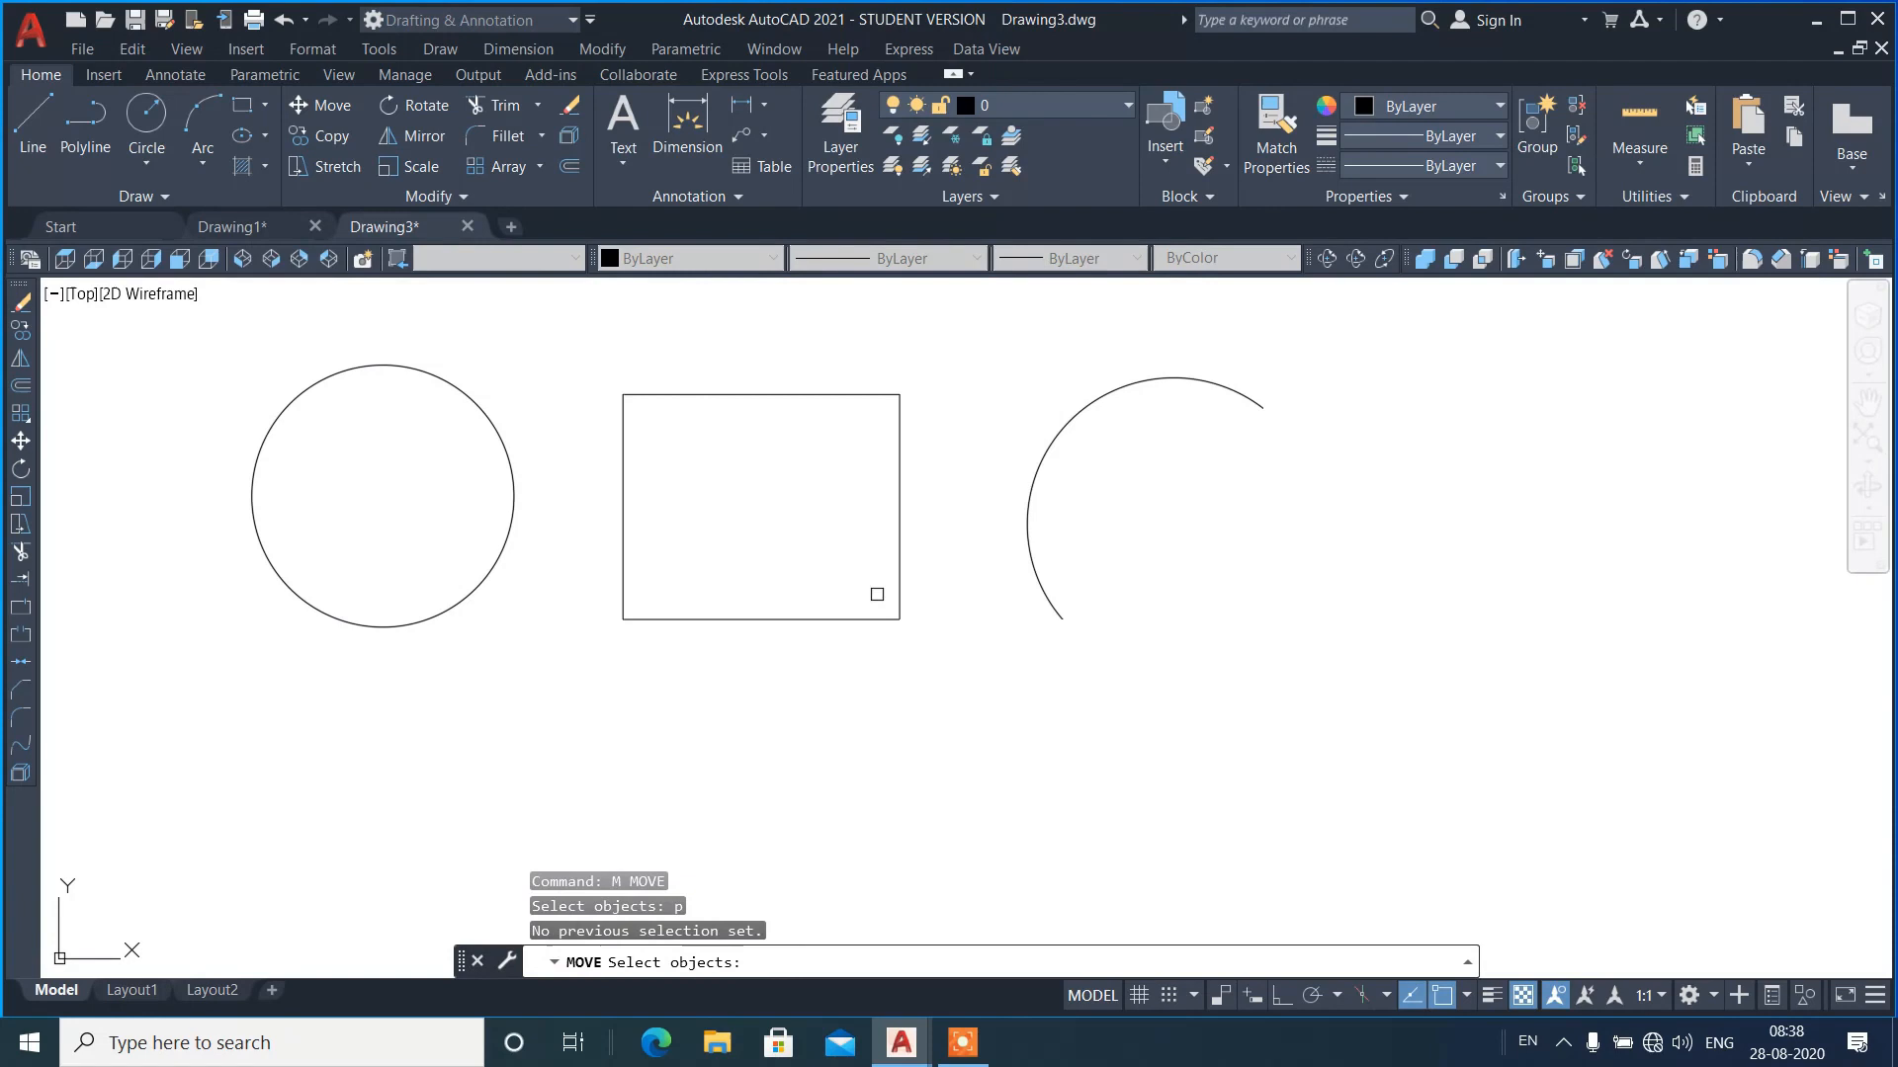
key(Escape)
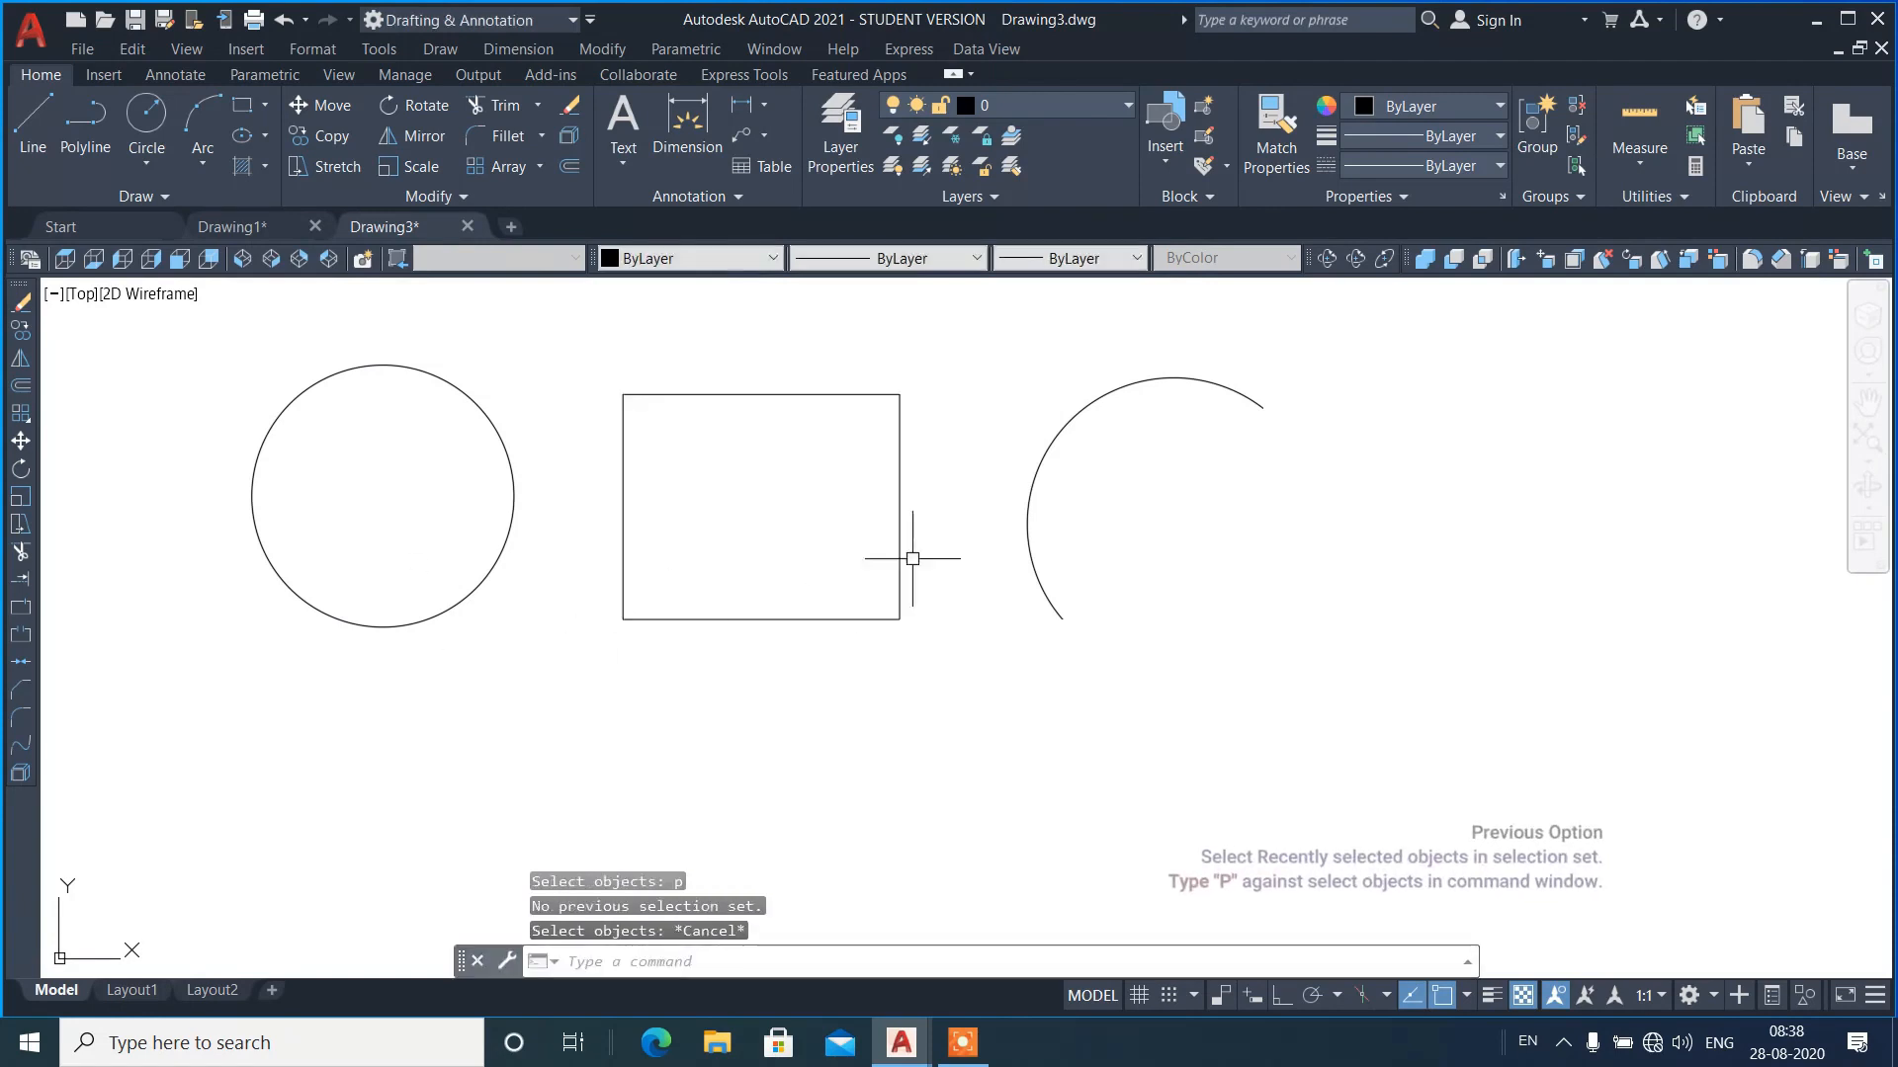
- Copy the circle, rectangle and arc together to a second row directly below the originals, shifted slightly left
scroll(455, 445, down, 4)
scroll(444, 445, up, 3)
click(877, 493)
click(438, 430)
text(cp)
key(Return)
click(1085, 470)
click(1056, 729)
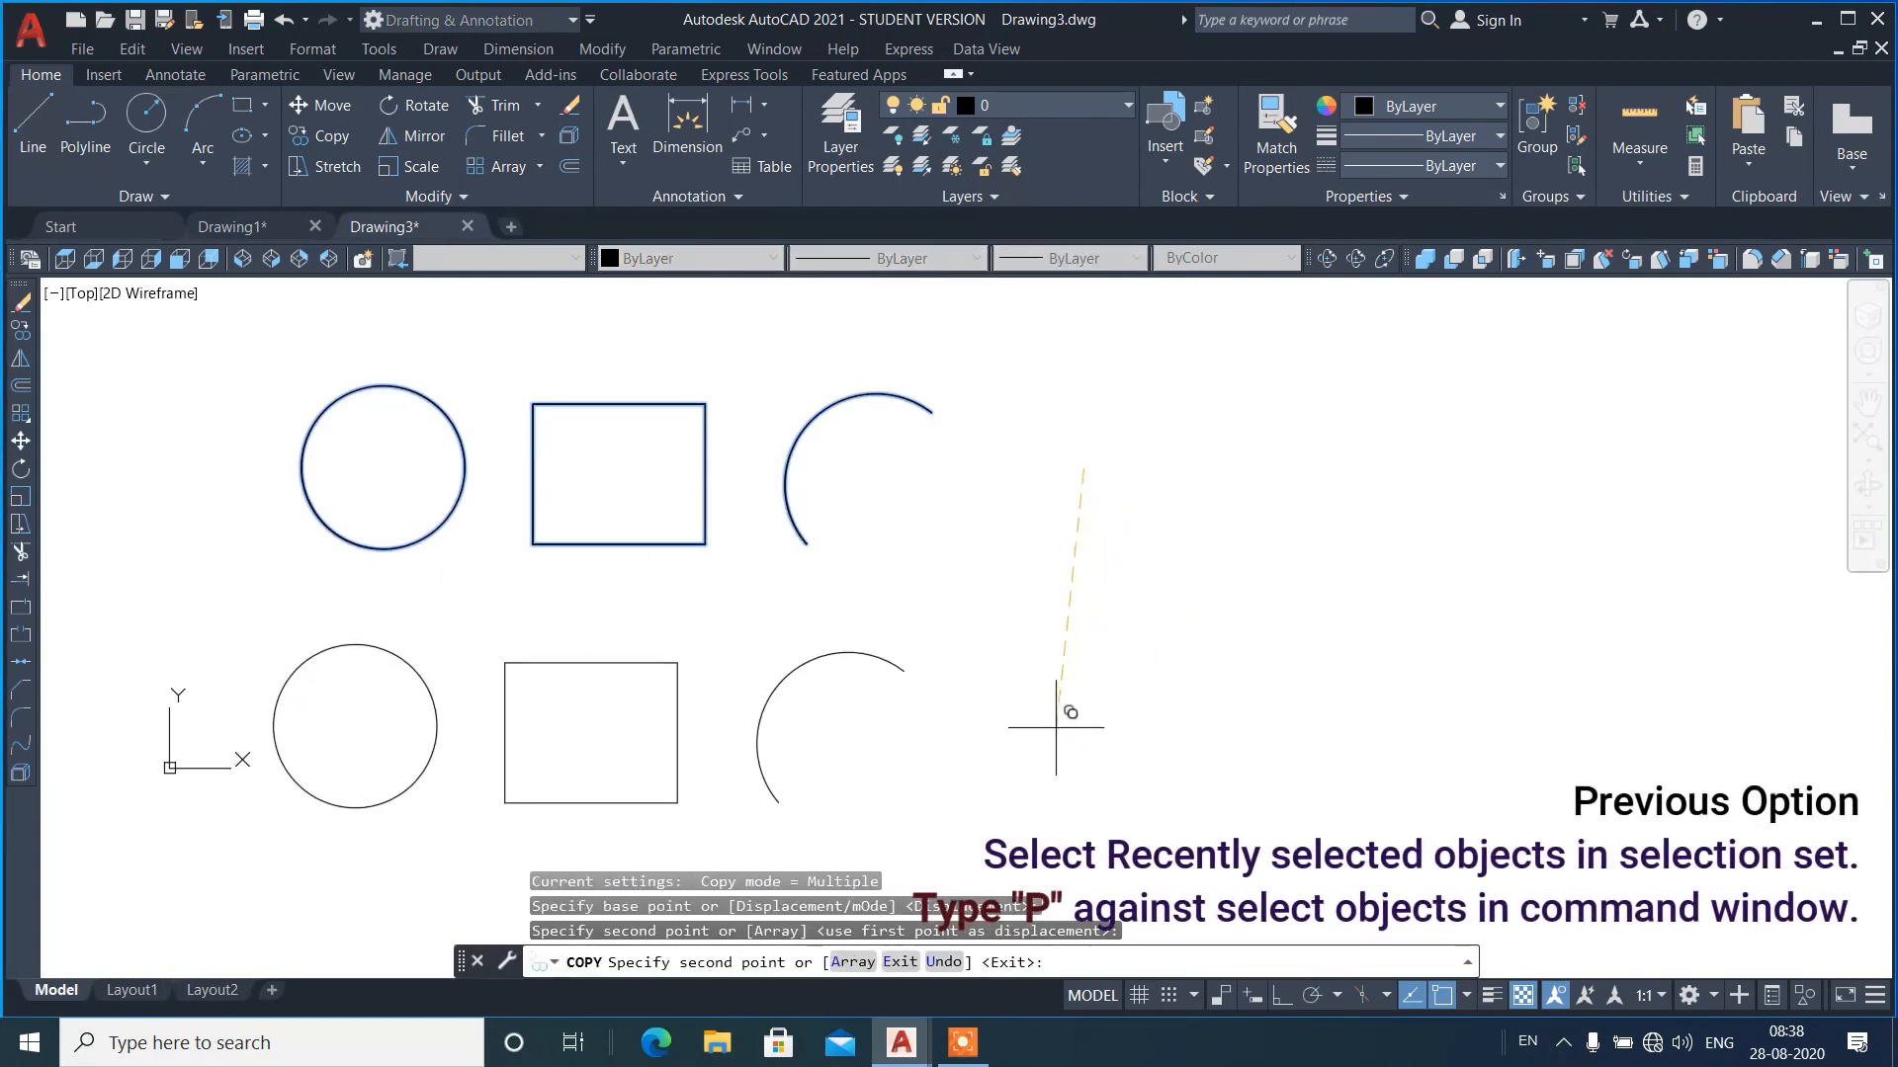
key(Return)
- Reselect the original circle, rectangle and arc for a Move using the P previous option, without moving them
text(m)
key(Return)
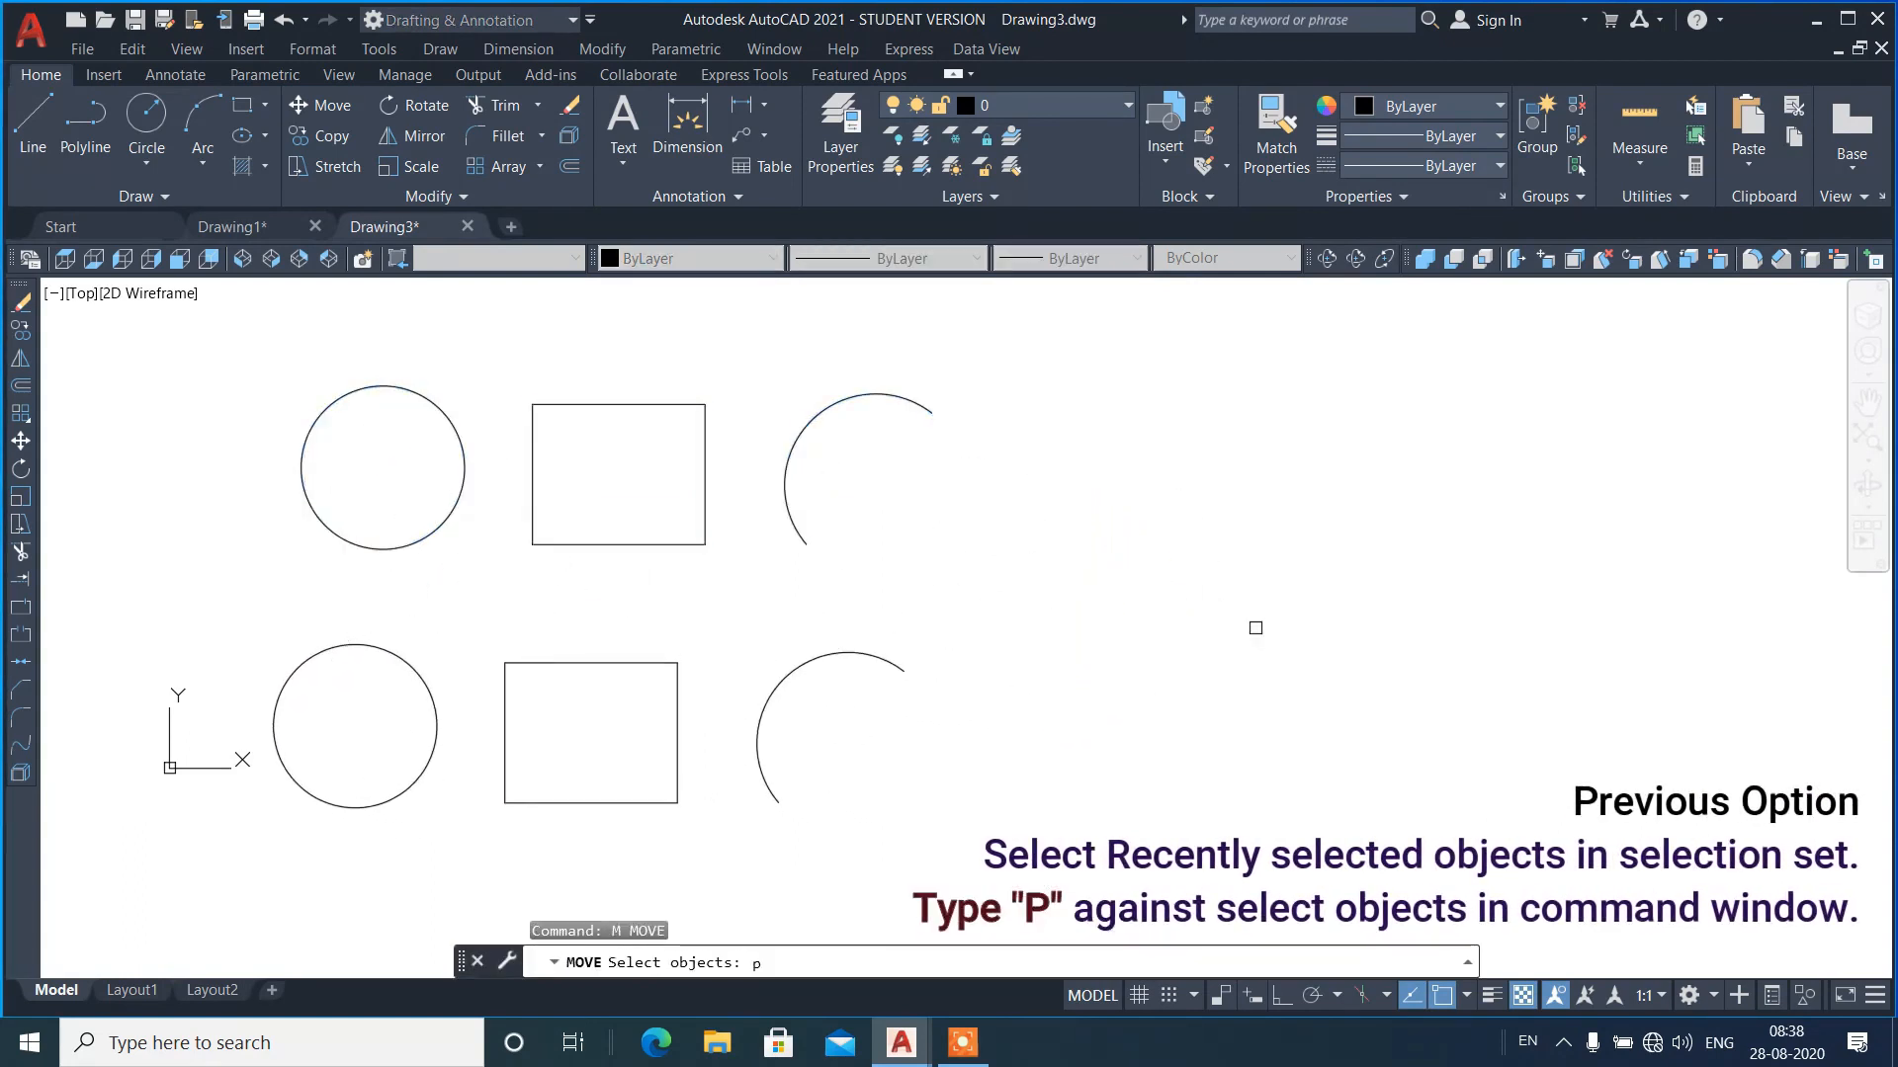
text(p)
key(Return)
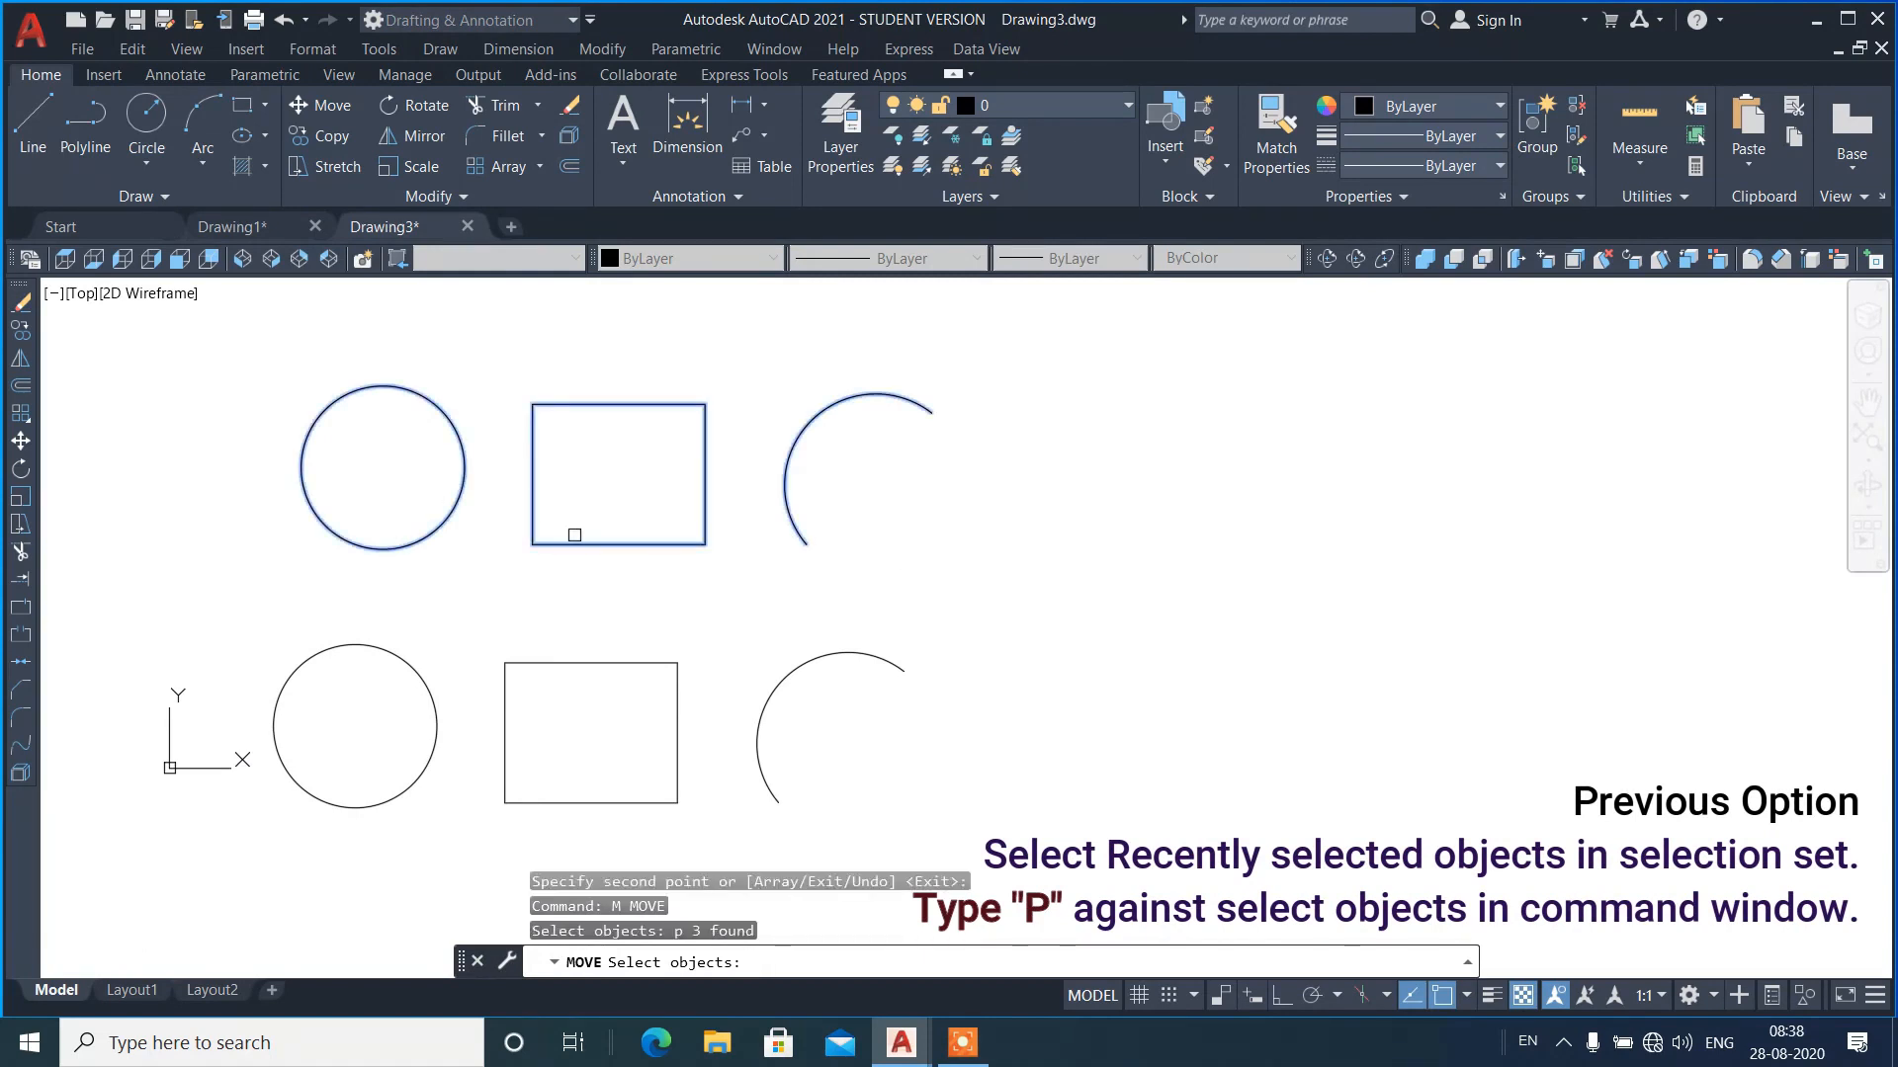
key(Return)
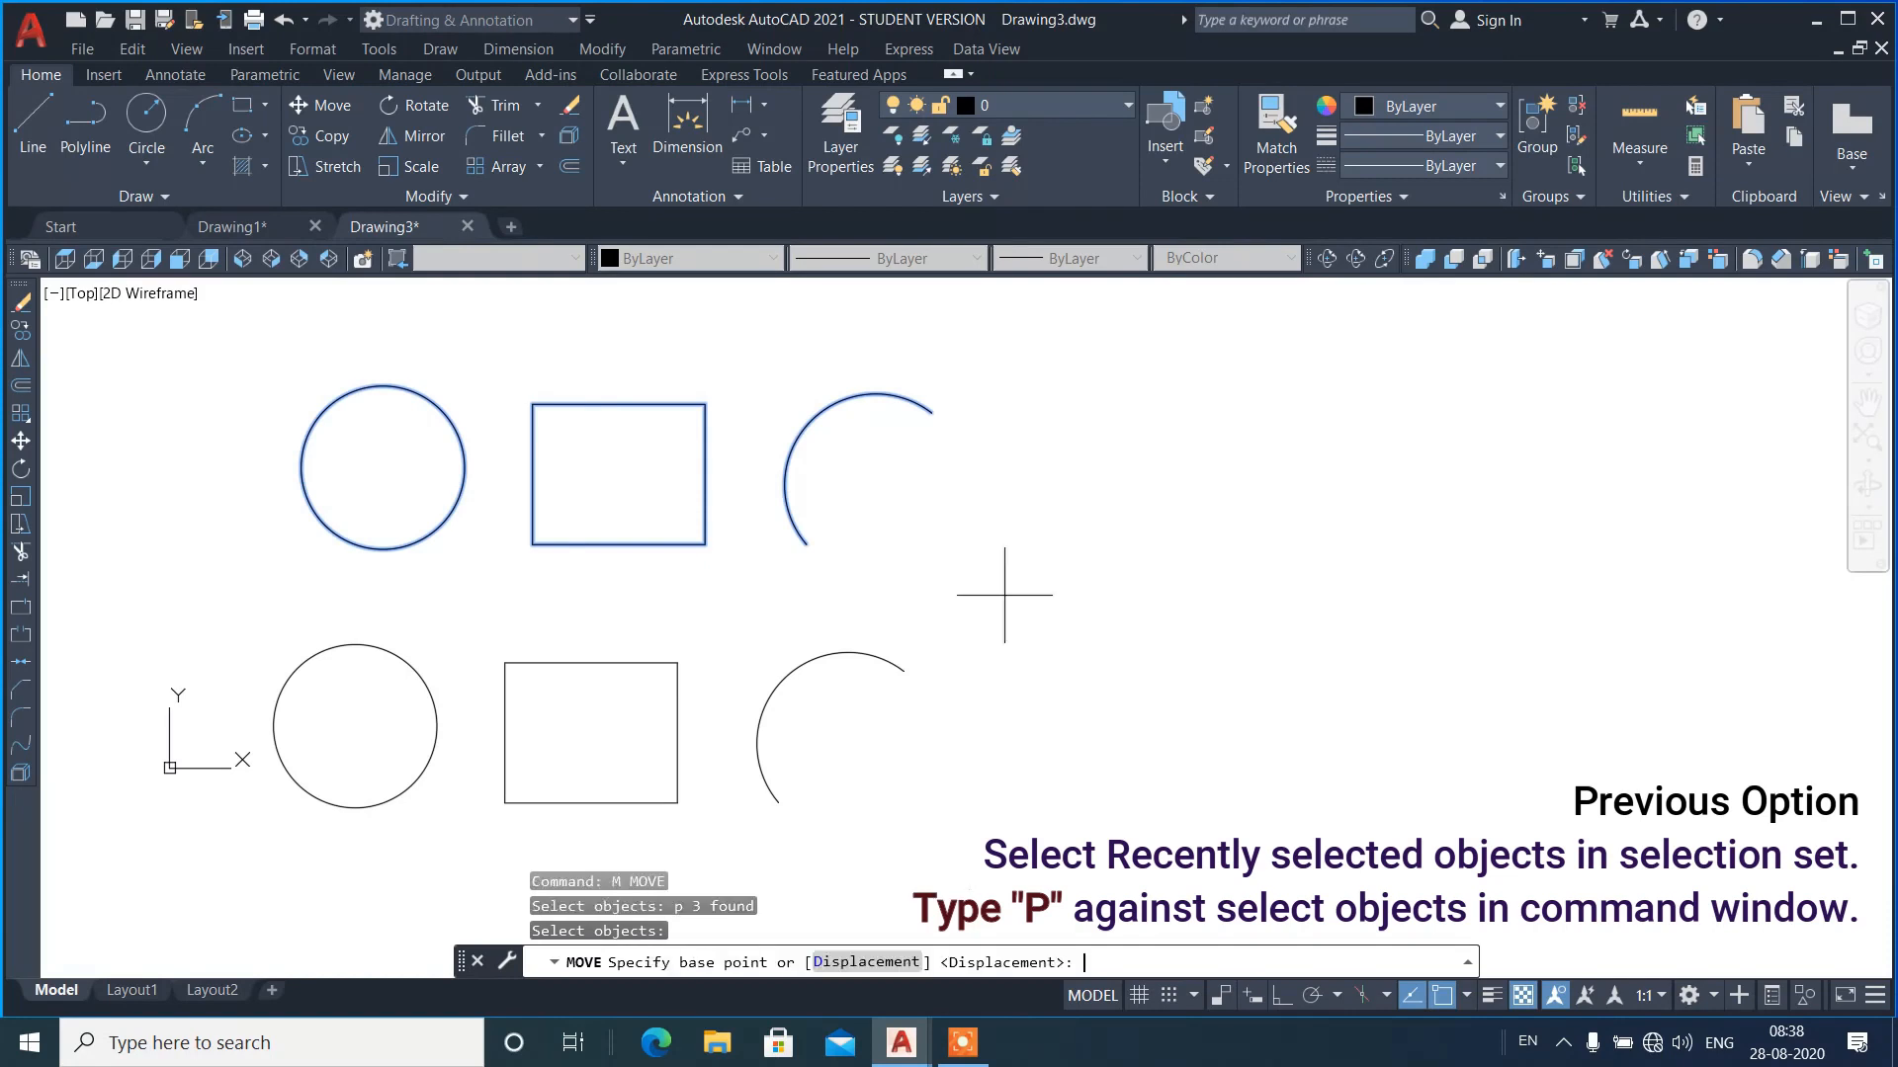
key(Escape)
- Erase both rows of circles, rectangles and arcs with one crossing selection
click(940, 808)
click(423, 487)
text(e)
key(Return)
- Draw a new large circle in the left part of the empty drawing
text(c)
key(Return)
click(404, 544)
click(553, 486)
- Draw a three-point arc to the right of the circle, bulging up and to the left
text(a)
key(Return)
click(684, 650)
click(674, 497)
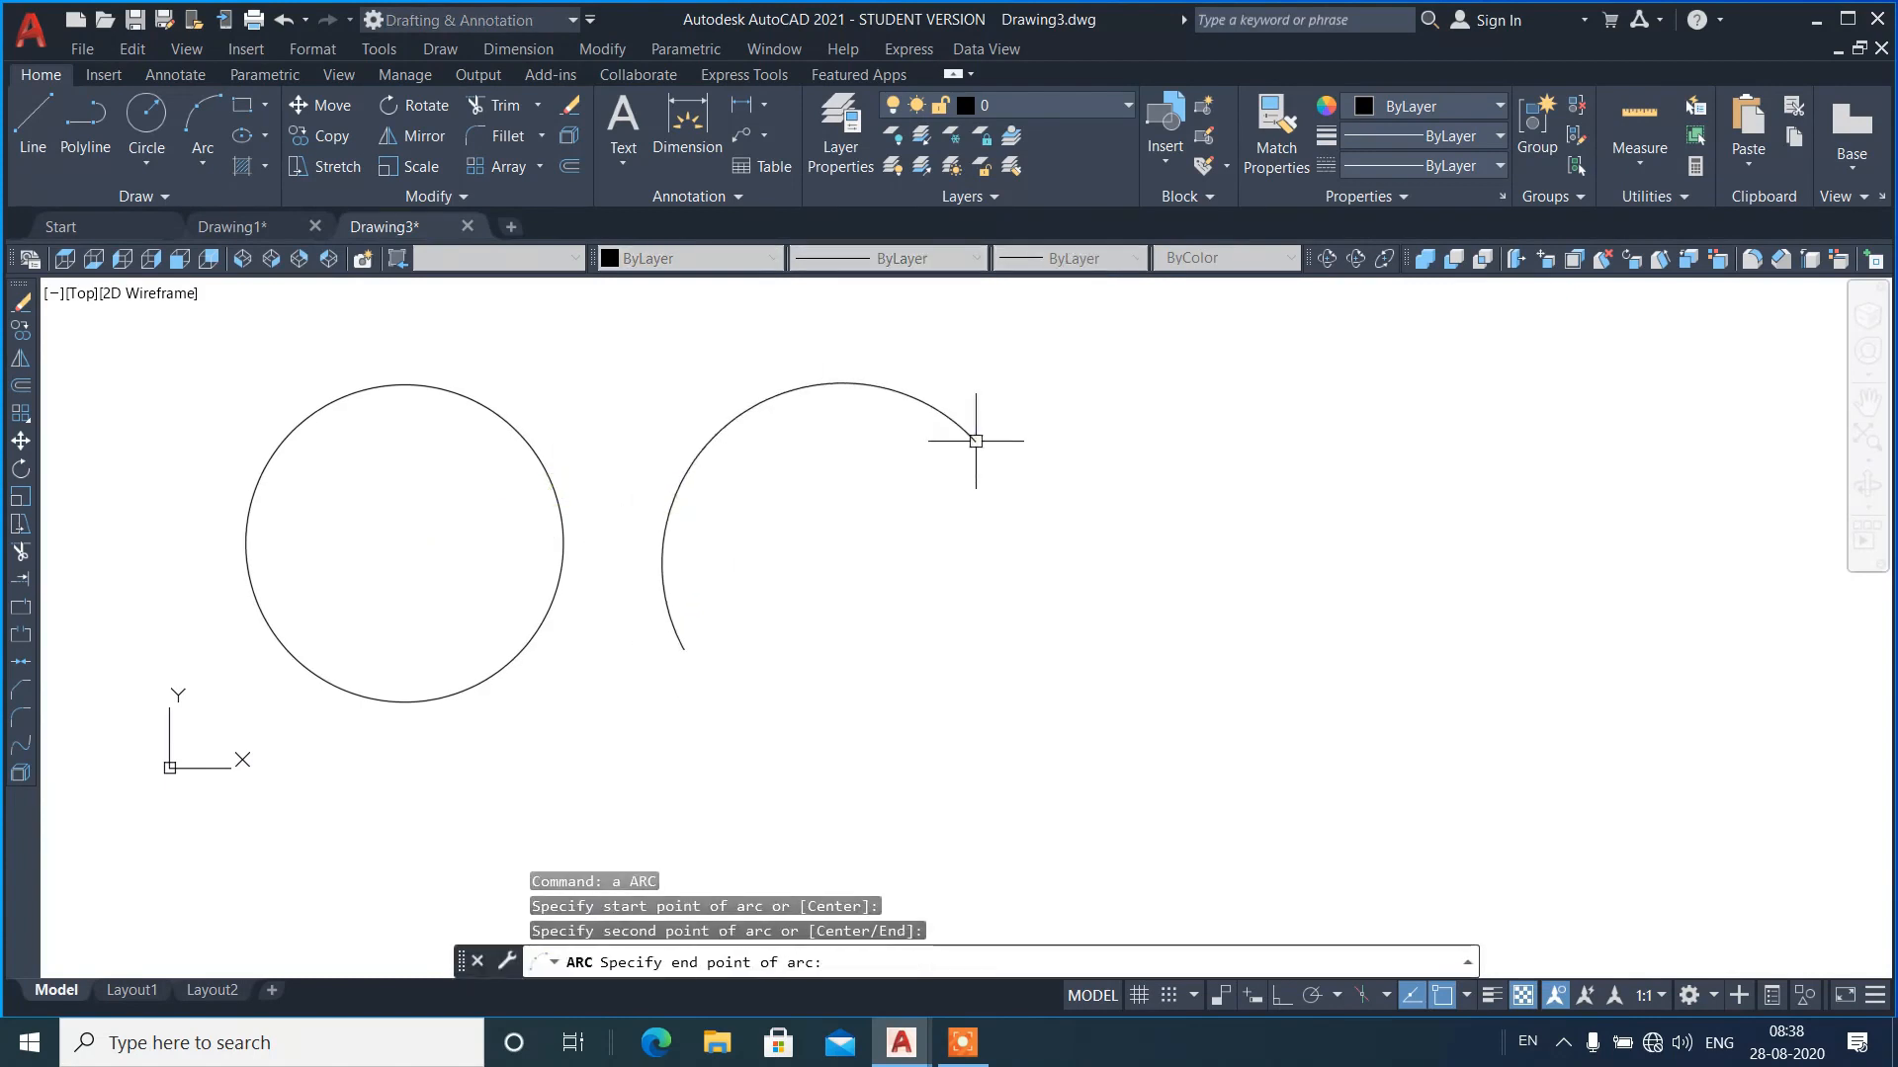
click(976, 441)
- Draw a single diagonal line to the right of the arc, rising from lower left to upper right
text(l)
key(Return)
click(965, 654)
click(1301, 403)
key(Return)
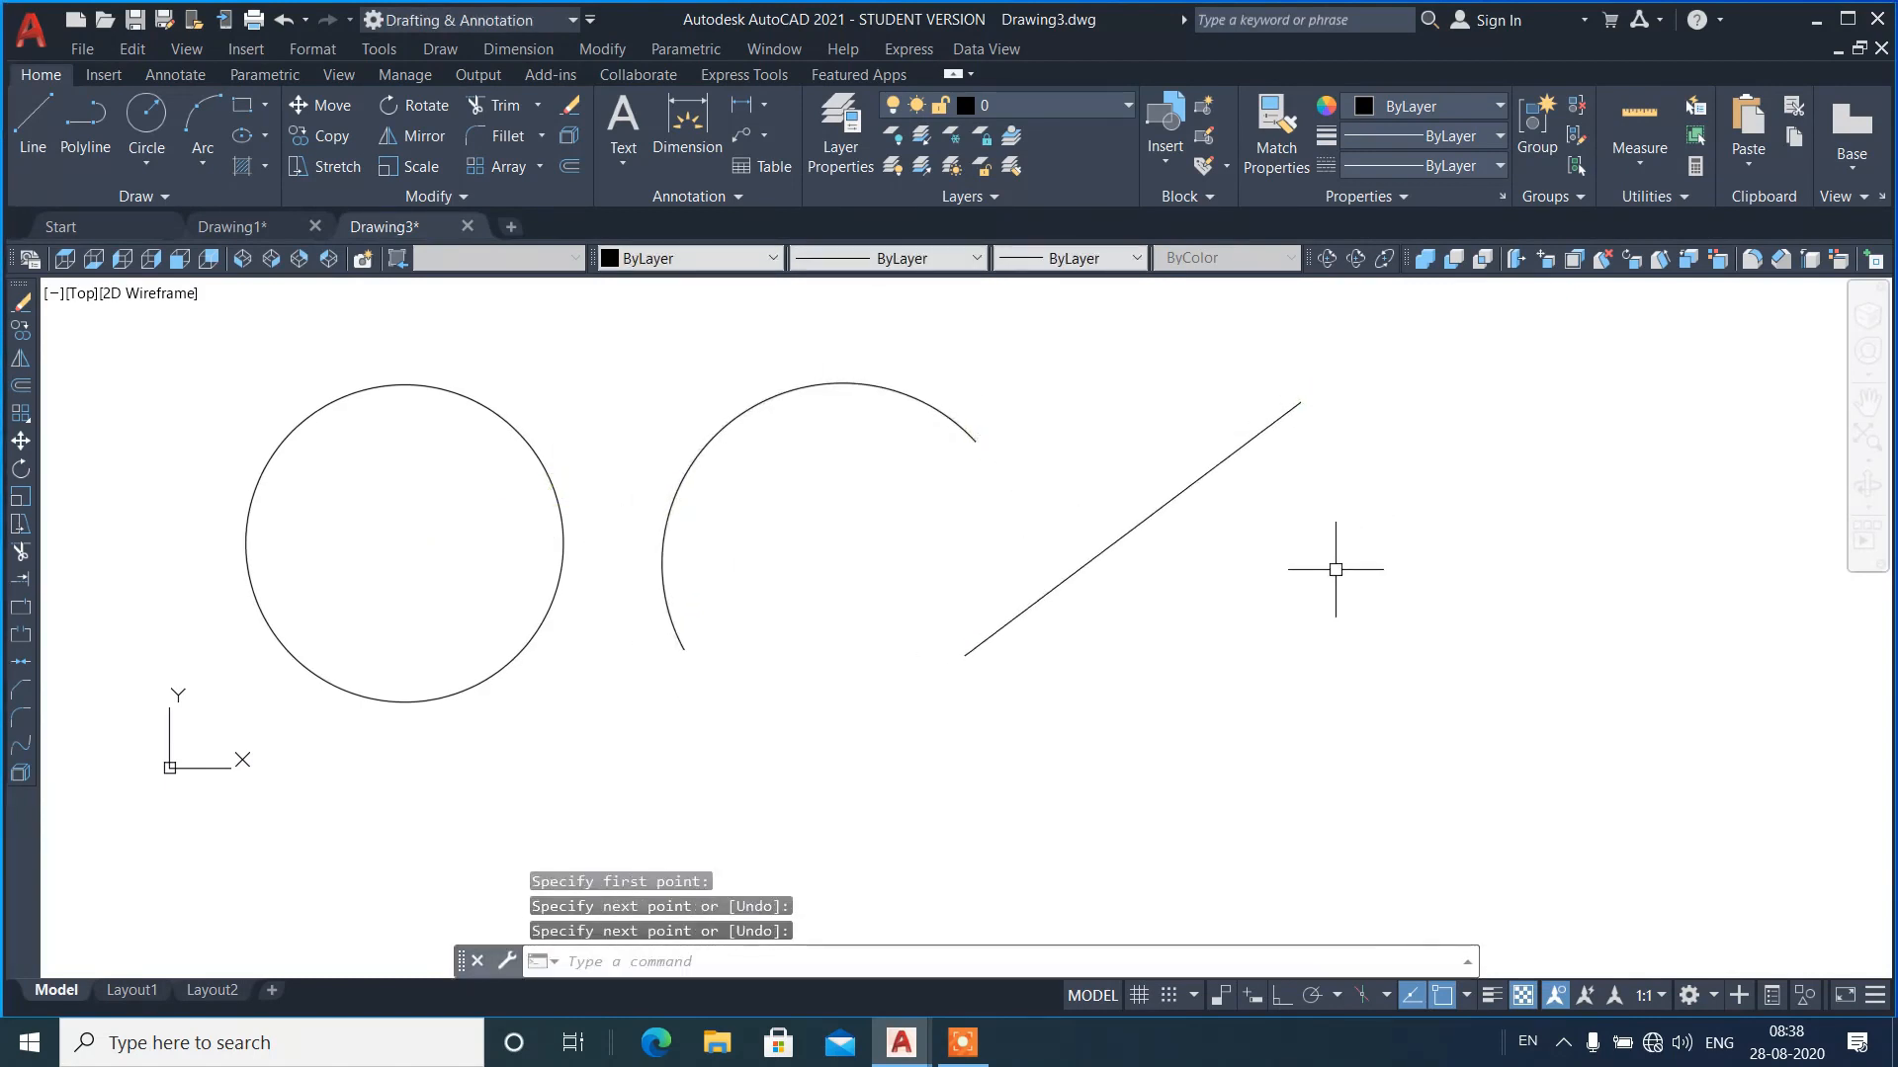
- Move the diagonal line to the right and slightly down, selecting it with the L last option
text(m)
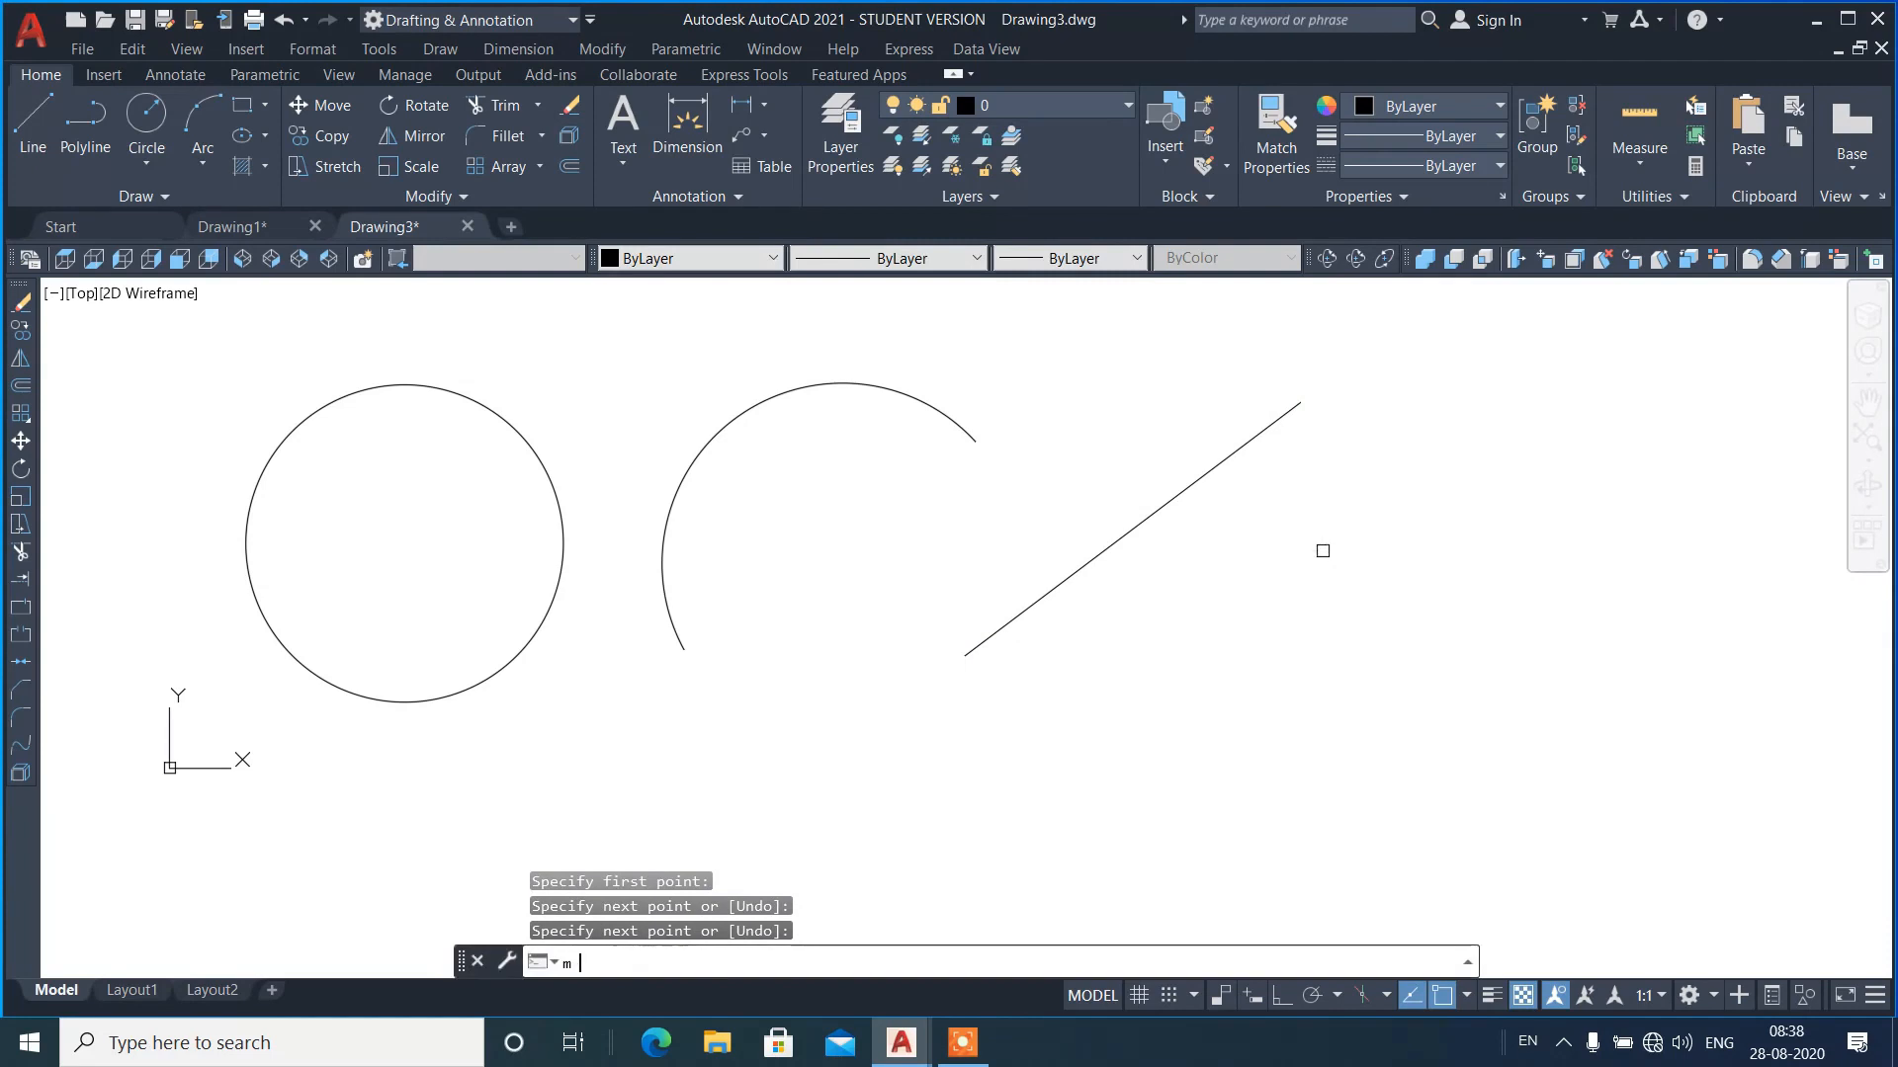
key(Return)
text(l)
key(Return)
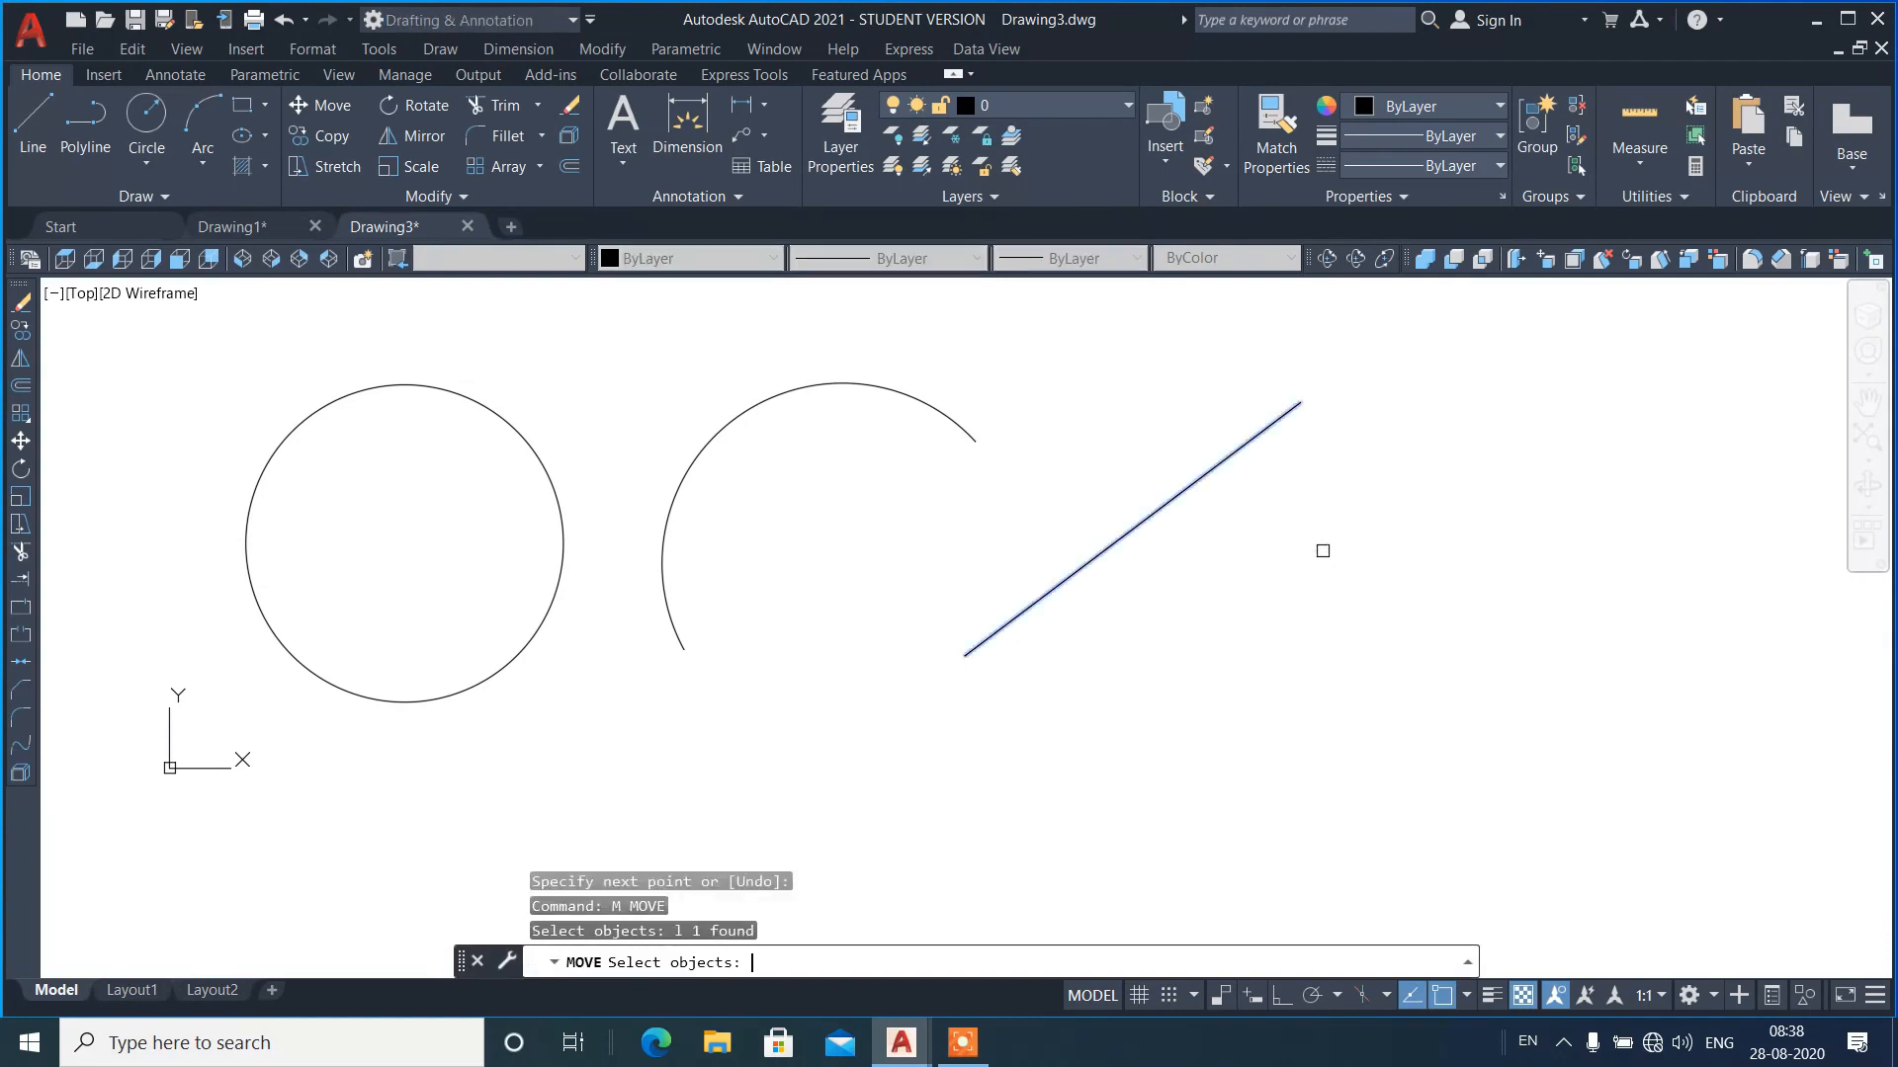
scroll(866, 560, down, 2)
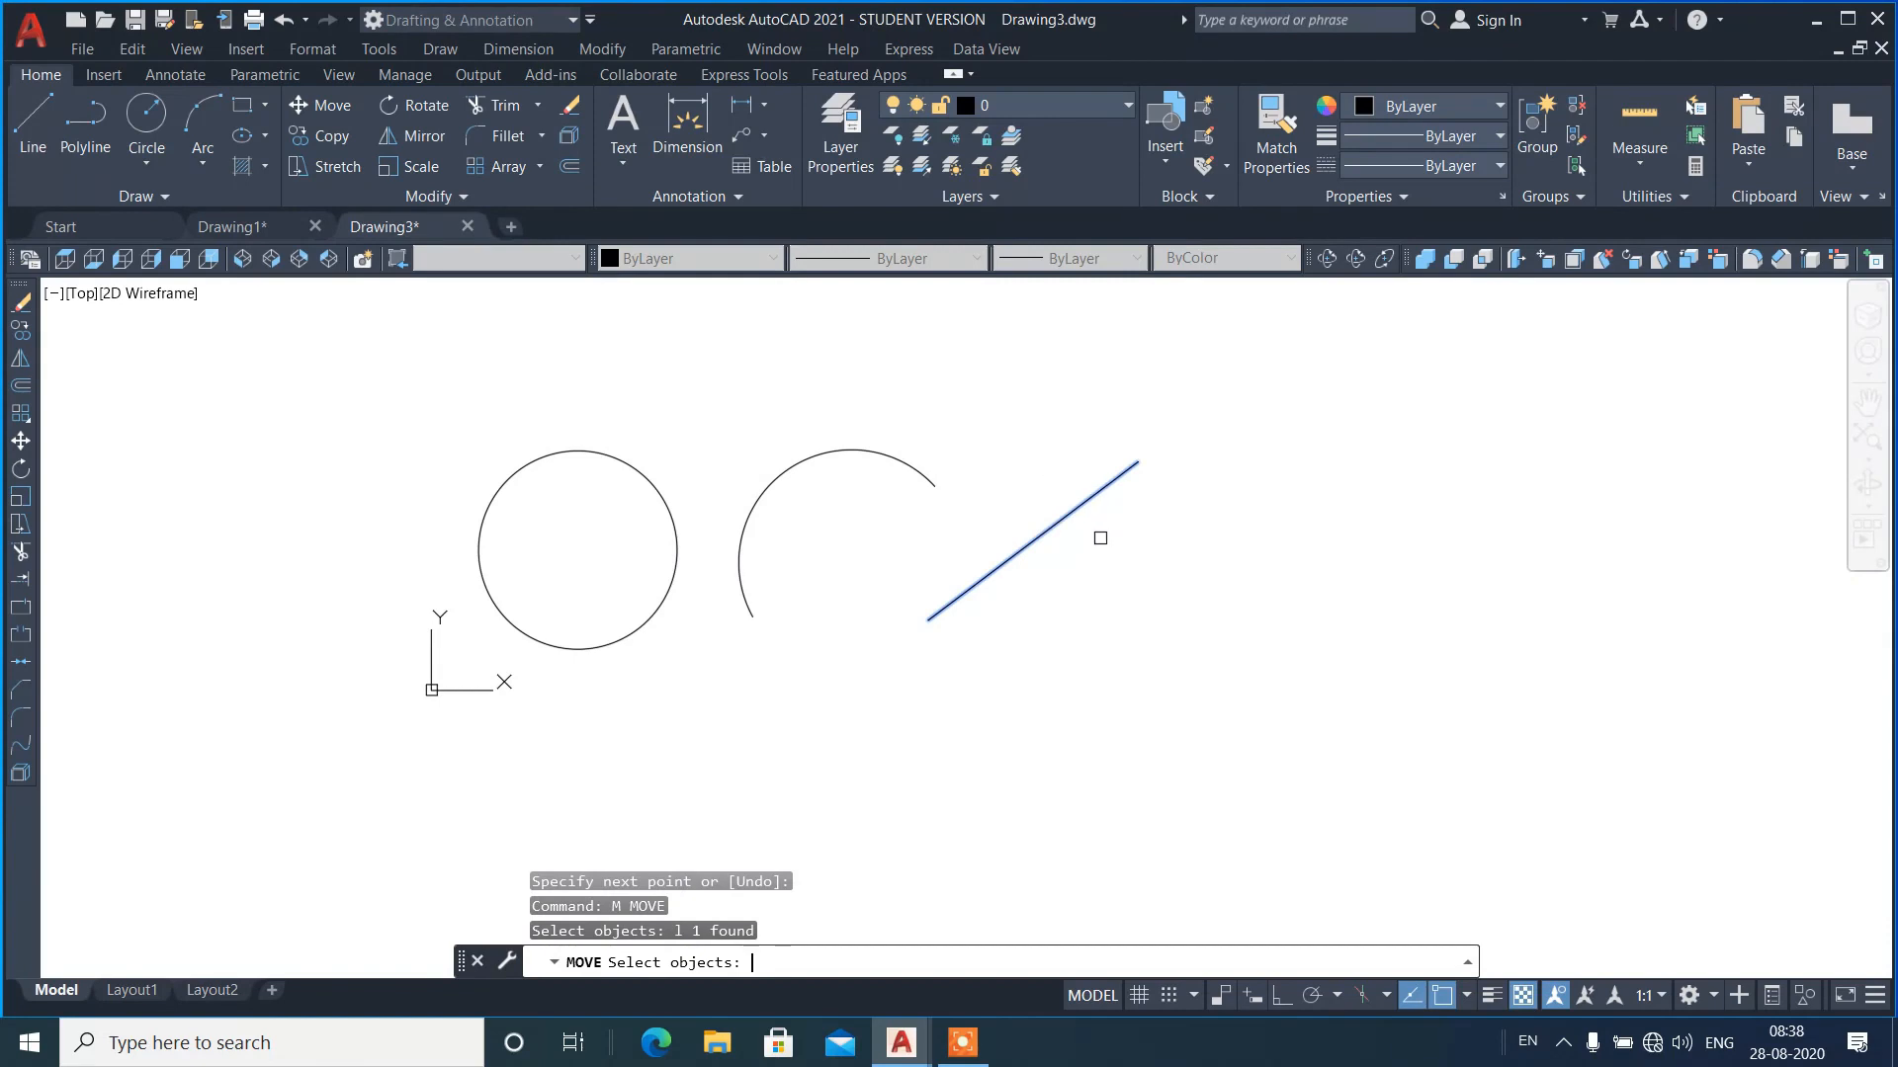
key(Return)
click(1112, 546)
click(1345, 598)
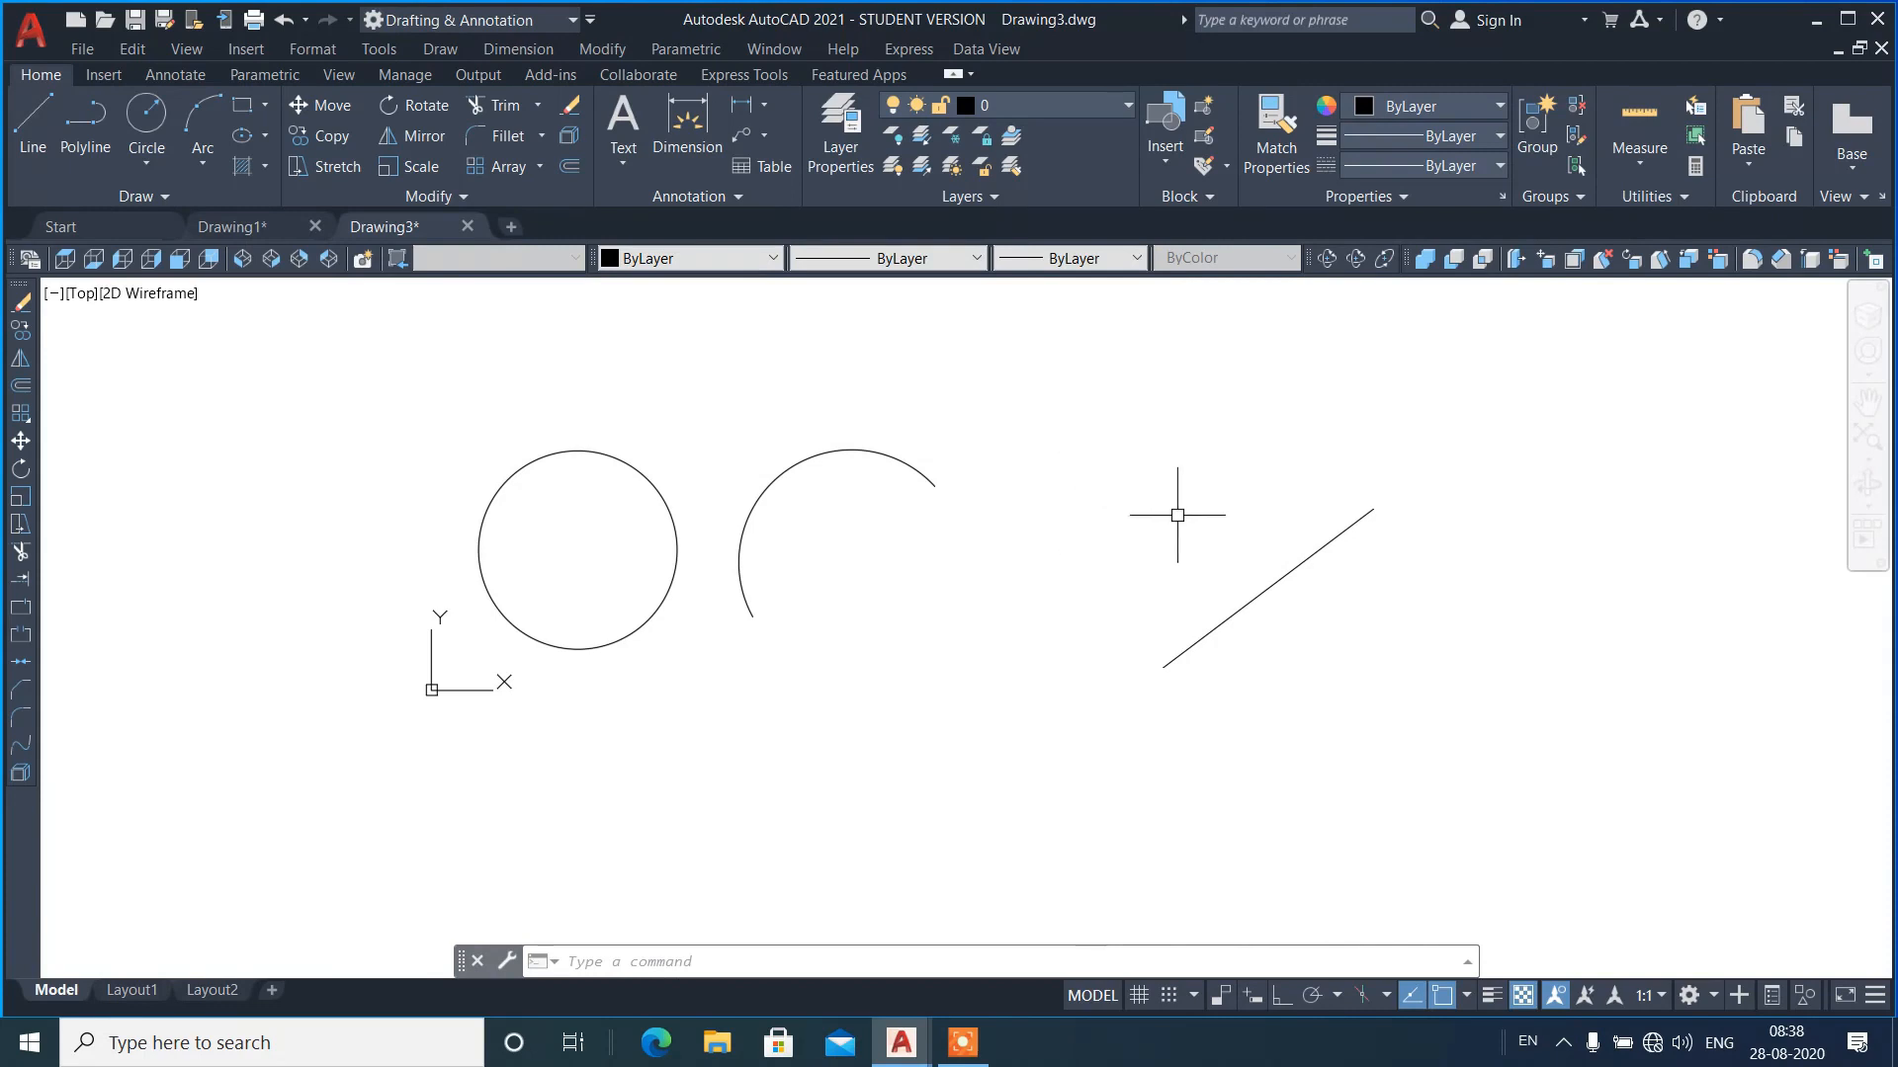
- Erase the moved line by selecting it with the P previous option
text(e)
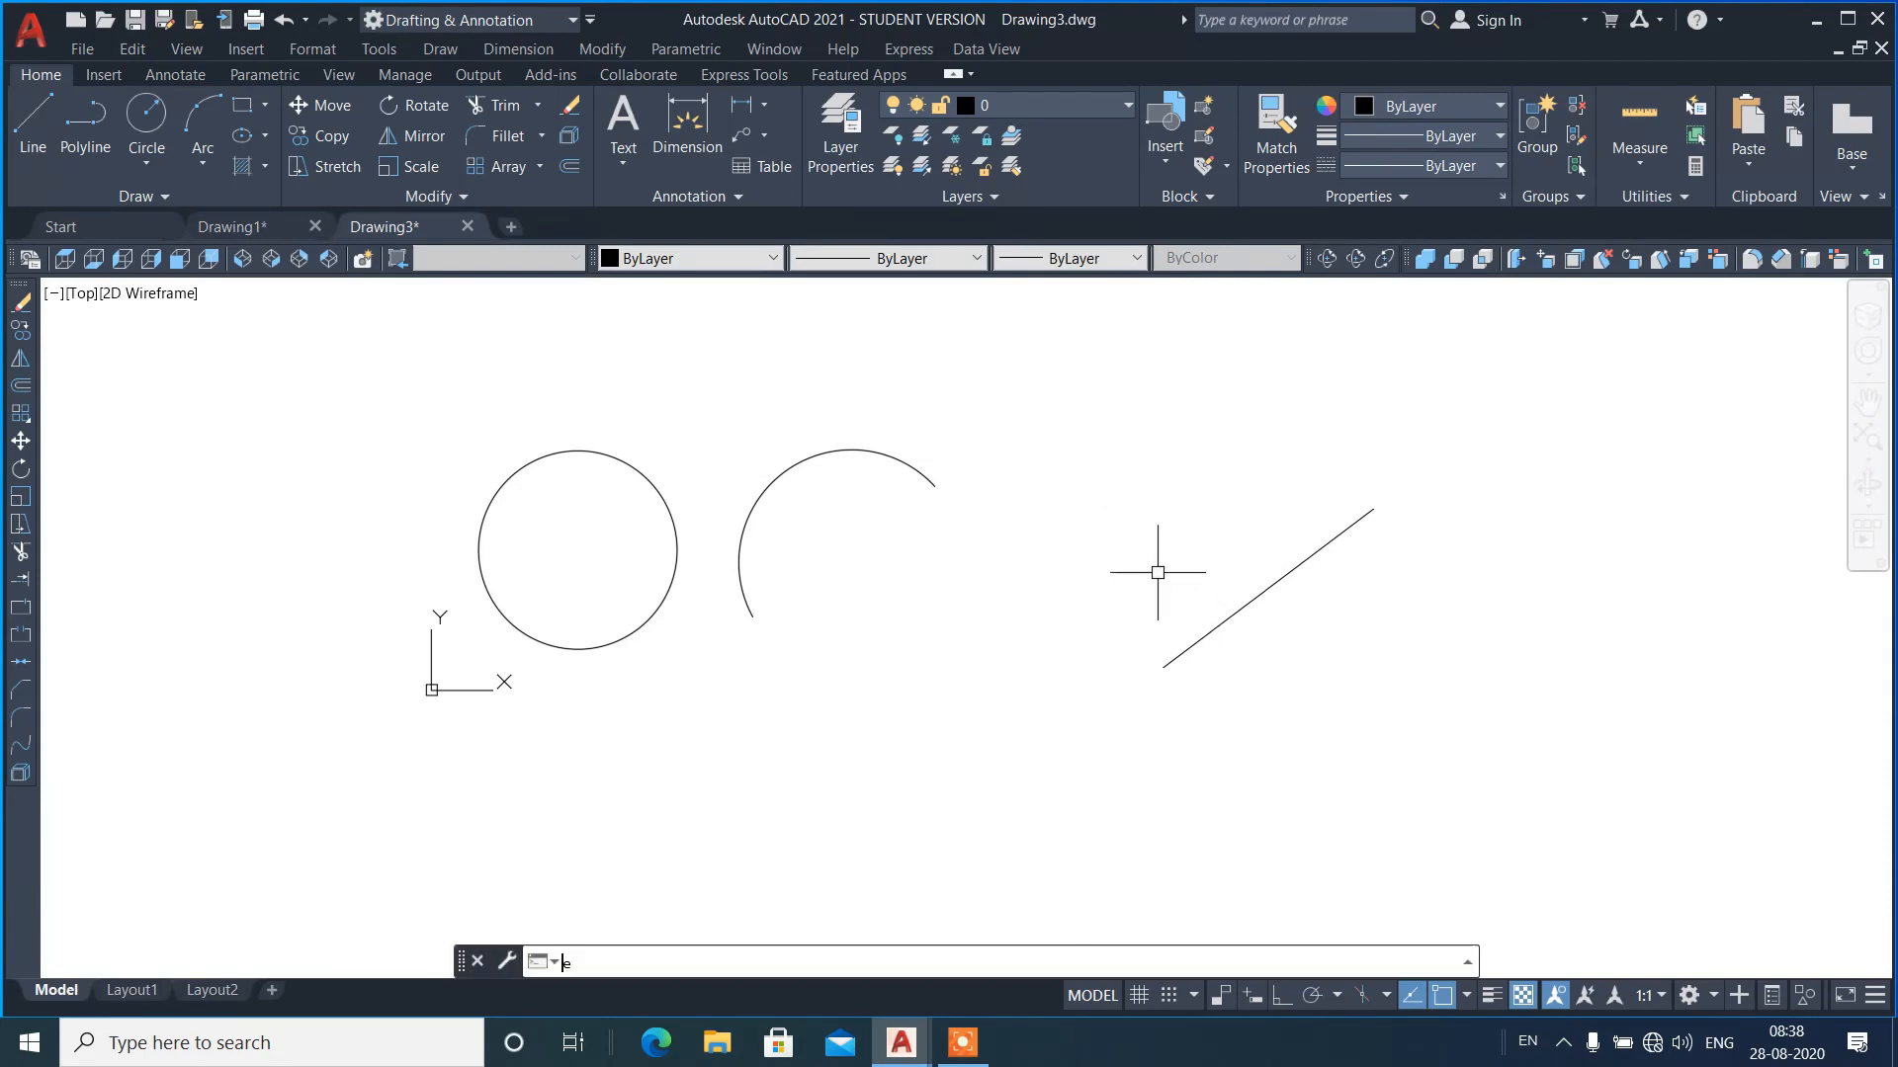
key(Return)
text(p)
key(Return)
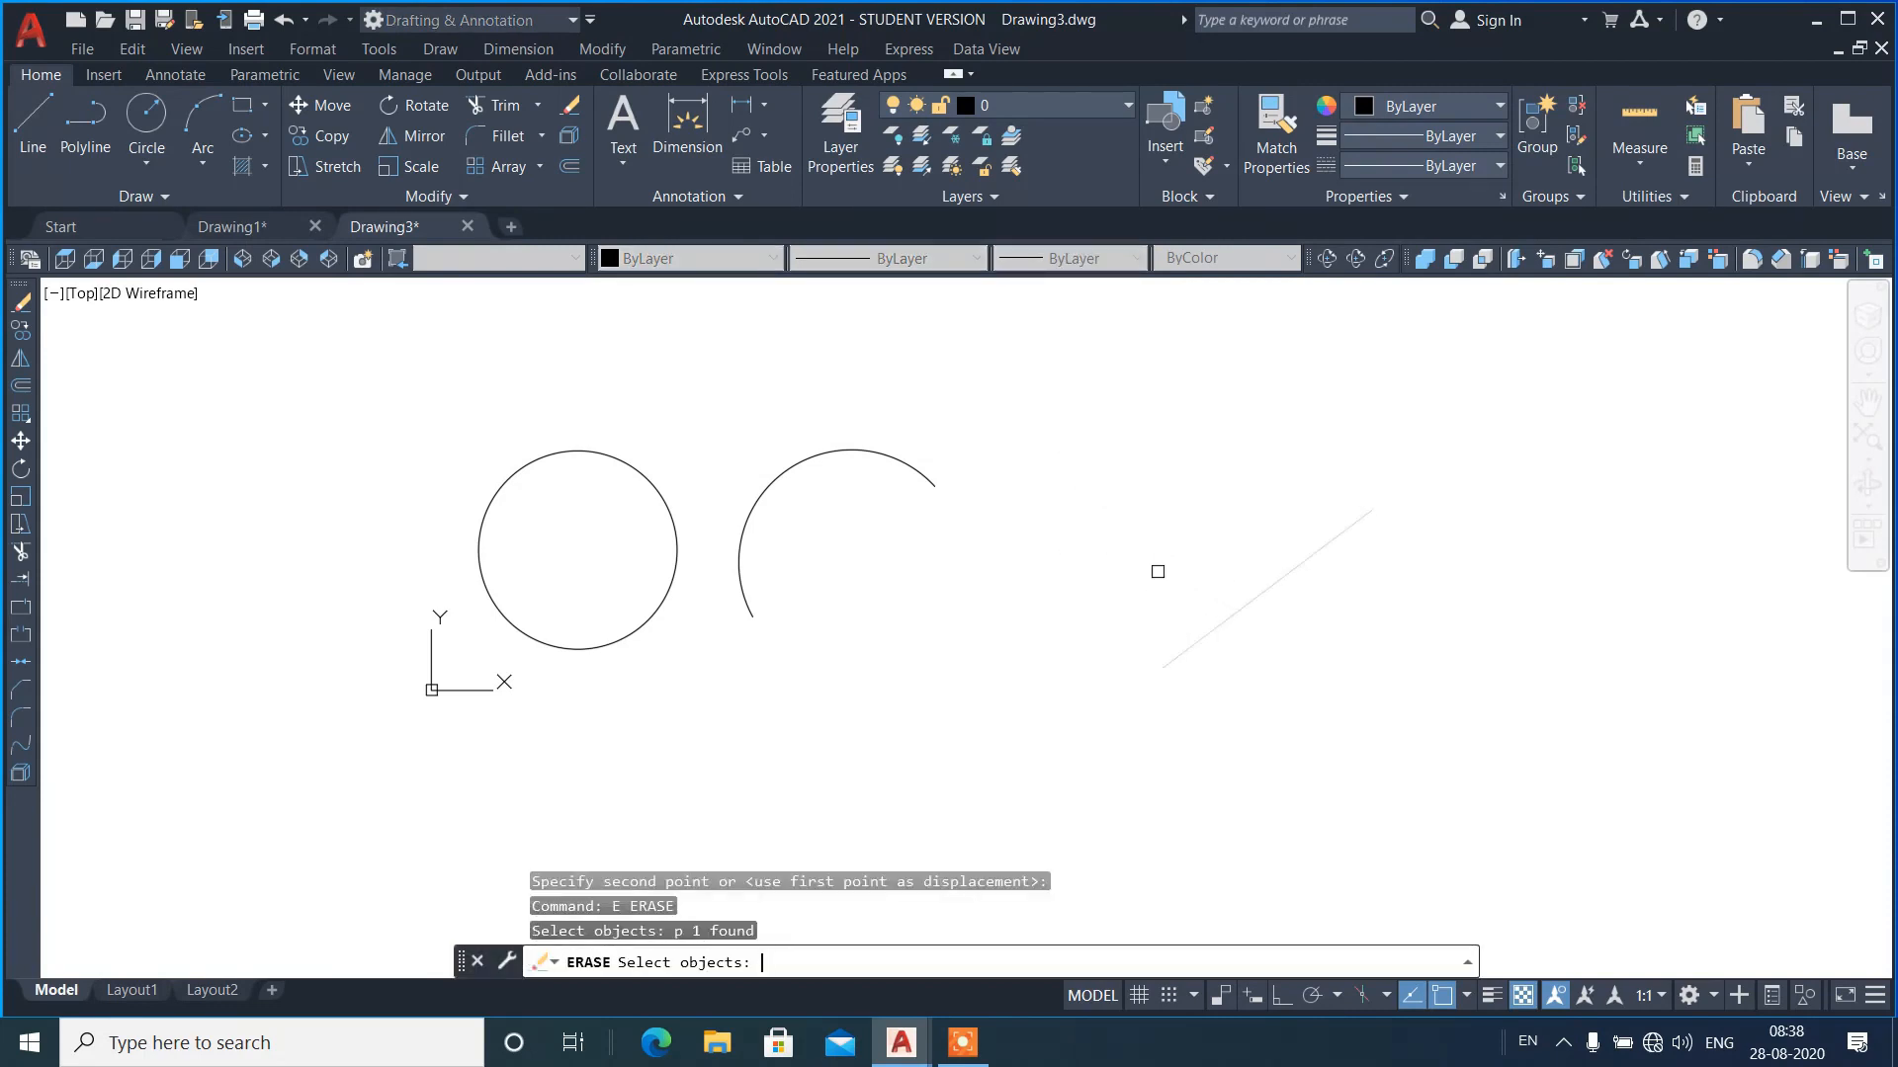
key(Return)
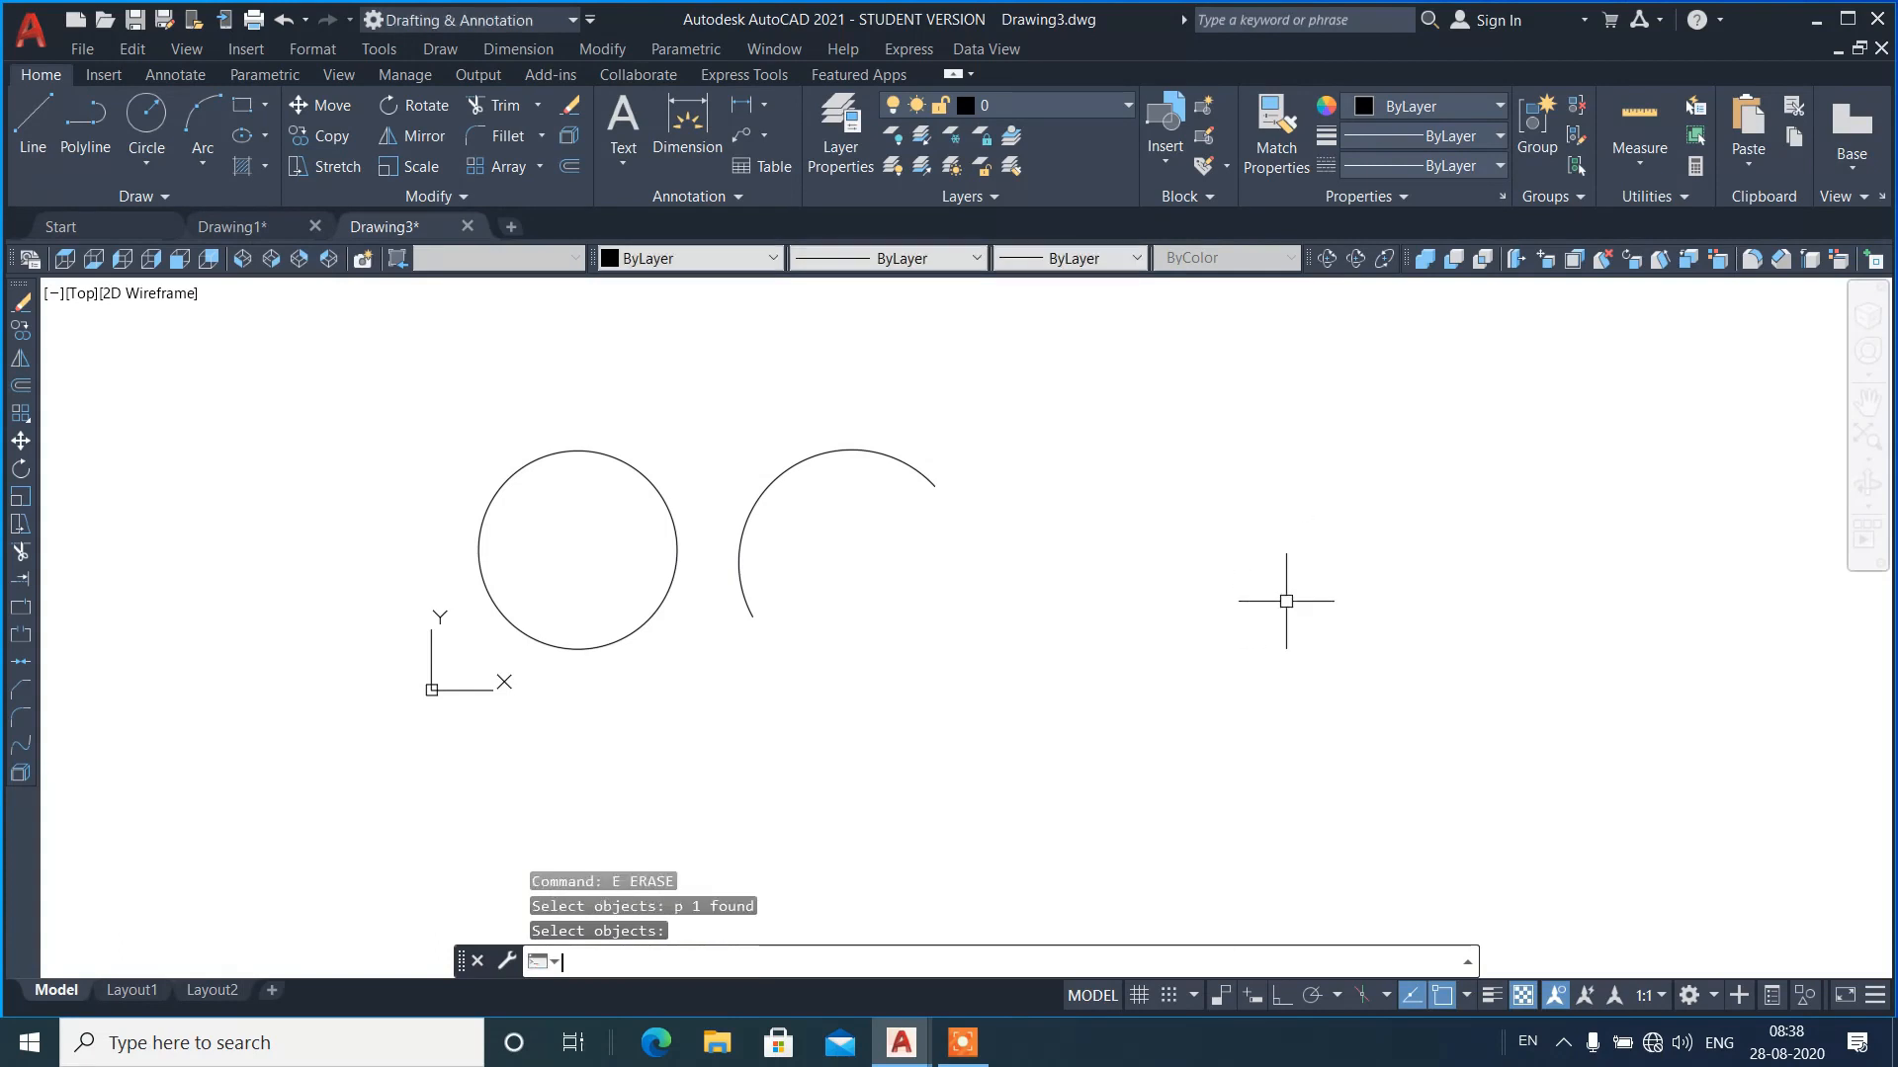
- Erase the remaining circle and arc with one crossing selection
scroll(581, 460, up, 4)
click(1195, 602)
click(704, 516)
text(e)
key(Return)
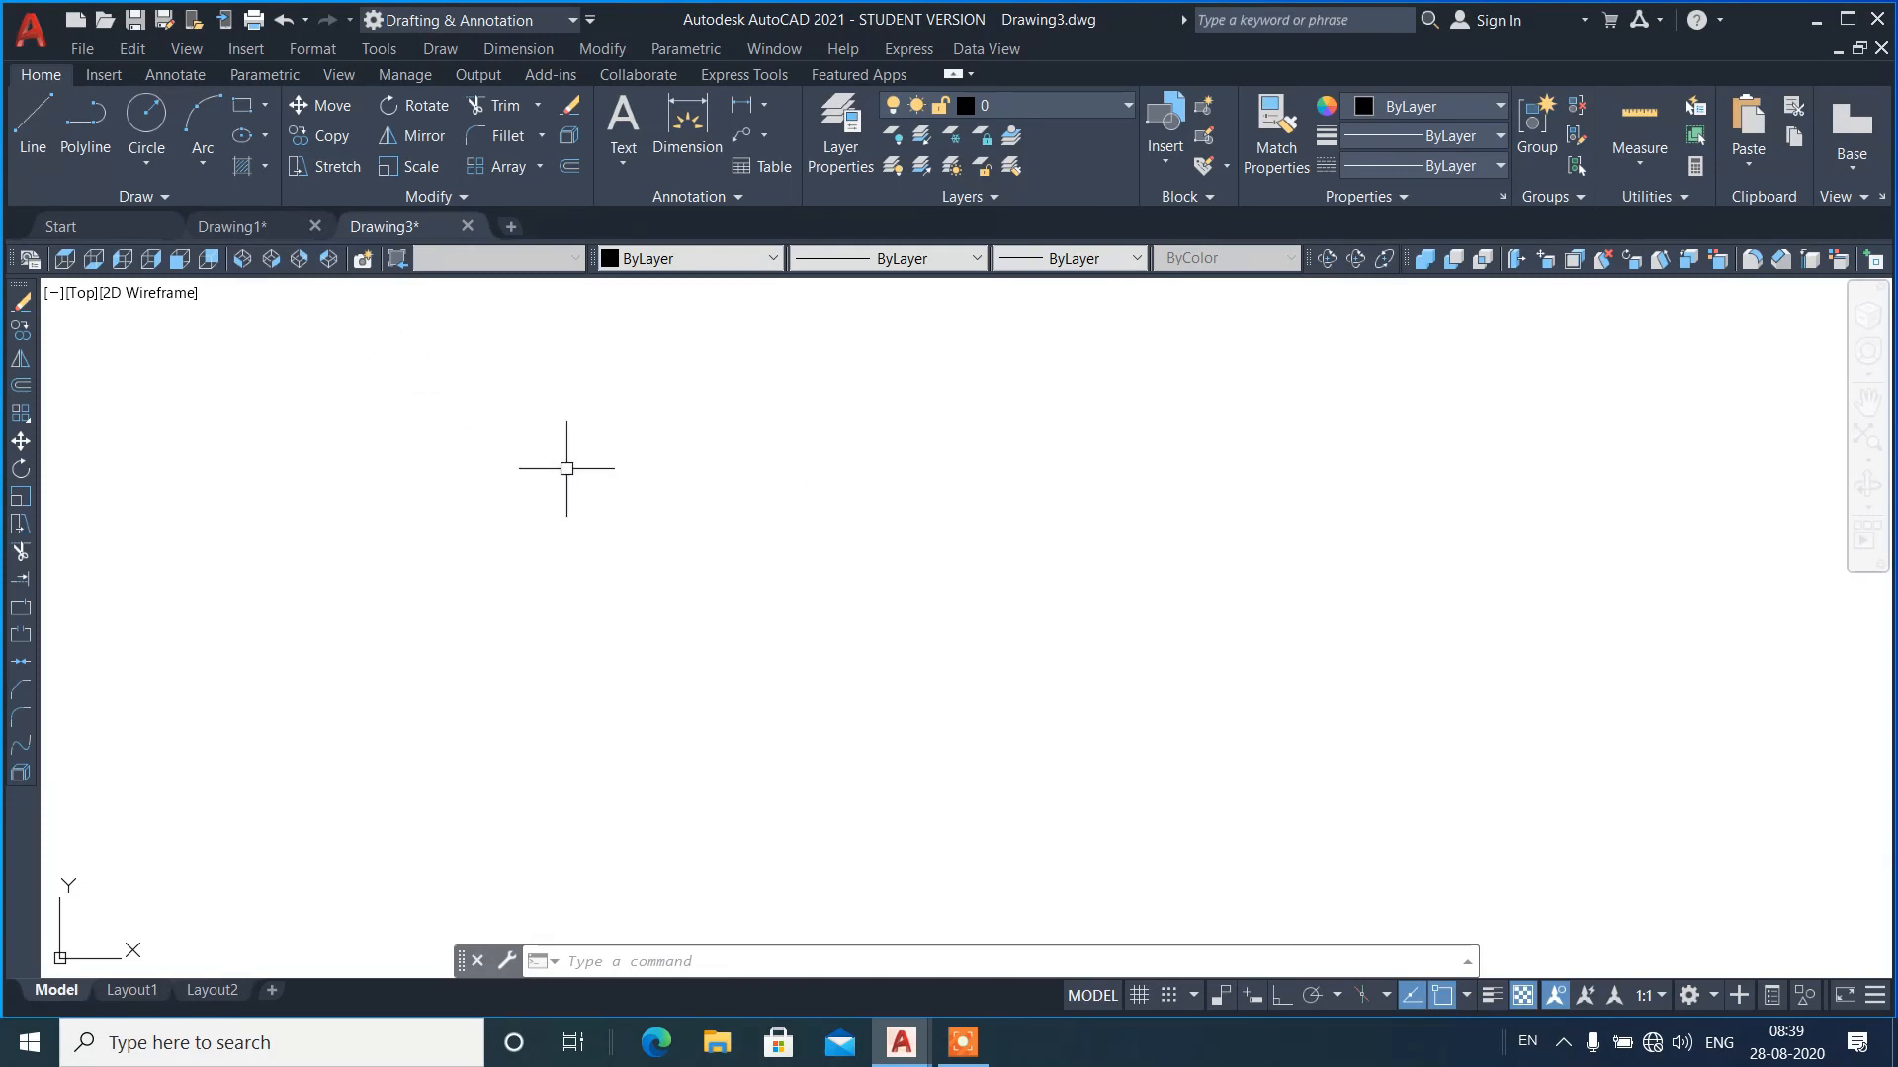
- Switch to Drawing1 and begin an Erase with the bottom-right square of the grid selected
click(253, 229)
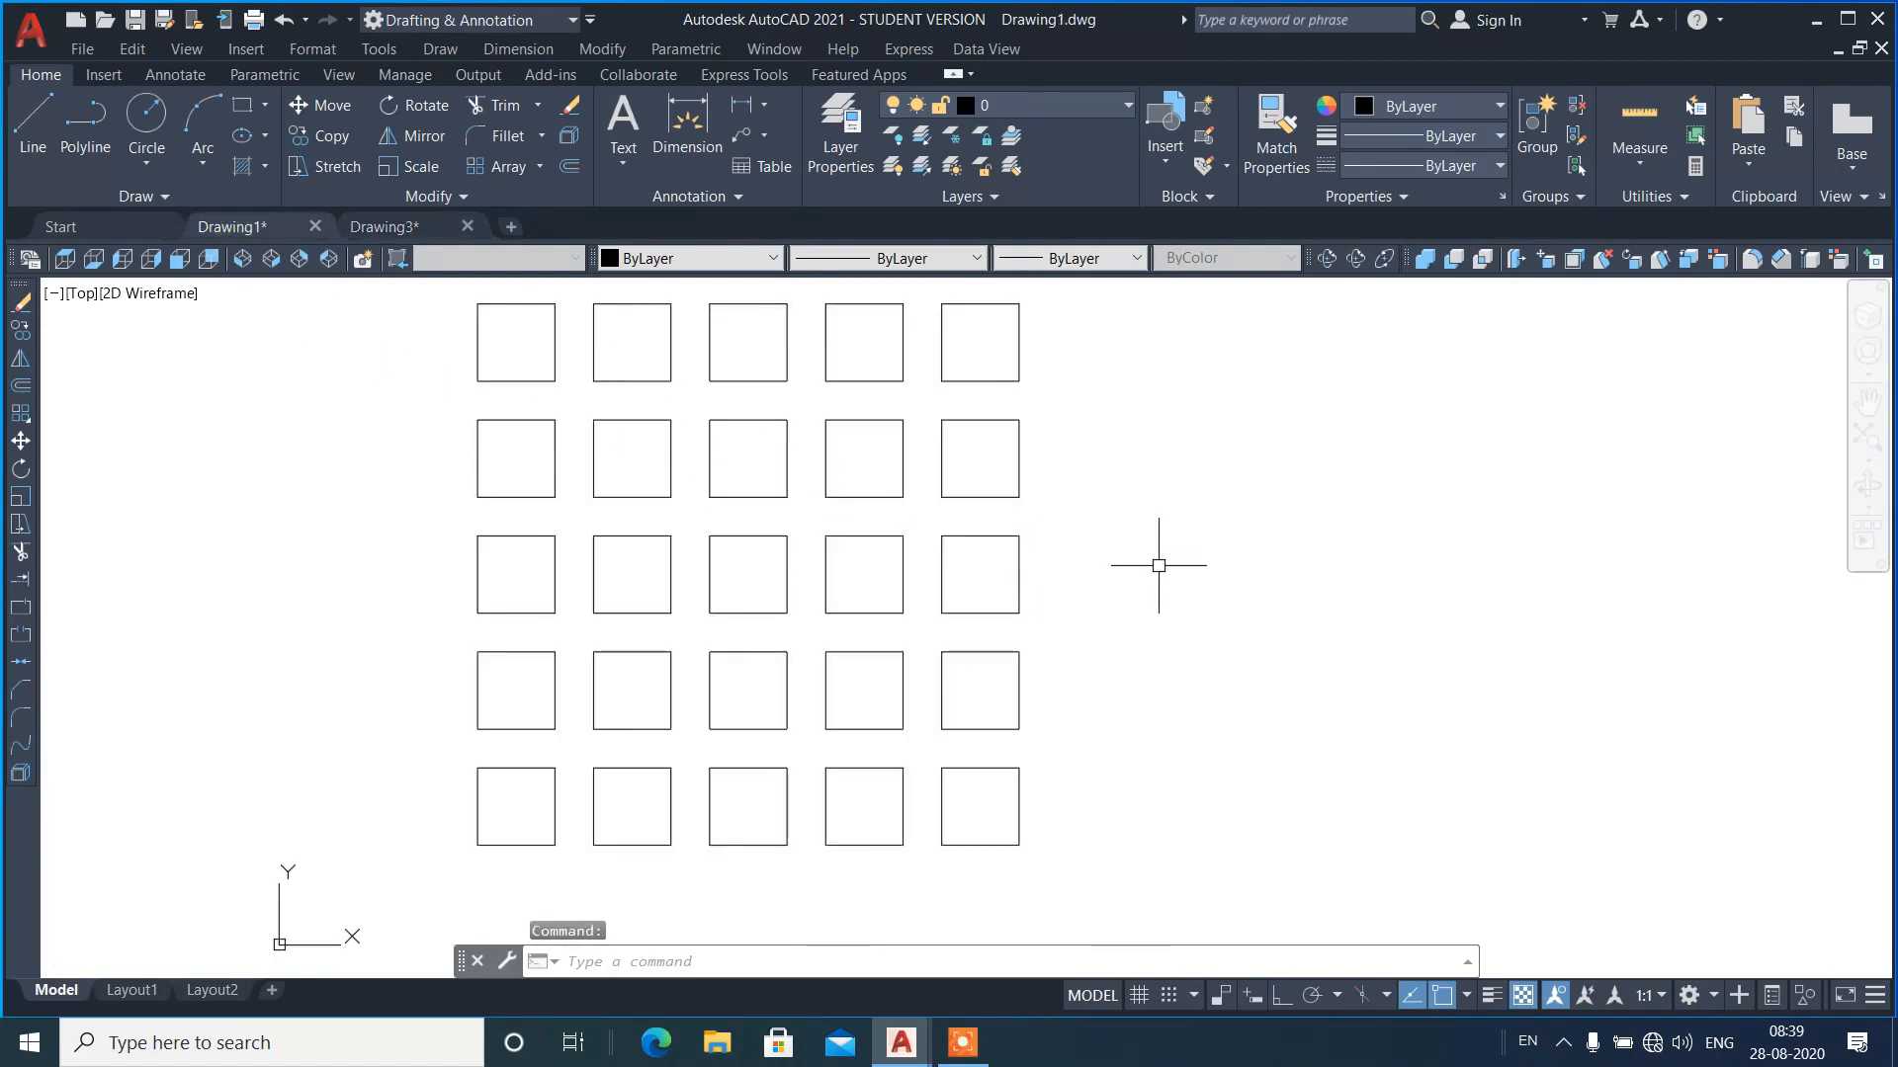
text(e)
key(Return)
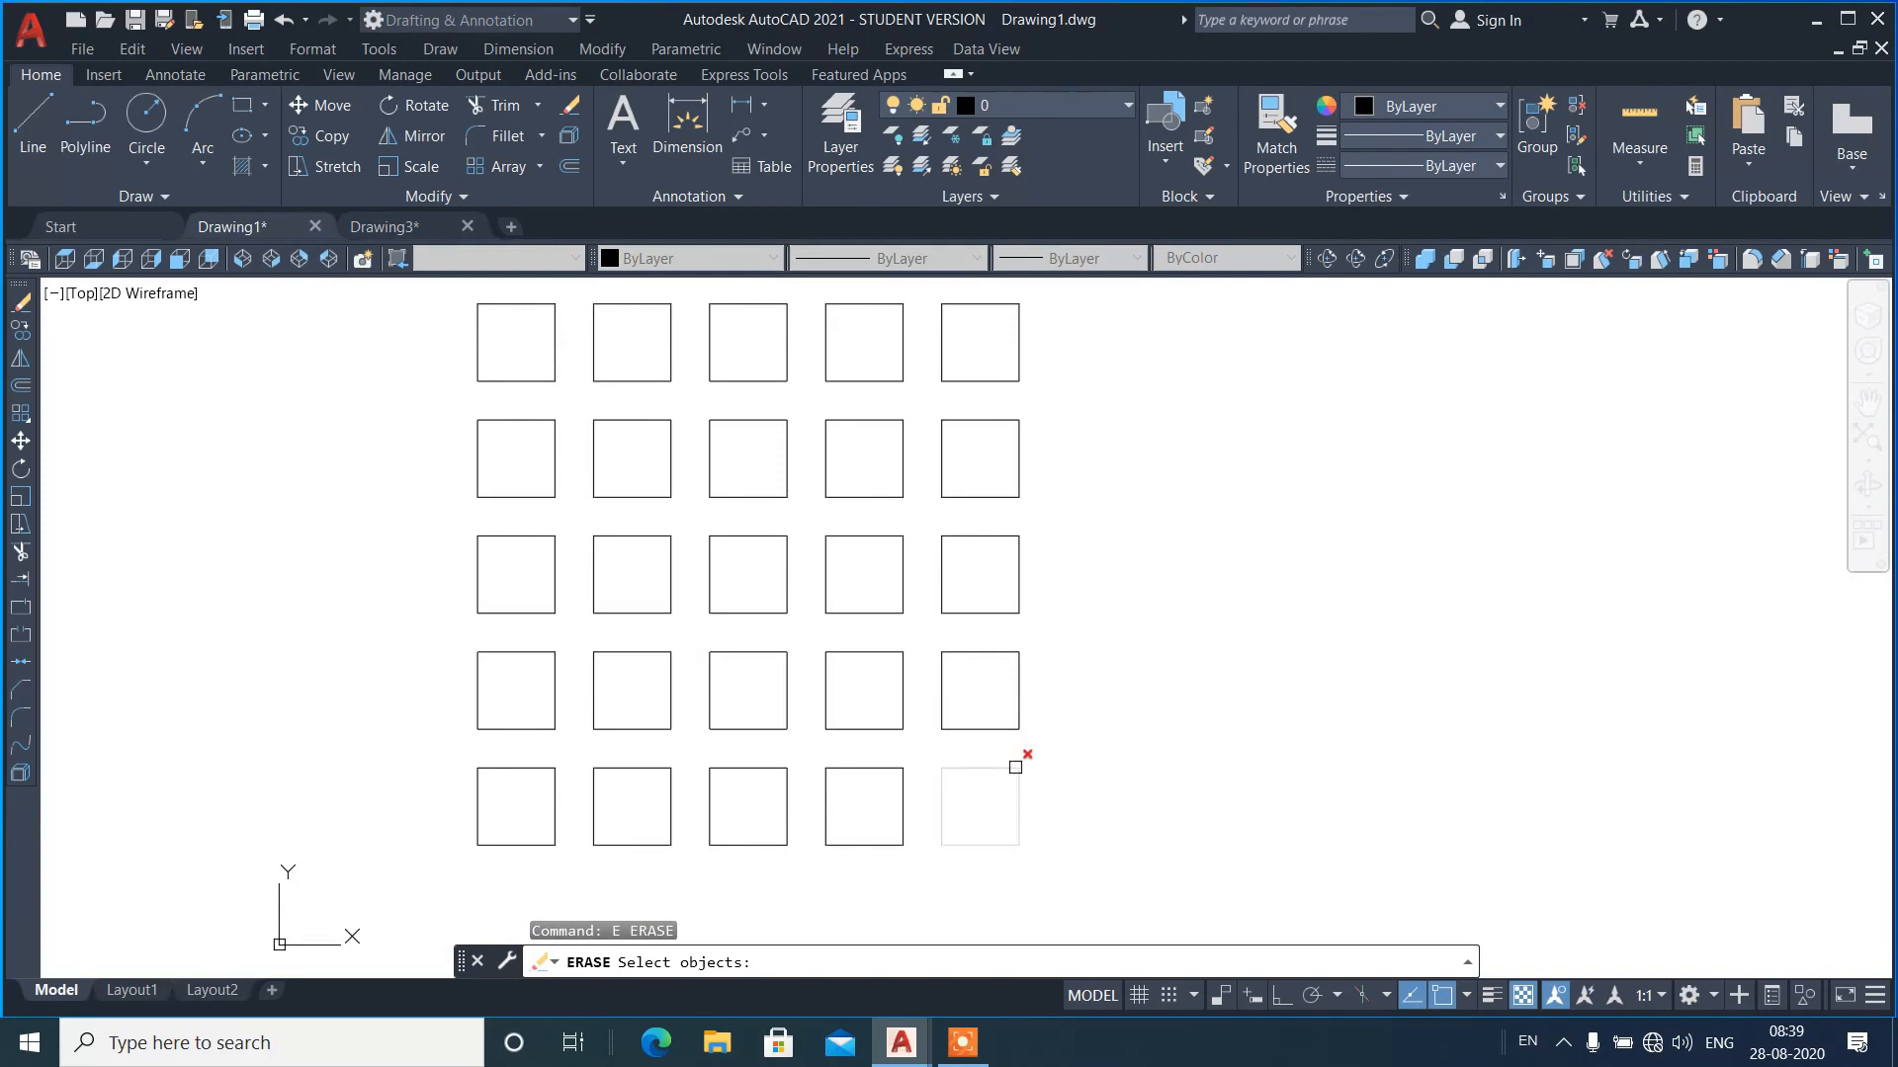
click(1015, 769)
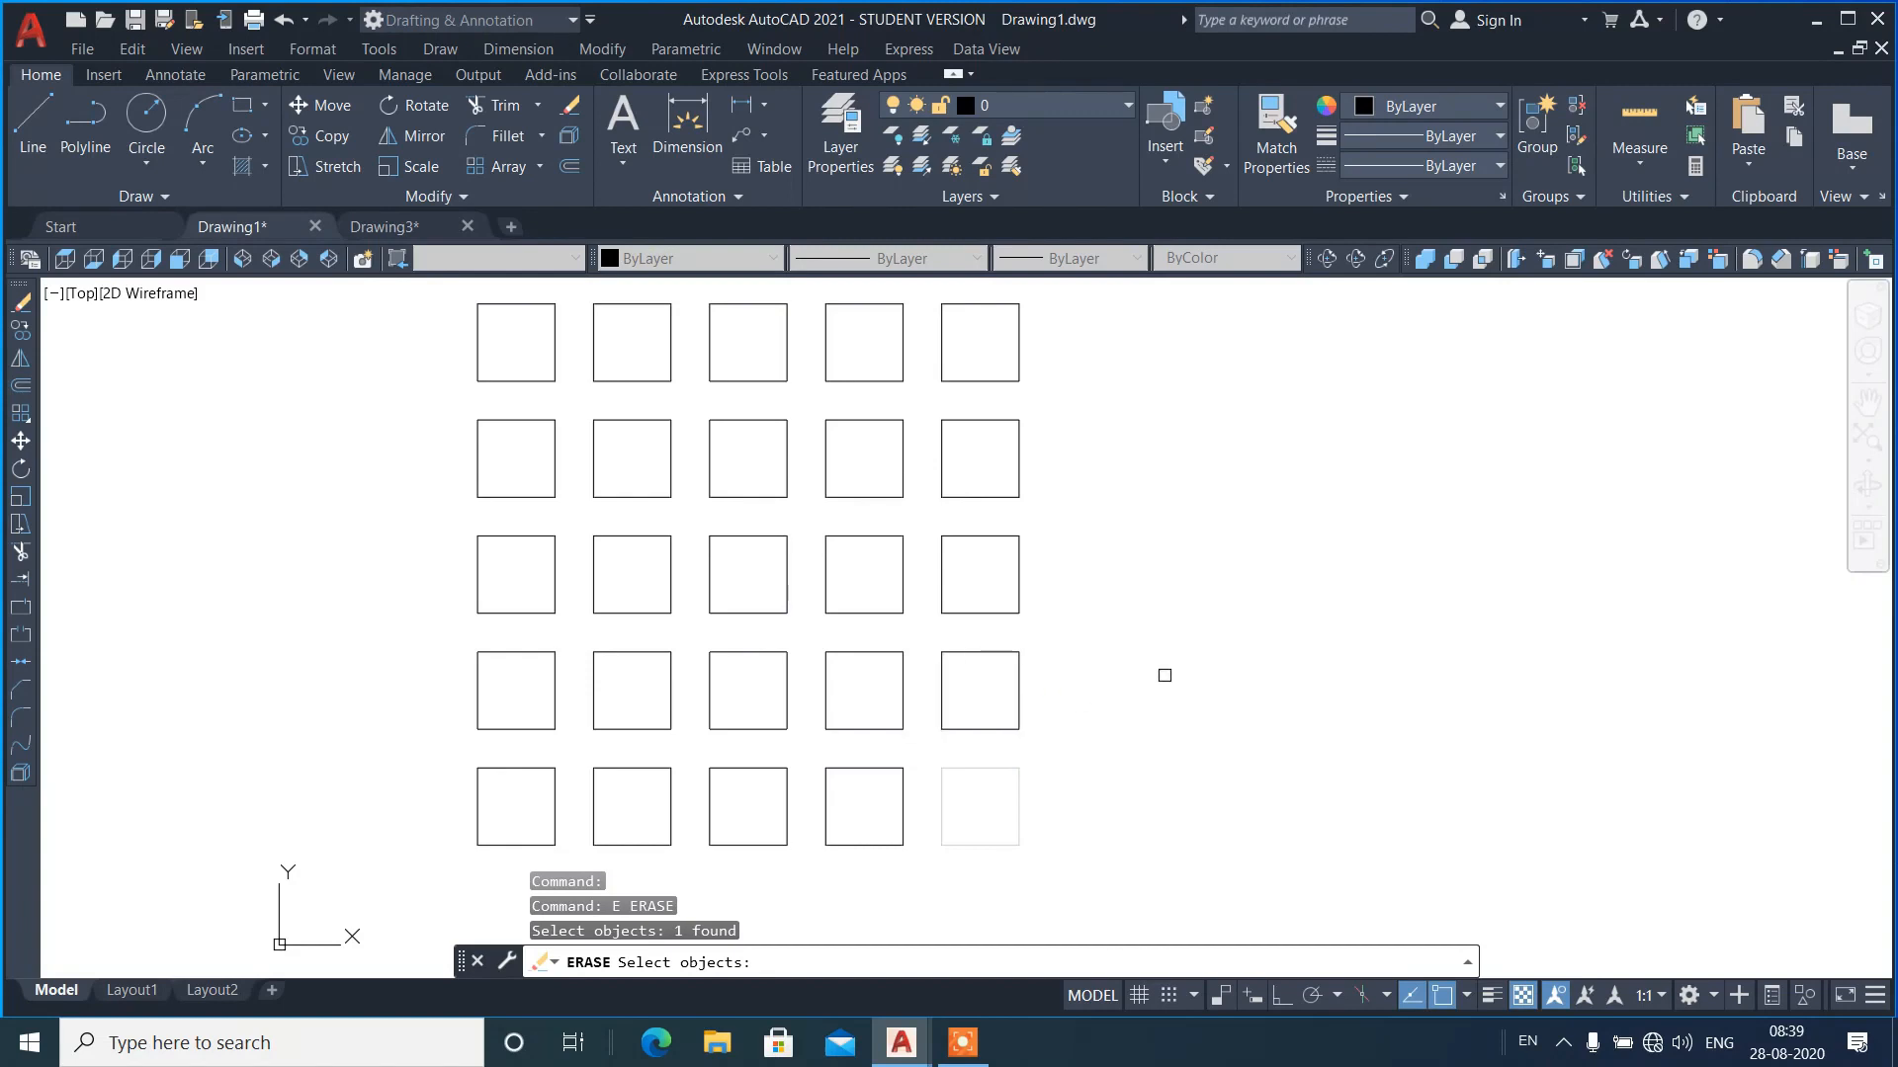
- Add the other squares of the grid's bottom two rows to the Erase selection using the A add option
text(a)
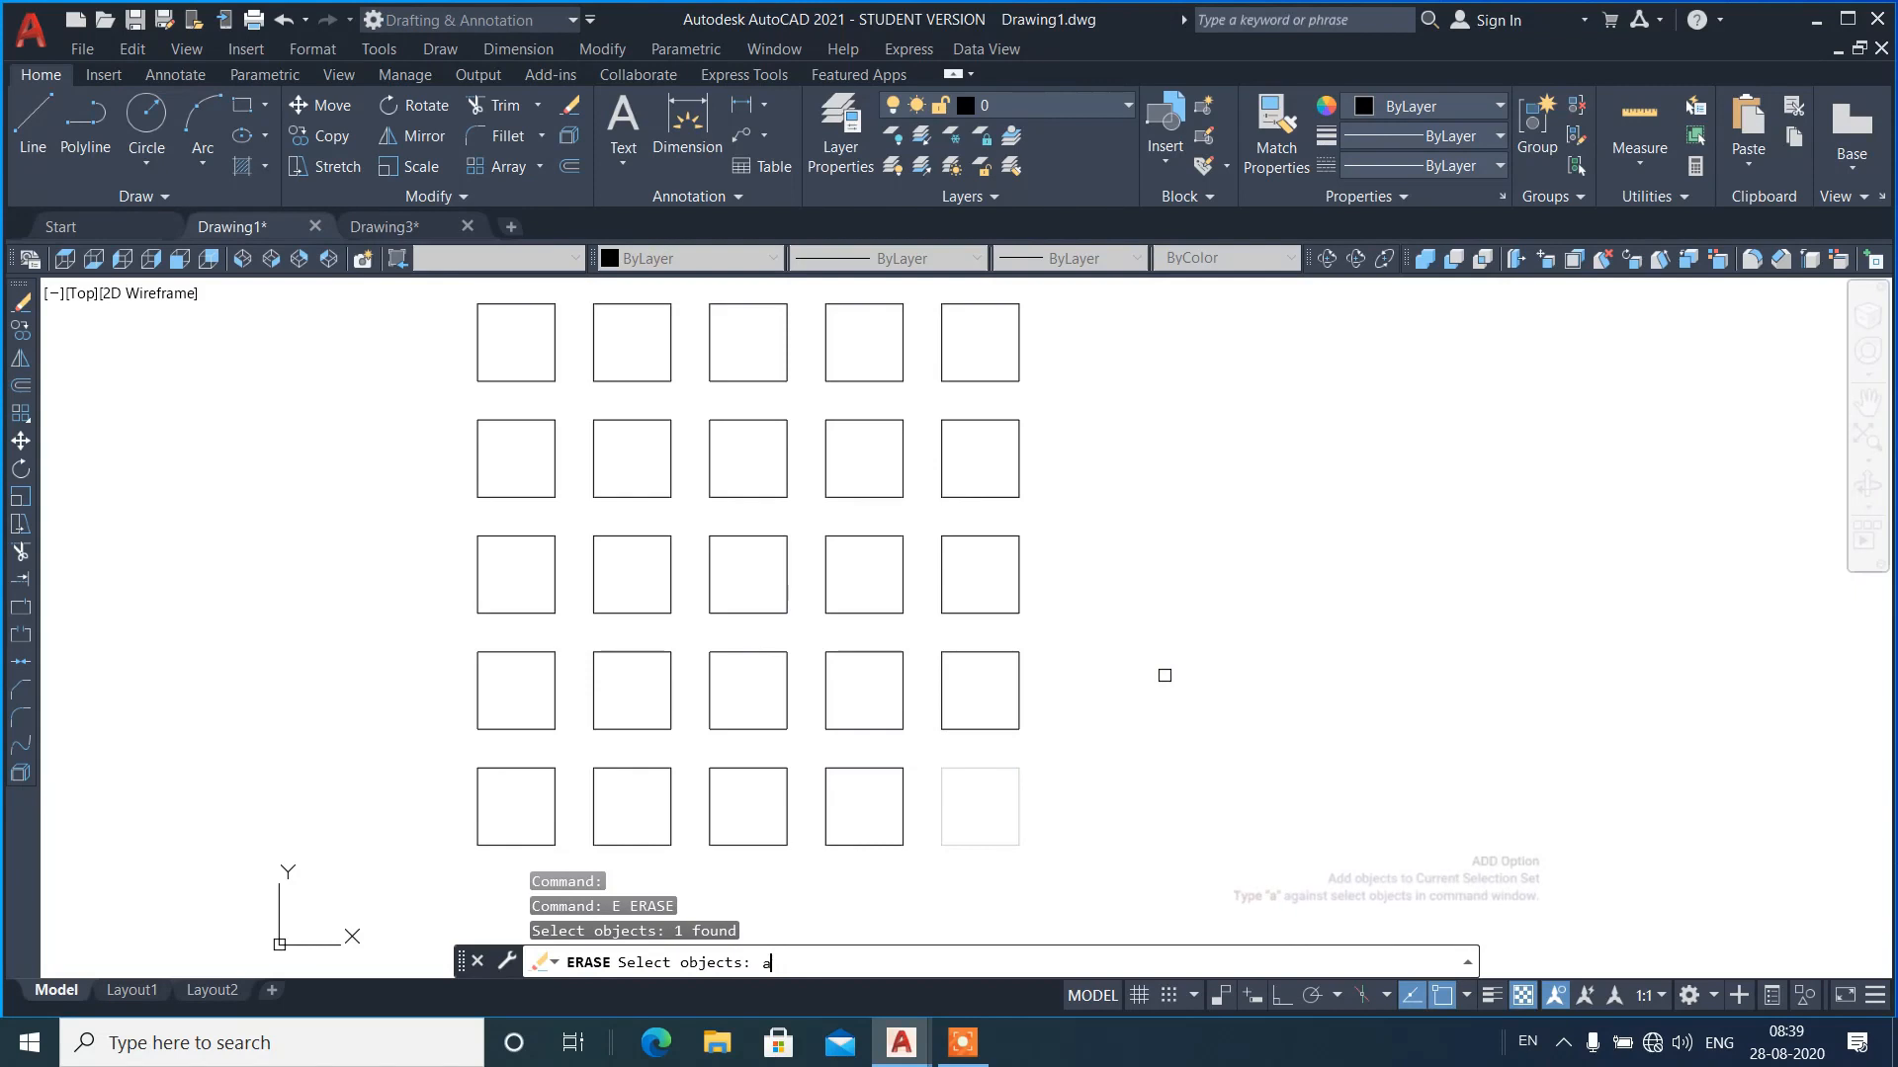
key(Return)
click(939, 719)
click(901, 767)
click(873, 727)
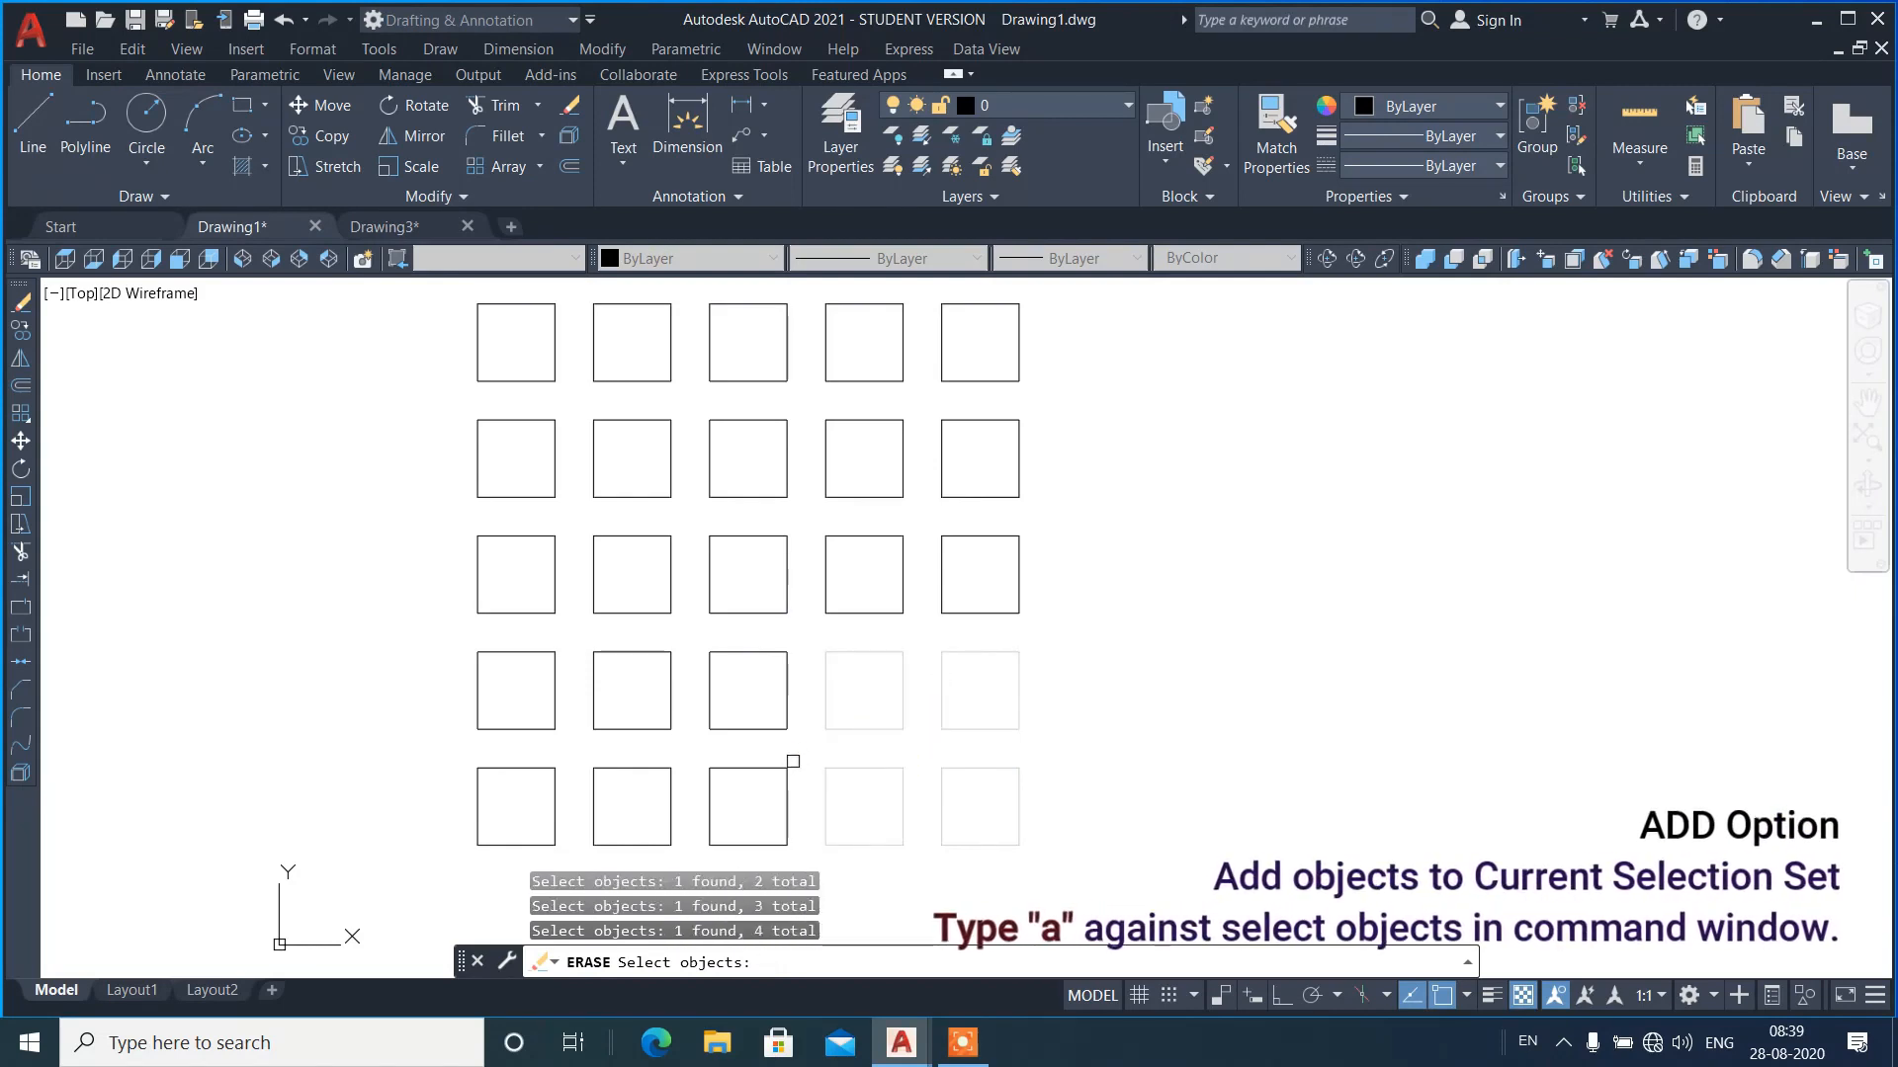
click(764, 730)
click(660, 765)
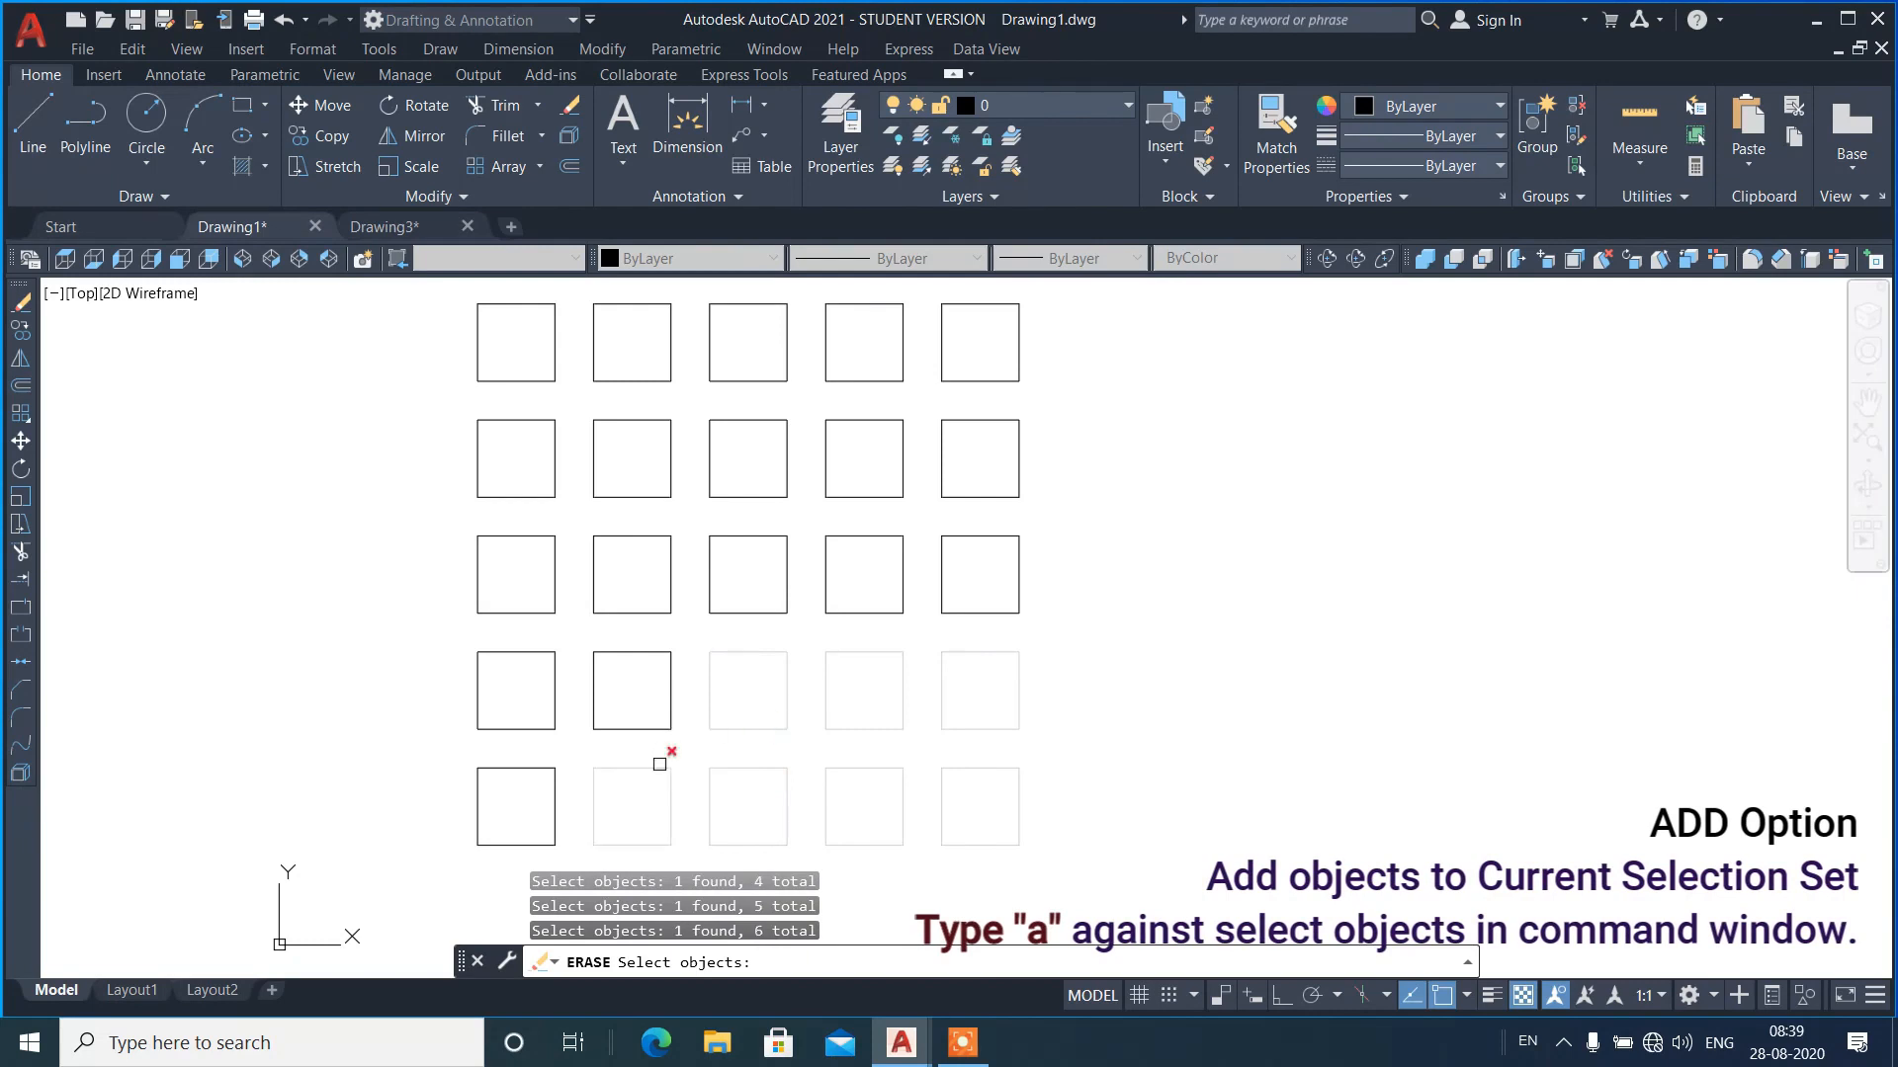
click(654, 729)
click(560, 768)
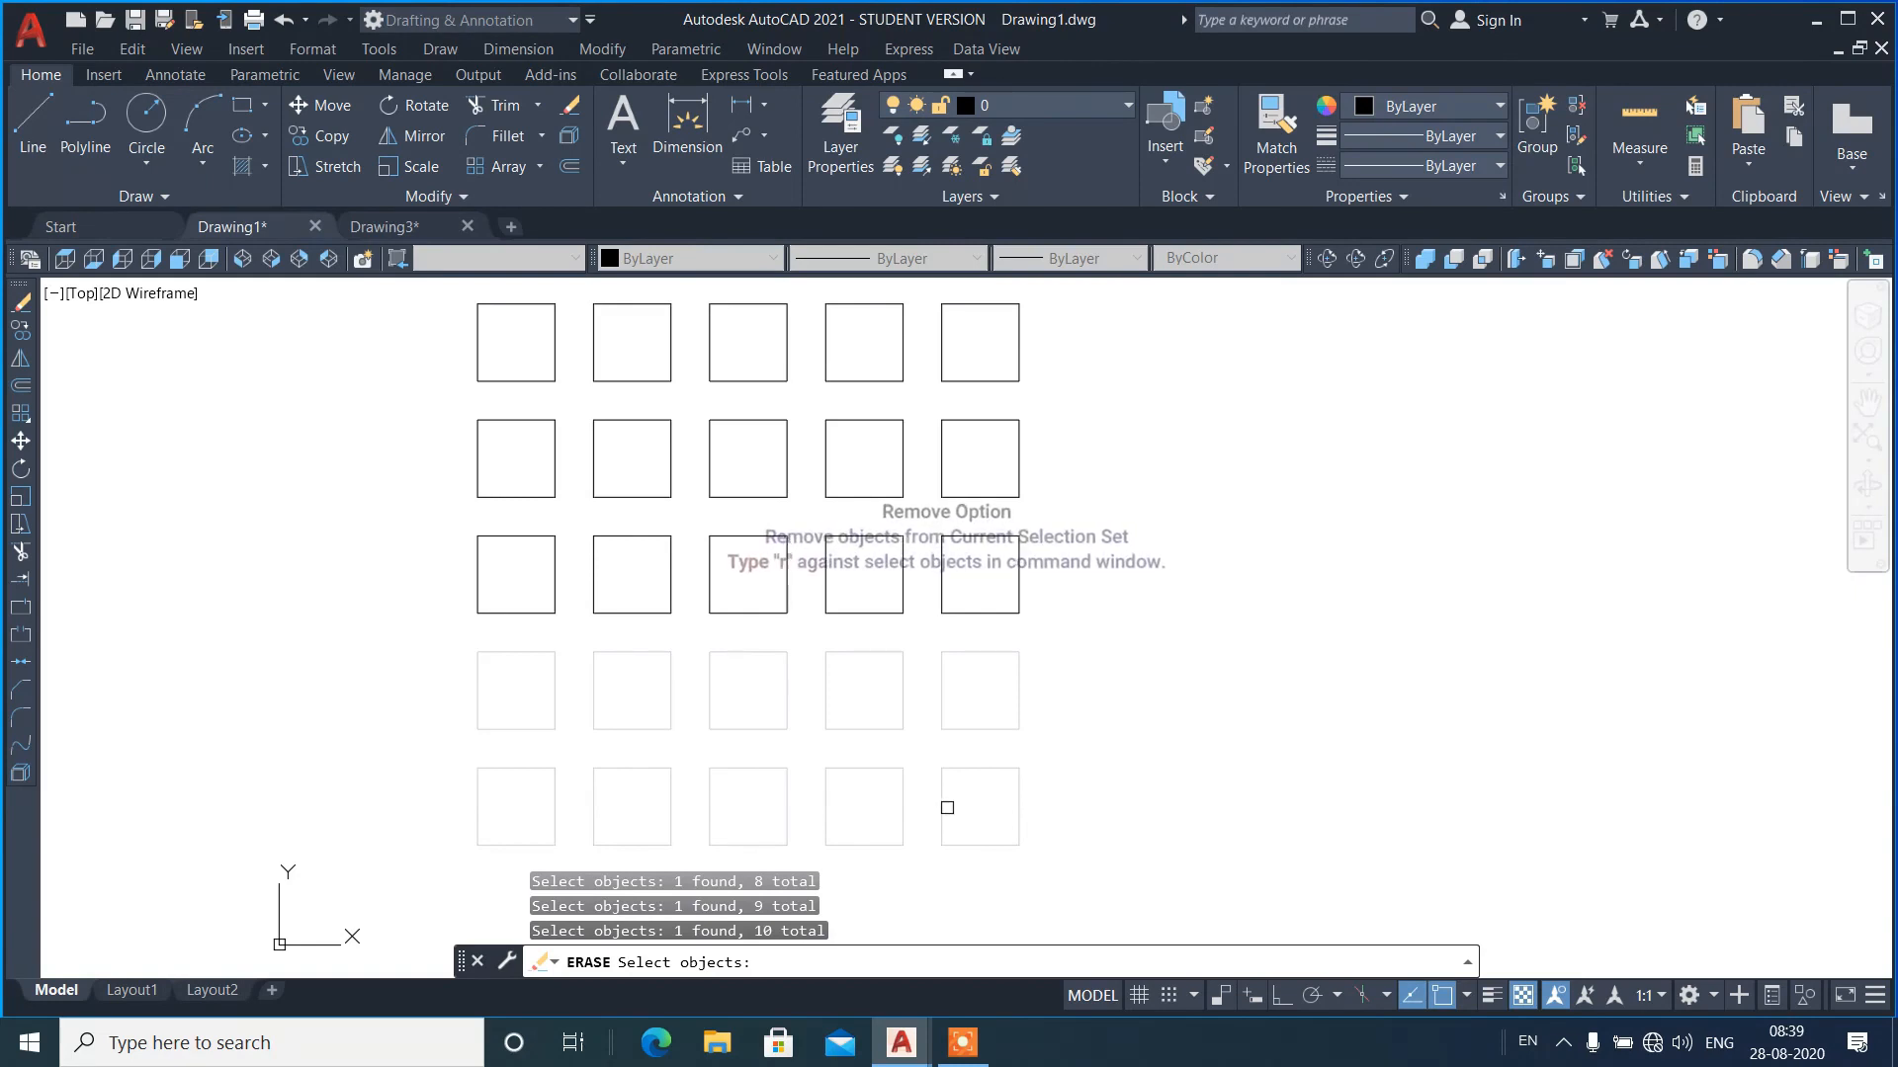
- Take five alternating squares out of the Erase selection with the R remove option and erase the remaining selected squares
text(r)
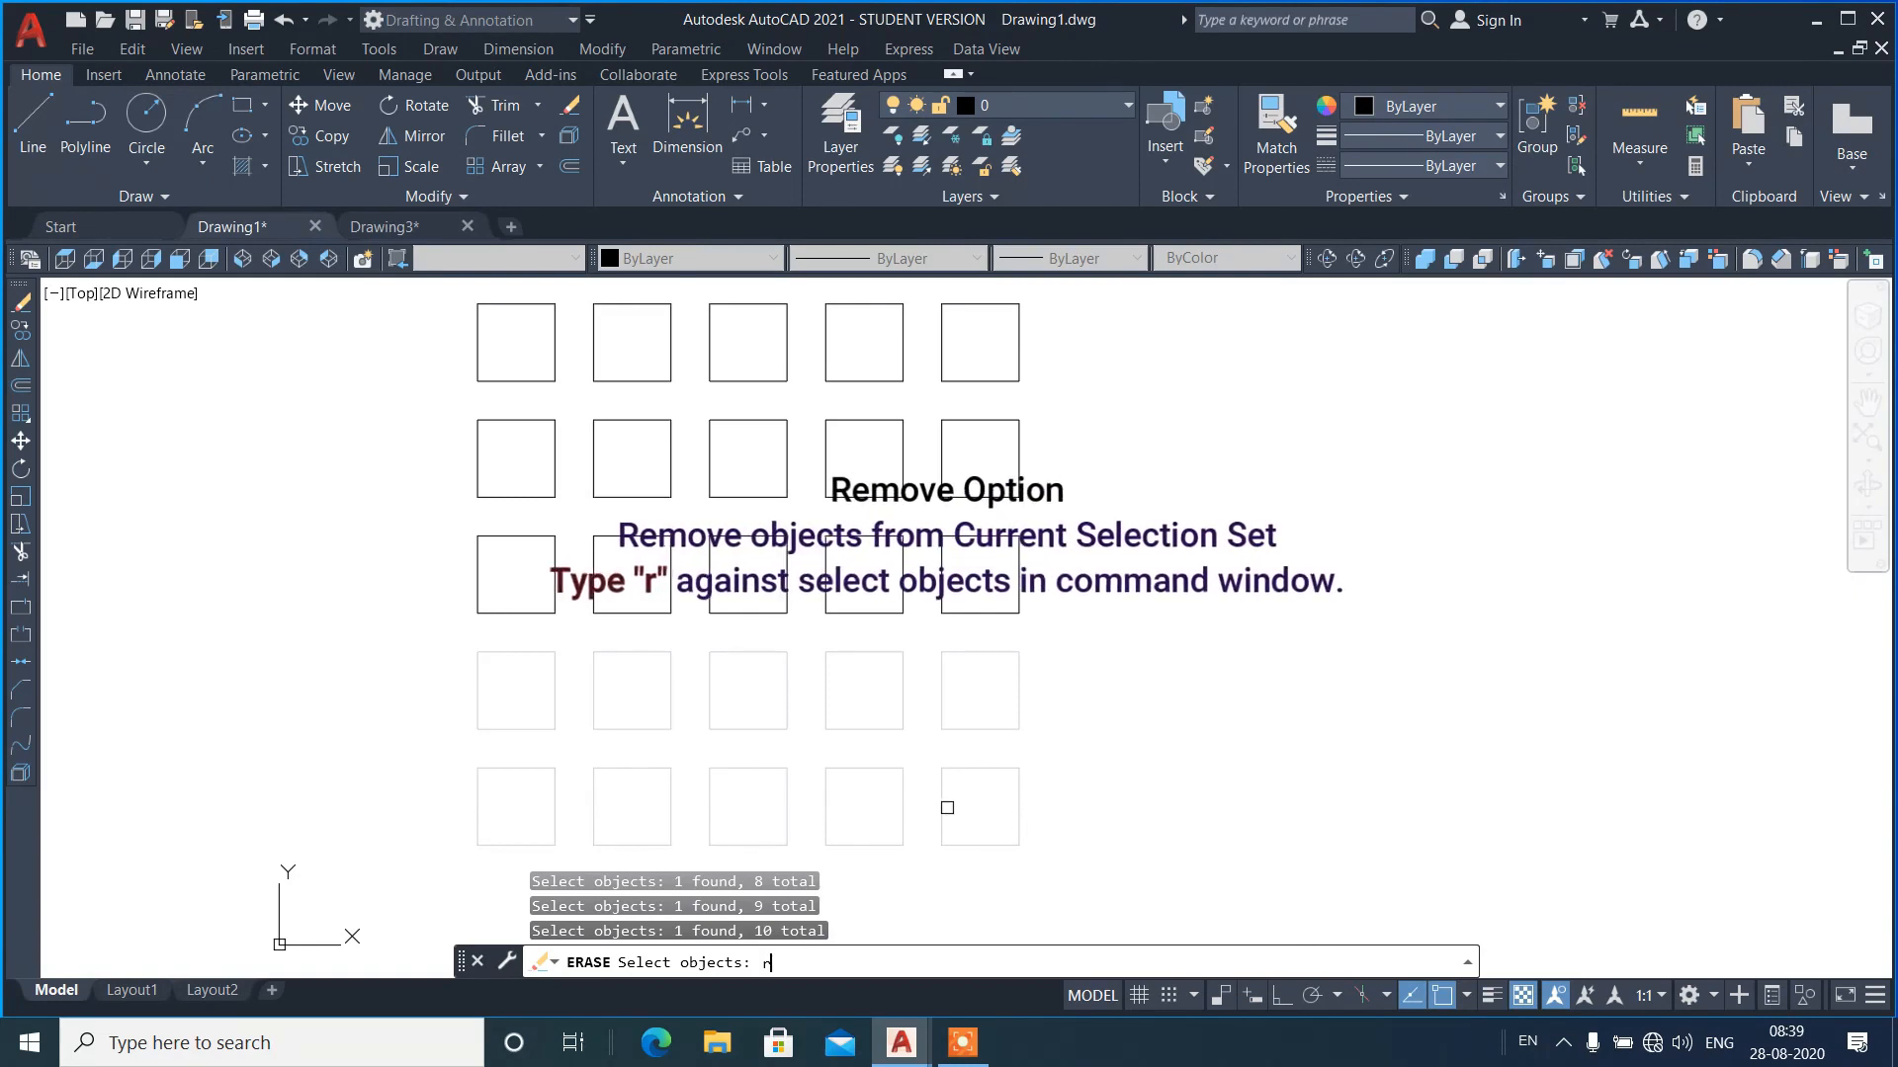
key(Return)
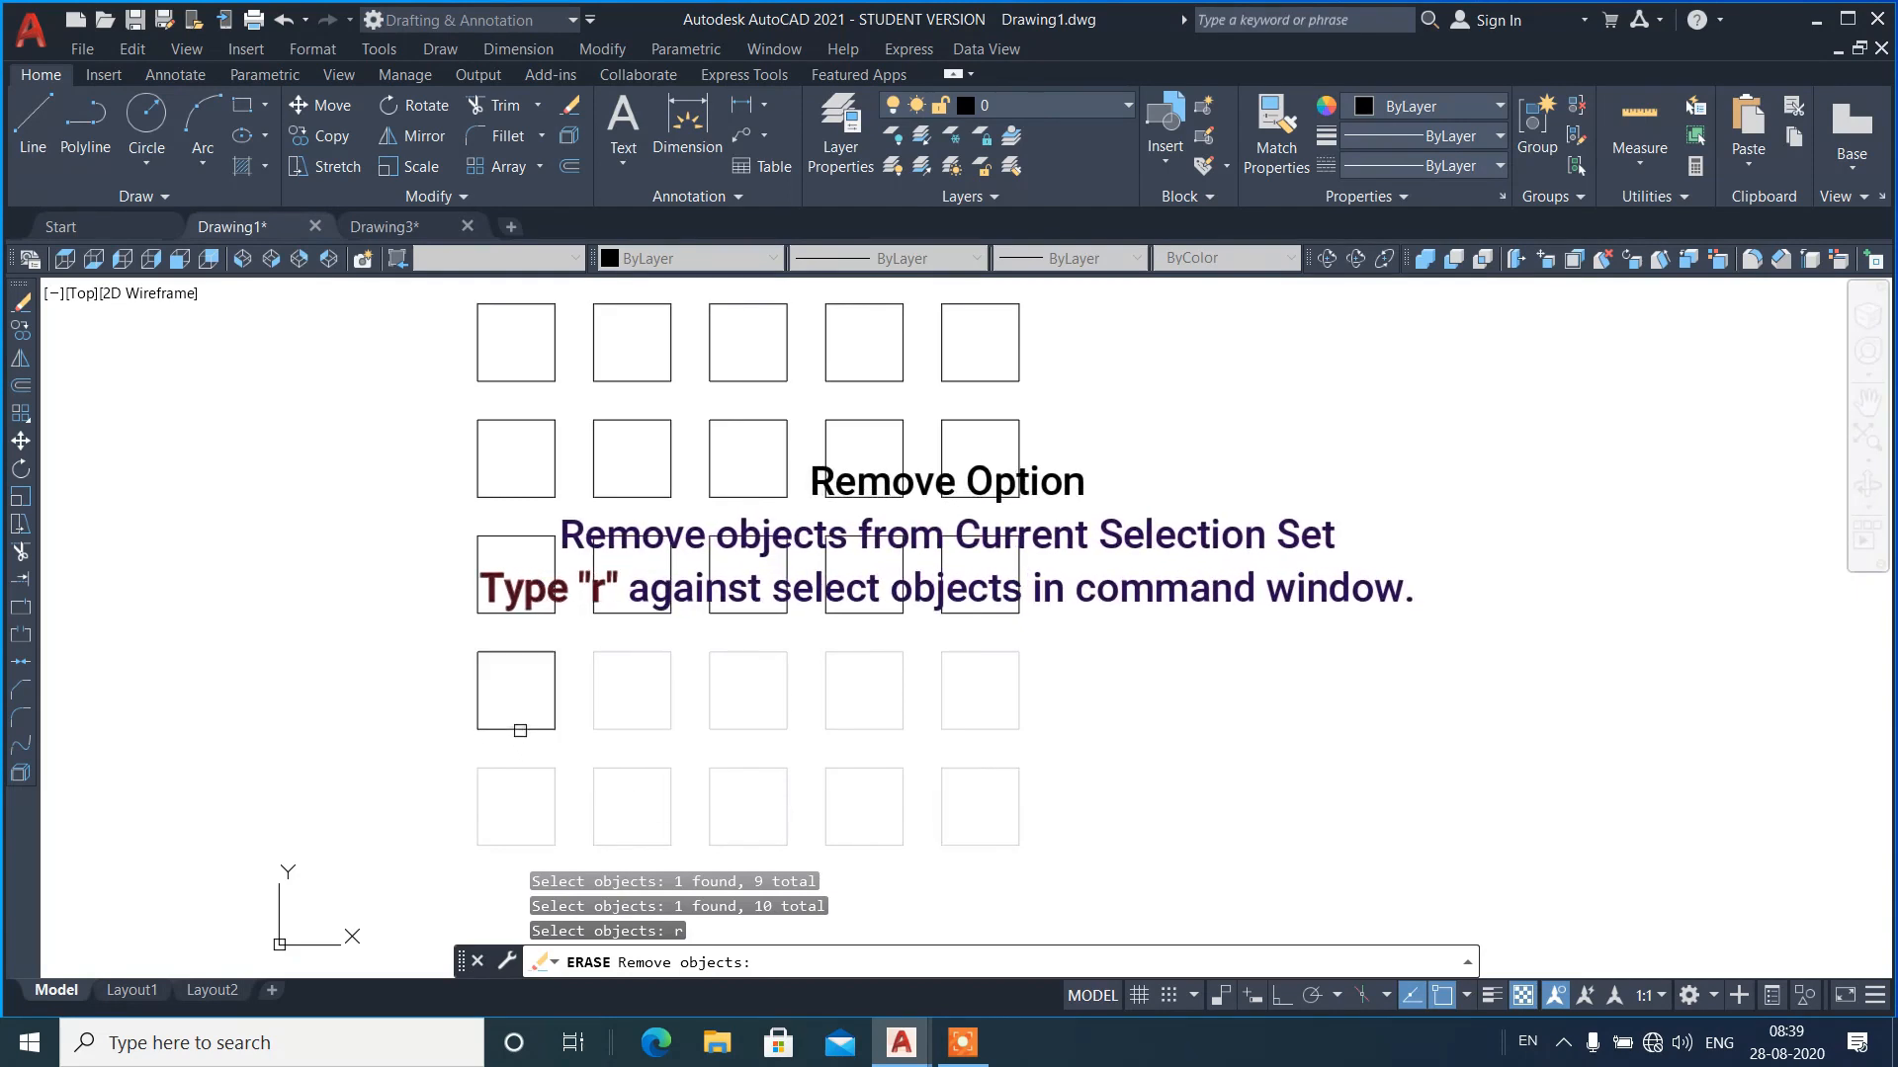
click(520, 731)
click(597, 781)
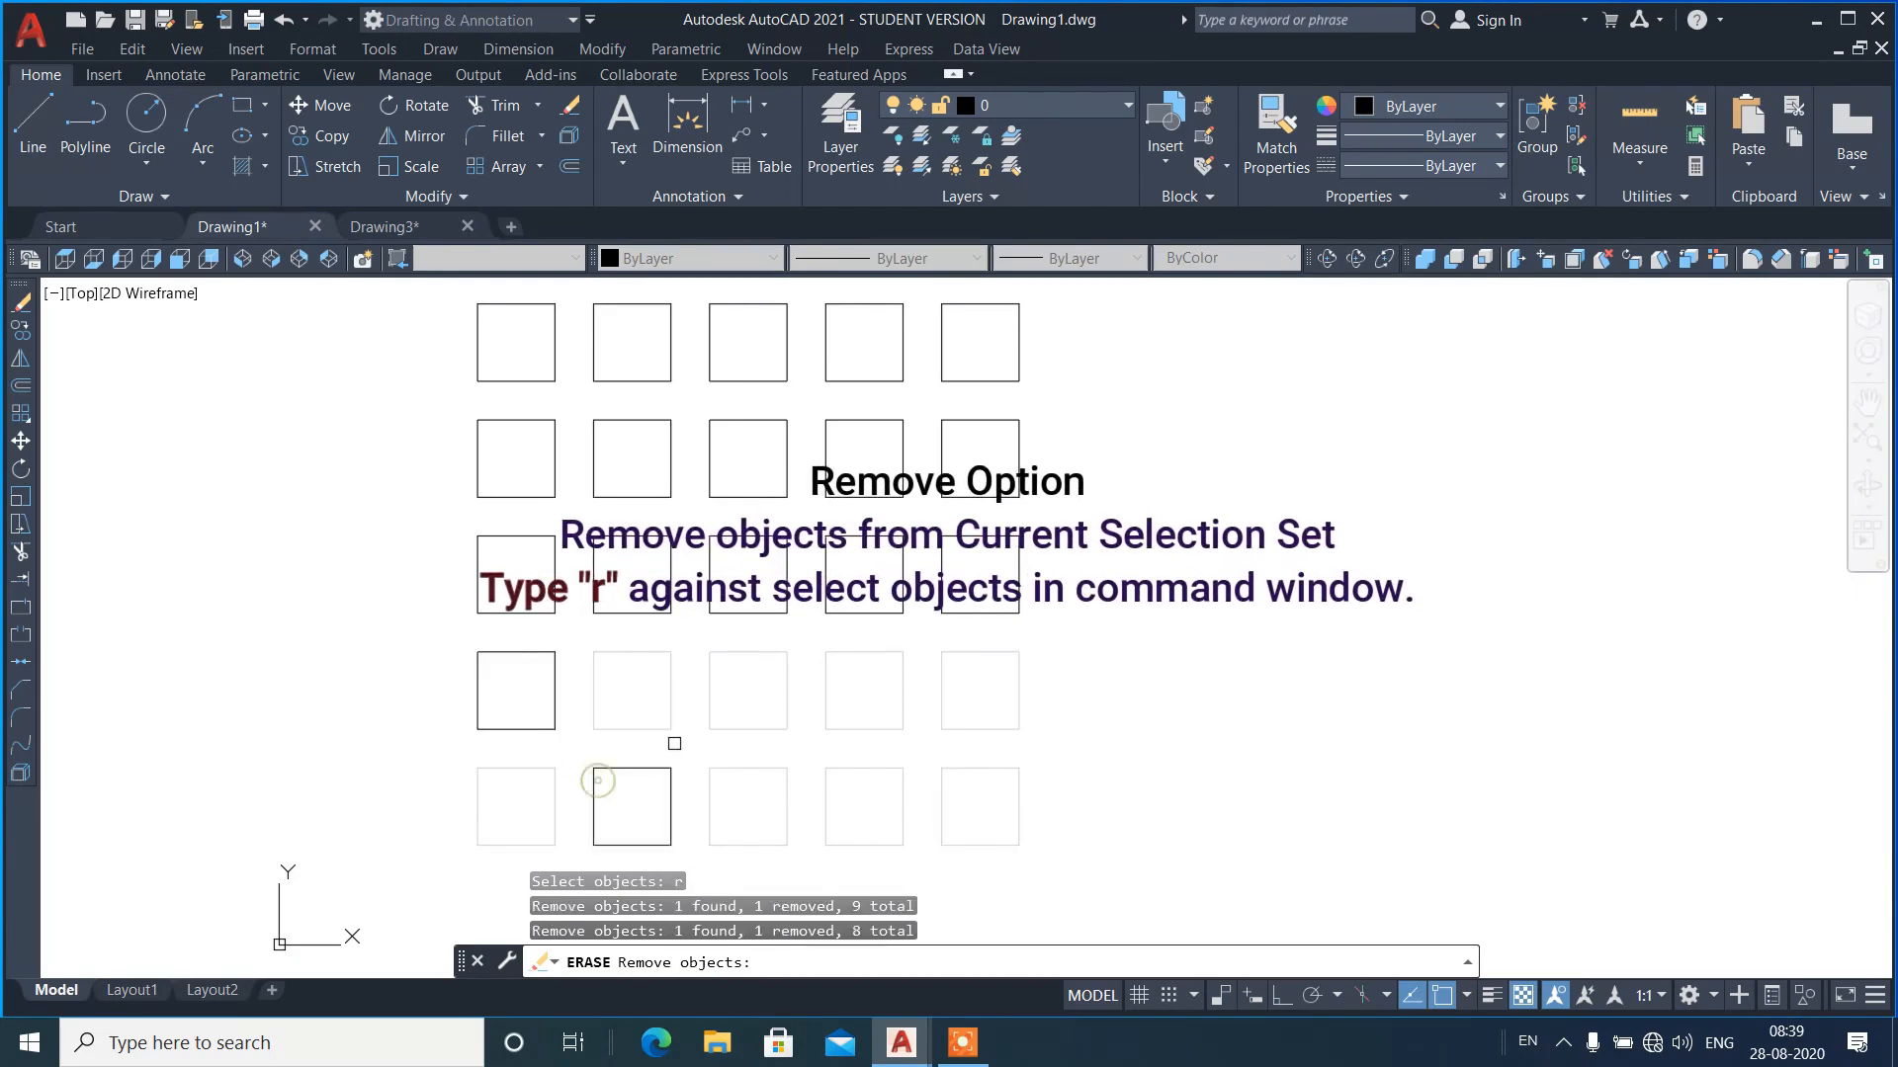
click(702, 728)
click(836, 767)
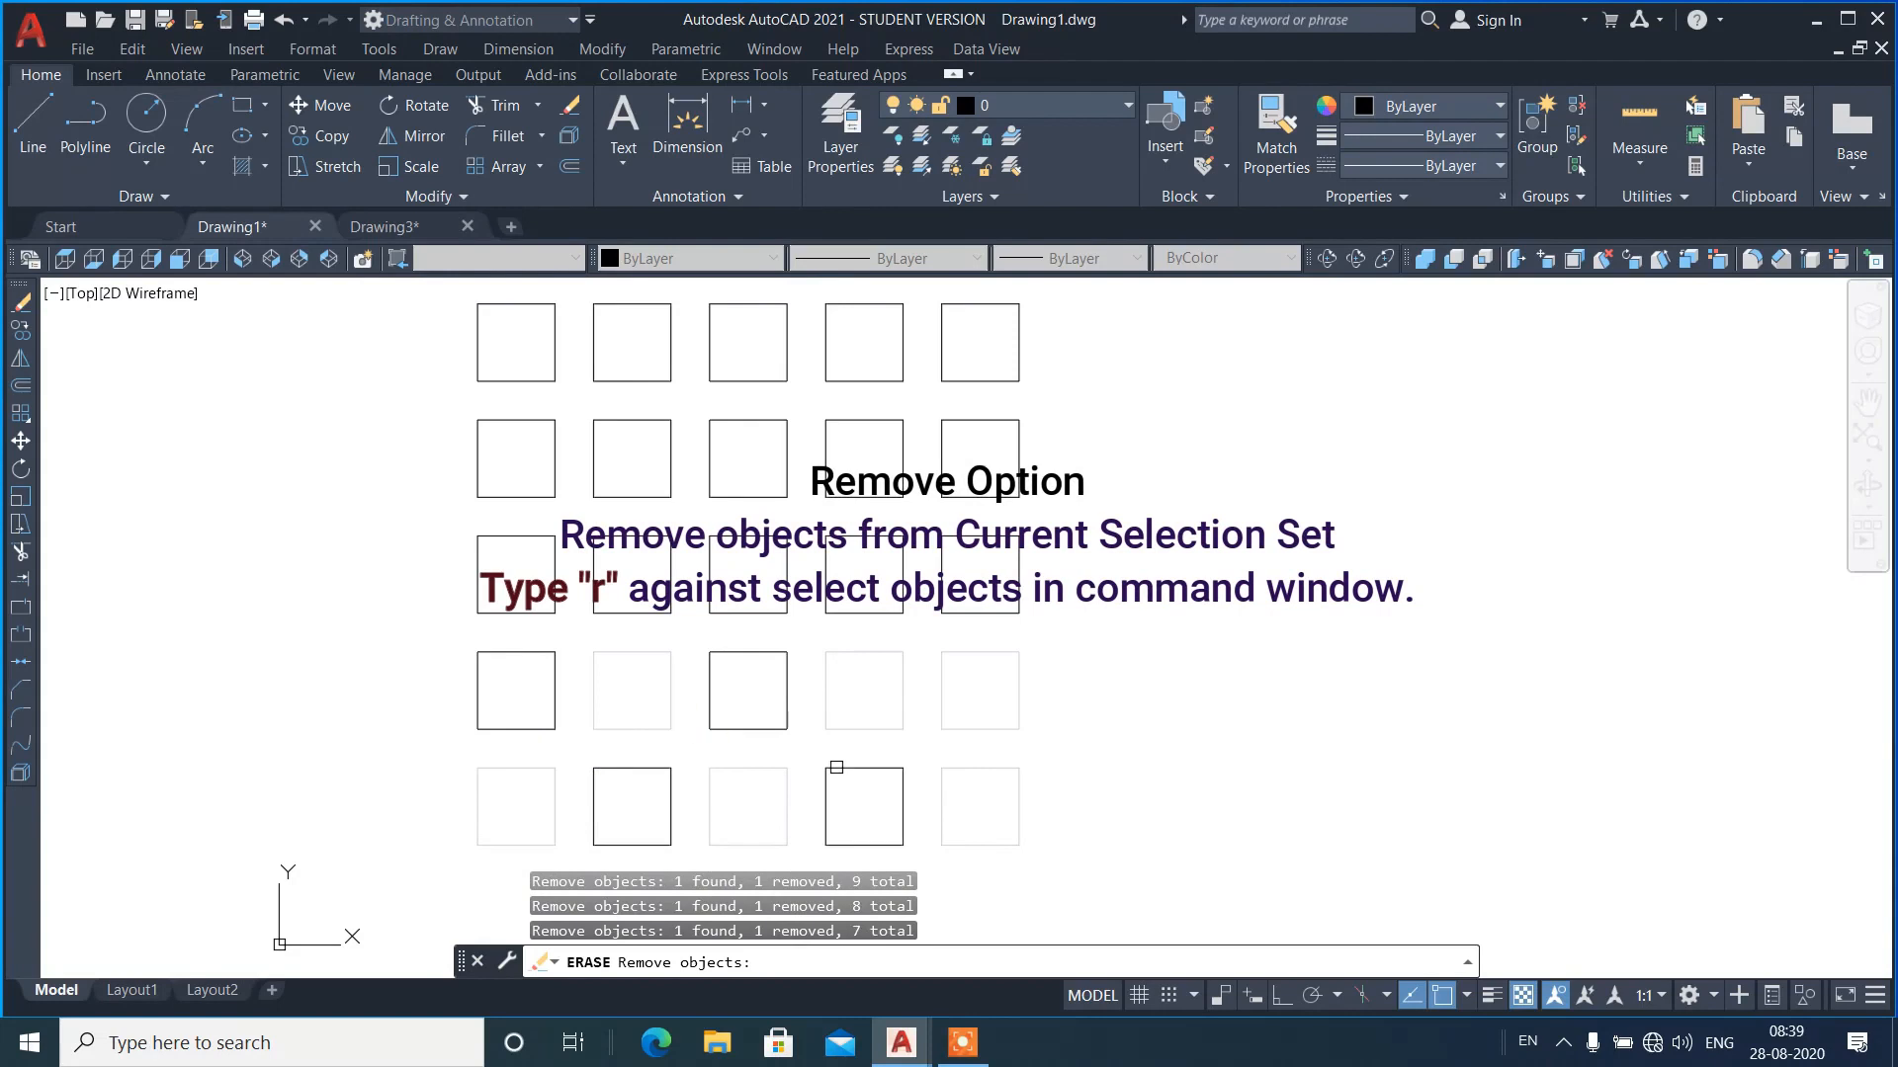
click(936, 730)
key(Return)
- Undo the erasure of the alternating squares in the bottom two rows
scroll(489, 743, down, 2)
scroll(536, 806, up, 2)
key(ctrl+z)
key(ctrl+z)
- Select all ten squares in the grid's bottom two rows with one crossing selection
click(1094, 817)
click(442, 682)
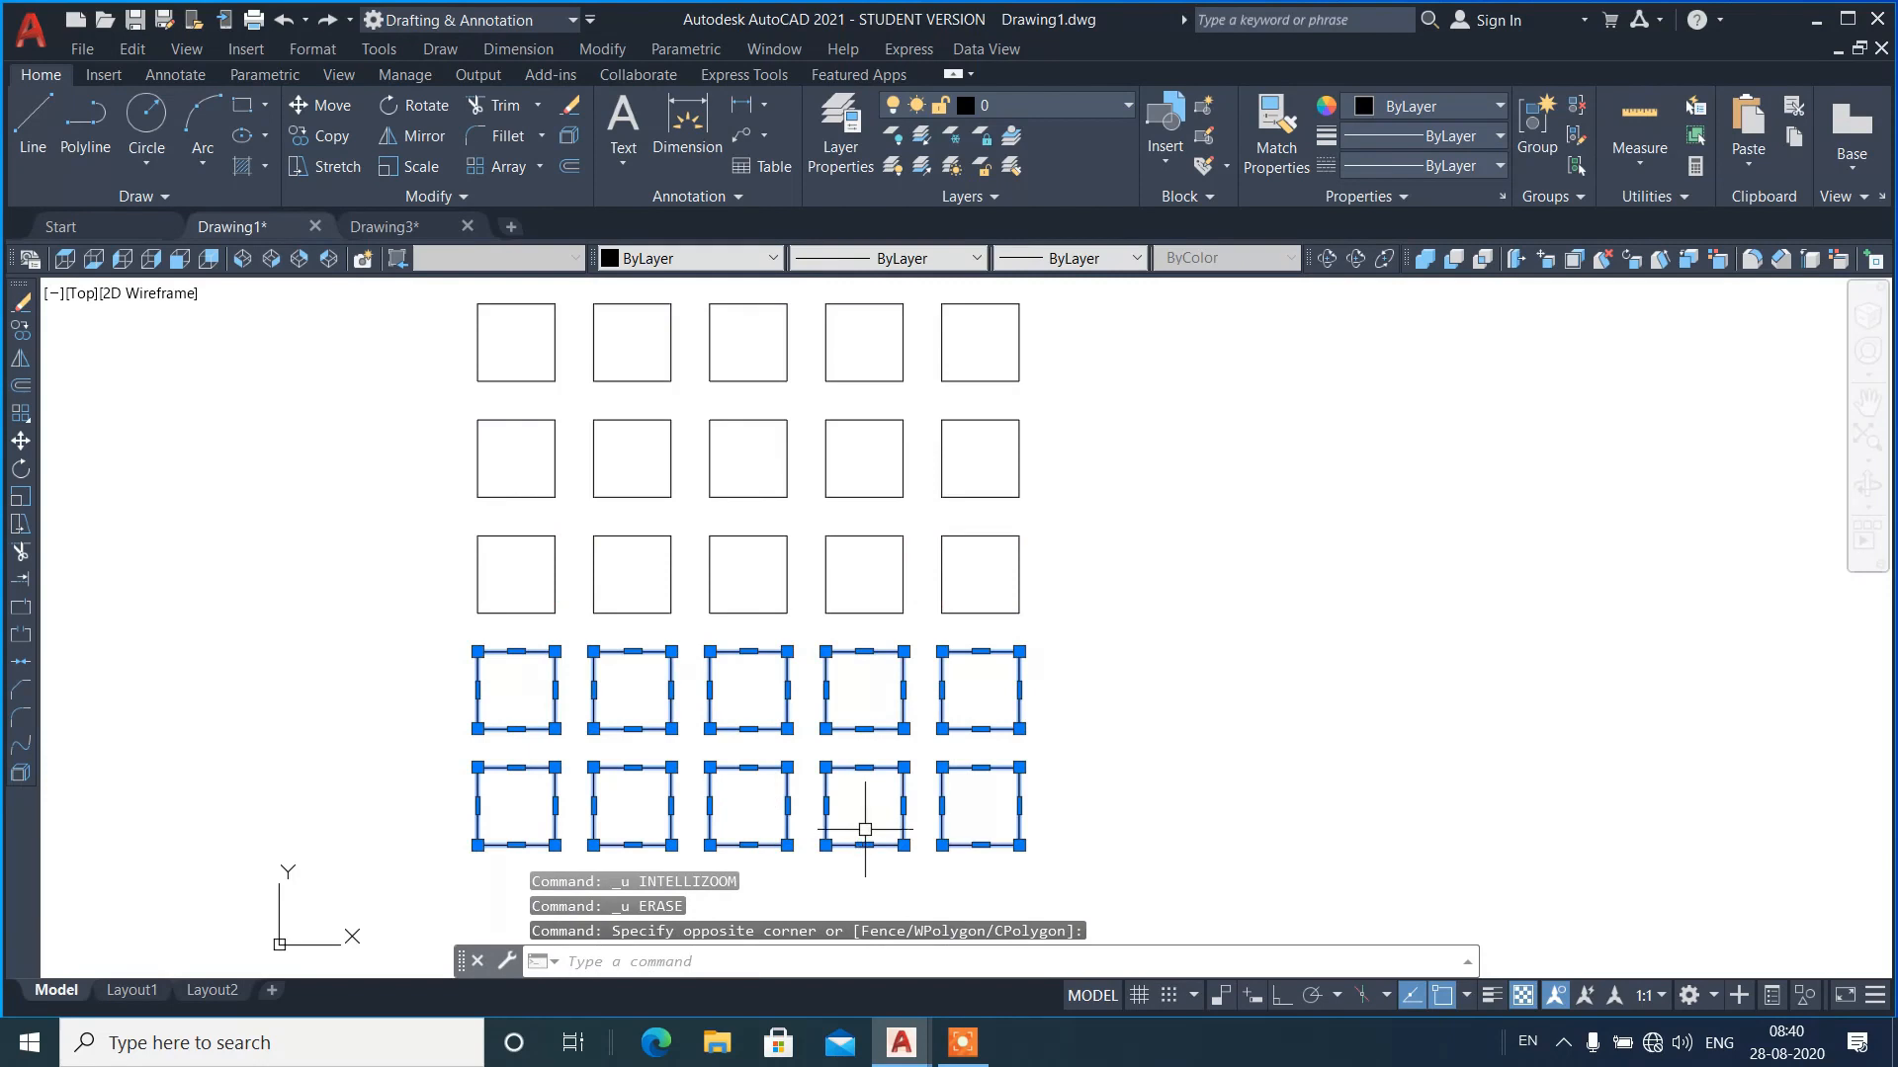
scroll(1077, 692, down, 2)
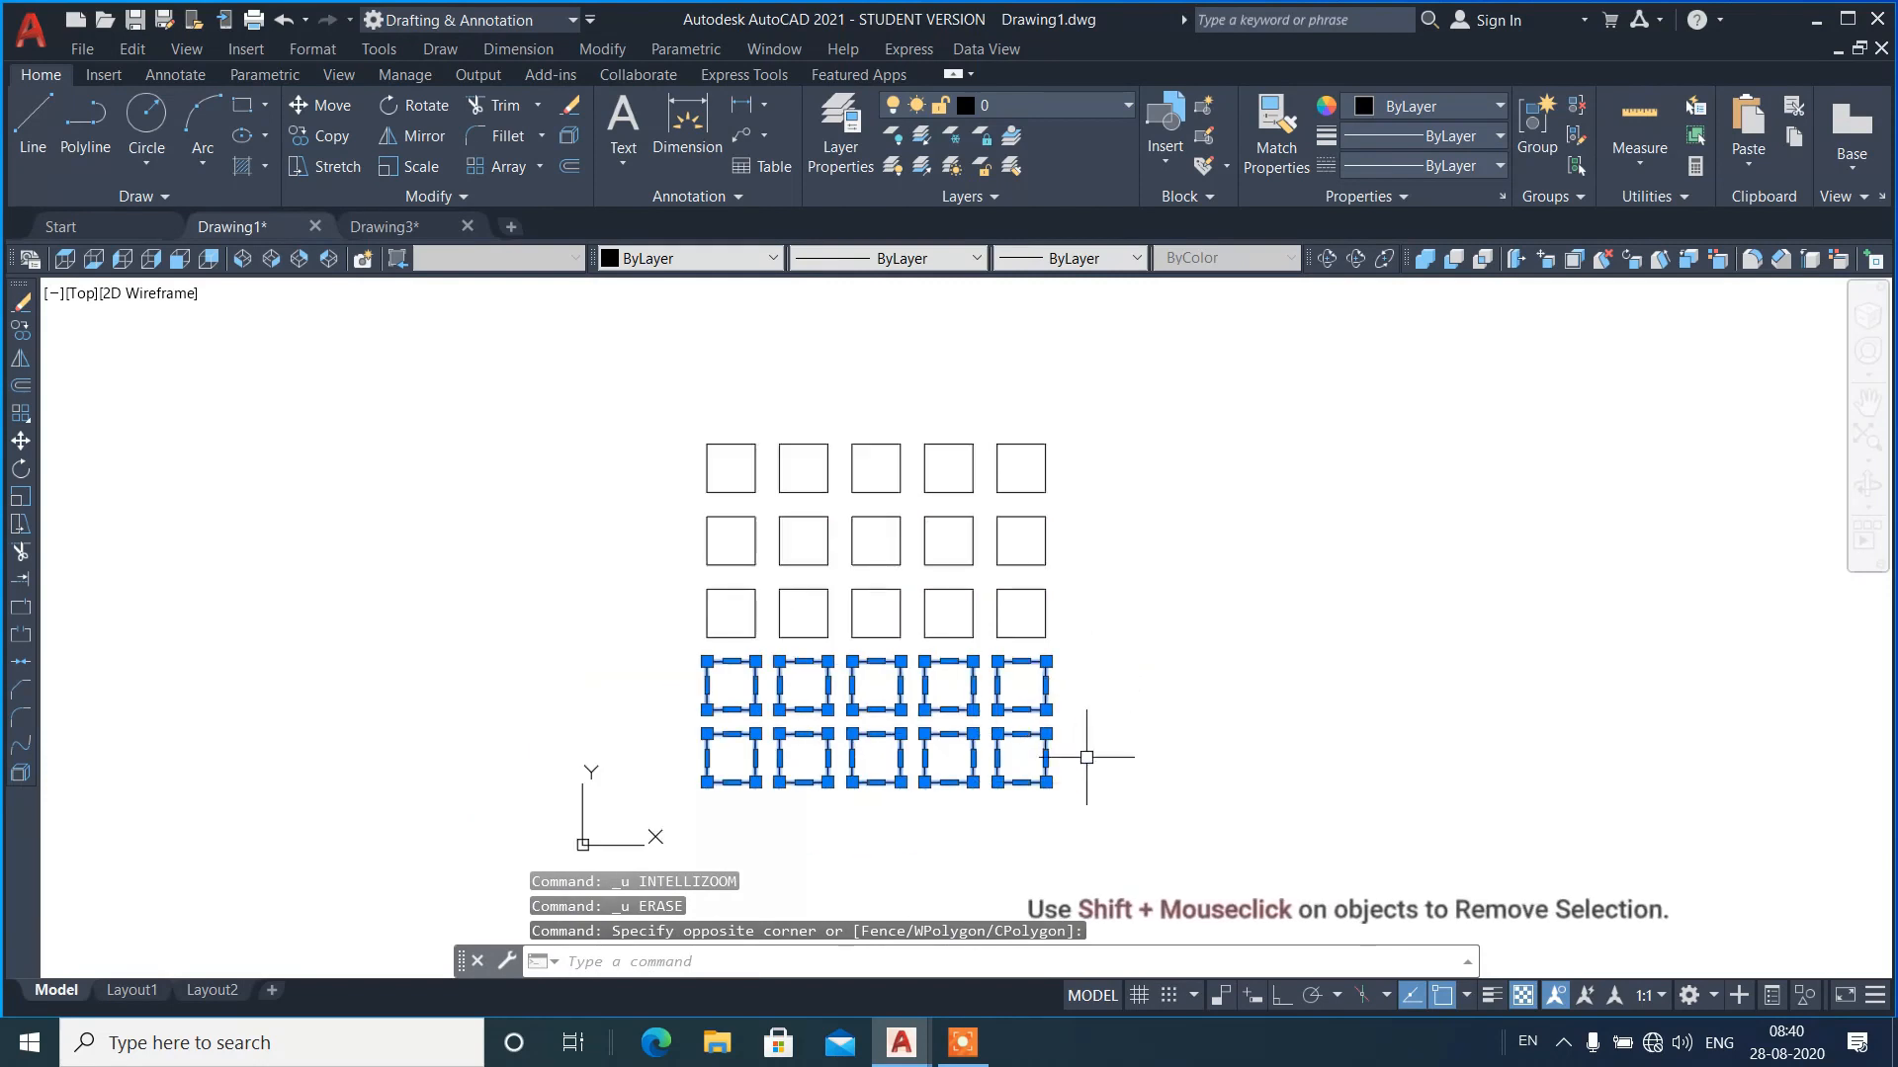
scroll(1045, 754, up, 4)
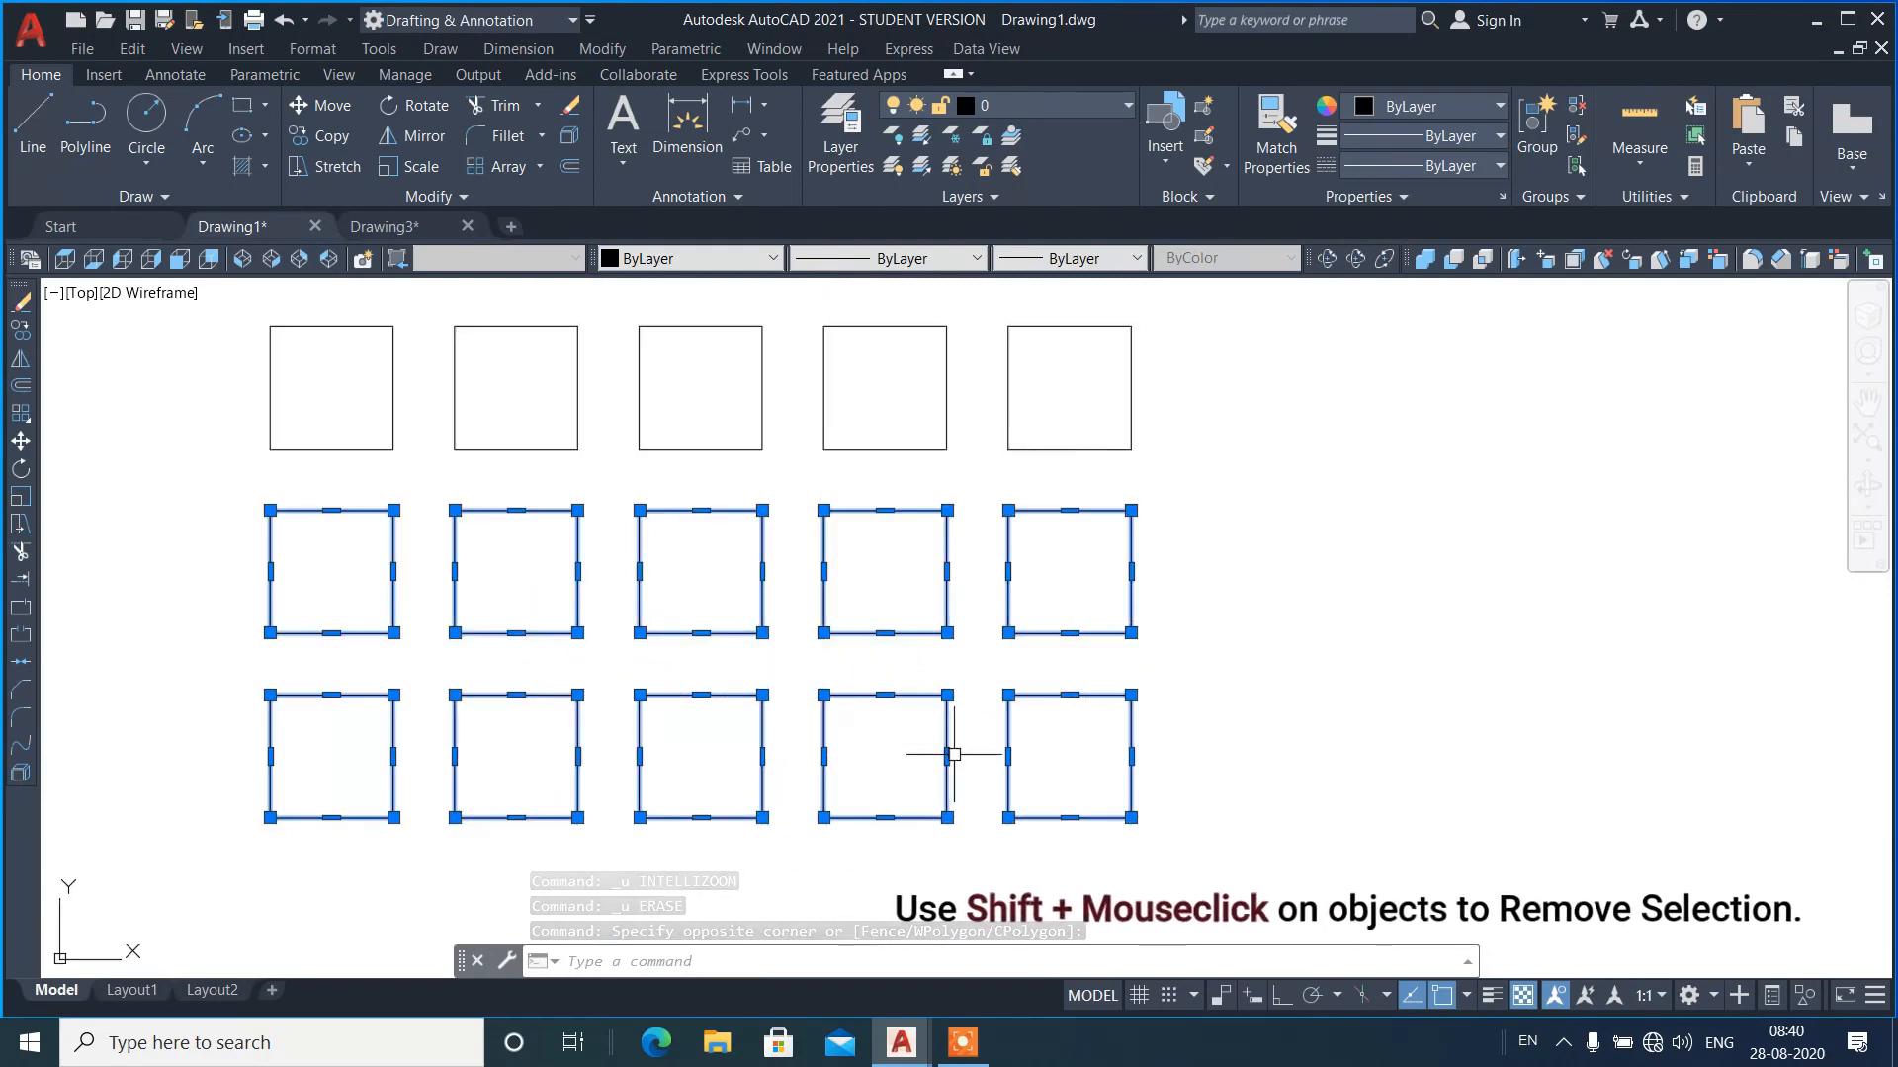
- Deselect the first, third and fifth squares of the second-lowest row and the second and fourth squares of the lowest row
shift+click(1106, 633)
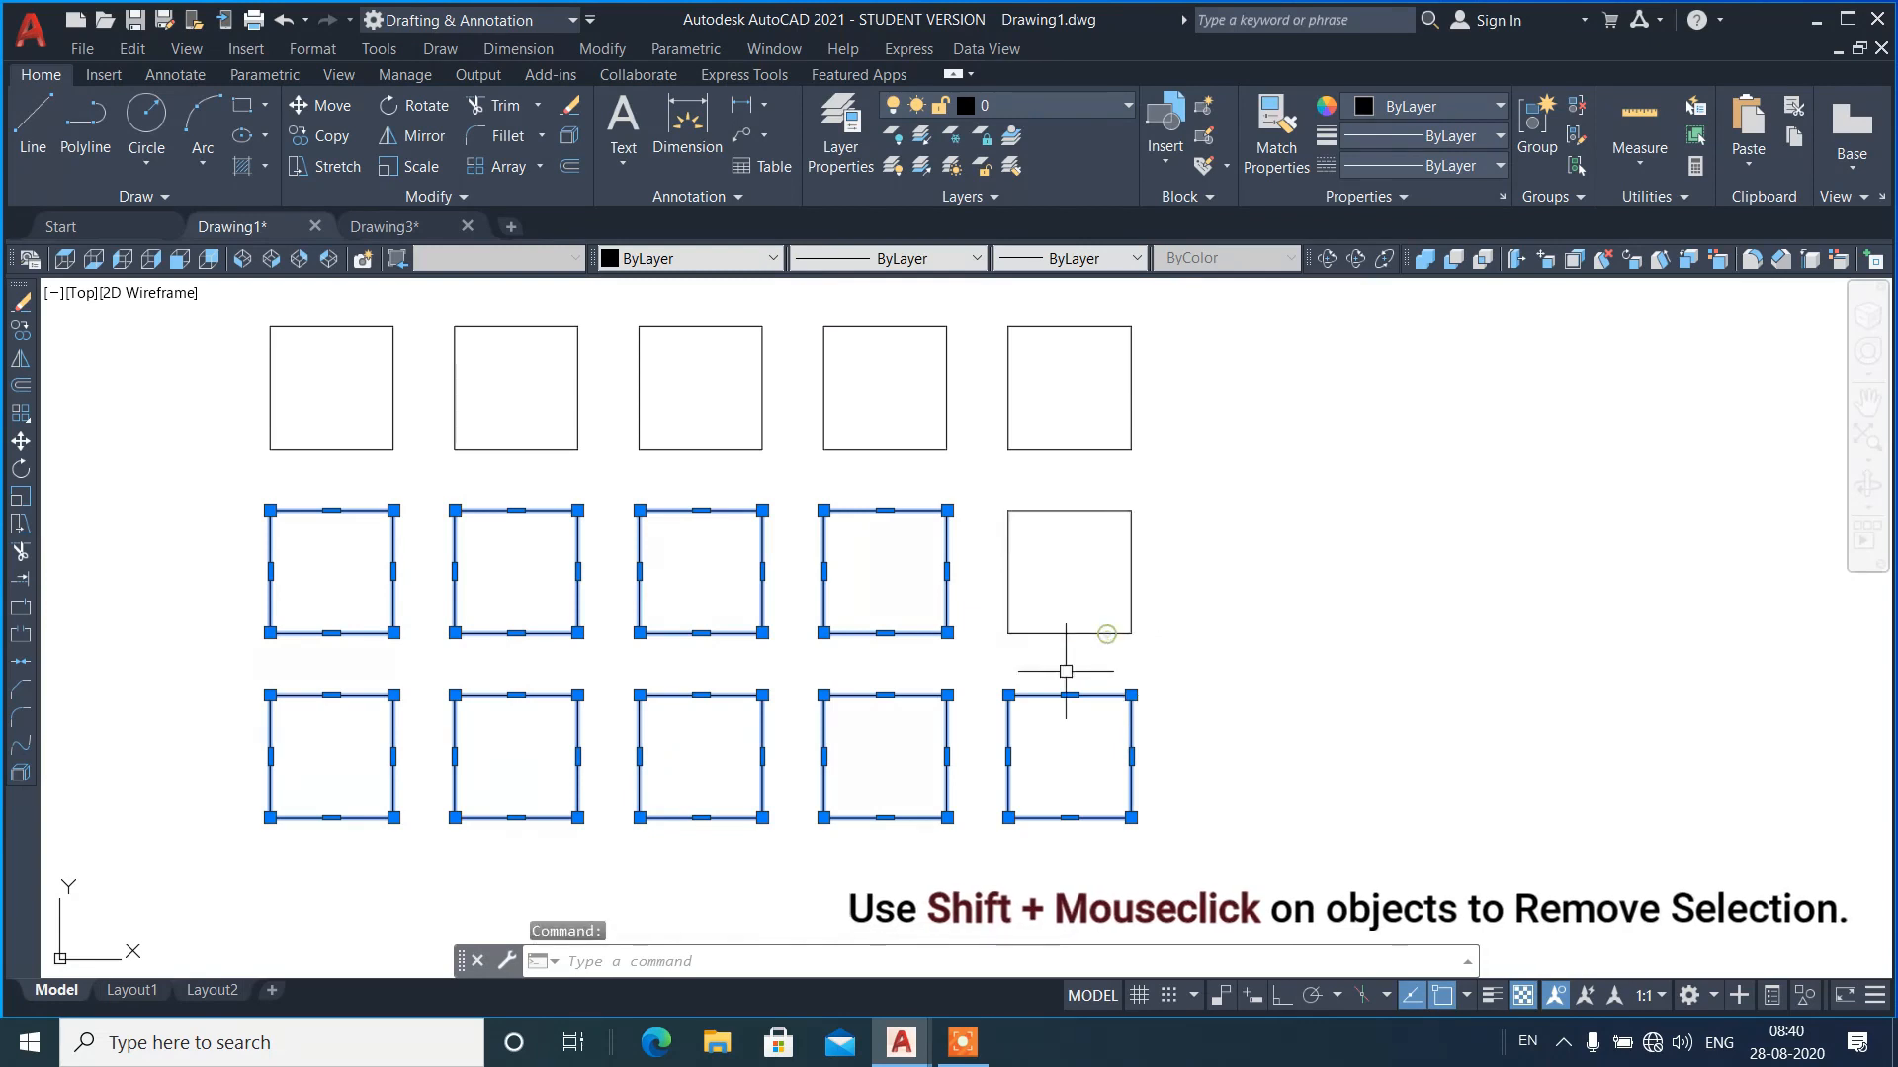
shift+click(920, 693)
shift+click(735, 632)
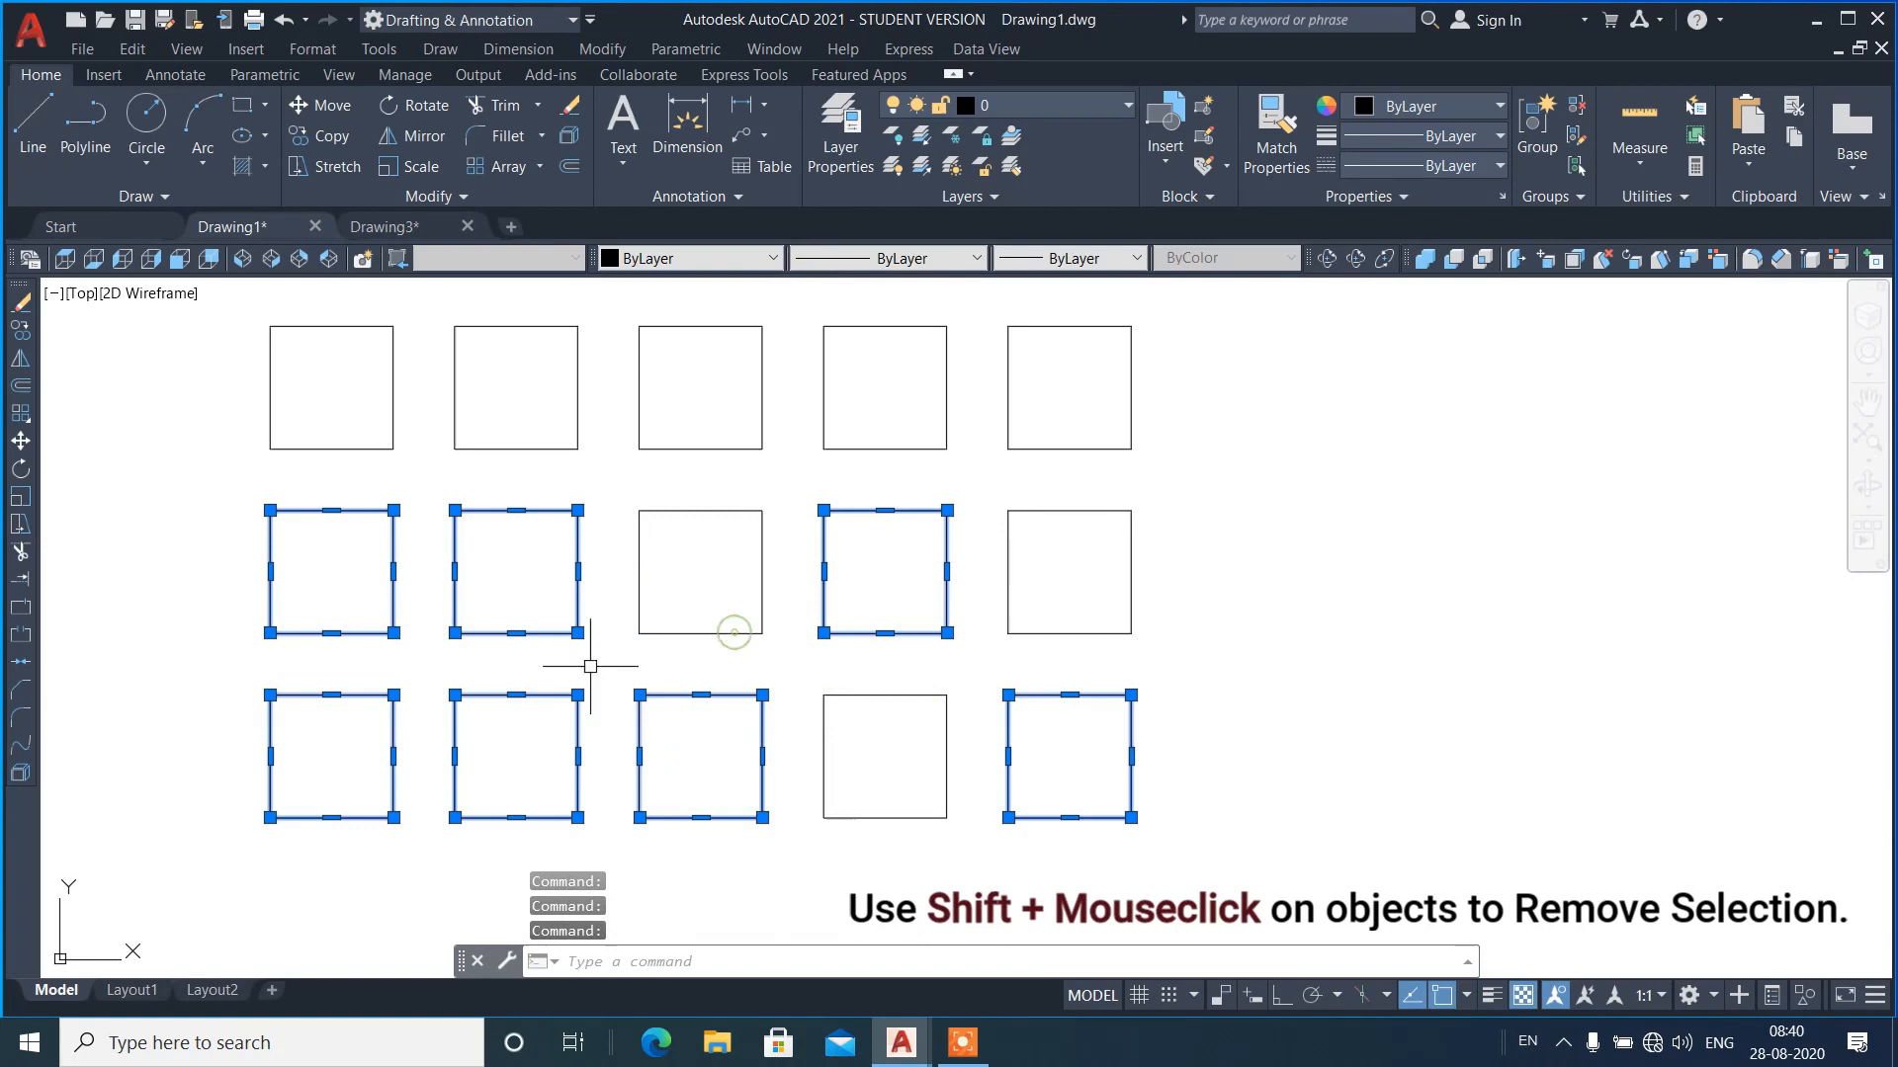
shift+click(551, 695)
shift+click(375, 634)
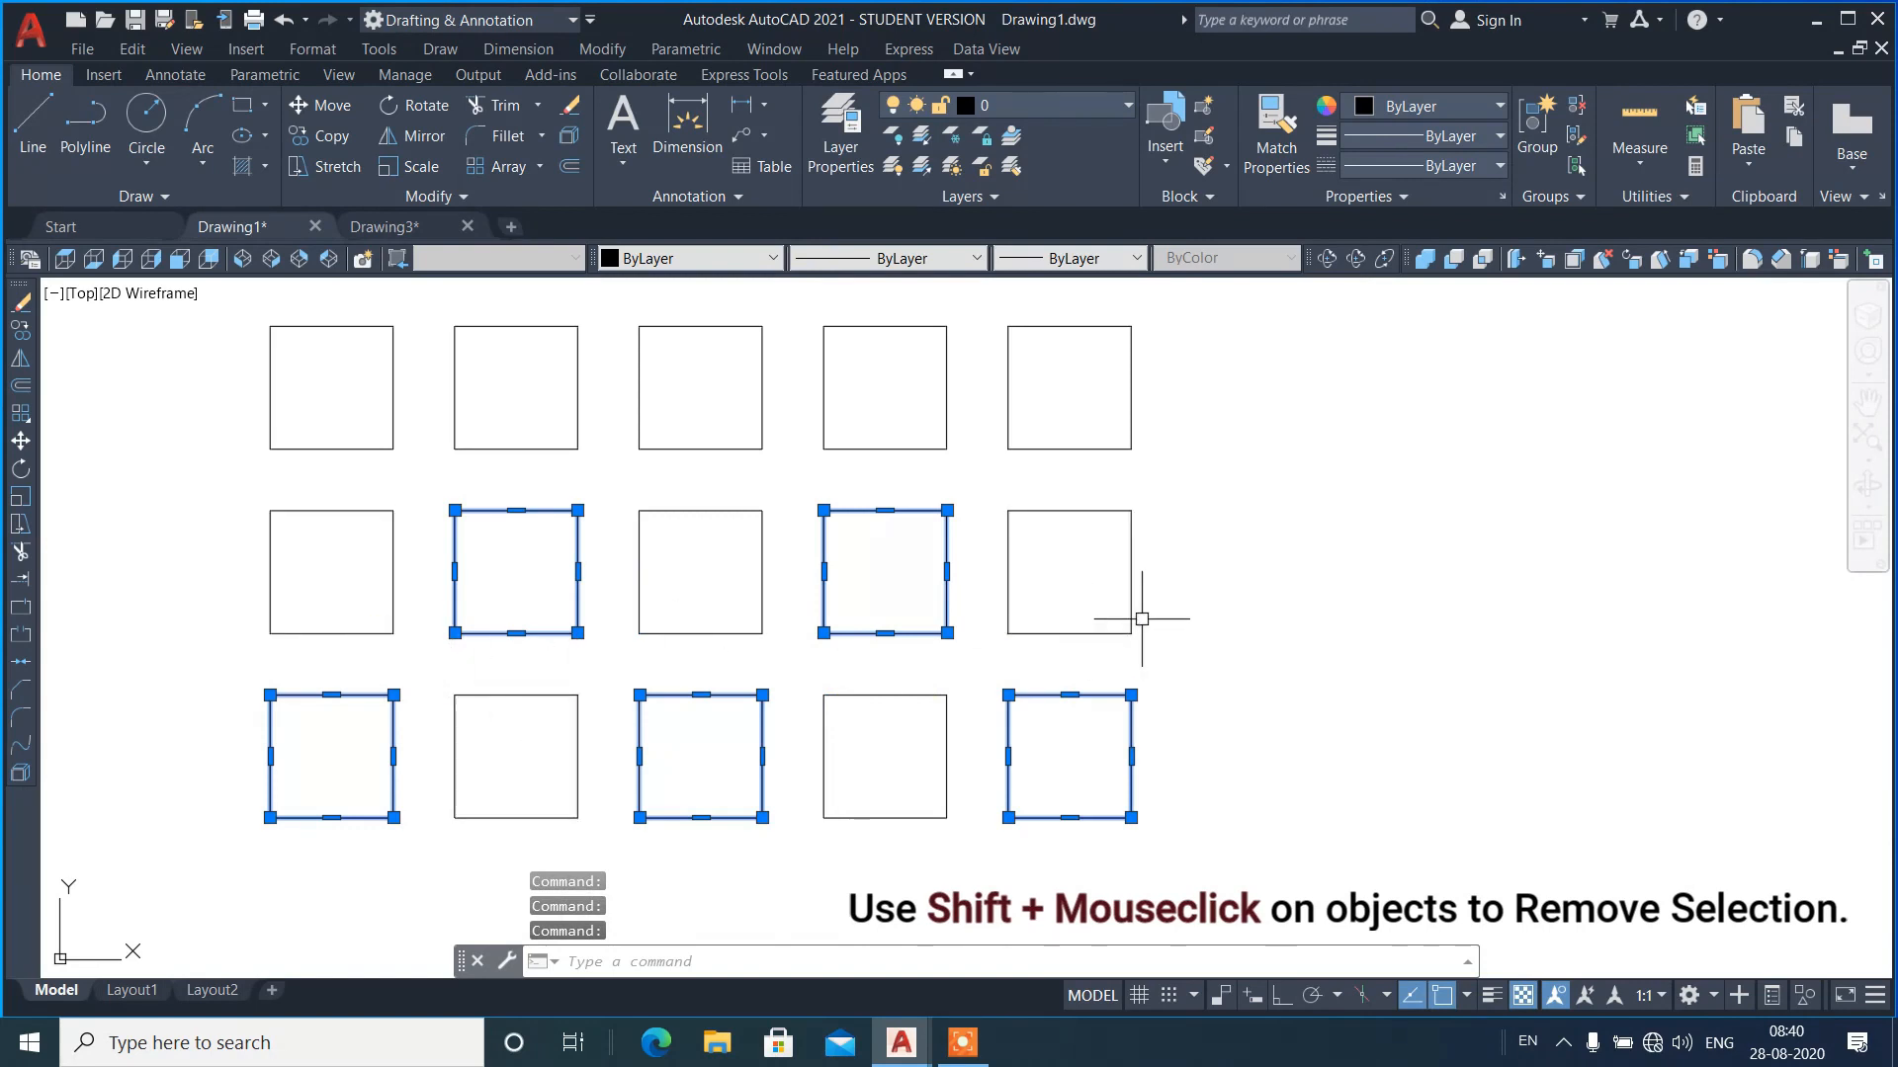
- Clear the selection of the five alternating squares in the grid's bottom two rows
scroll(736, 709, down, 4)
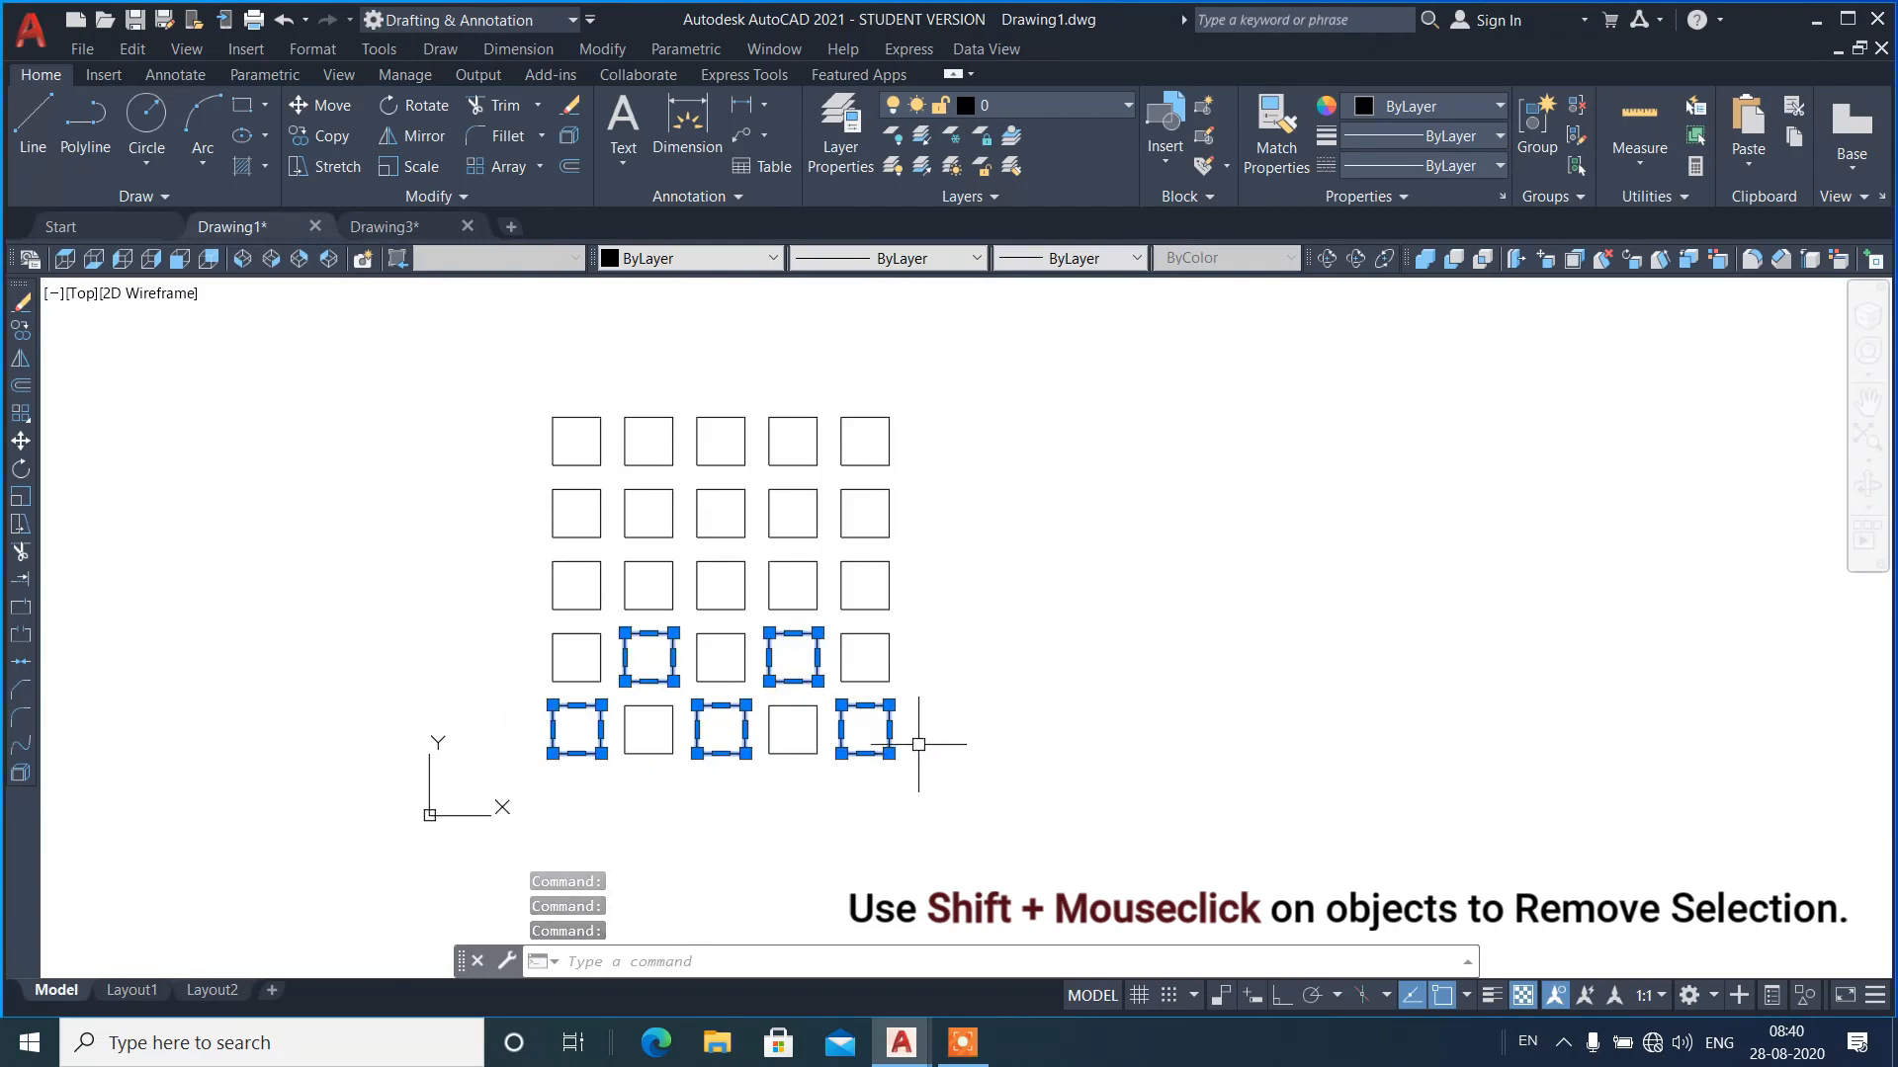
key(Escape)
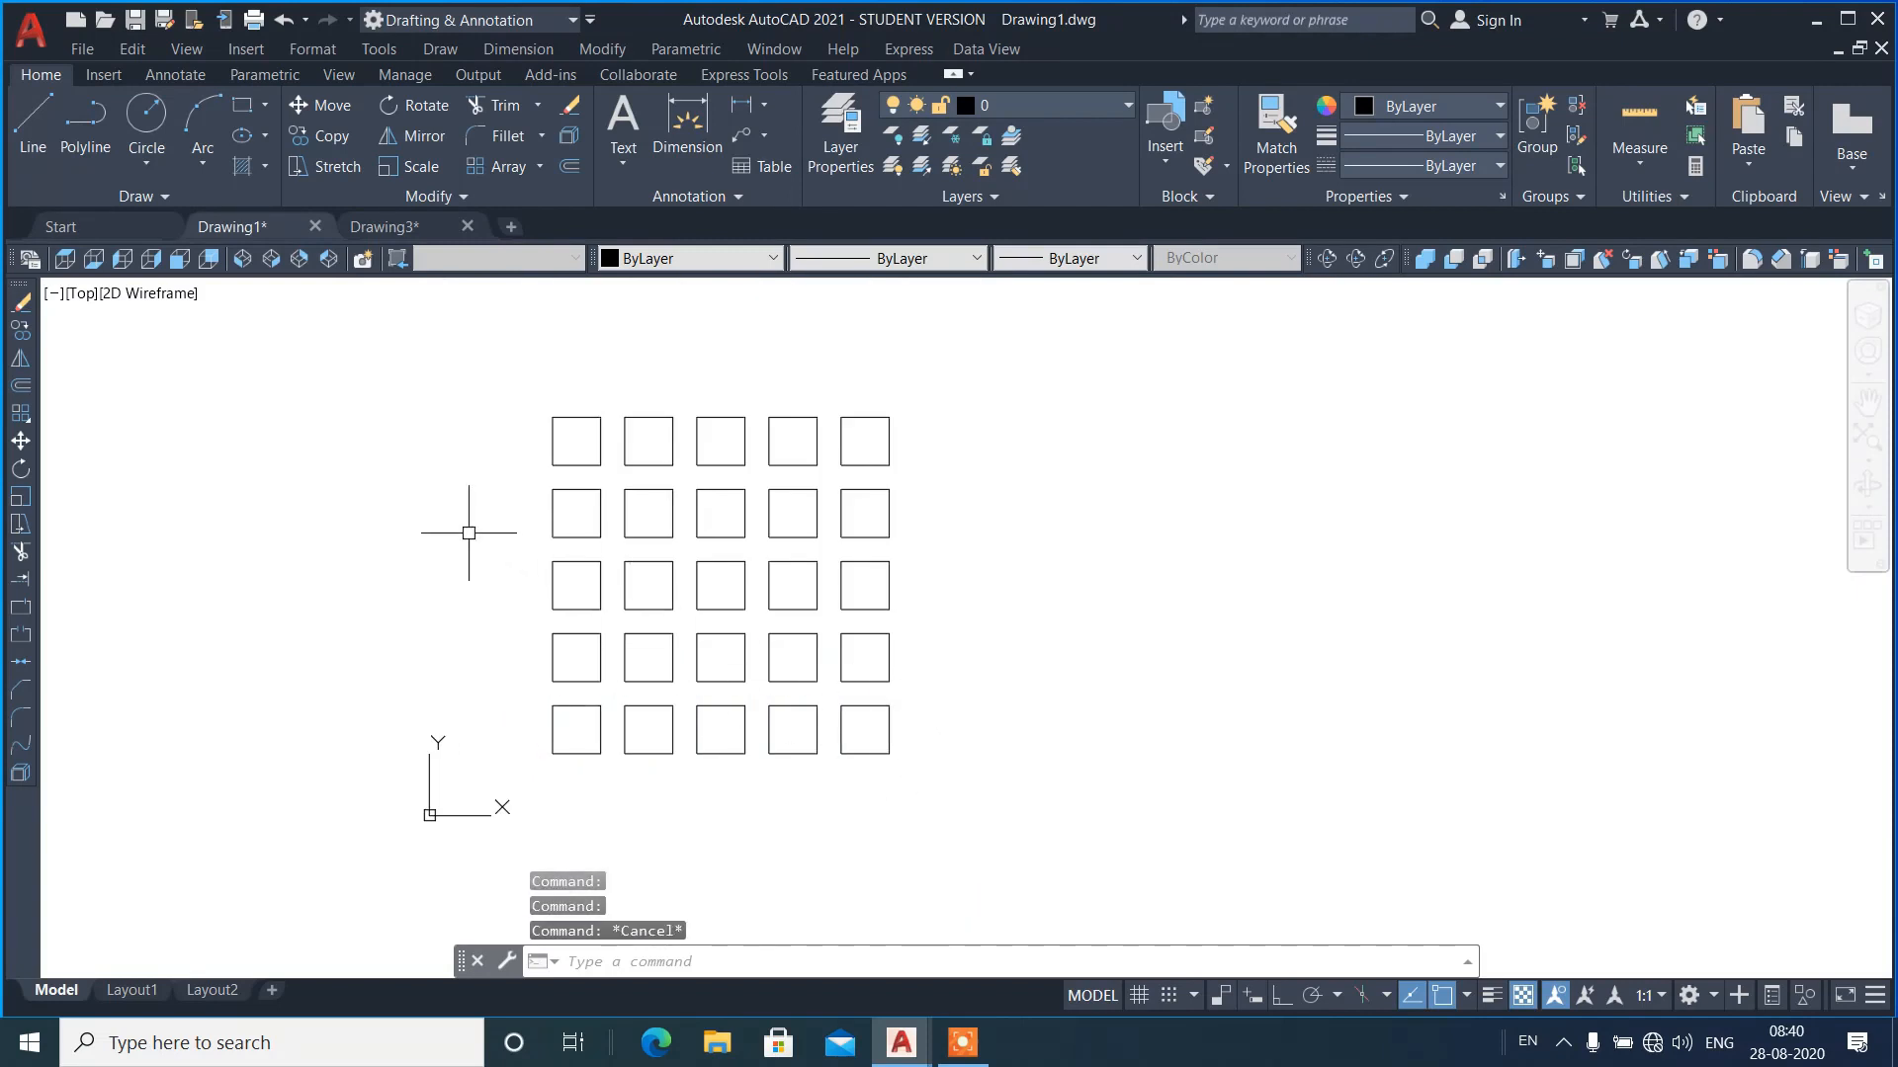
scroll(468, 533, up, 2)
scroll(1174, 474, down, 2)
scroll(999, 491, up, 2)
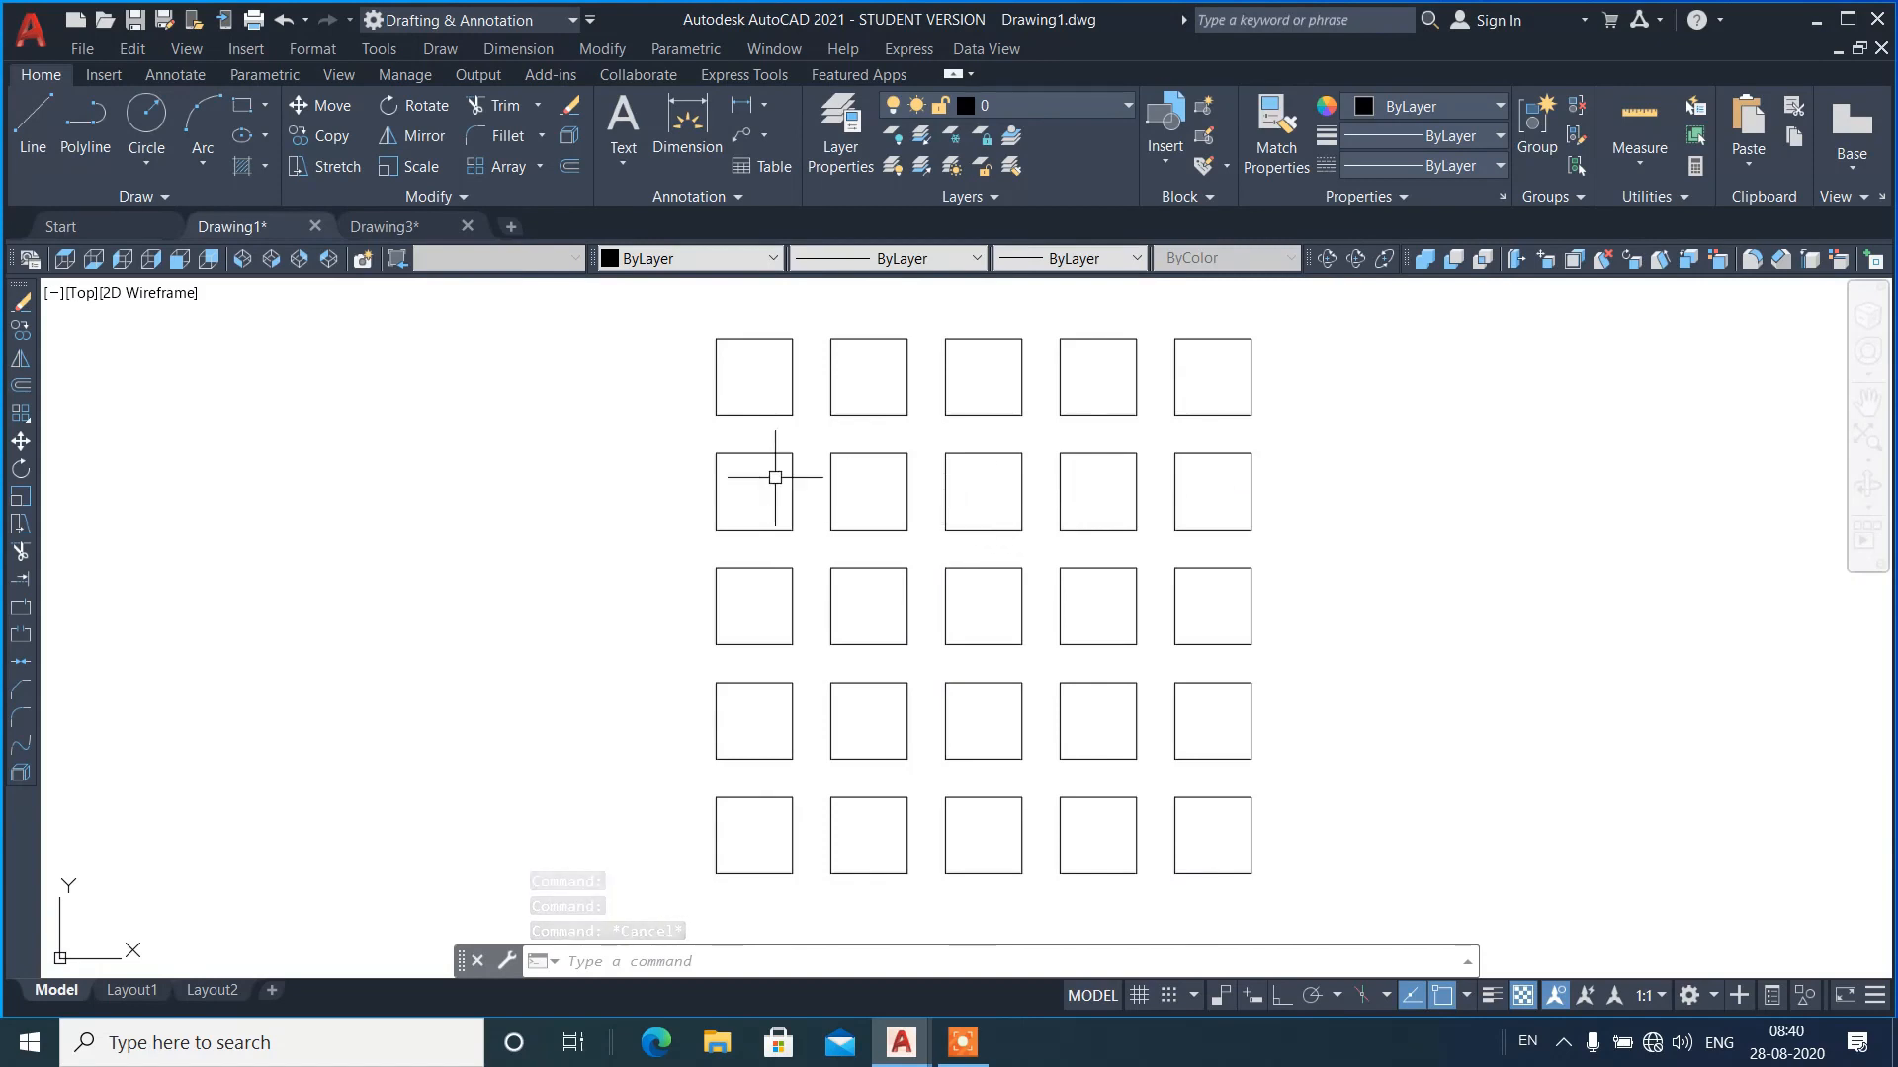
- Draw a 2 by 2 square in Drawing3 using the relative corner @2,2
click(395, 235)
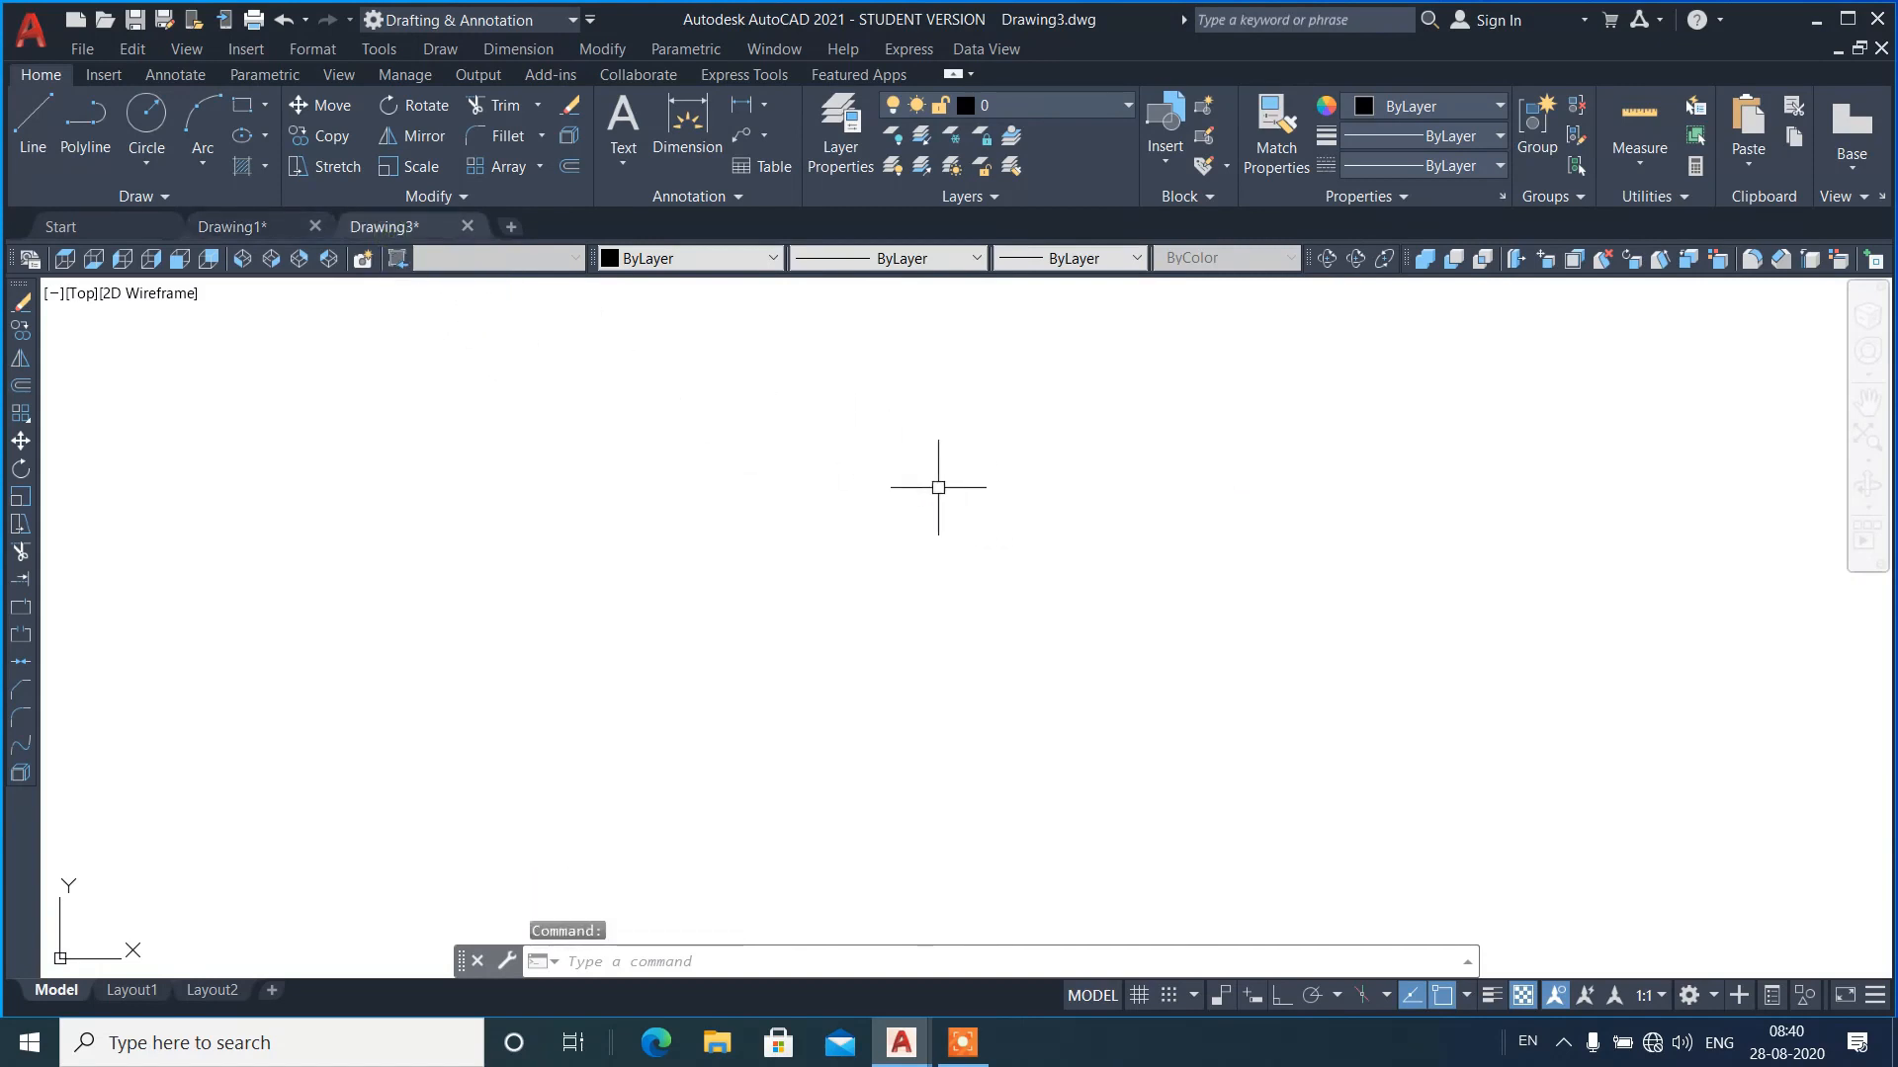
text(rec)
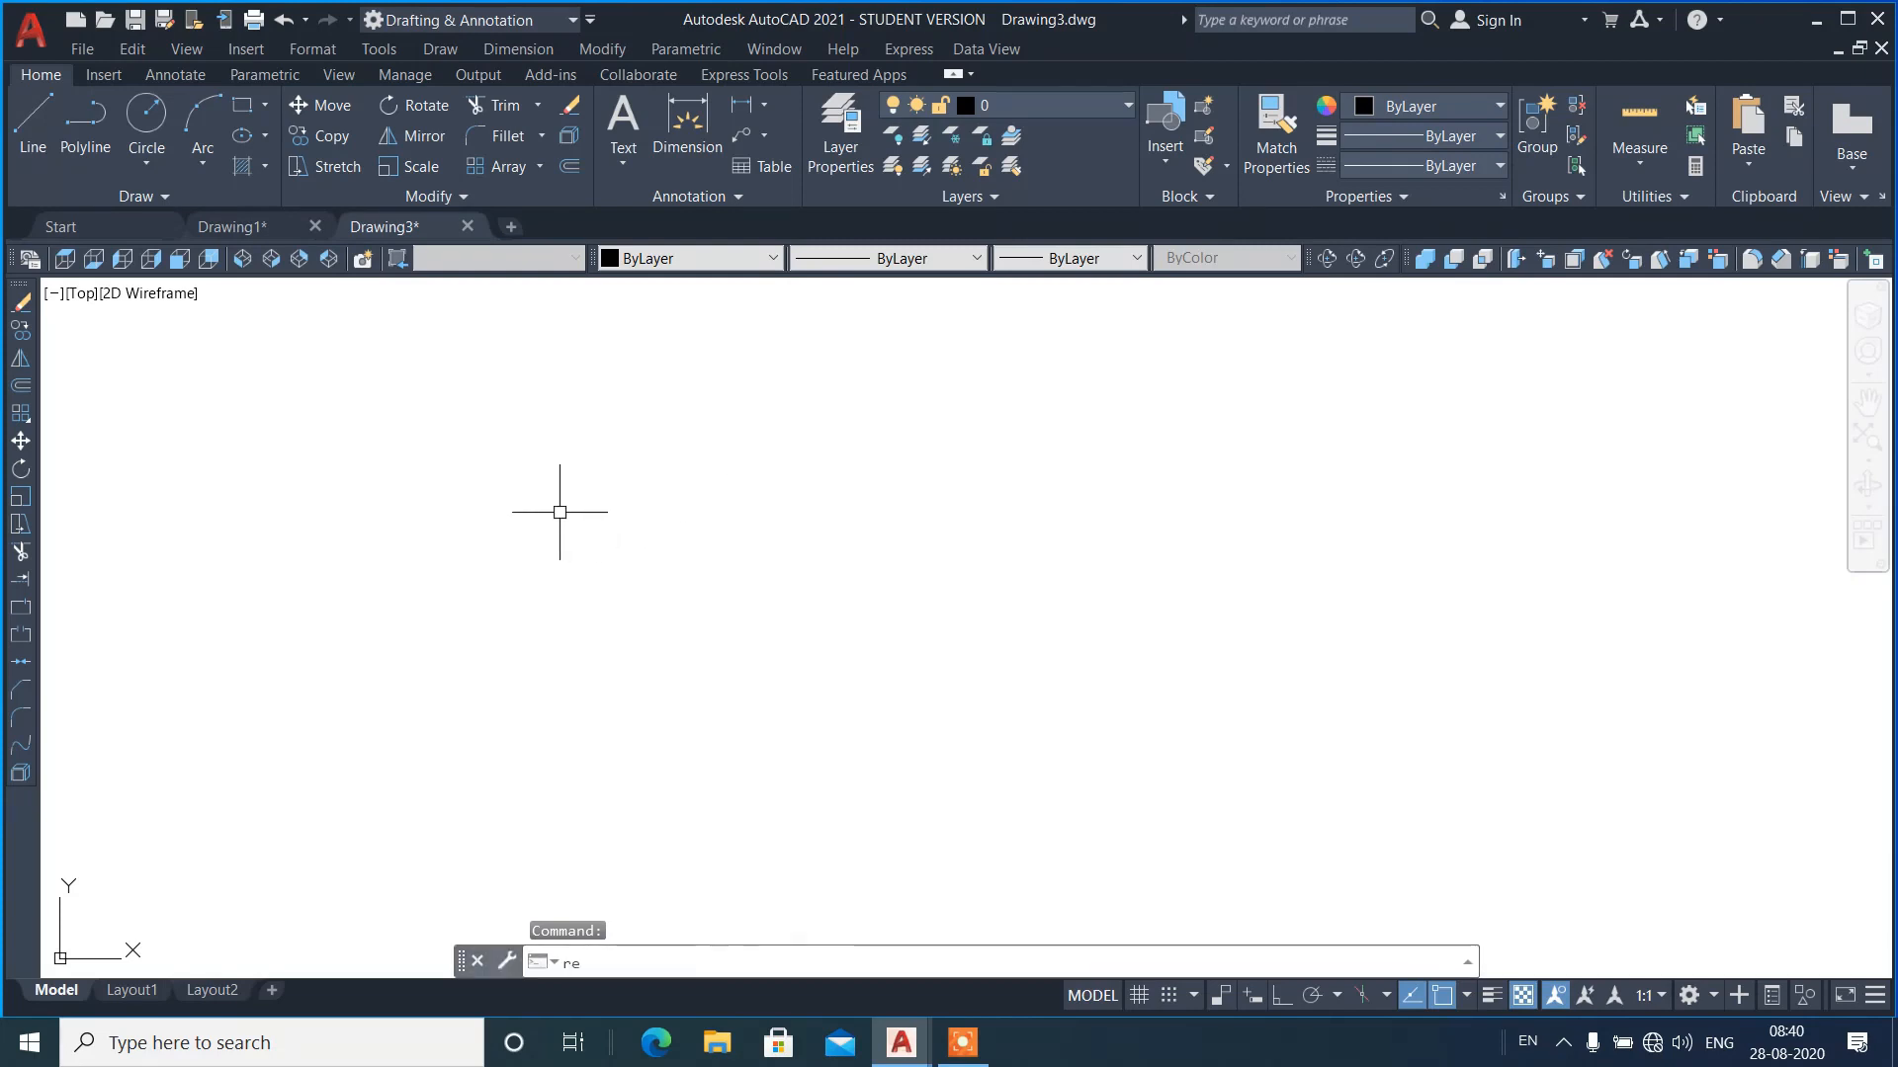
key(Return)
click(549, 517)
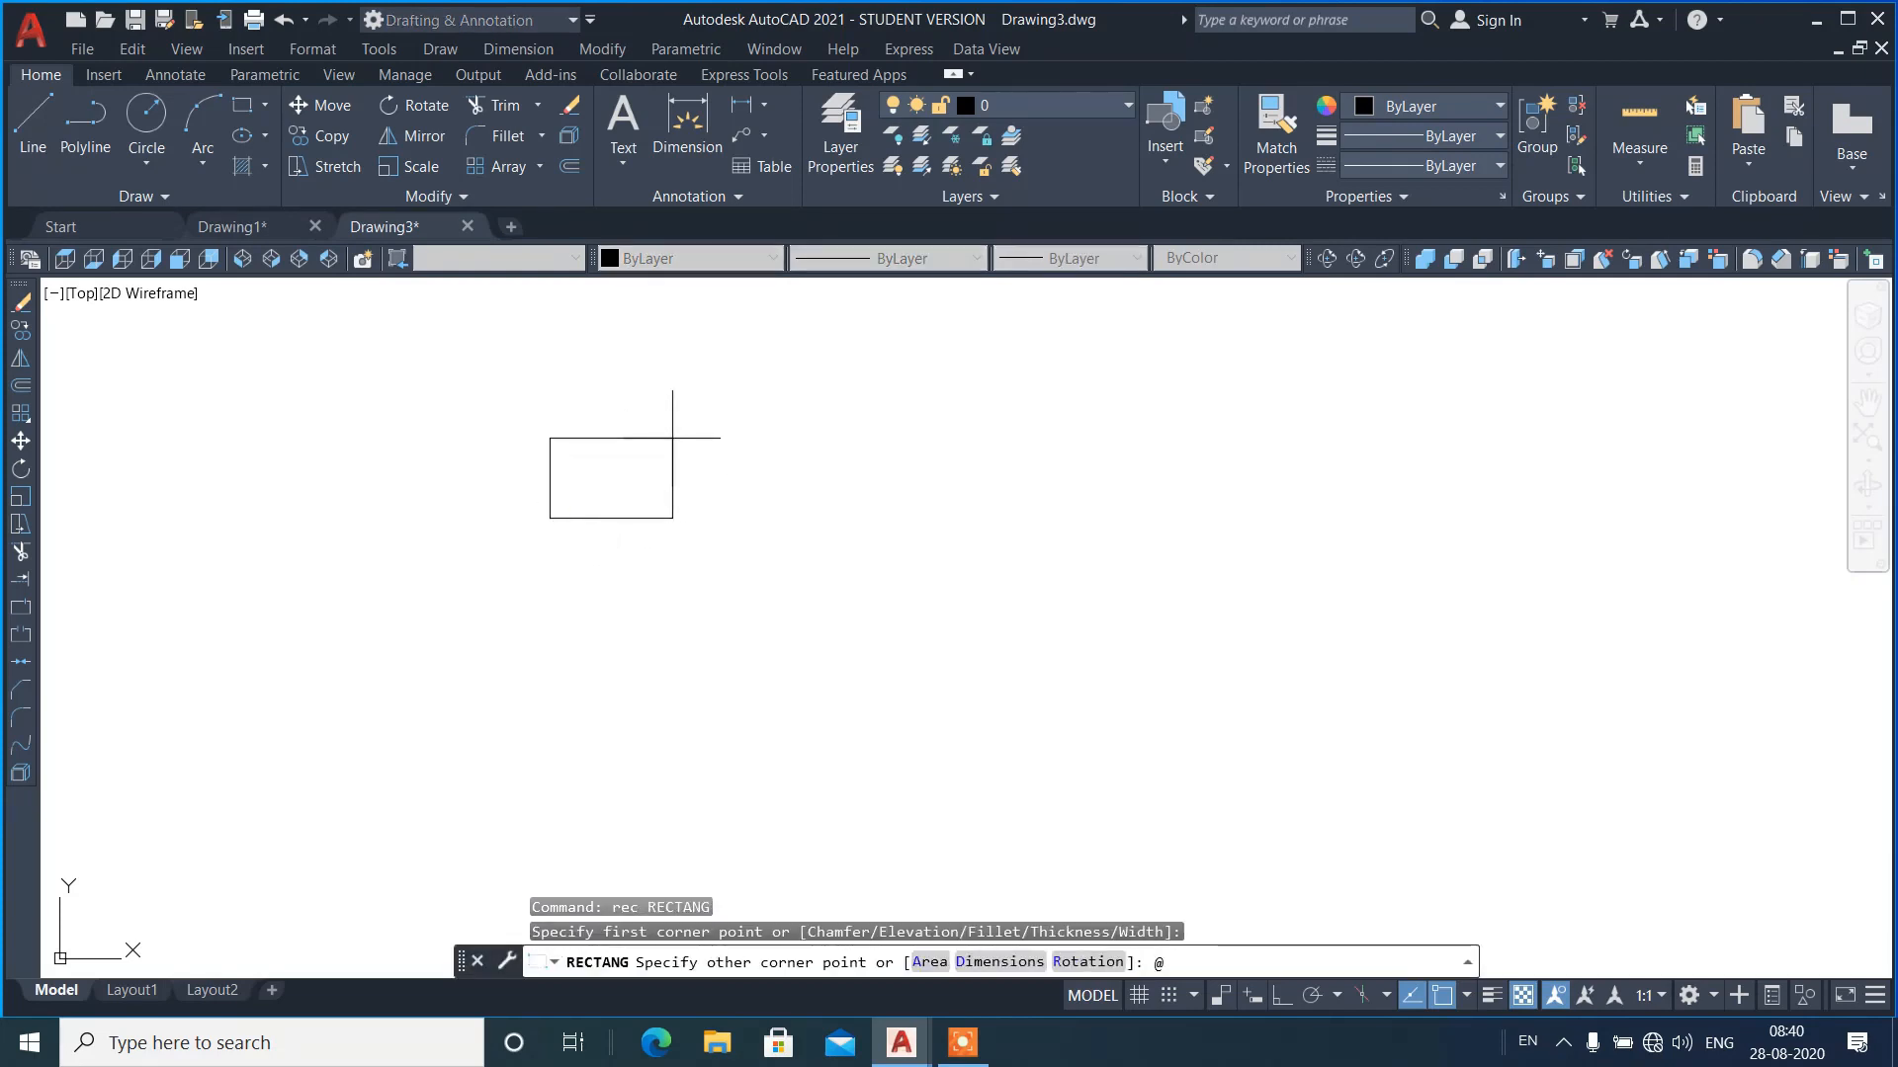
text(@2,2)
key(Return)
- Copy the square once, placing the duplicate just below the original
text(c)
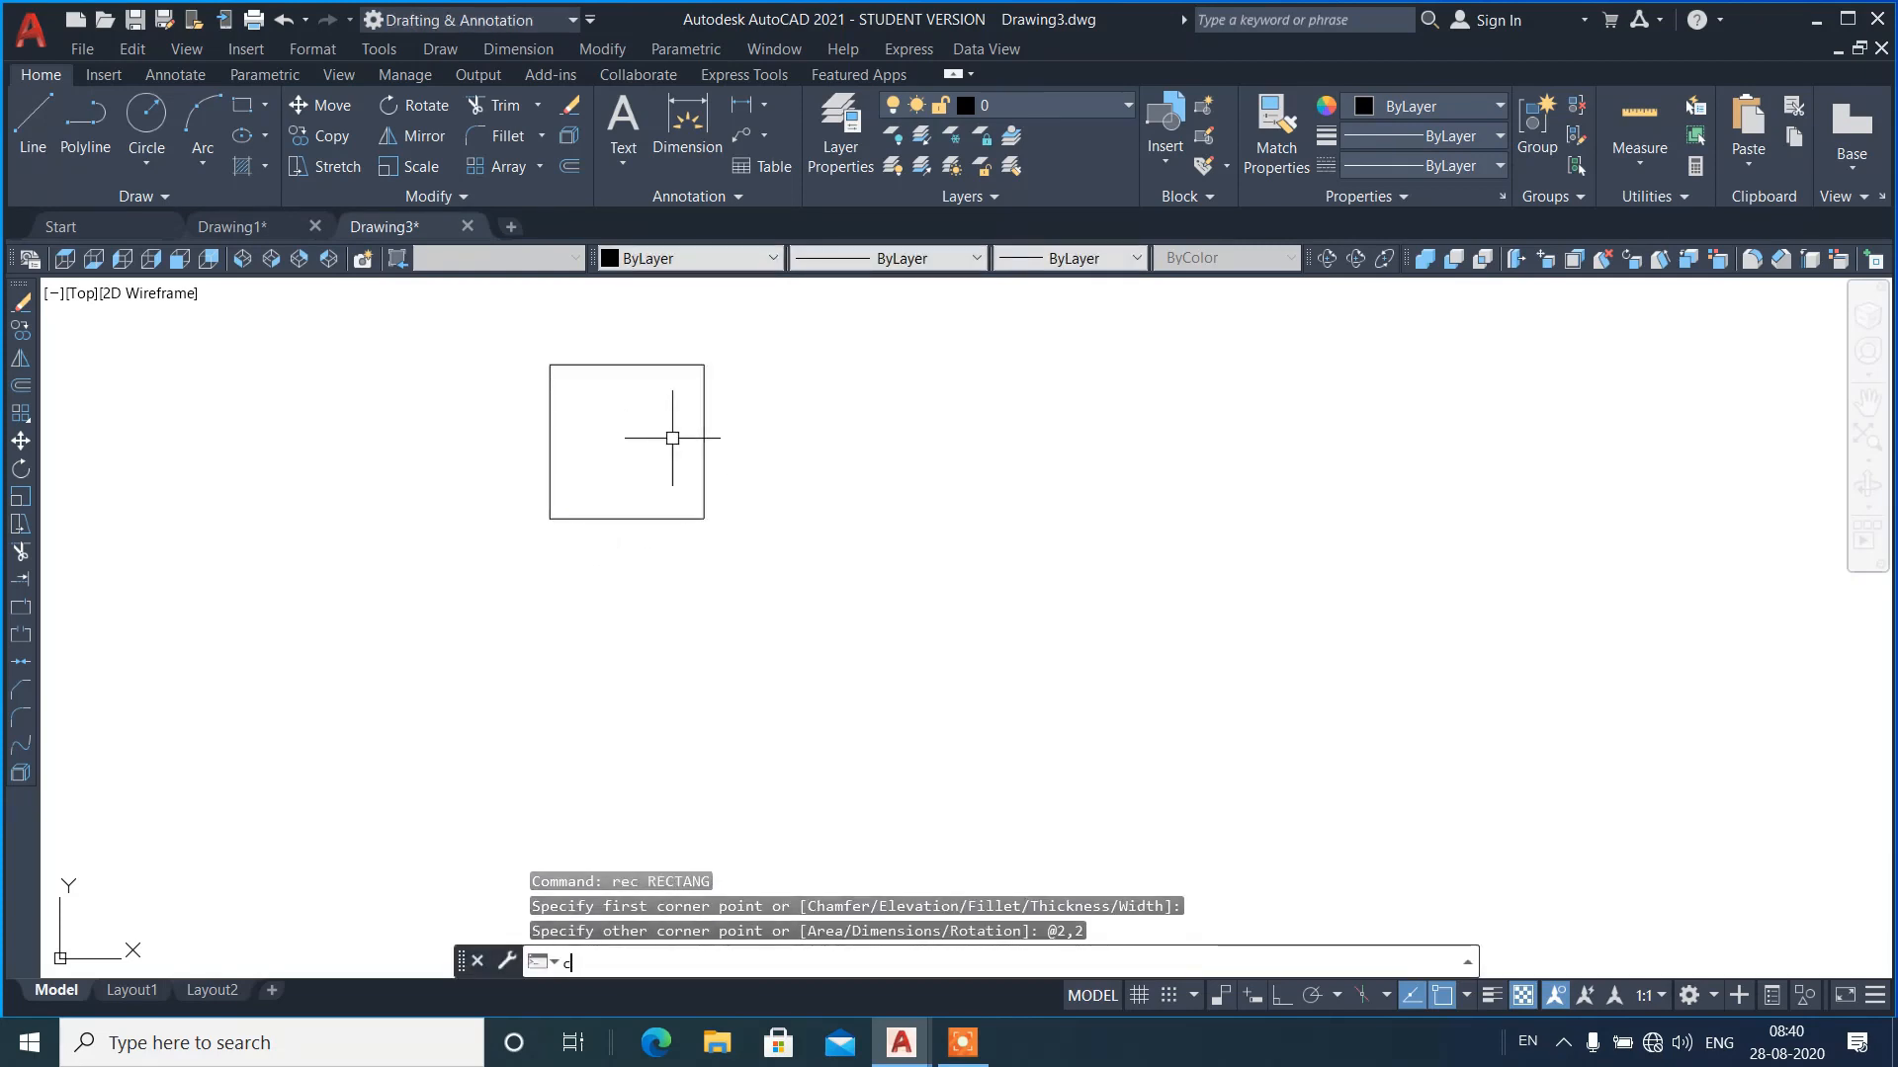
text(o)
key(Return)
click(733, 427)
click(631, 410)
key(Return)
click(620, 458)
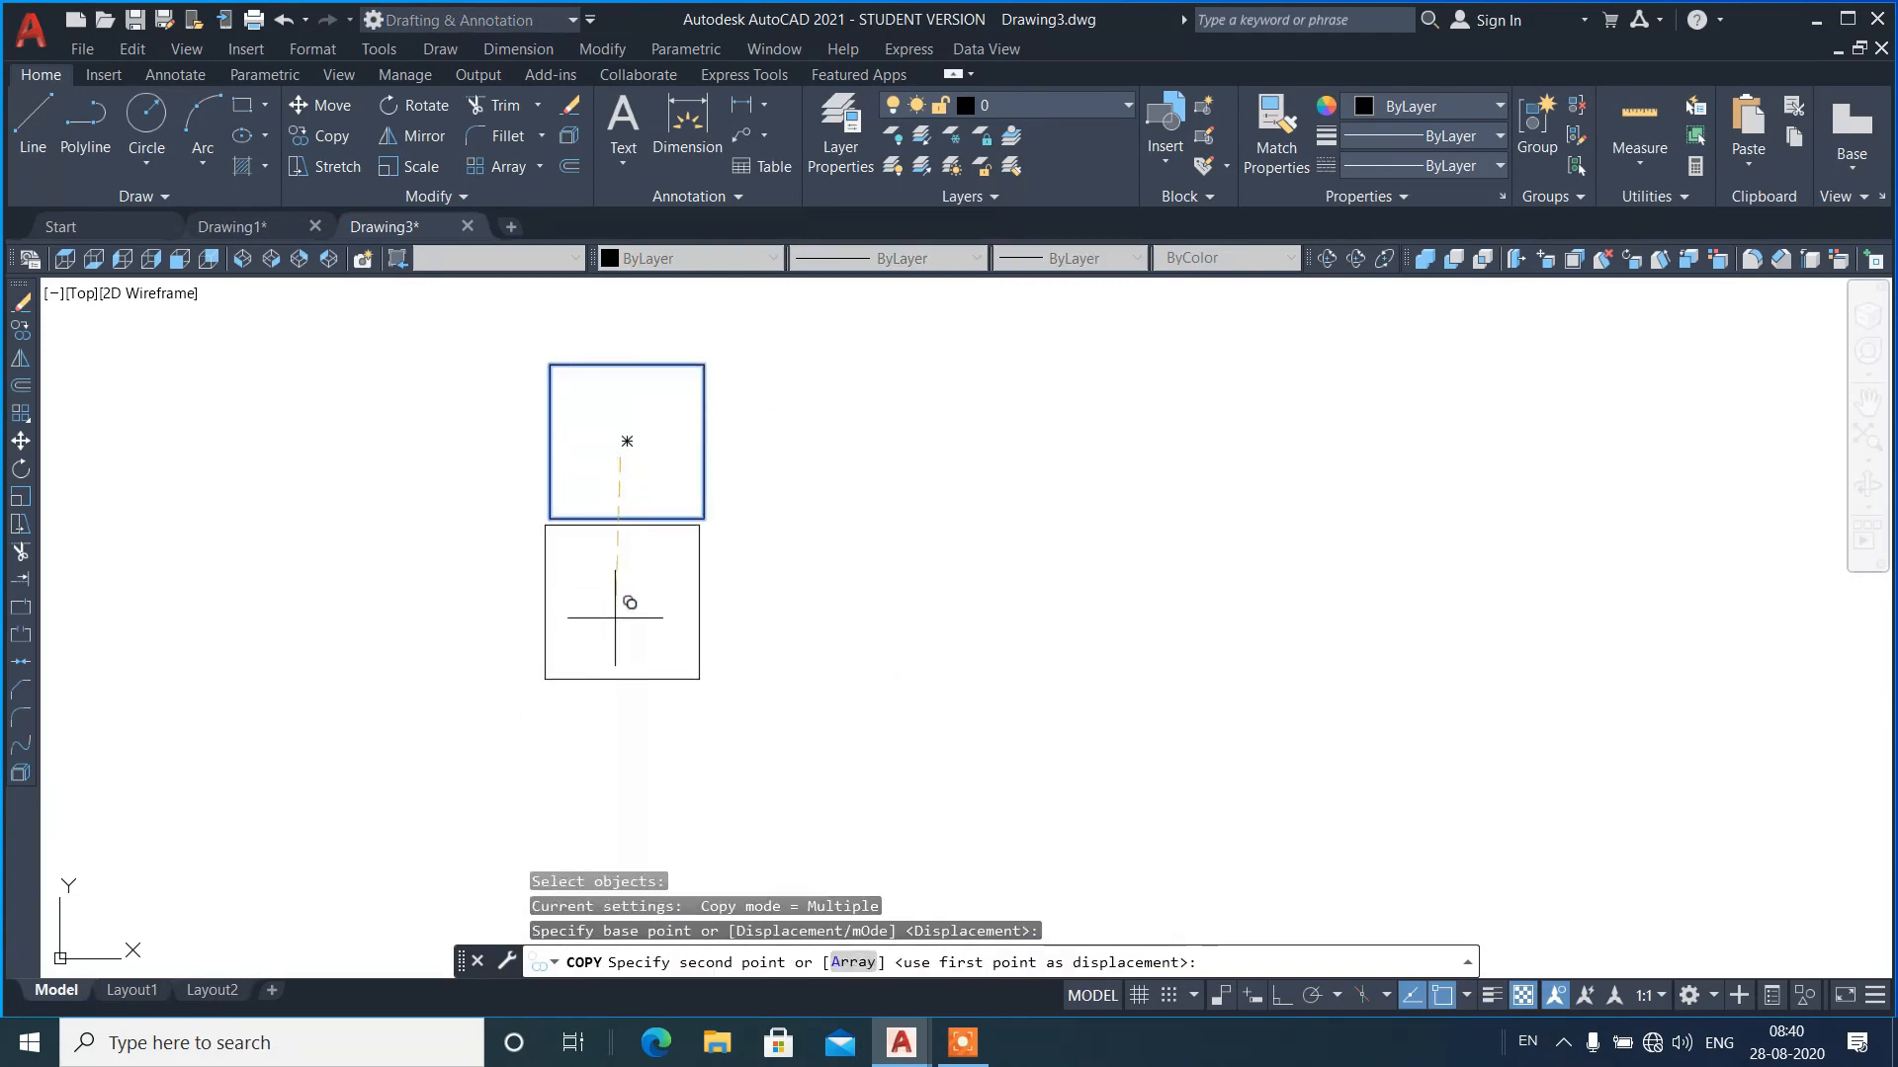
click(632, 625)
key(Return)
- Copy both stacked squares to their right to form a two-by-two set
key(Return)
click(728, 613)
click(646, 504)
key(Return)
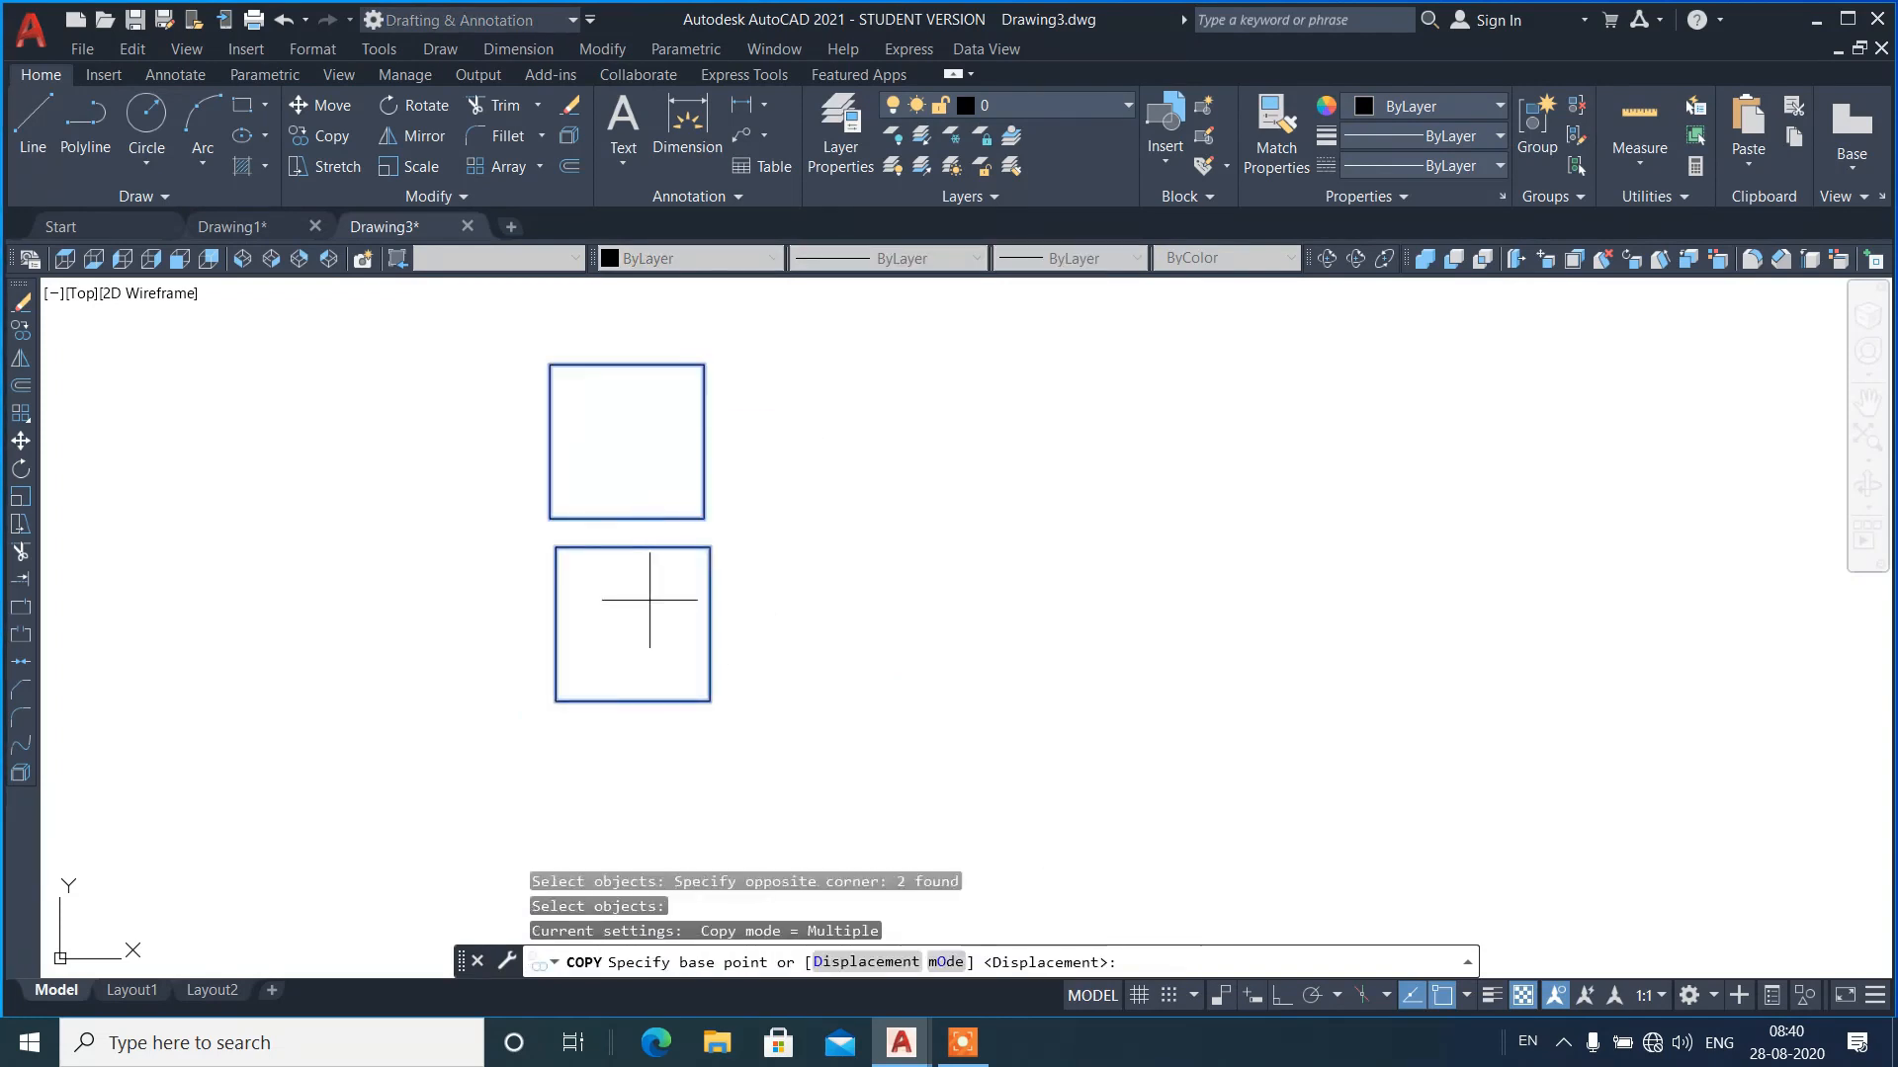
click(633, 623)
click(834, 625)
key(Return)
- Draw a circle about as wide as one square, well to the right of the four squares
text(c)
key(Return)
click(1363, 453)
click(1435, 464)
- Copy the circle three times, below, diagonally and beside it, to form a two-by-two set
click(1466, 474)
click(1379, 406)
text(c)
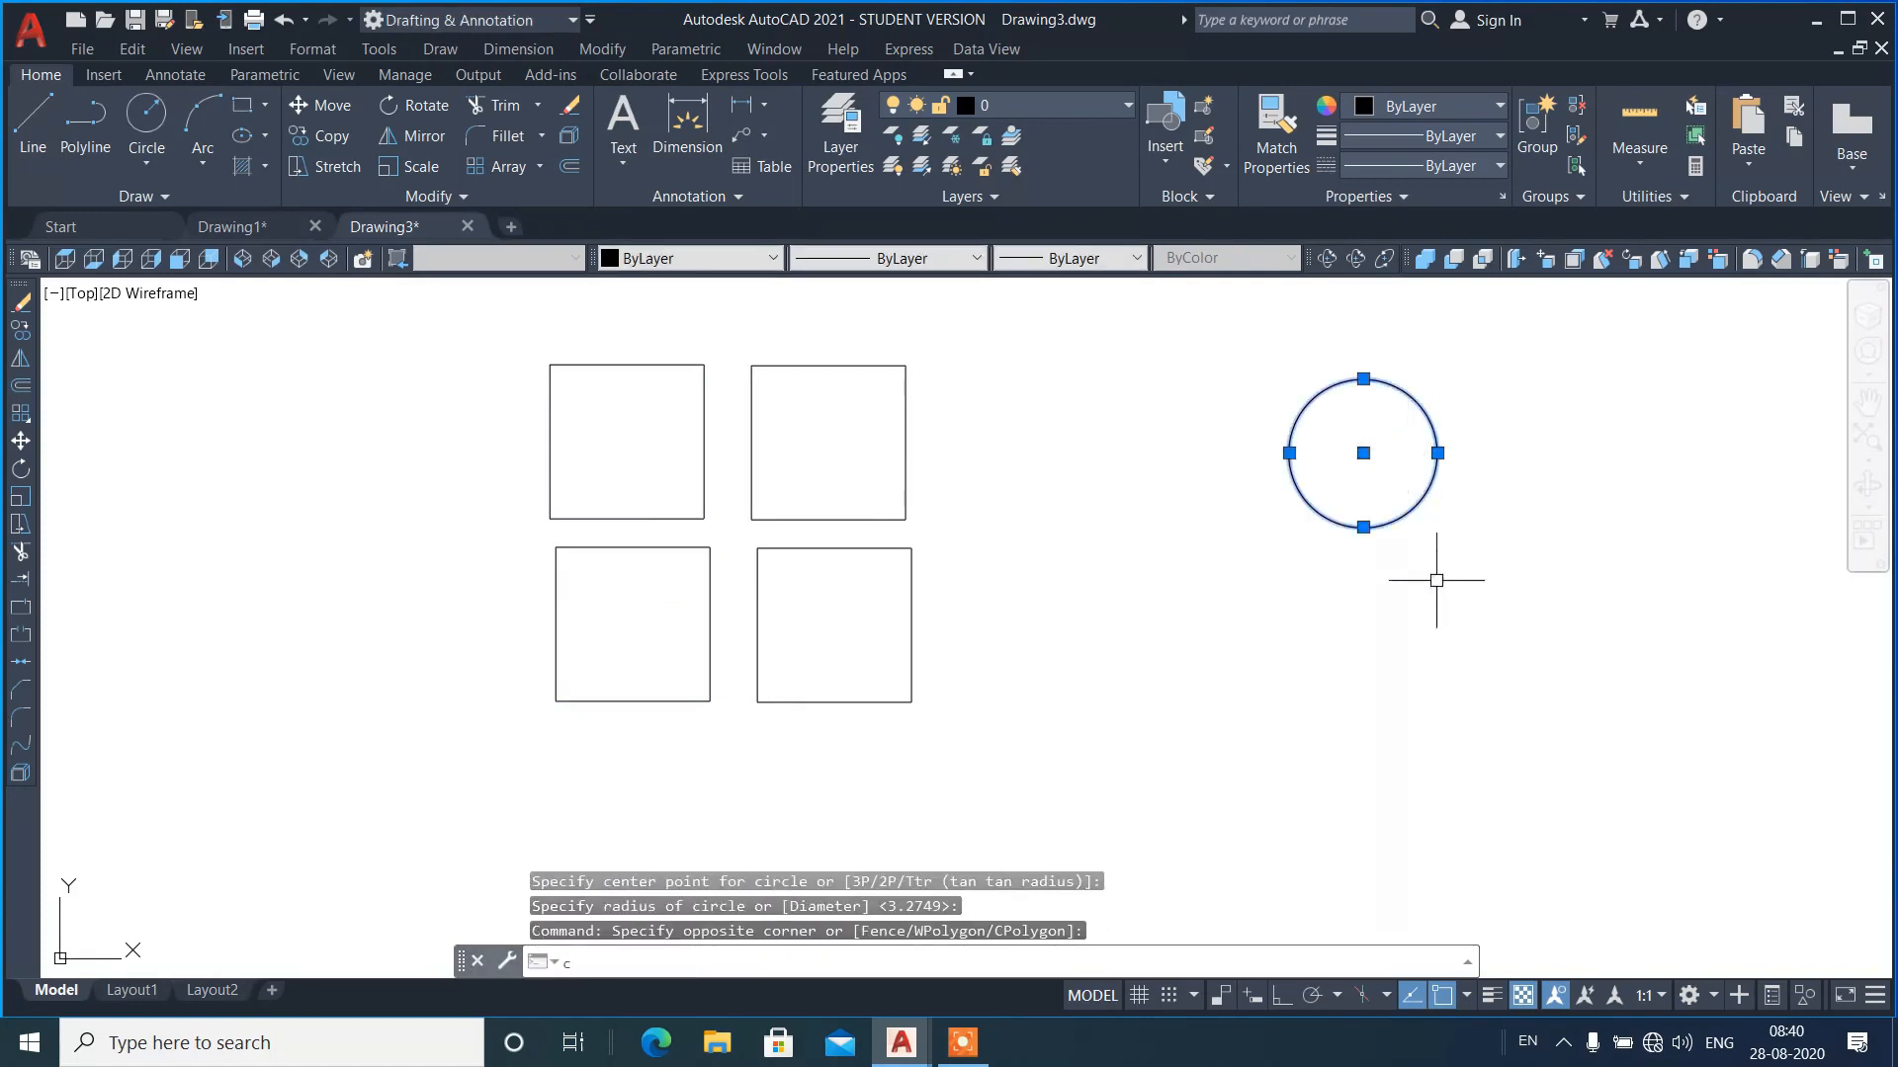
text(o)
key(Return)
click(1415, 594)
click(1415, 776)
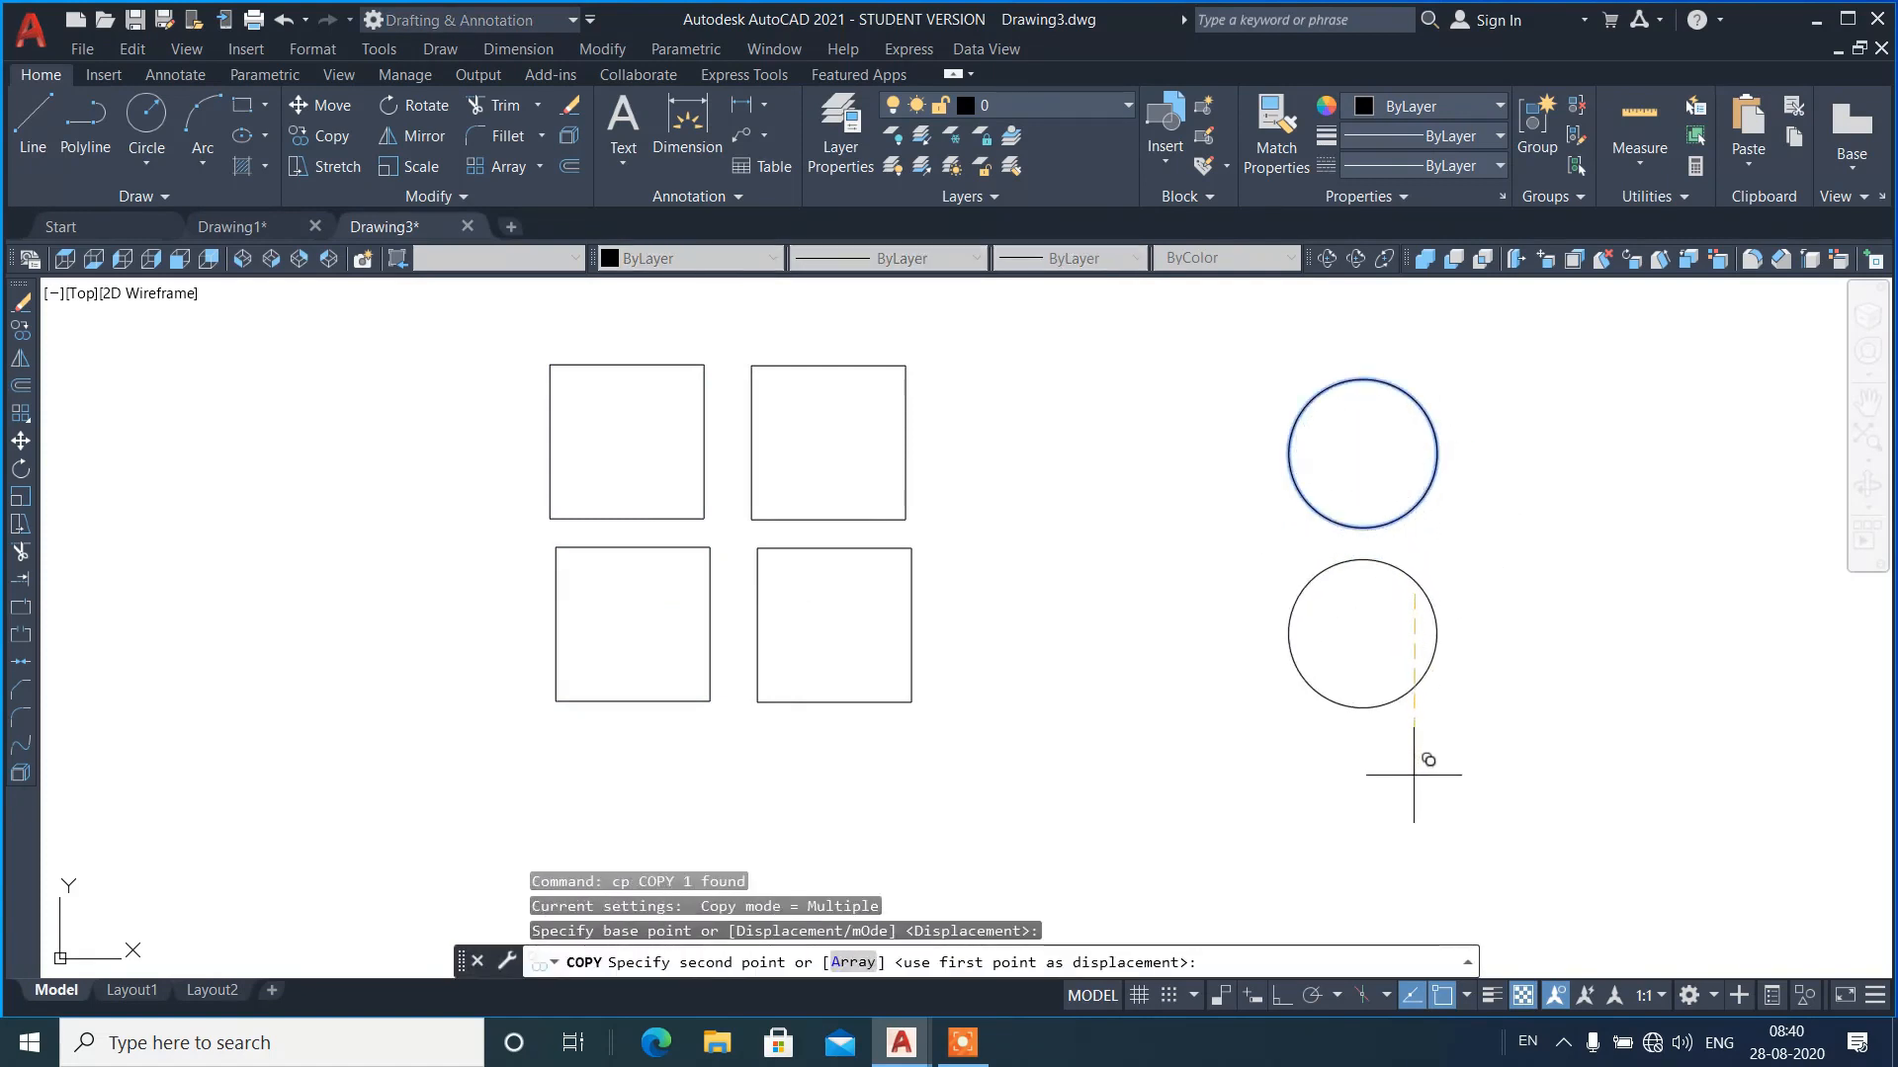
click(1587, 781)
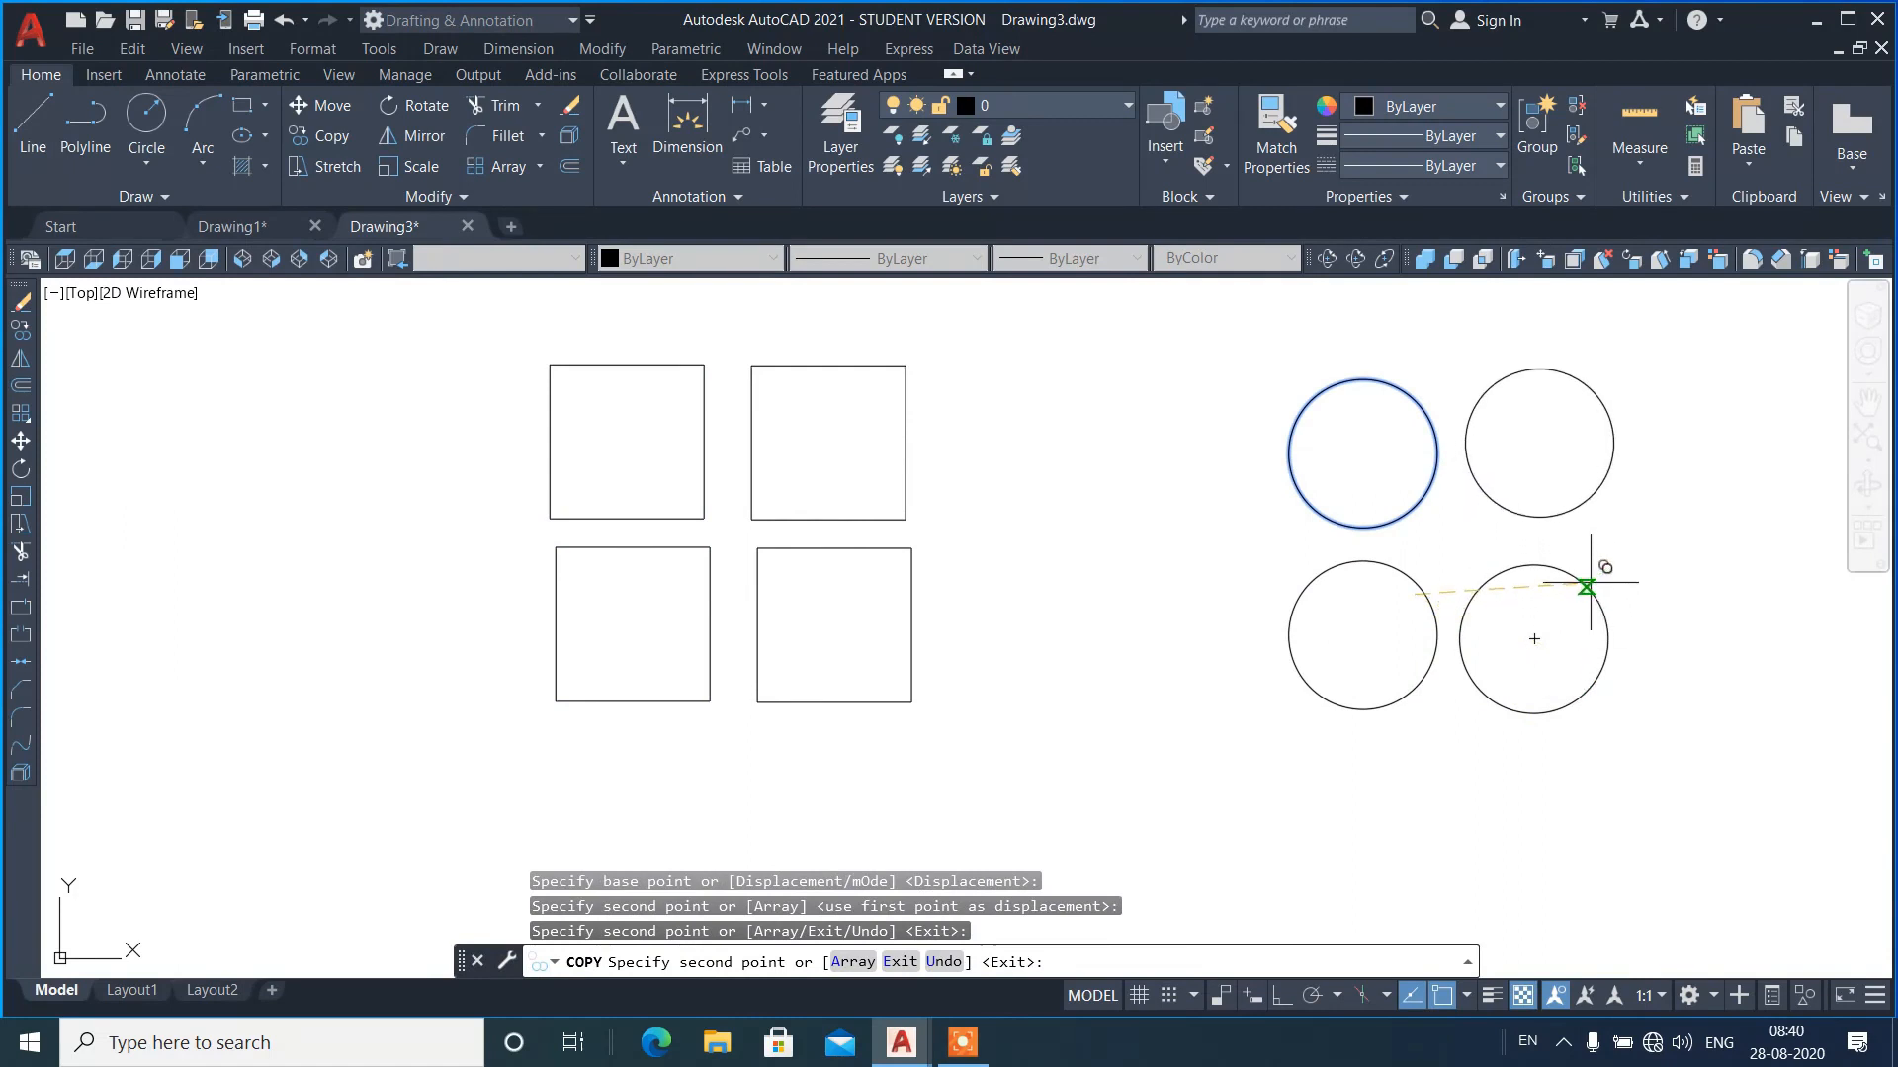
key(Return)
- Move the four circles a short distance left, closer to the squares
scroll(982, 543, down, 5)
scroll(1008, 508, up, 5)
scroll(1061, 523, down, 2)
click(1123, 563)
click(954, 457)
text(m)
key(Return)
click(1194, 637)
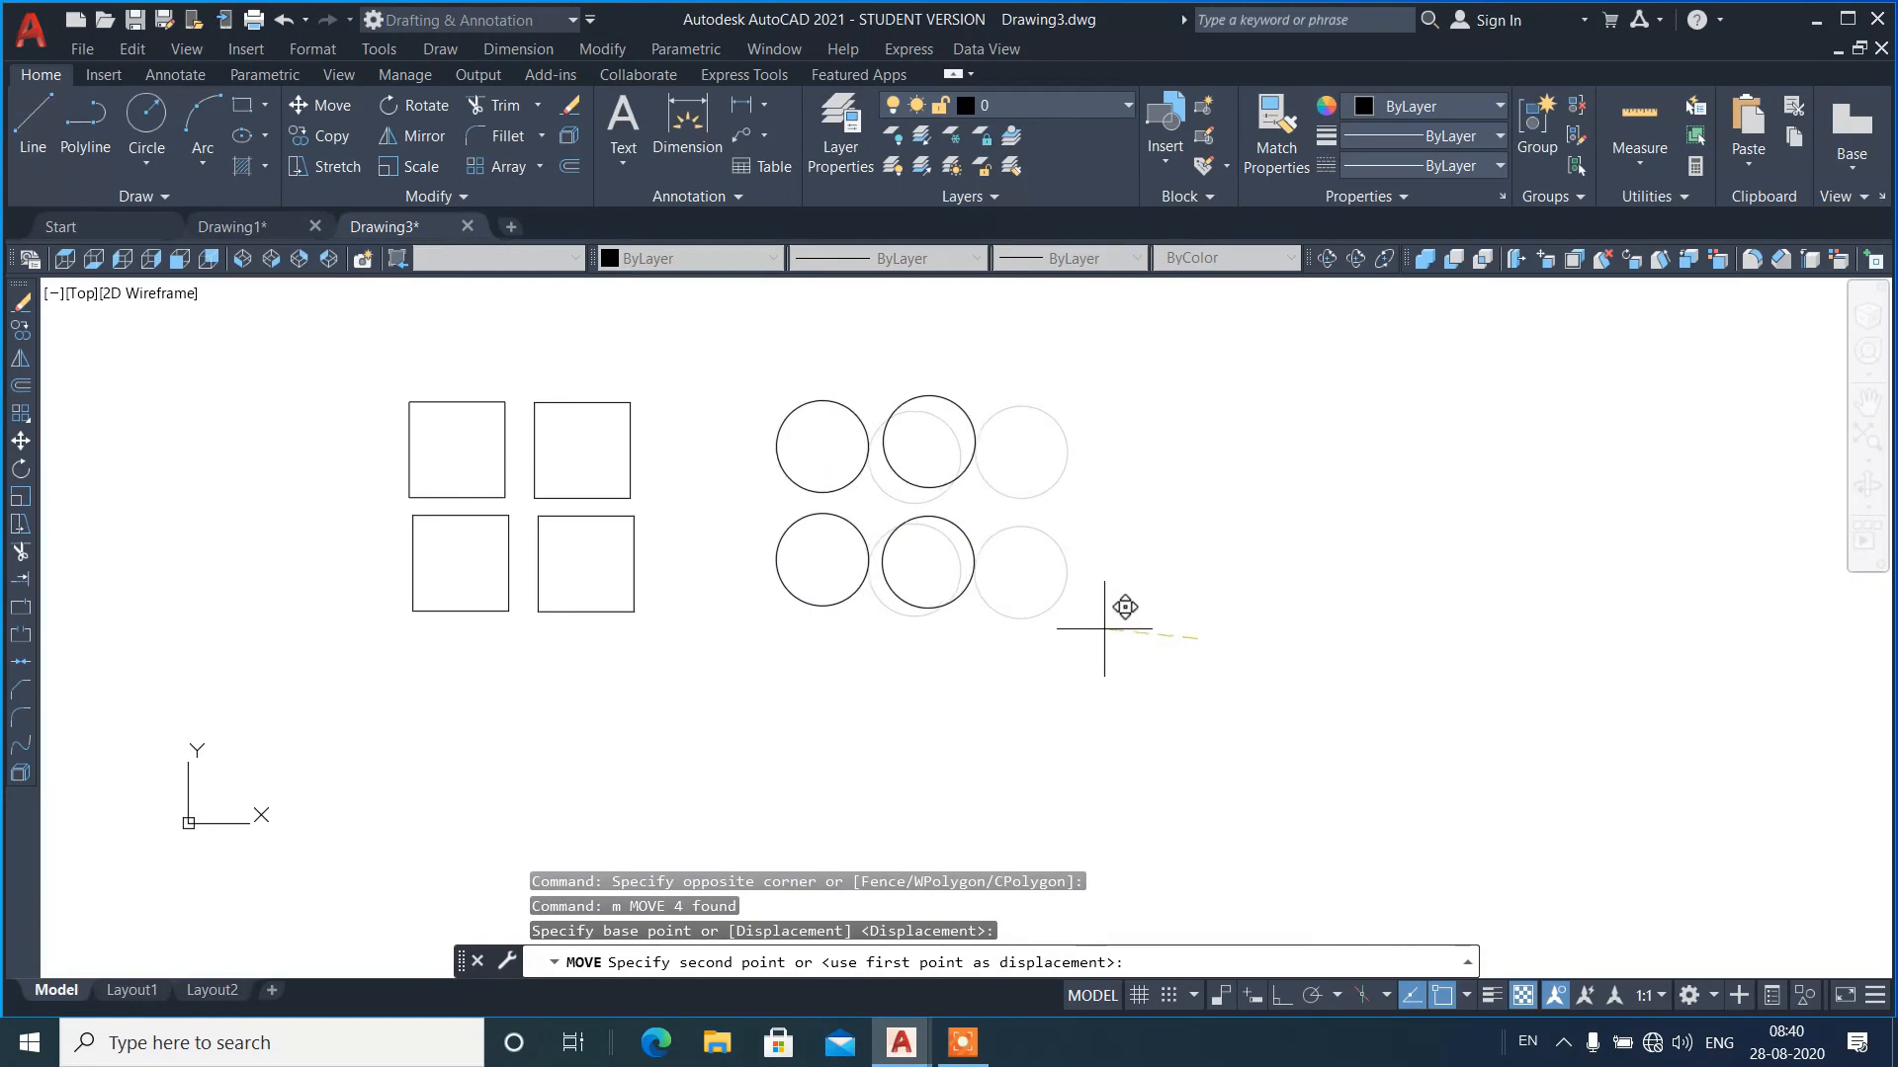
click(1099, 630)
- Draw a small three-point arc to the right of the lower circles
text(a)
key(Return)
click(1101, 607)
click(1119, 543)
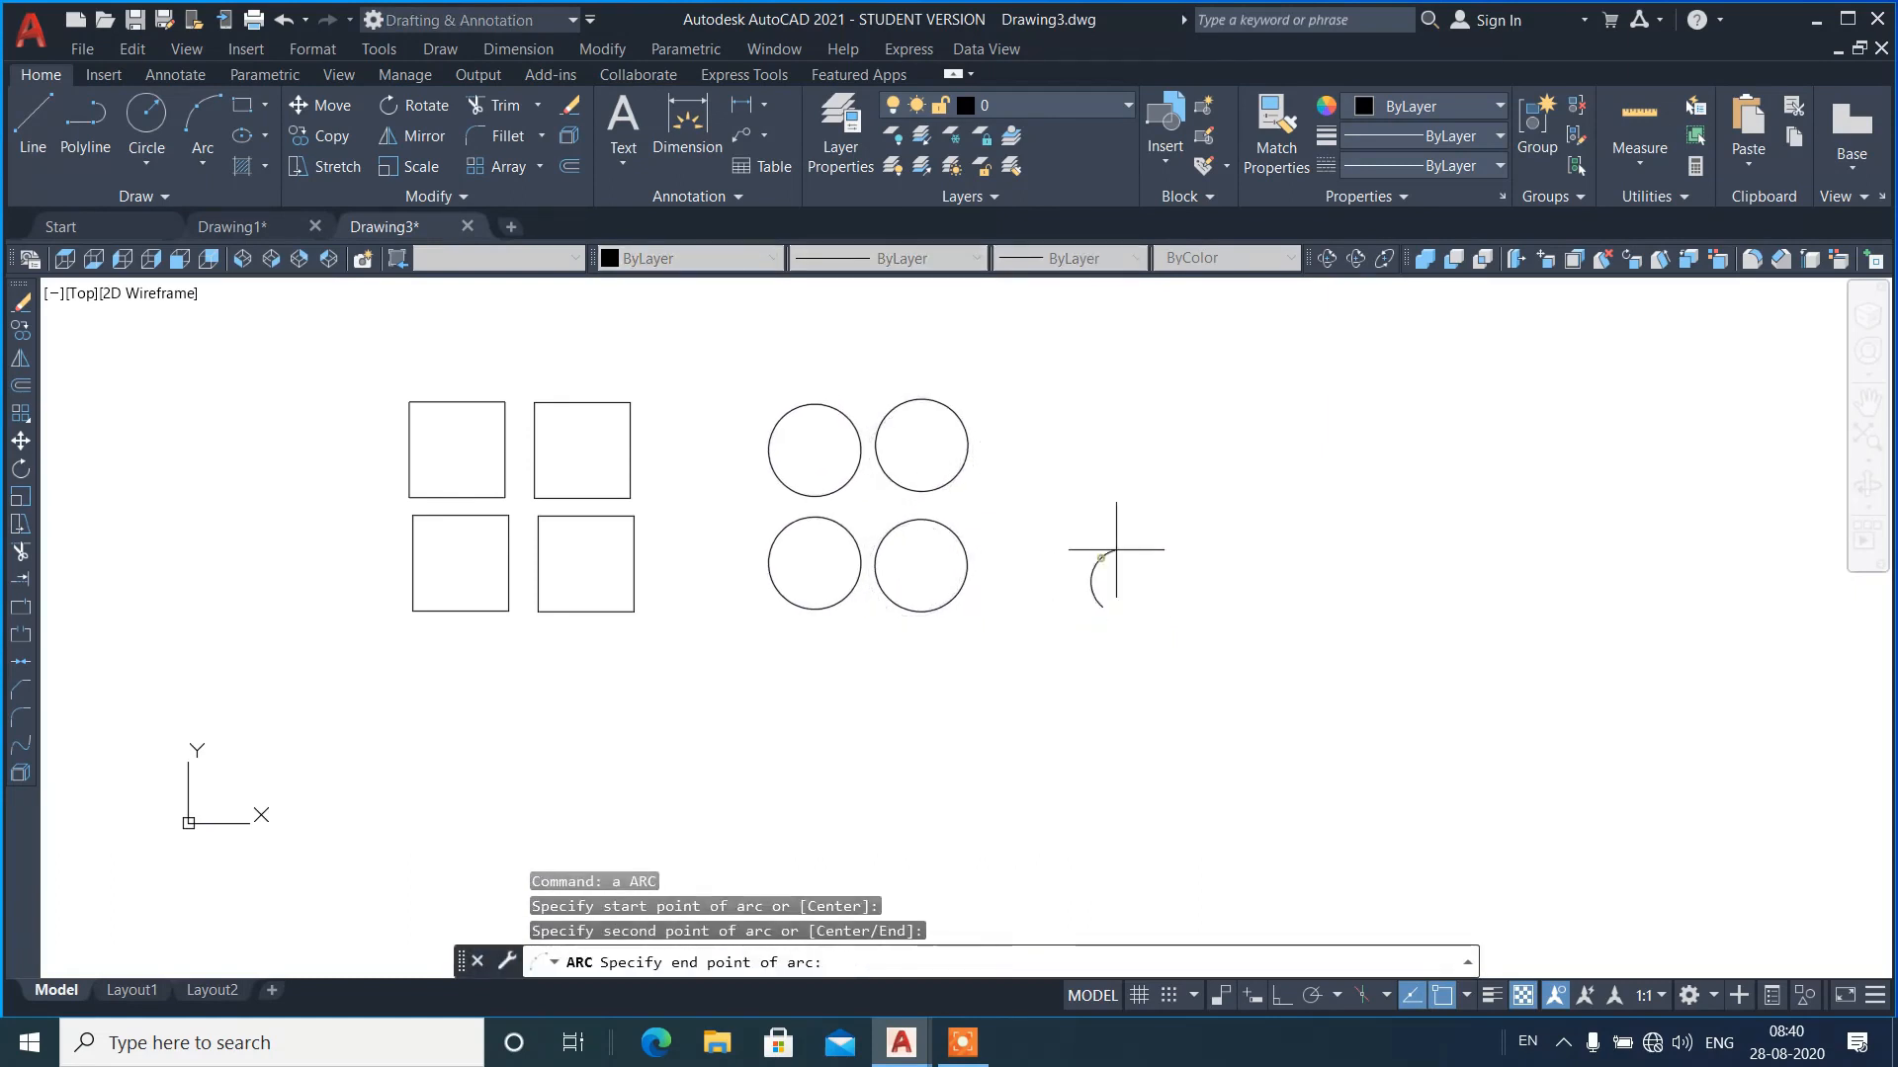
click(1166, 537)
- Copy the arc once, placing the duplicate directly above the original
click(1110, 543)
click(1224, 593)
text(cp)
key(Return)
click(1266, 573)
click(1261, 477)
key(Return)
- Copy both stacked arcs horizontally to their right to form a set of four
key(Return)
click(1206, 580)
click(1161, 519)
click(1114, 465)
click(1059, 437)
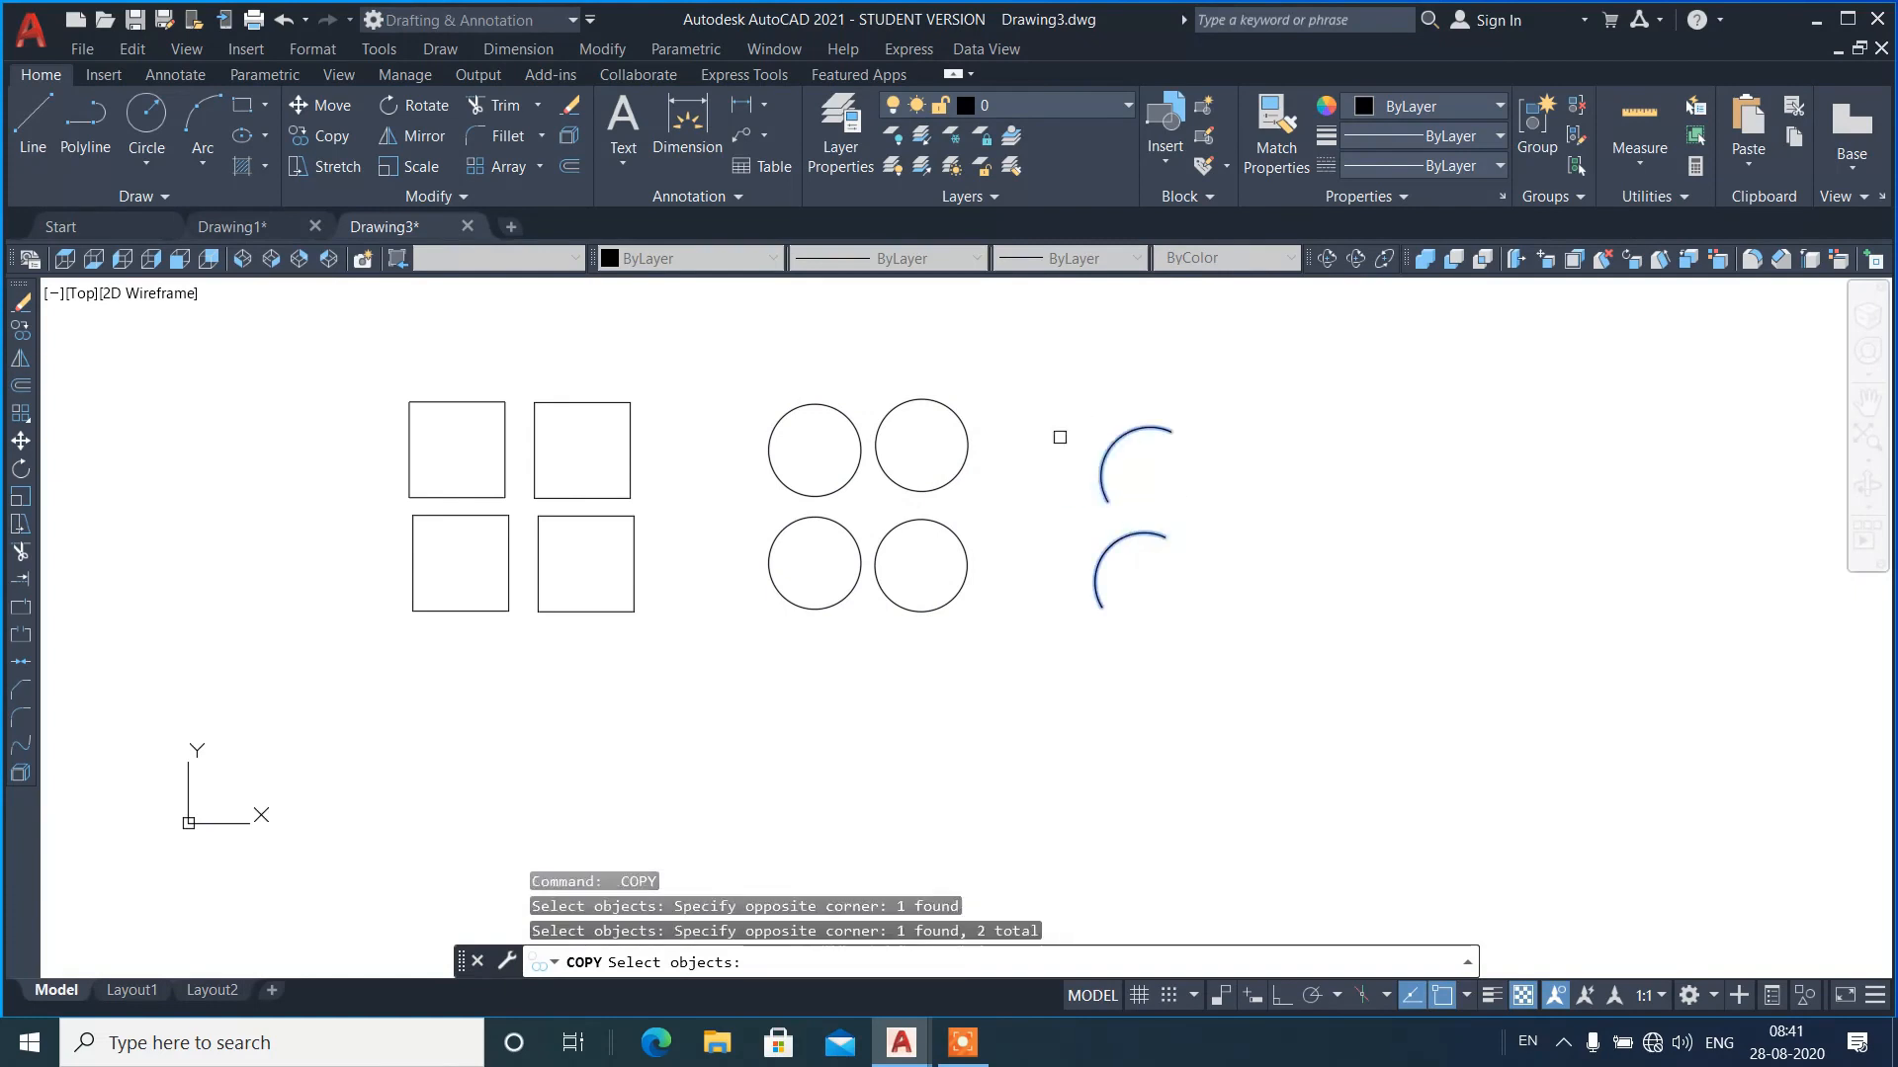
key(Return)
click(1171, 431)
click(1274, 431)
key(Return)
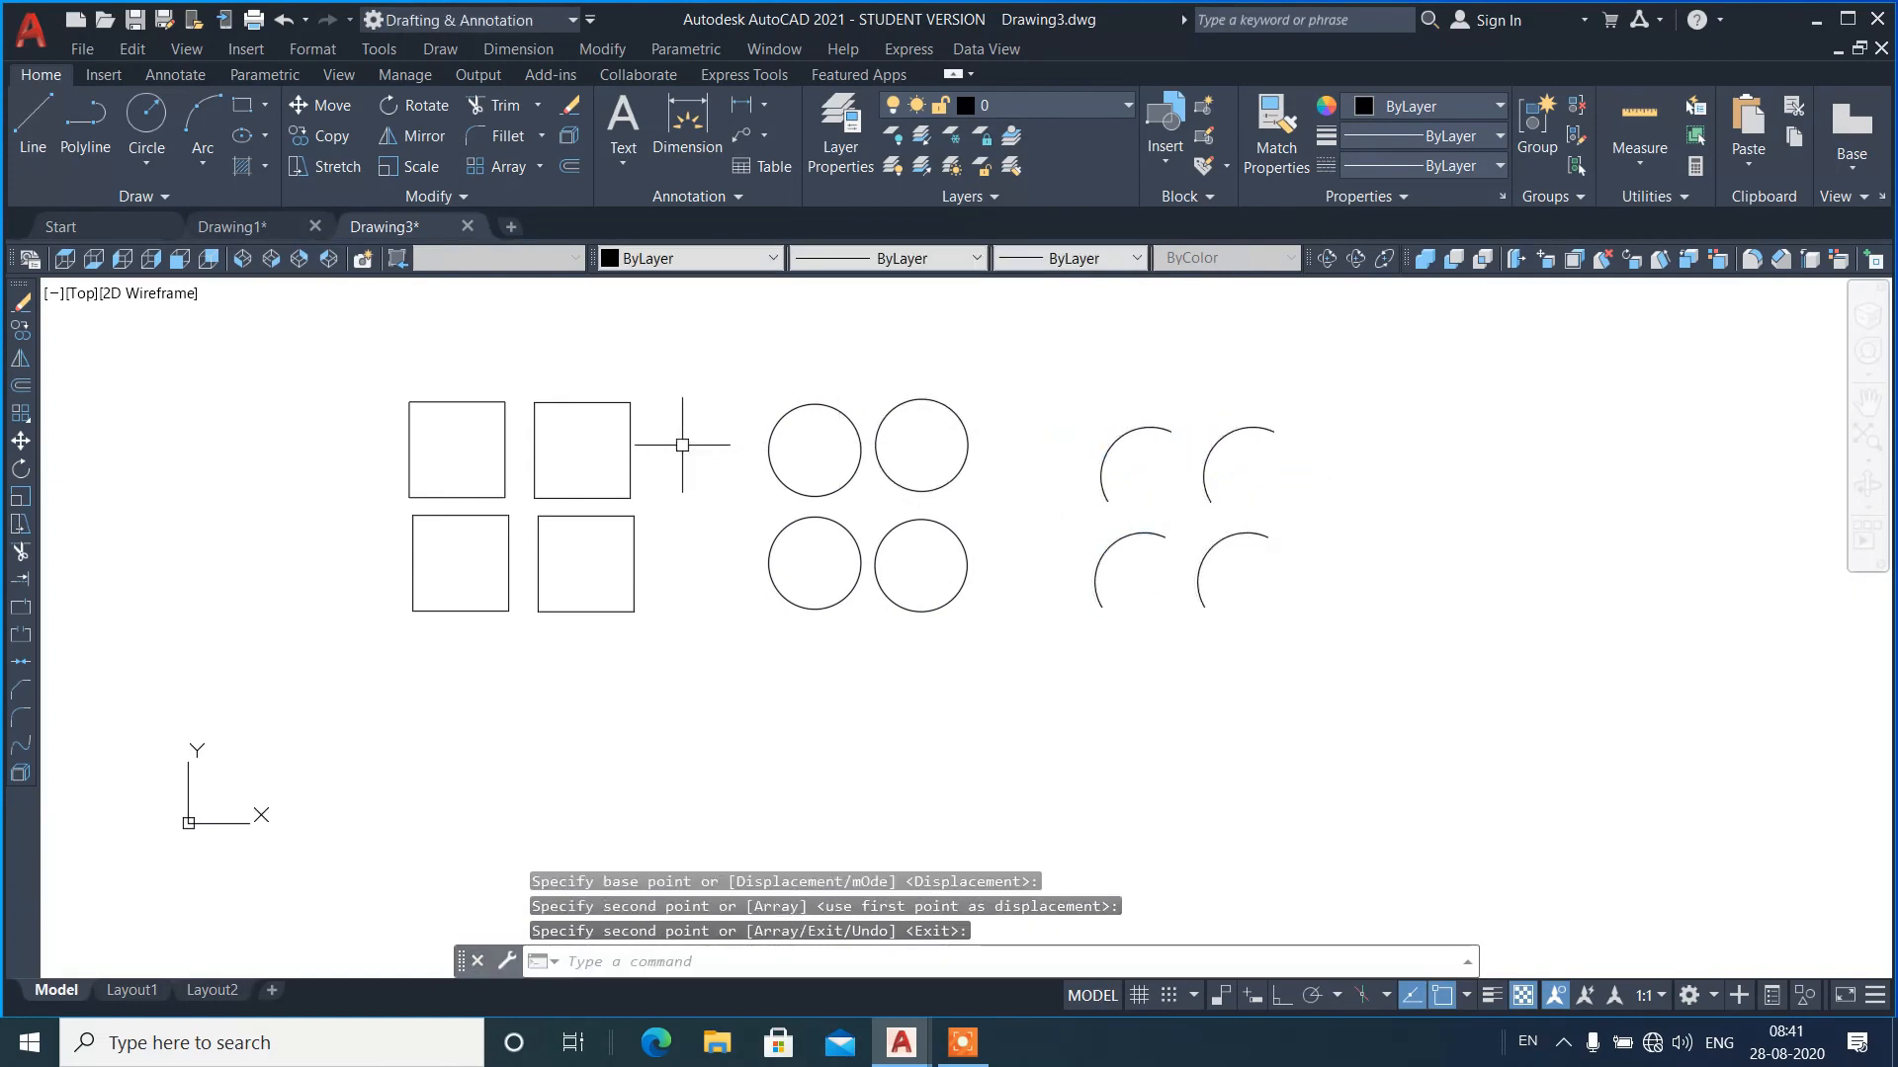
- Group the four squares under the name rec
scroll(682, 445, up, 2)
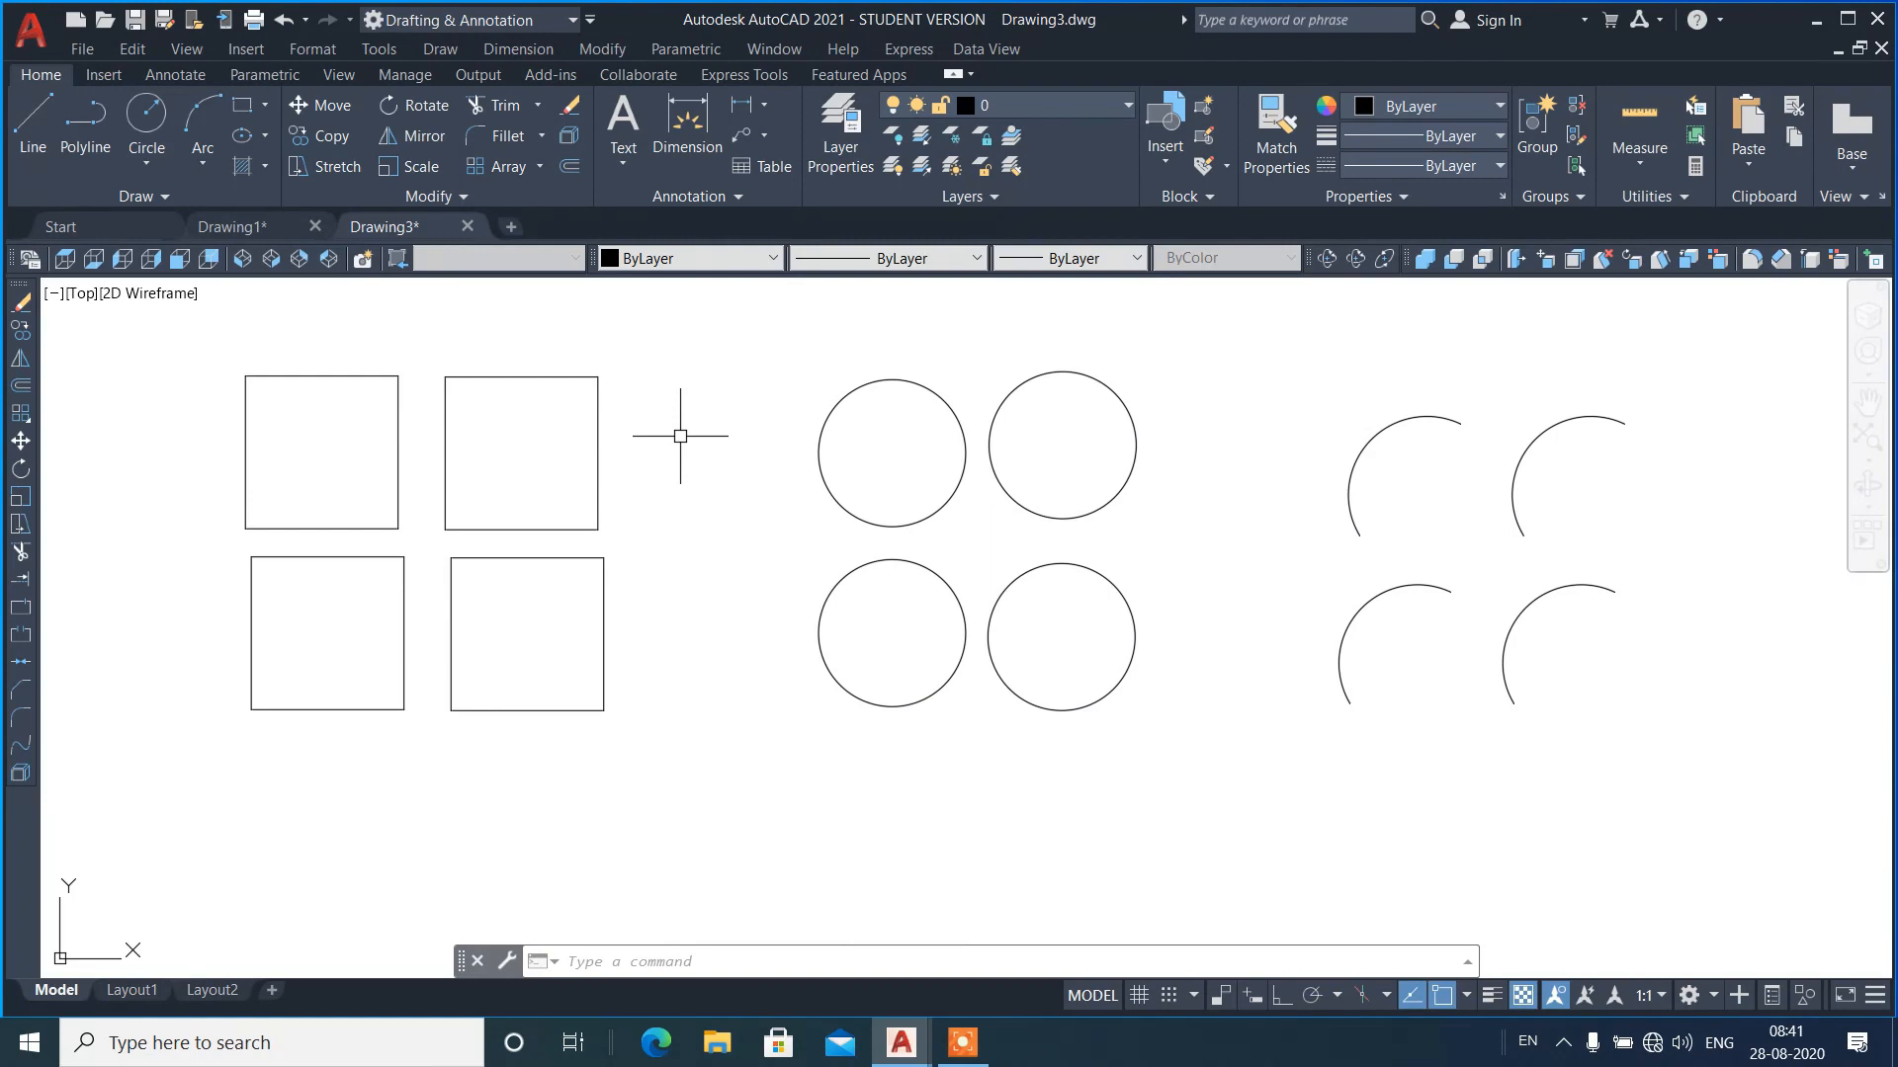
text(g)
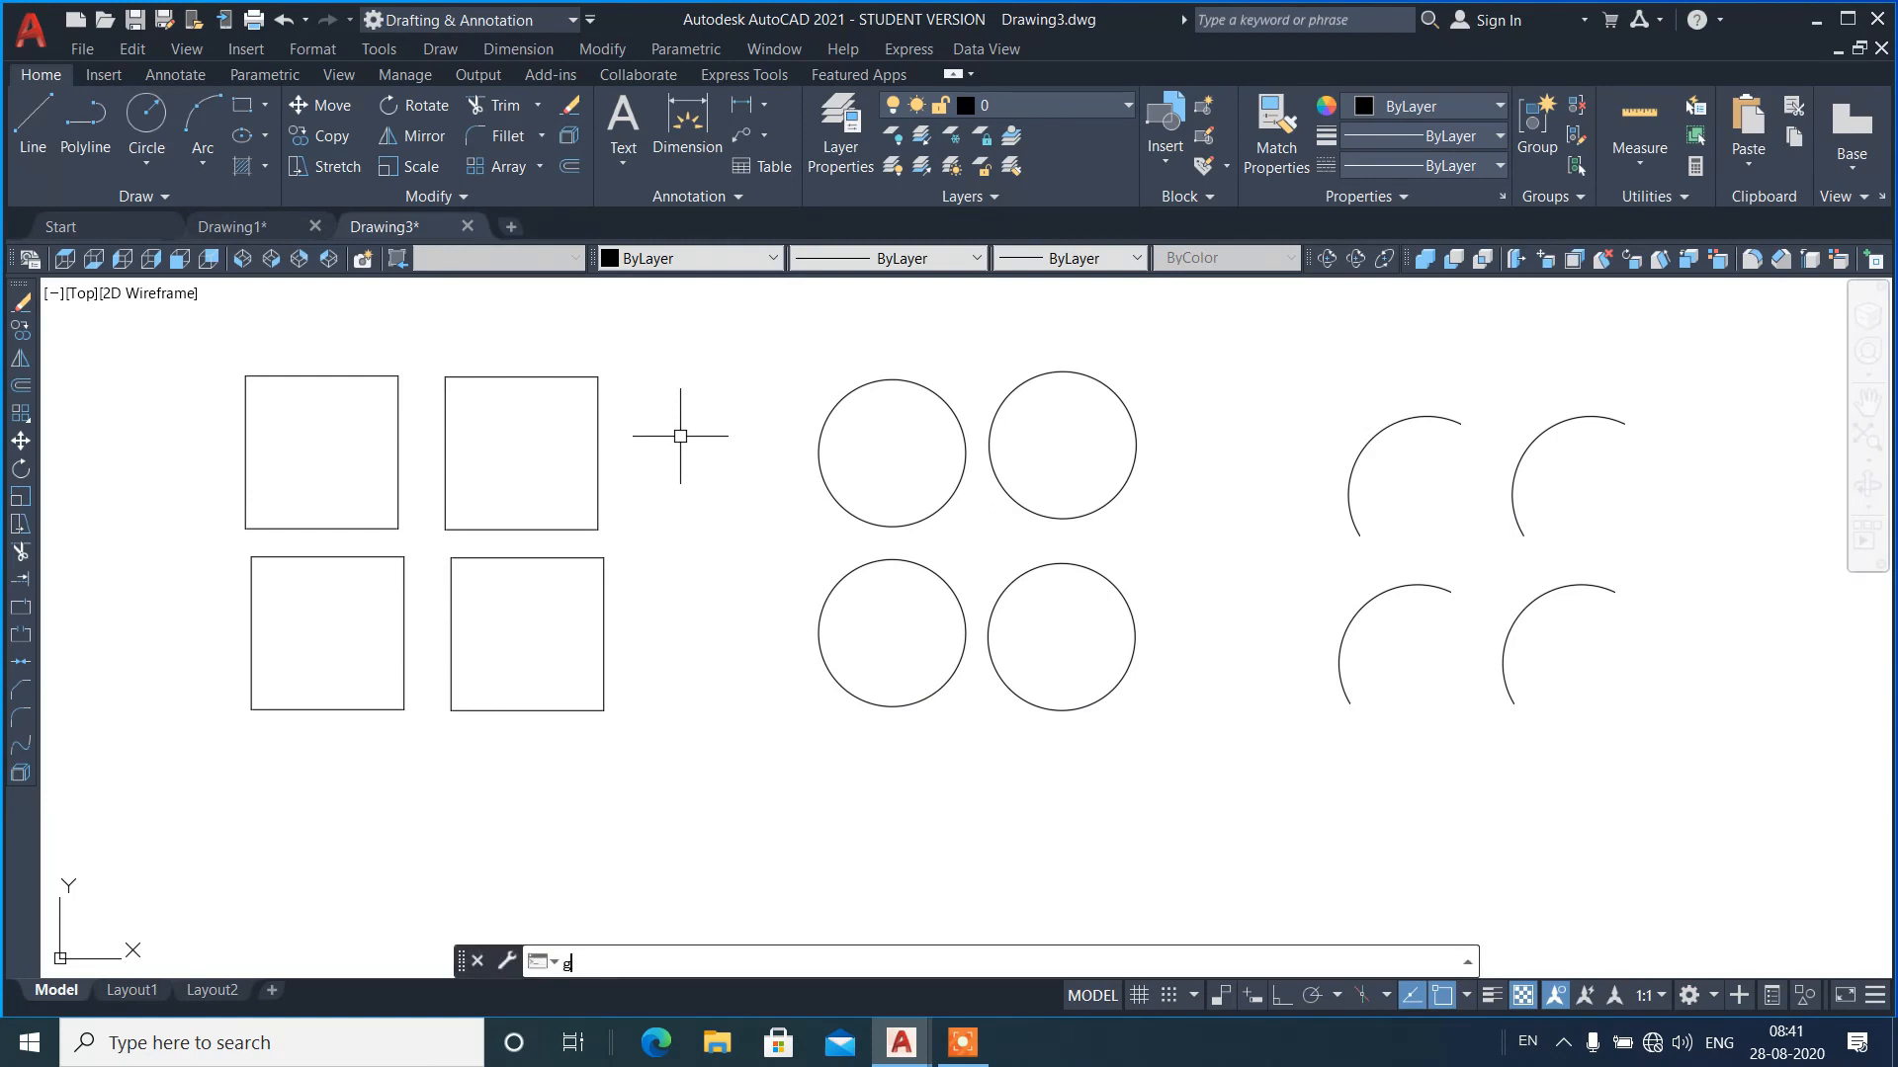
key(Return)
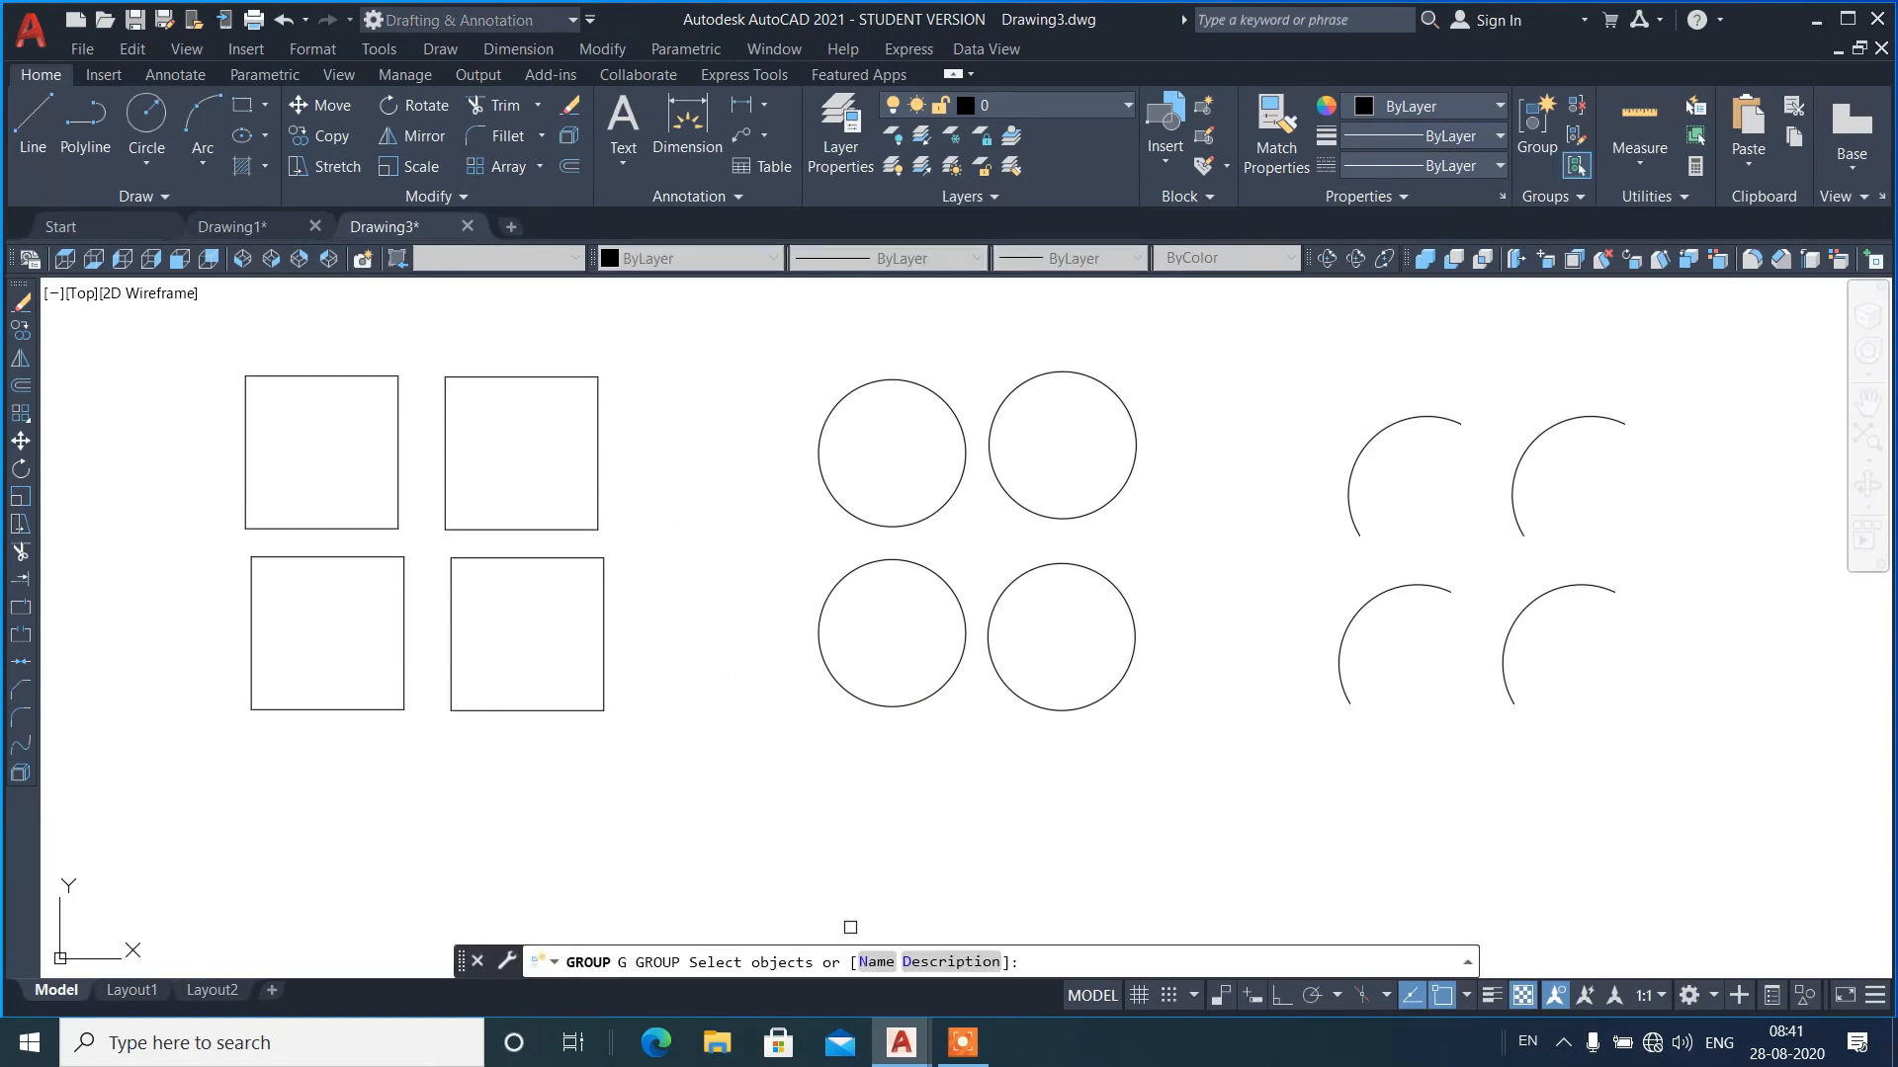
click(874, 962)
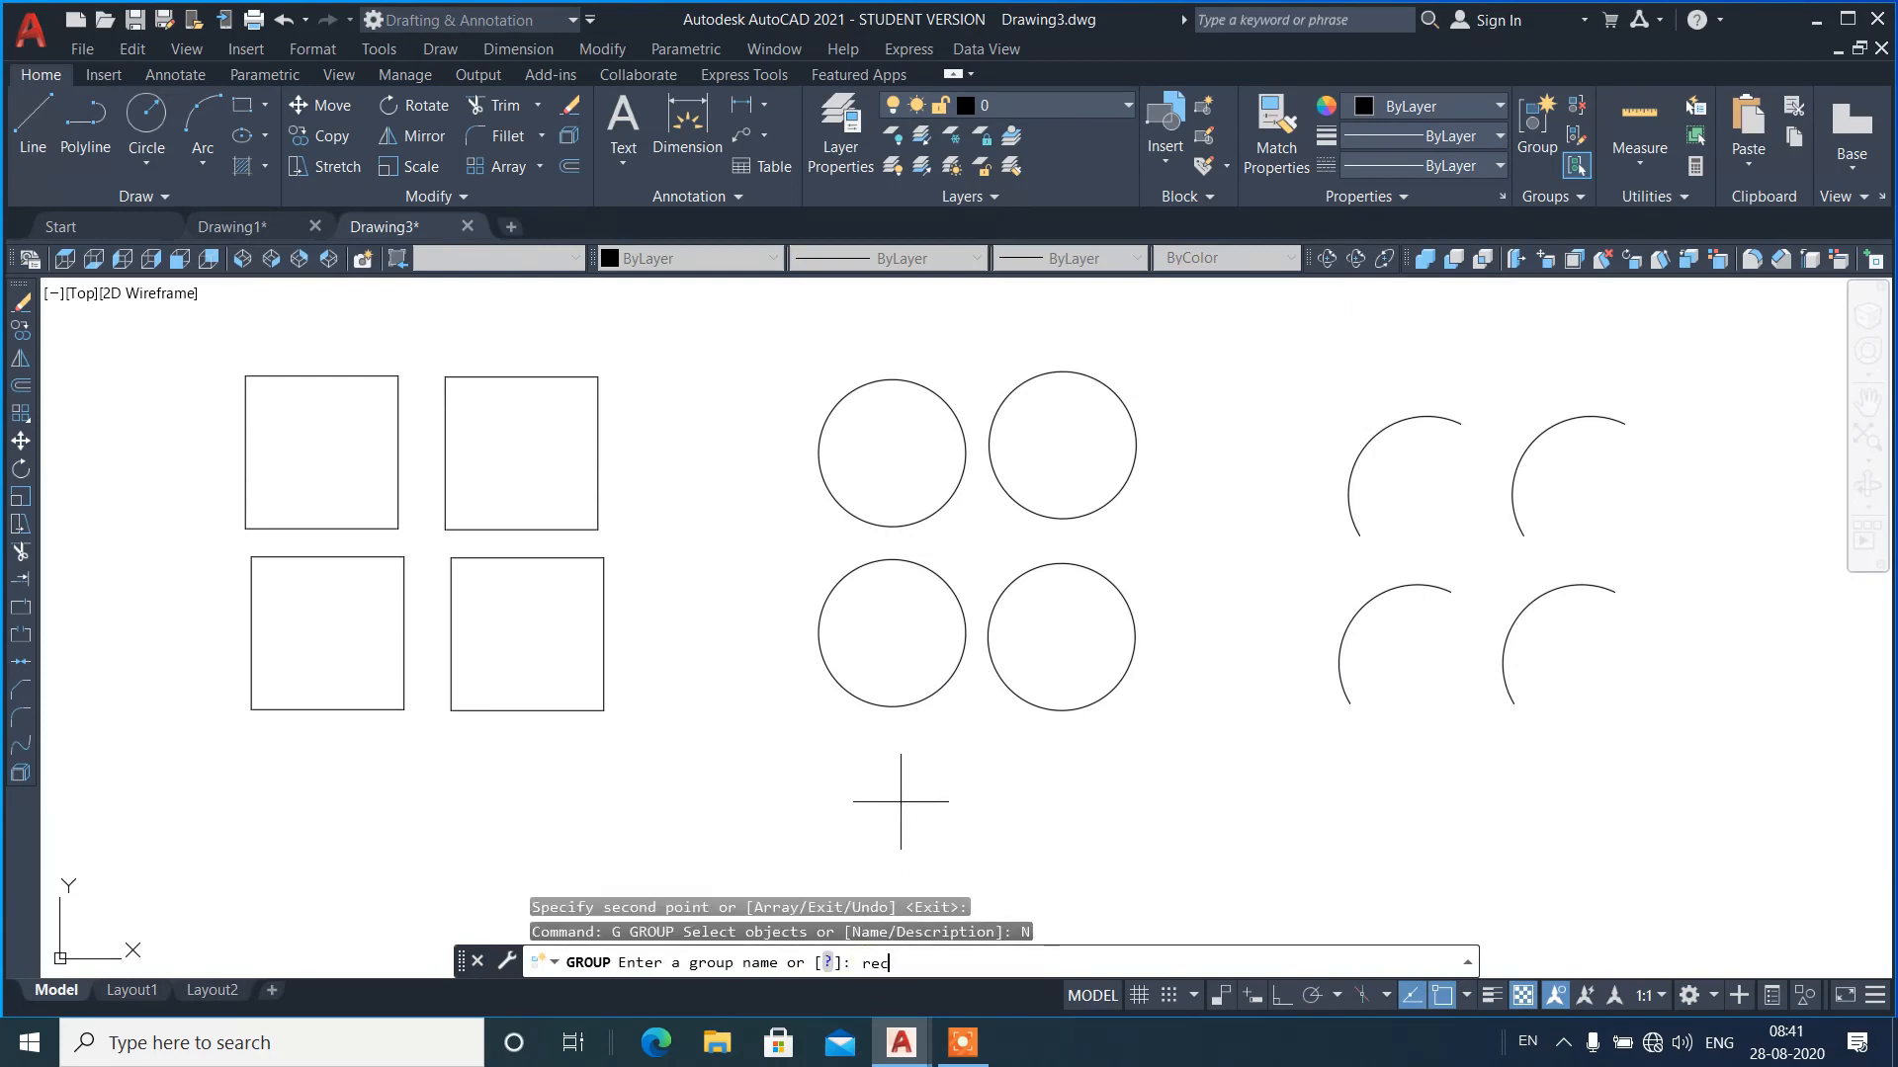
text(rec)
key(Return)
click(564, 677)
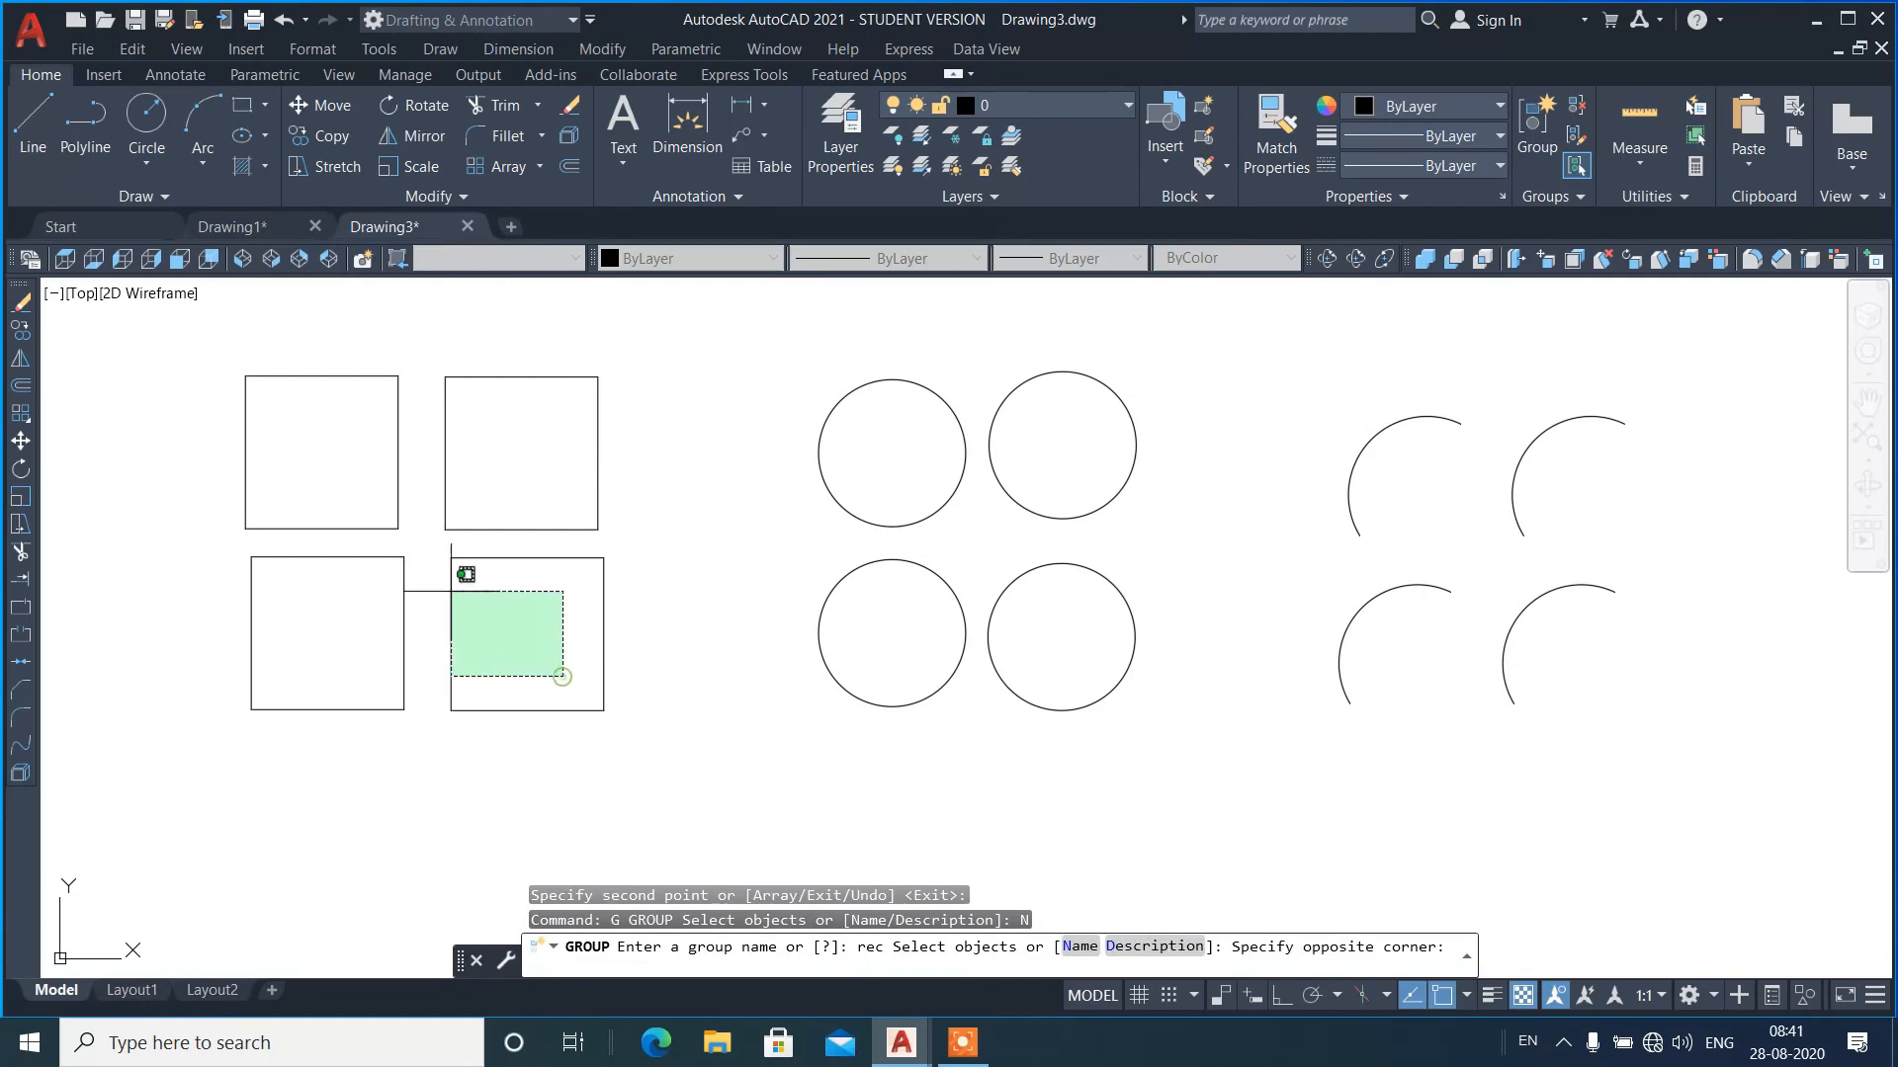
click(305, 490)
key(Return)
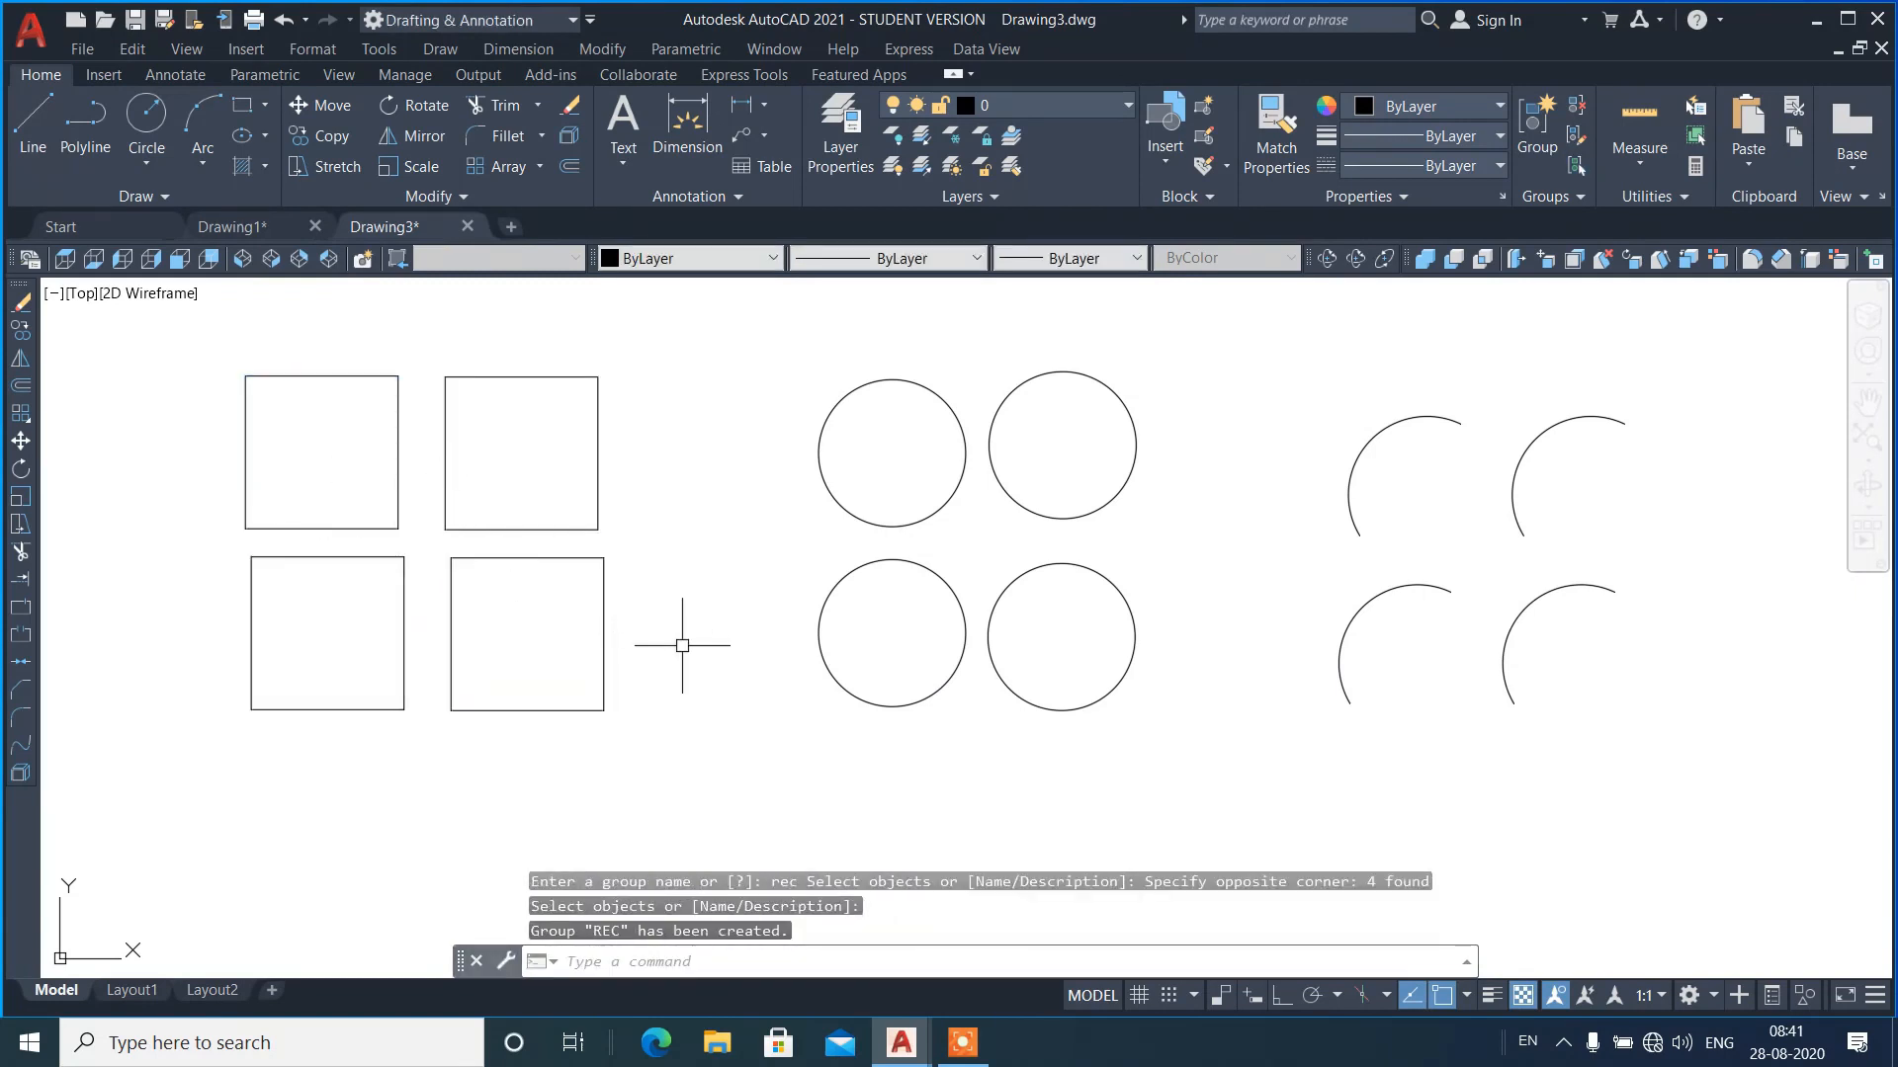
- Group the four circles under the name cir
text(g)
key(Return)
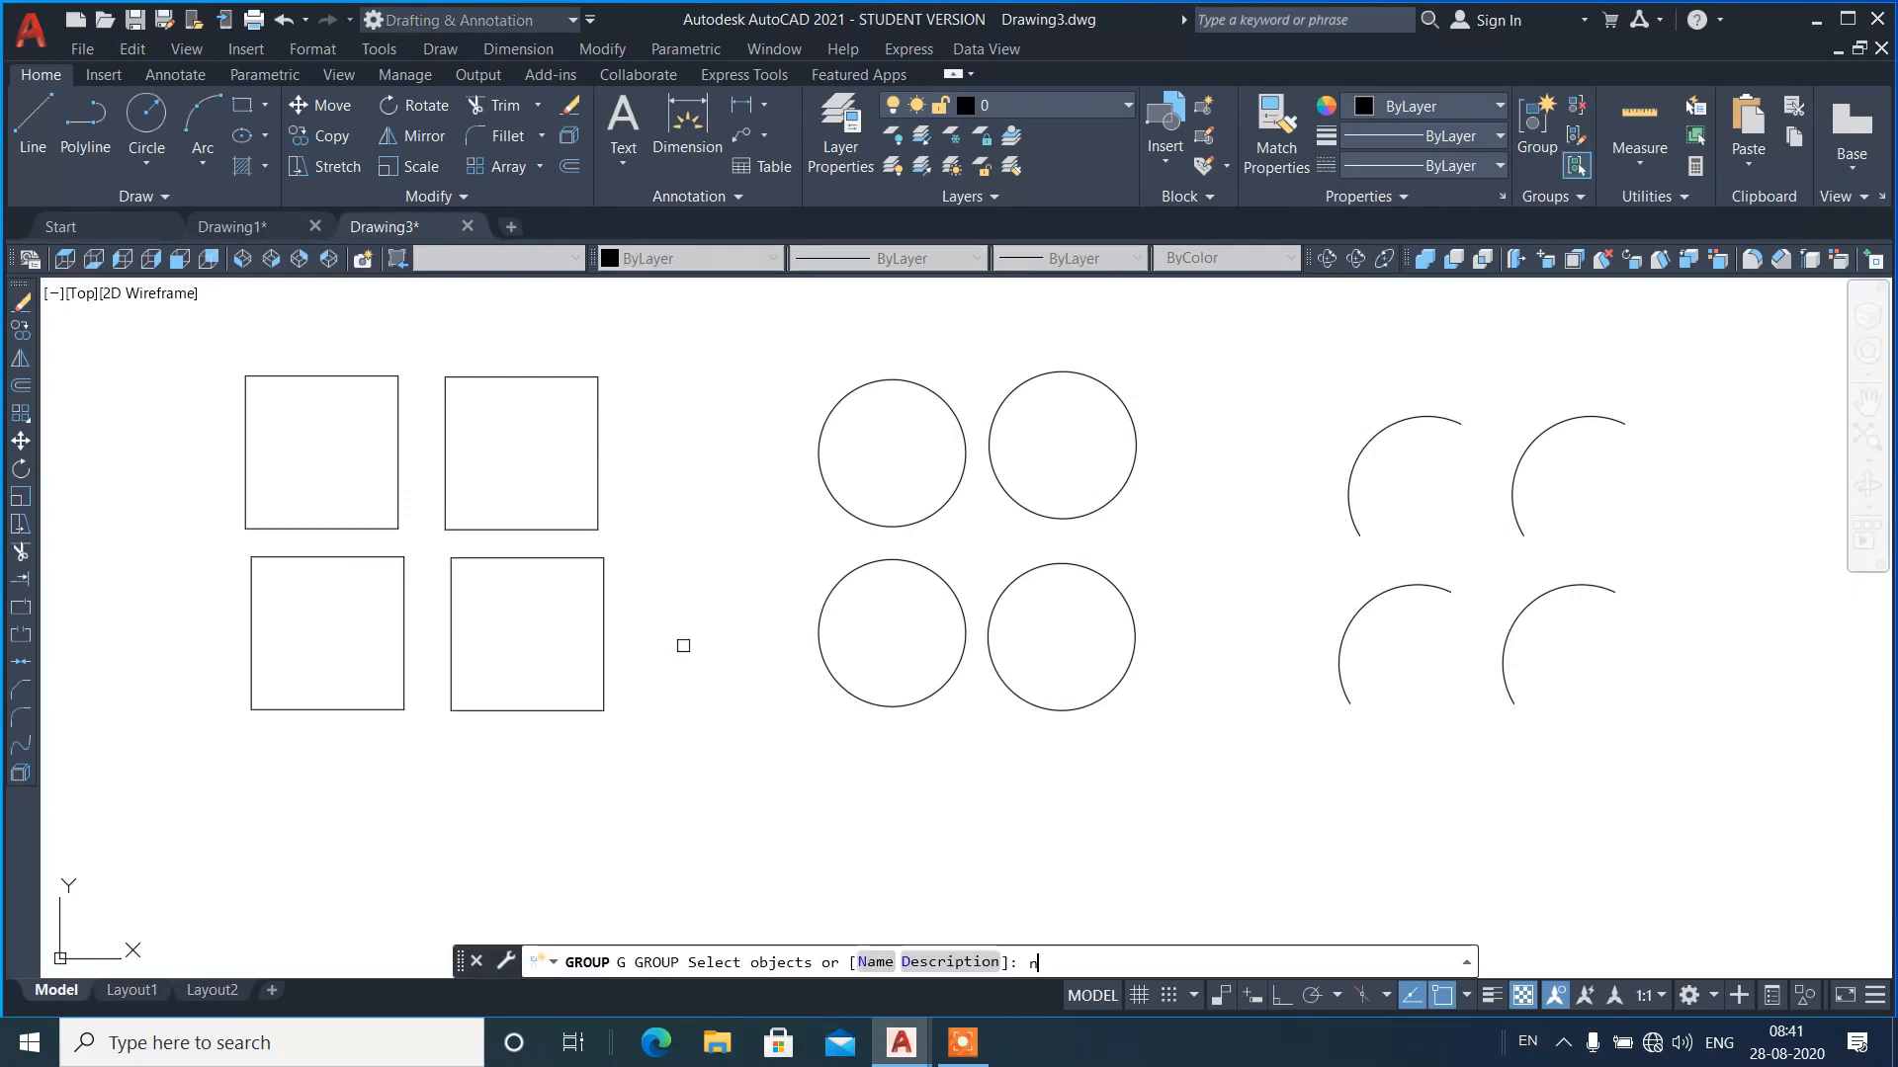
key(Return)
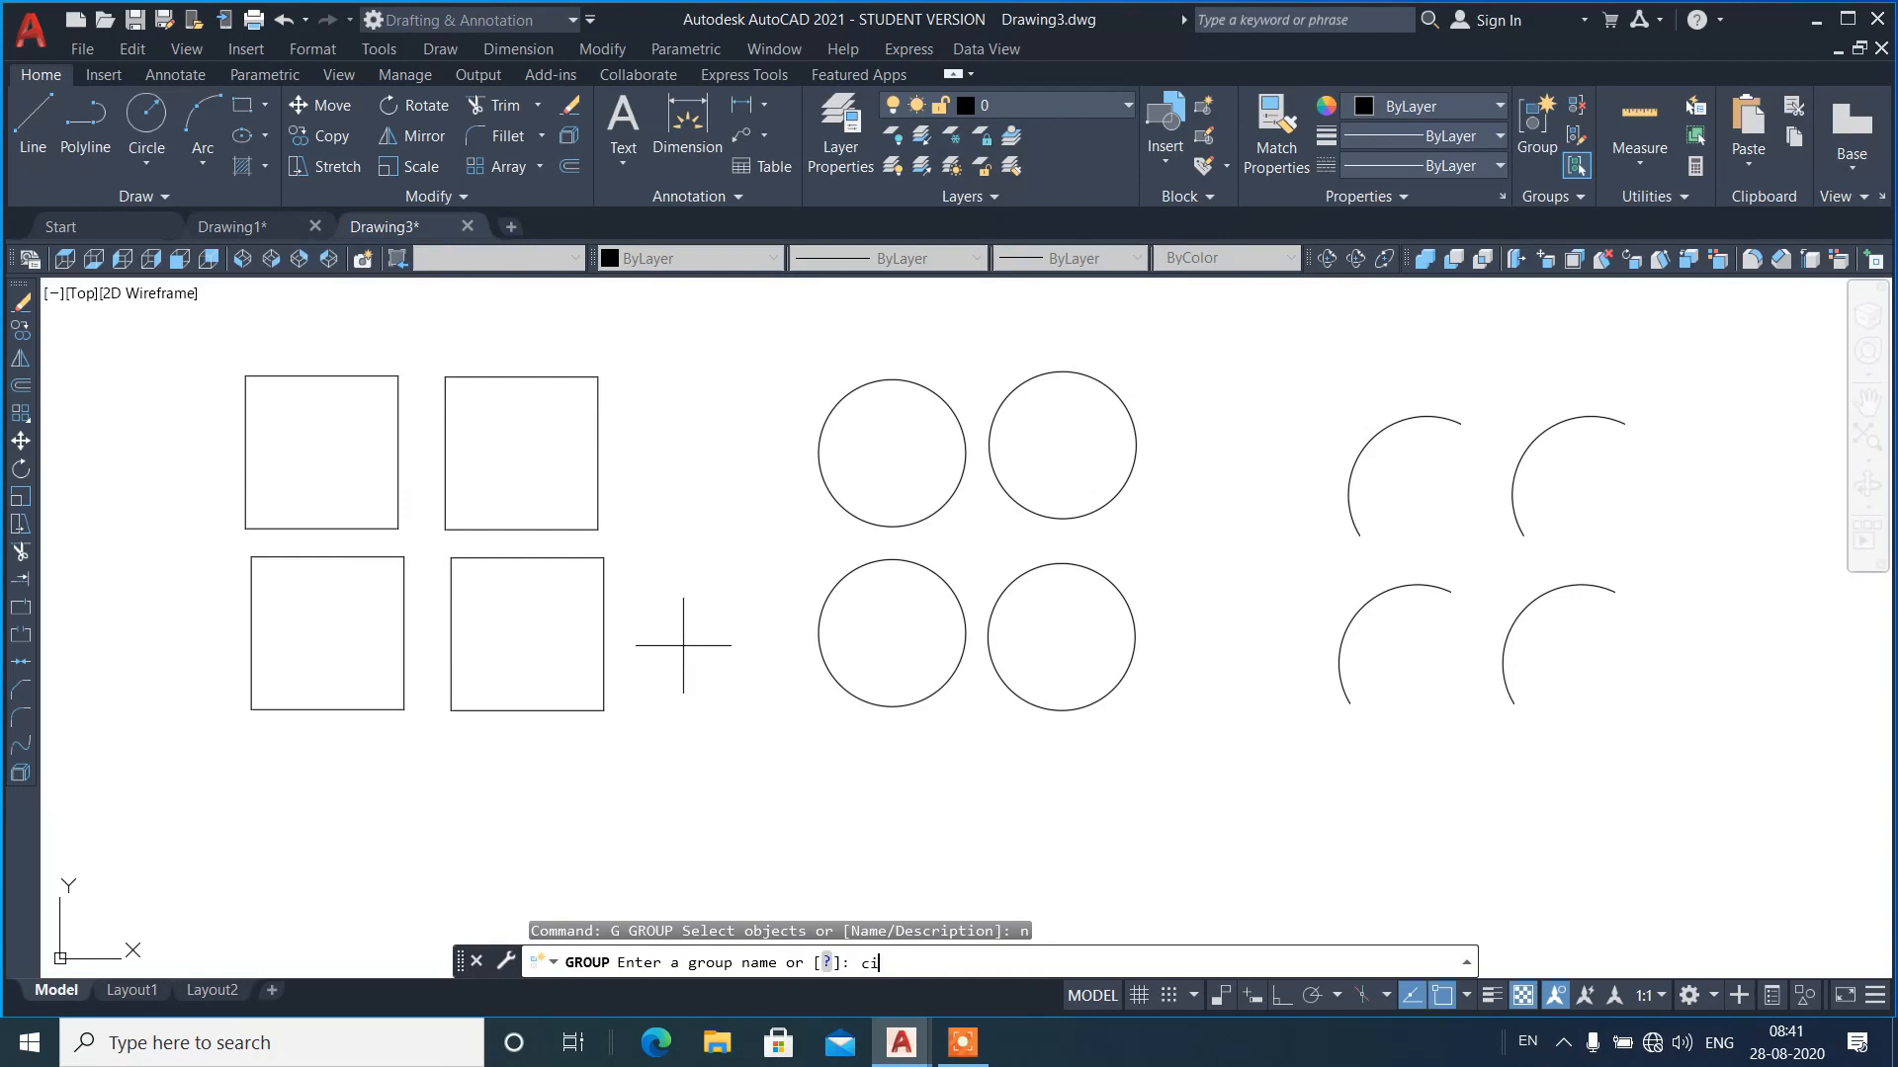
text(cir)
key(Return)
click(1034, 619)
click(869, 436)
key(Return)
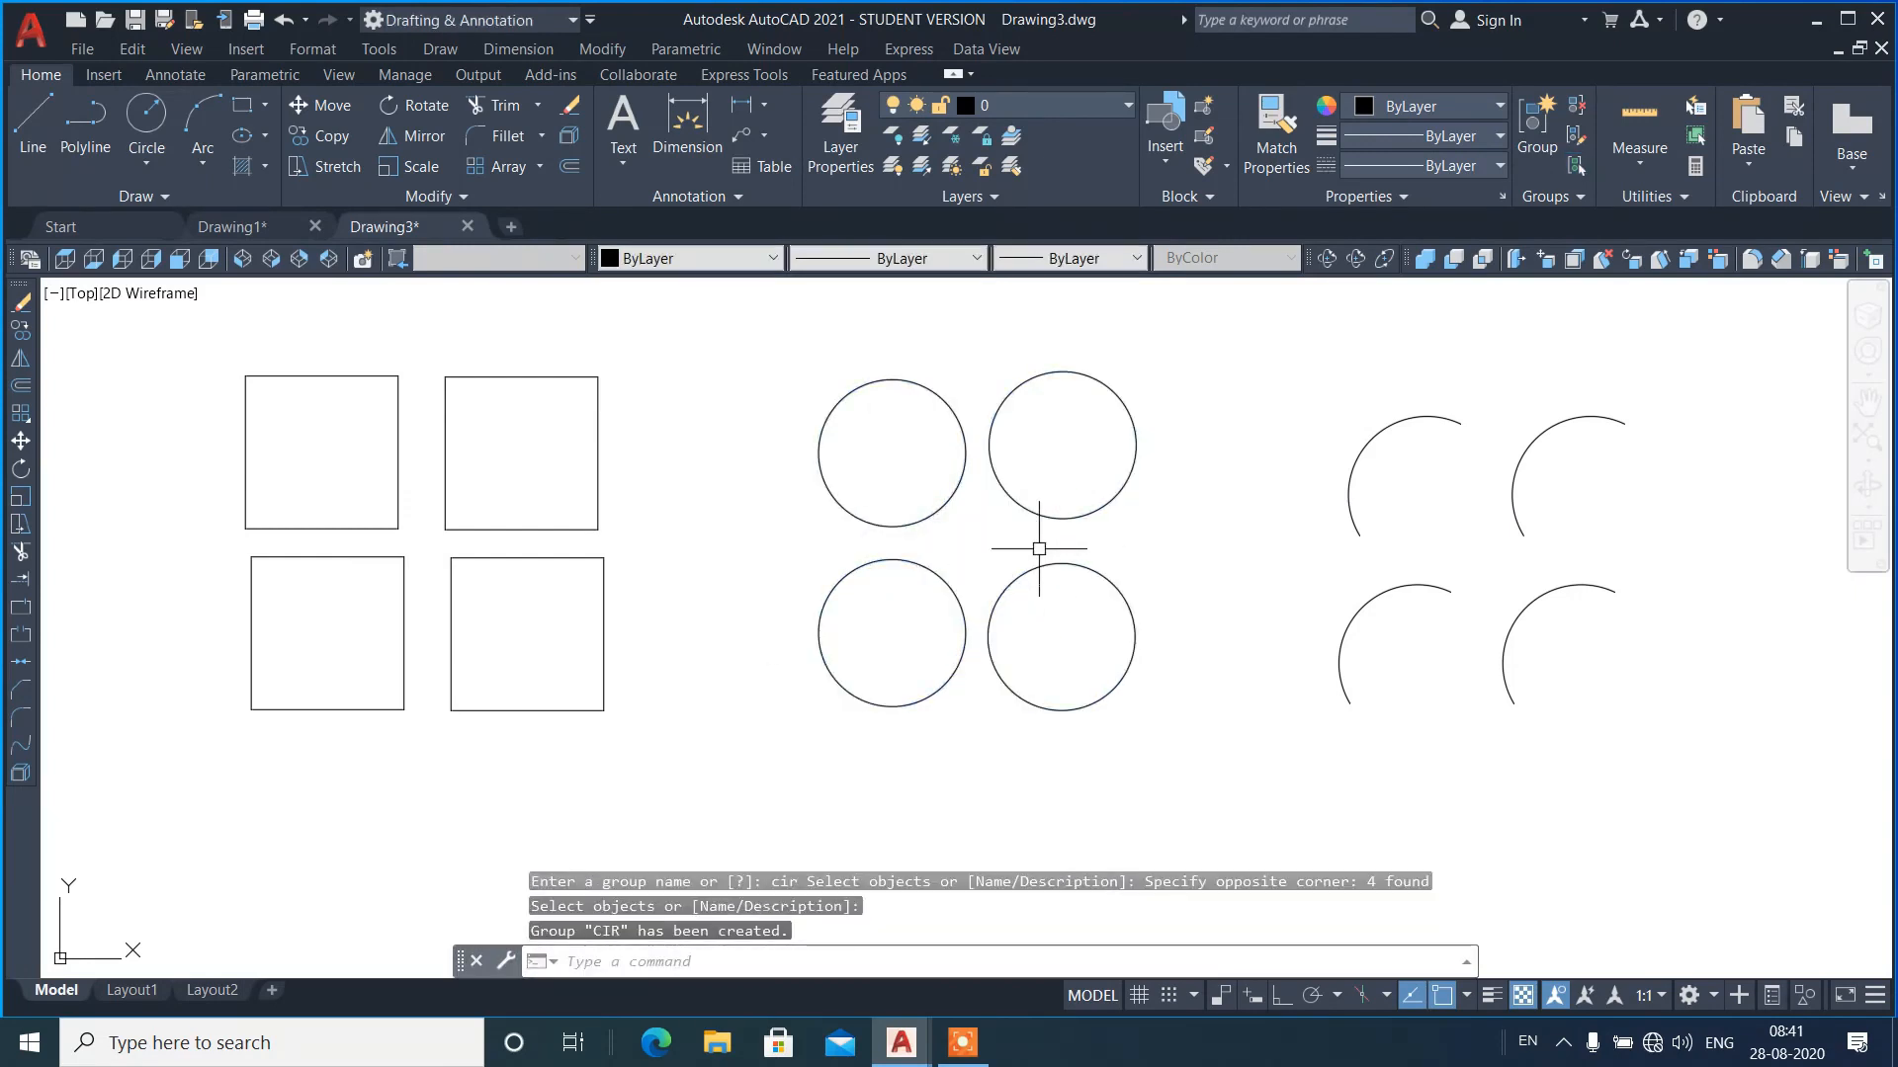
- Group the four arcs under the name arc
text(g)
key(Return)
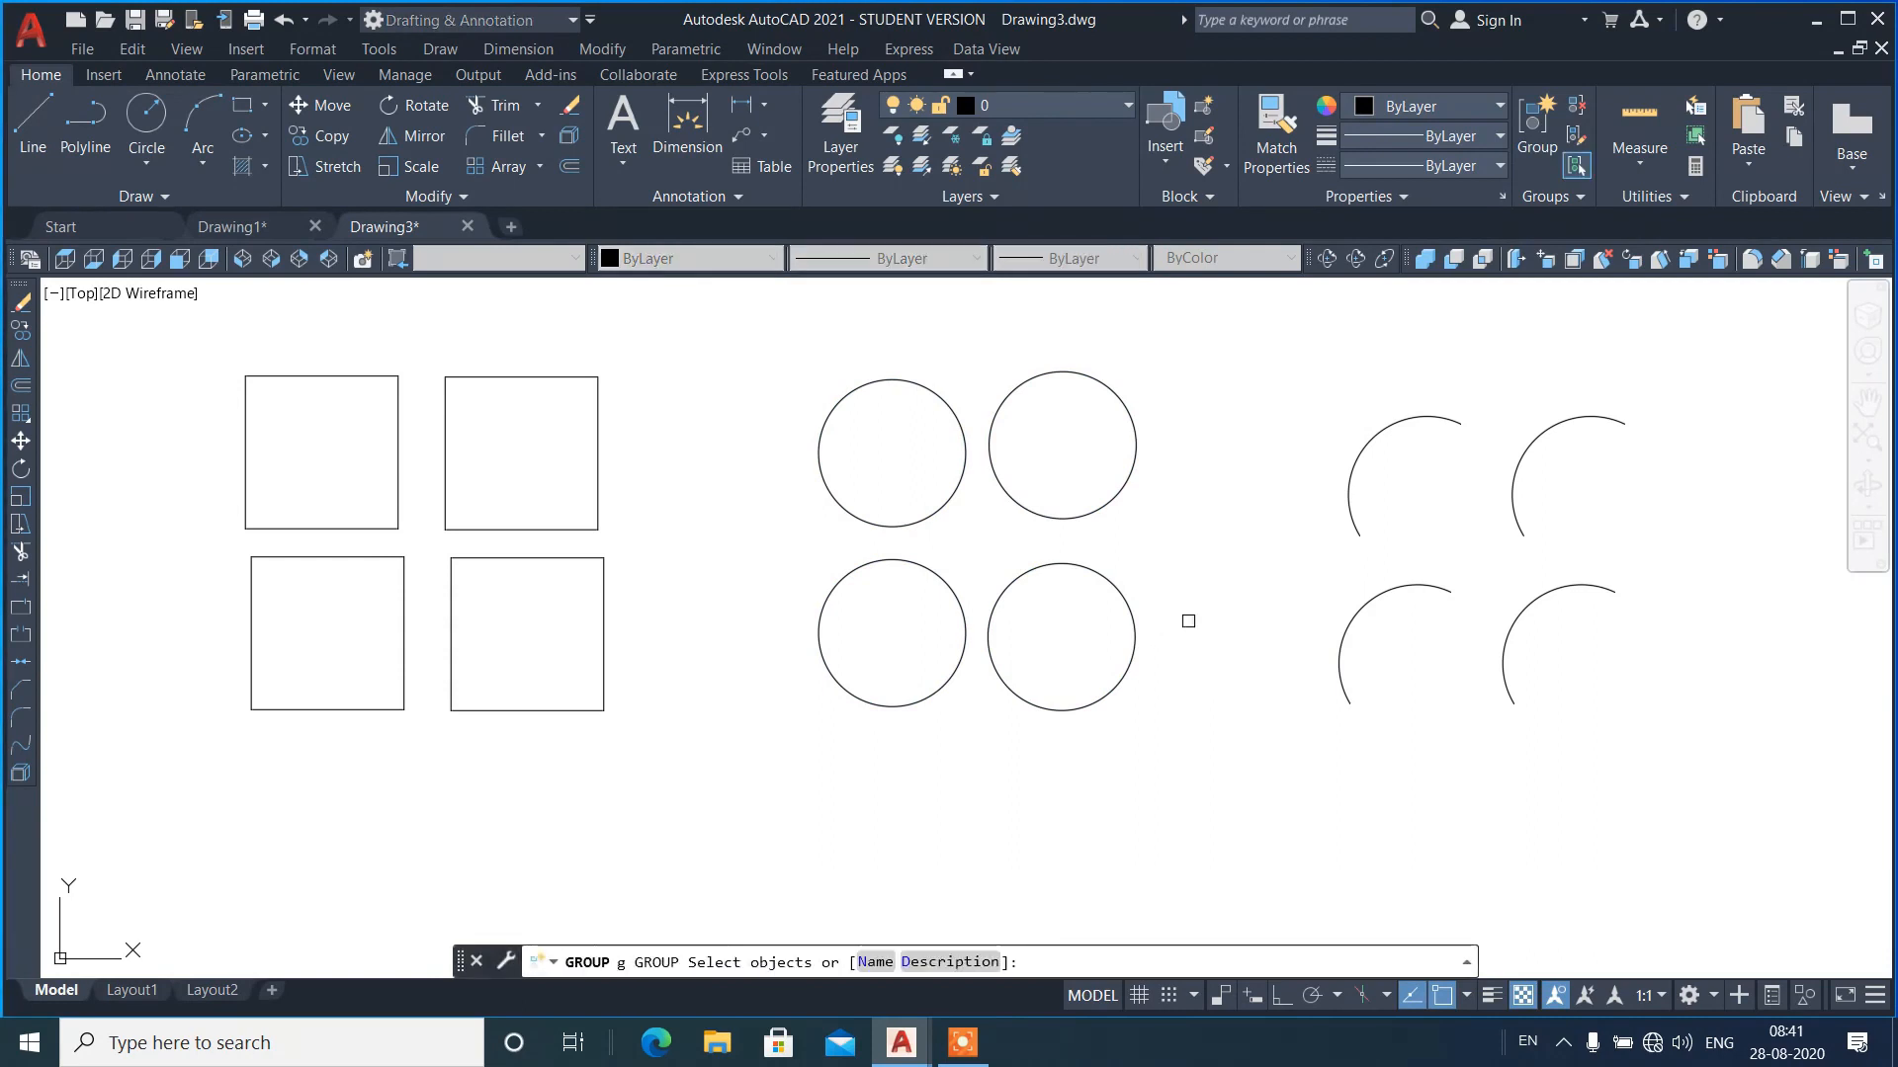
text(n)
key(Return)
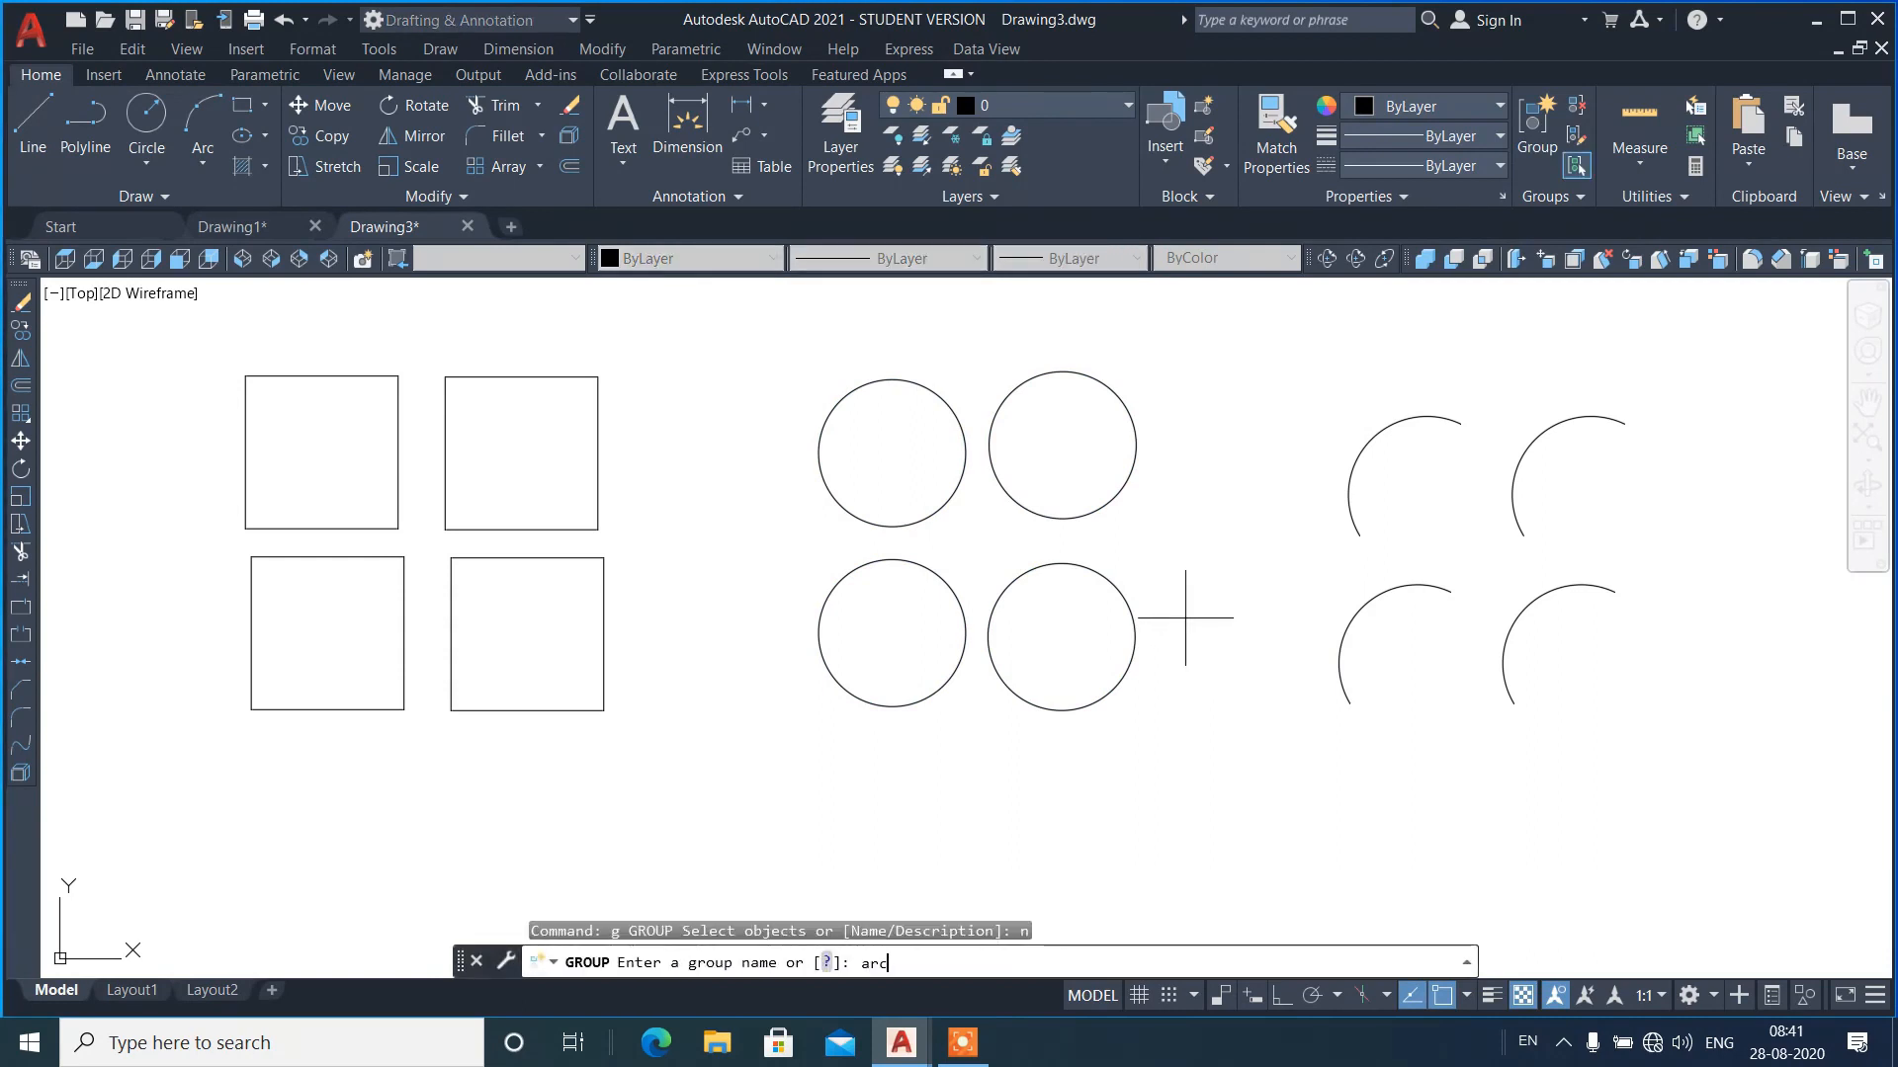
text(arc)
key(Return)
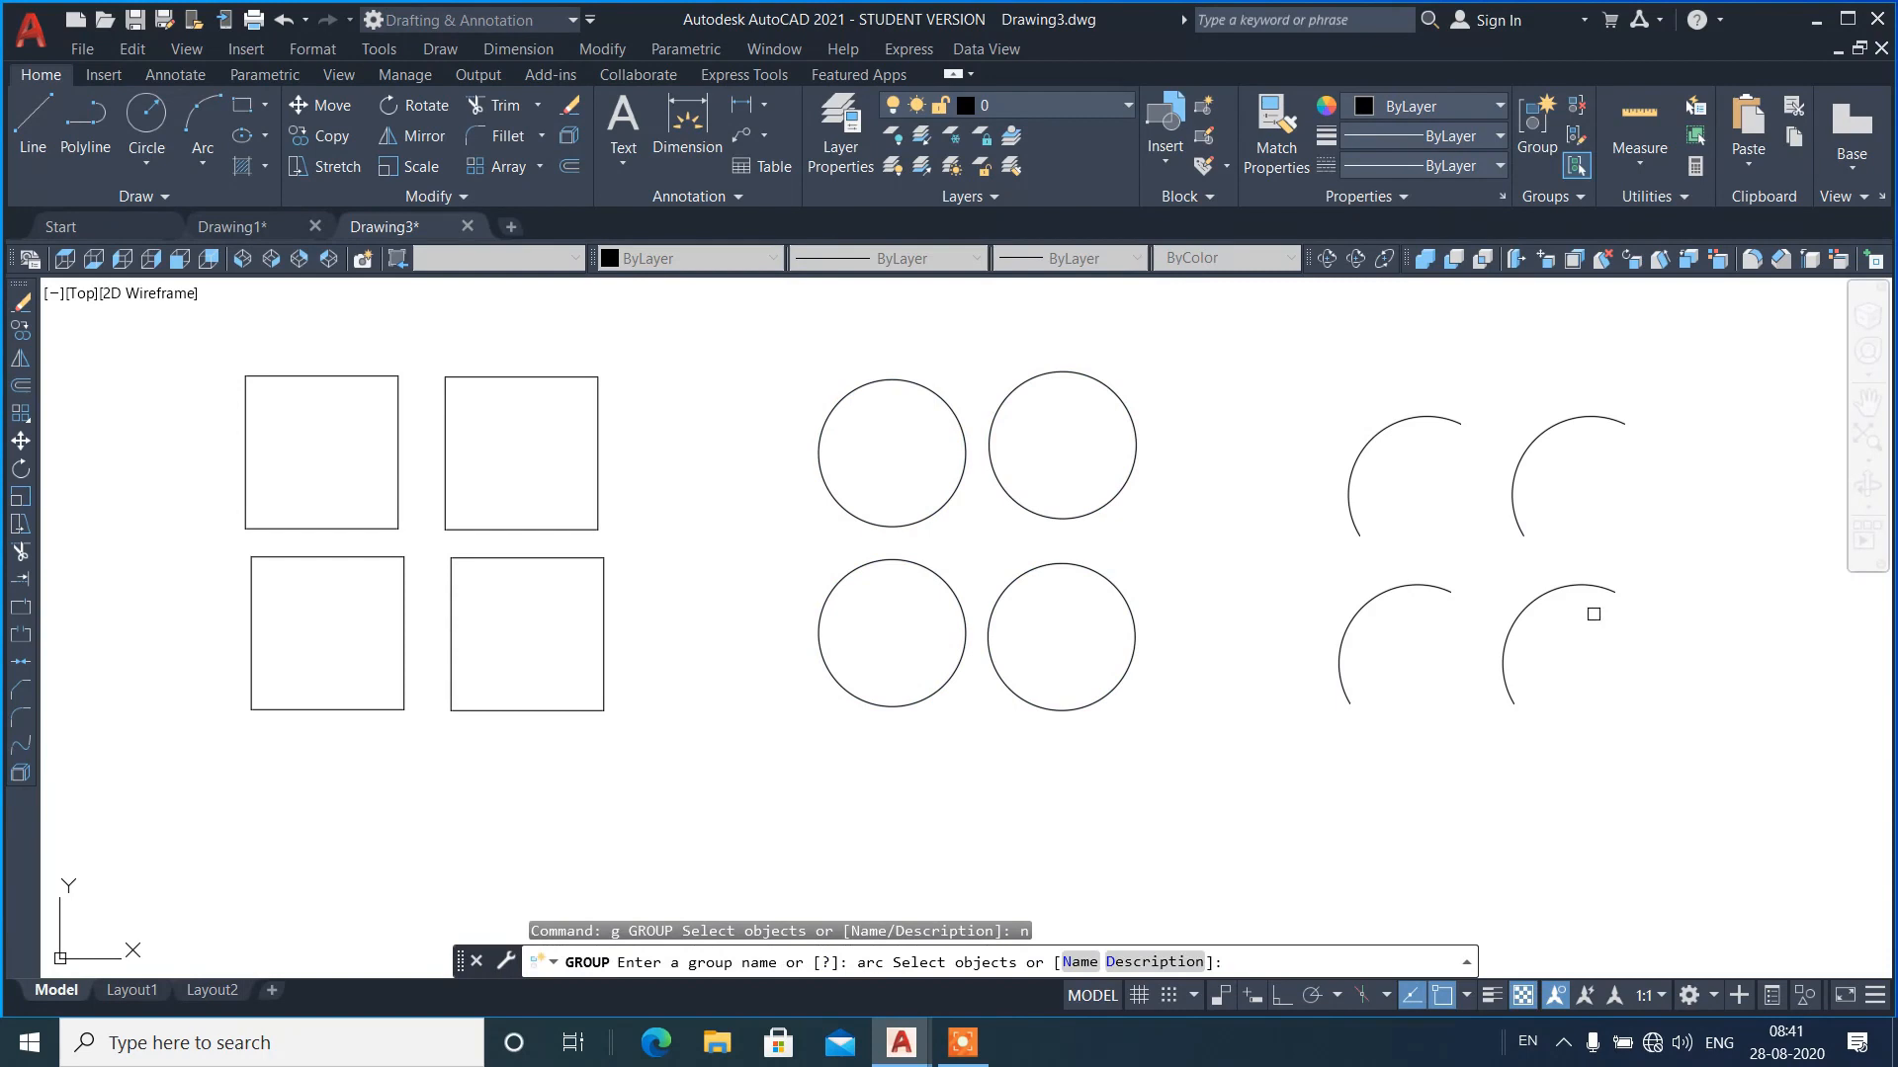
click(1593, 614)
click(1322, 420)
key(Return)
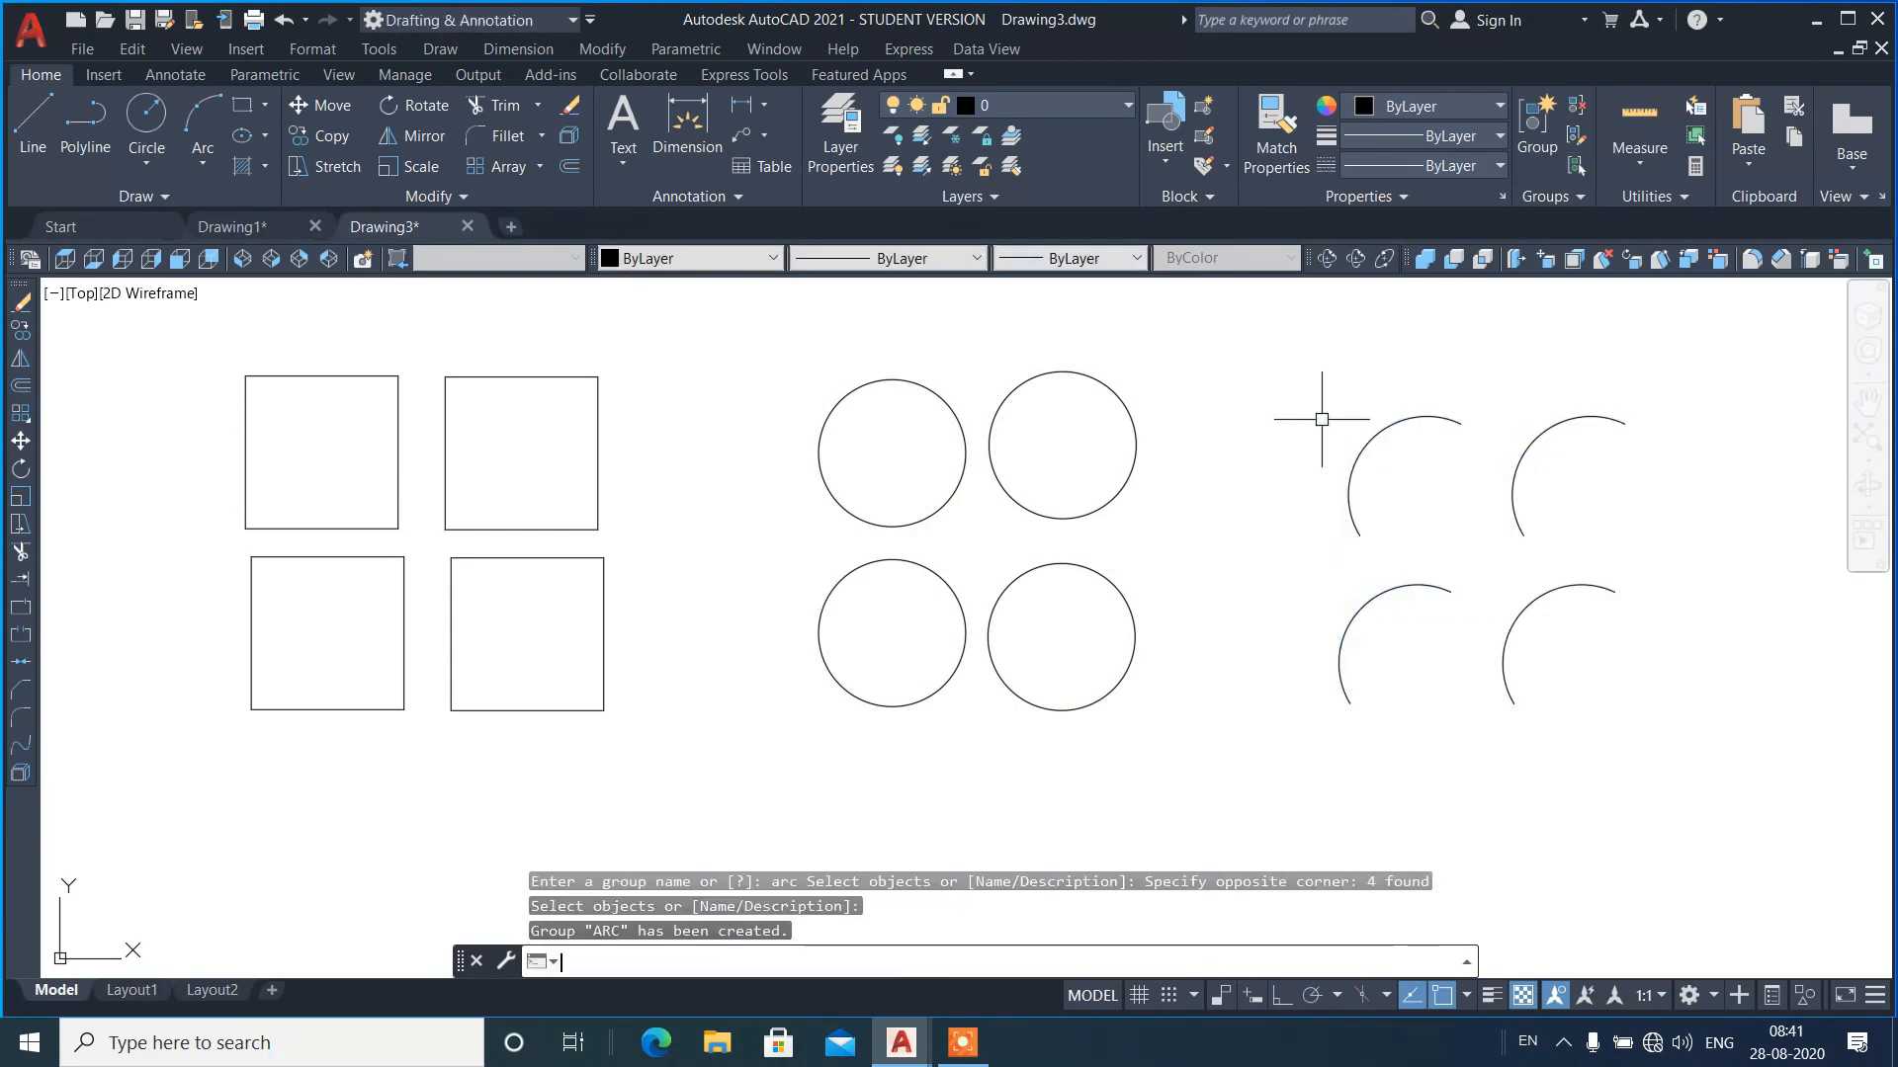
- Move the four circles, selected by the group name cir, down and to the right, and undo the move
scroll(573, 395, down, 3)
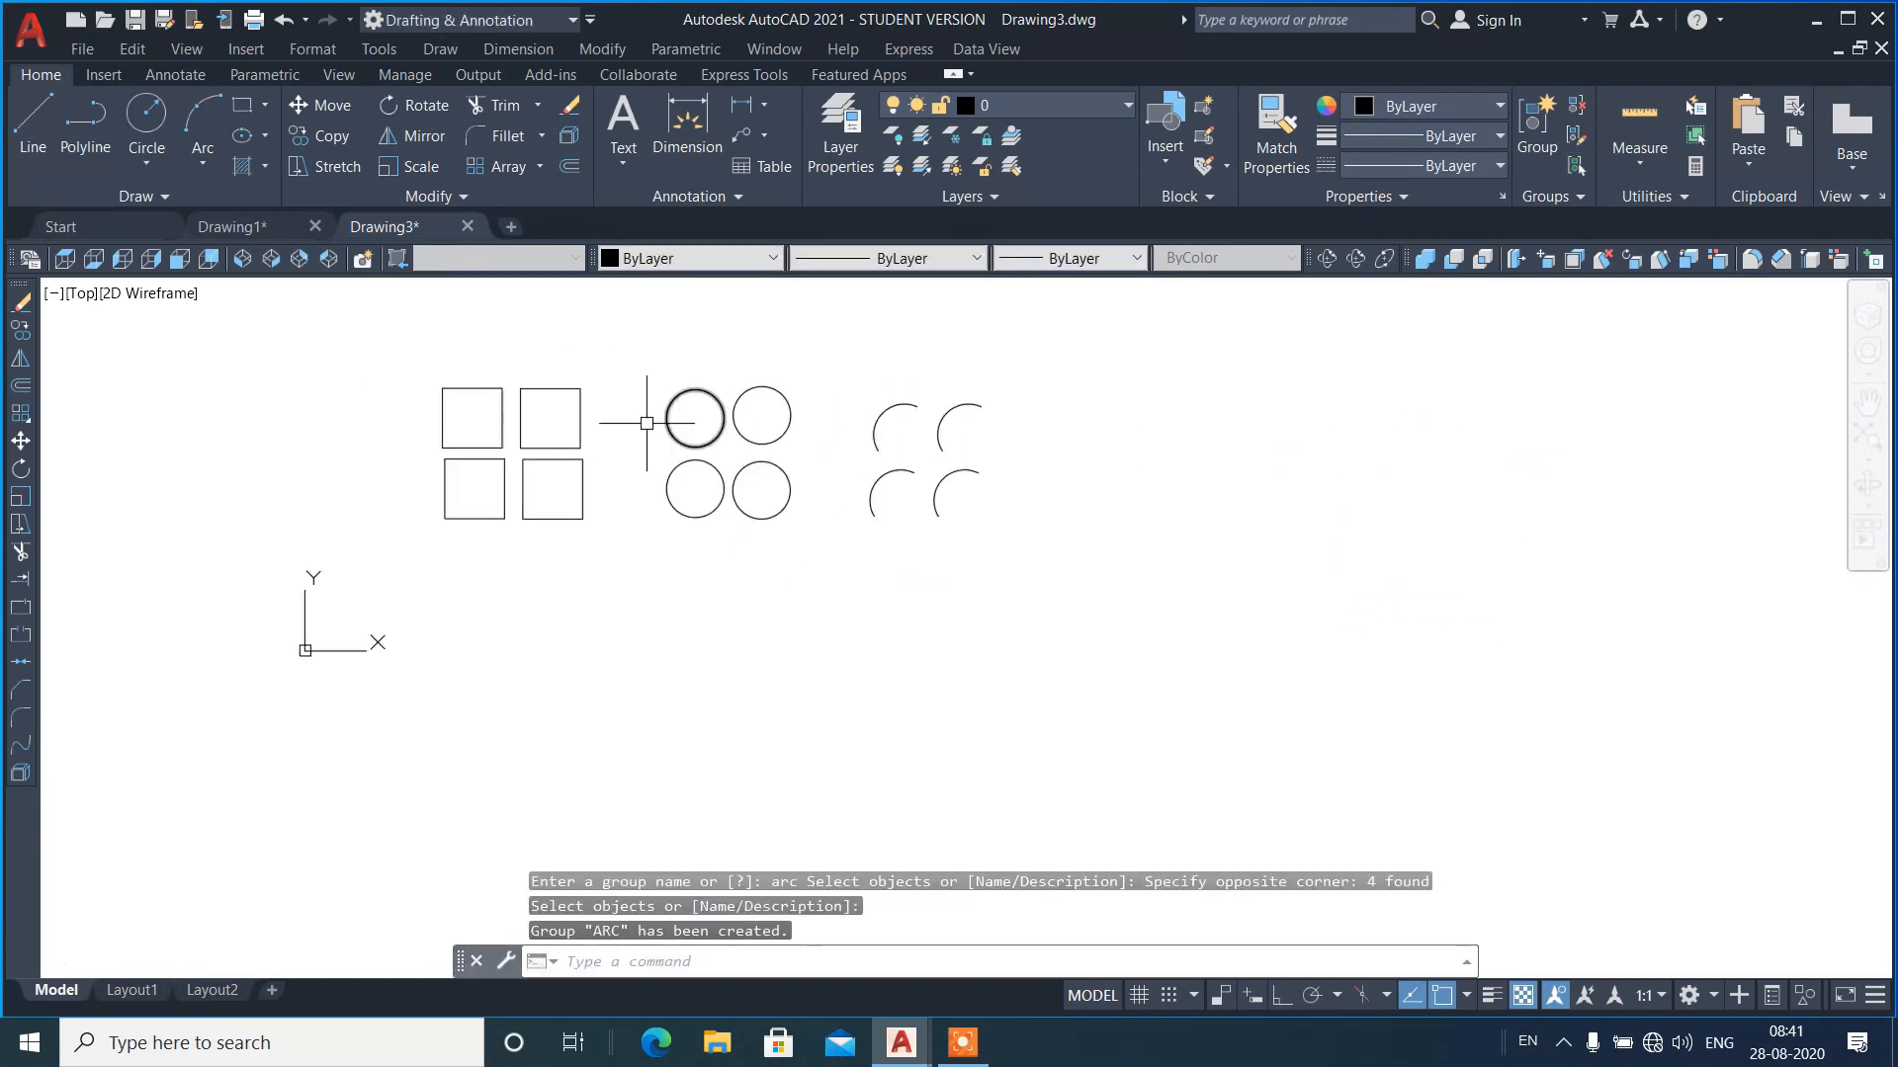
scroll(610, 425, up, 2)
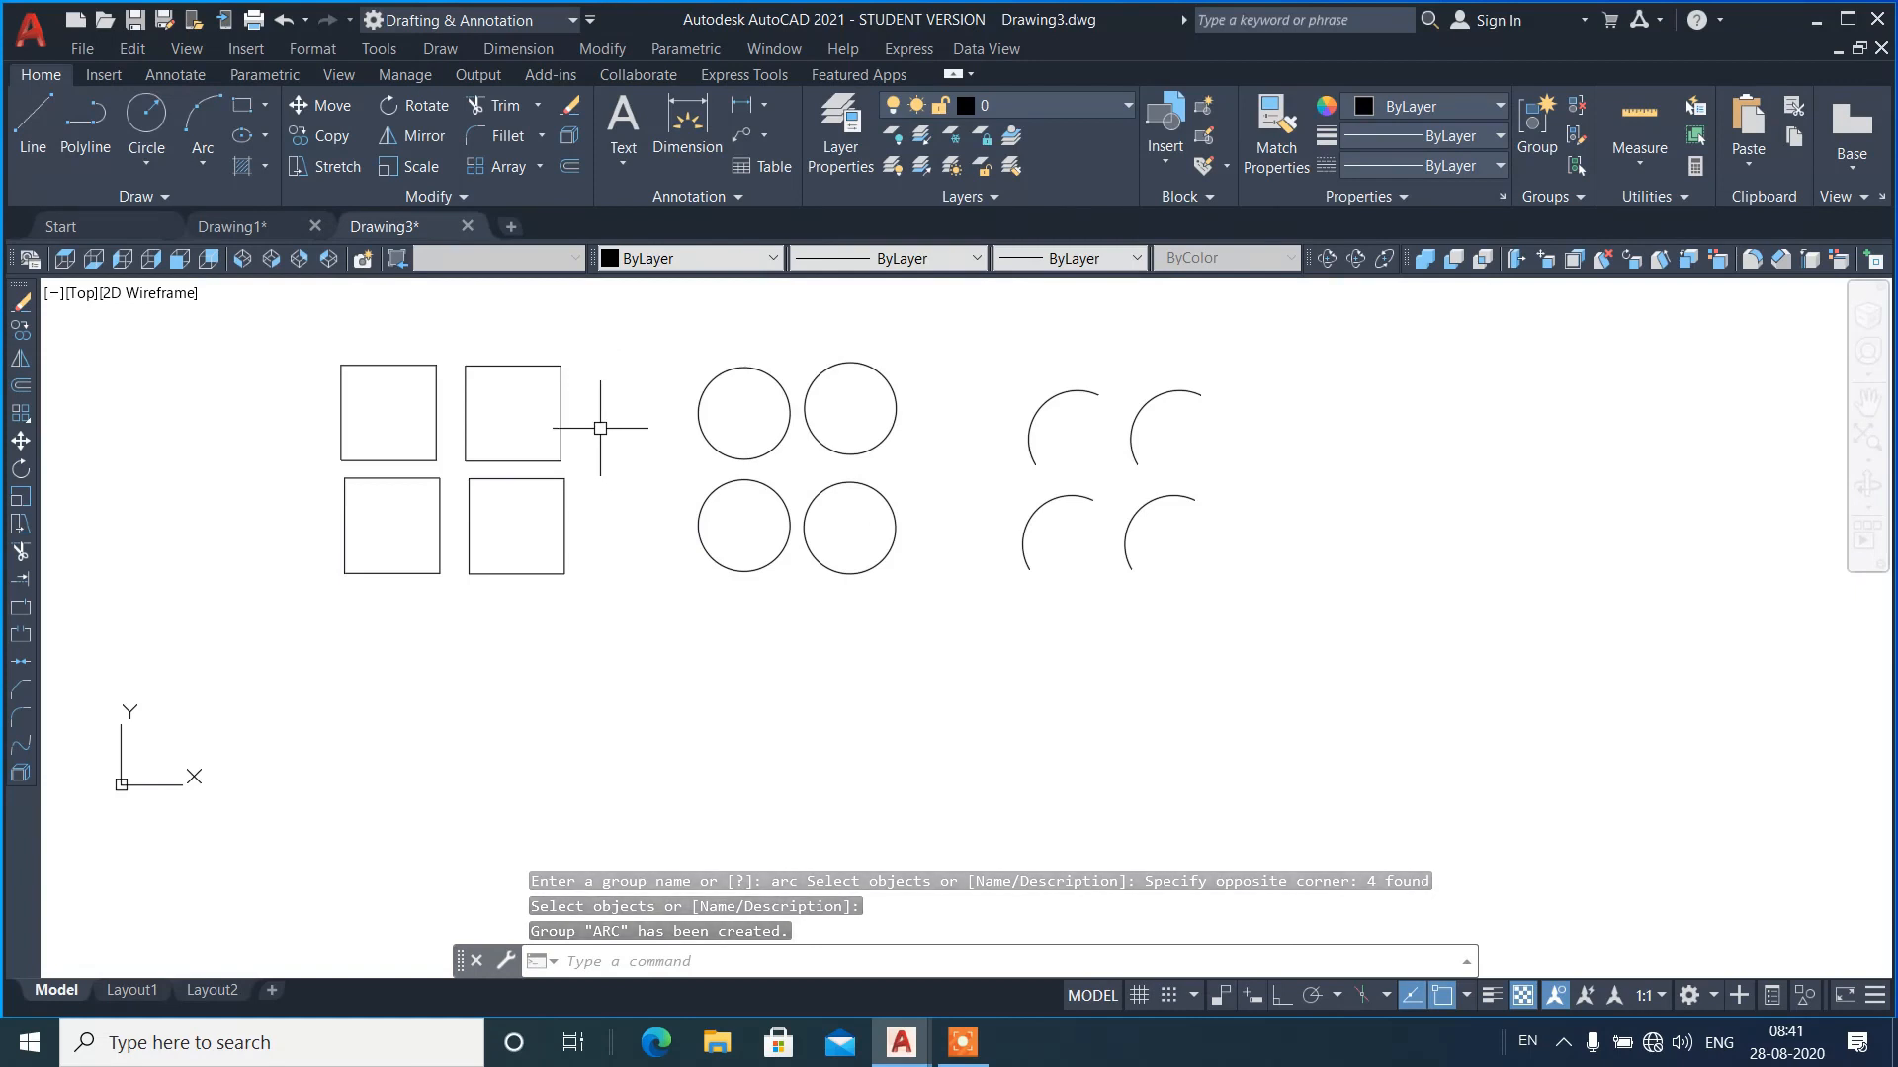
text(m)
key(Return)
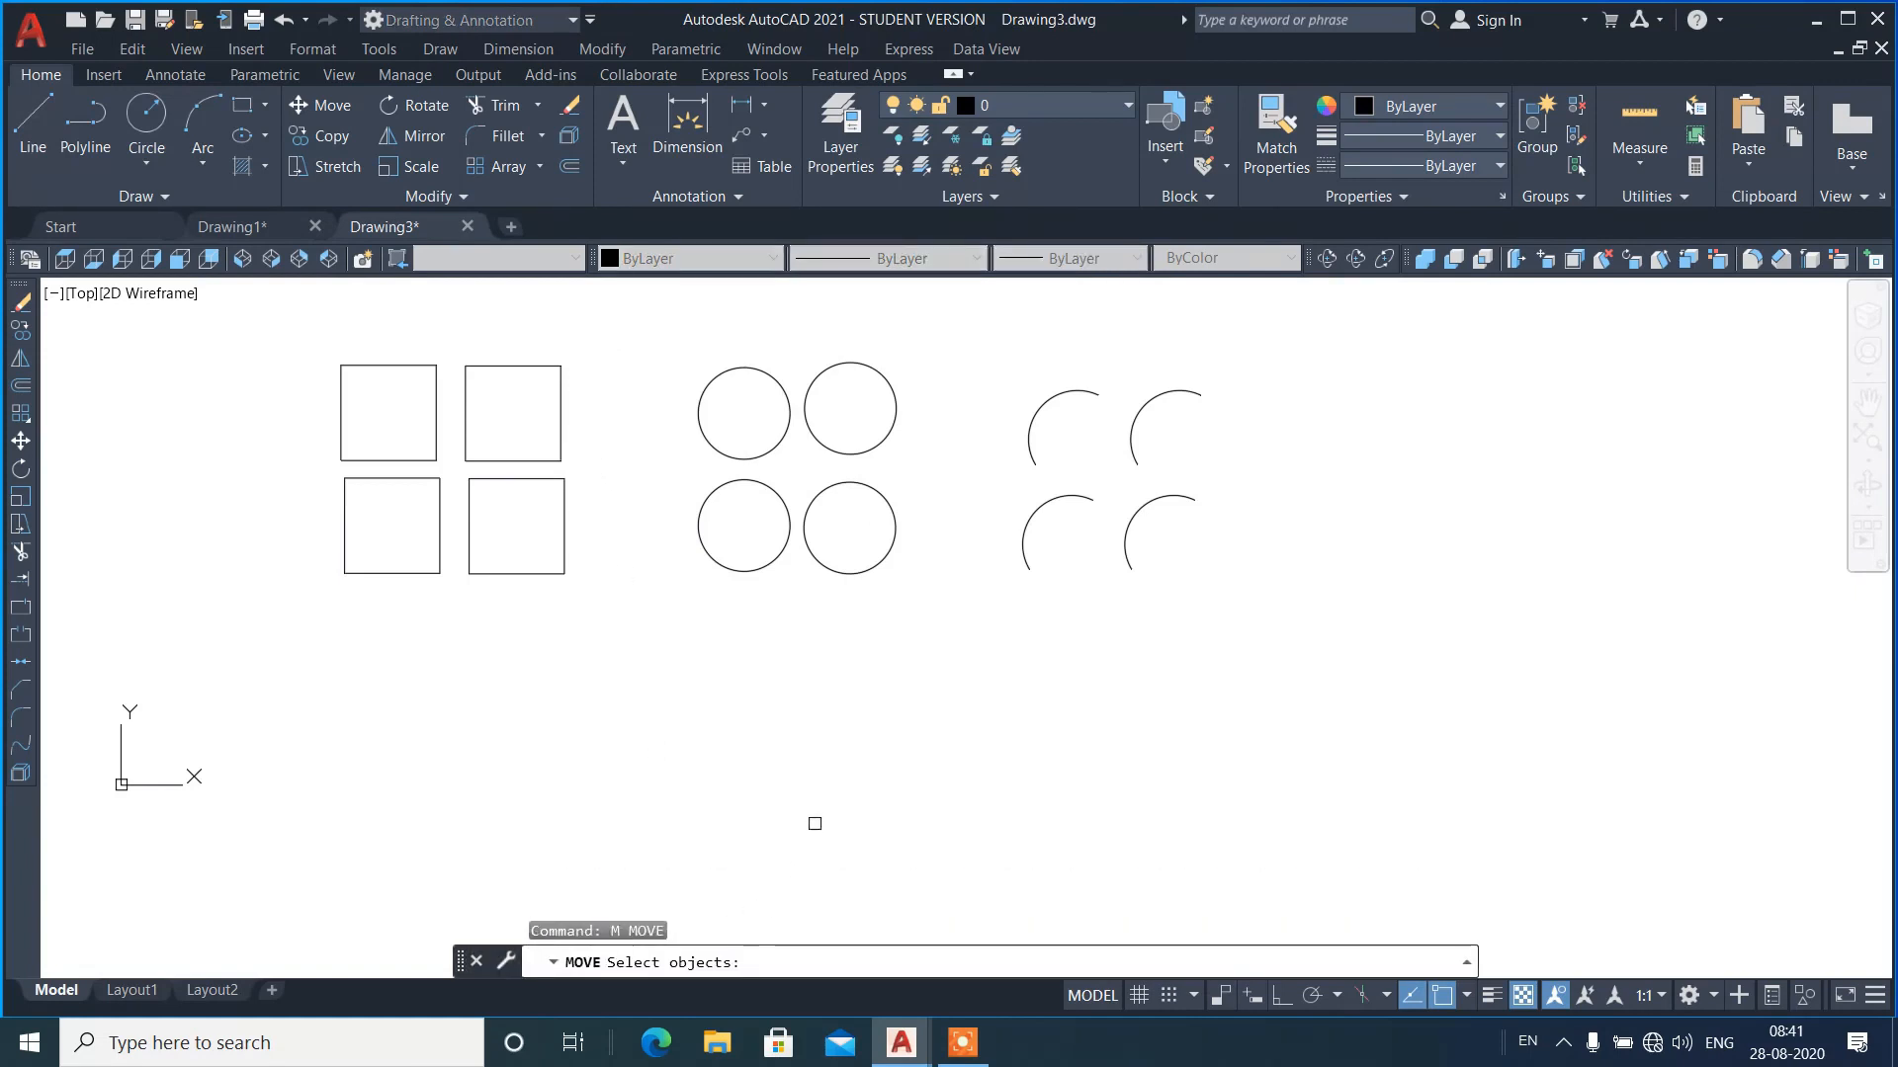
key(Return)
text(cir)
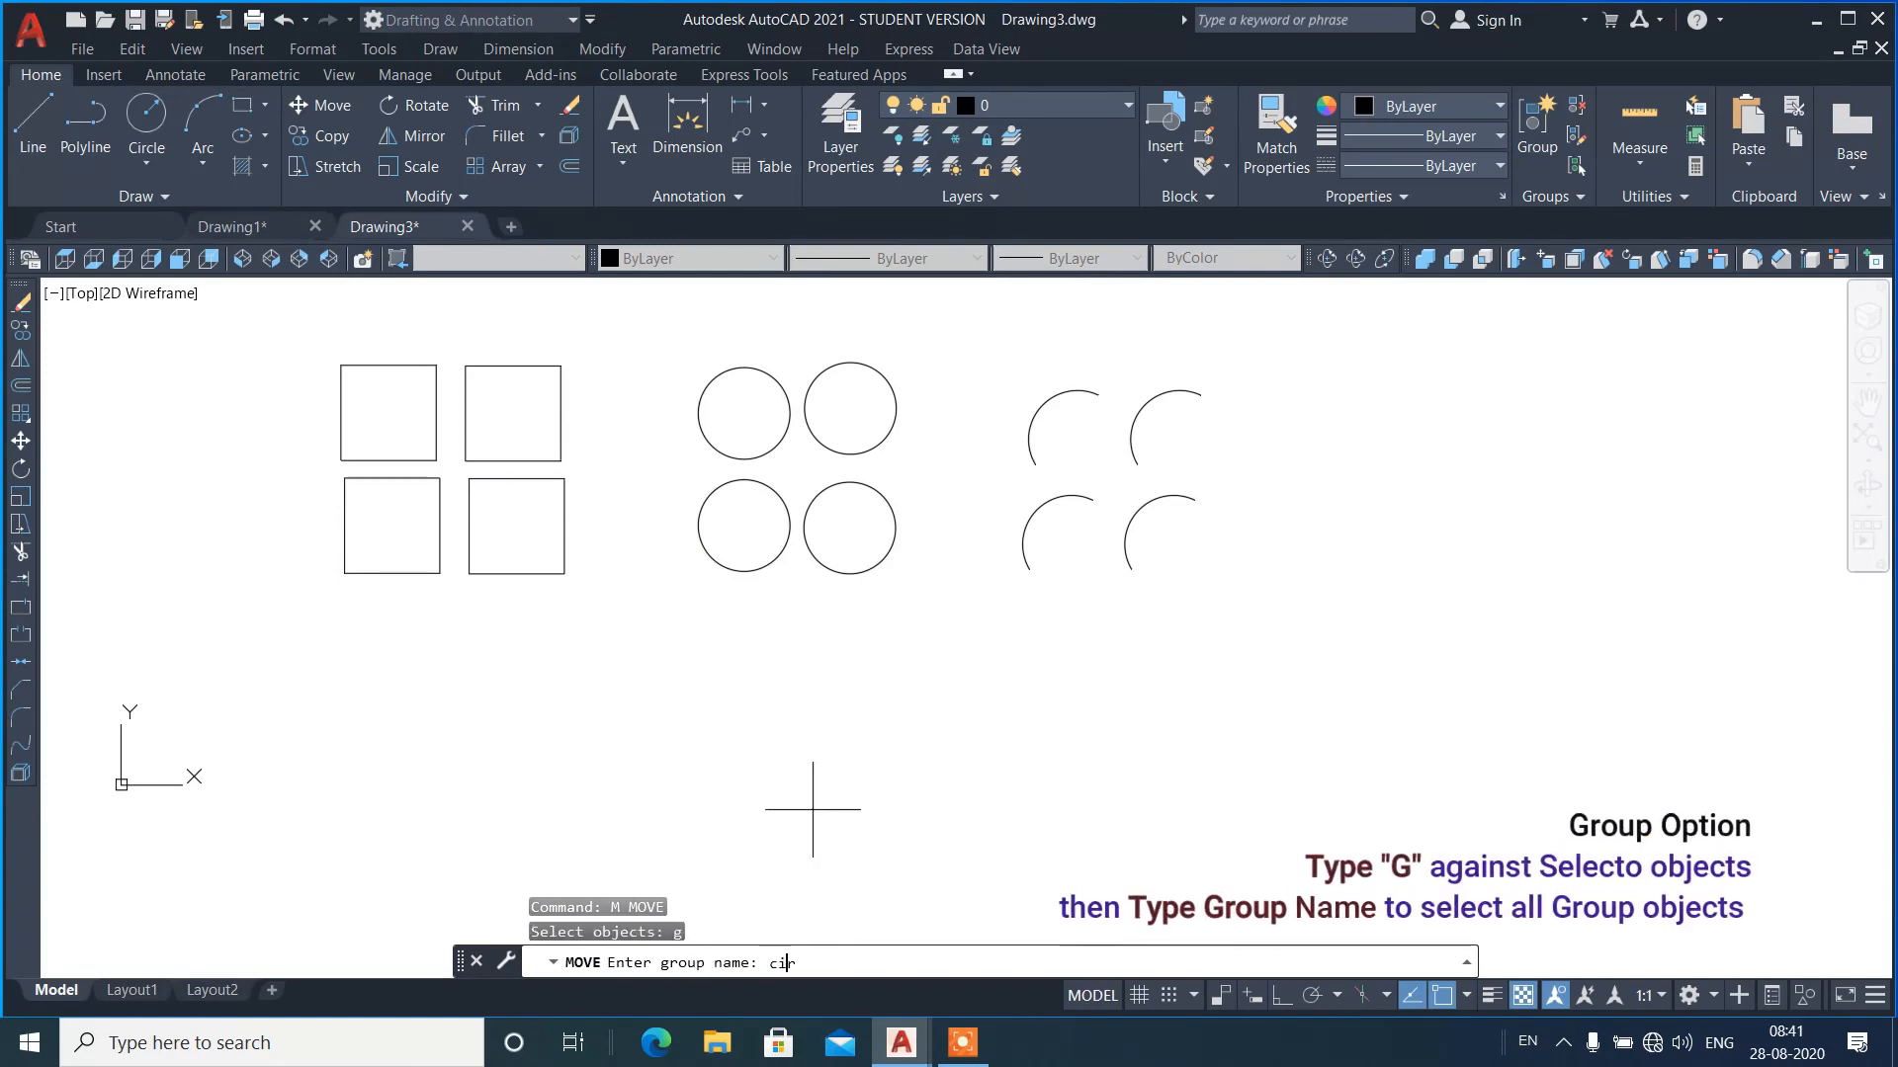
key(Return)
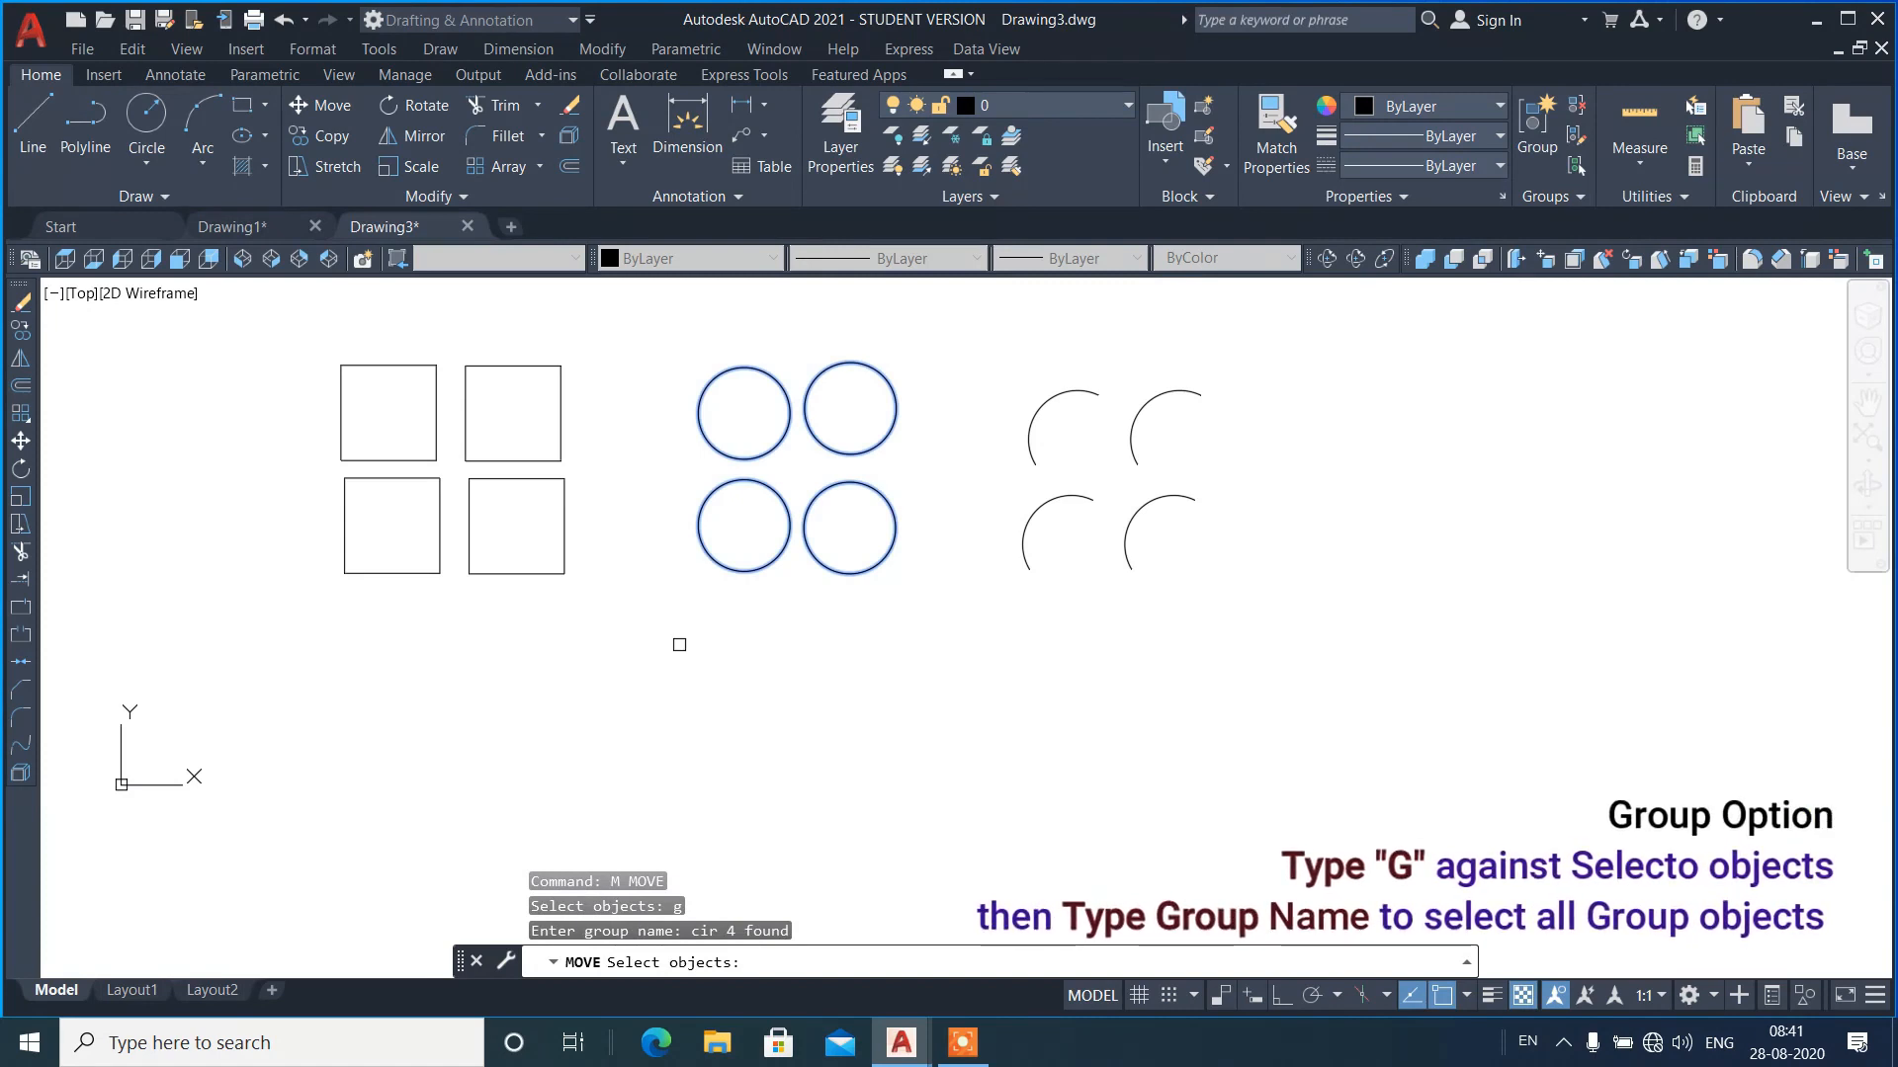
key(Return)
click(647, 625)
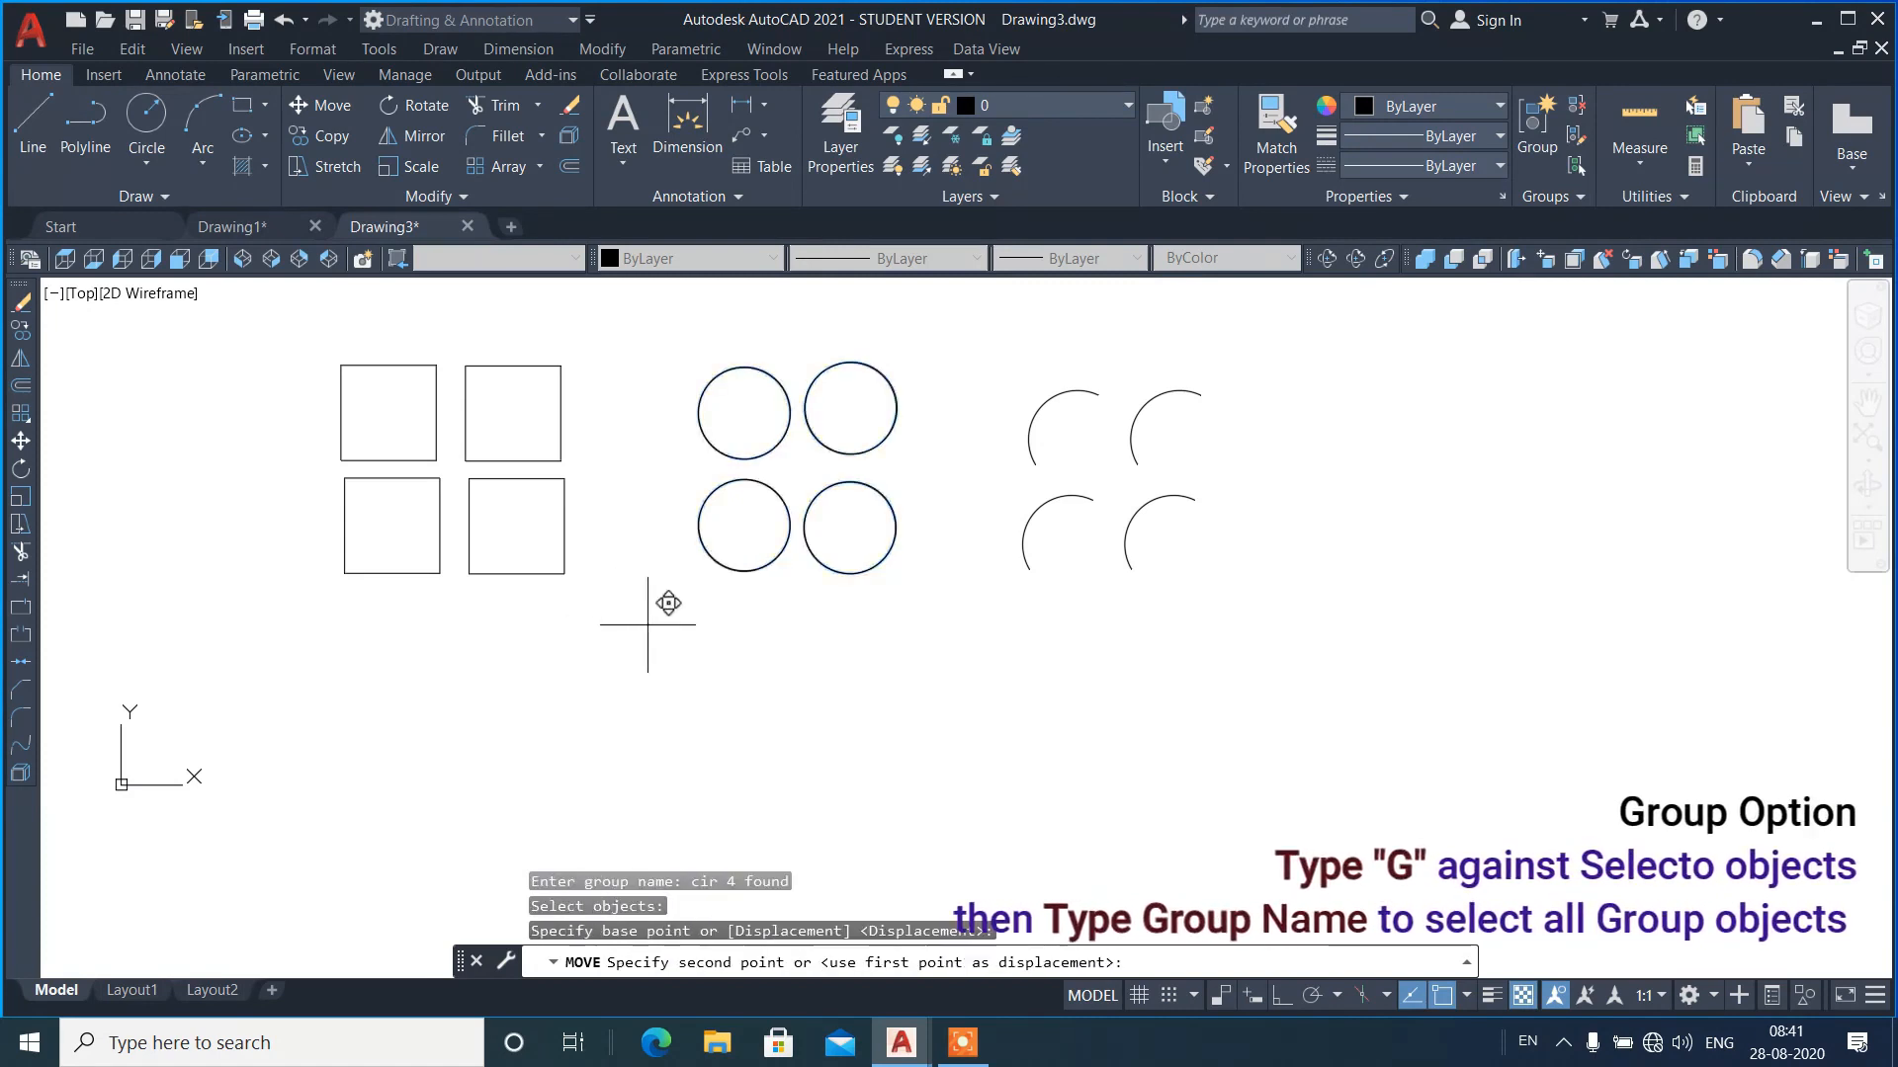
click(1188, 786)
key(ctrl+z)
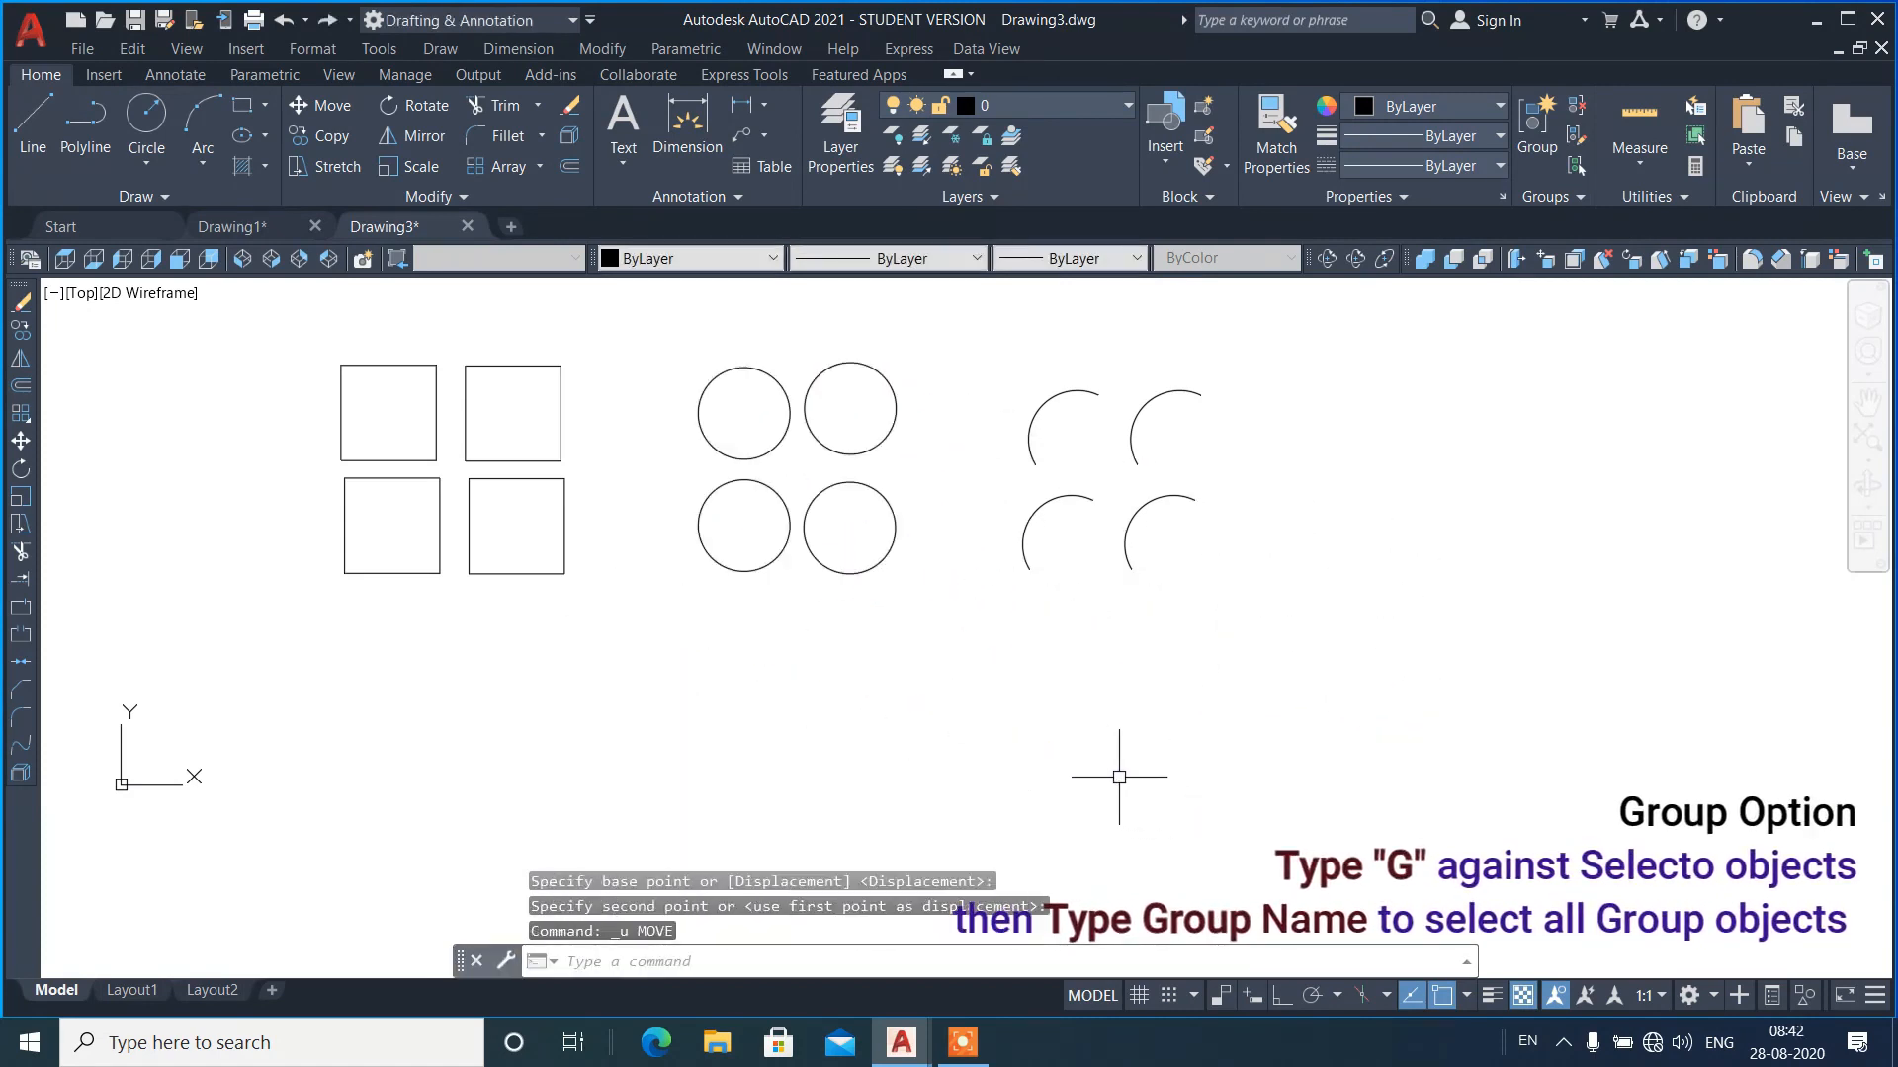
- Mirror the four arcs, selected by the group name arc, across a vertical line to their right, keeping the originals
text(mi)
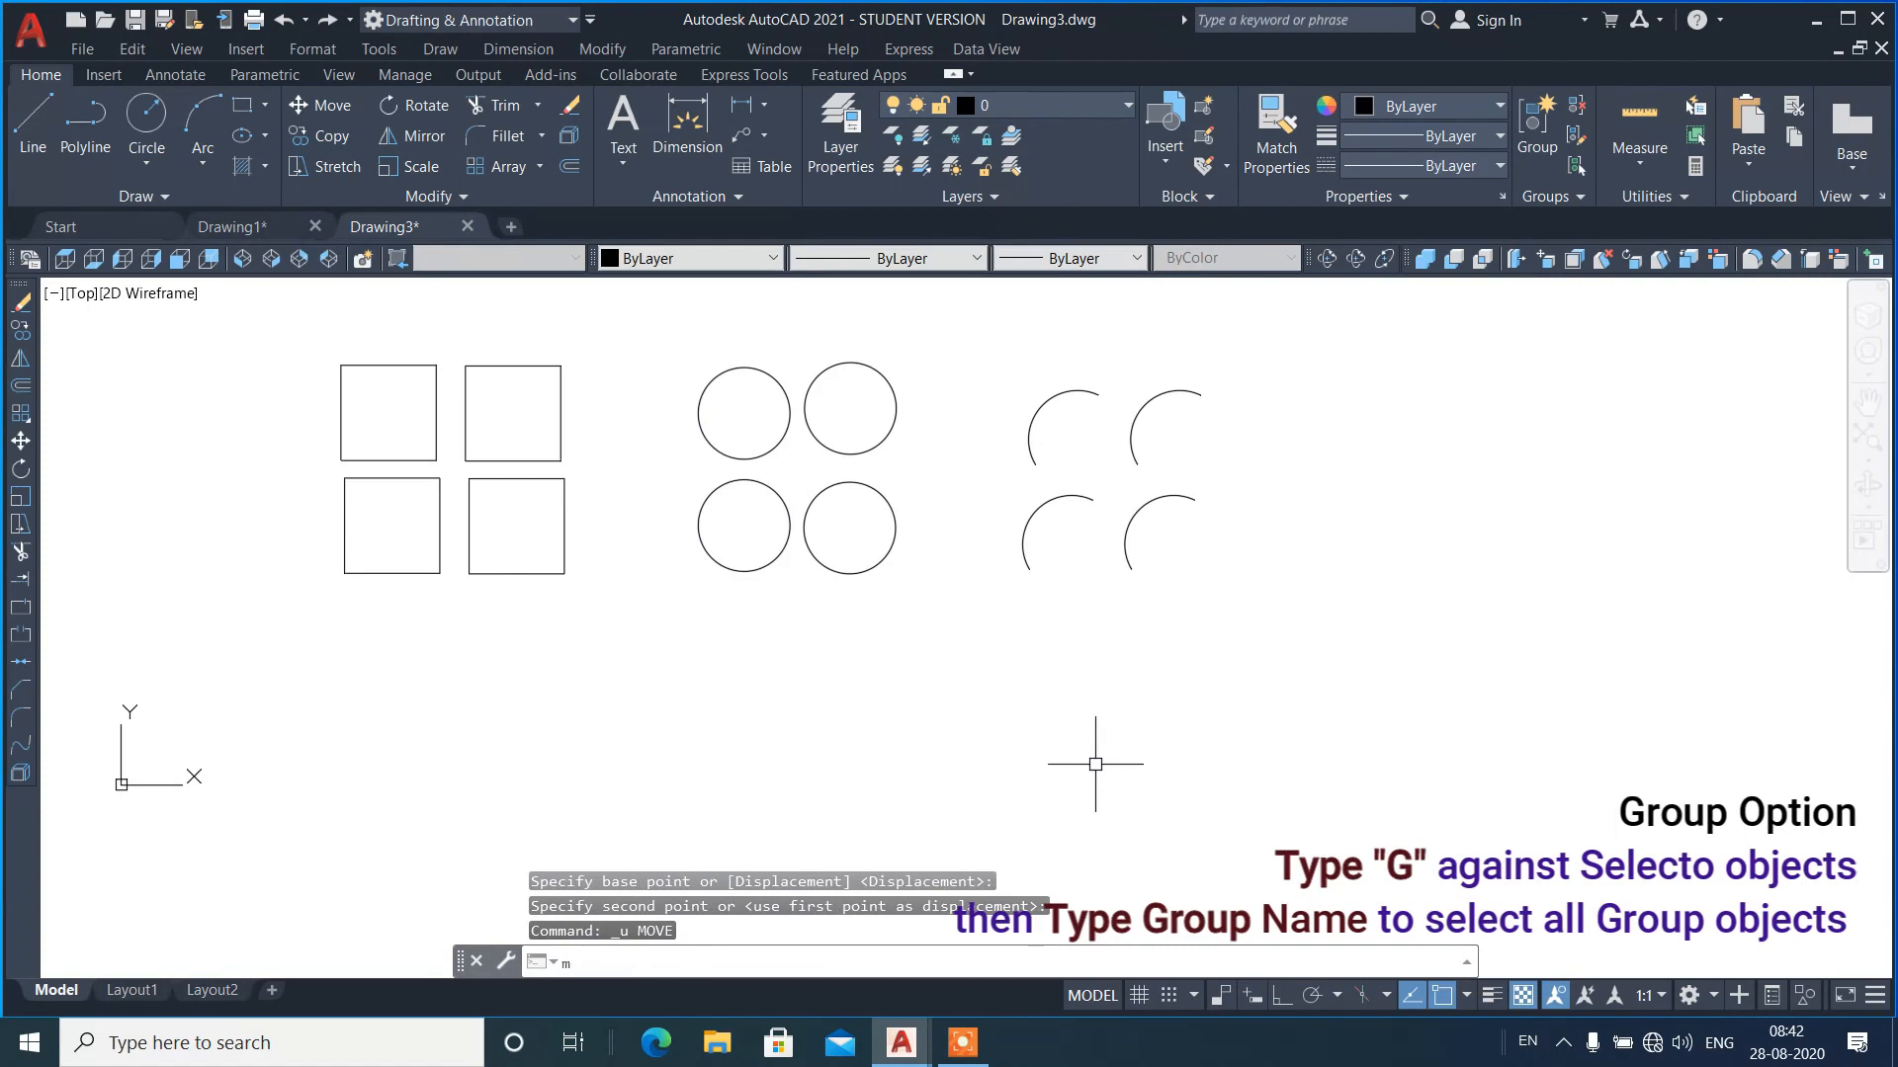
key(Return)
text(g)
key(Return)
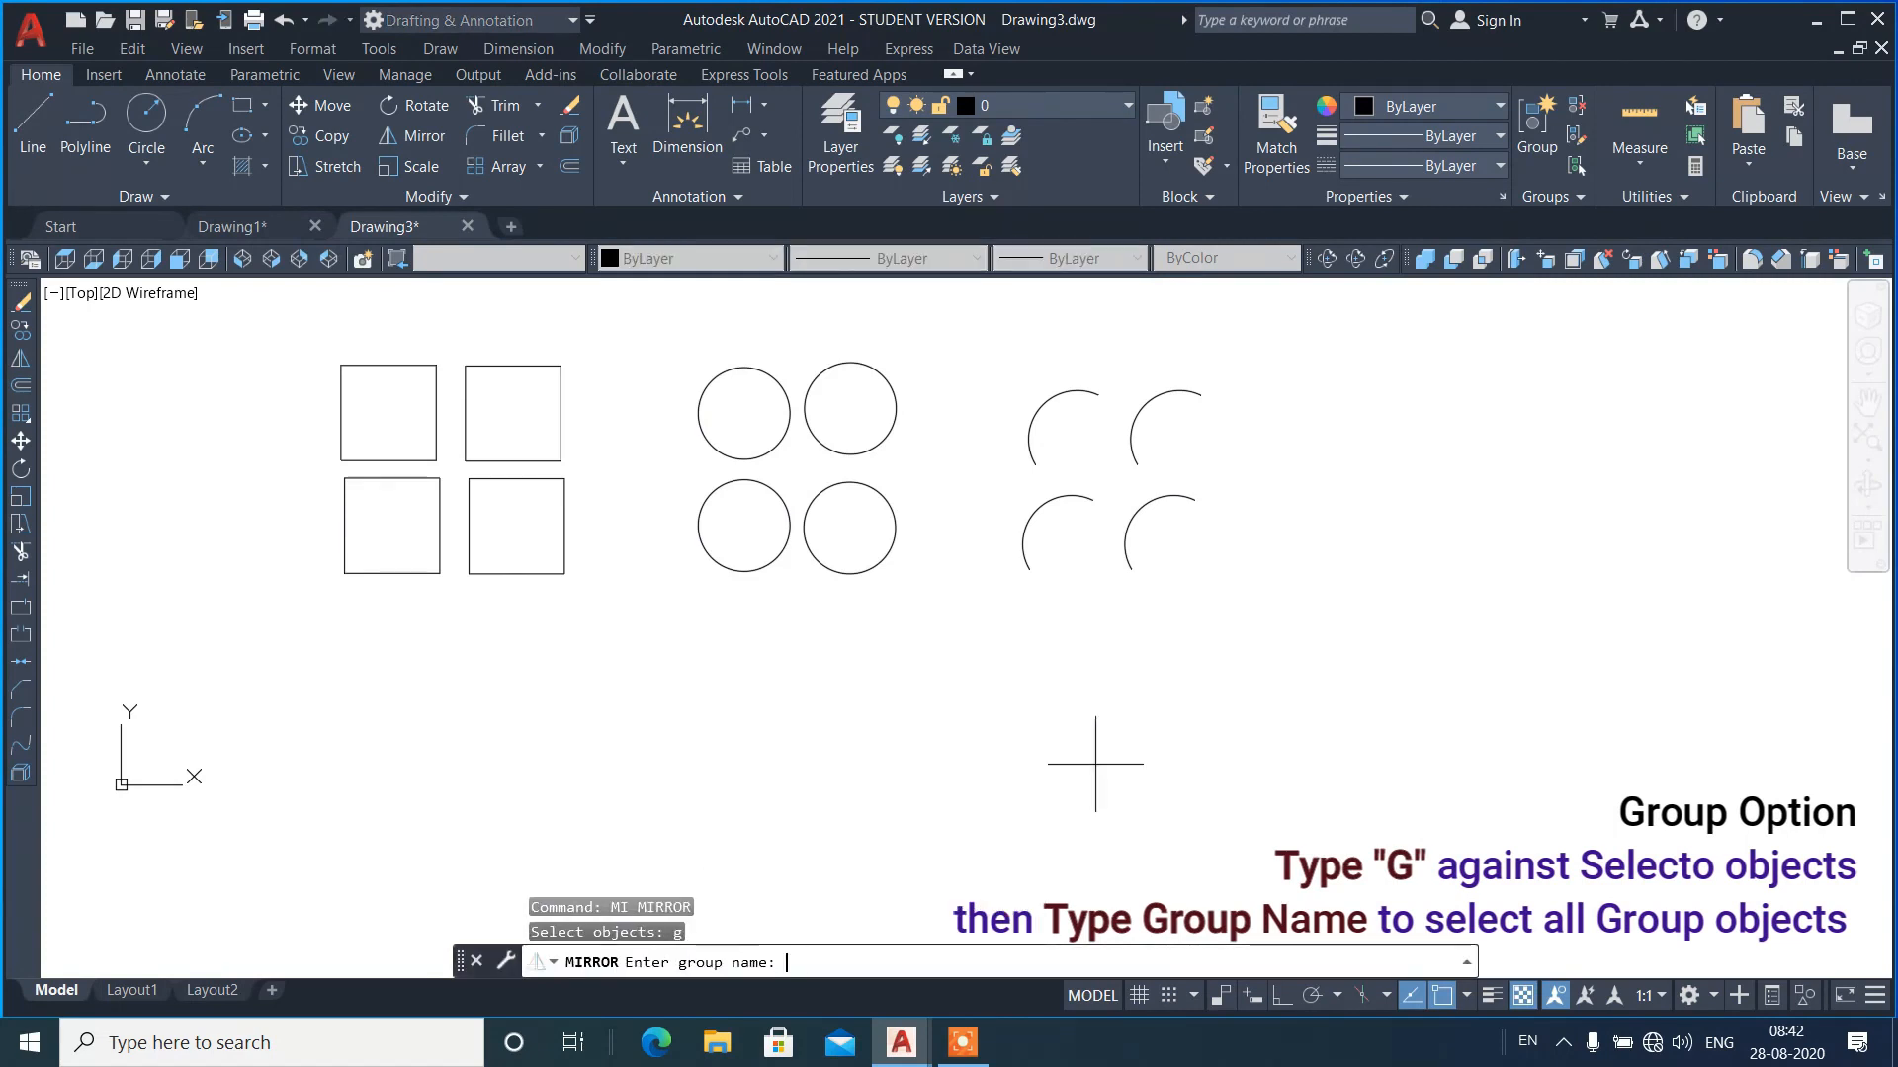
text(arc)
key(Return)
key(Return)
click(1288, 352)
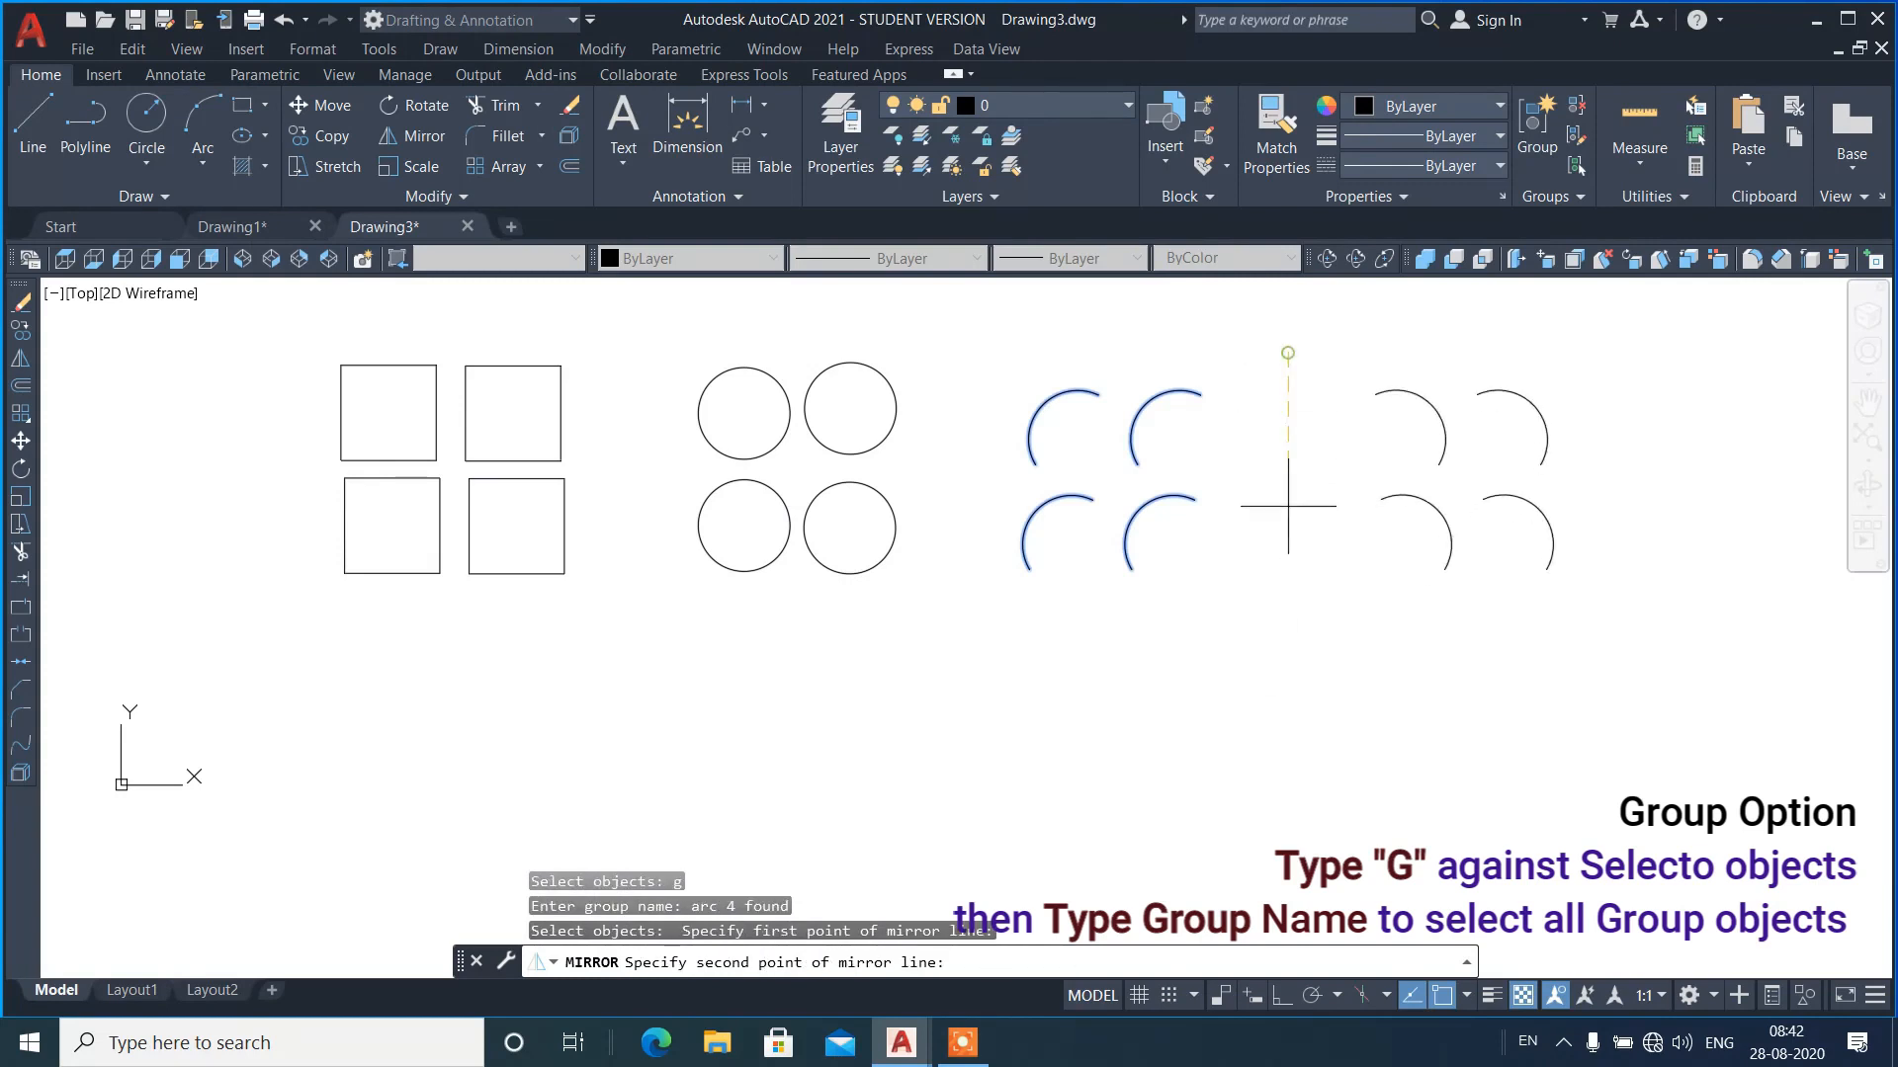
click(1284, 655)
key(Return)
- Erase the four mirrored arcs using a crossing selection
click(1569, 600)
click(1378, 409)
text(e)
key(Return)
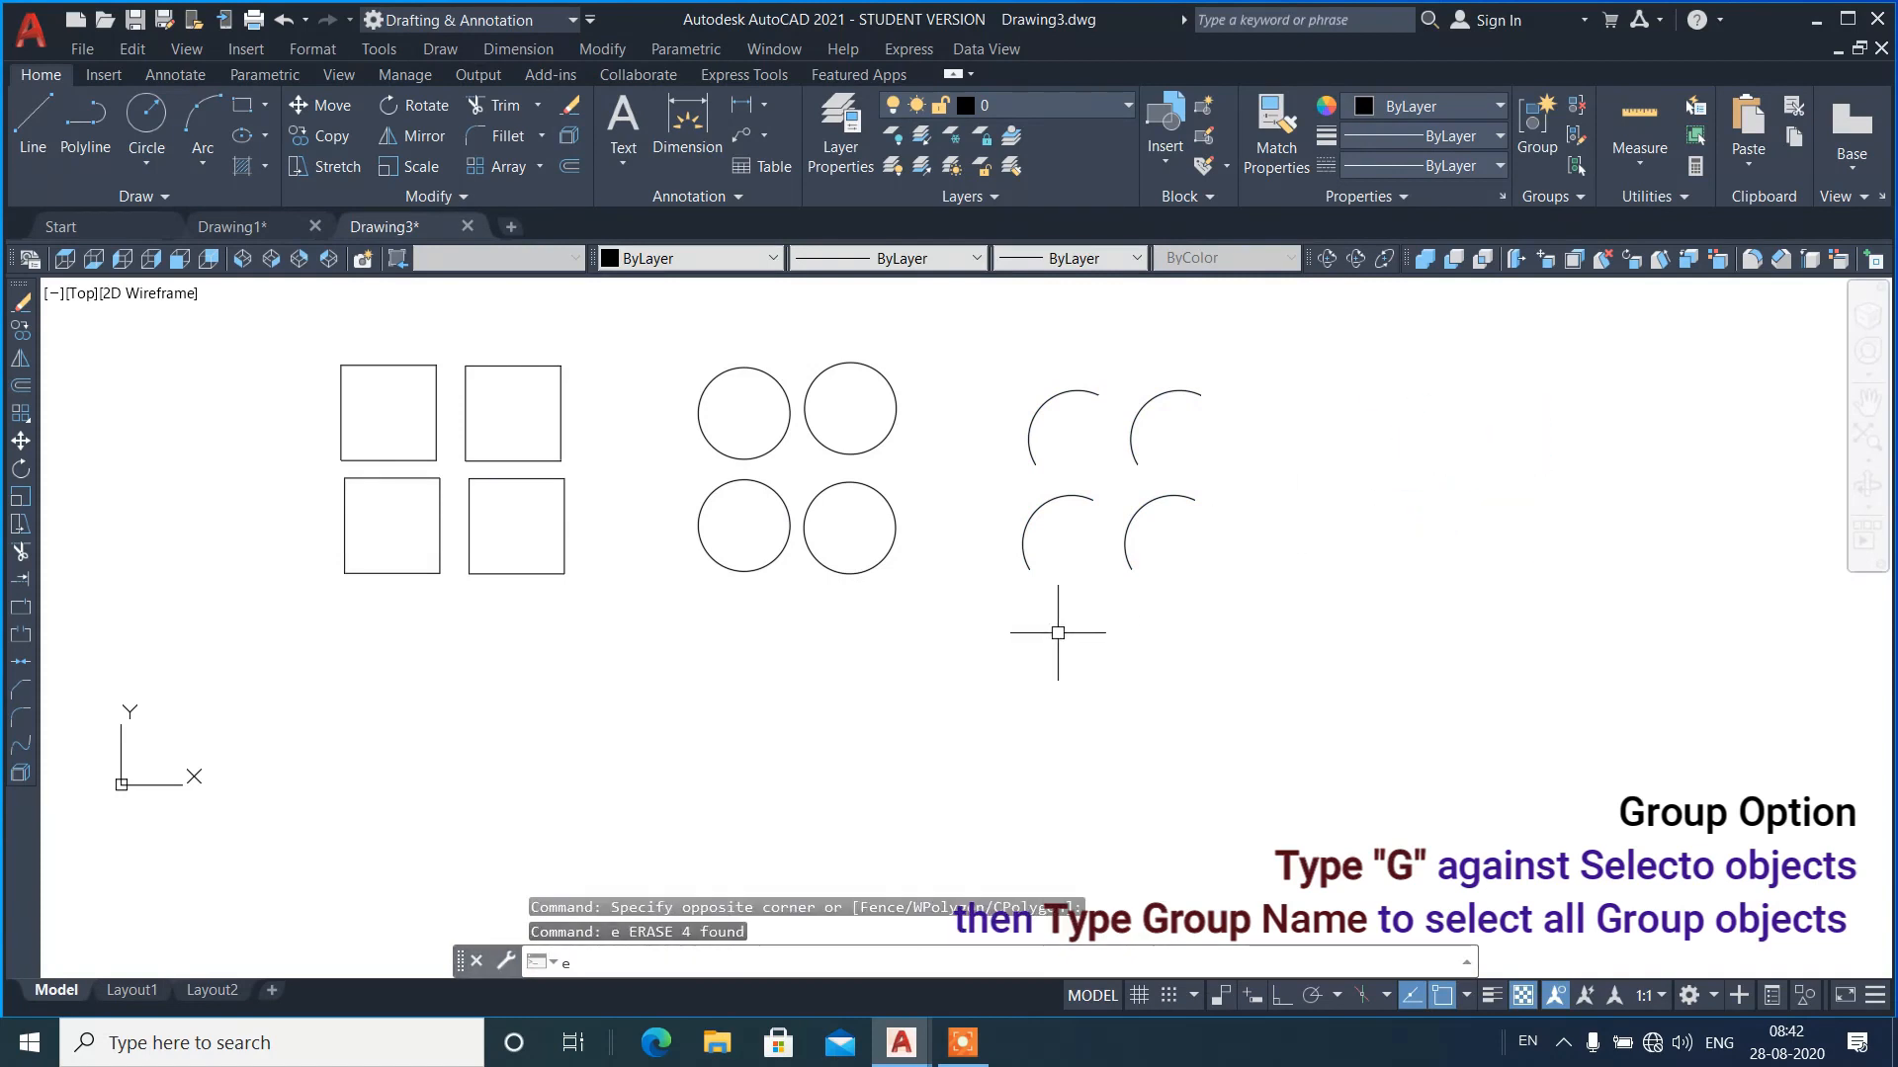
- Erase the four squares, selecting them by the group name rec
text(elect objects:)
key(Return)
text(g)
key(Return)
text(re)
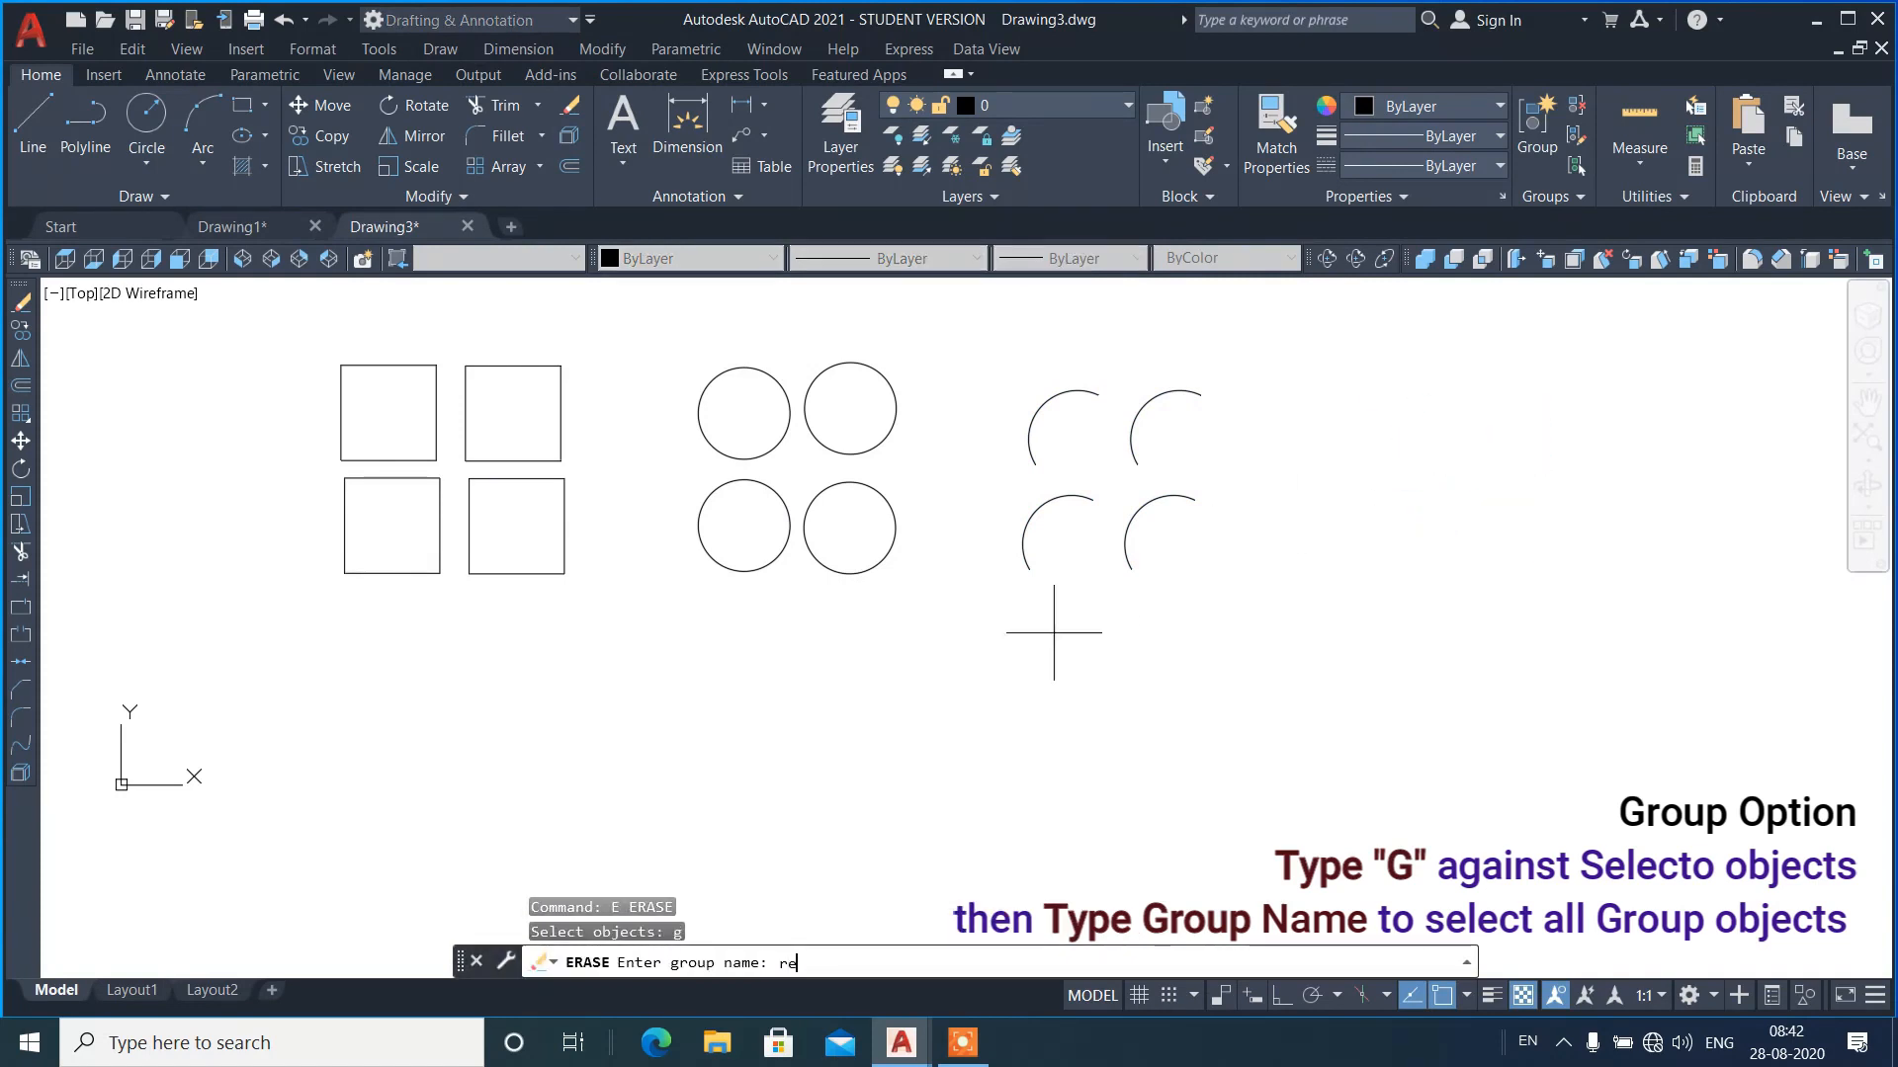
text(c)
key(Return)
key(Return)
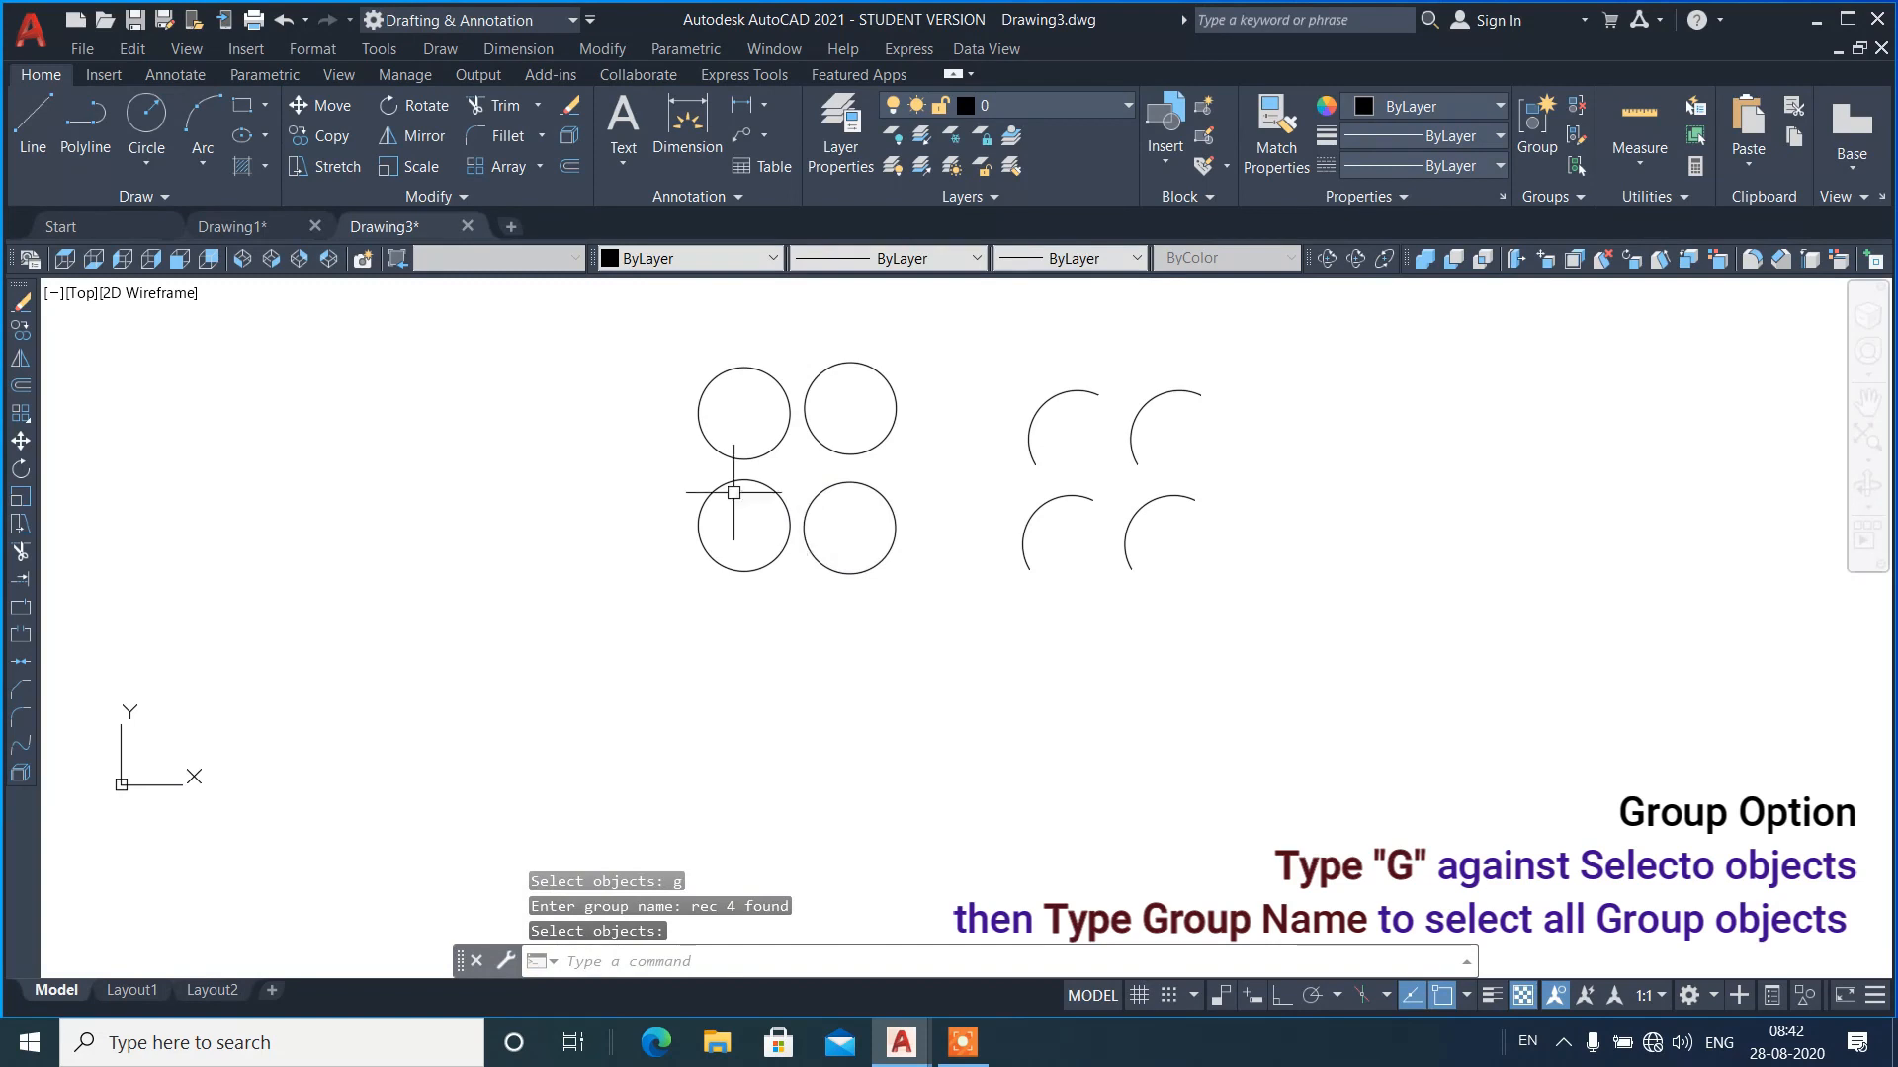
- Close Drawing3 without saving its changes and bring up the grid of squares in Drawing1
click(467, 228)
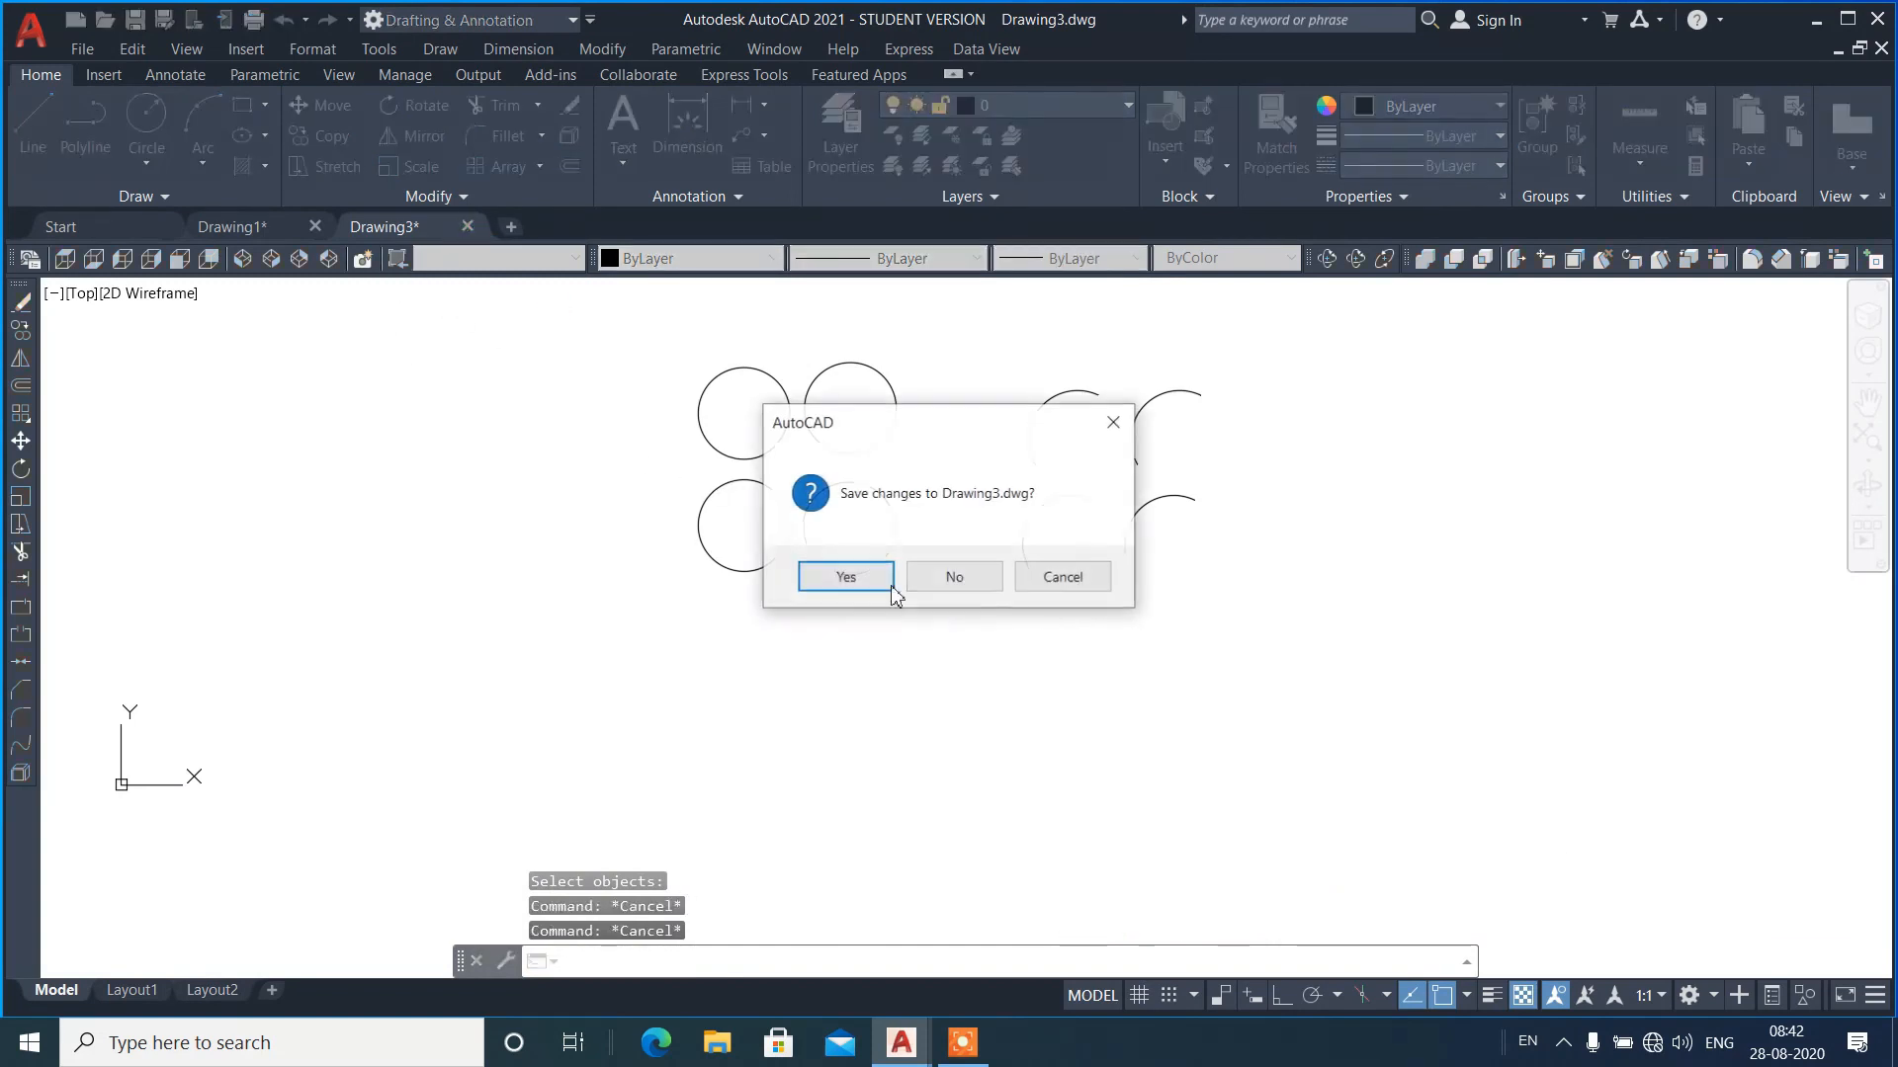
click(955, 577)
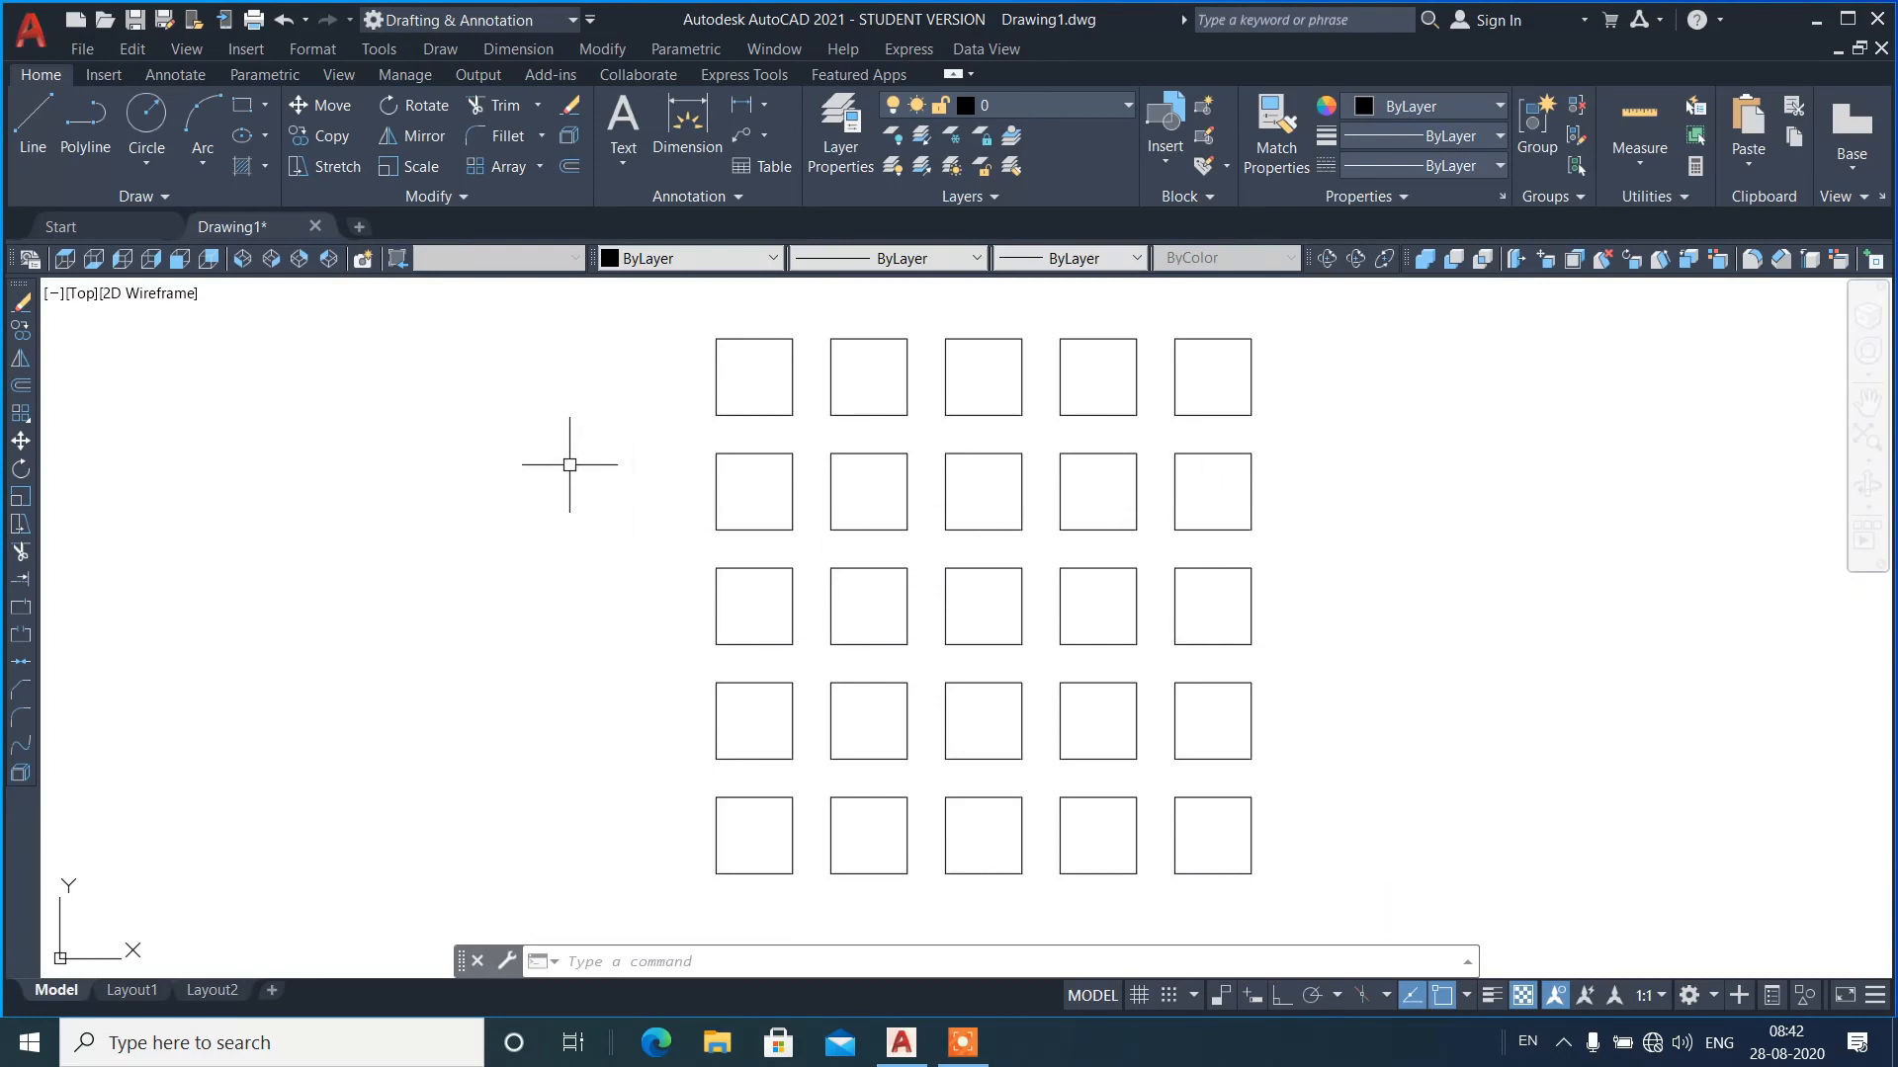
scroll(569, 464, down, 2)
scroll(649, 471, up, 2)
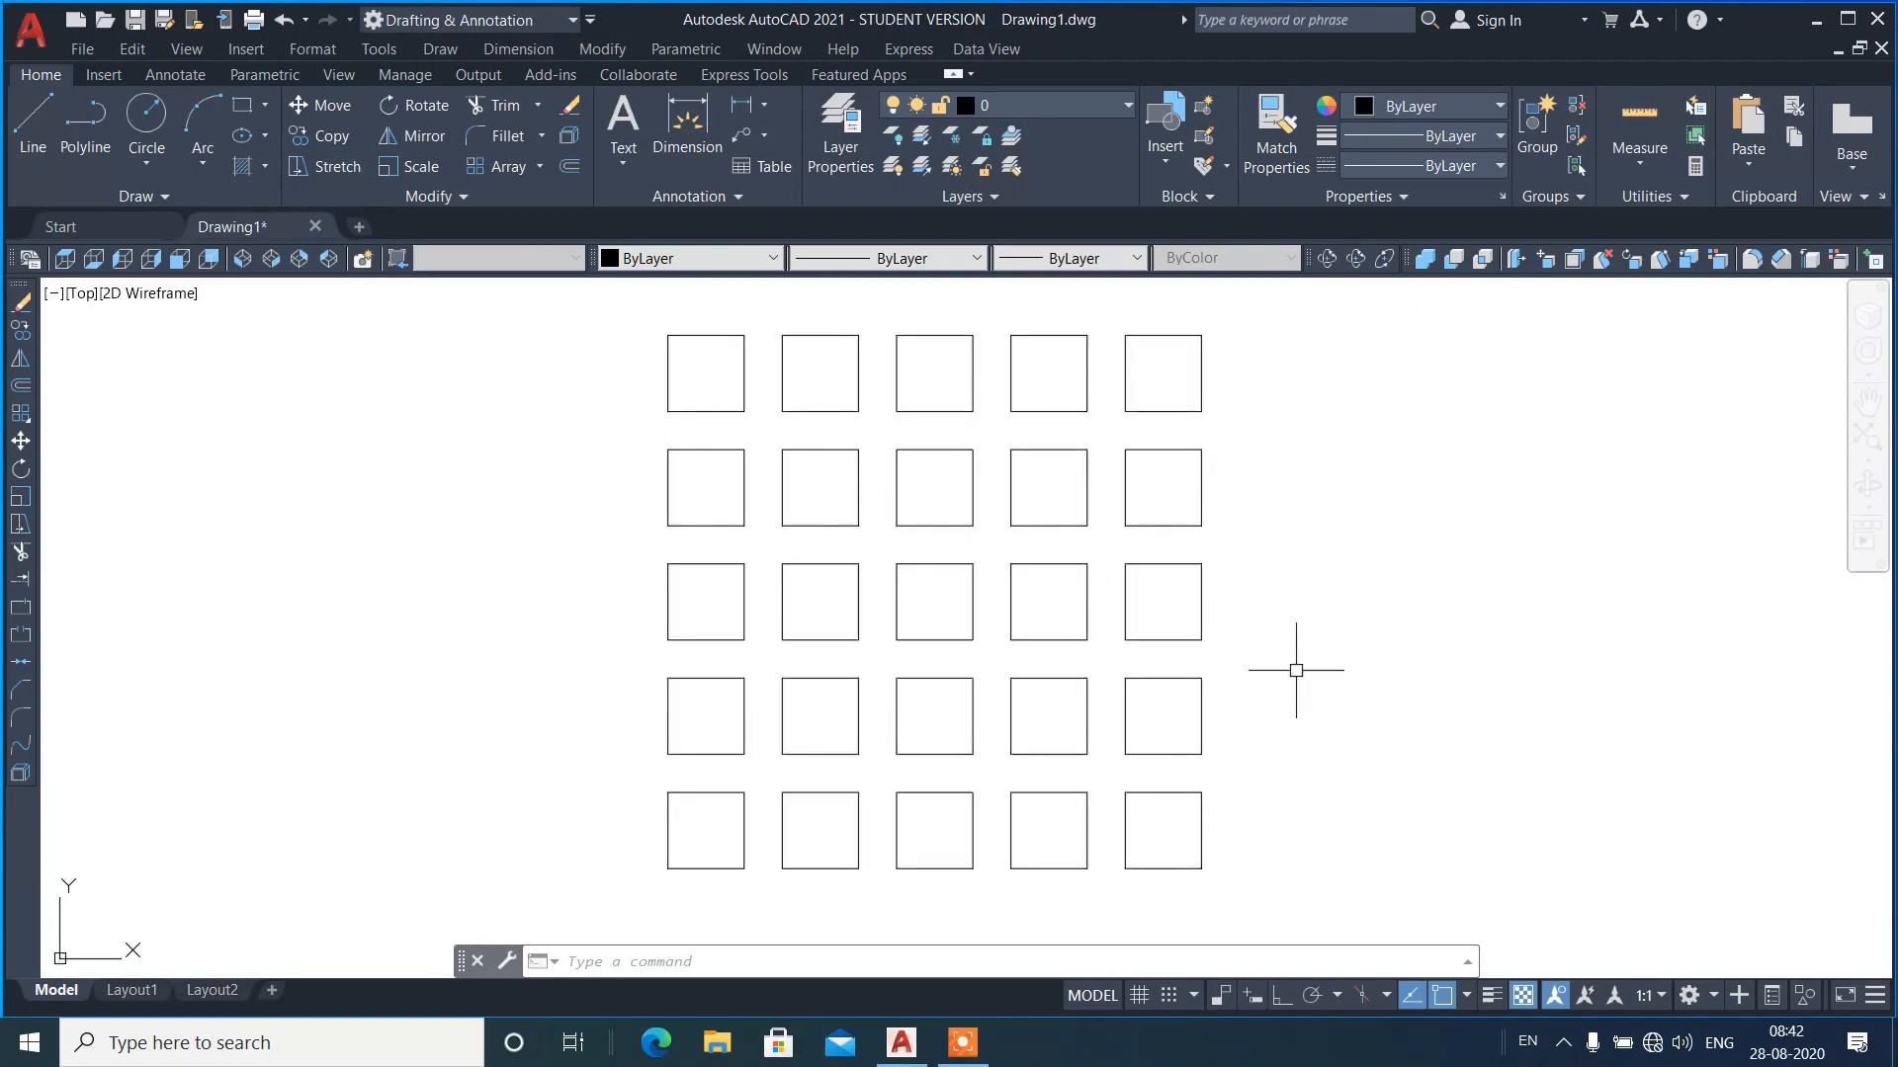
- Select the whole grid of squares with a crossing selection from inside the bottom-right square to the top-left square, and clear the selection
click(1170, 816)
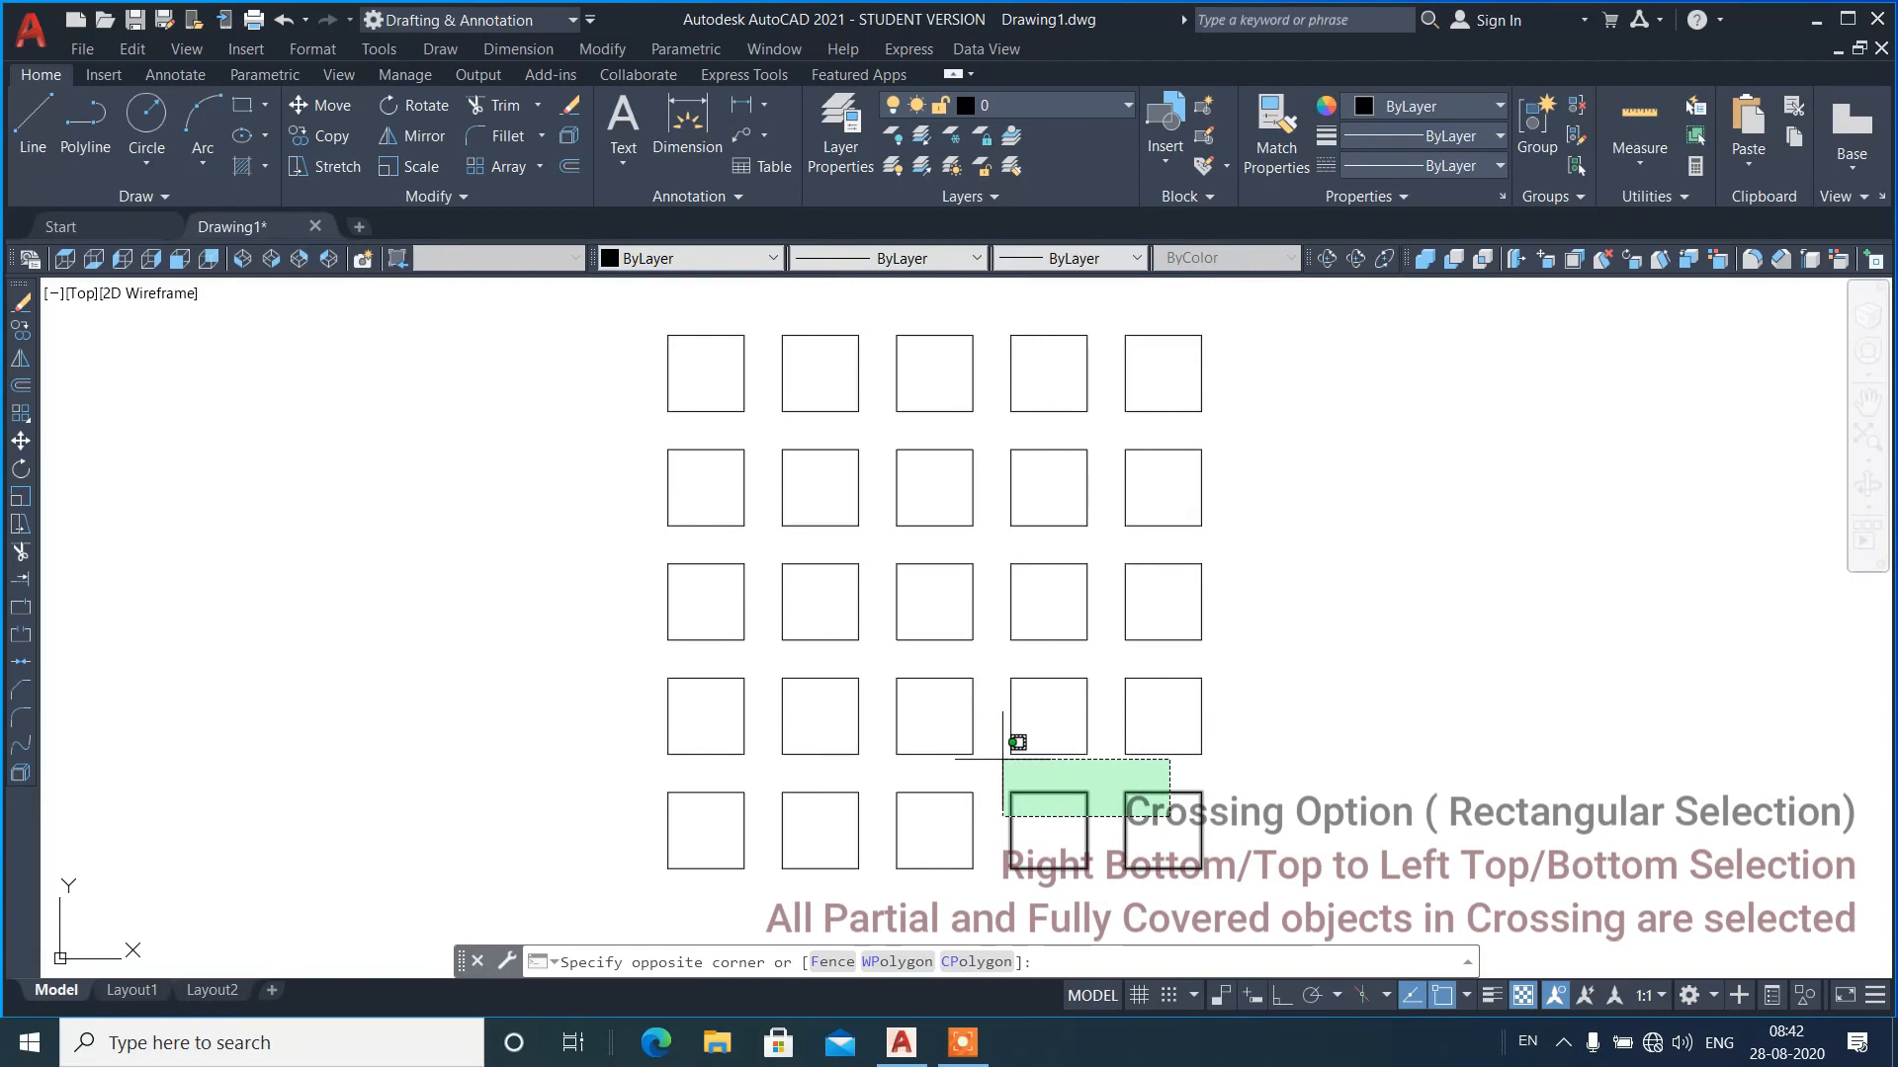
click(705, 377)
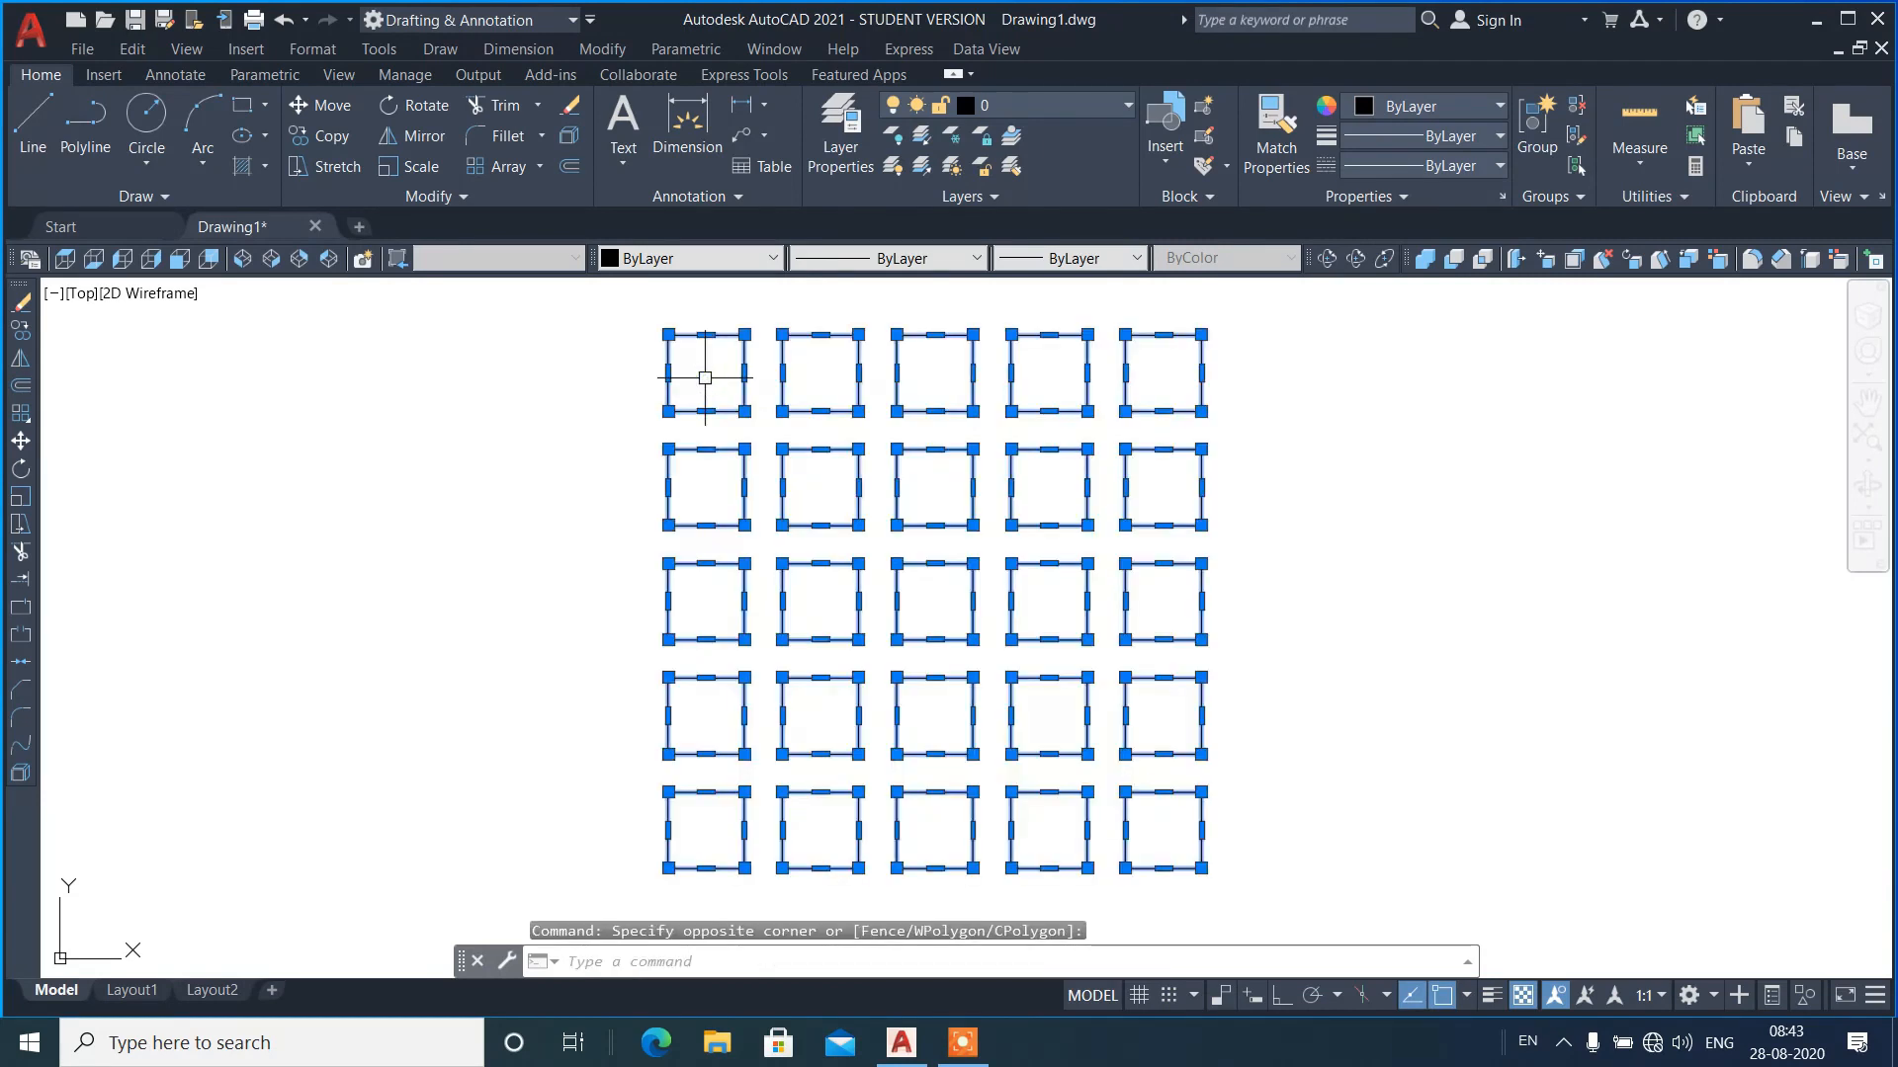
key(Escape)
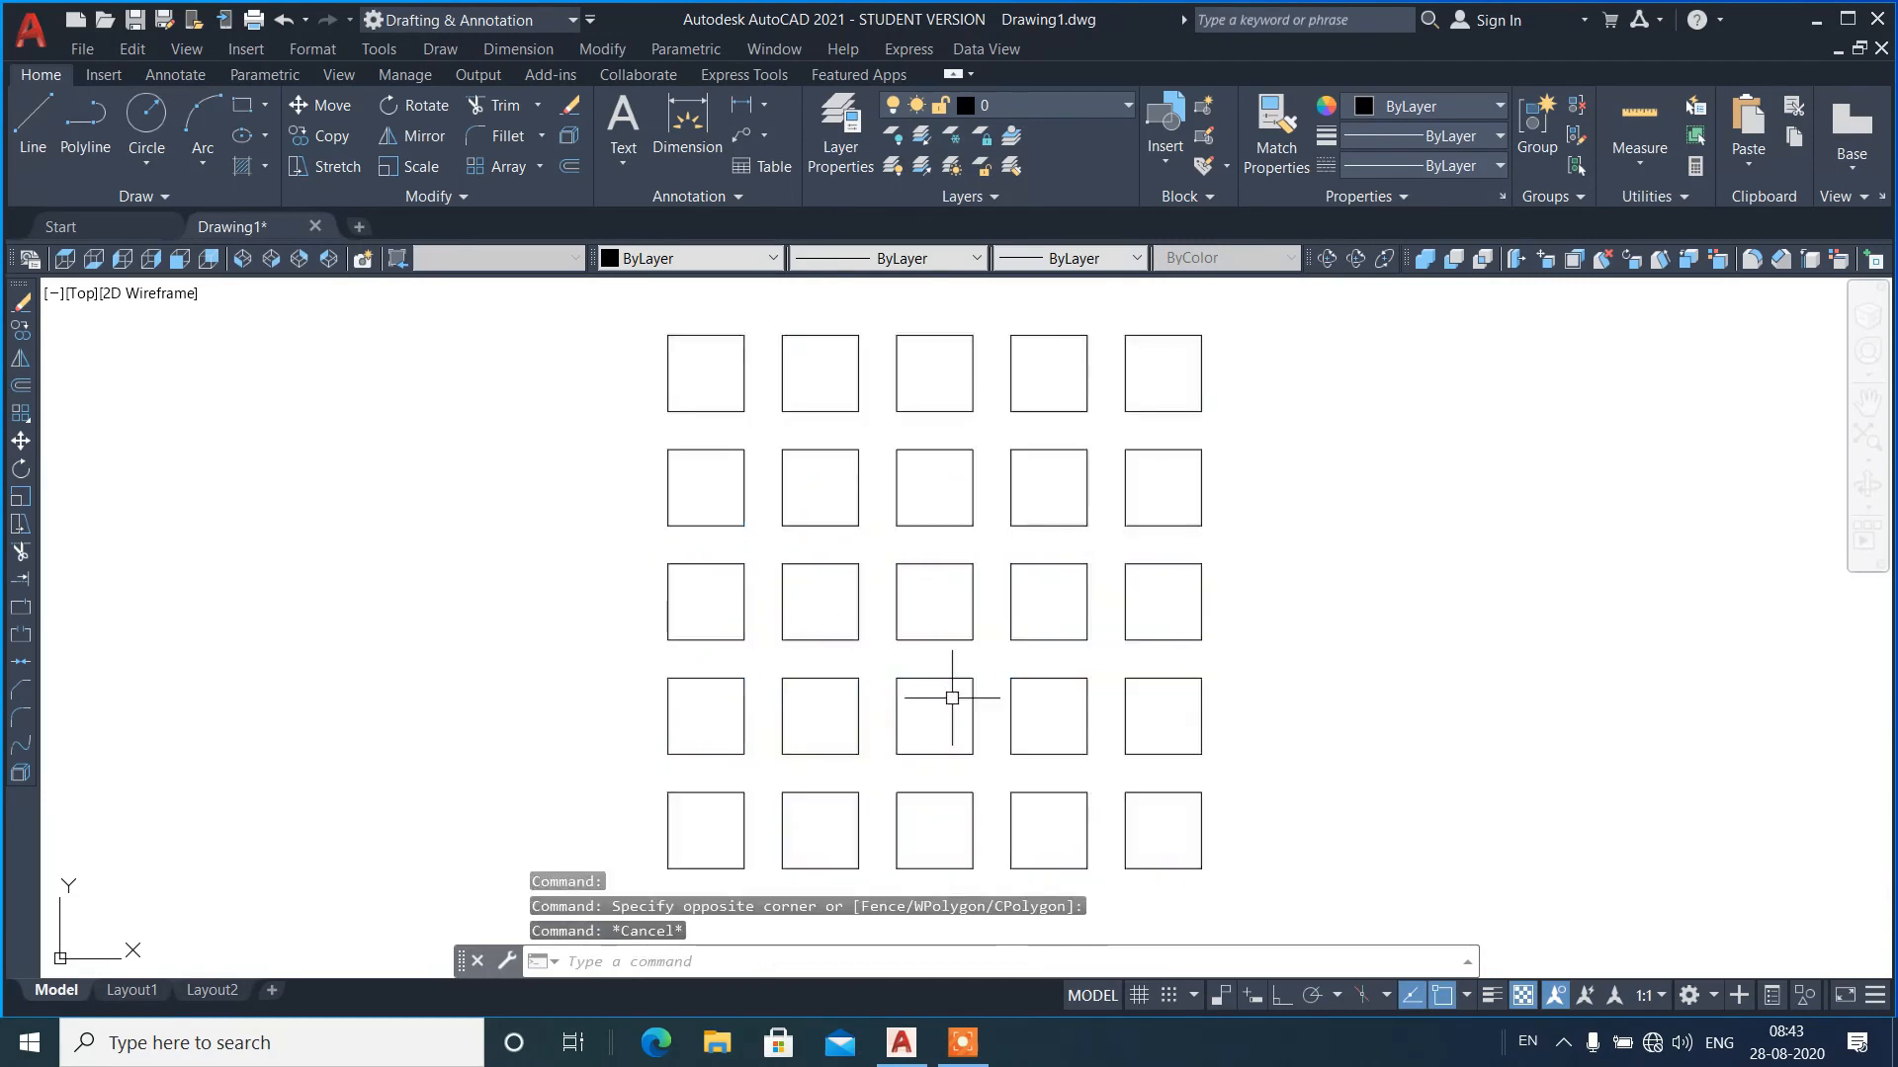
- Crossing-select the nine inner squares and, separately, the whole grid from the bottom-right square to the top-left square, clearing each selection
click(1048, 705)
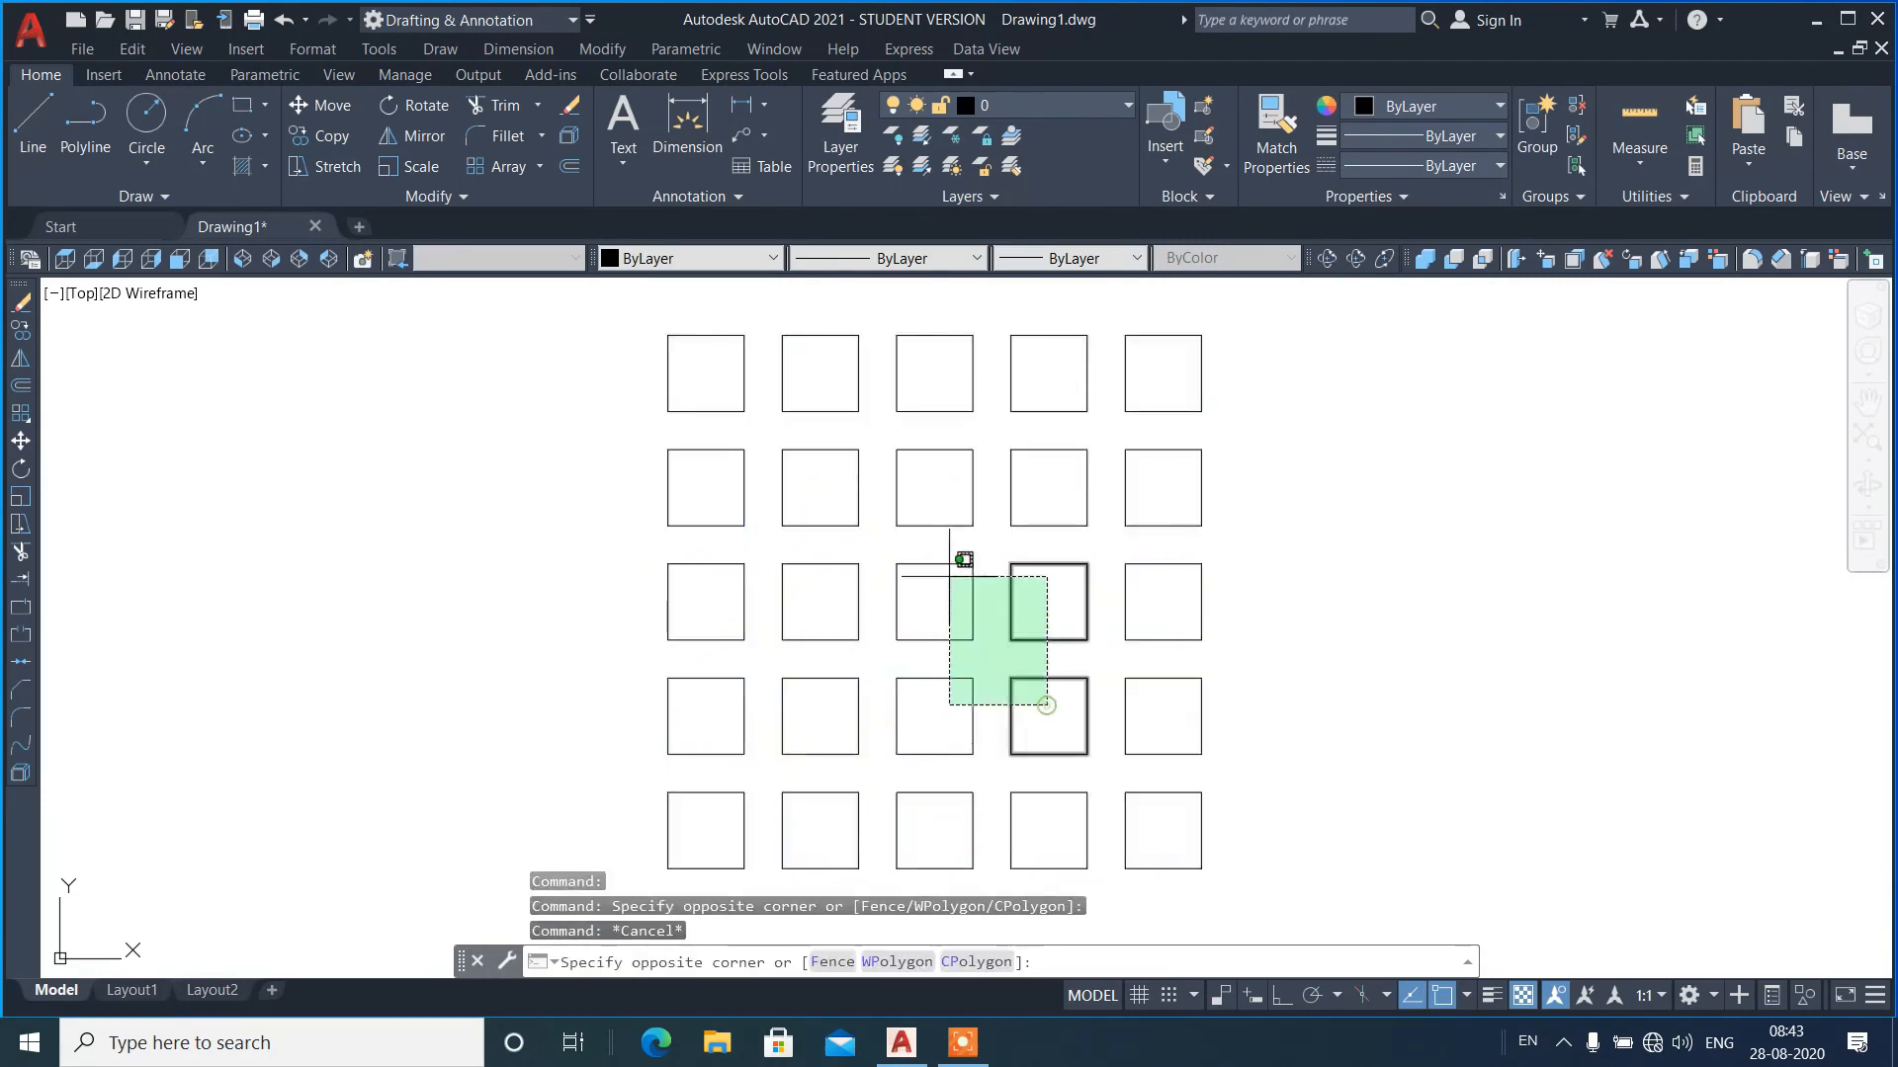
click(818, 487)
key(Escape)
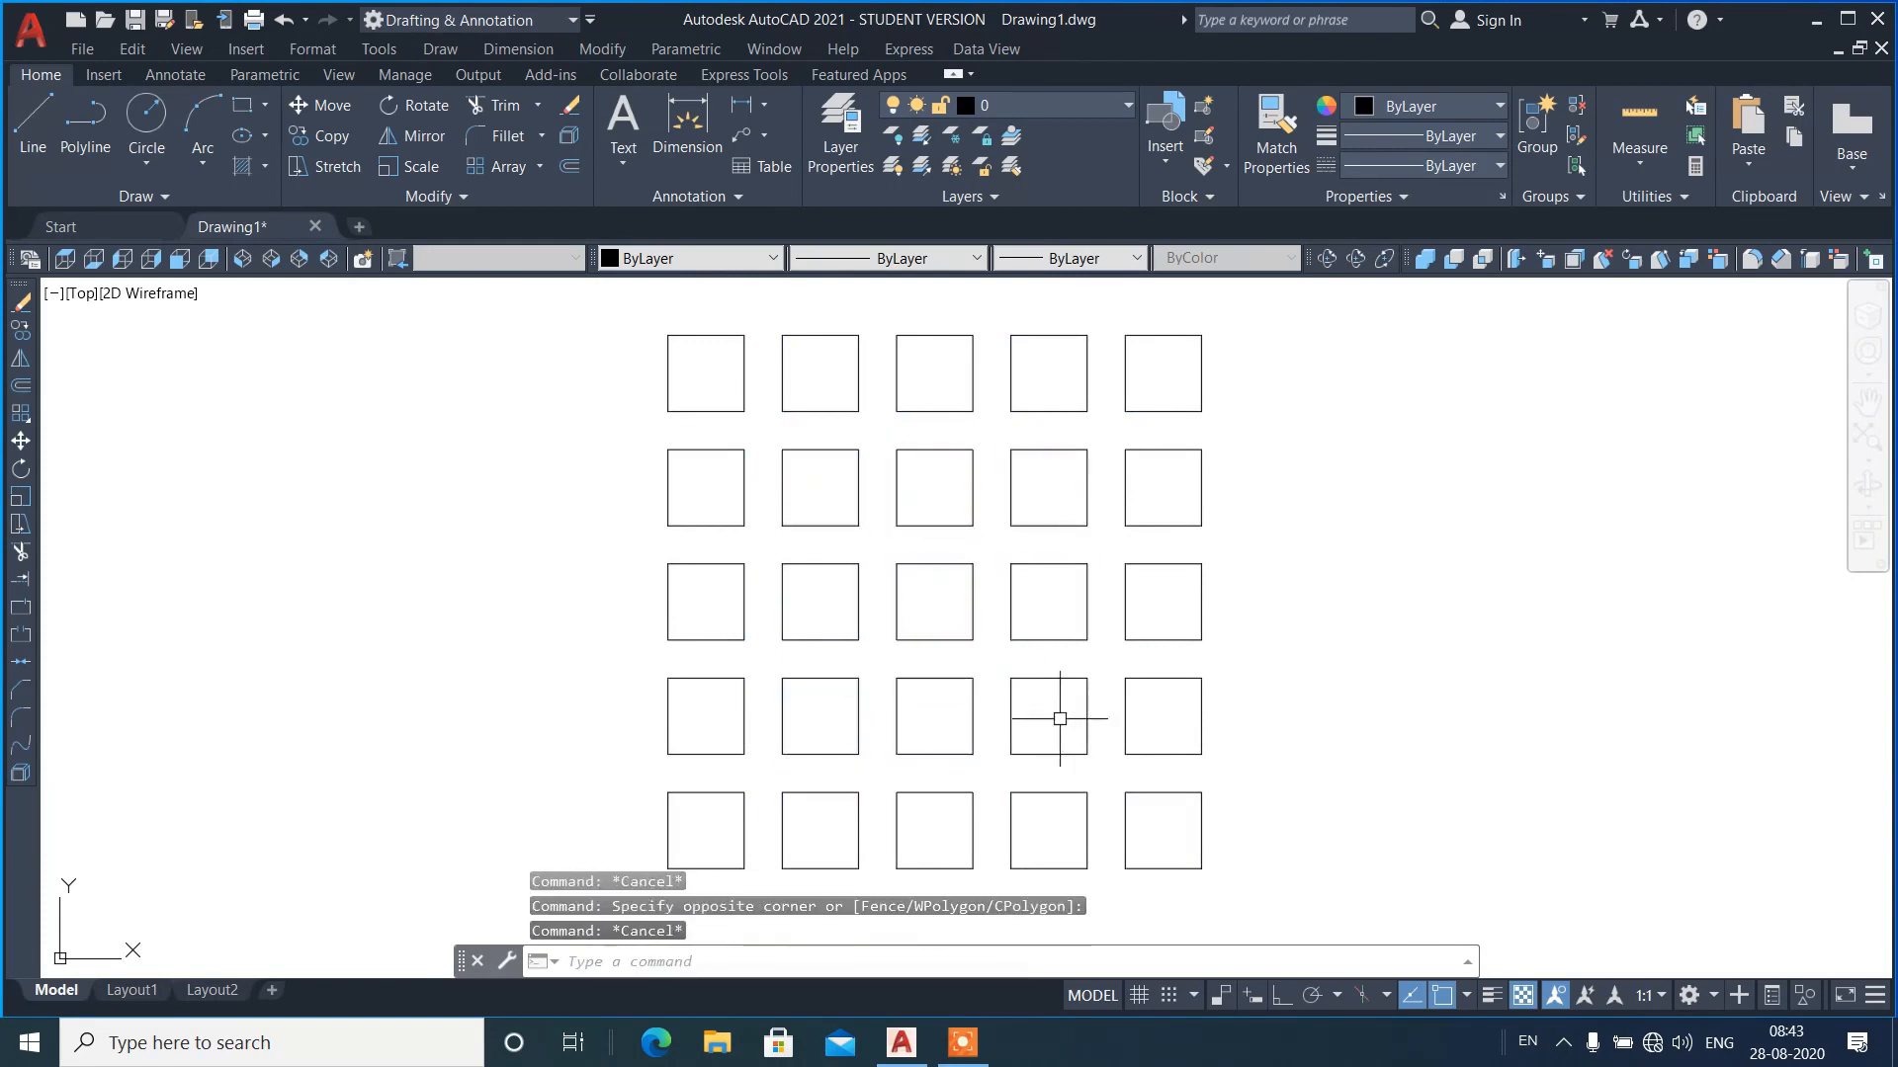
click(1147, 810)
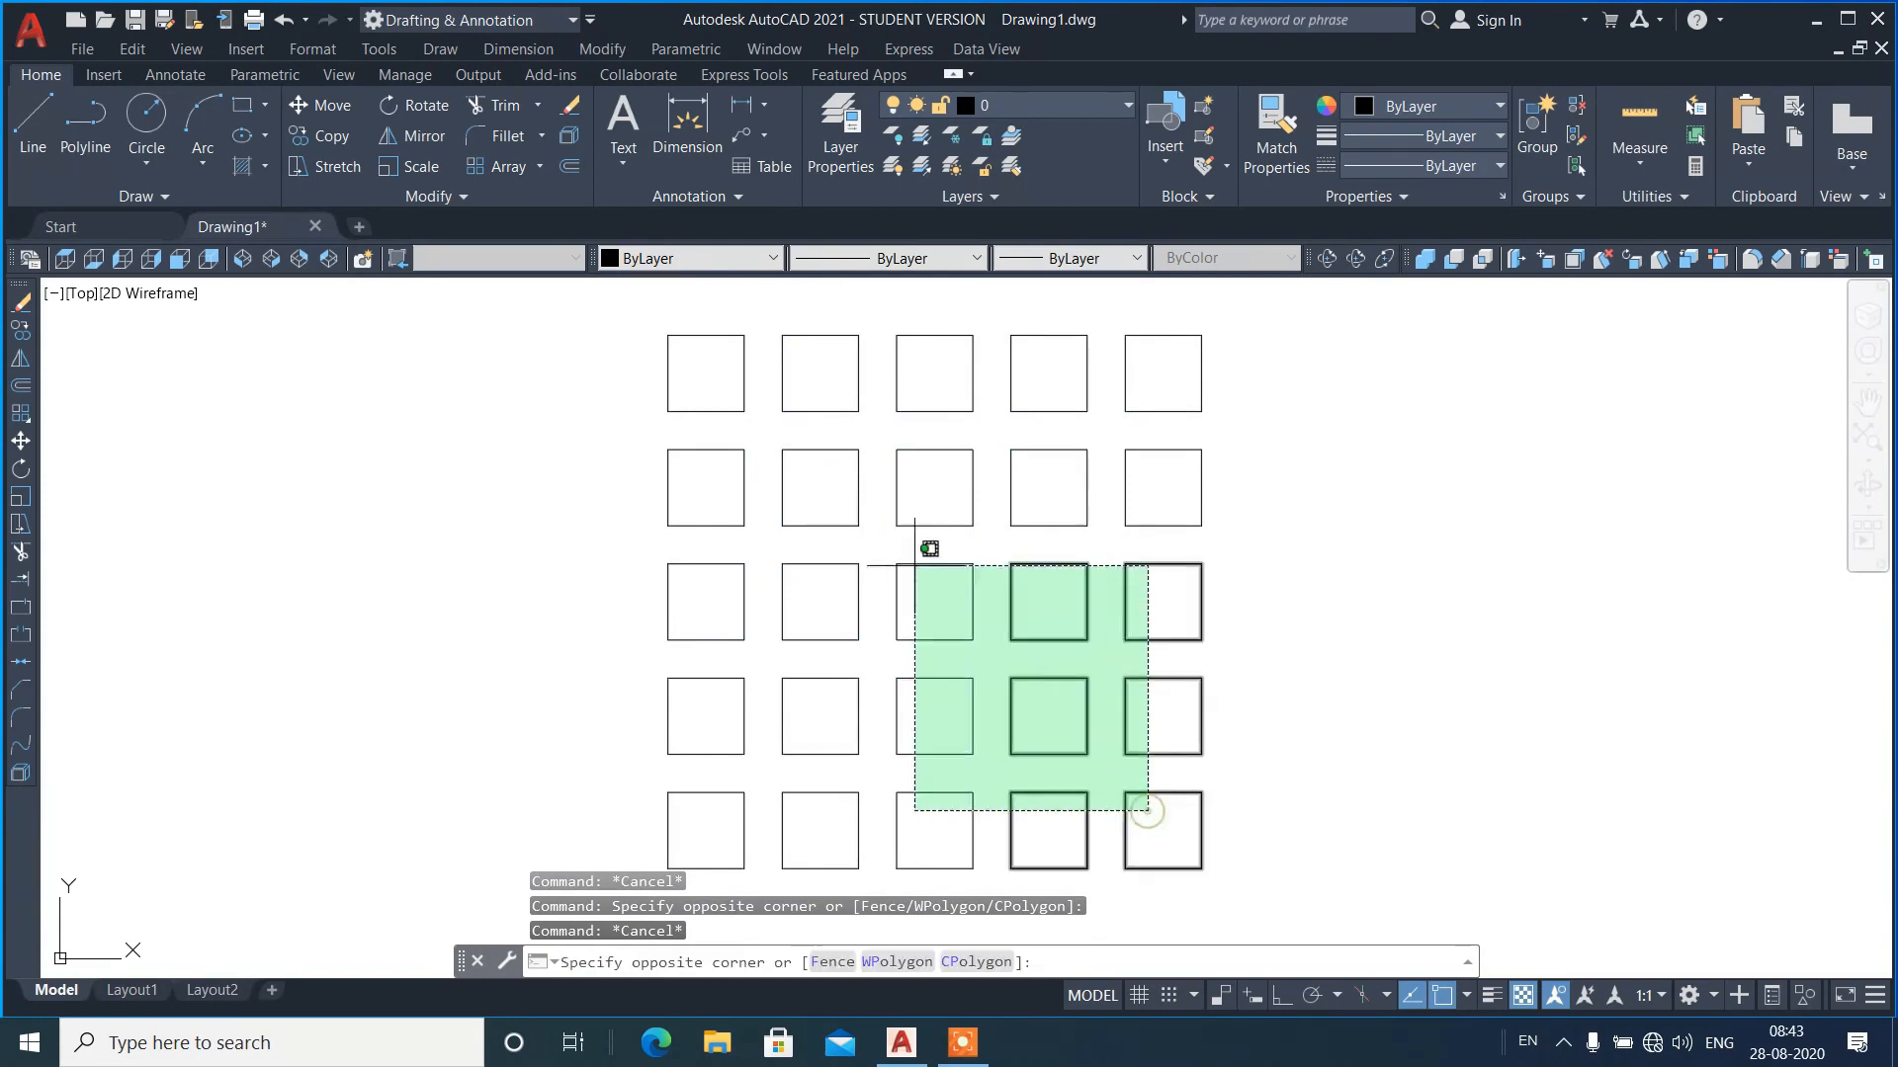
click(720, 389)
key(Escape)
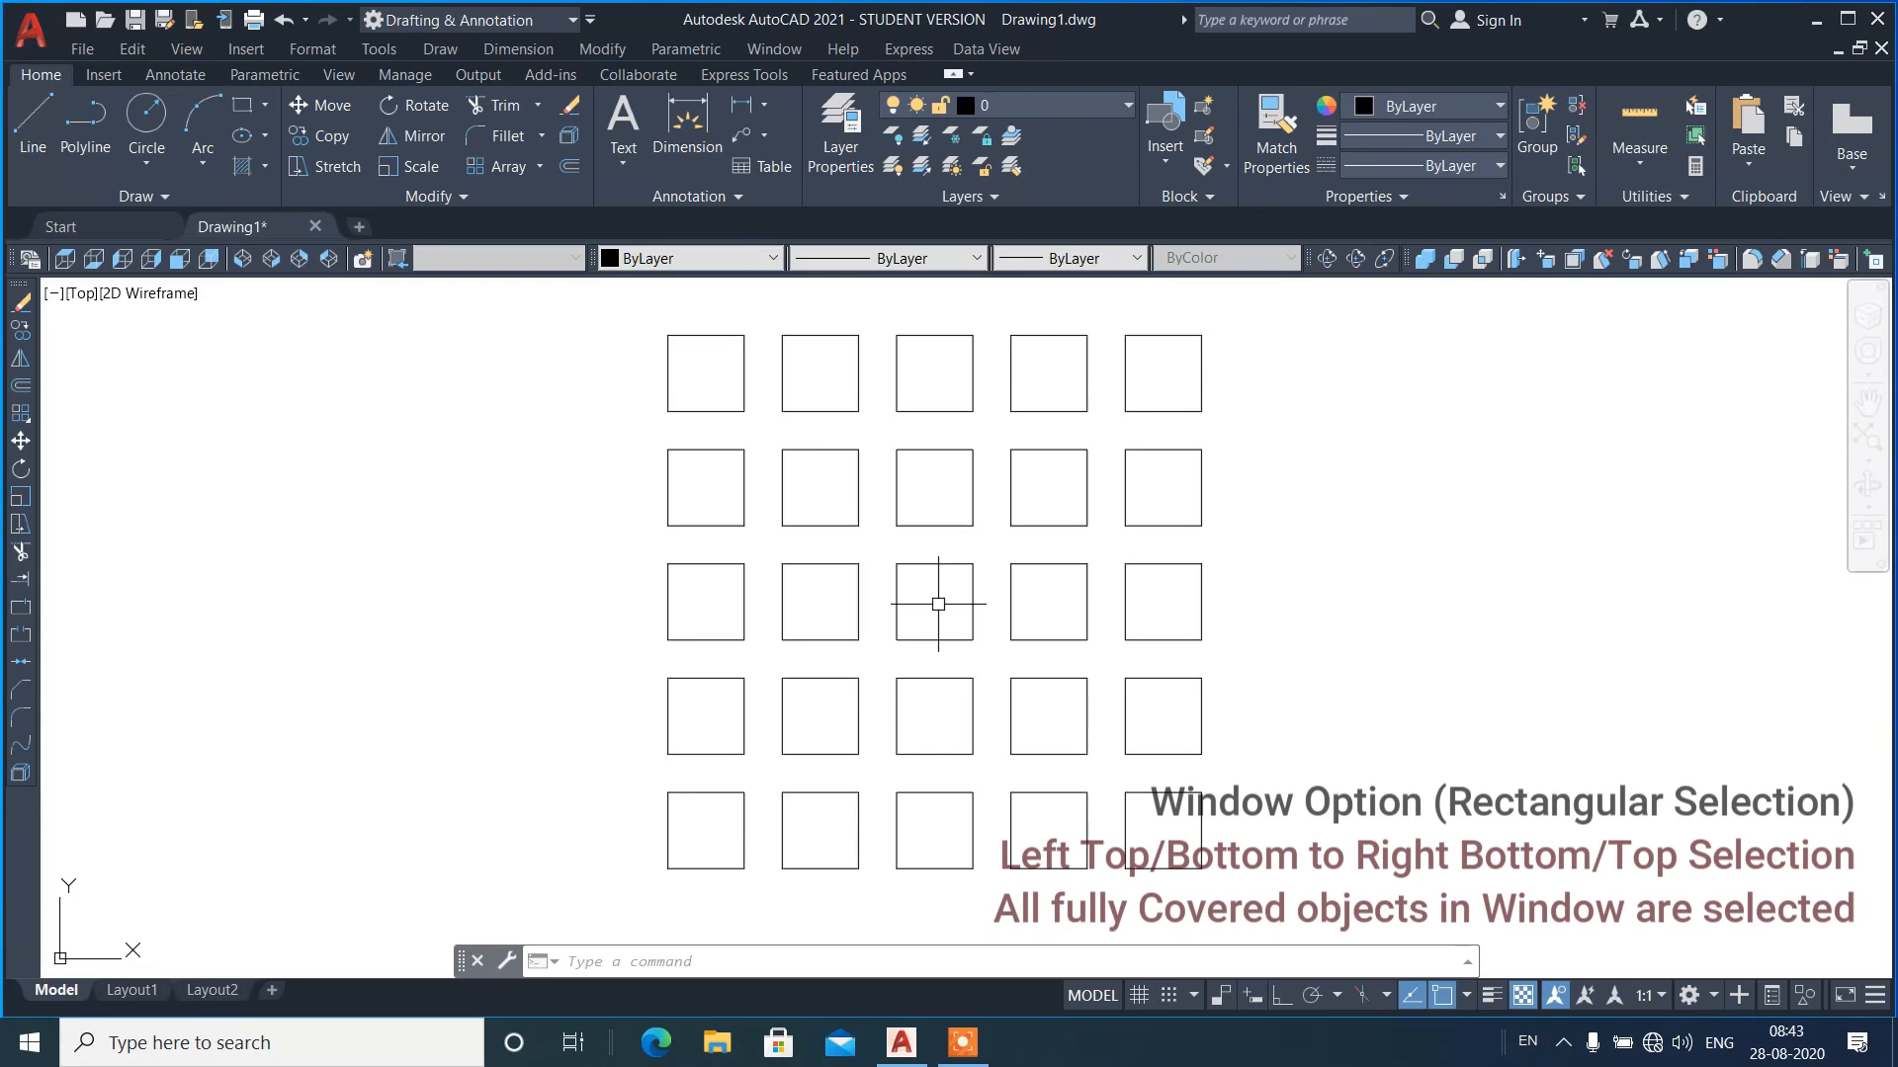
click(716, 374)
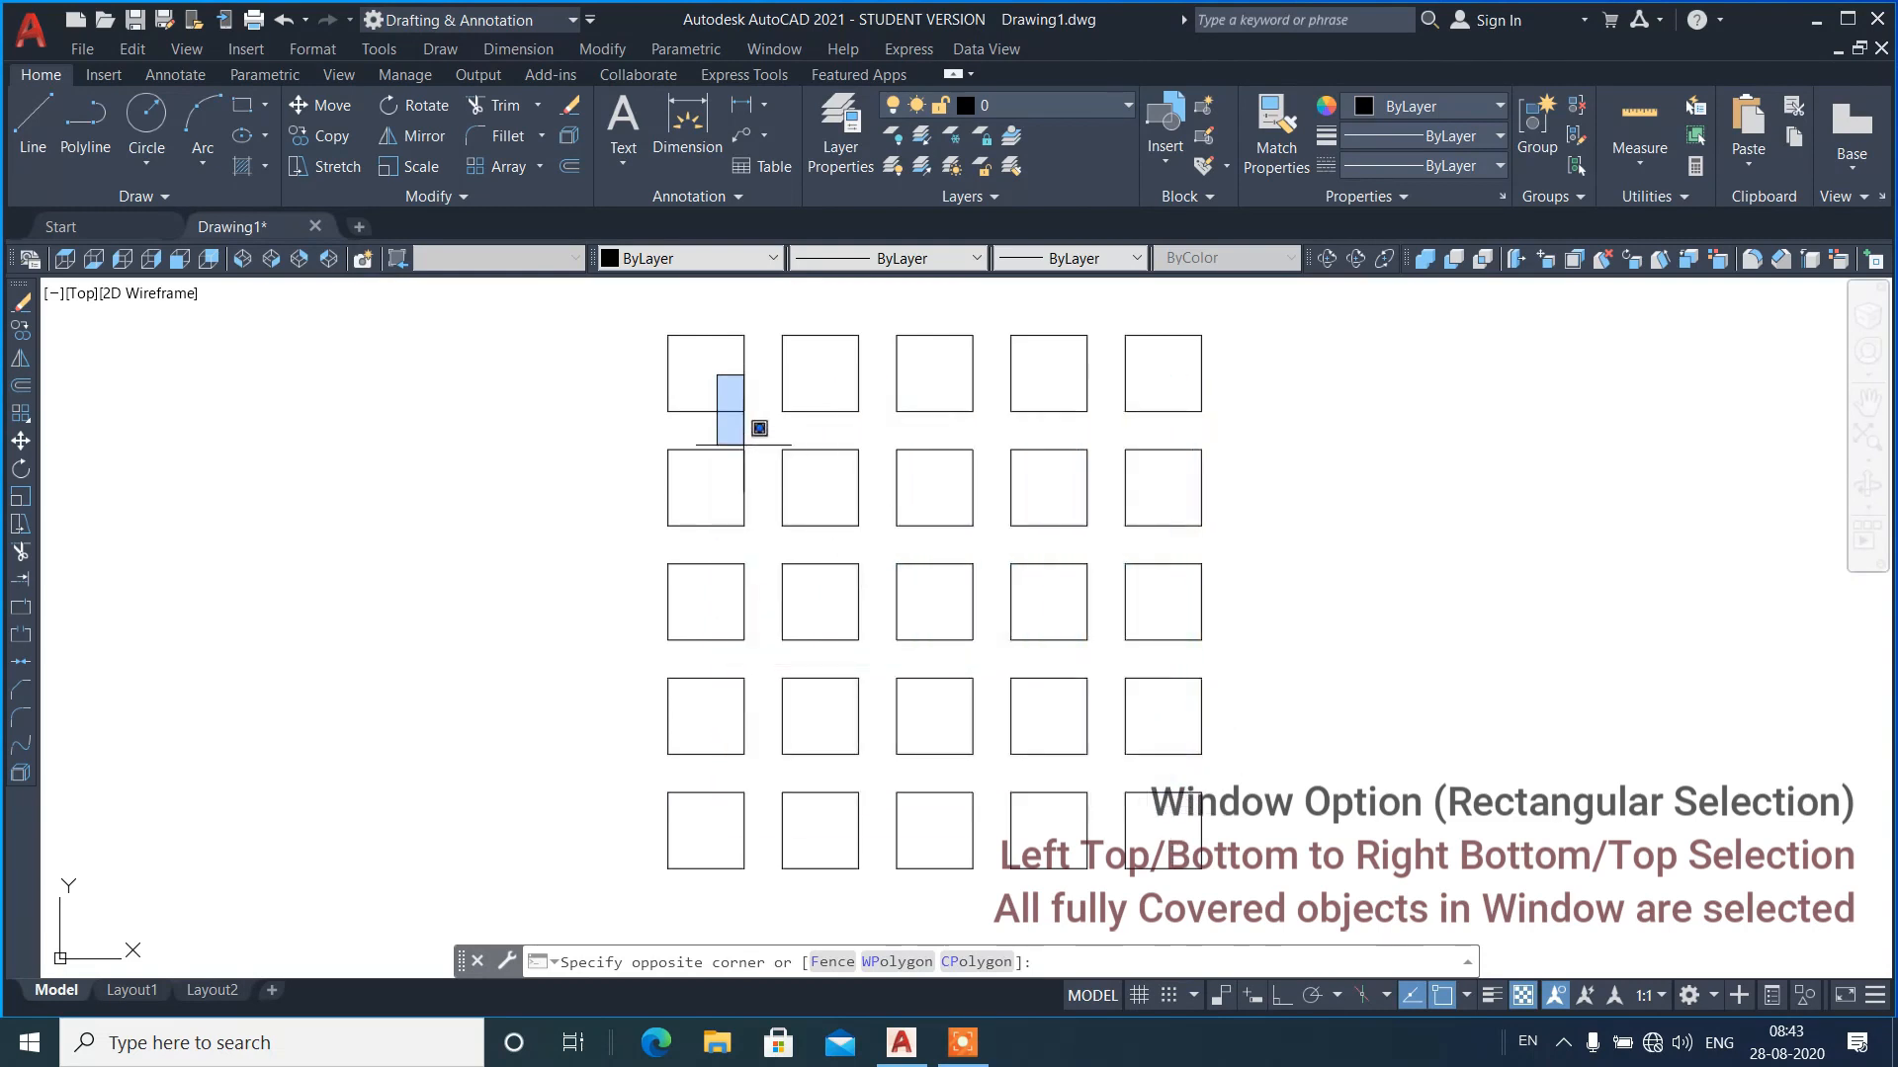
click(724, 376)
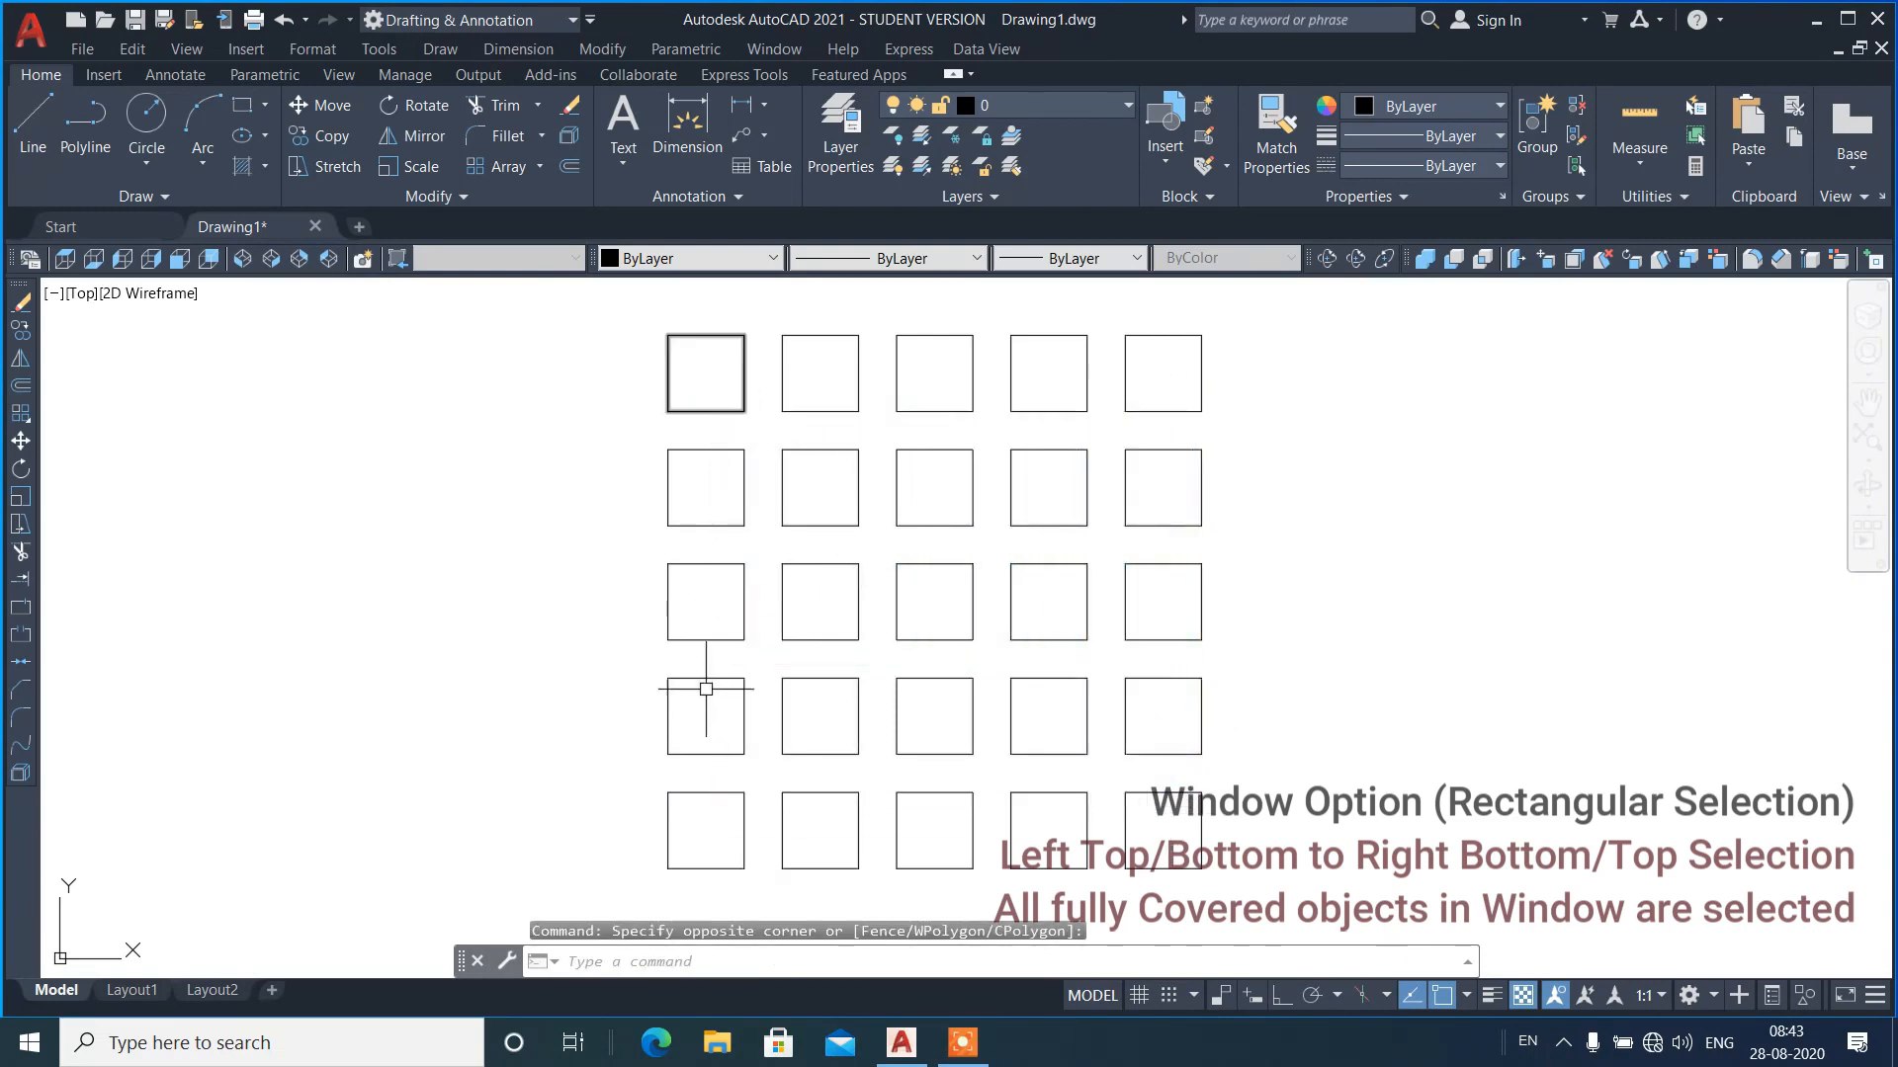
click(721, 807)
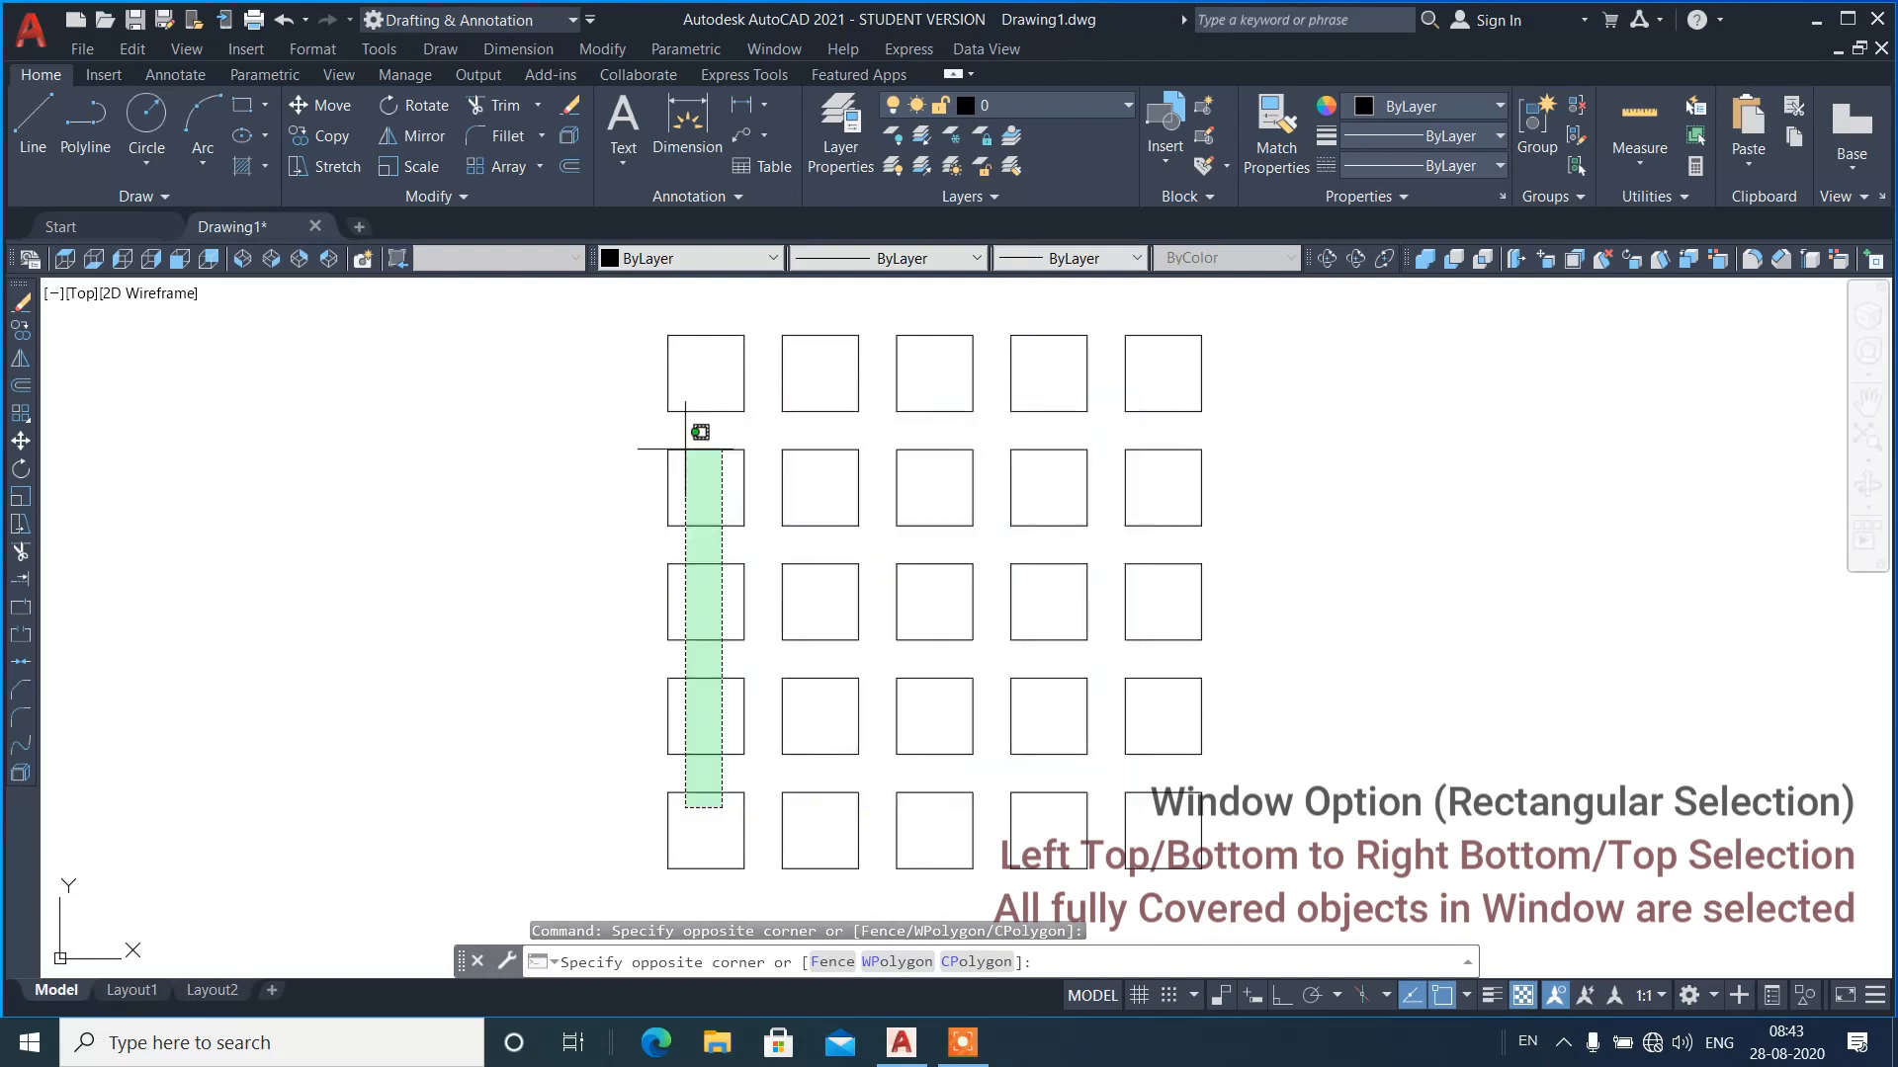
click(682, 794)
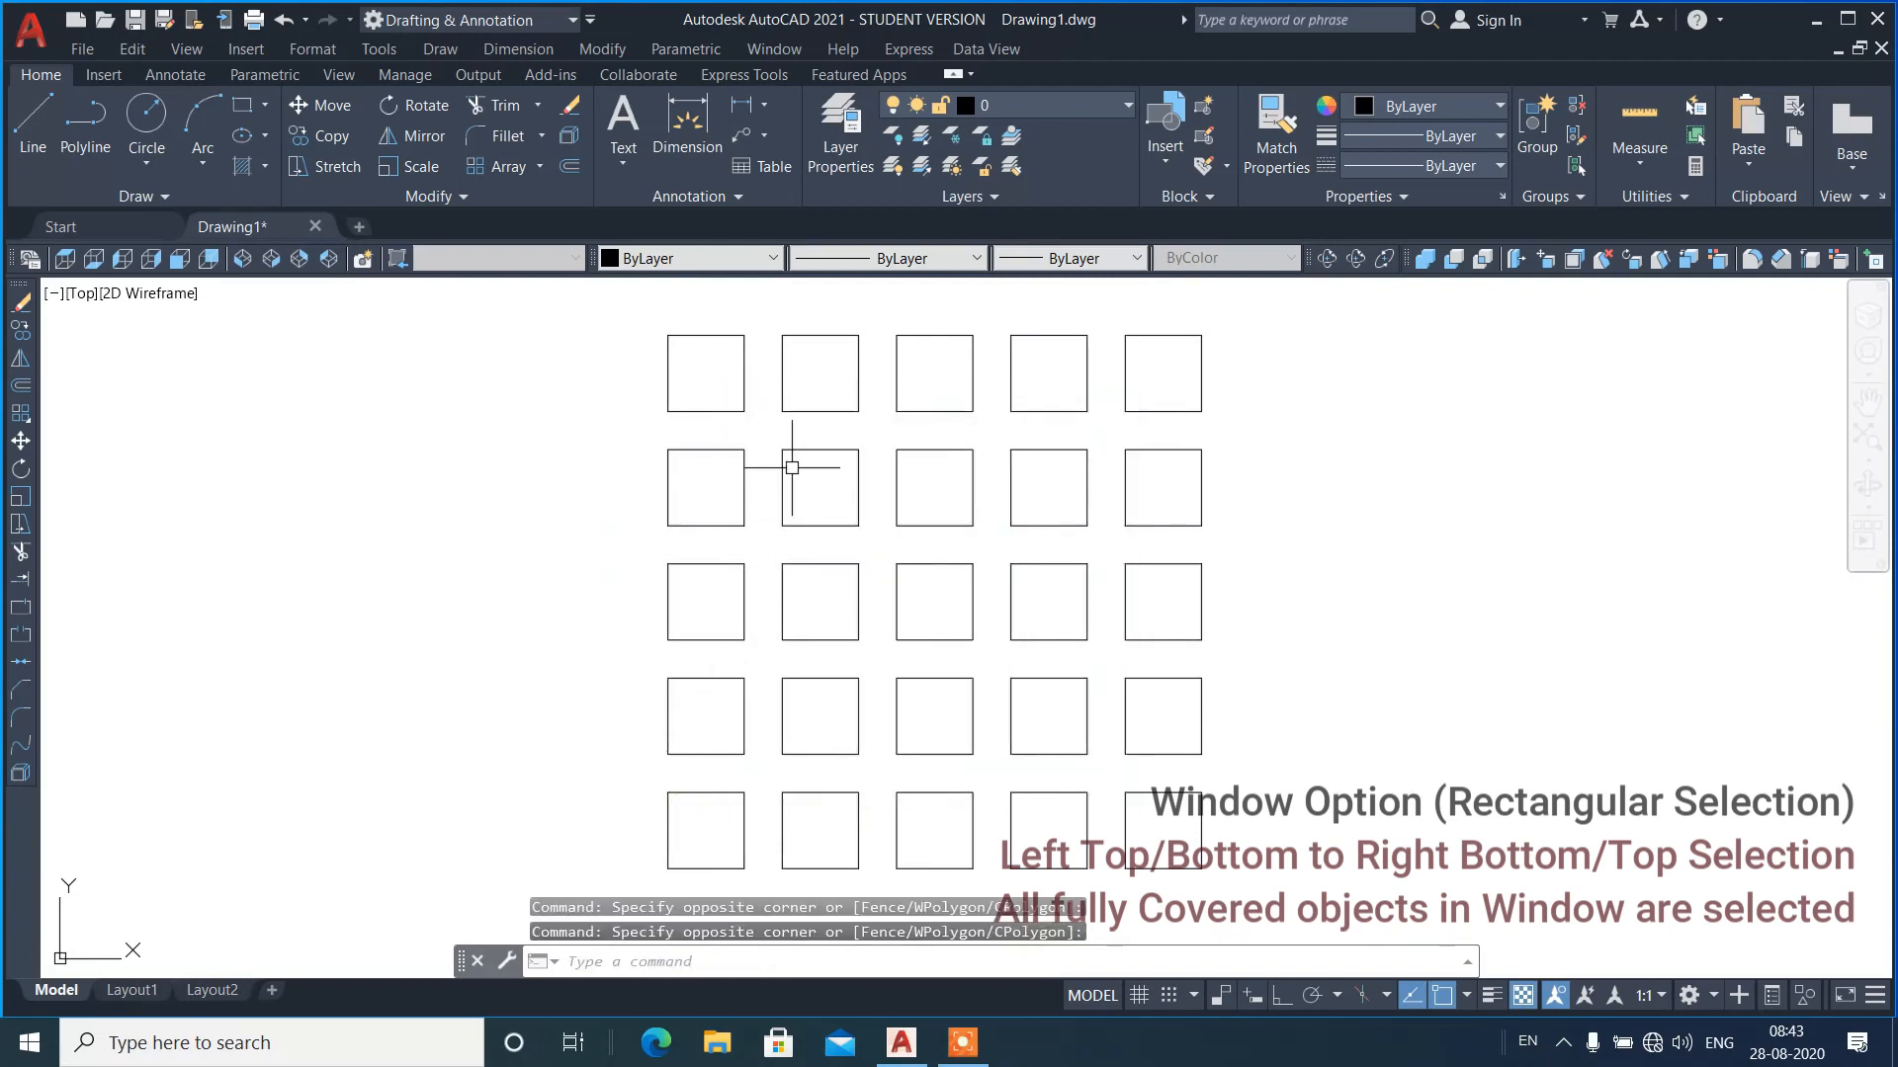
- Select the nine inner squares twice with a window selection from inside the top-left square to the bottom-right square, clearing each selection
click(702, 375)
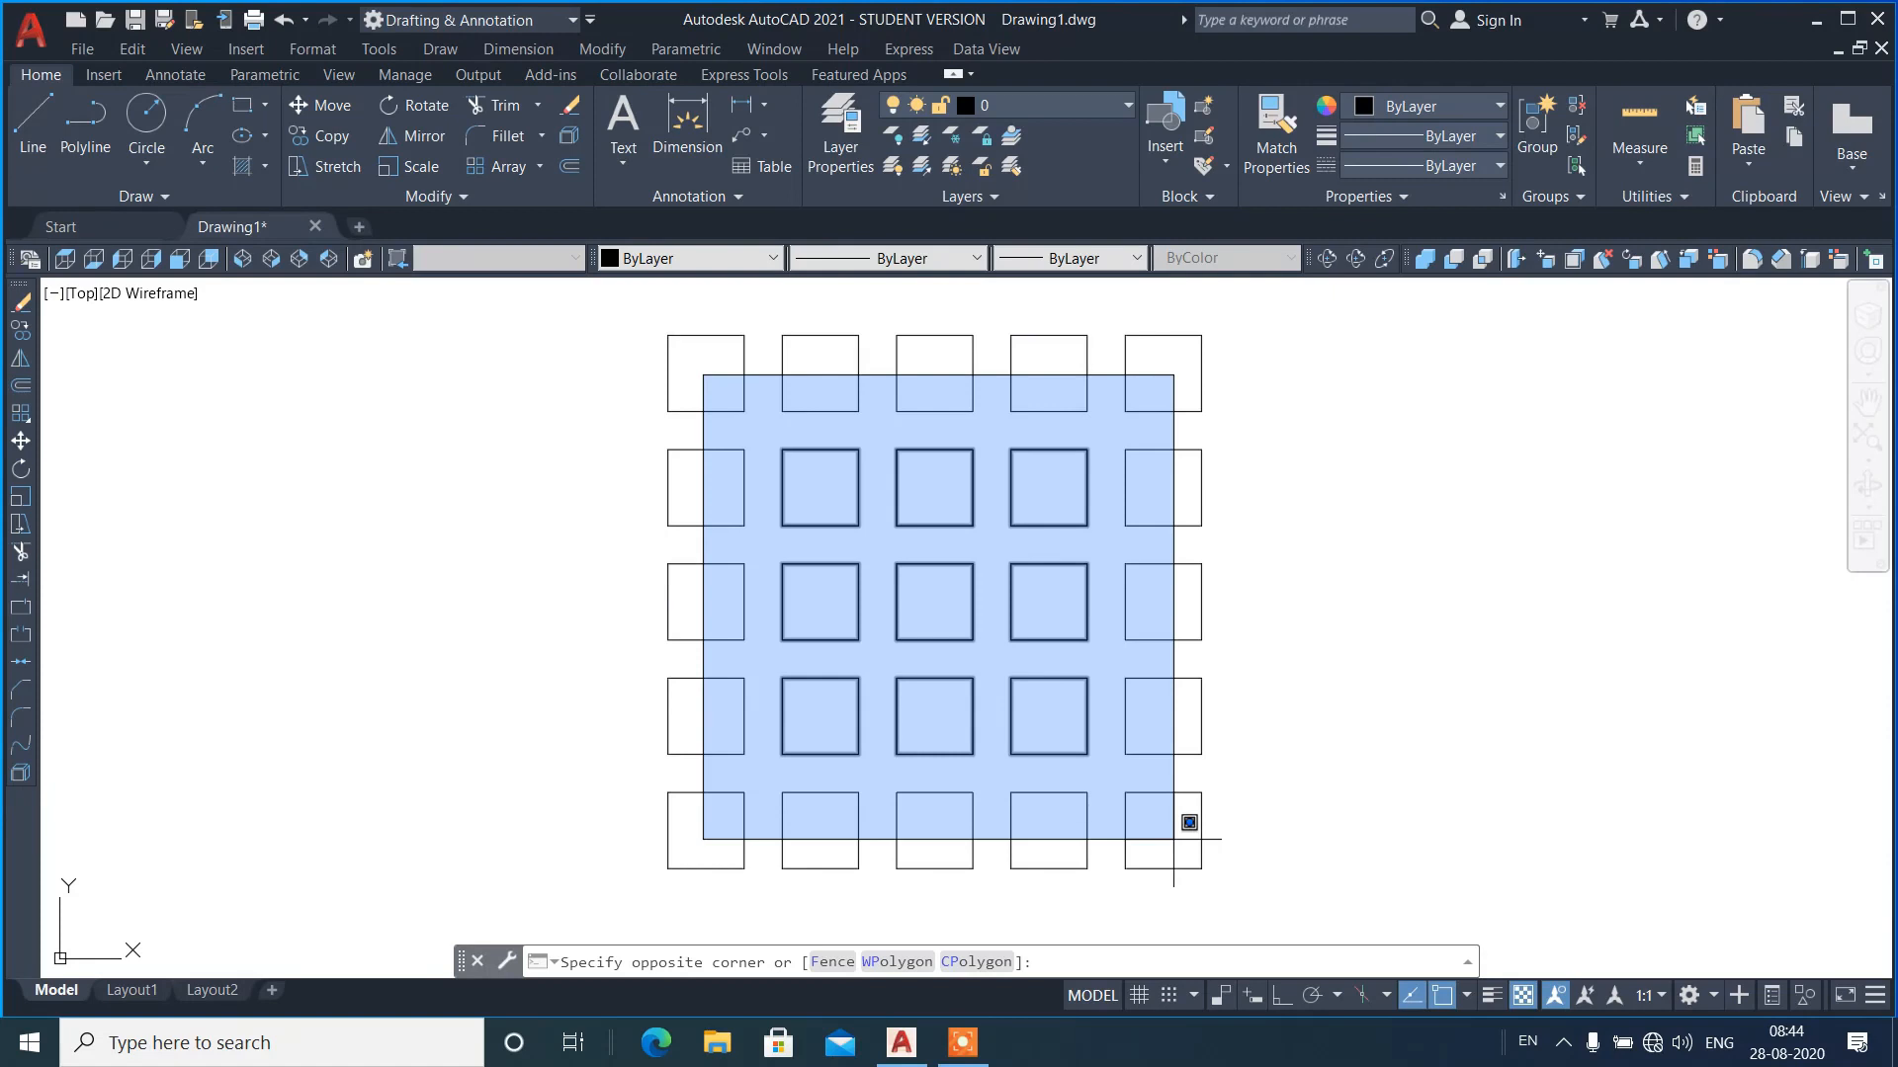
click(1172, 839)
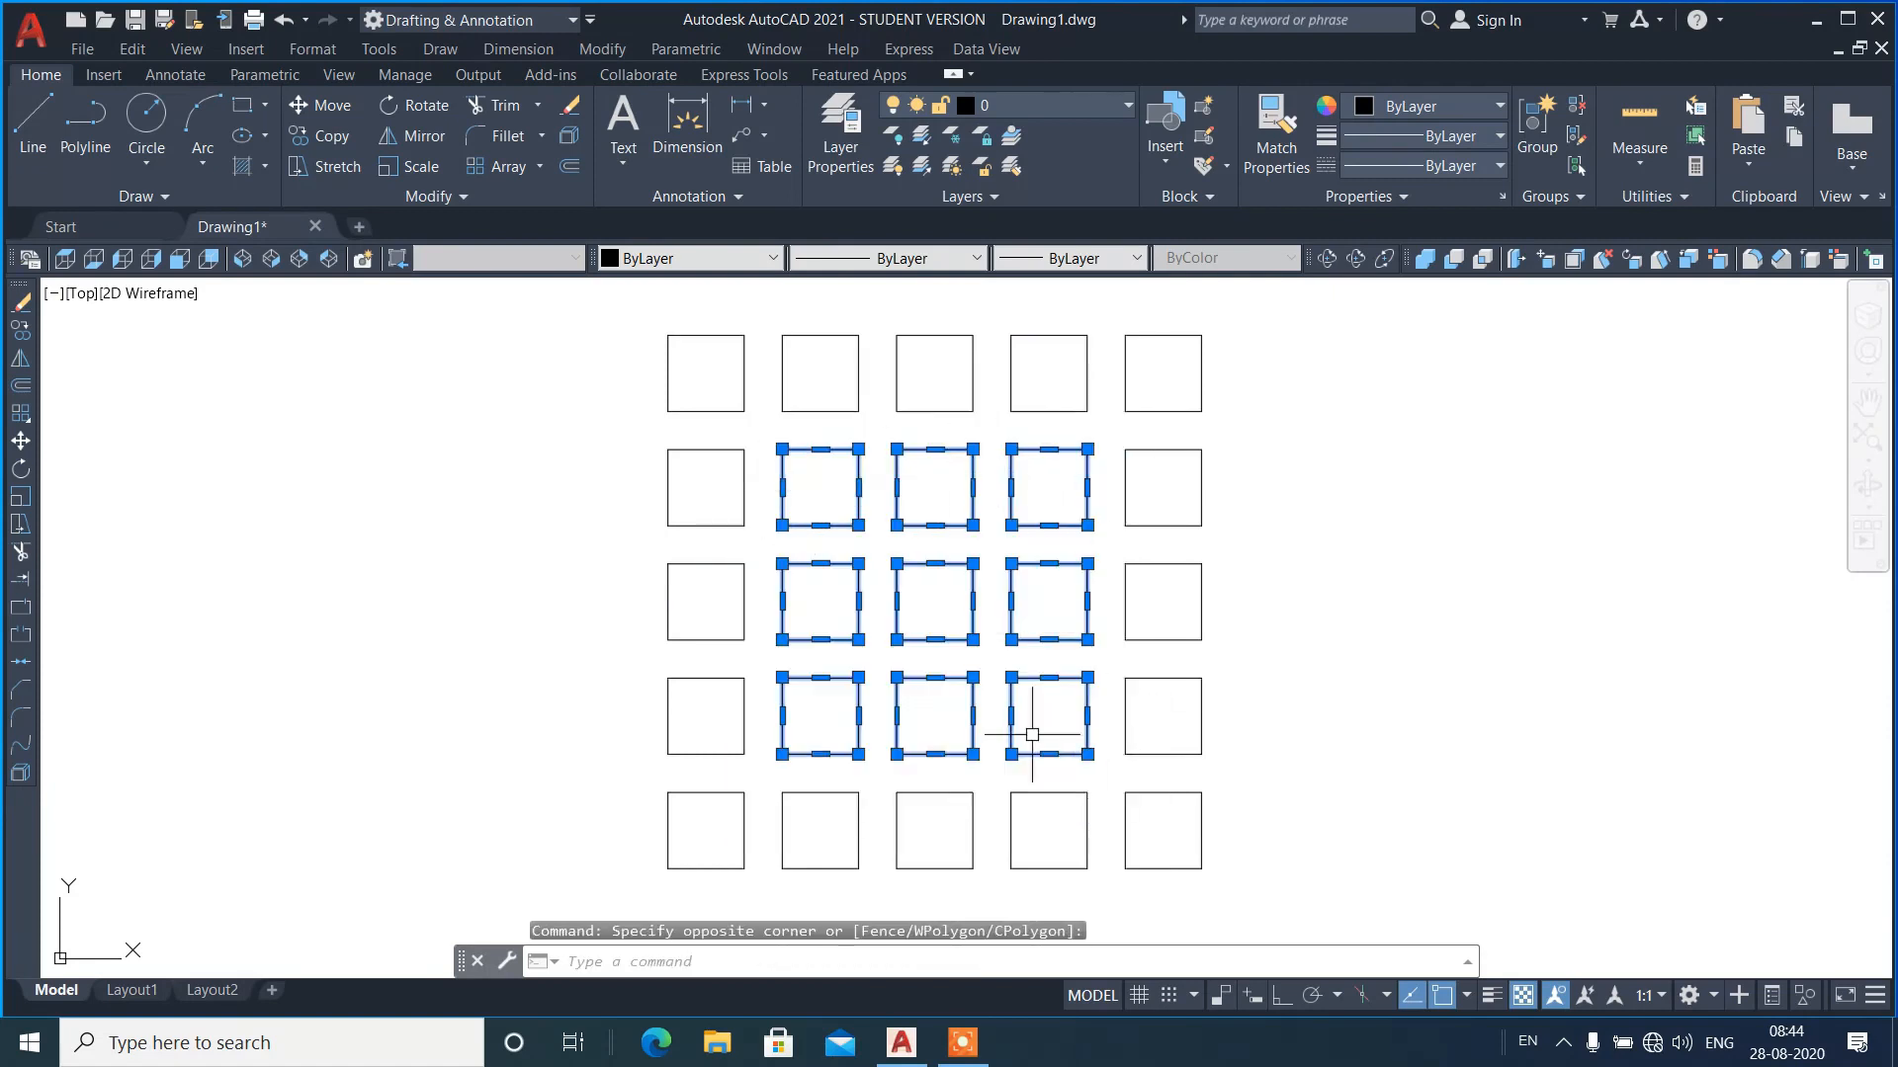
key(Escape)
click(713, 385)
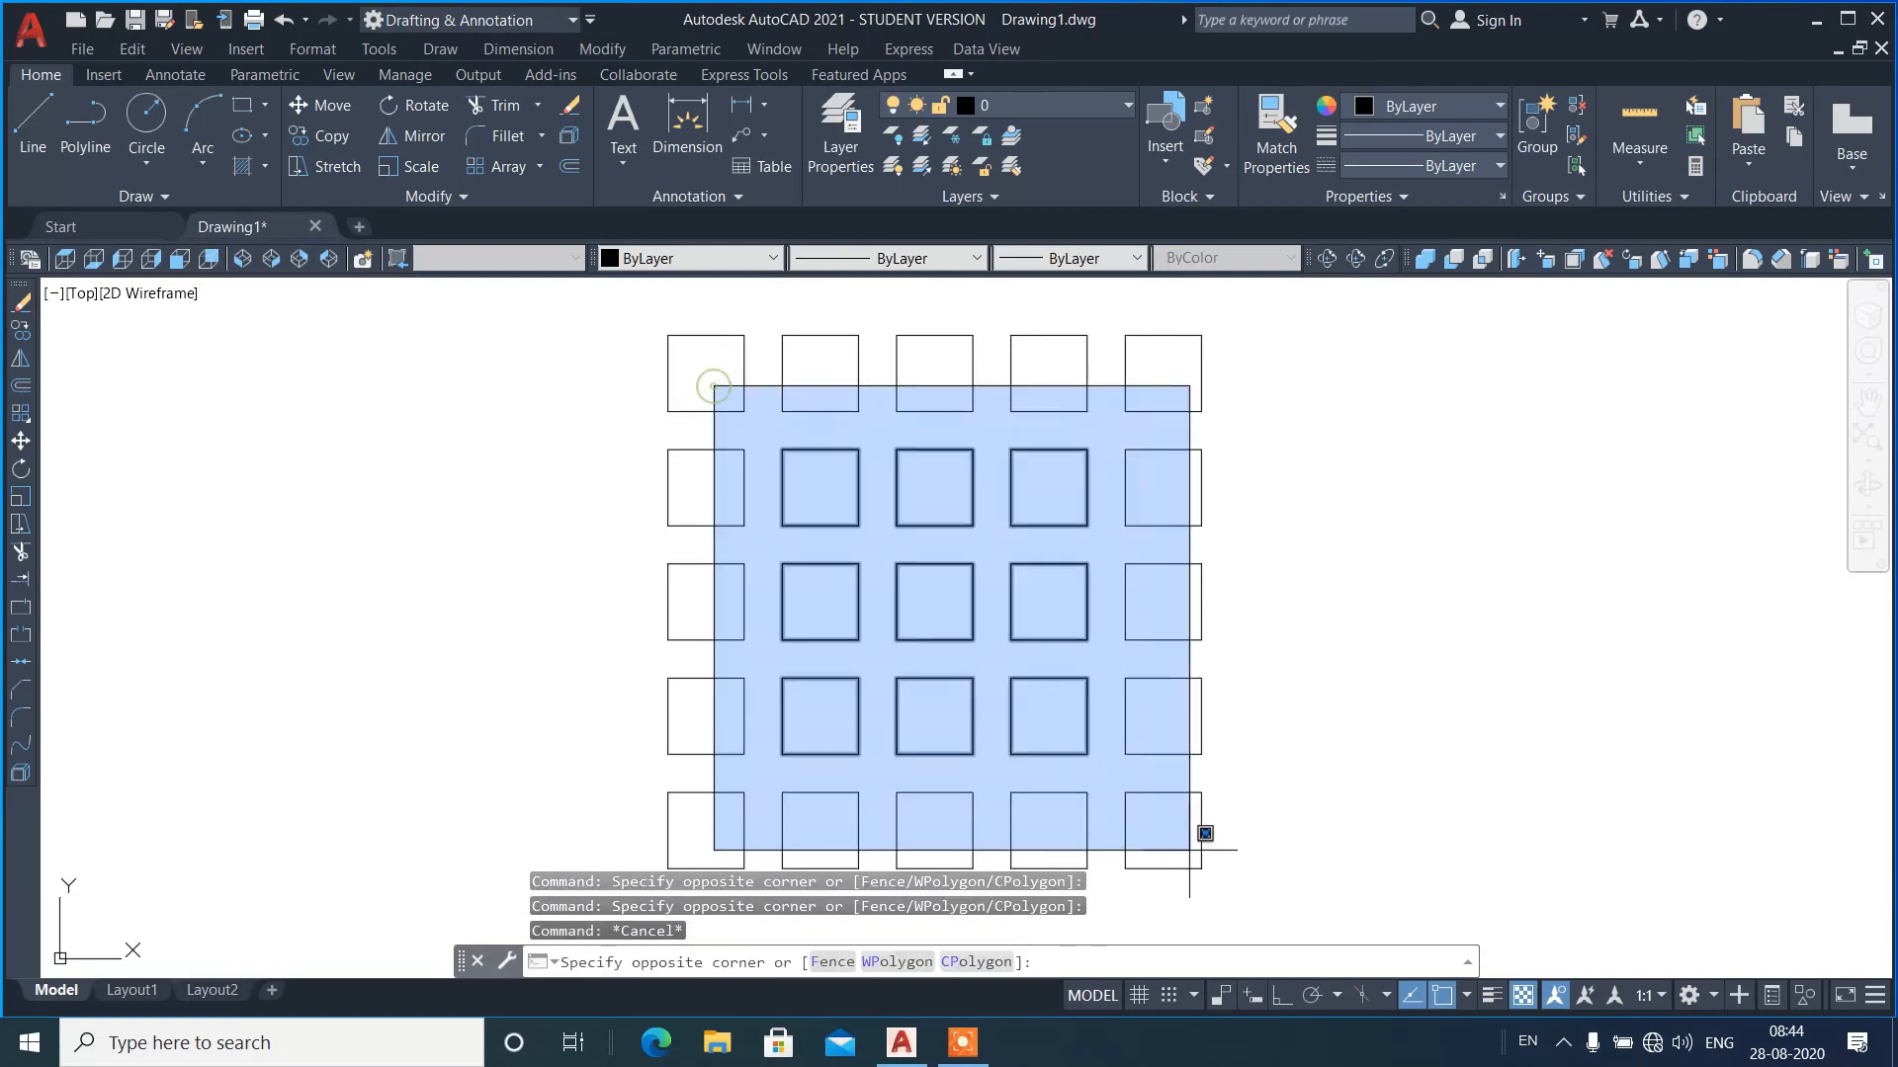
click(1161, 839)
key(Escape)
- Window-select diagonally between the corner squares of the inner nine and, separately, between the corner squares of the whole grid, clearing each selection
click(820, 497)
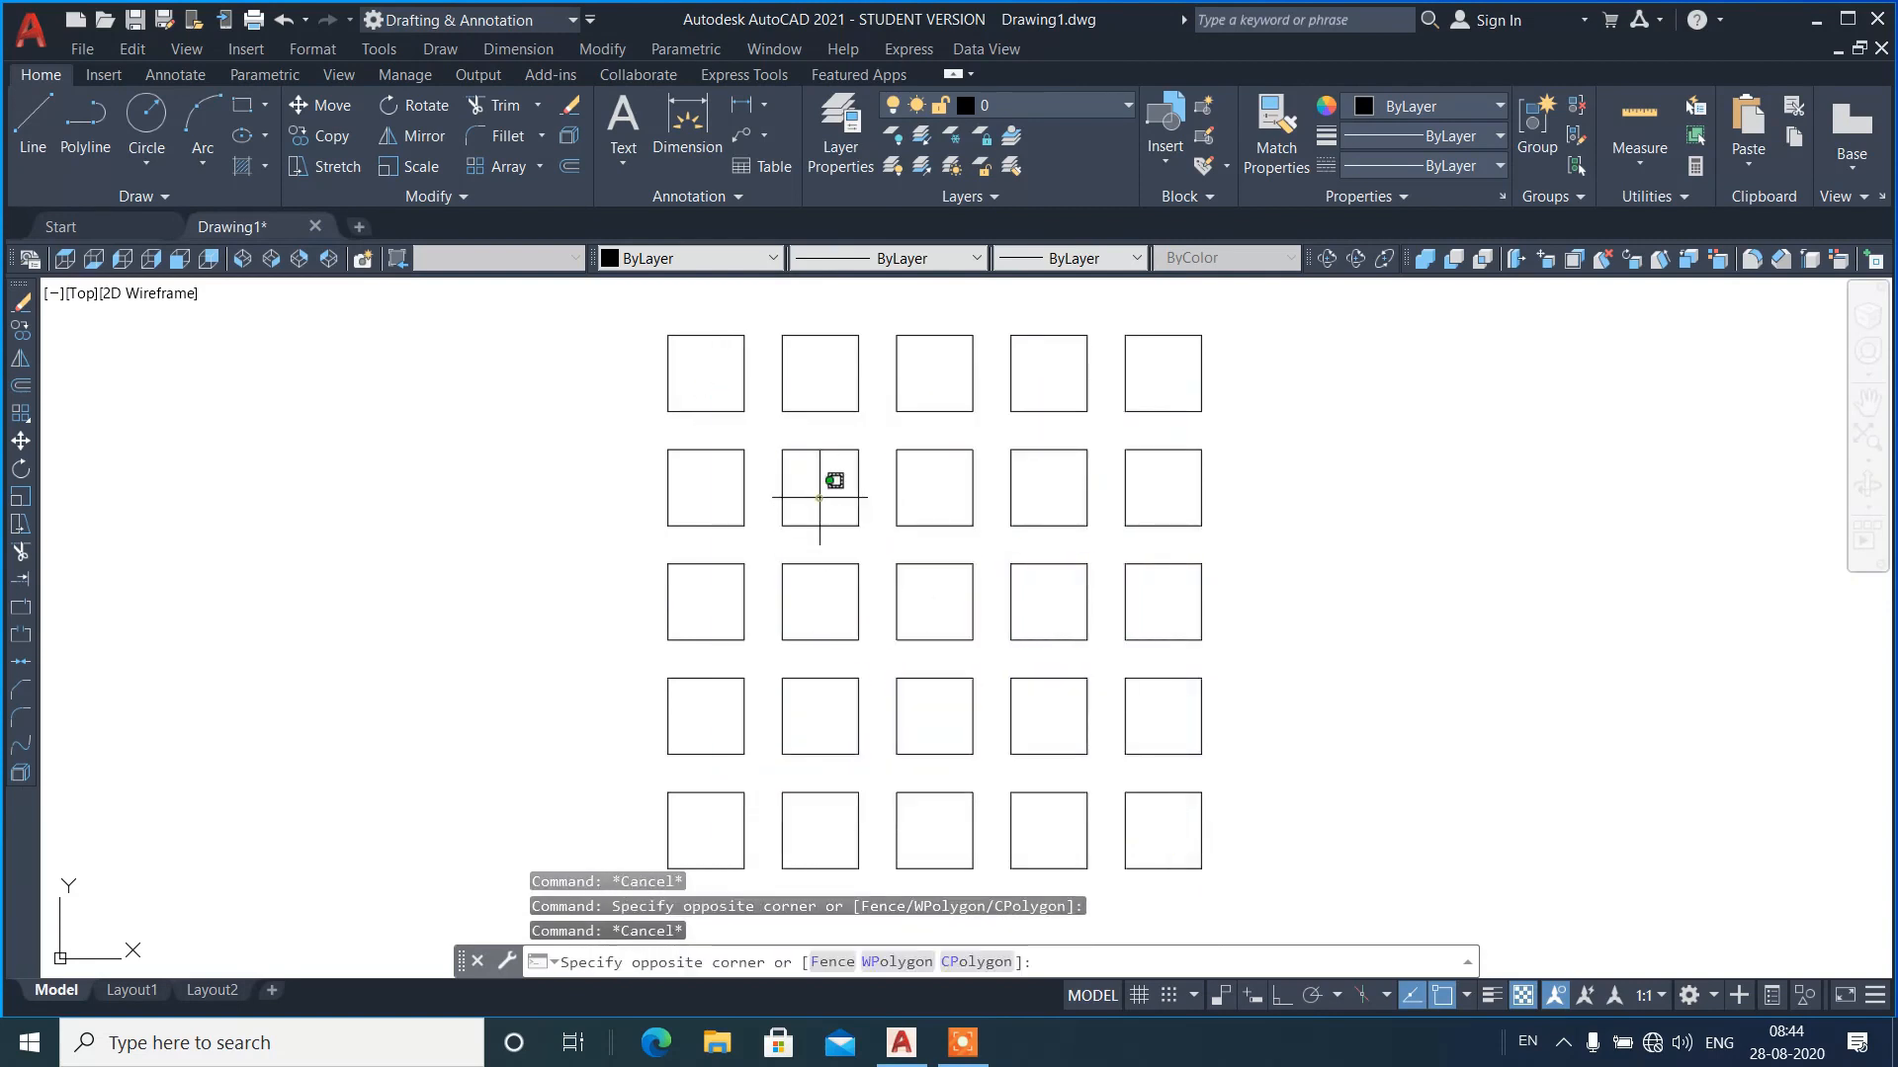
click(1048, 736)
key(Escape)
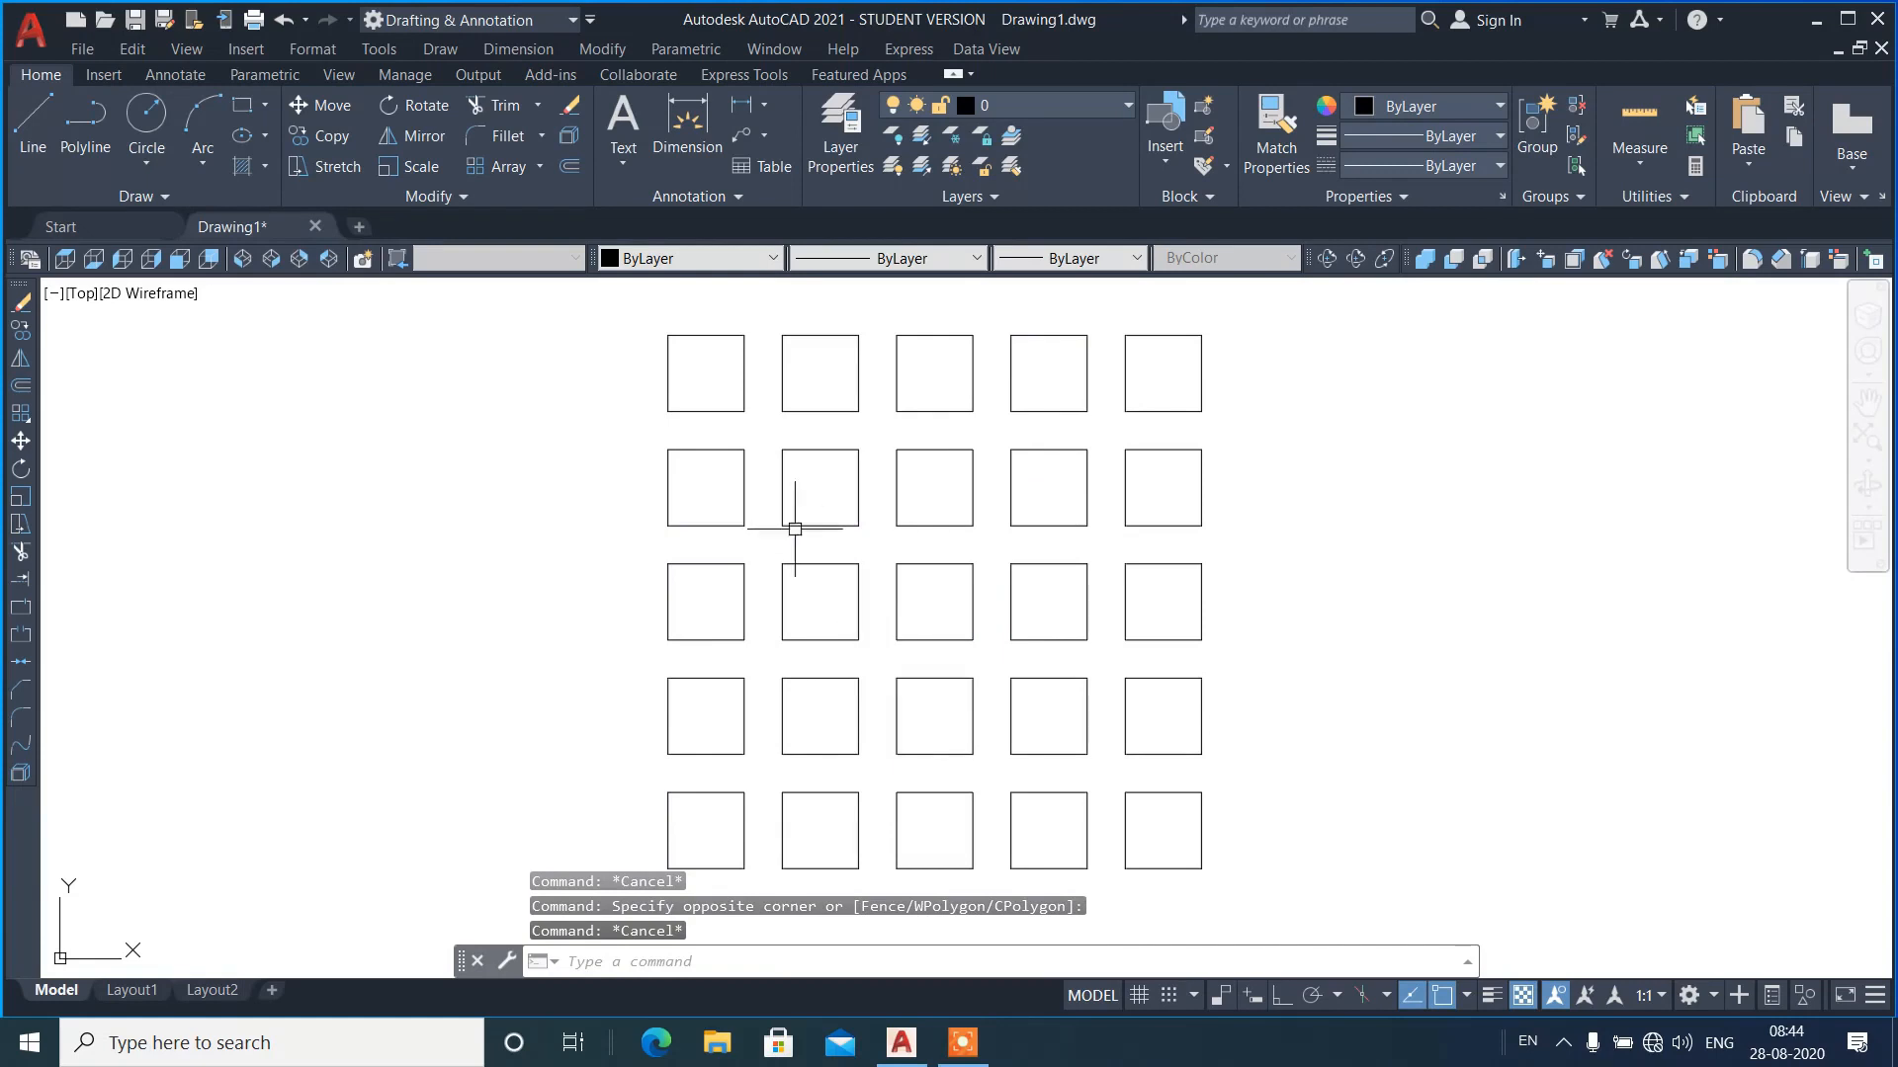
click(703, 381)
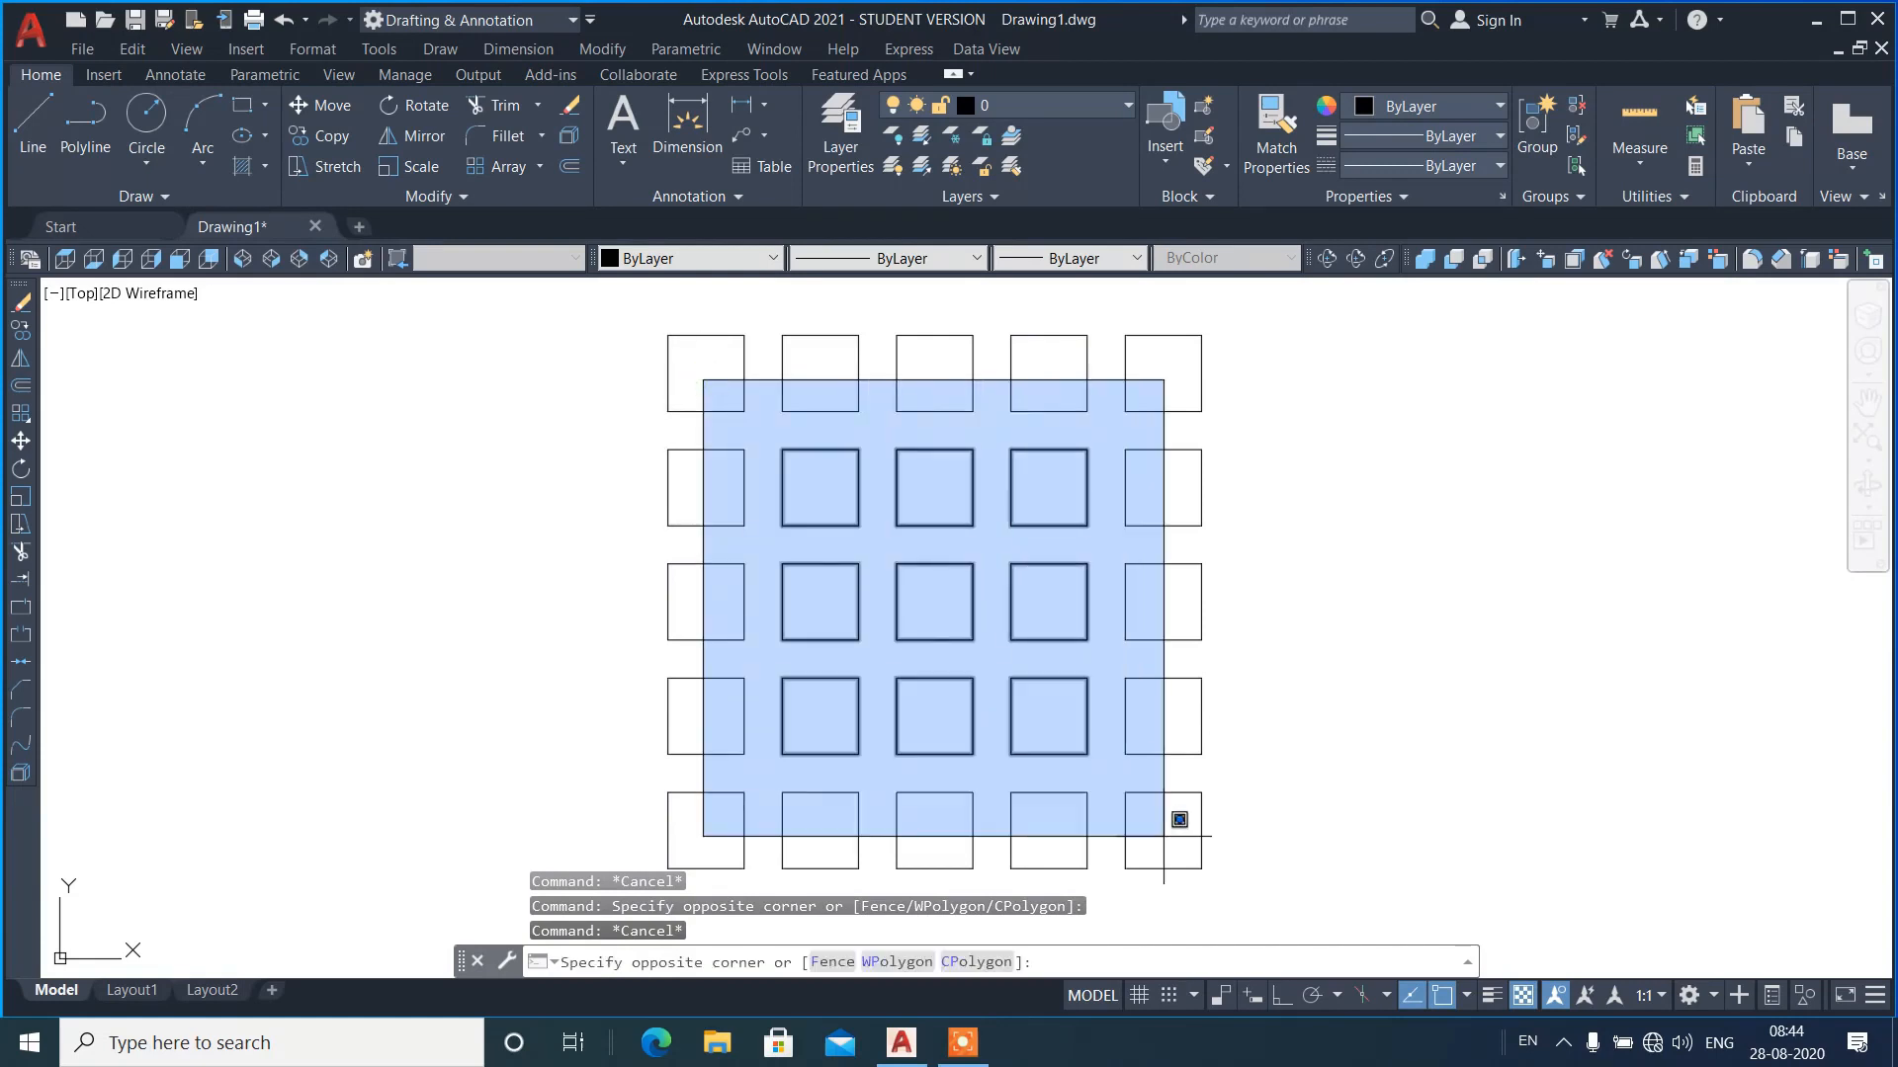
click(1177, 821)
key(Escape)
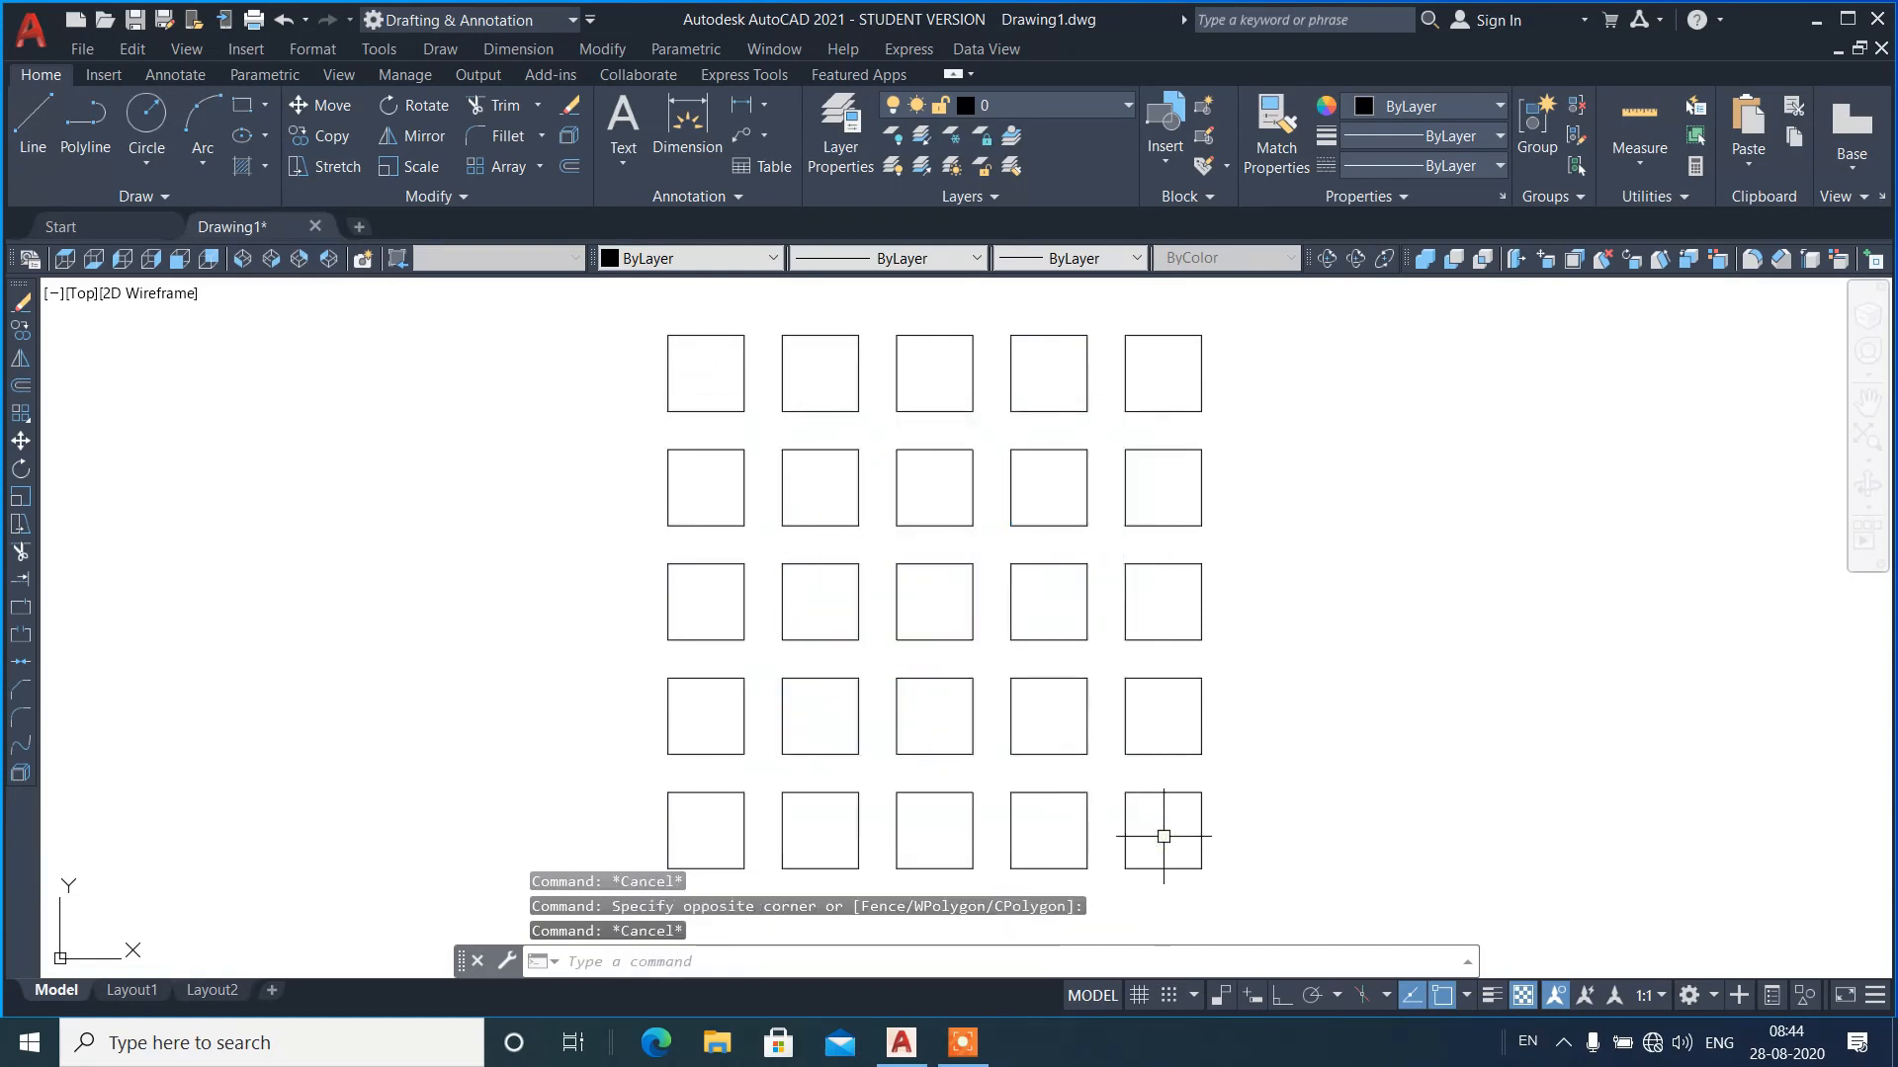
- Try a crossing selection across the whole grid, make a window selection from the top-left square to the bottom-right square, and clear it
click(1164, 836)
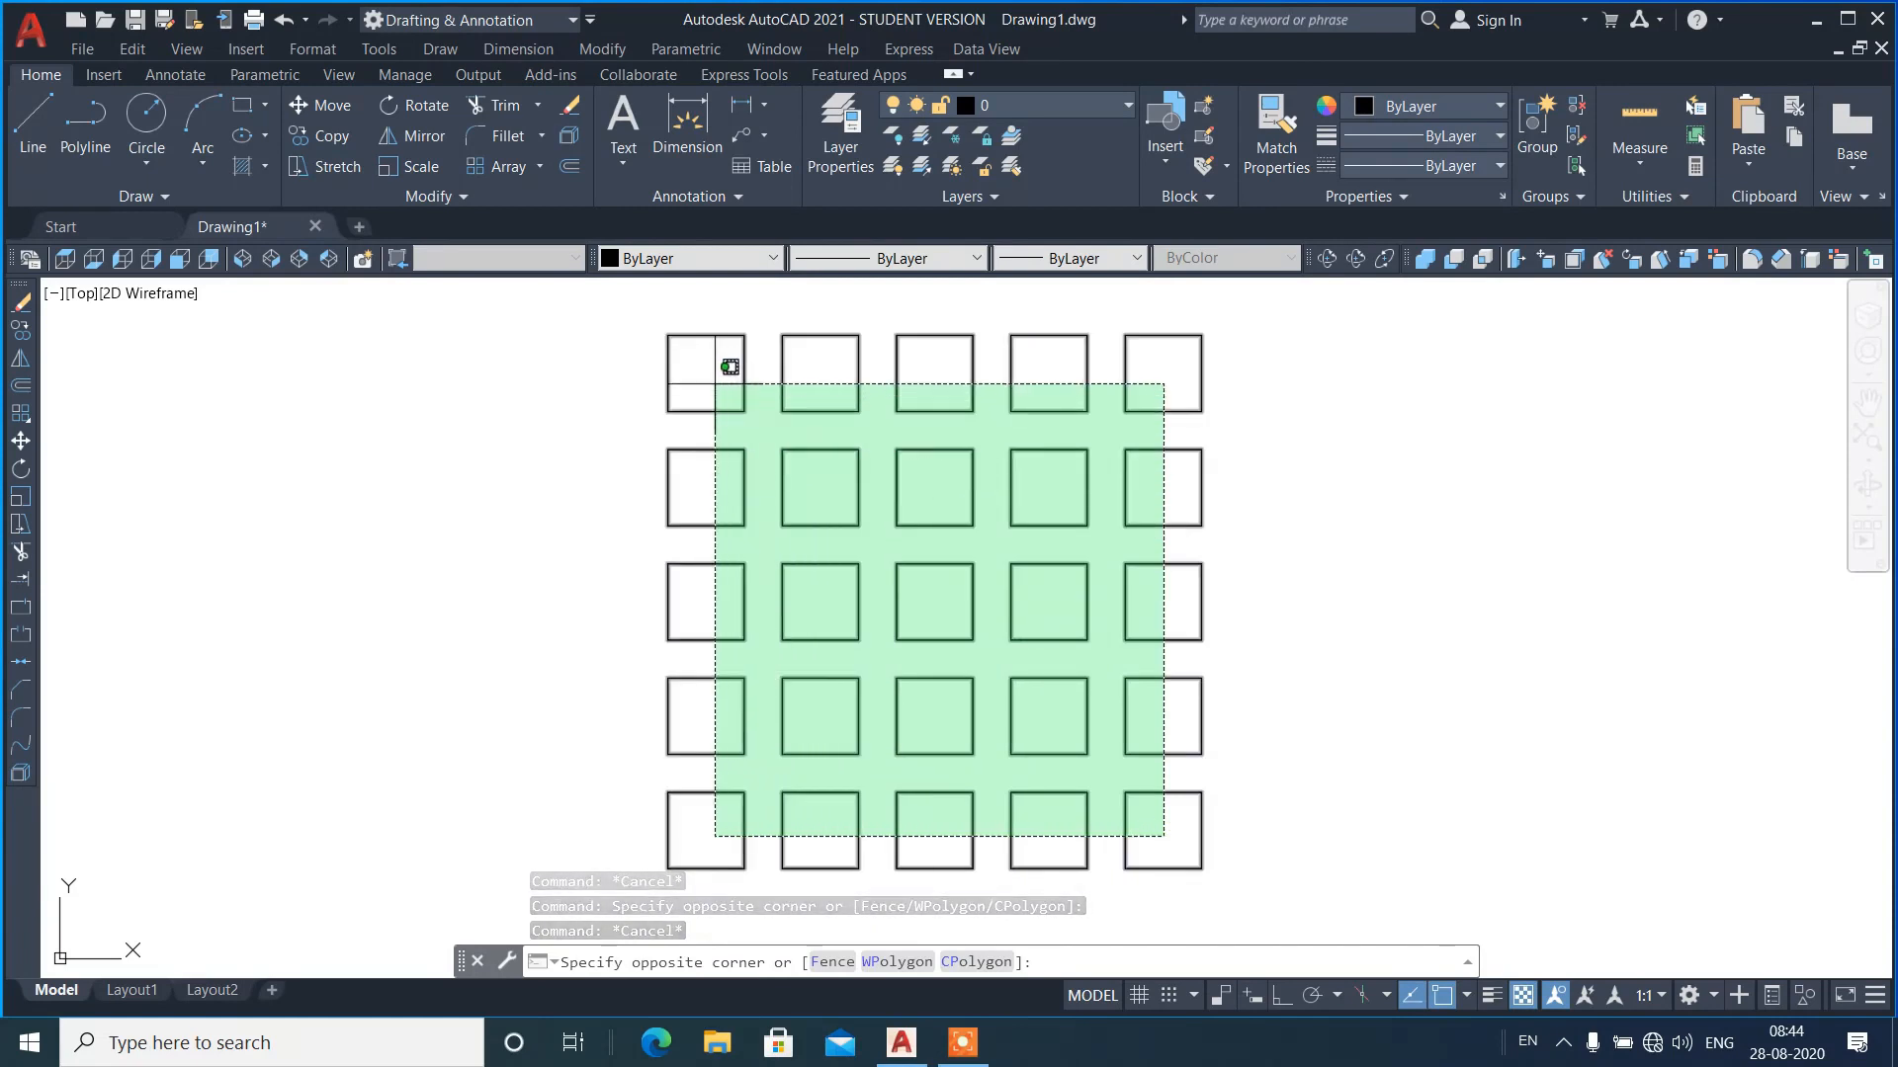
key(Escape)
click(704, 379)
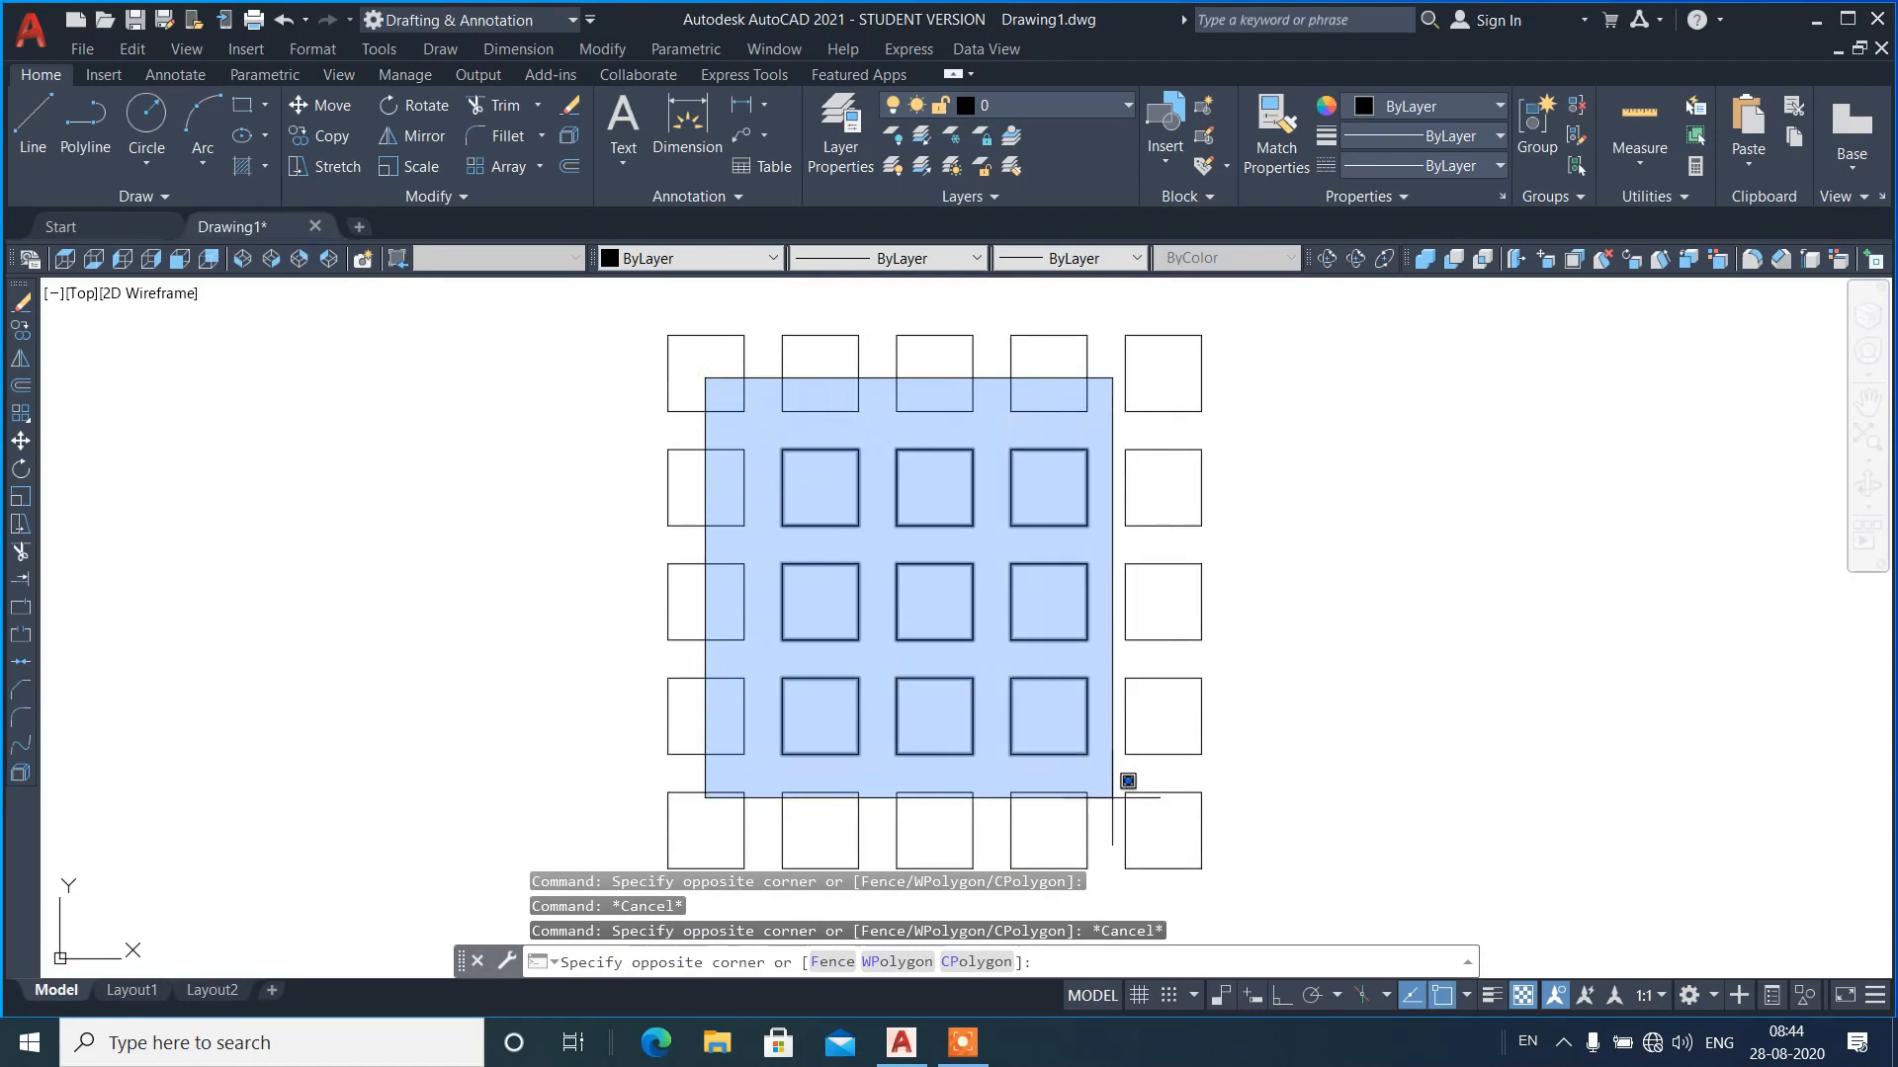
click(1179, 836)
key(Escape)
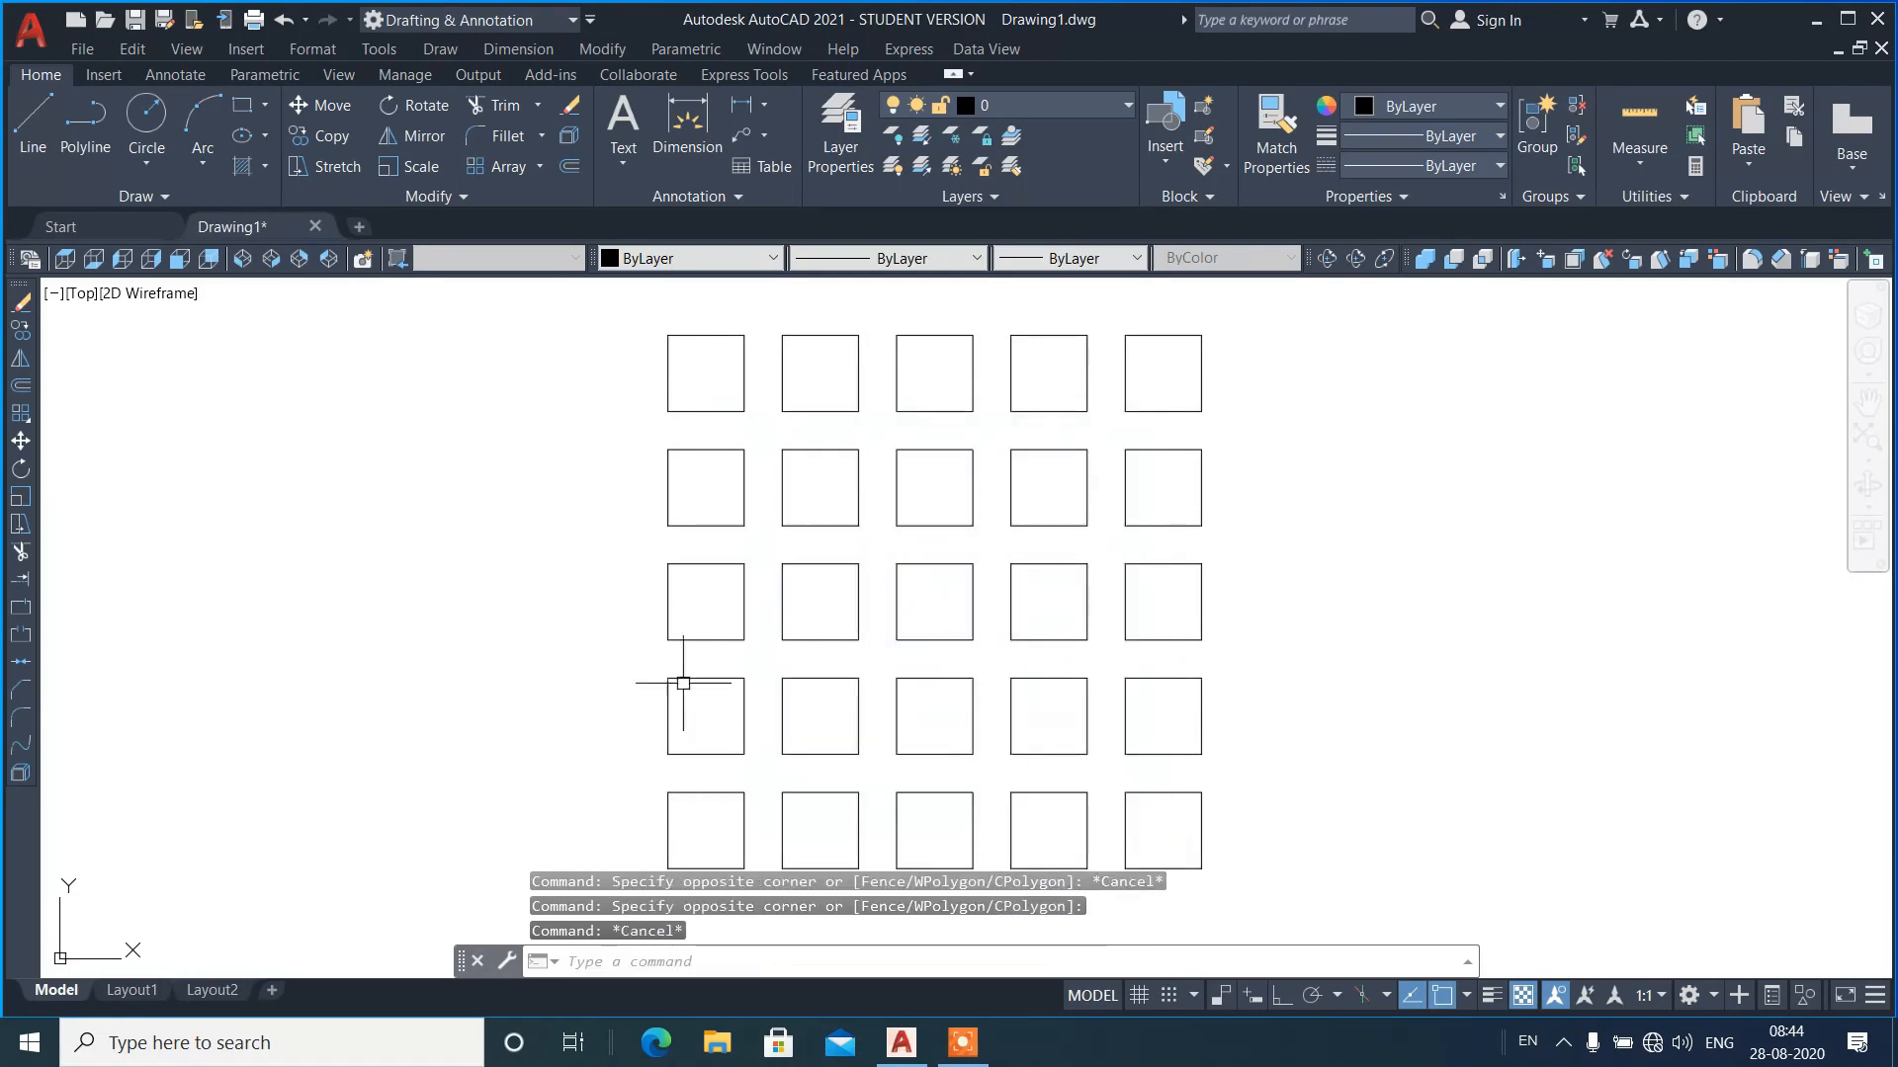
scroll(503, 589, down, 2)
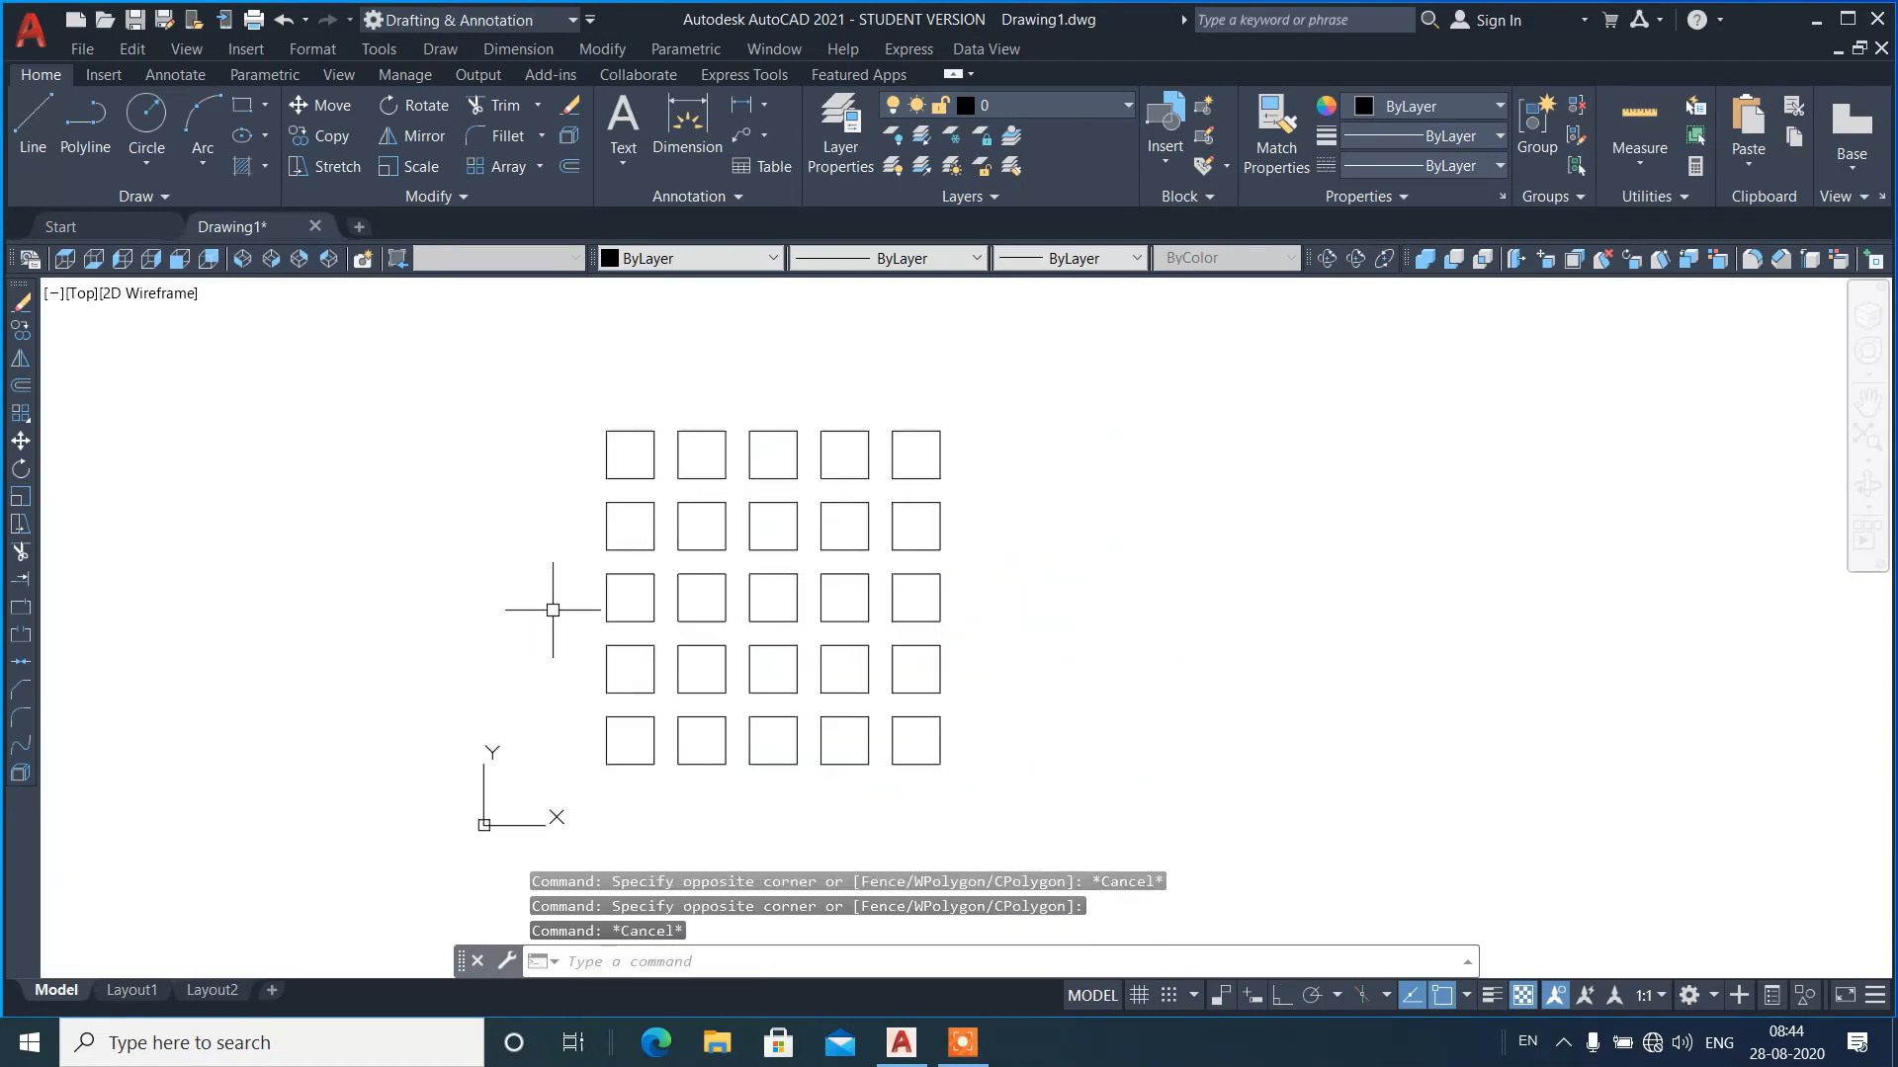
scroll(537, 657, up, 2)
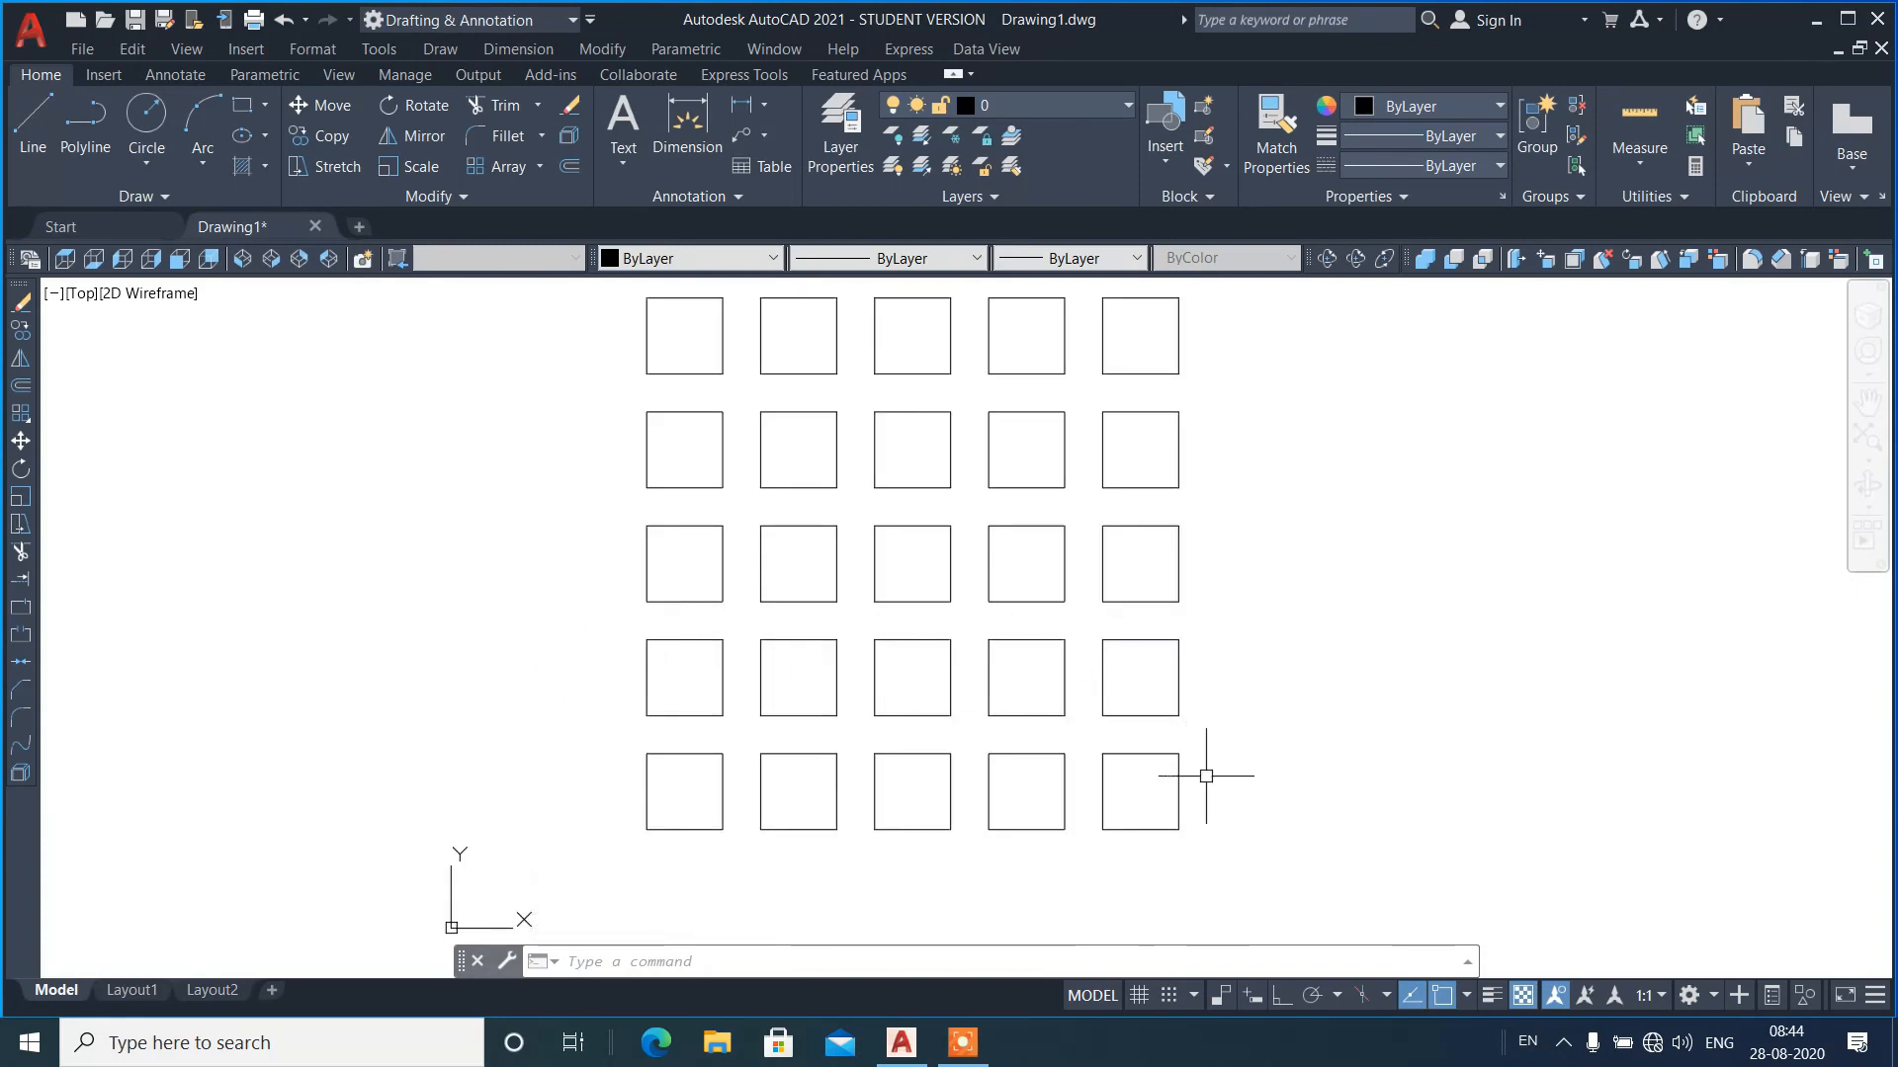
scroll(667, 607, down, 2)
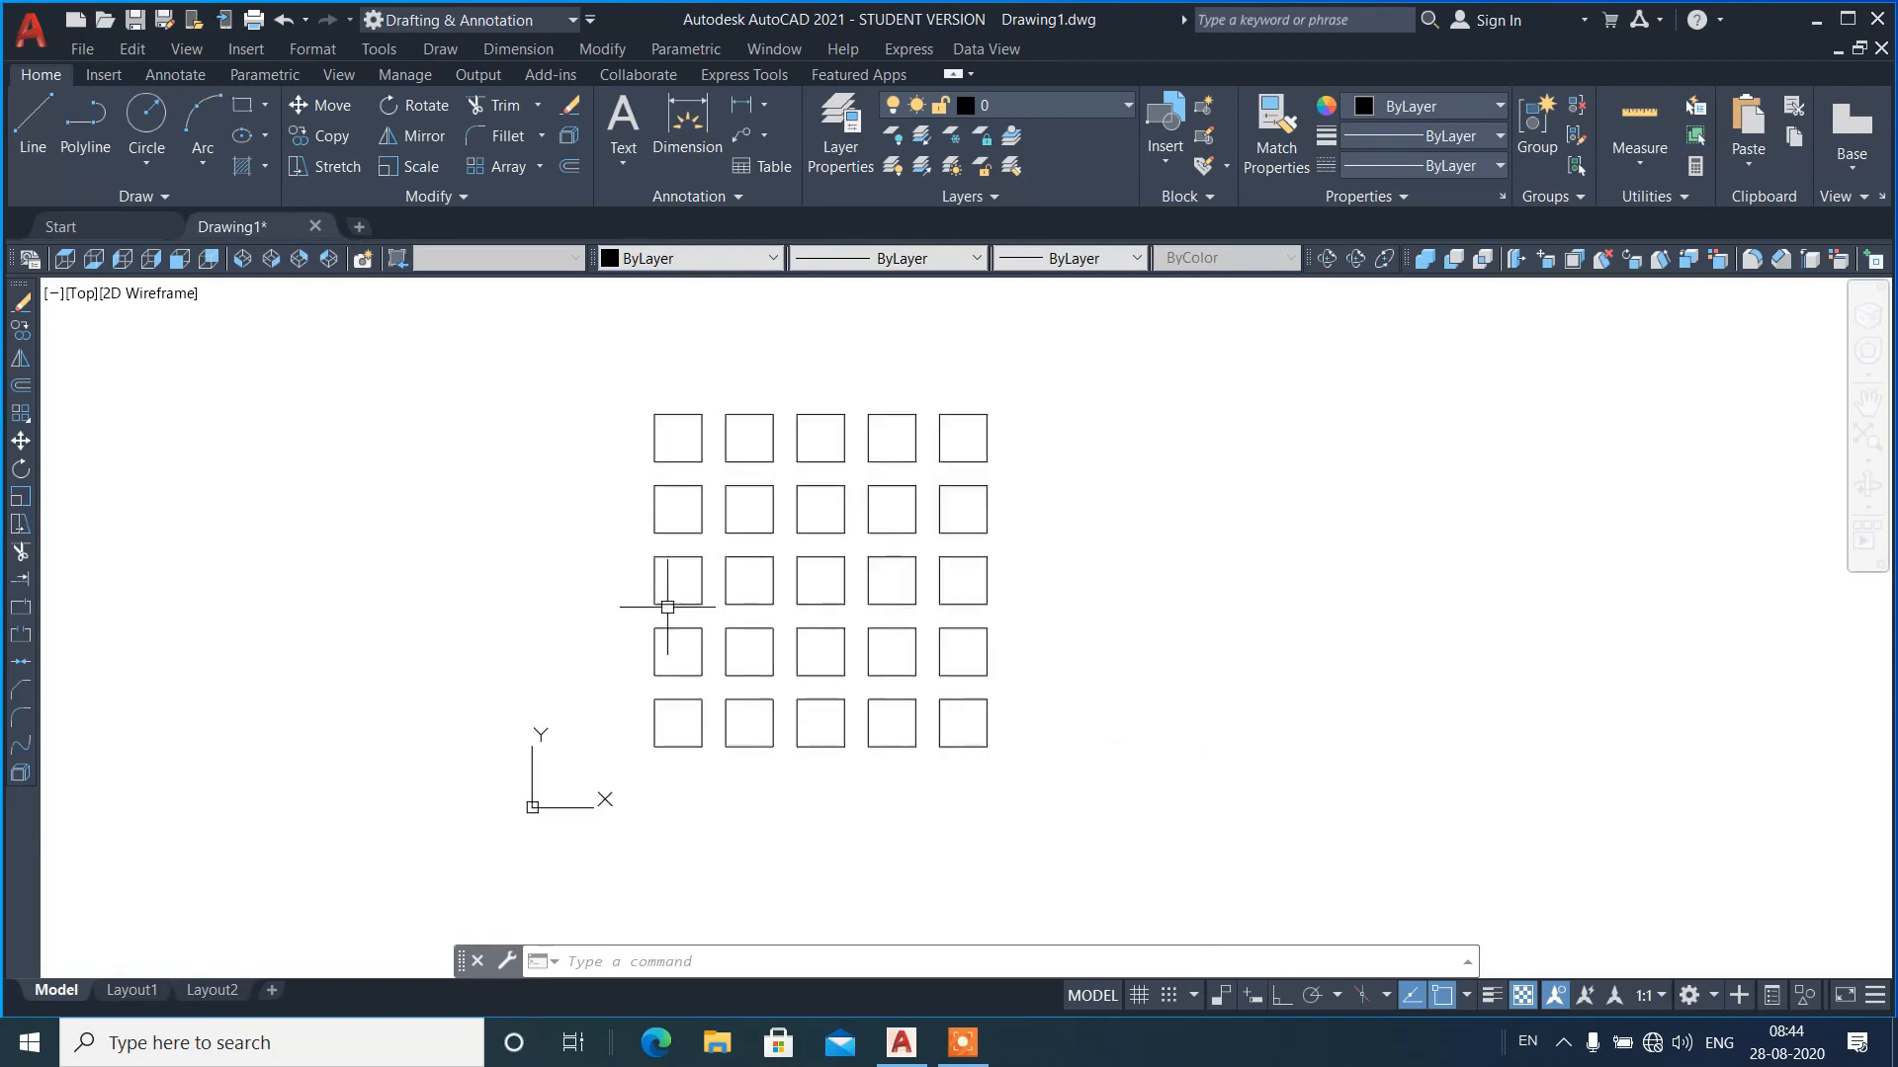
scroll(740, 603, up, 2)
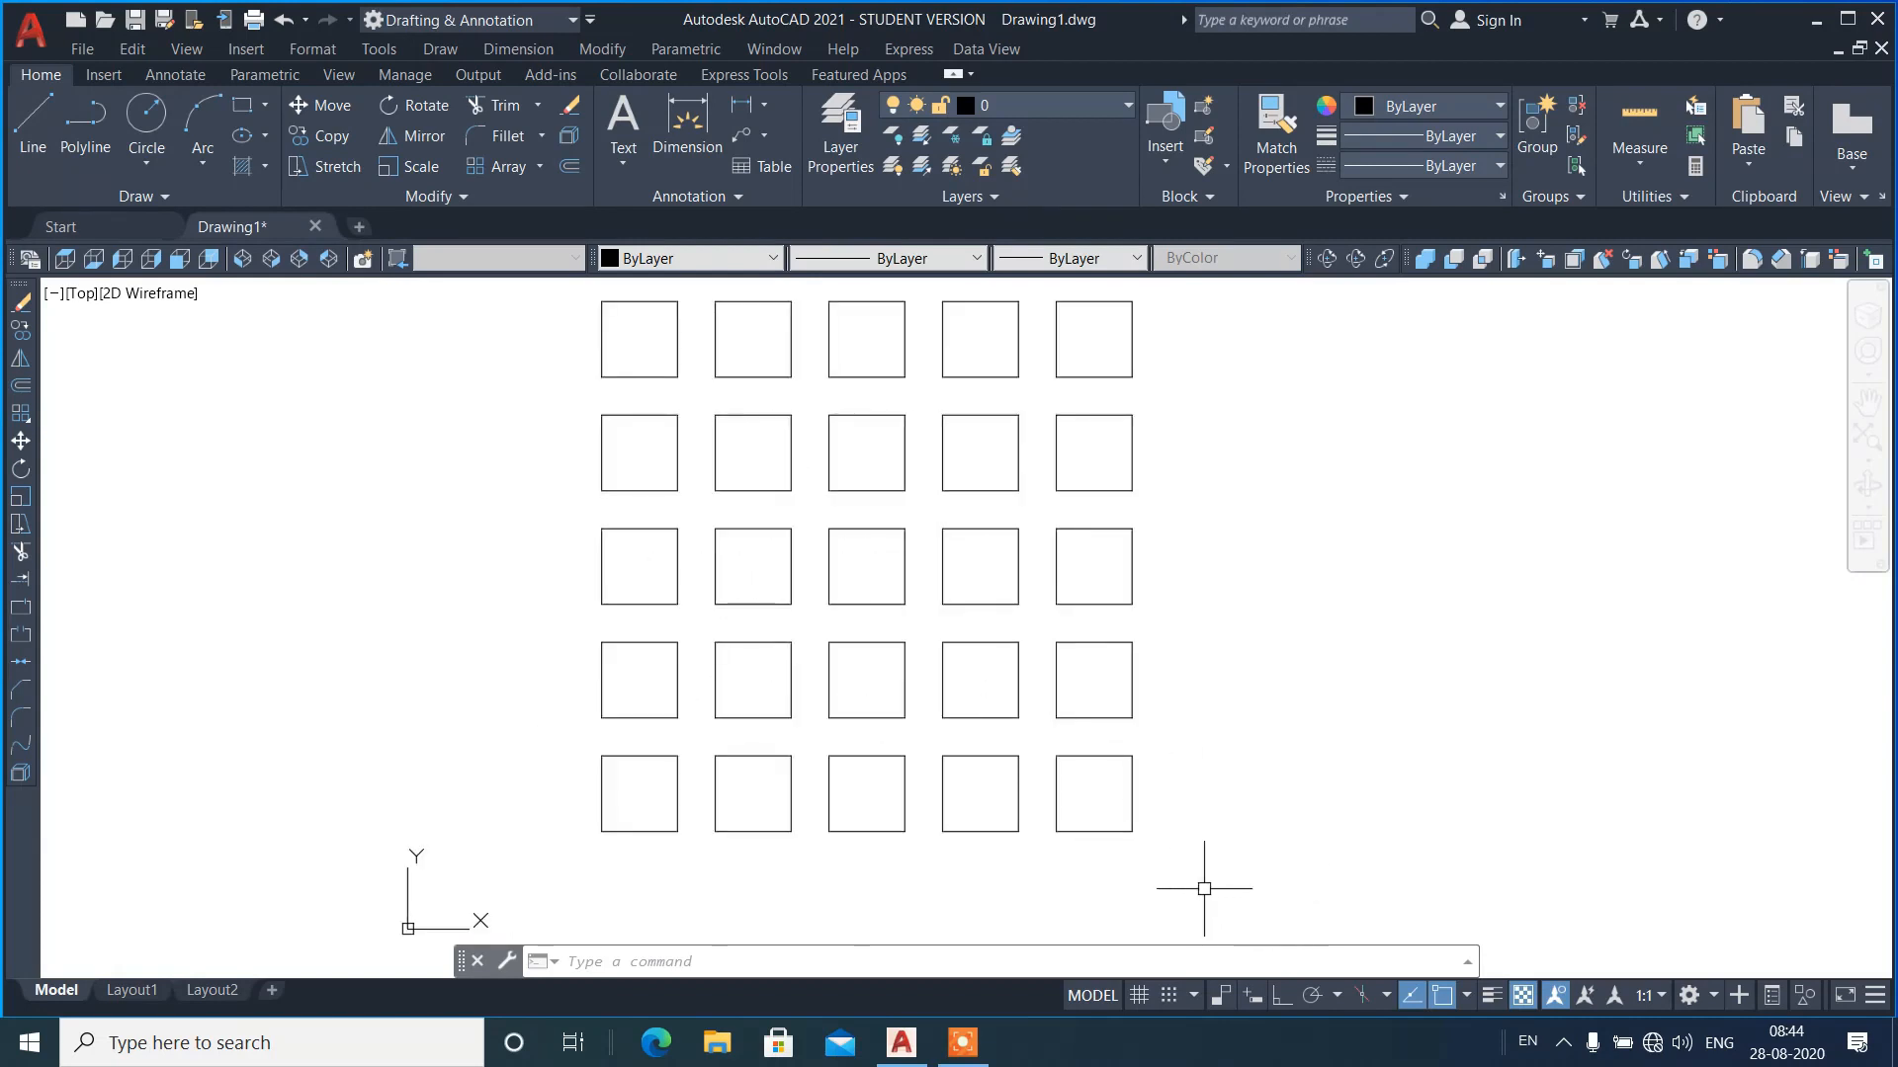
click(1167, 894)
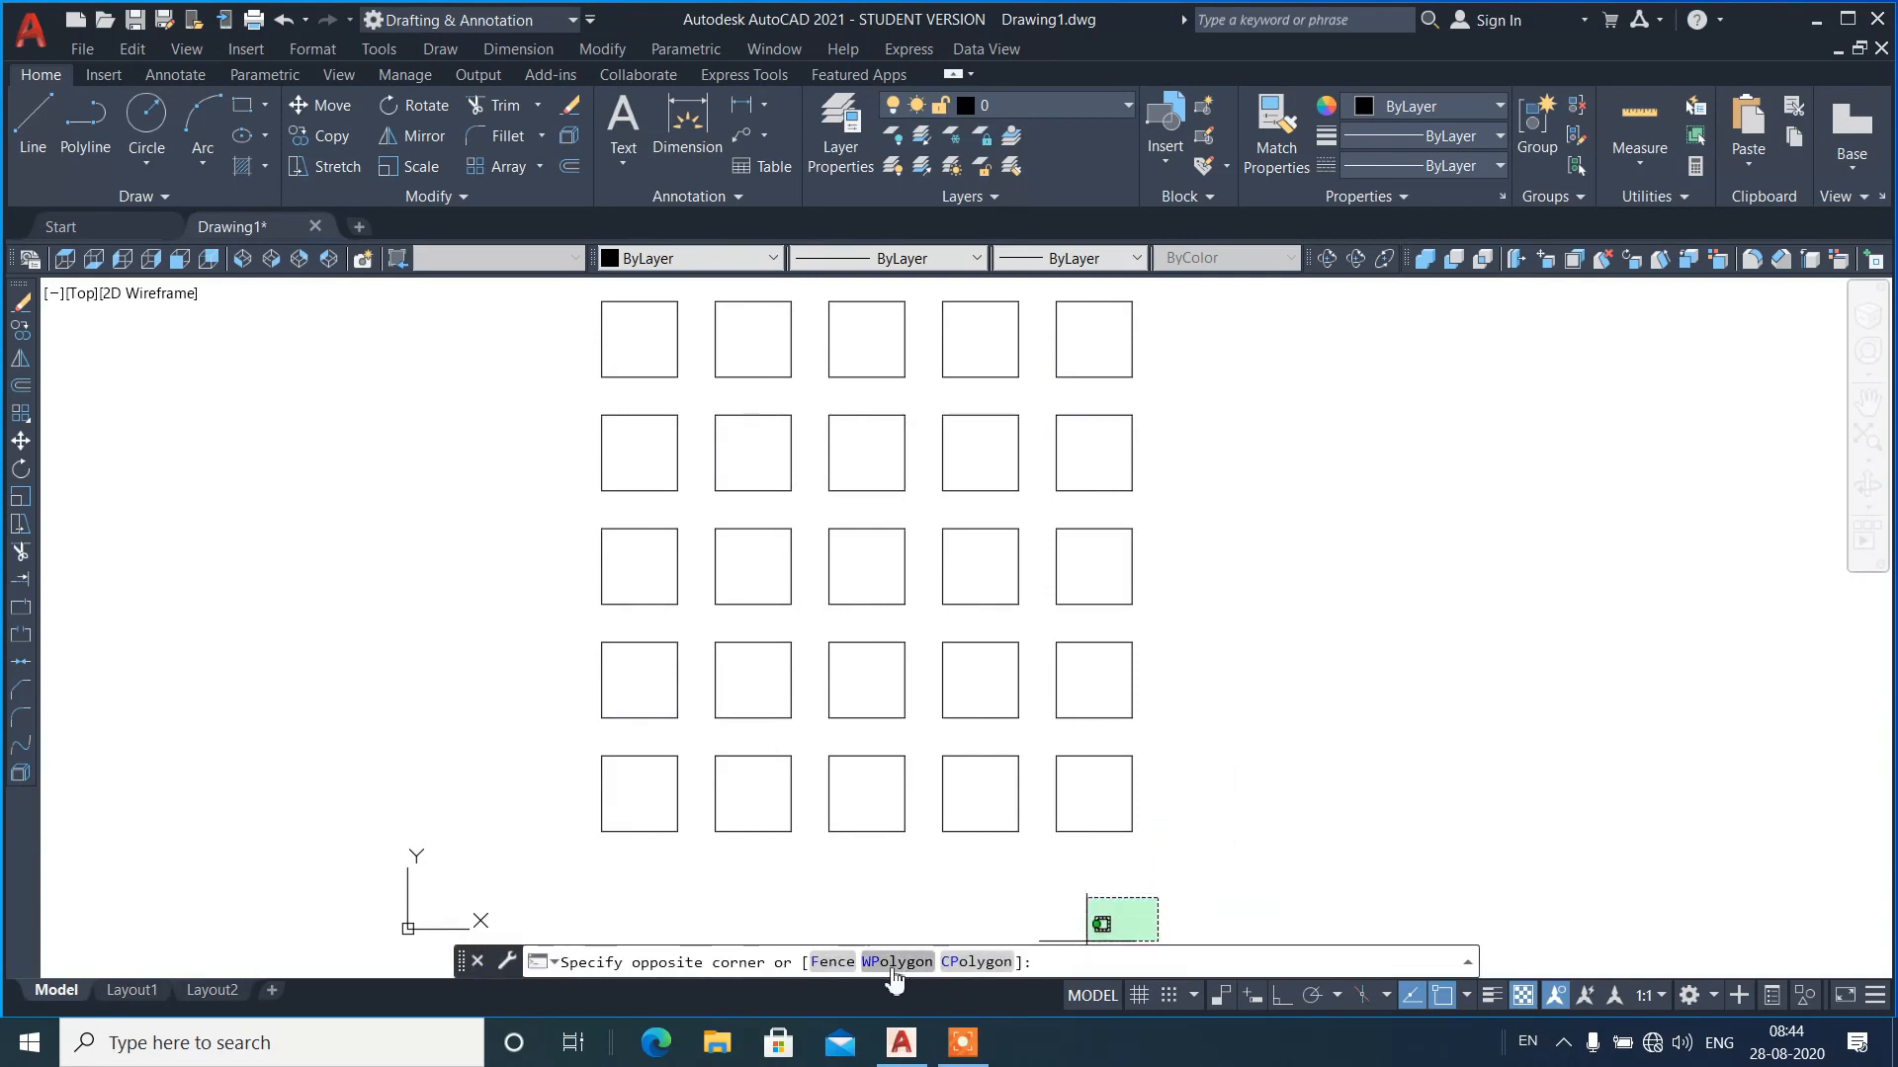
click(1270, 843)
- Start the Move command with Crossing Polygon (cp) selection and set the first polygon edge just outside the grid's bottom-right square
text(m)
key(Return)
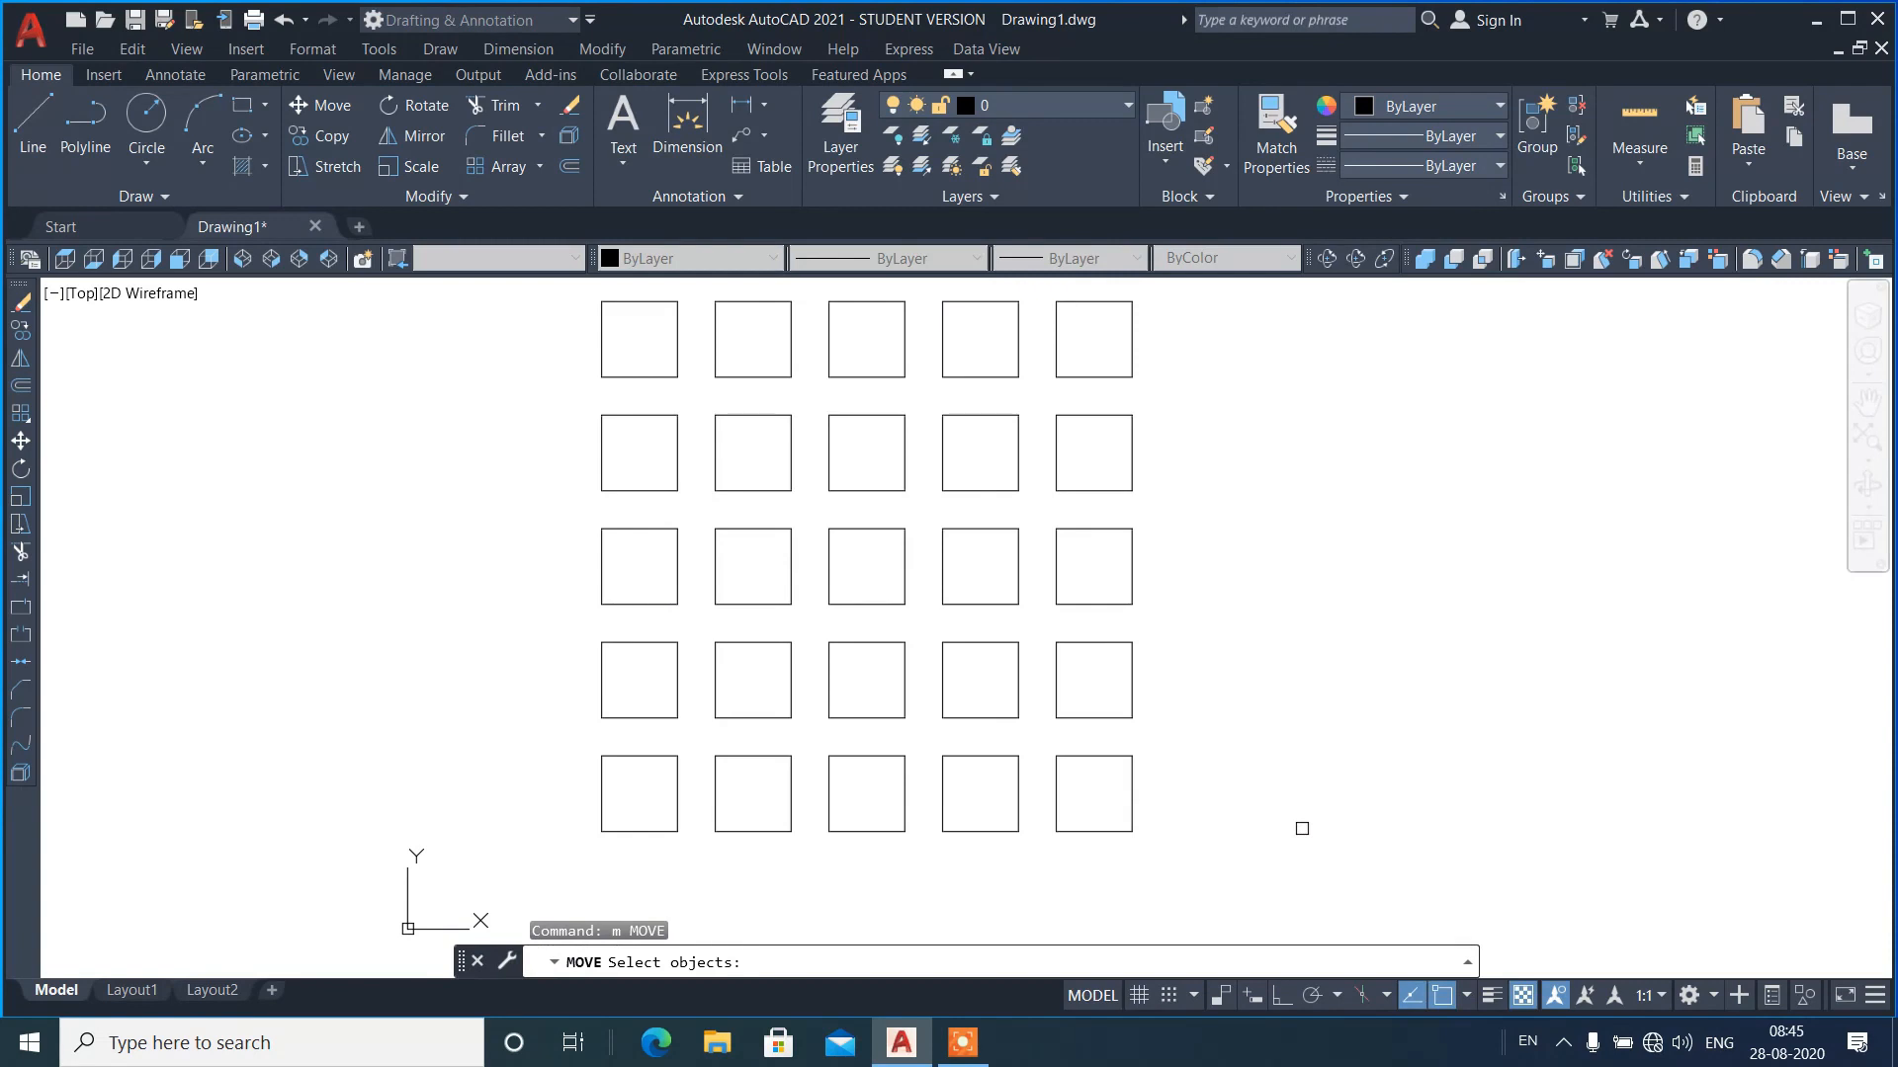
text(p)
key(Return)
click(1233, 869)
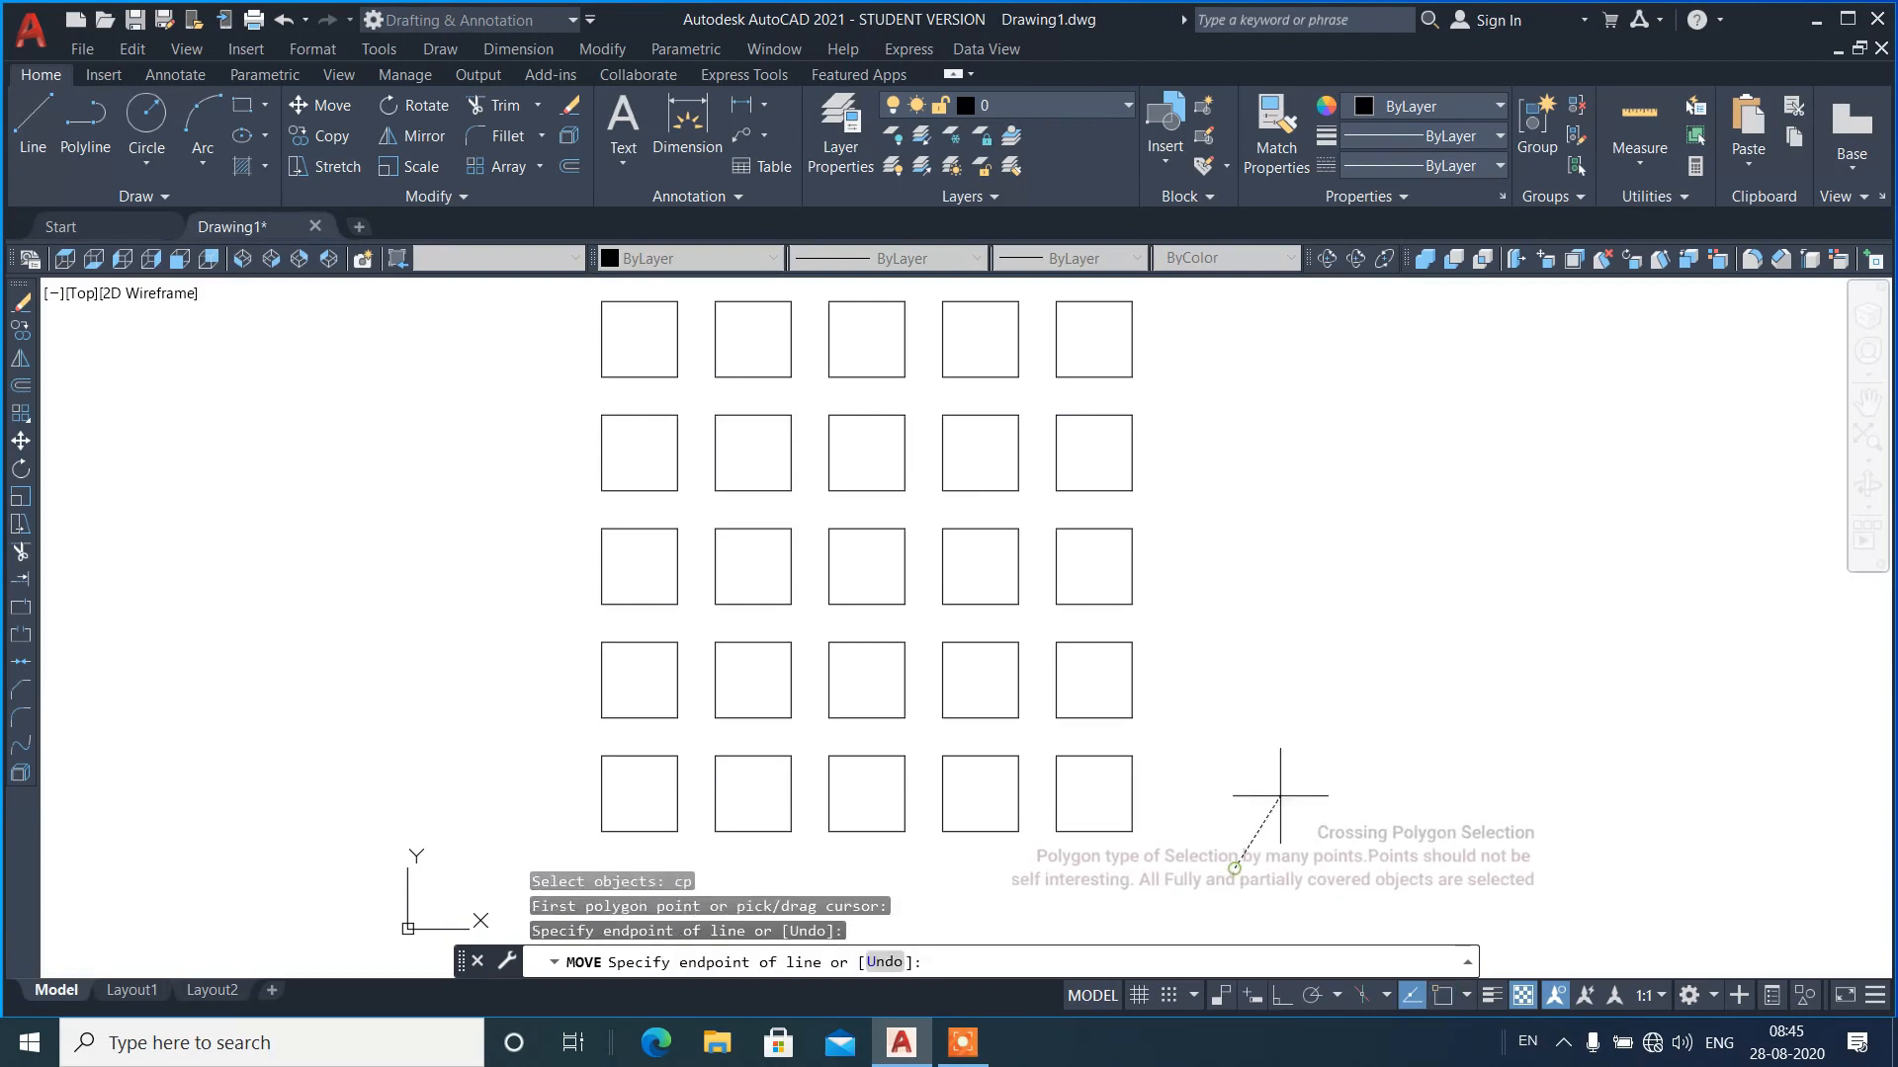
scroll(1309, 732, down, 2)
scroll(1309, 733, up, 2)
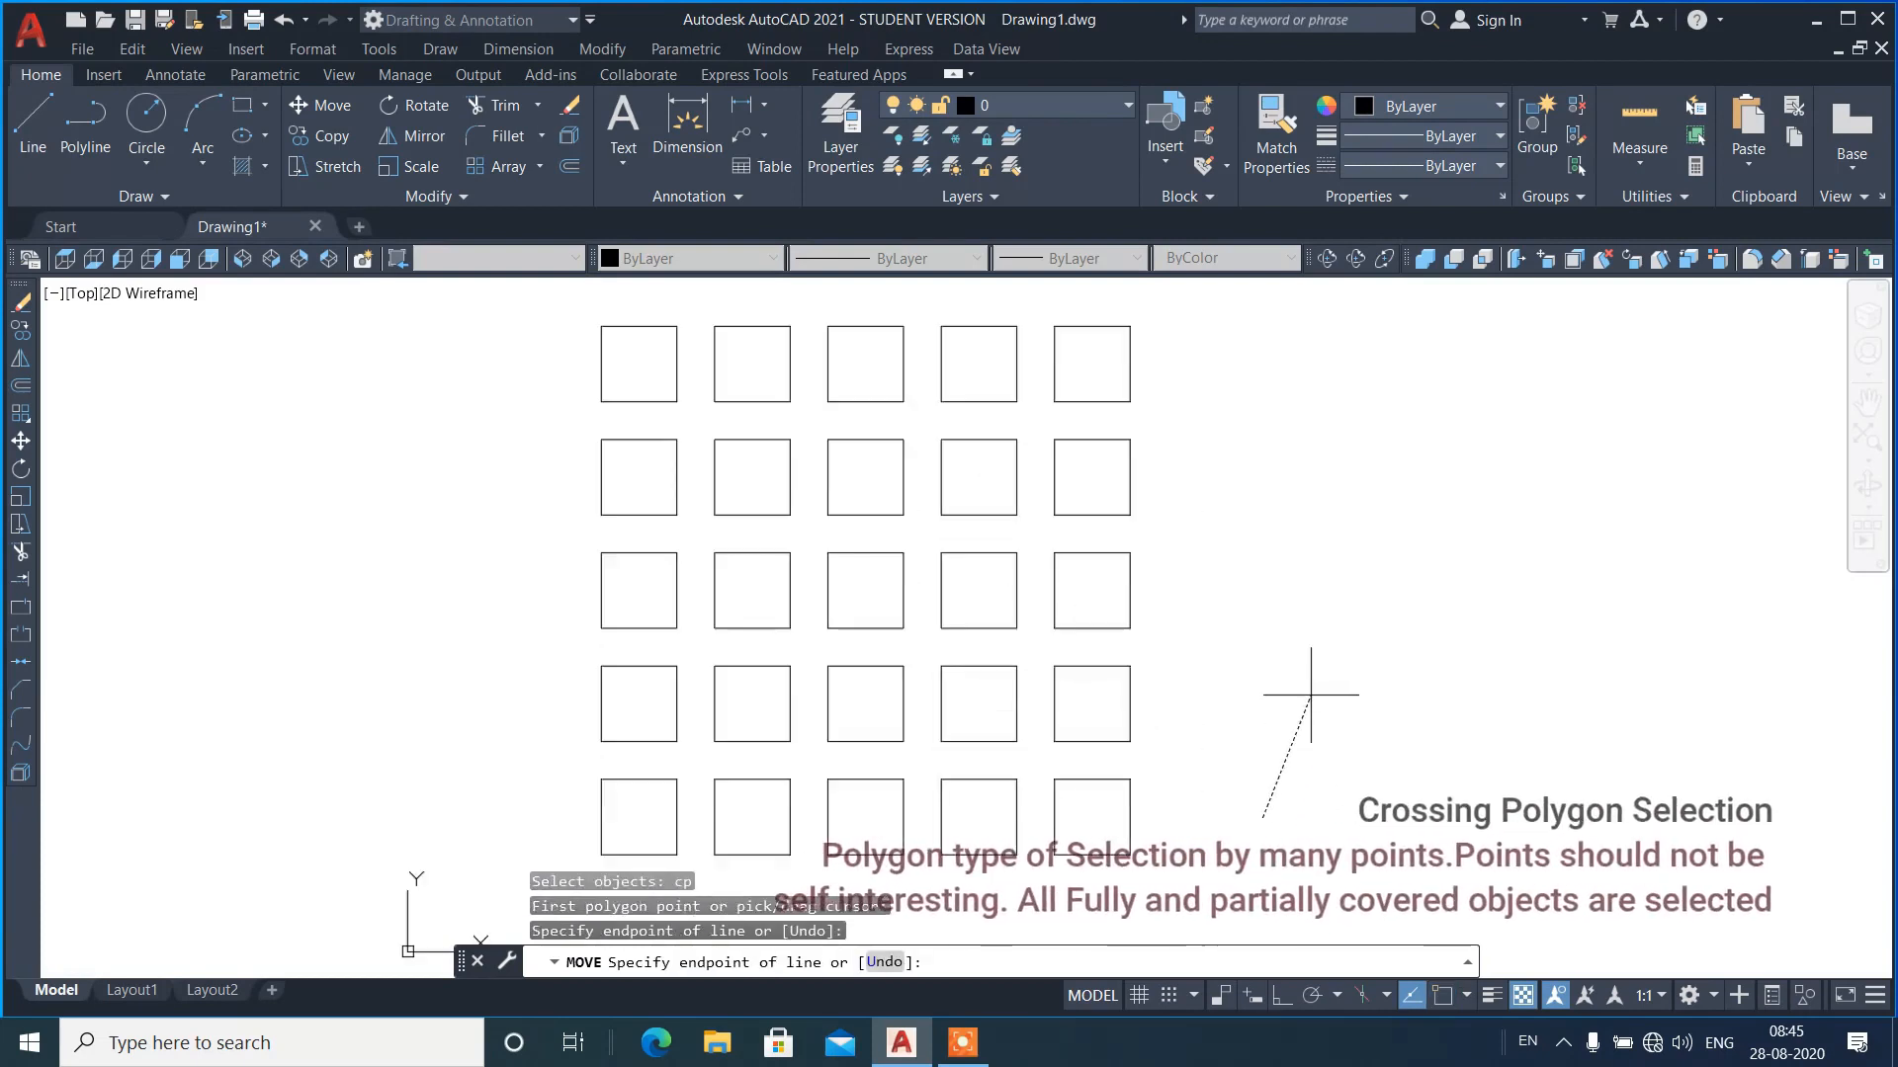
click(1228, 766)
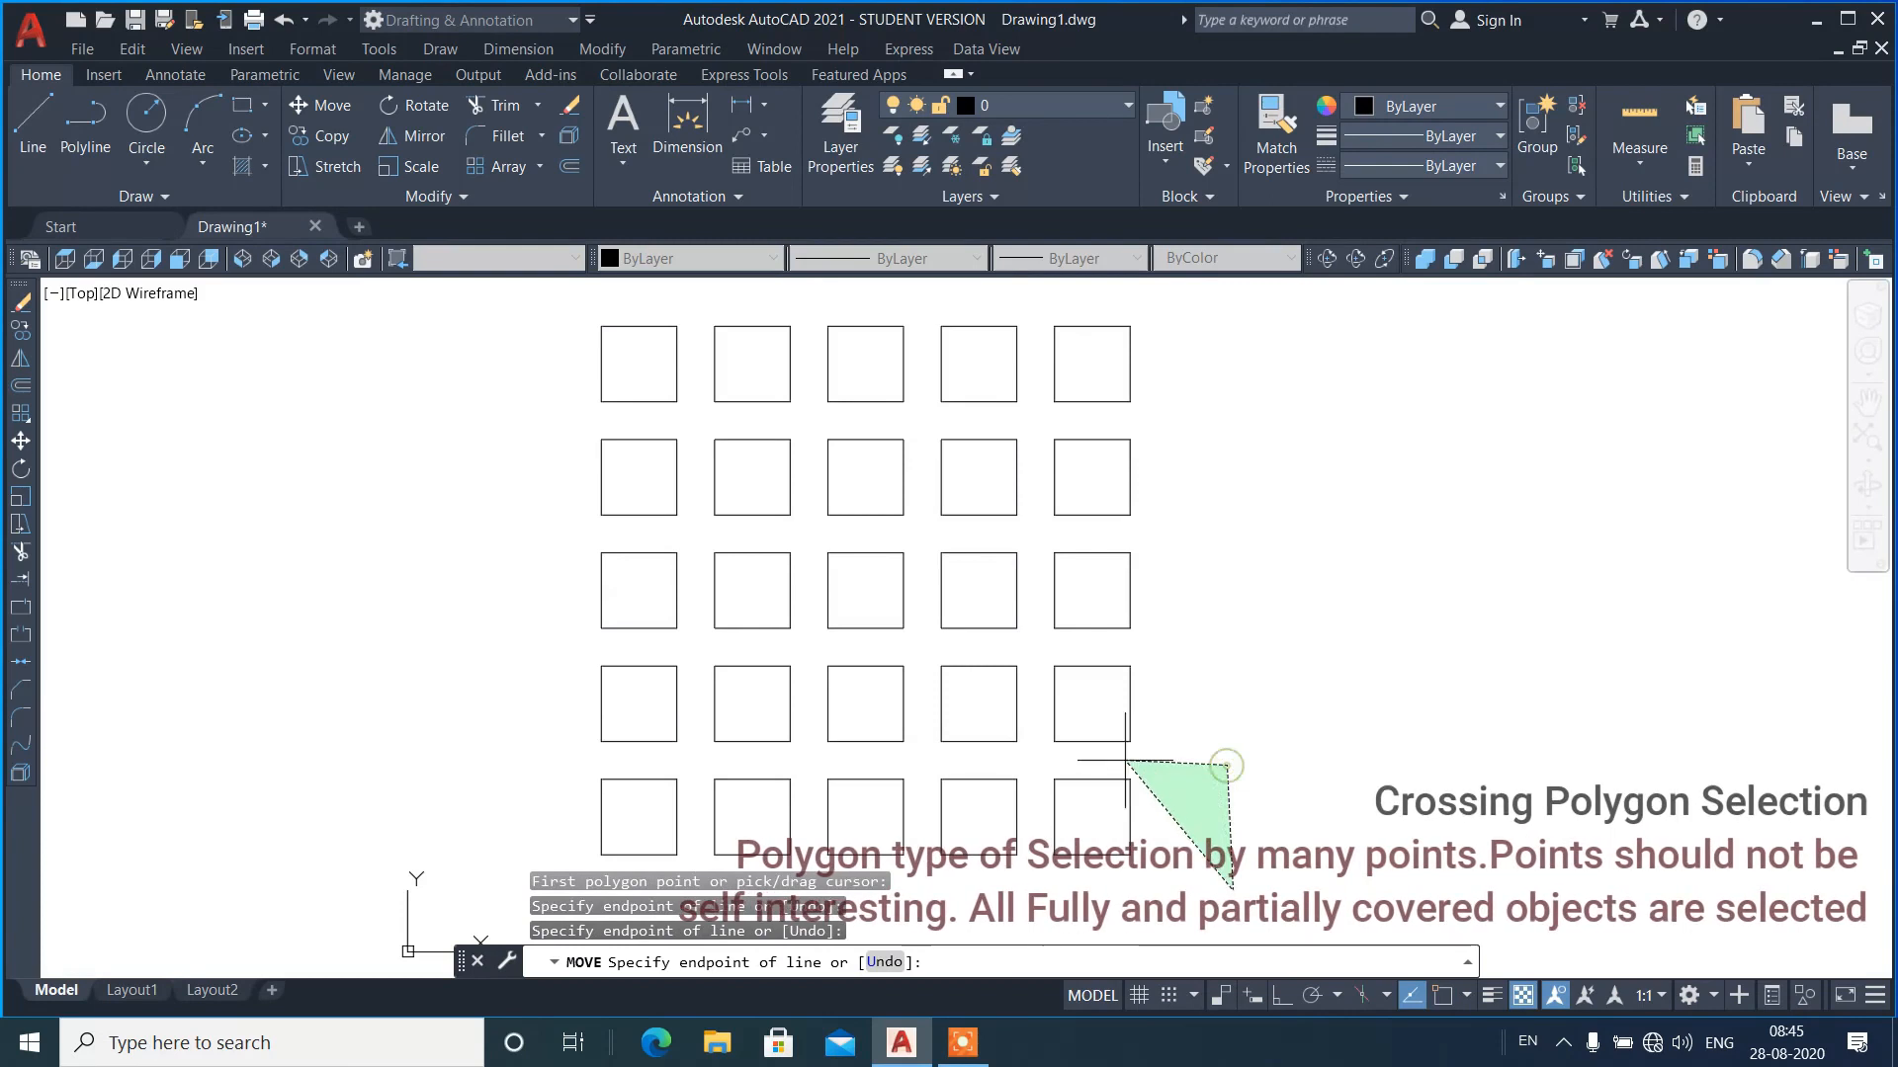
- Route the crossing polygon up the grid's right column, enclosing the third-row square and bypassing the fourth- and second-row squares
click(1037, 758)
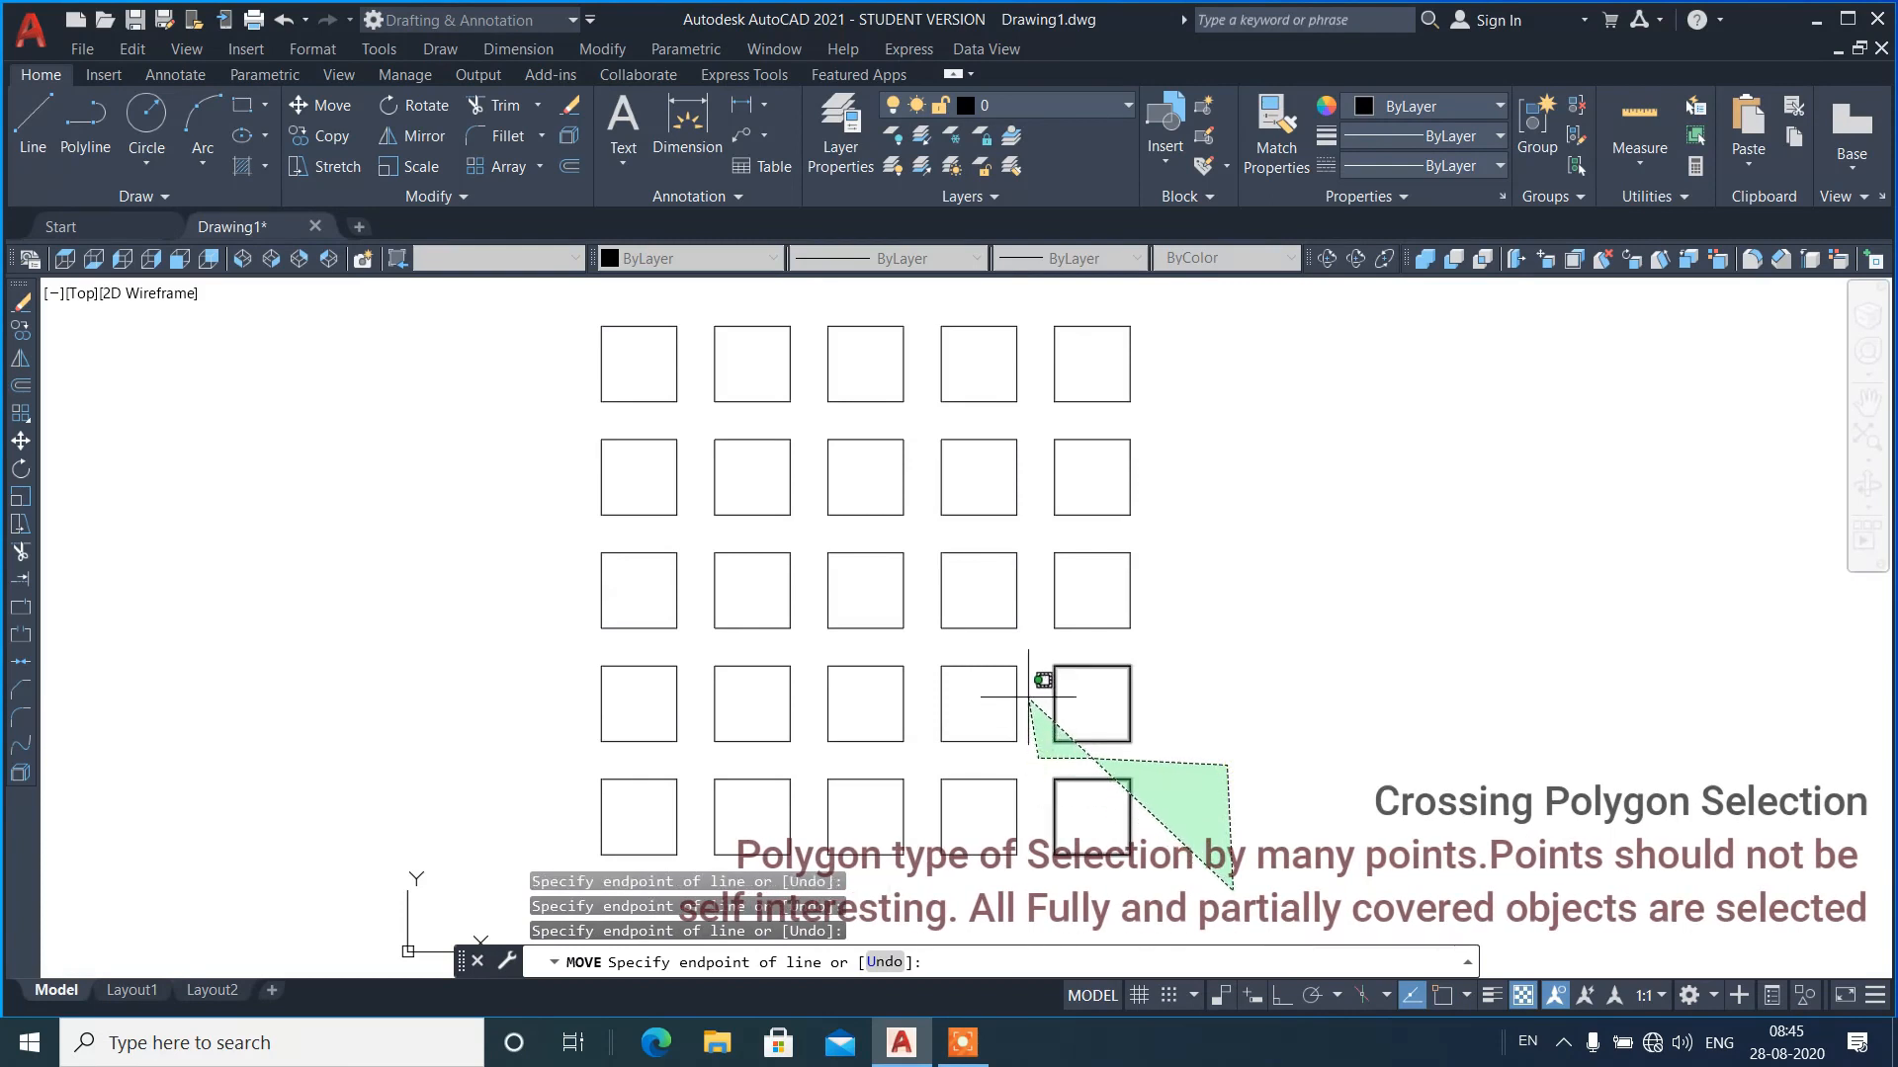
click(1033, 650)
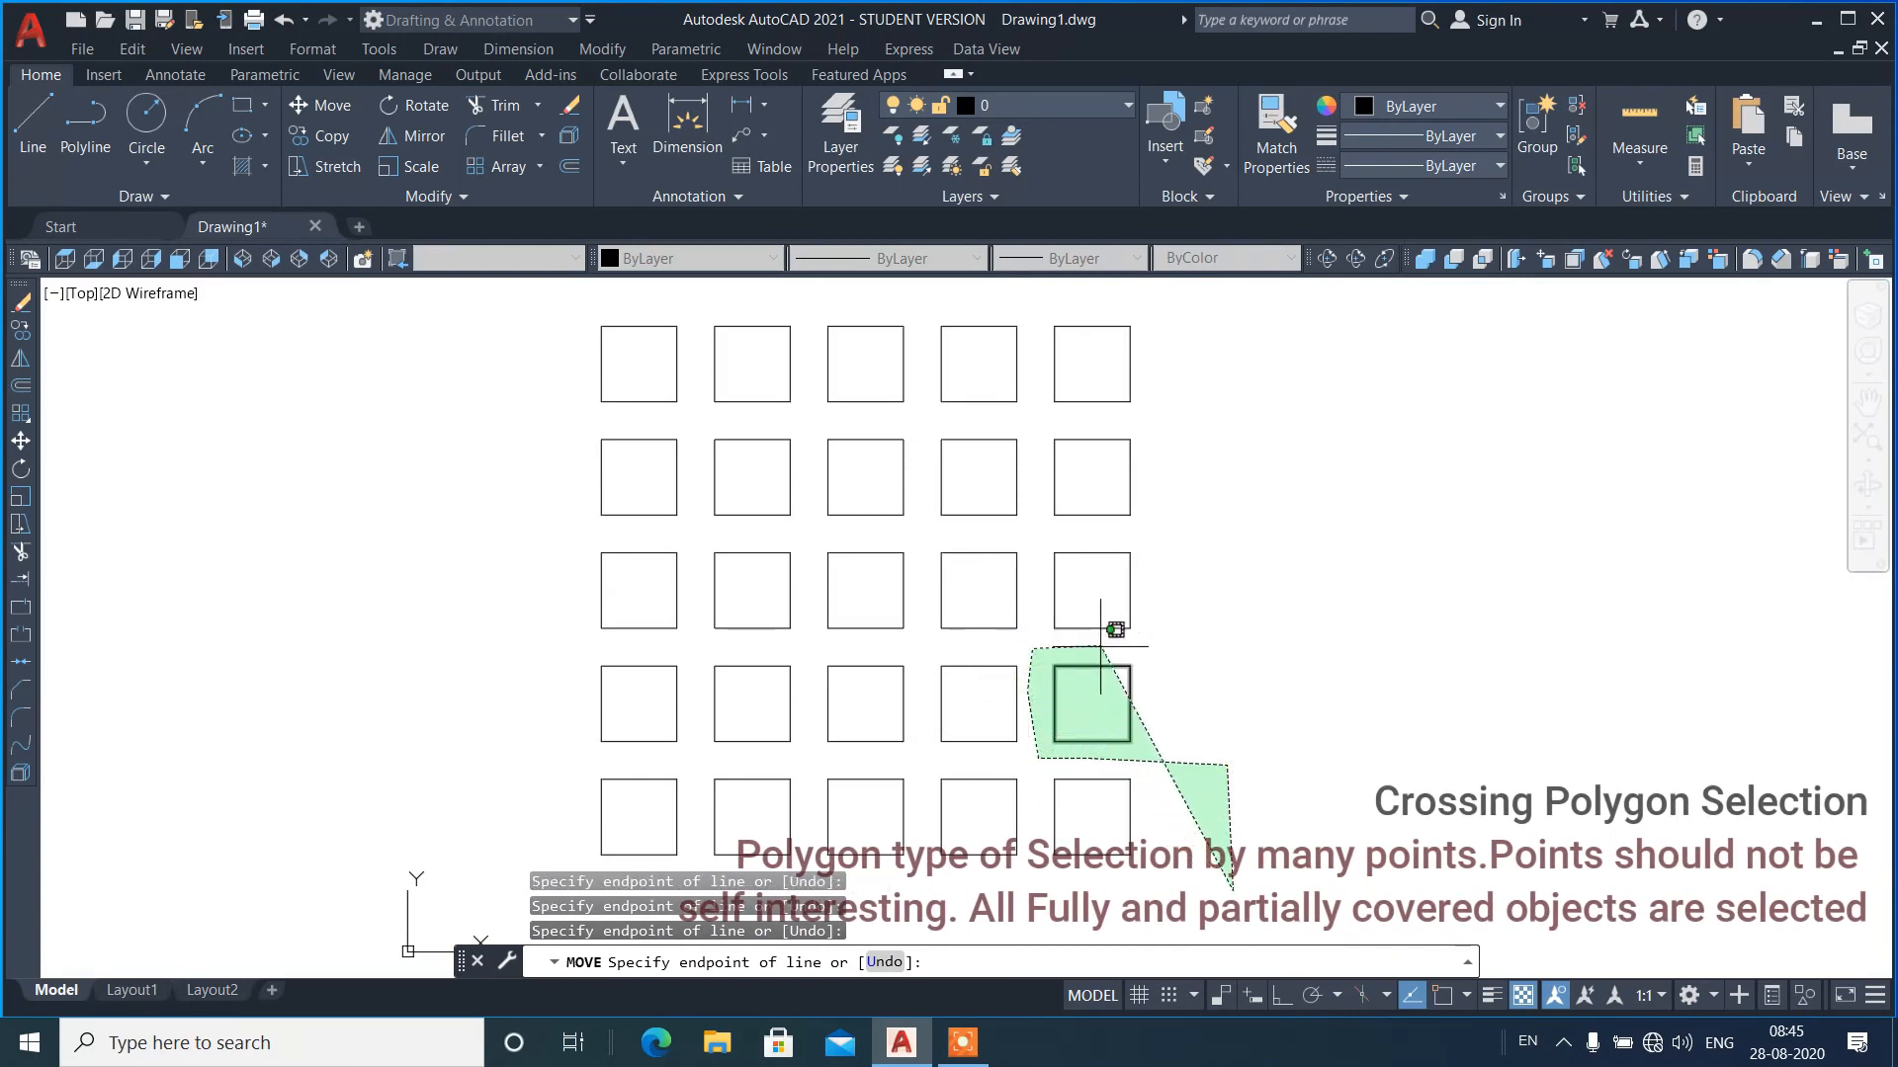
click(1132, 644)
click(1164, 612)
click(1160, 547)
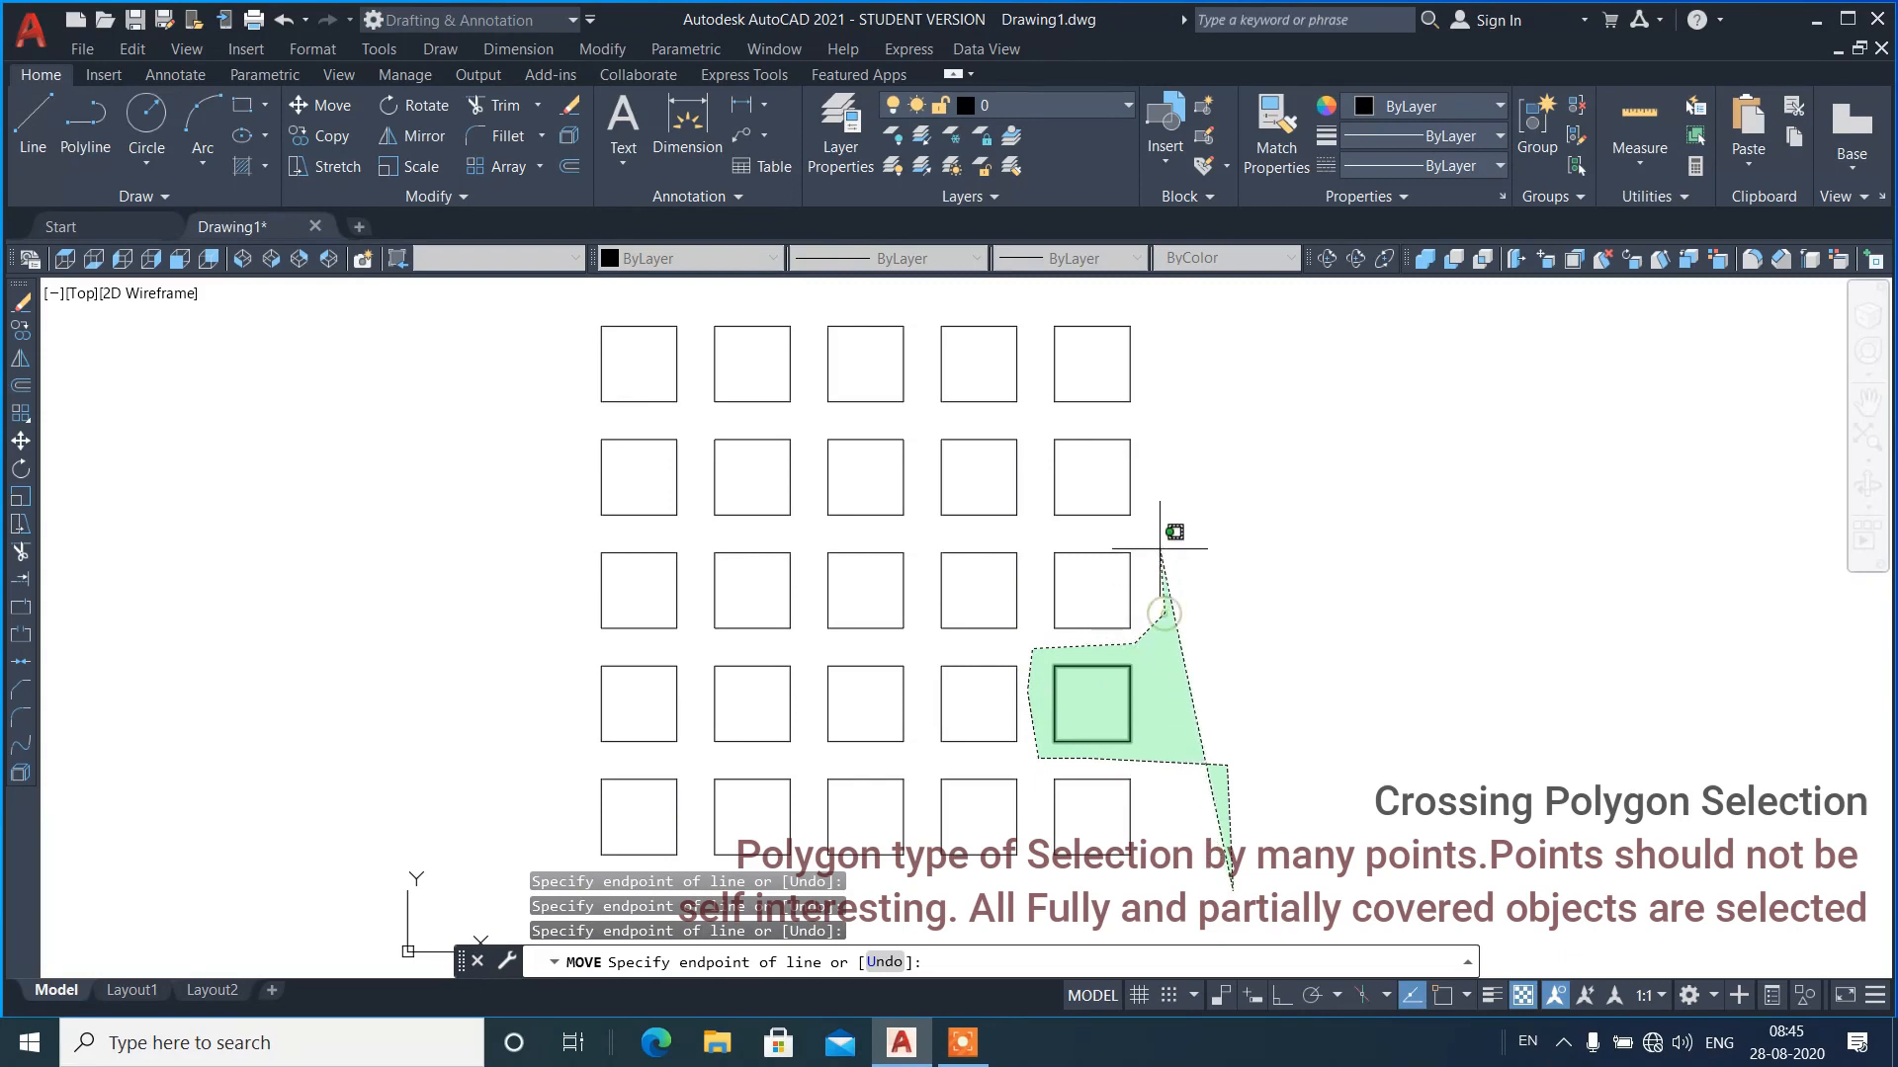
click(1045, 529)
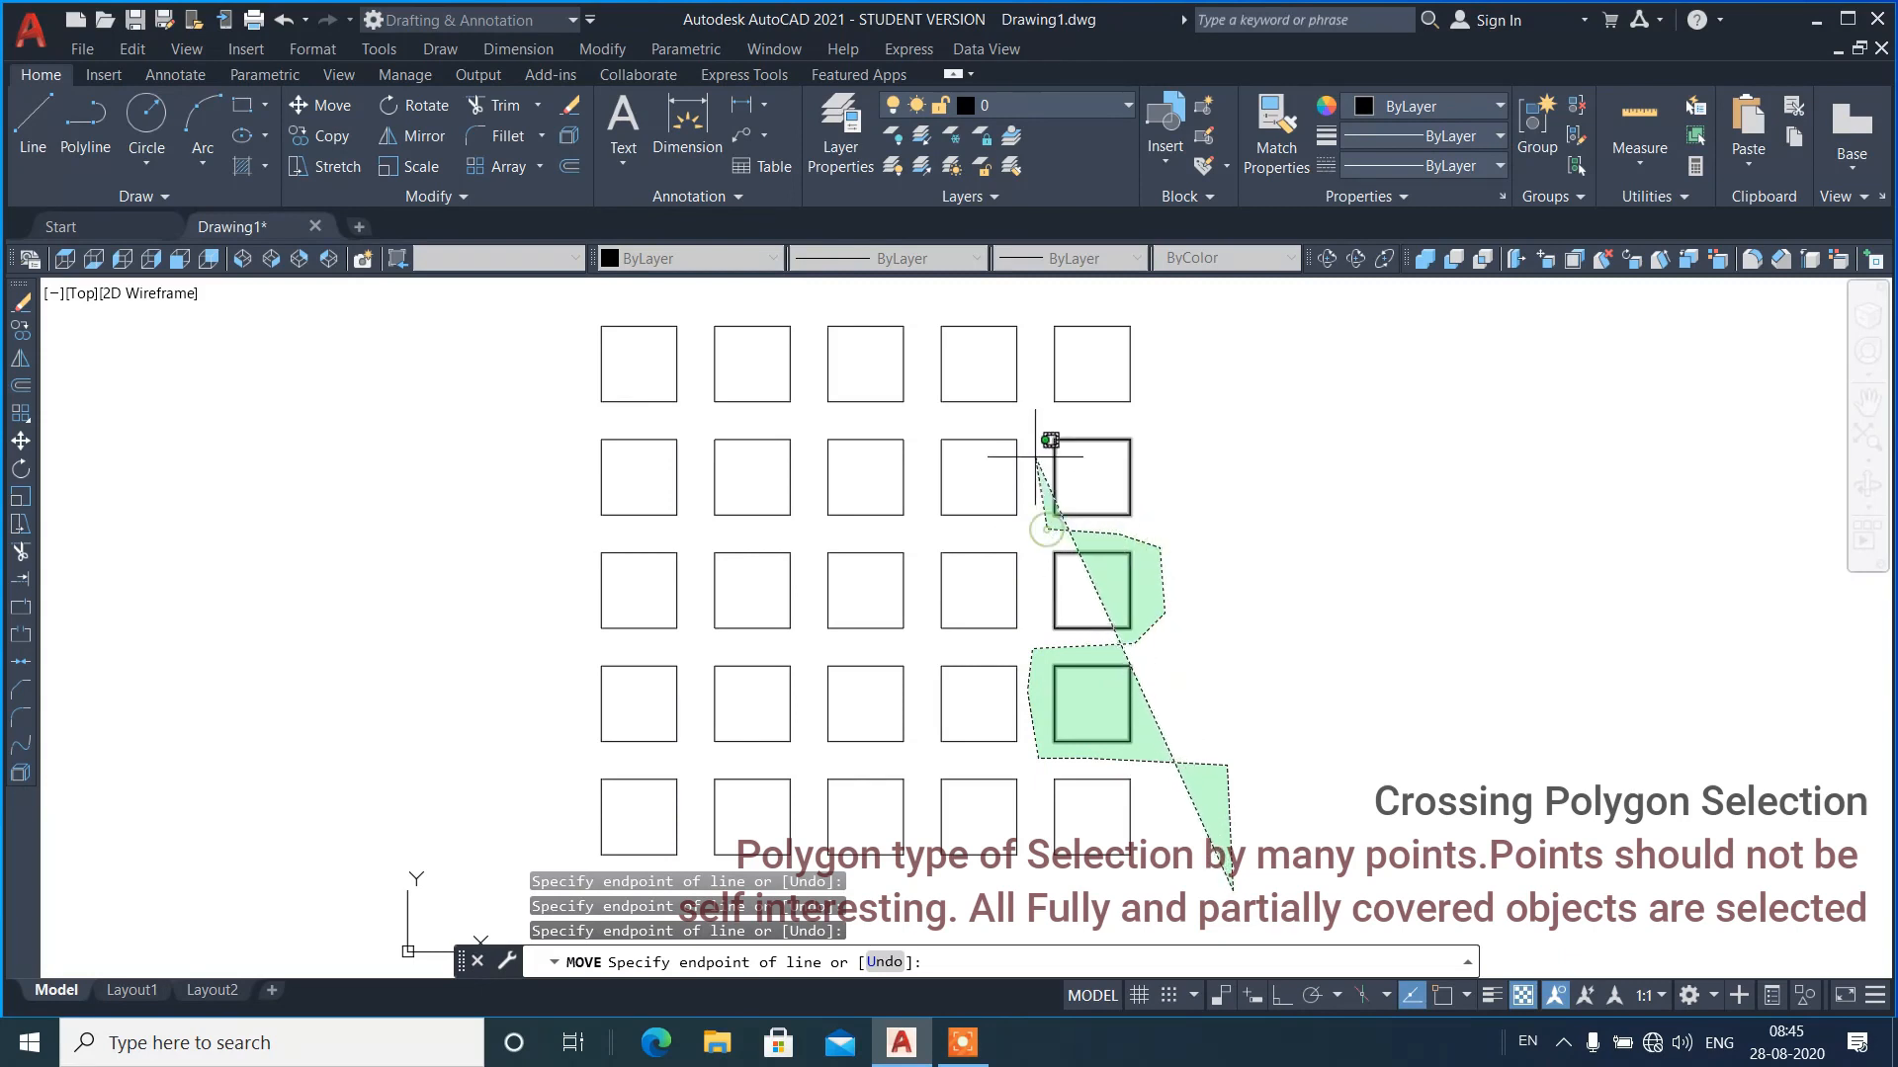
click(1036, 421)
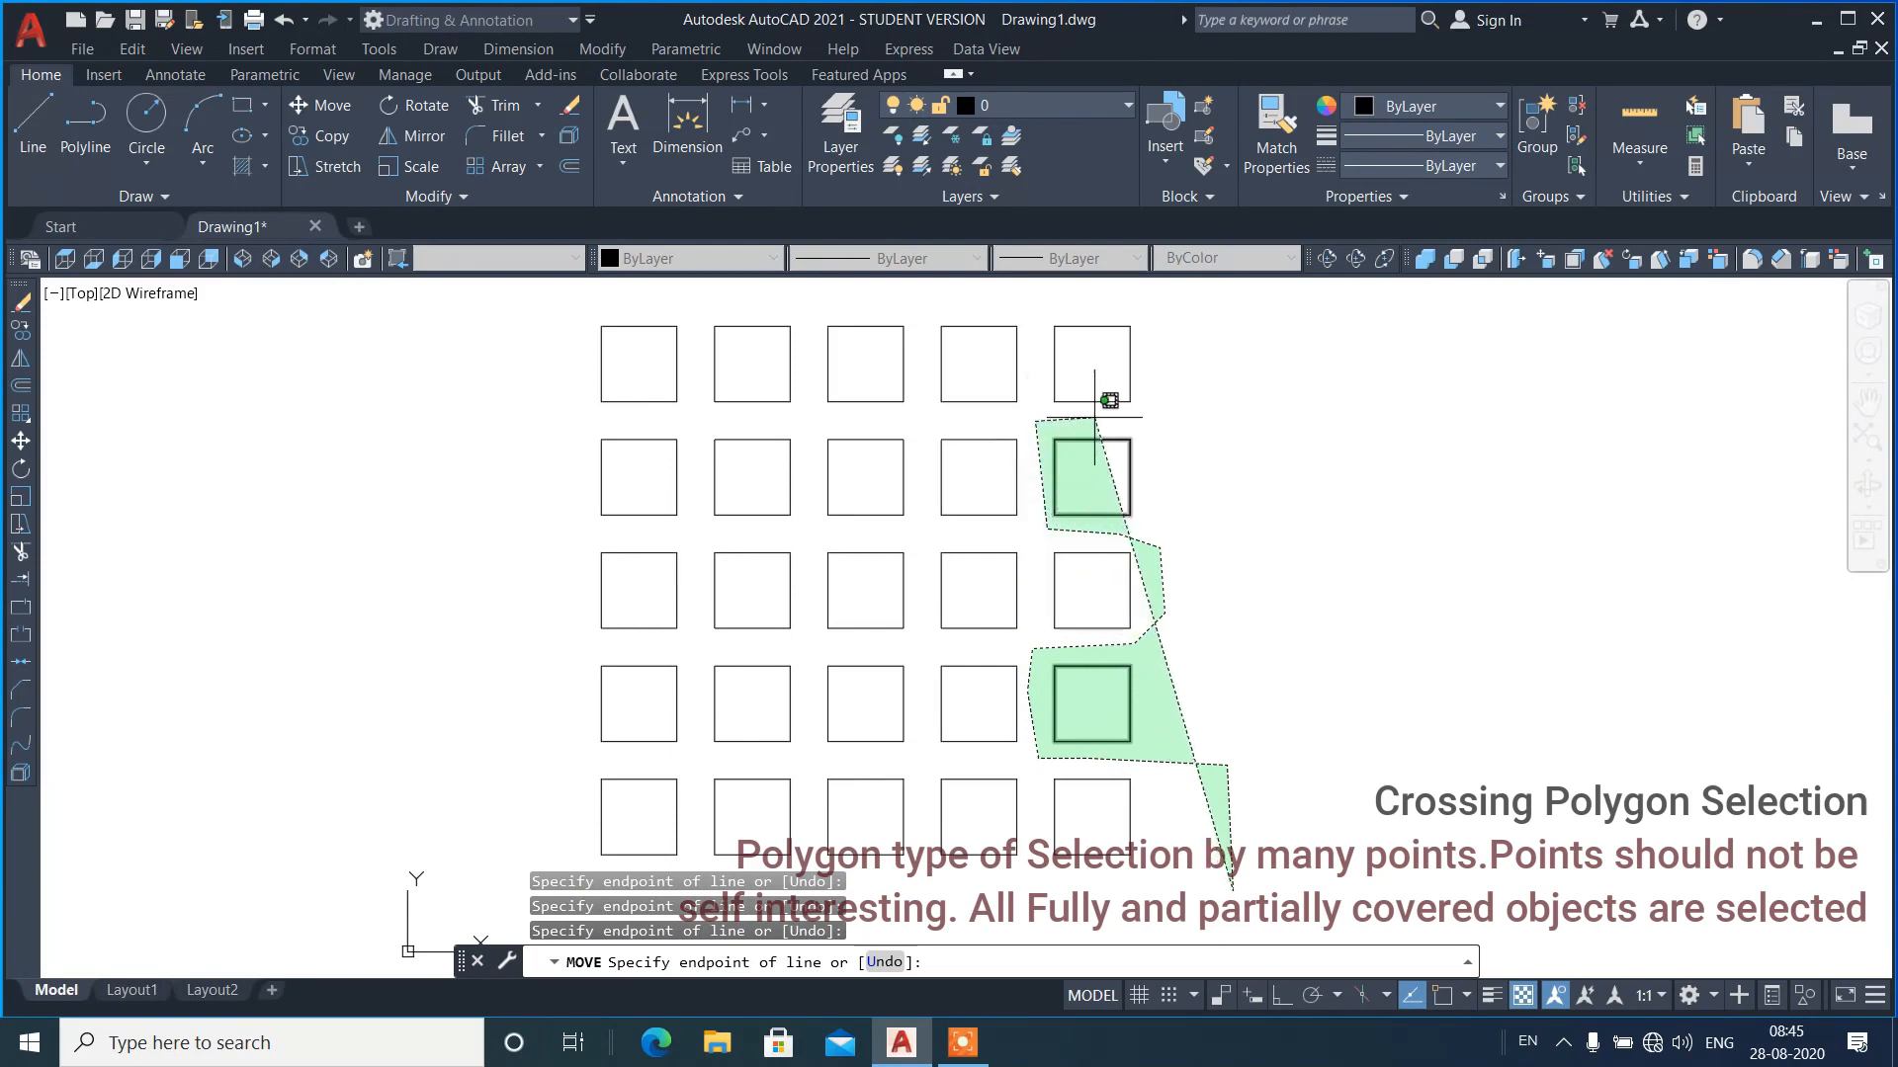
click(1143, 422)
- Extend the crossing polygon around the top-right corner square and beneath the fourth square of the top row
click(1152, 373)
click(1137, 311)
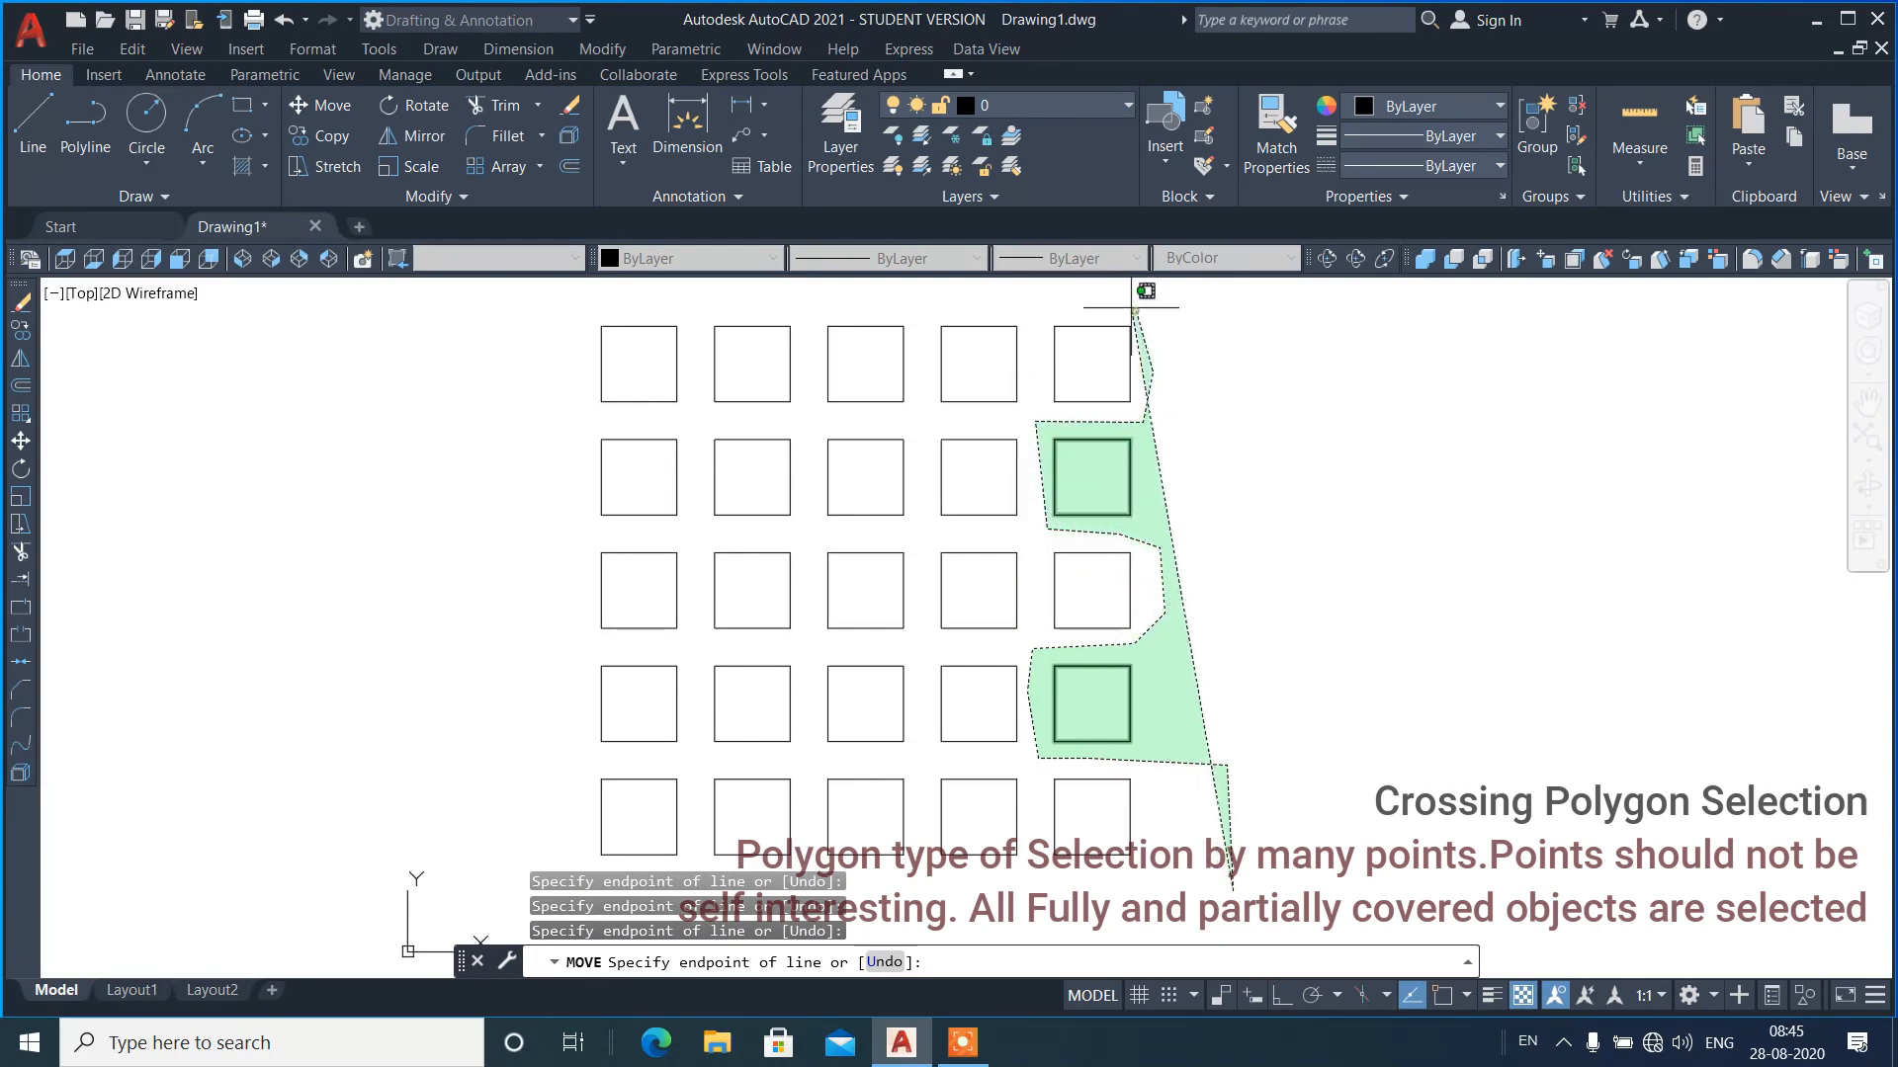
click(1048, 301)
click(1031, 314)
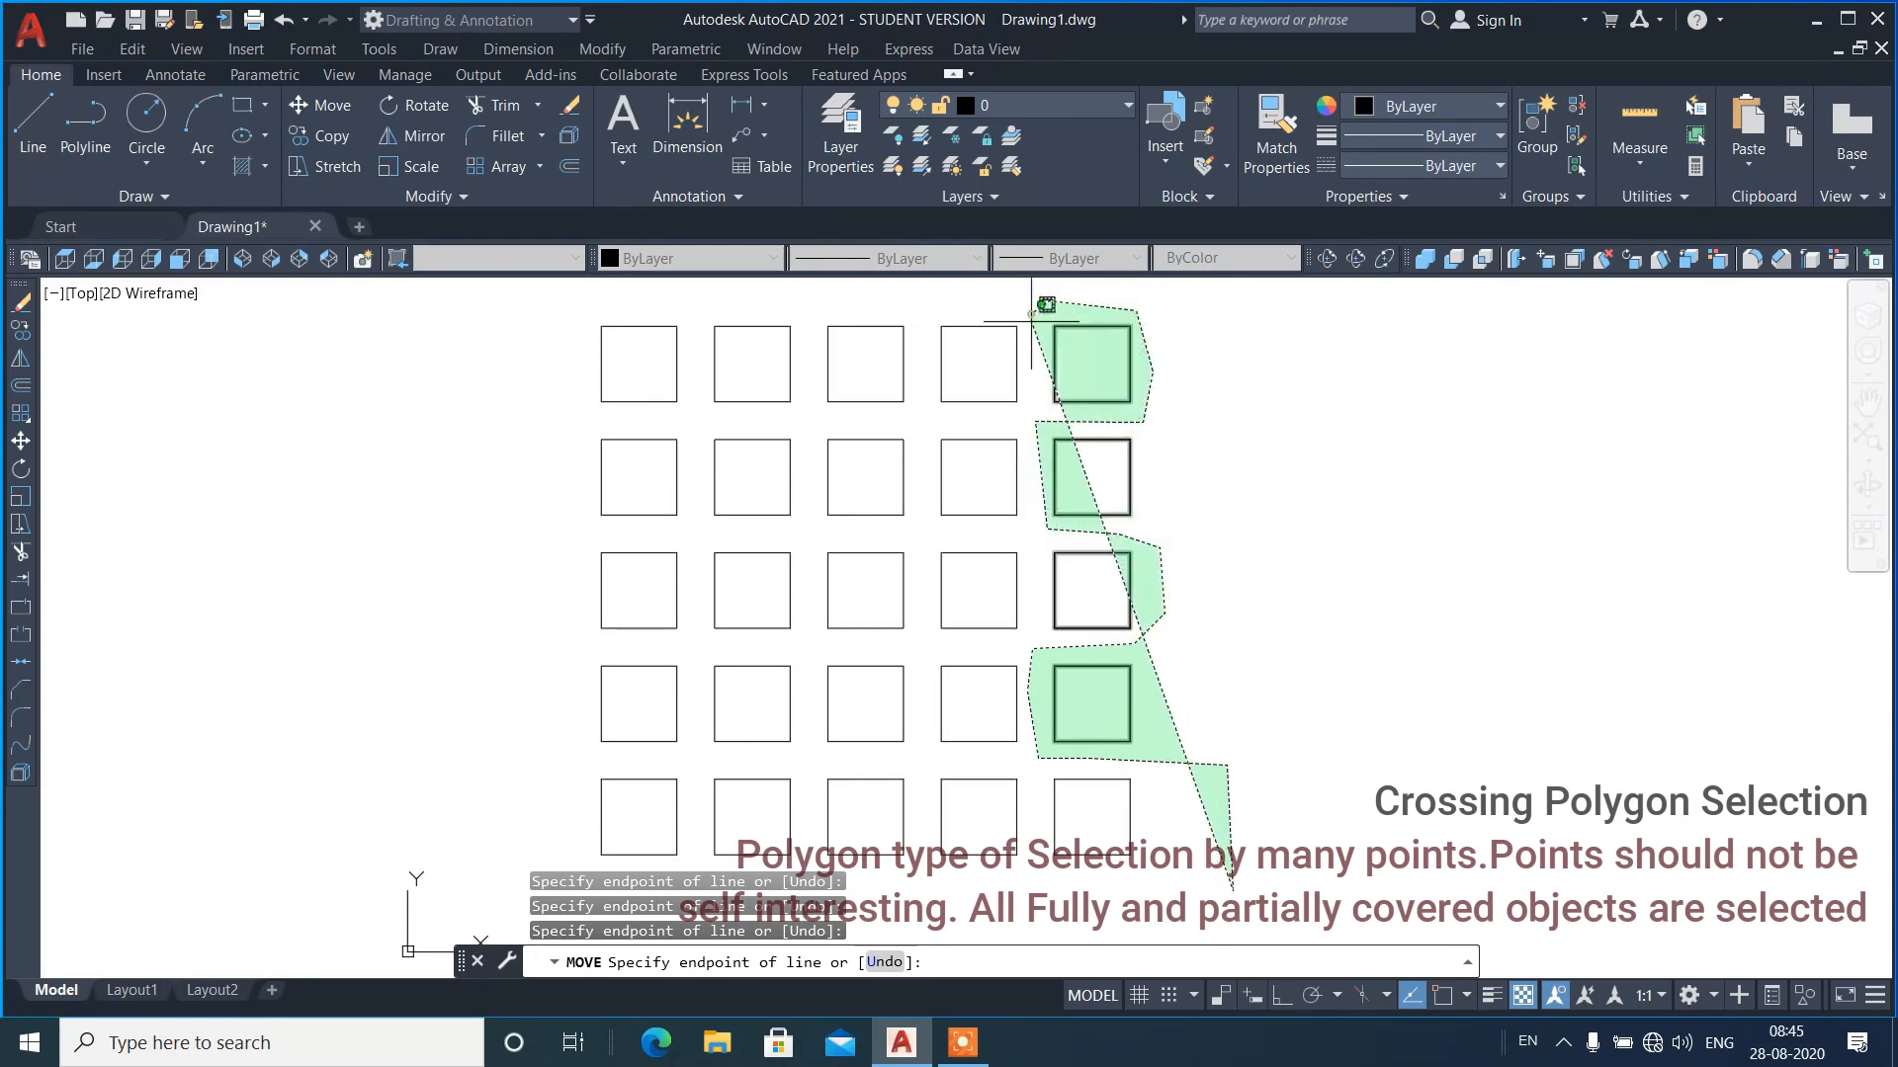
click(1029, 416)
click(939, 414)
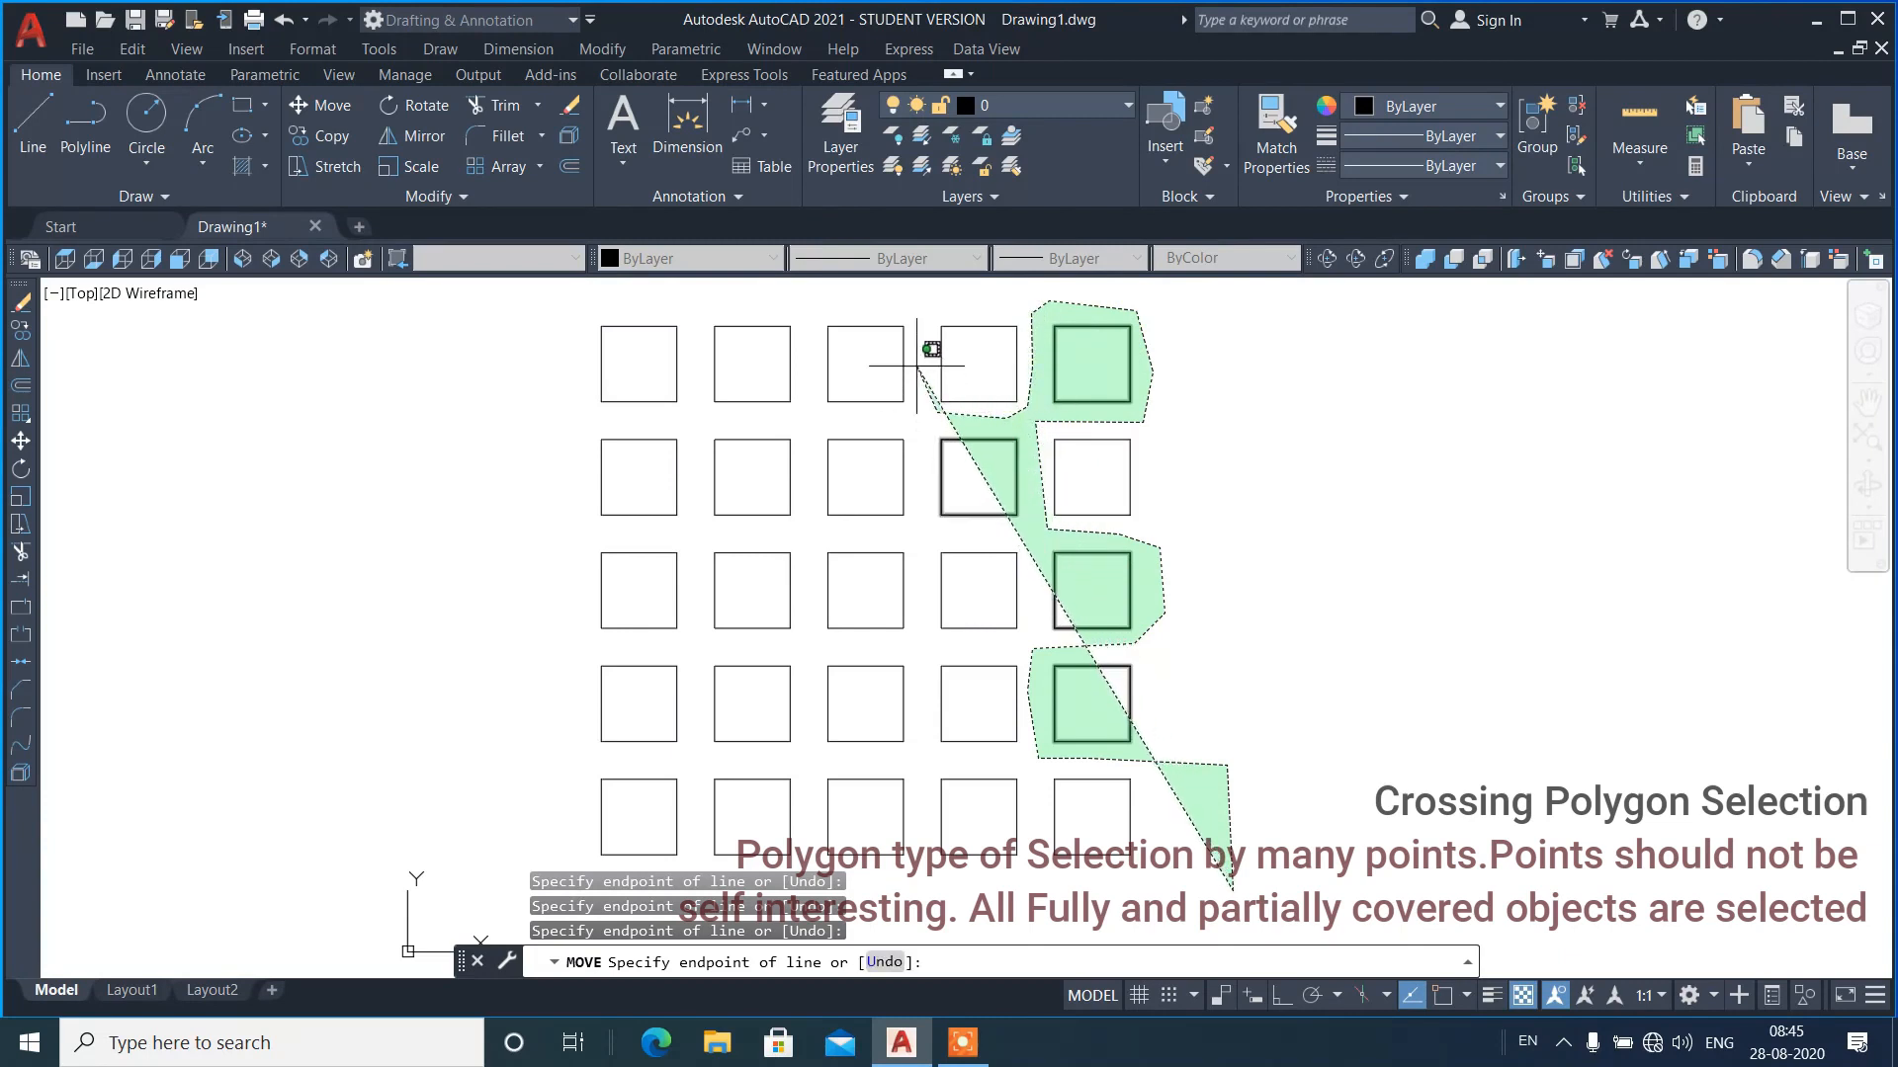
- Extend the crossing polygon around the top row's middle square and beneath the second square of that row
click(880, 303)
click(821, 307)
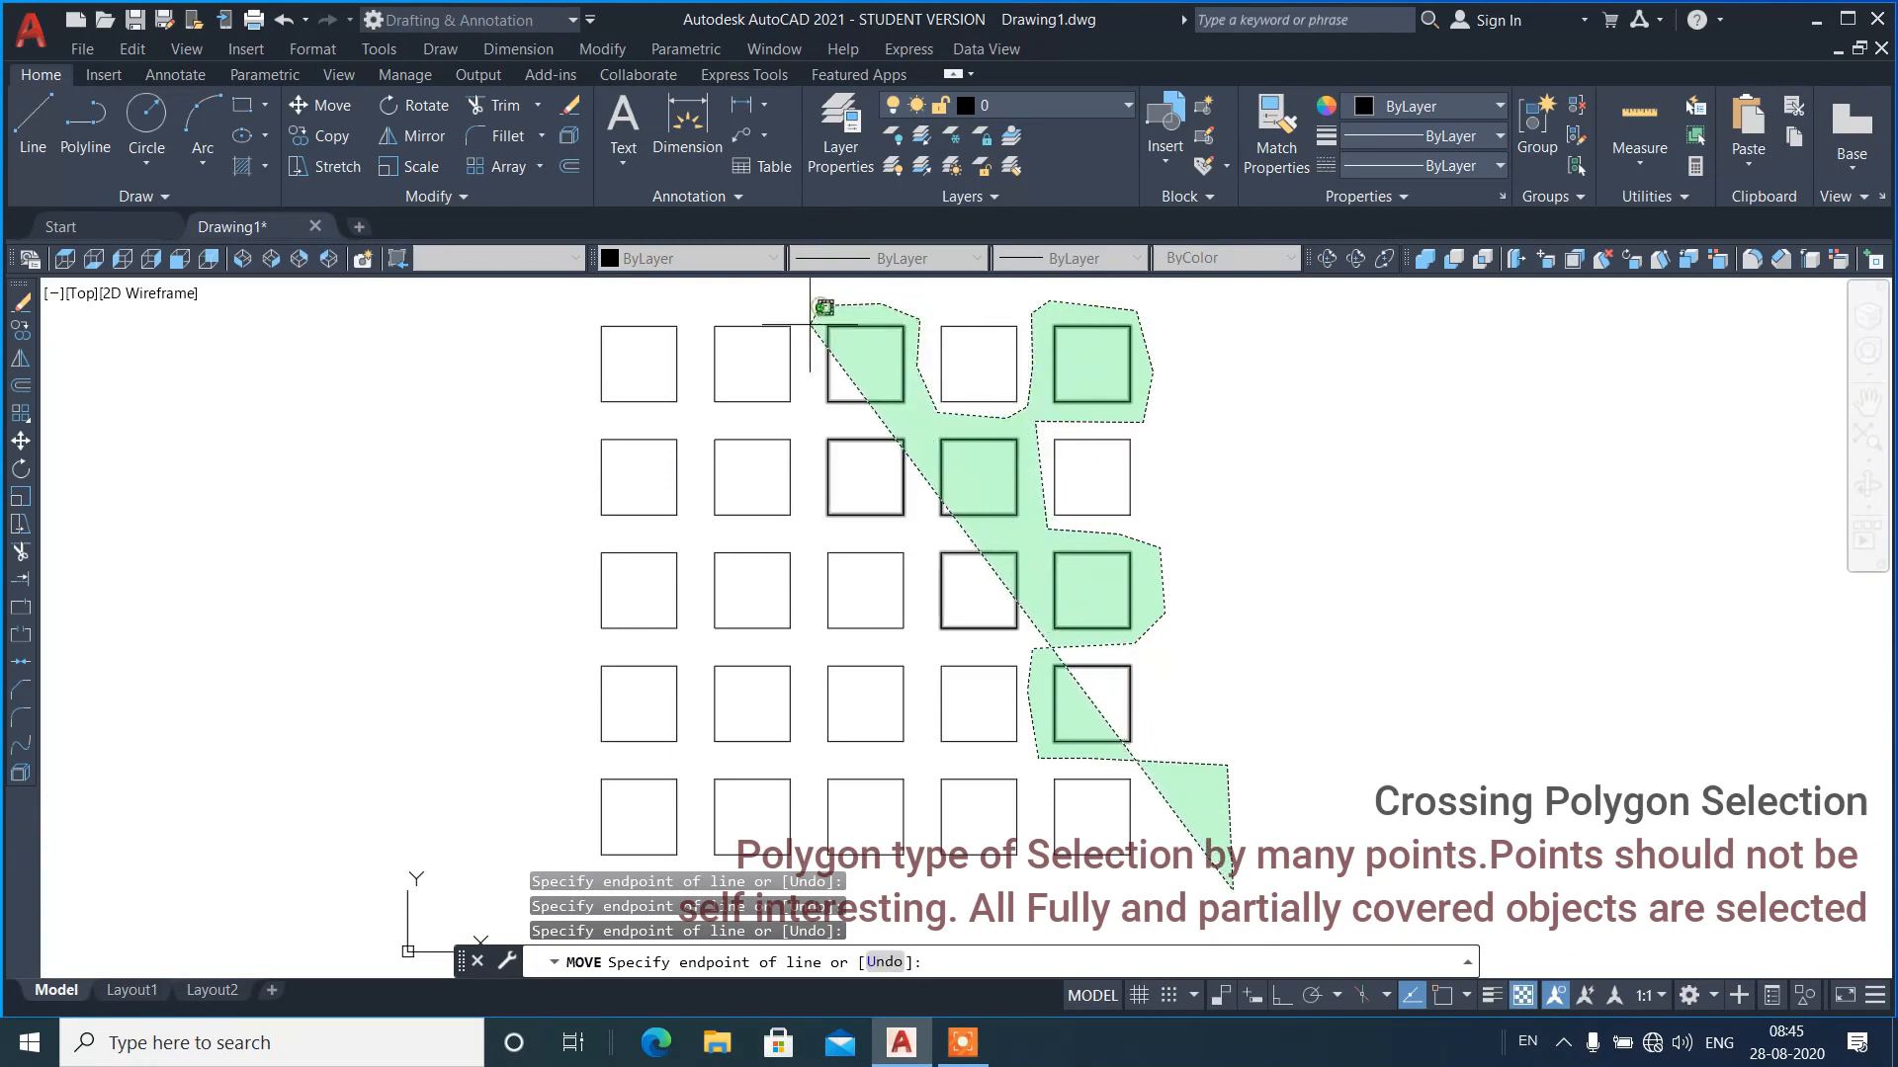
click(809, 333)
click(812, 382)
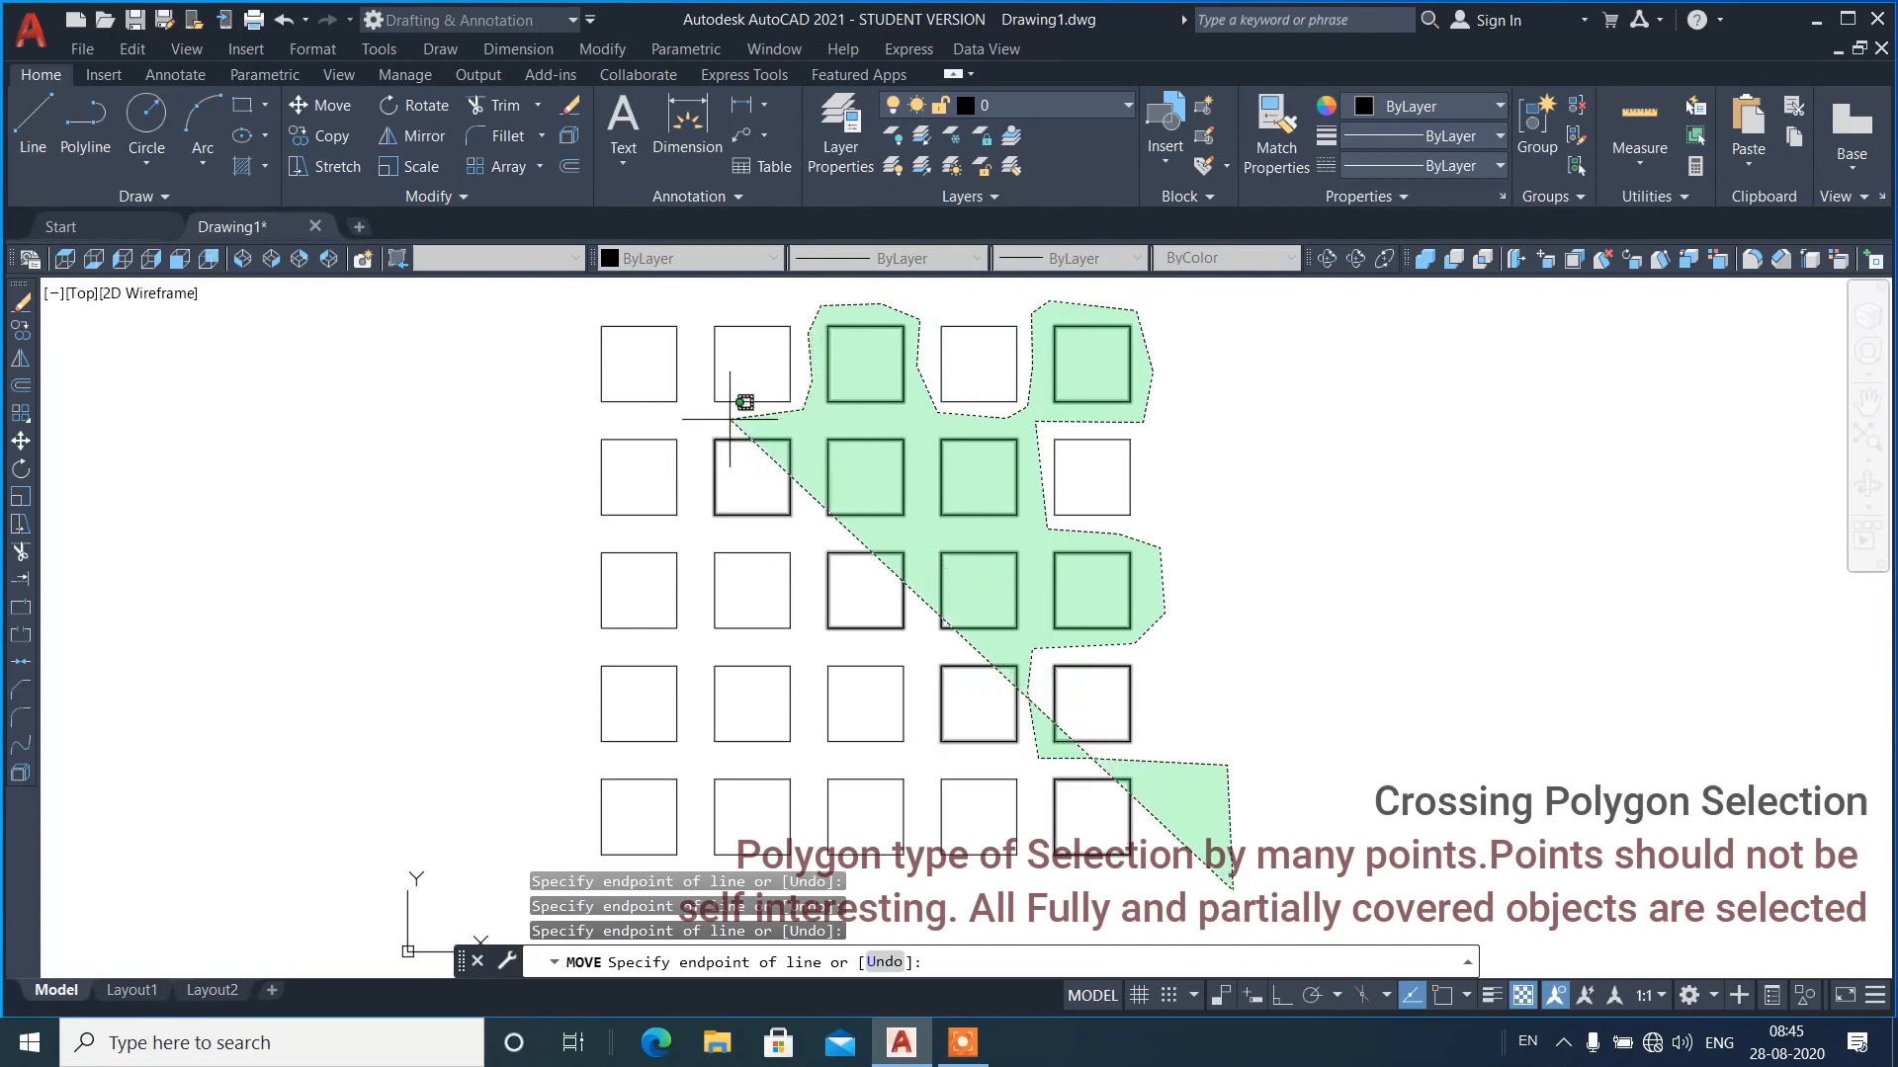
click(698, 413)
- Extend the crossing polygon around the top-left corner square and bypass the second-row square of the left column
click(691, 302)
click(581, 310)
click(559, 370)
click(591, 419)
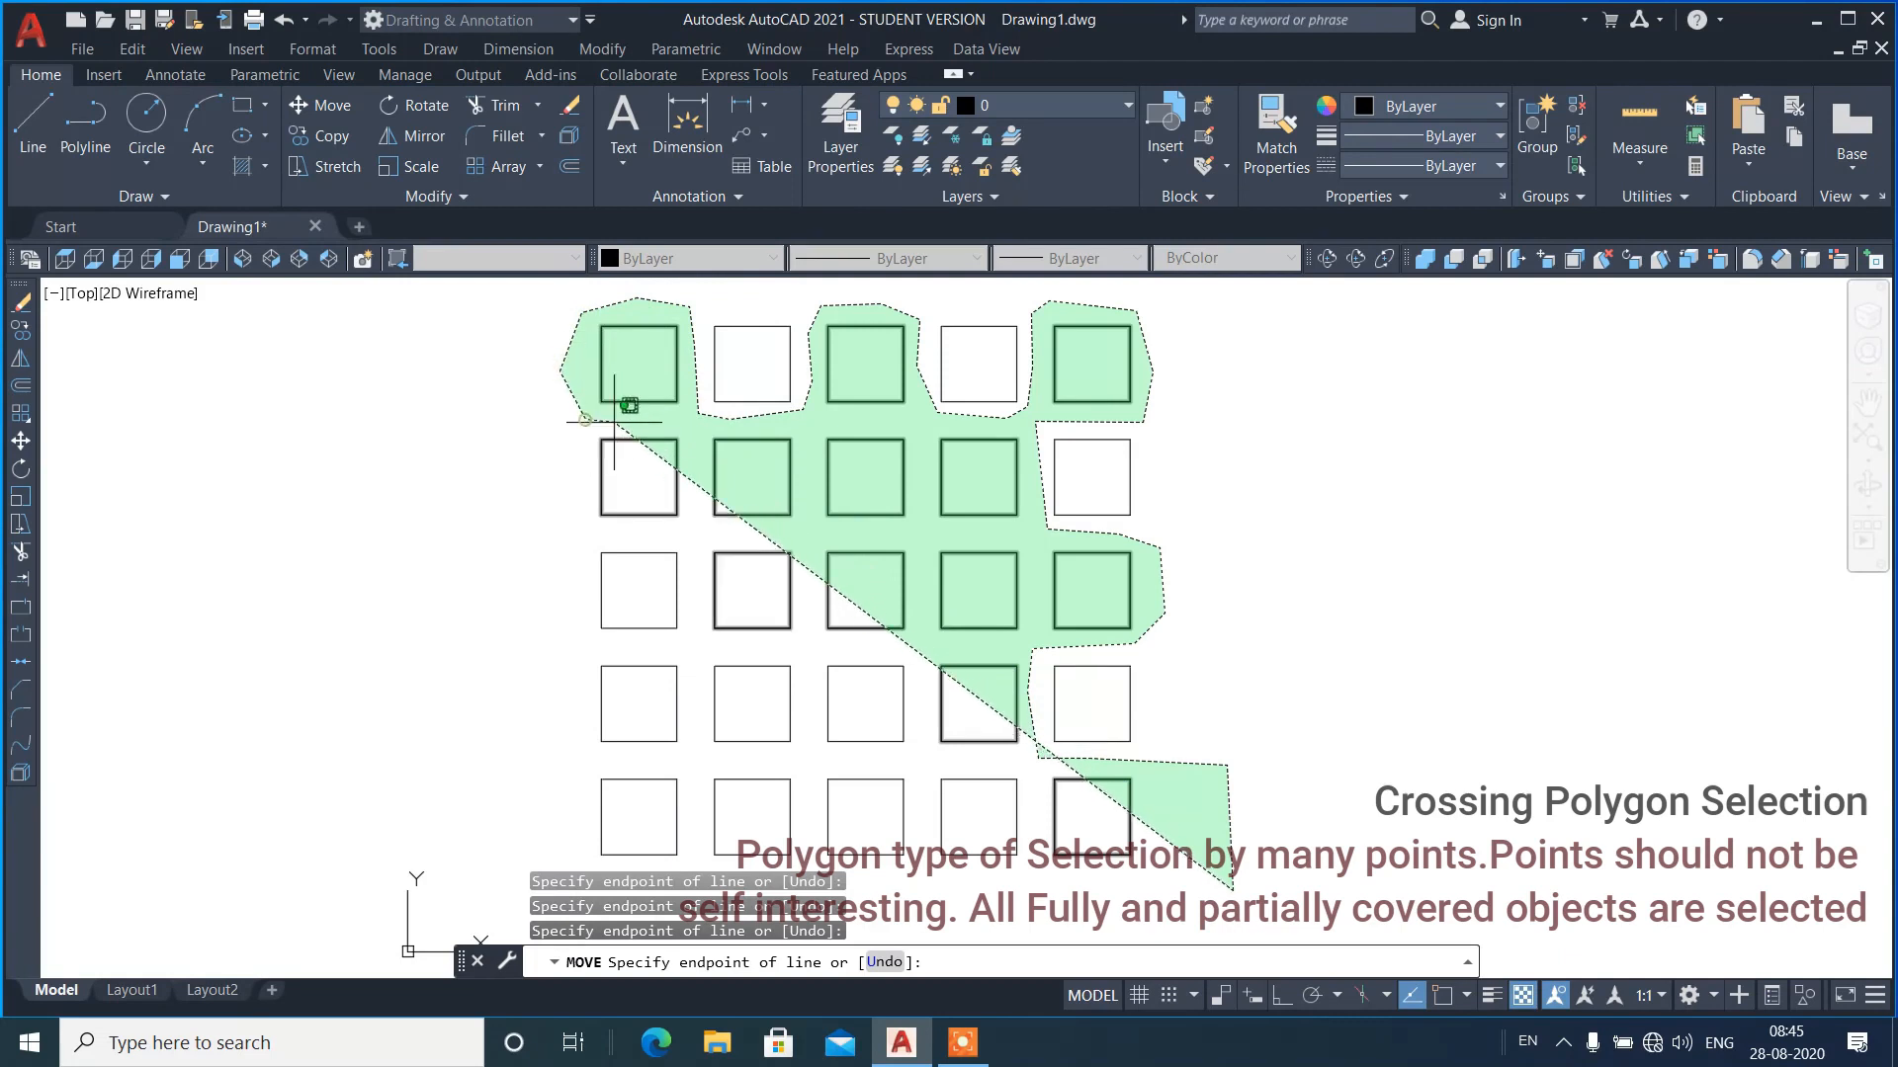
click(689, 420)
click(691, 523)
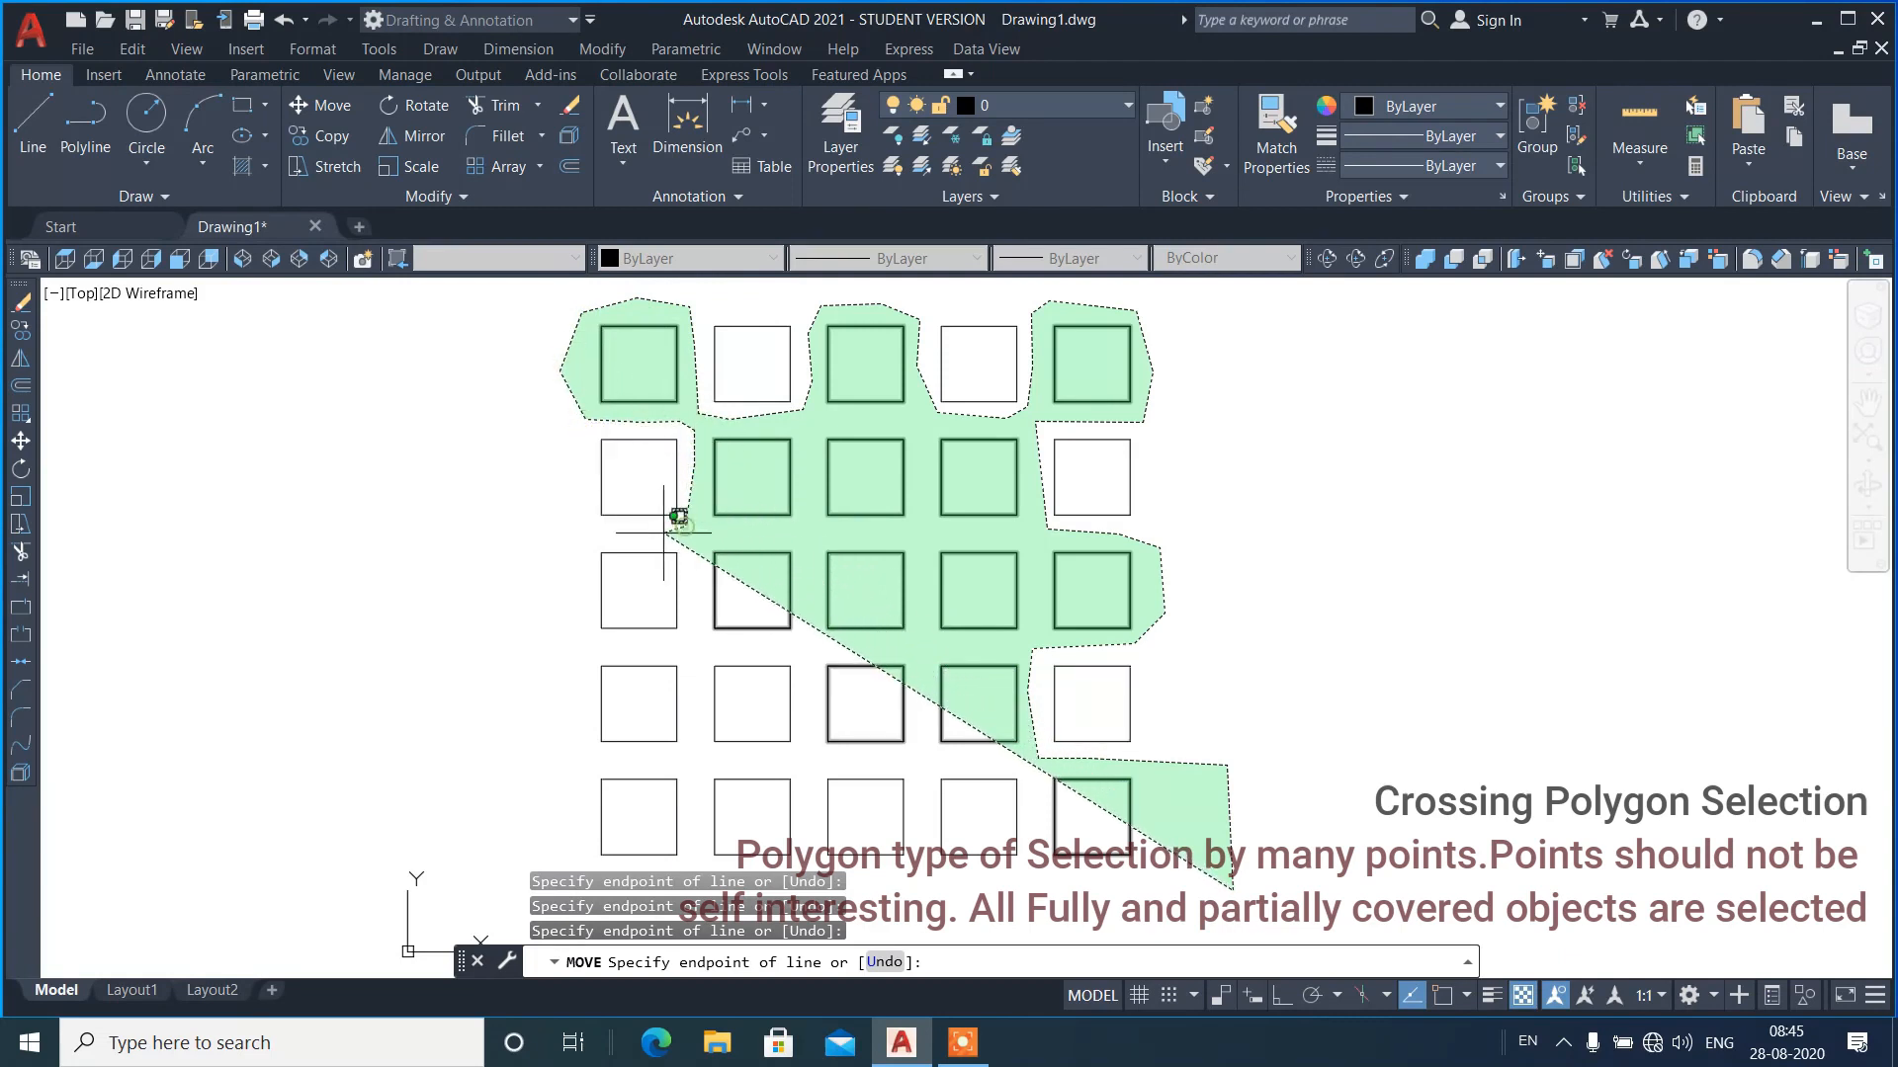
- Extend the crossing polygon around the left column's third-row square and bypass the fourth-row square below it
click(590, 544)
click(580, 595)
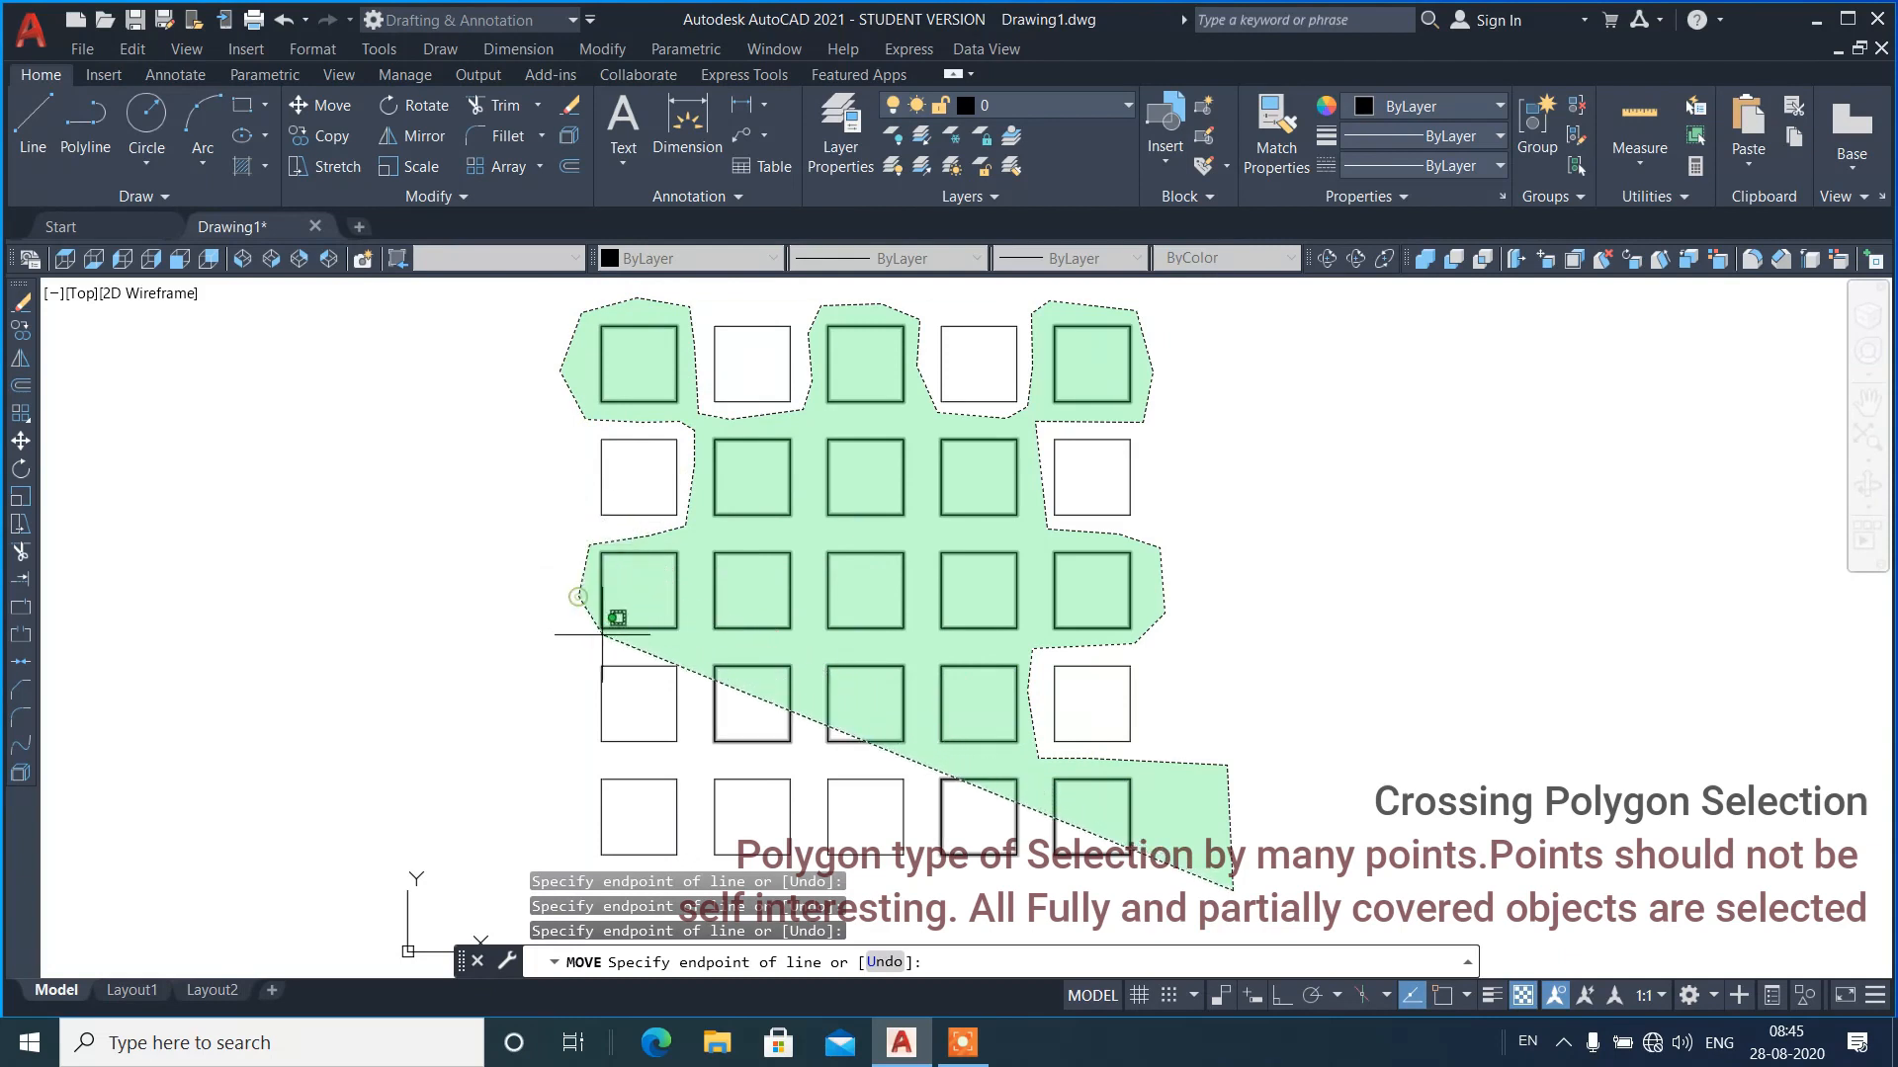
click(593, 645)
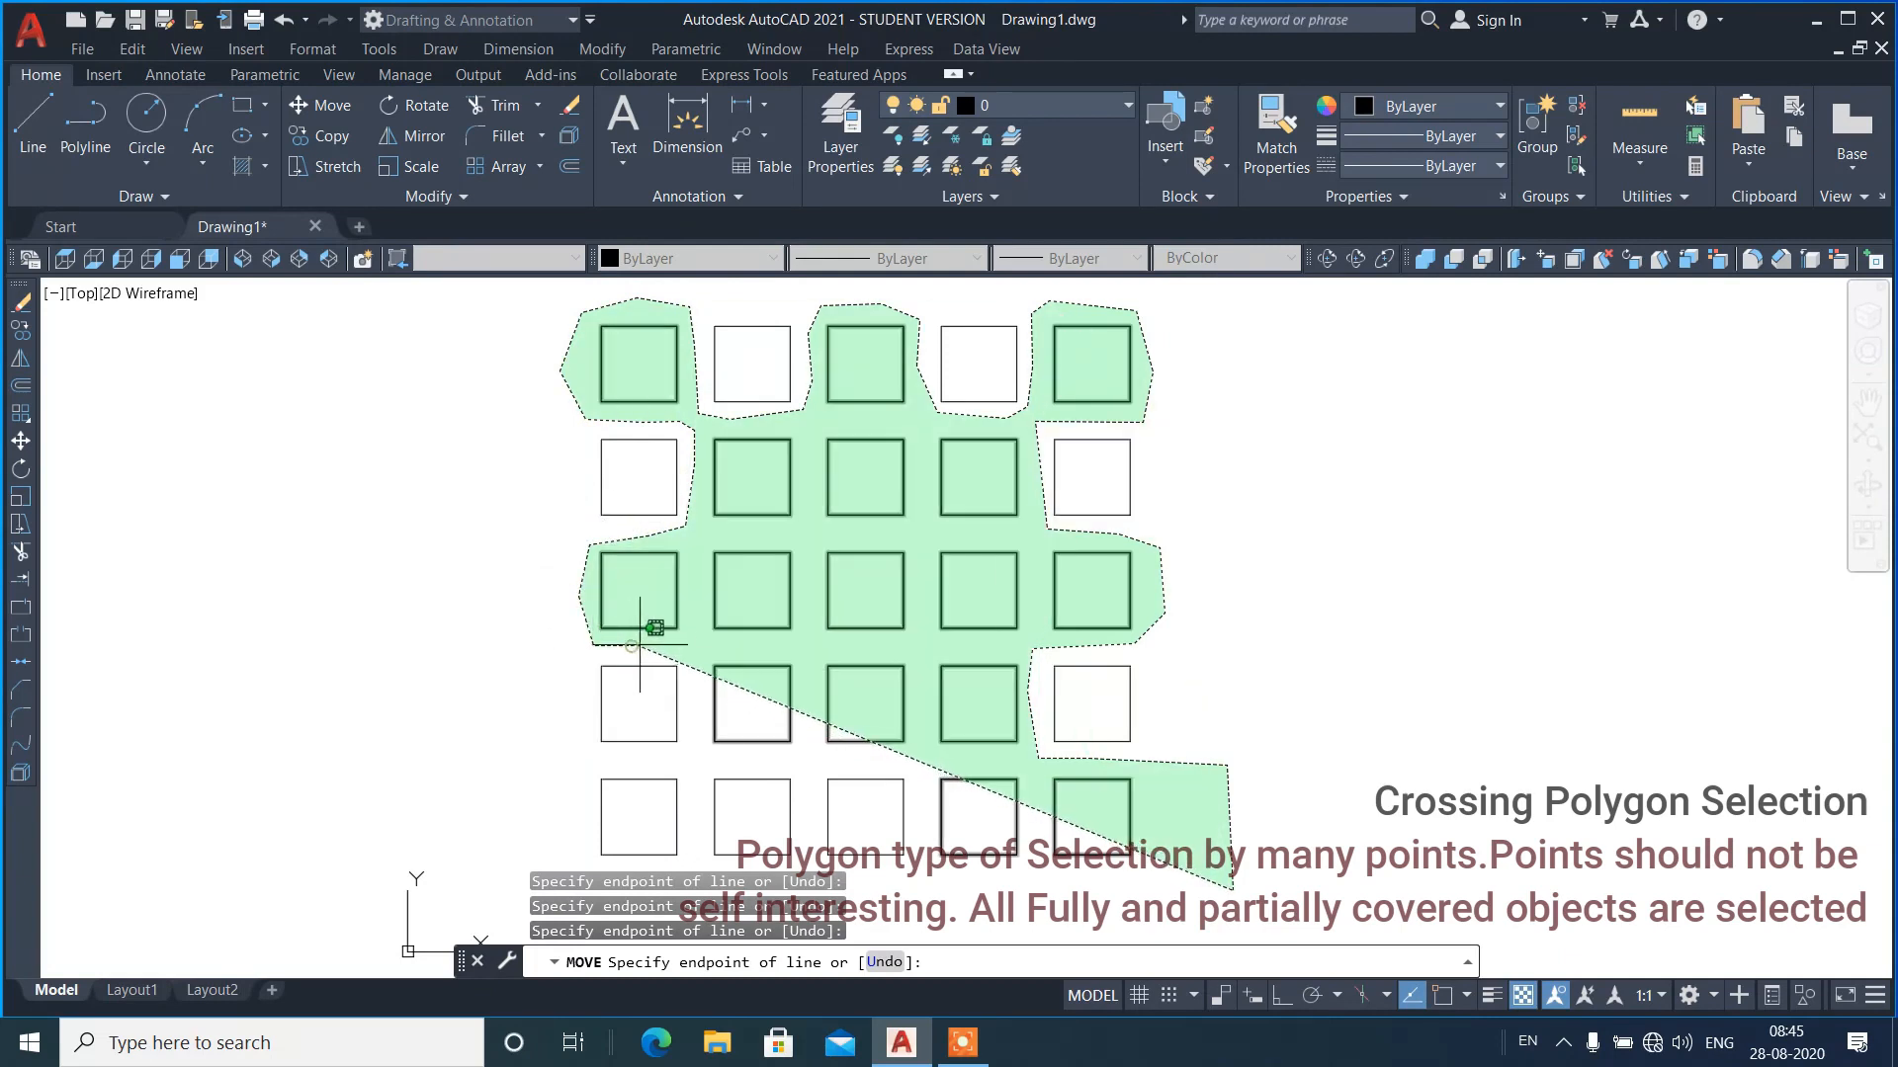
click(686, 655)
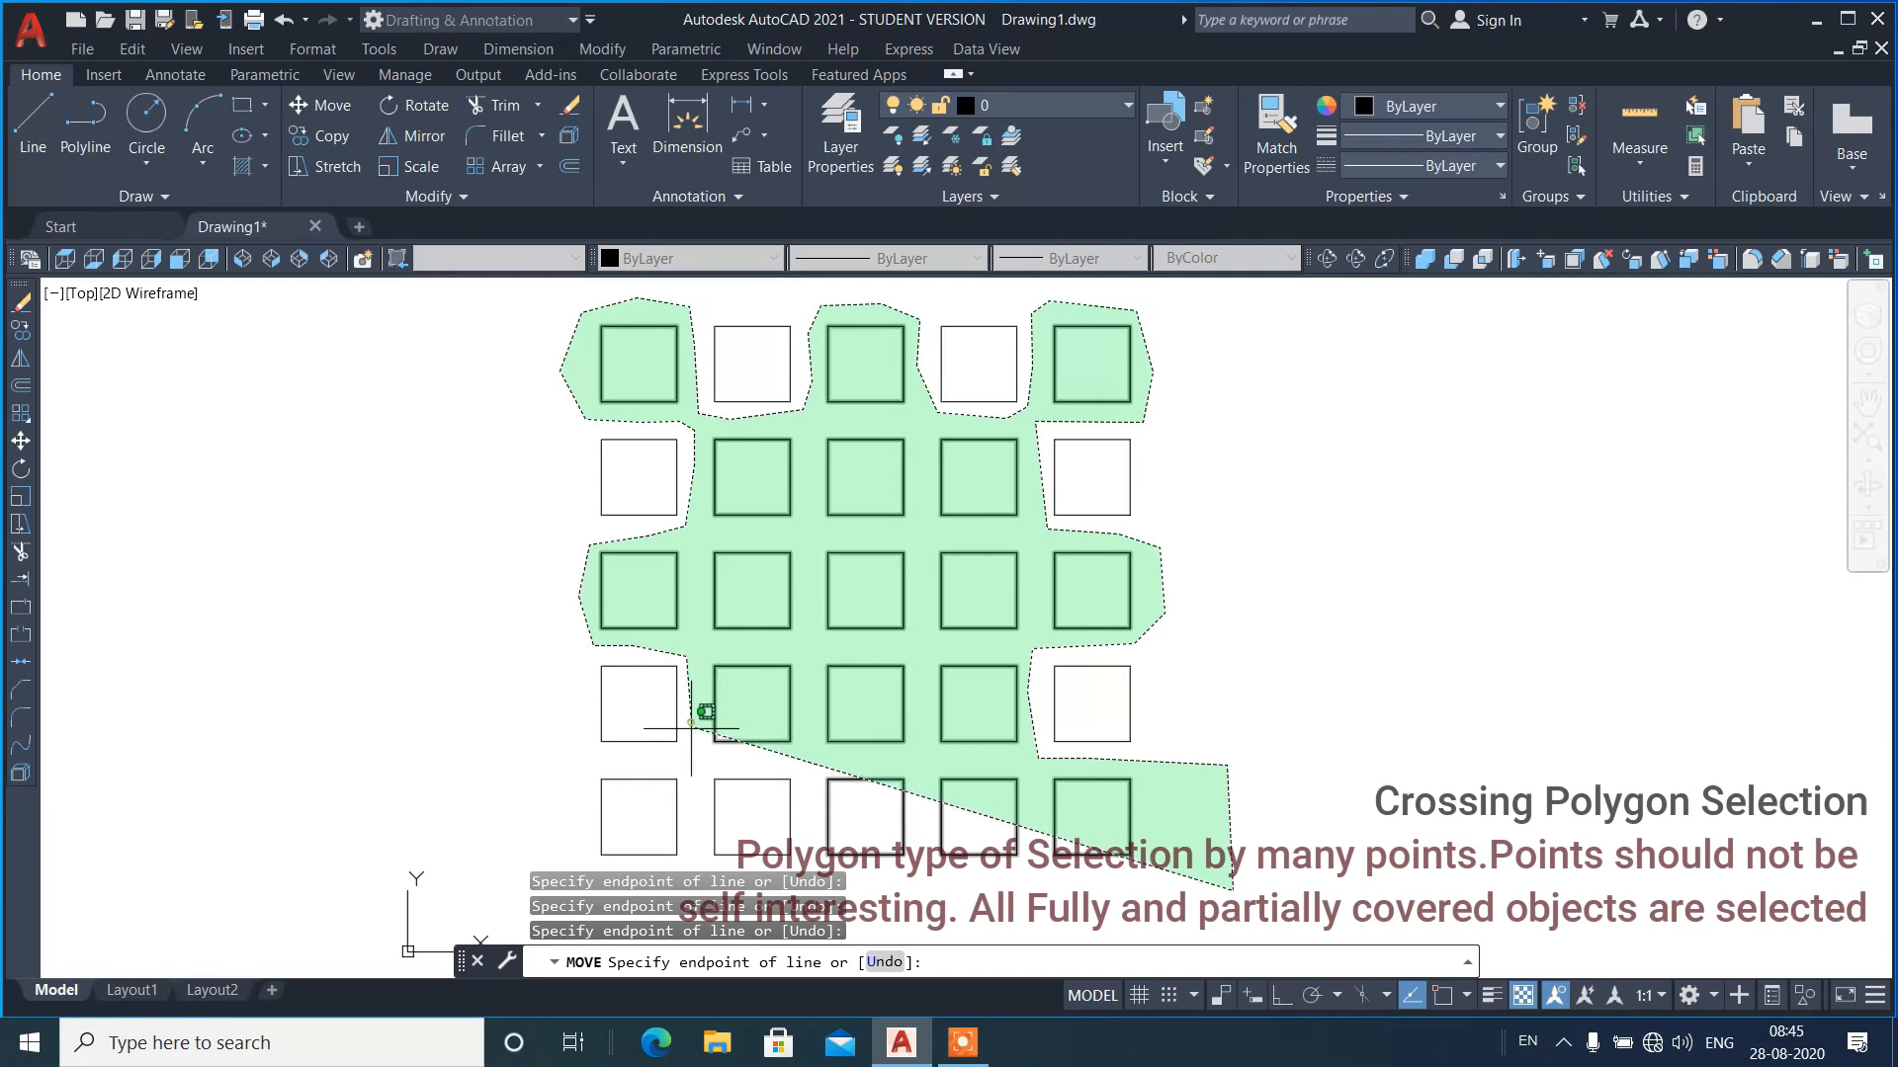
click(673, 766)
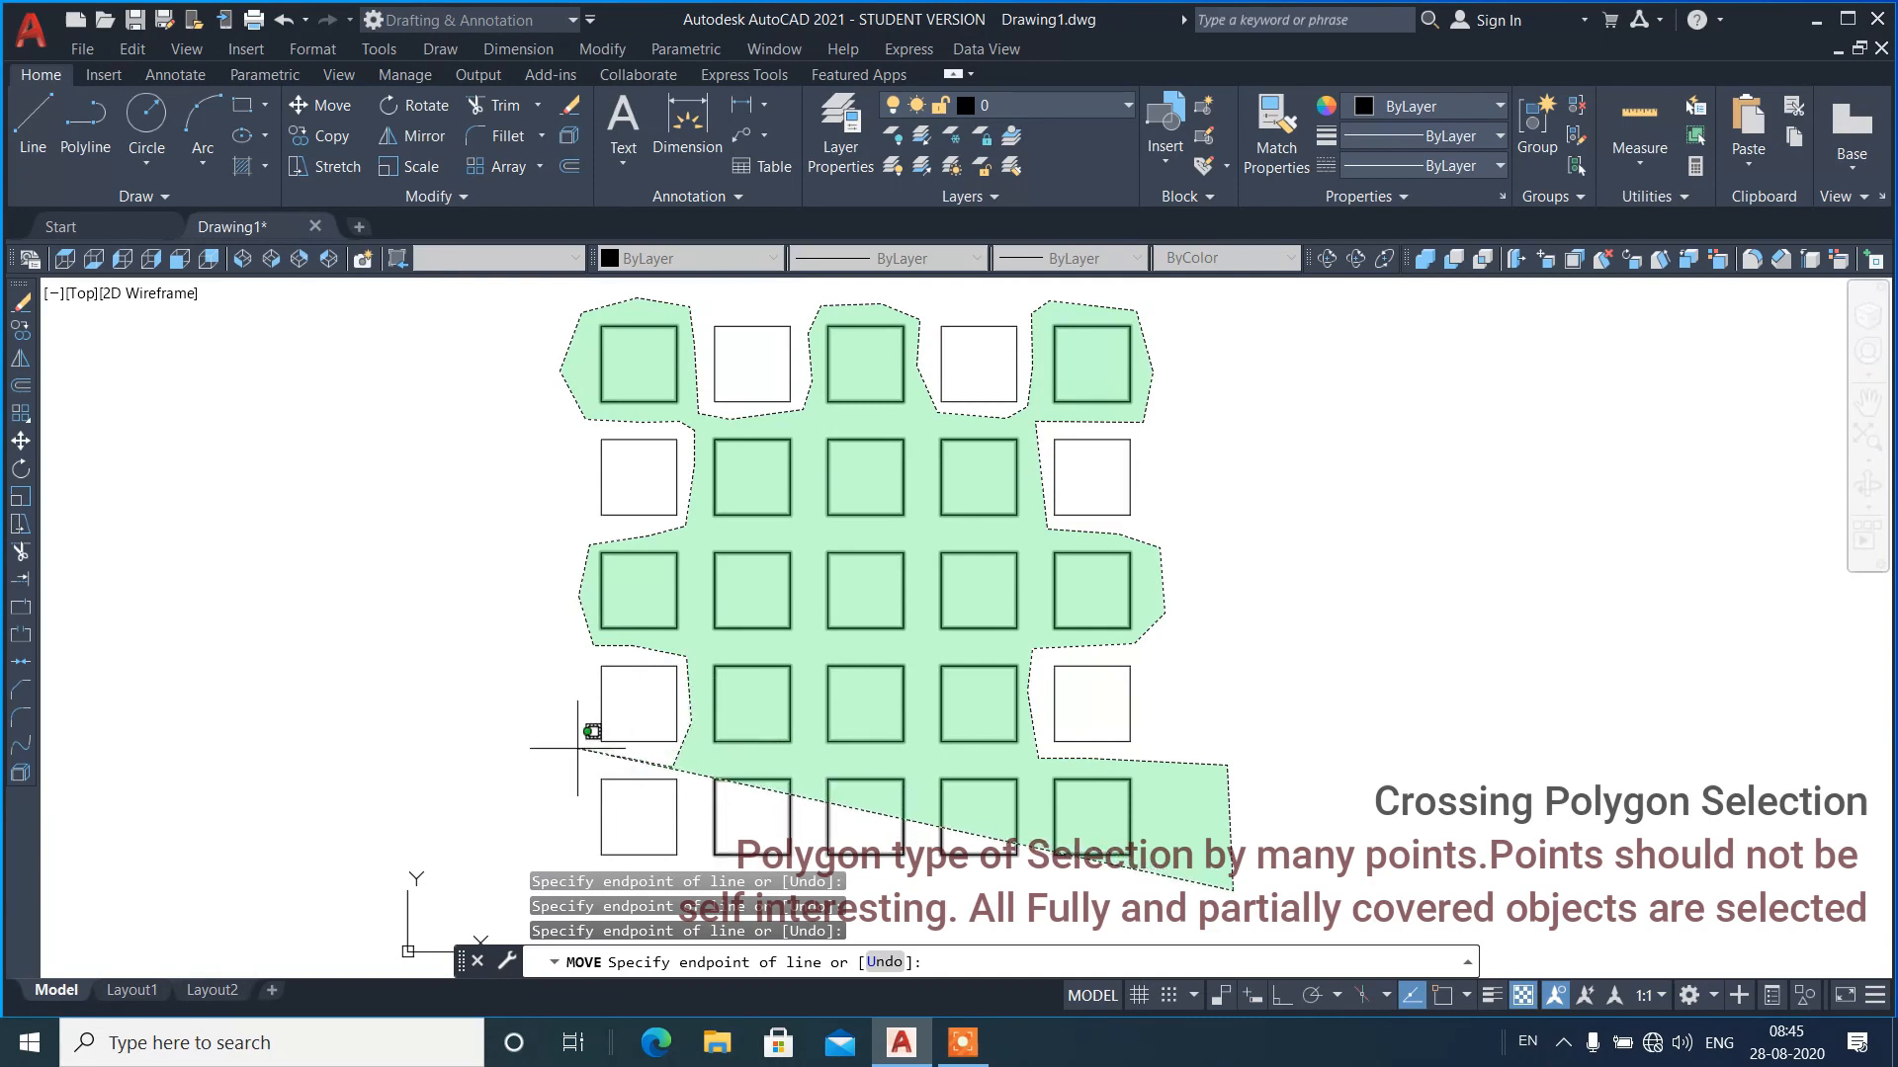
- Extend the crossing polygon around the bottom-left corner square and over the second square of the bottom row to leave it out
click(566, 763)
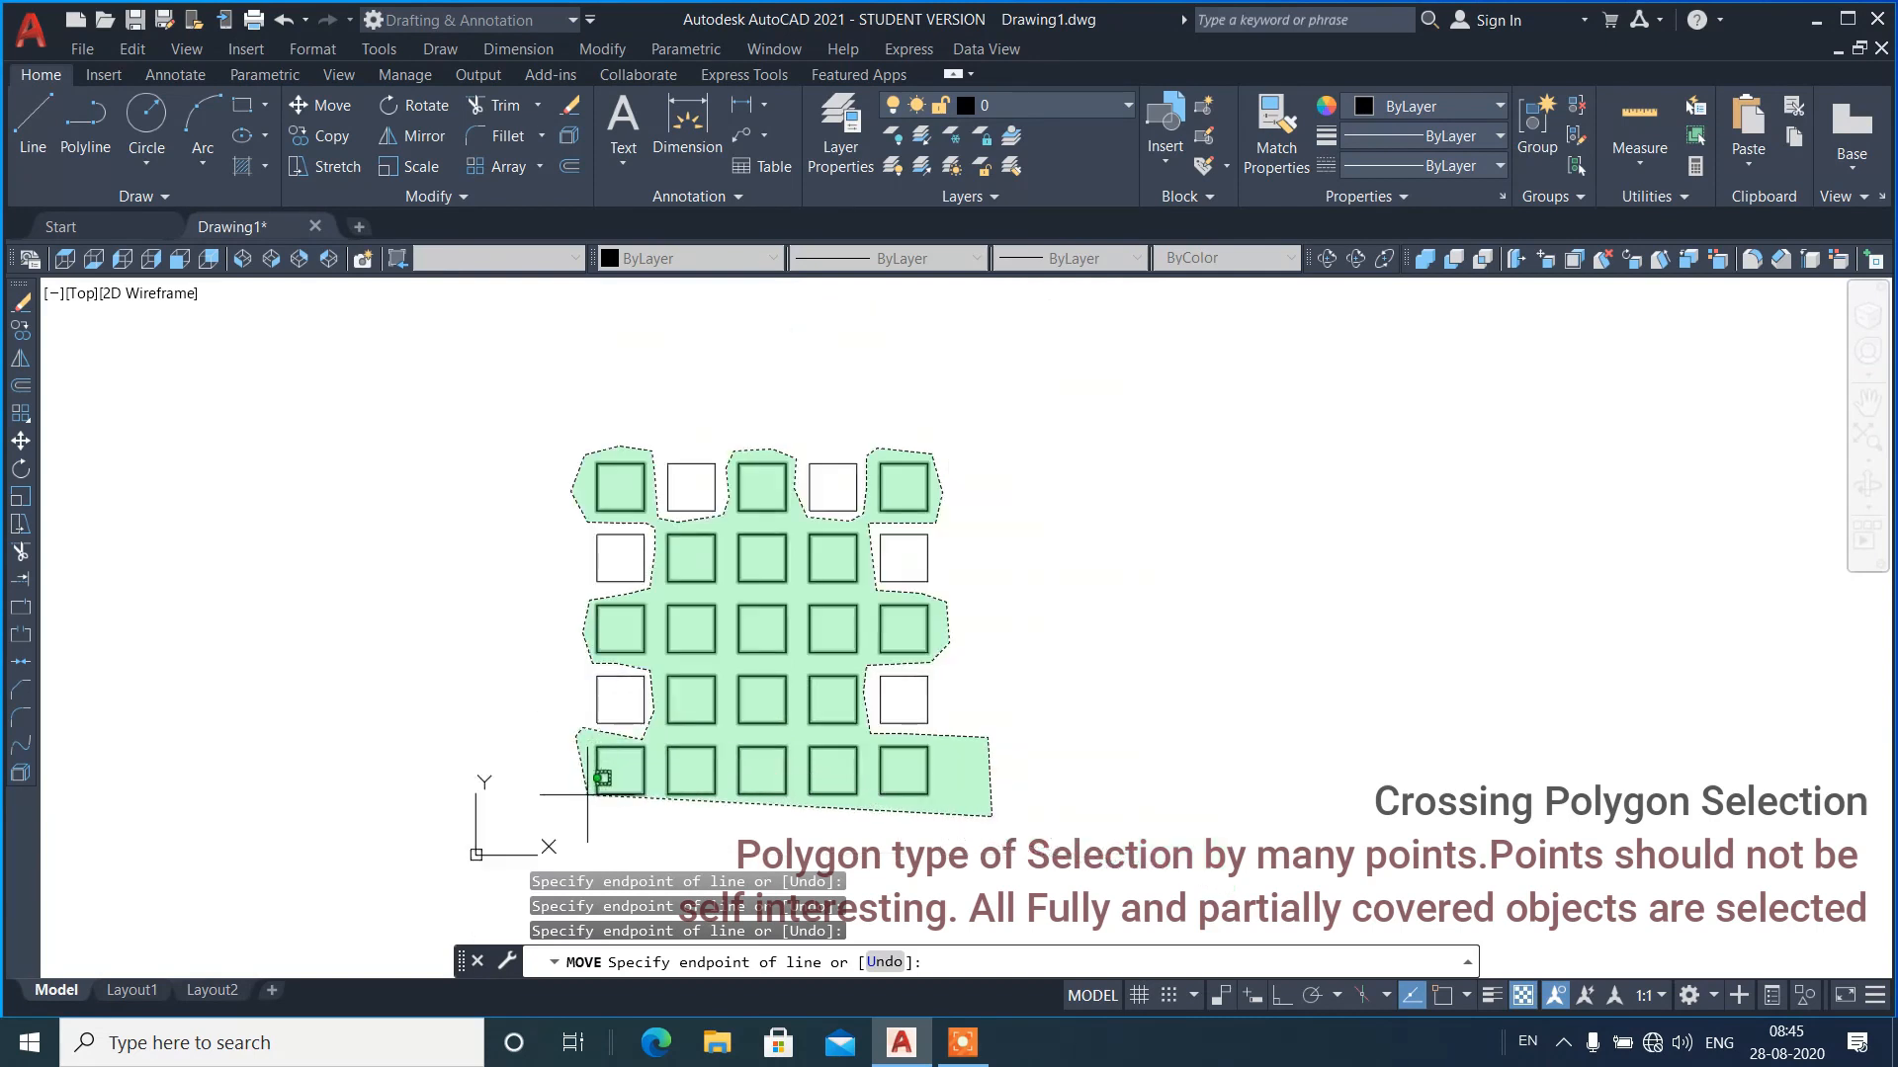
scroll(606, 781, up, 2)
click(692, 820)
click(751, 802)
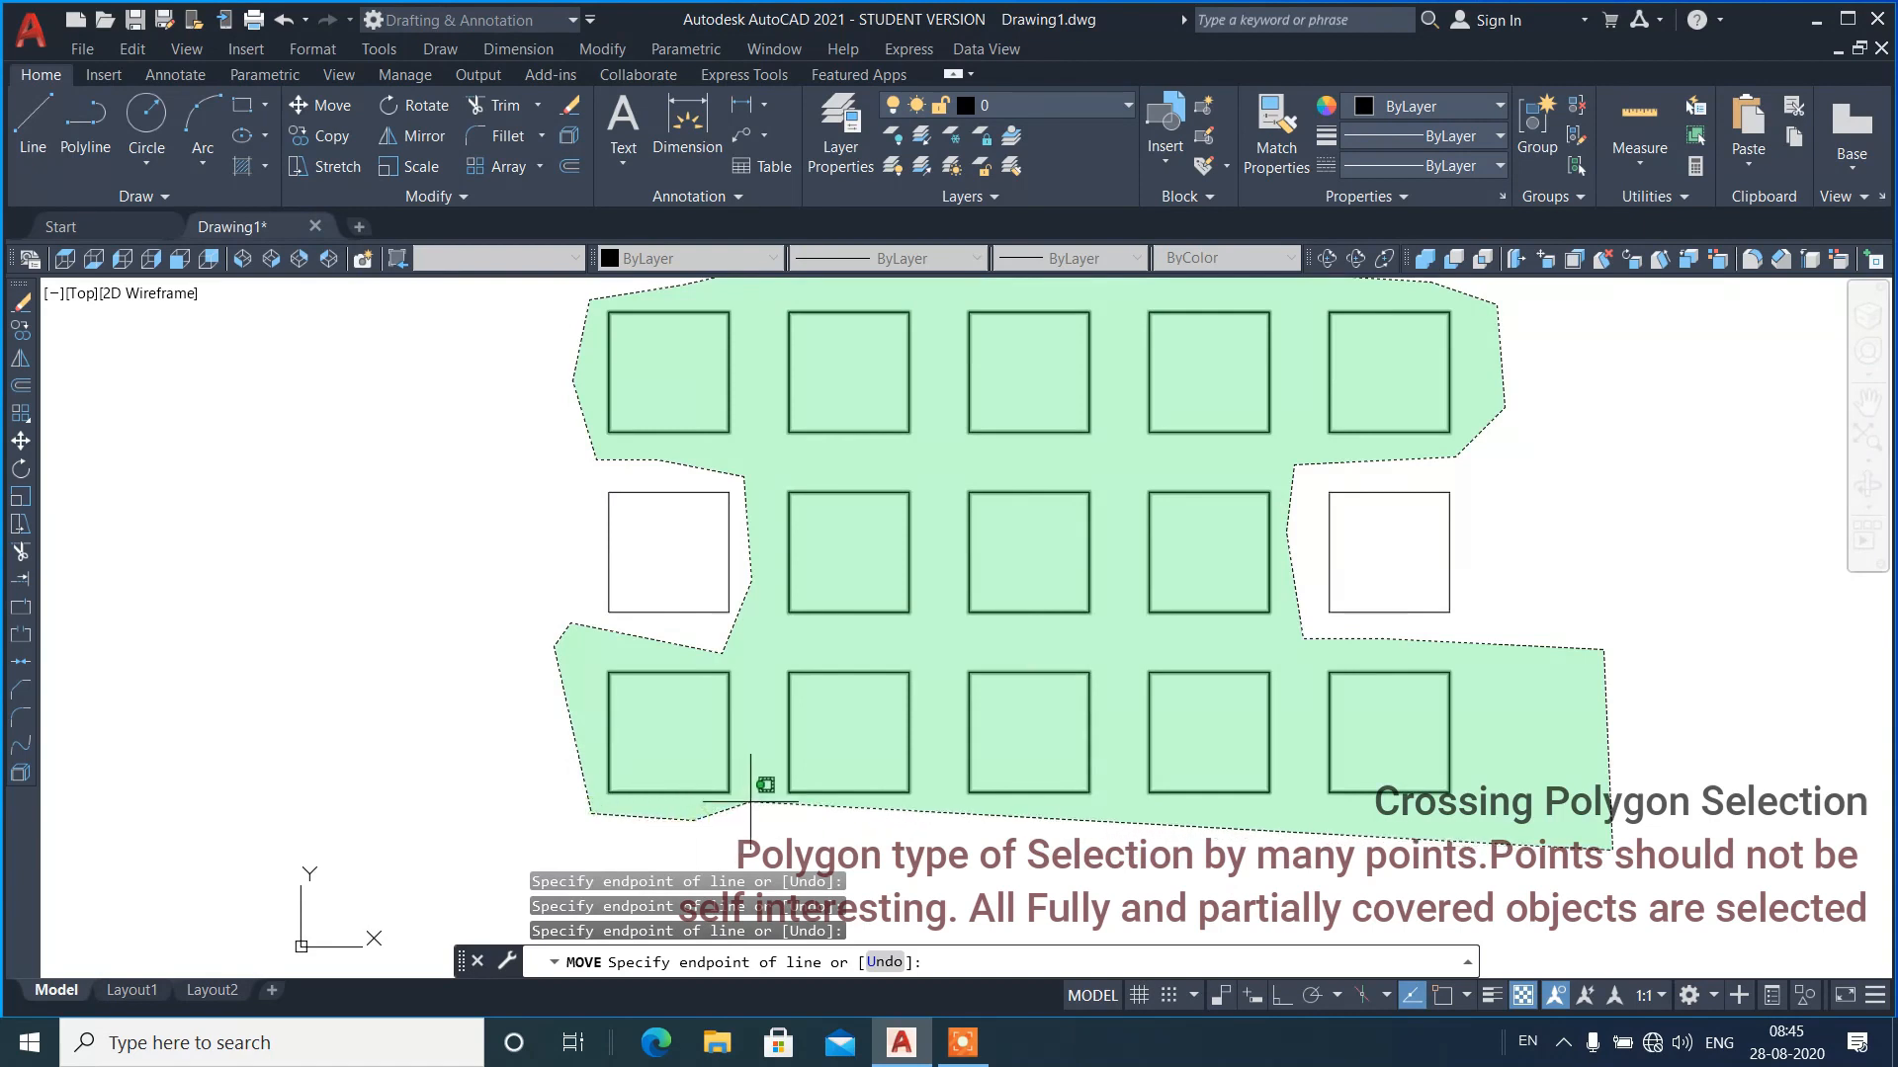
click(758, 710)
click(761, 661)
click(809, 642)
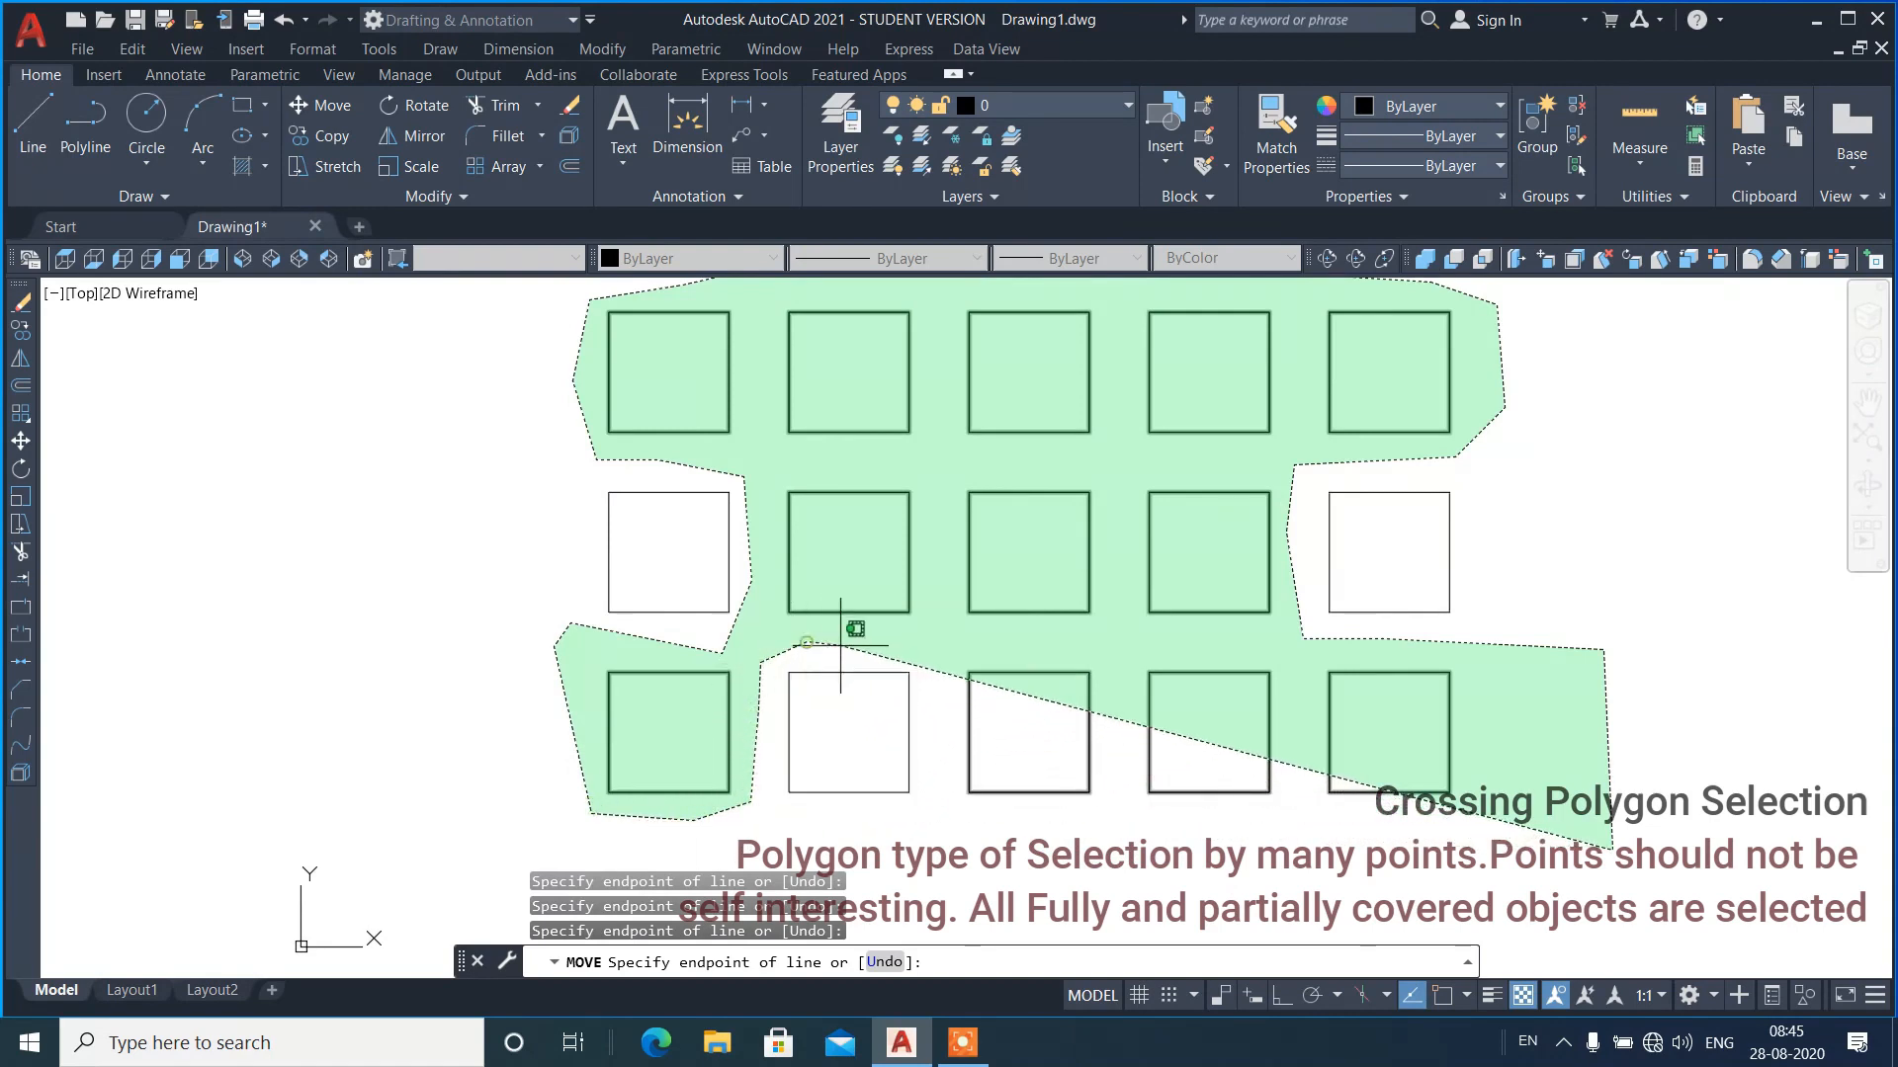
click(919, 653)
click(937, 710)
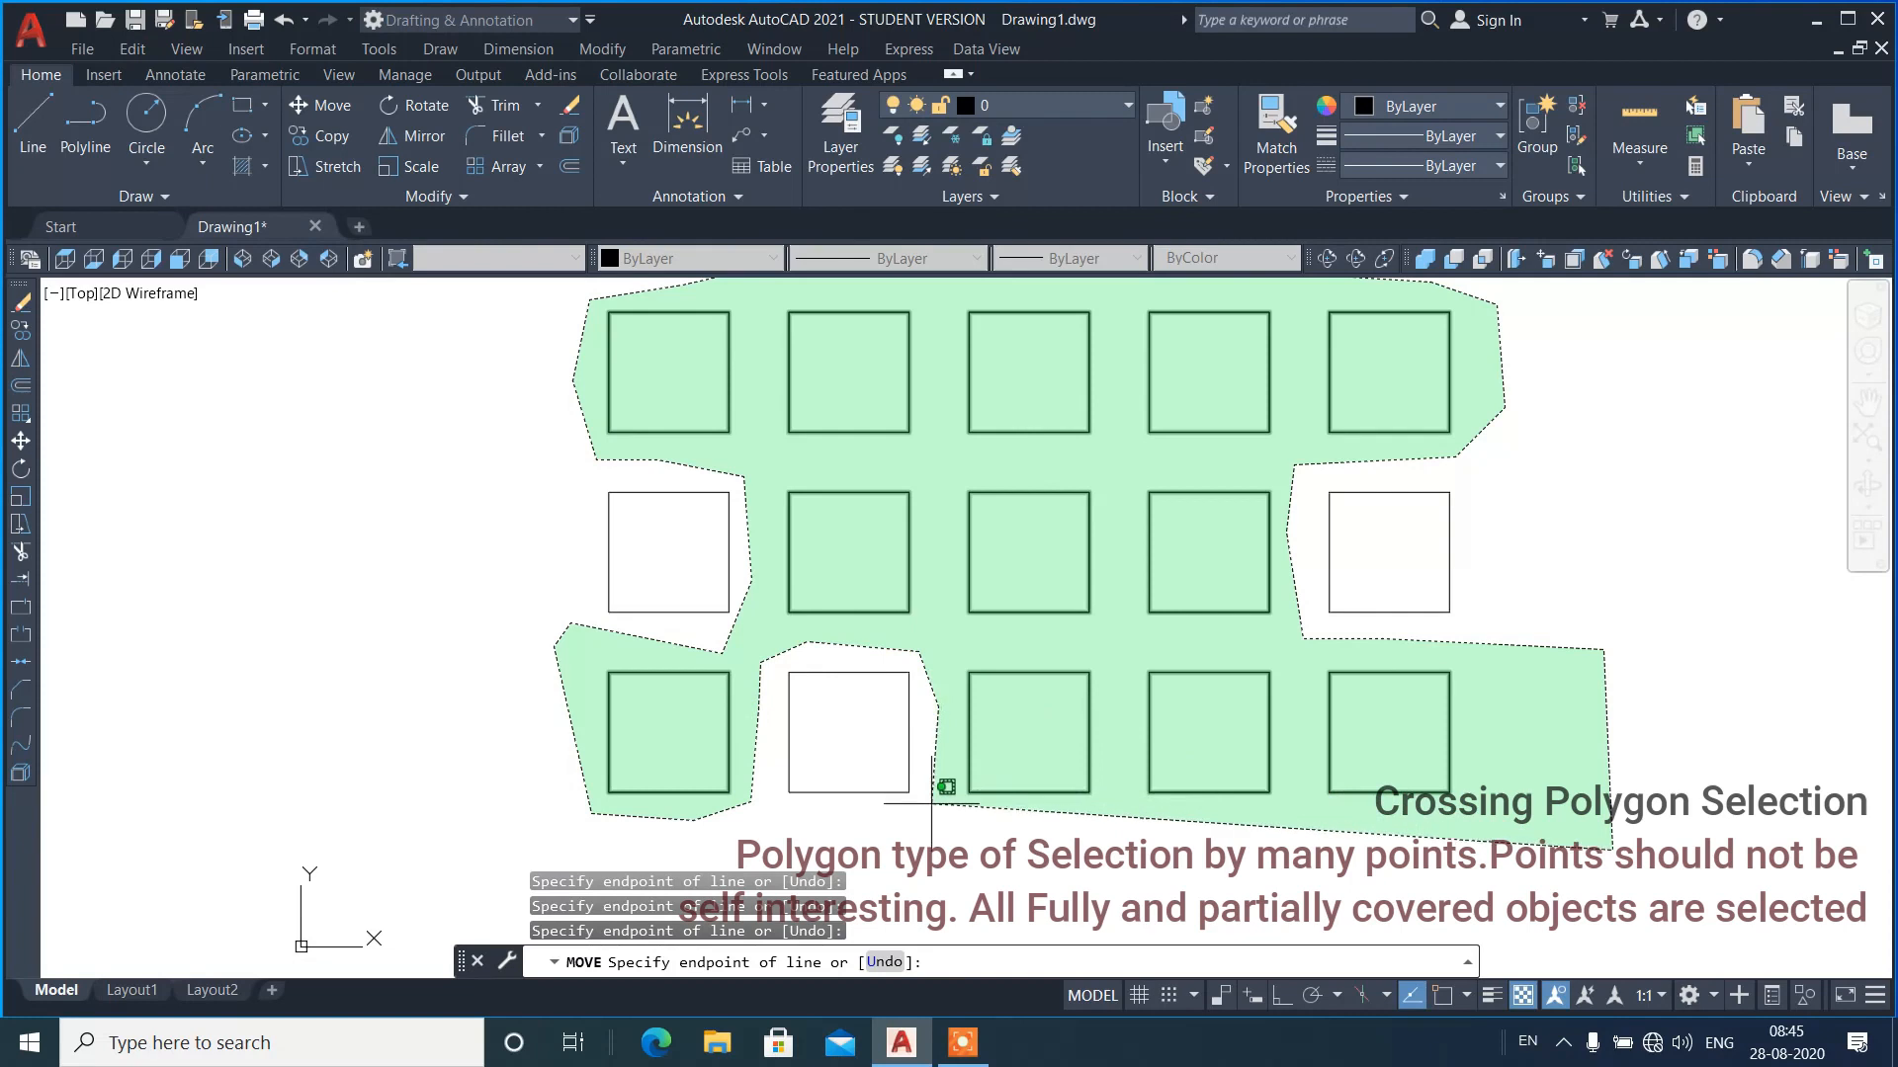
- Extend the crossing polygon around the bottom row's middle square and over its fourth square to leave that one out
click(933, 817)
click(966, 848)
click(1107, 838)
click(1121, 783)
click(1113, 670)
click(1145, 651)
click(1285, 655)
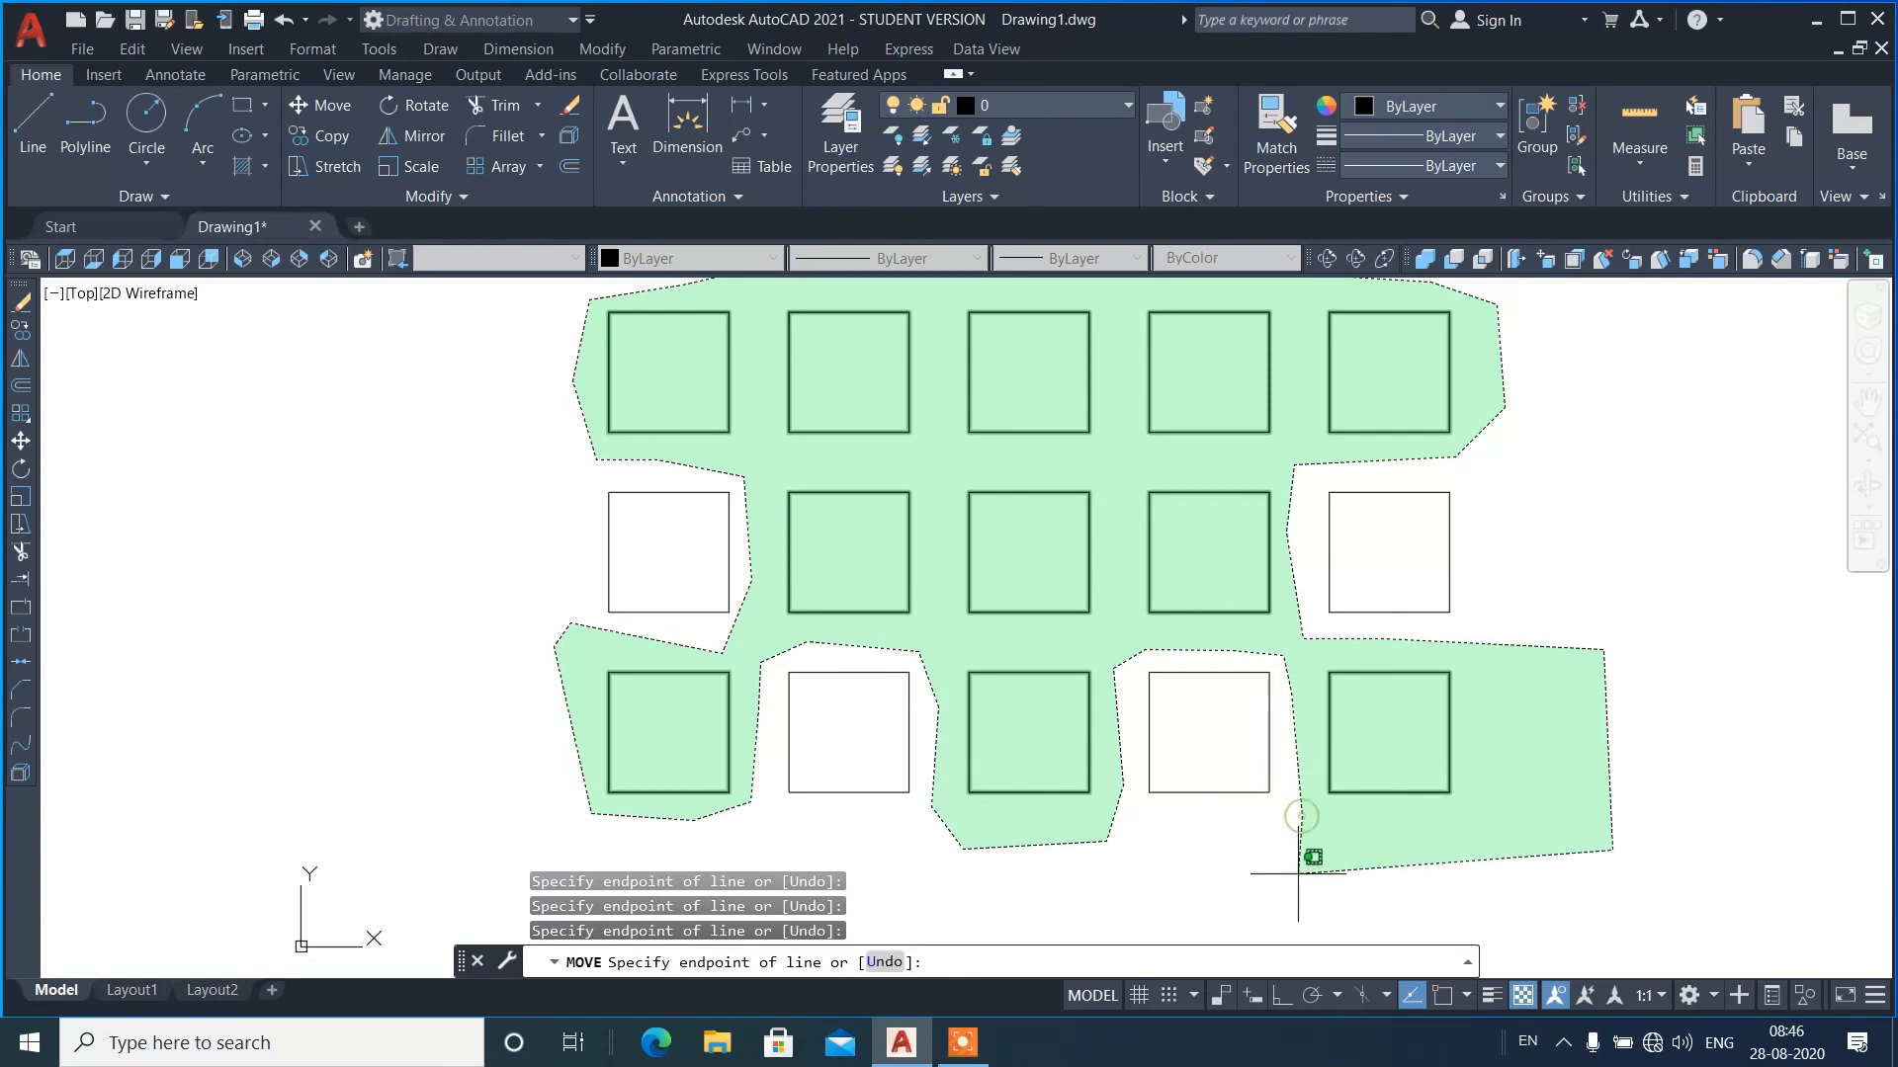
- Close the crossing polygon below the bottom-right corner square without crossing its own segments, and finish the selection
scroll(1298, 872, down, 2)
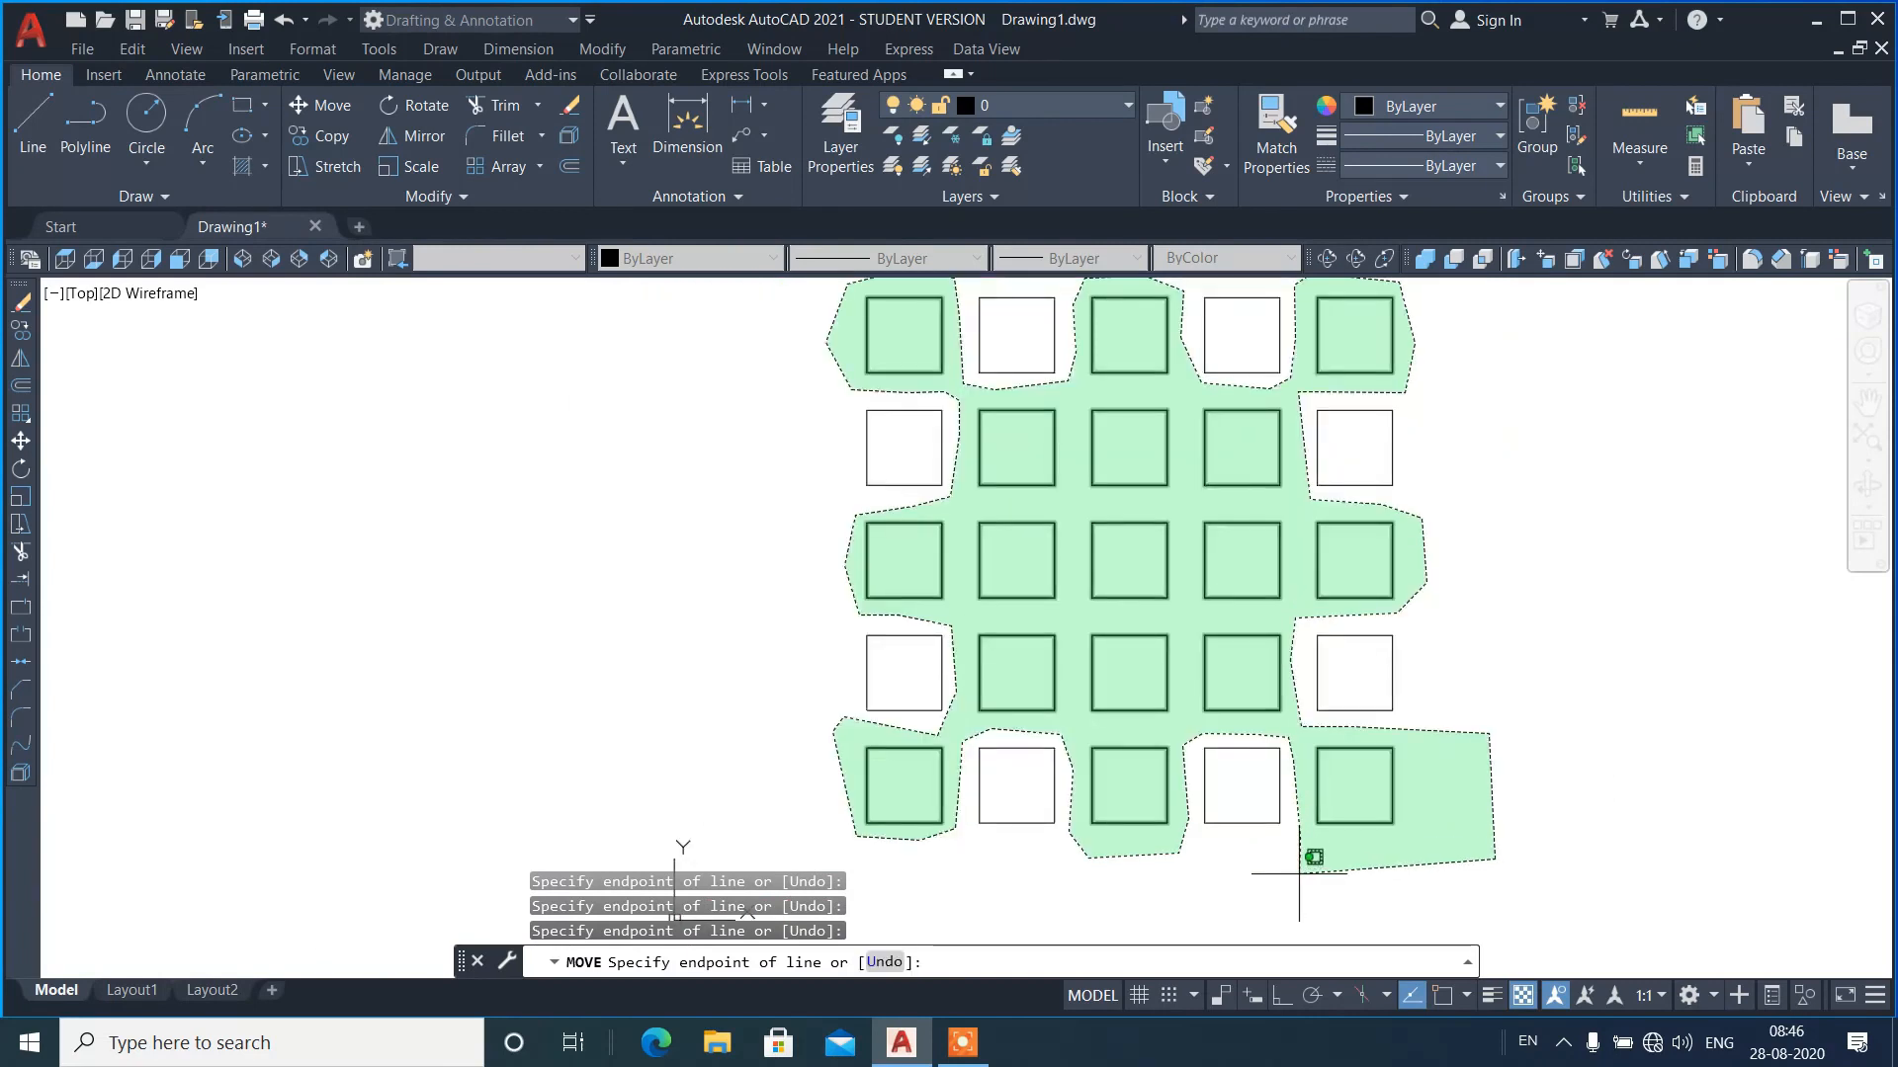
scroll(1298, 872, down, 2)
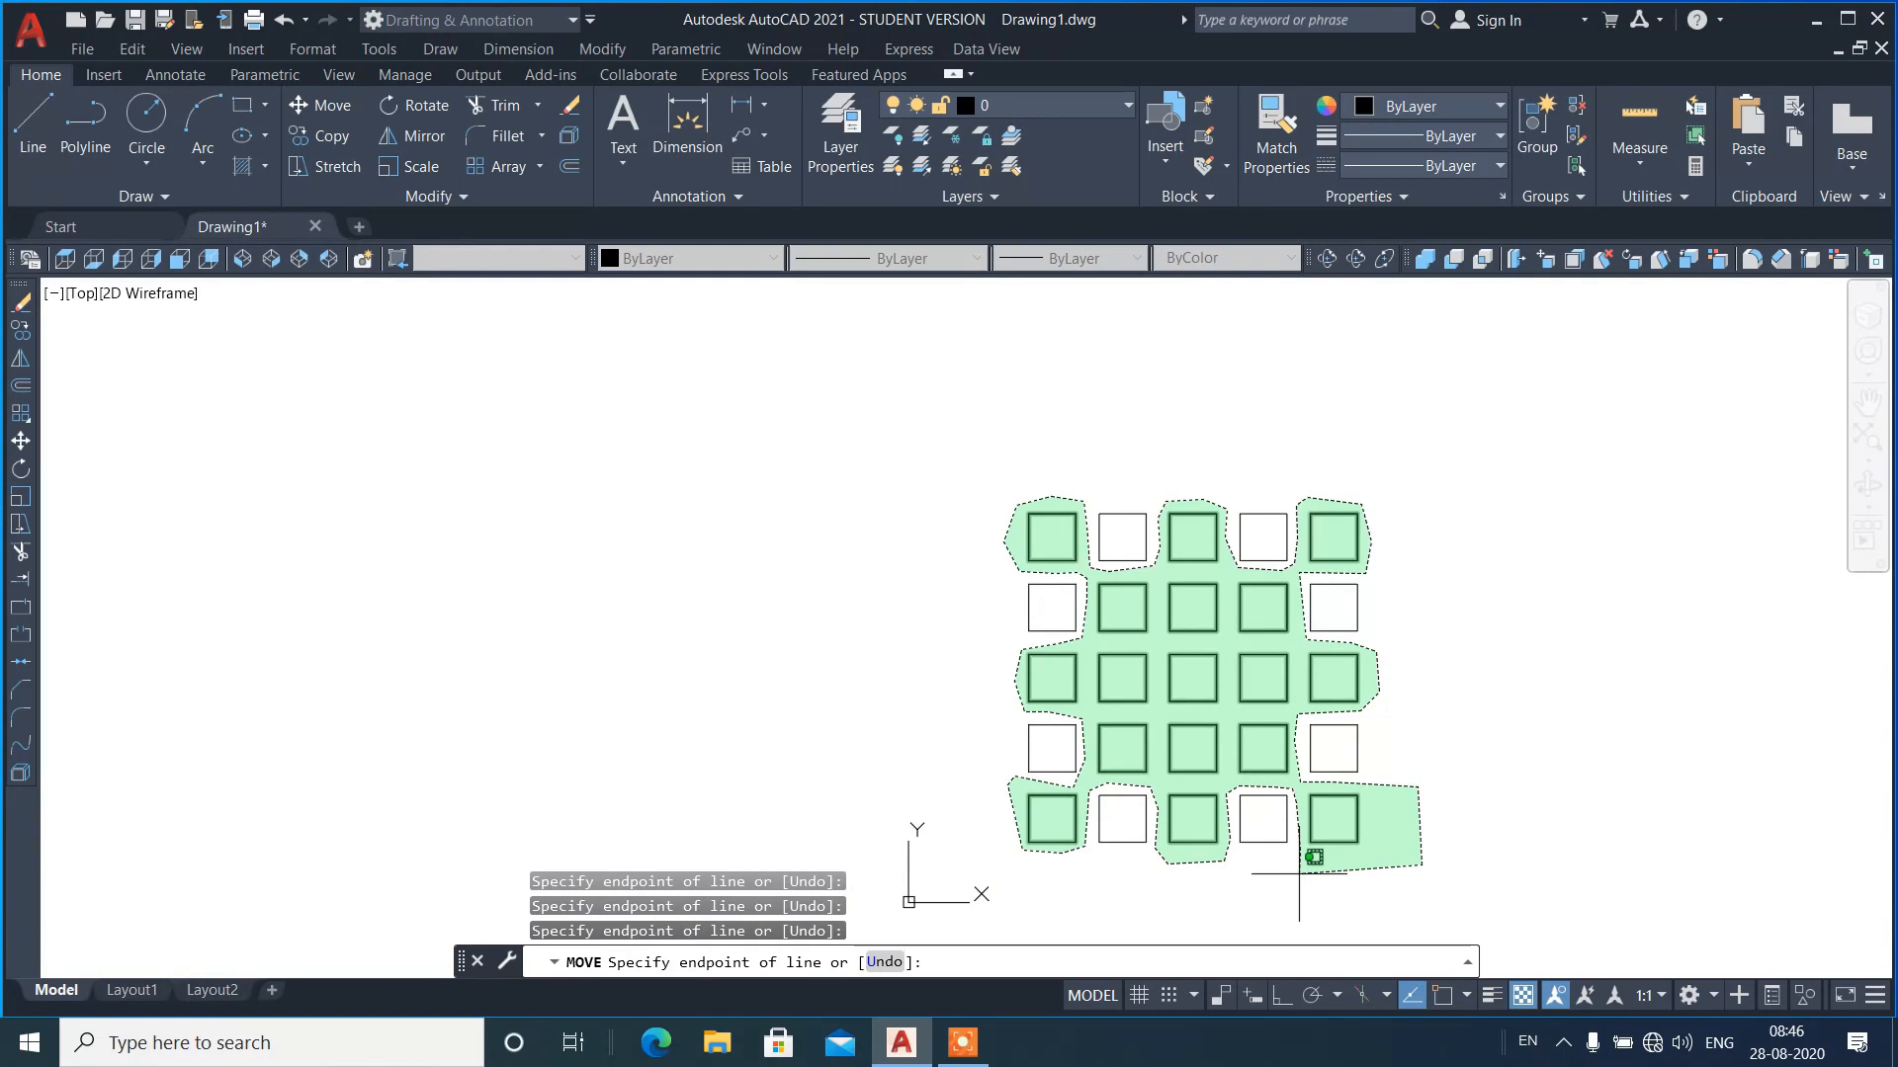
click(1298, 906)
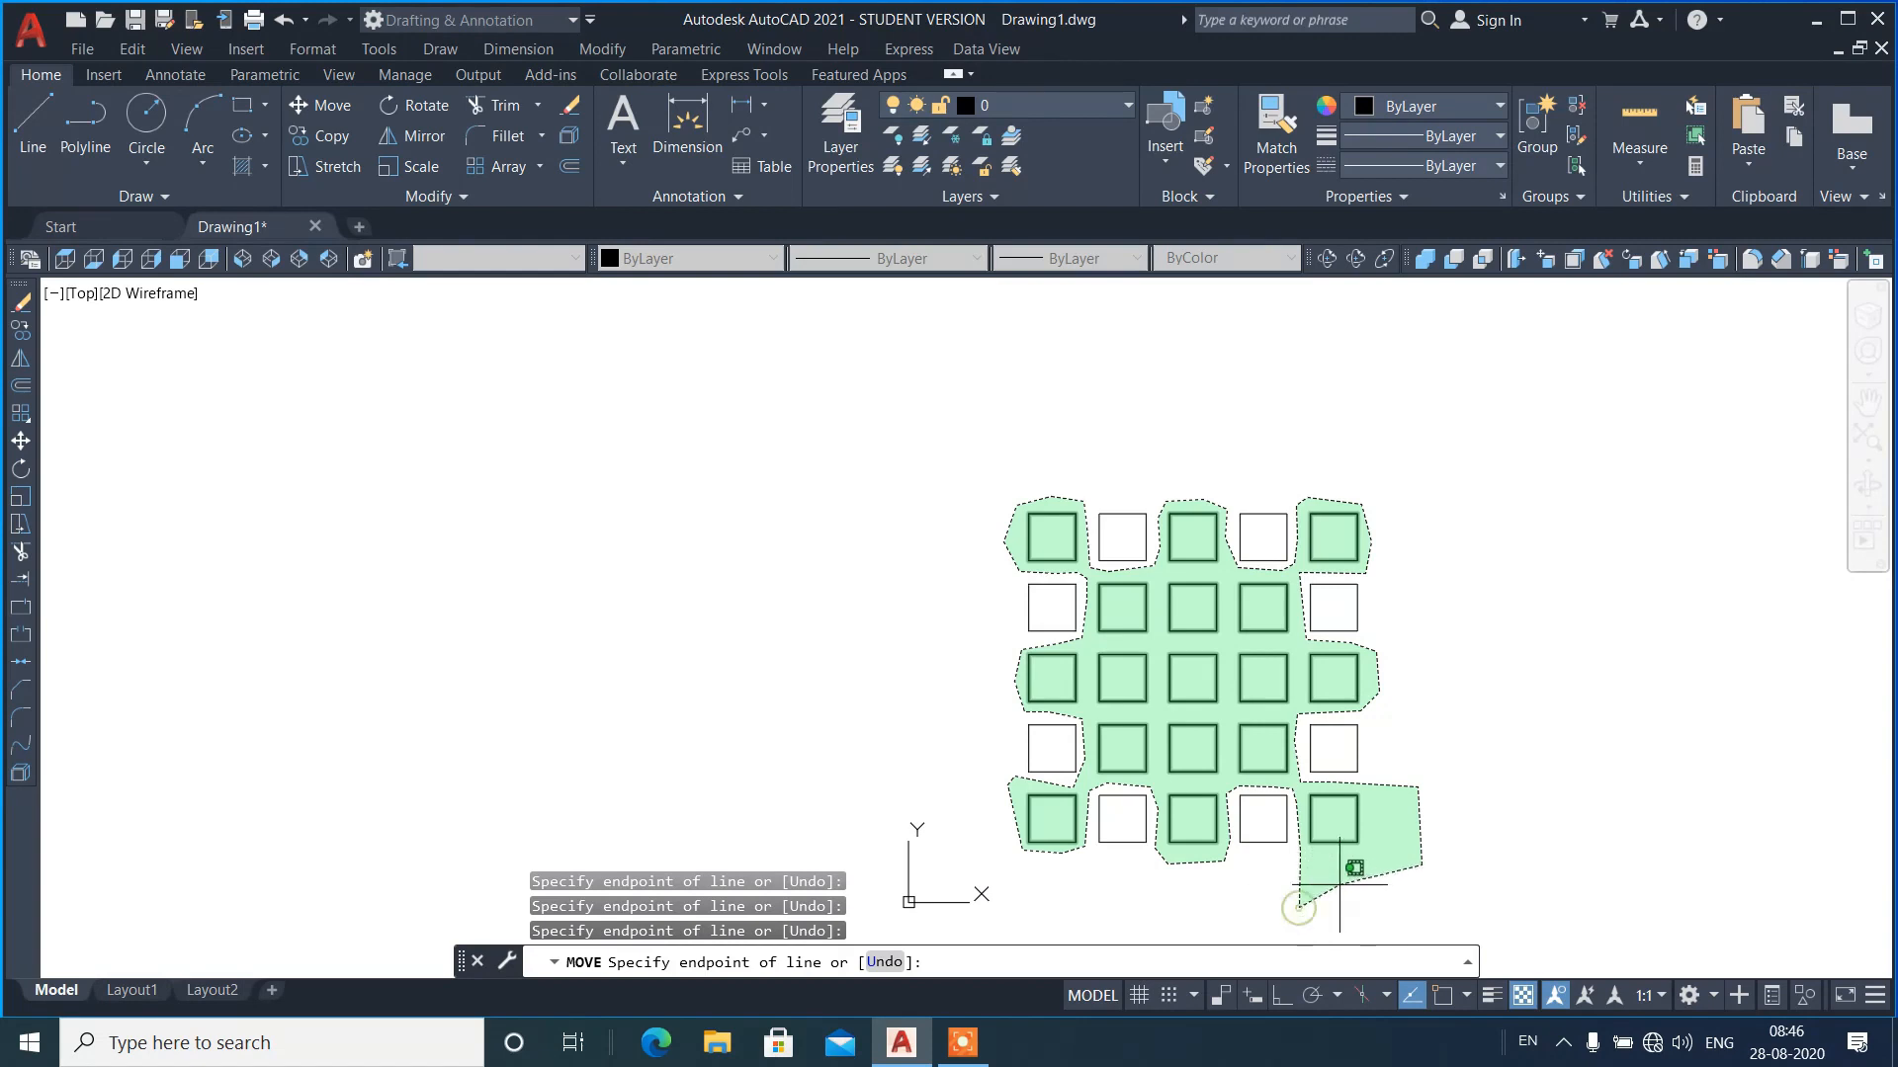
click(1395, 731)
click(1389, 724)
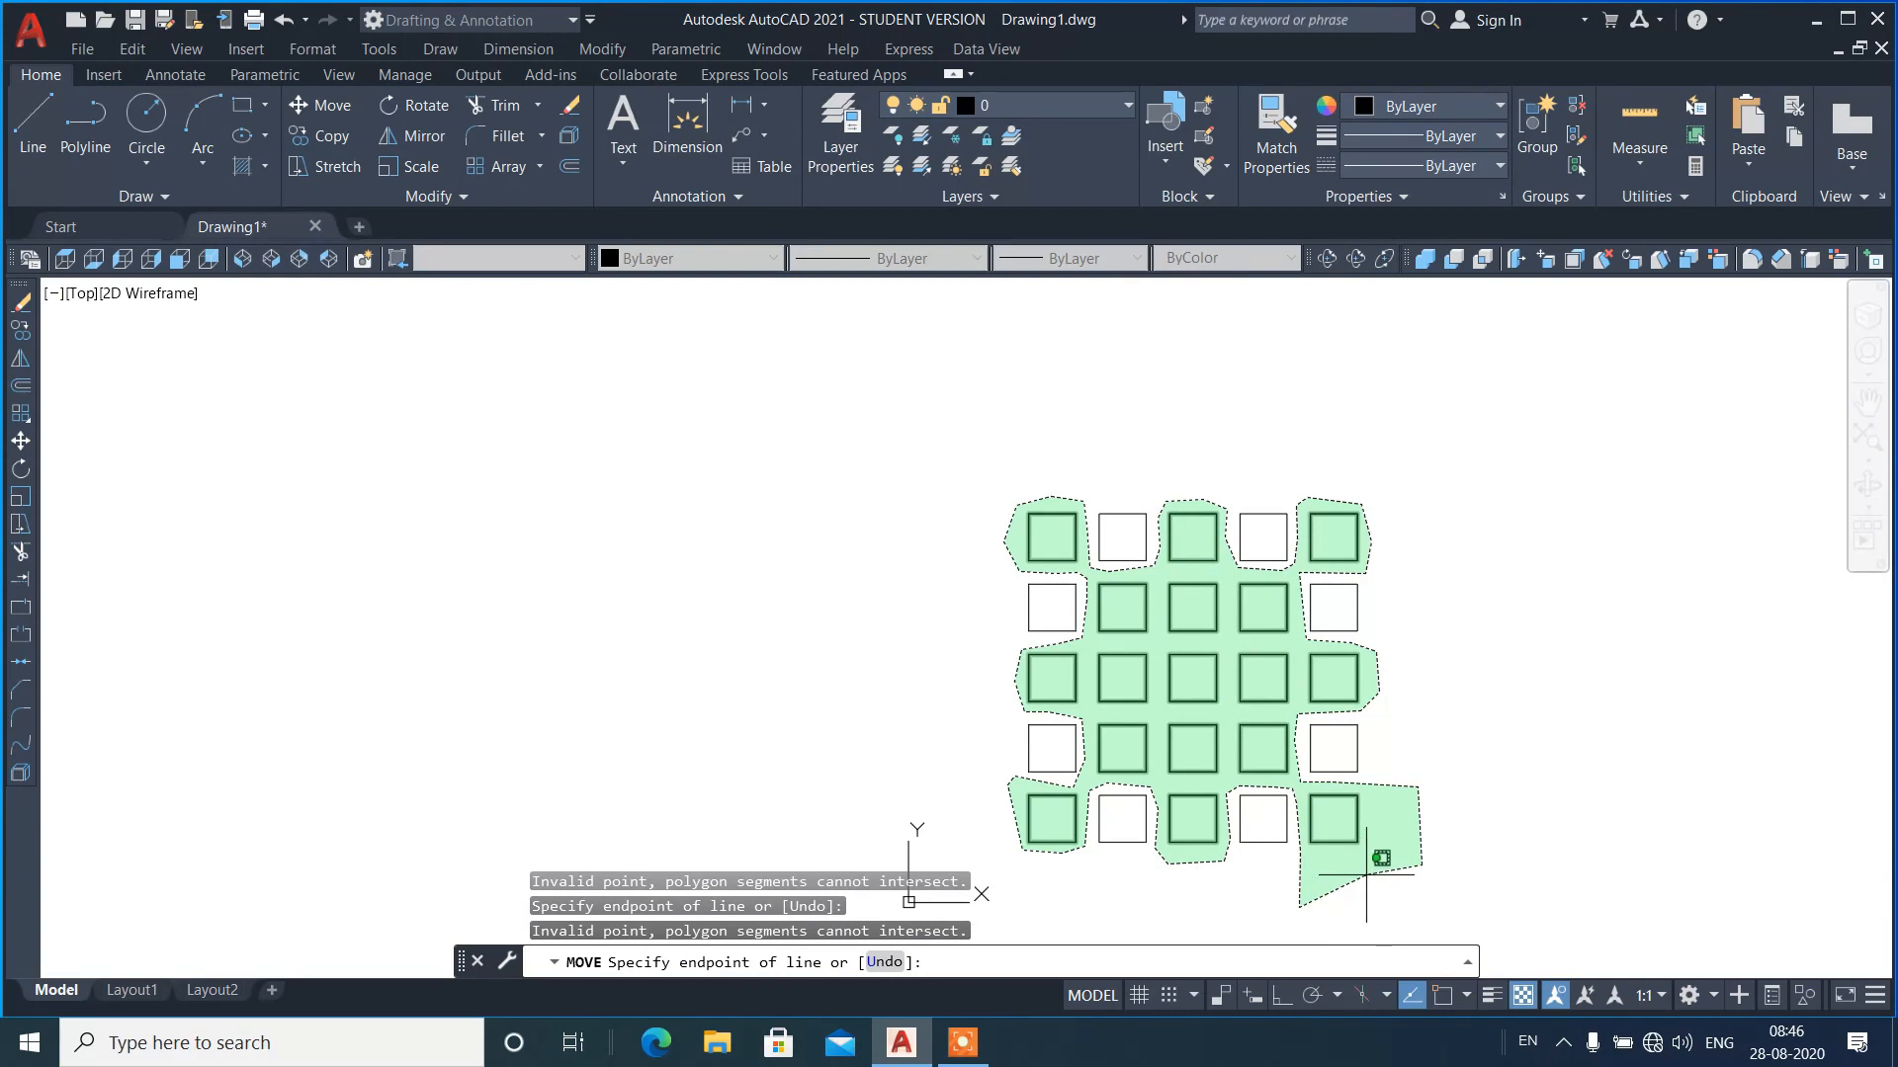
click(1367, 875)
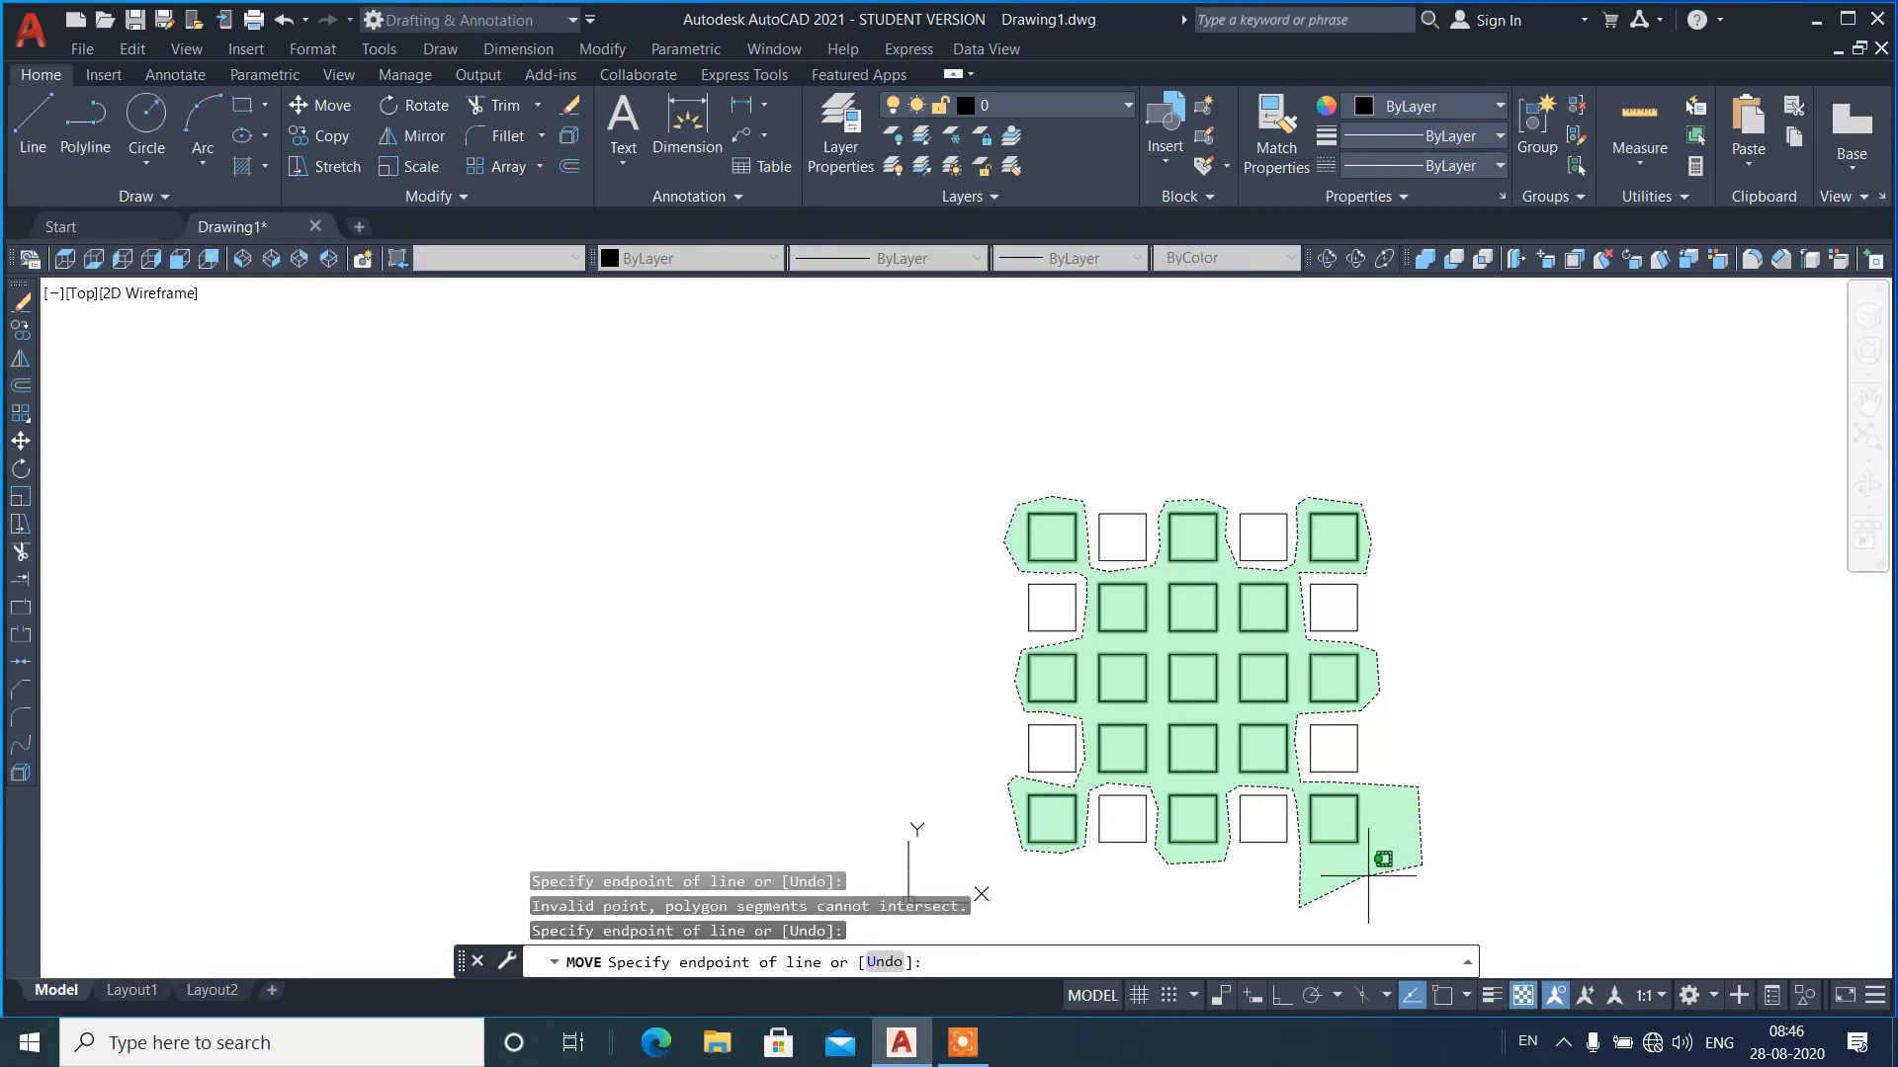
key(Return)
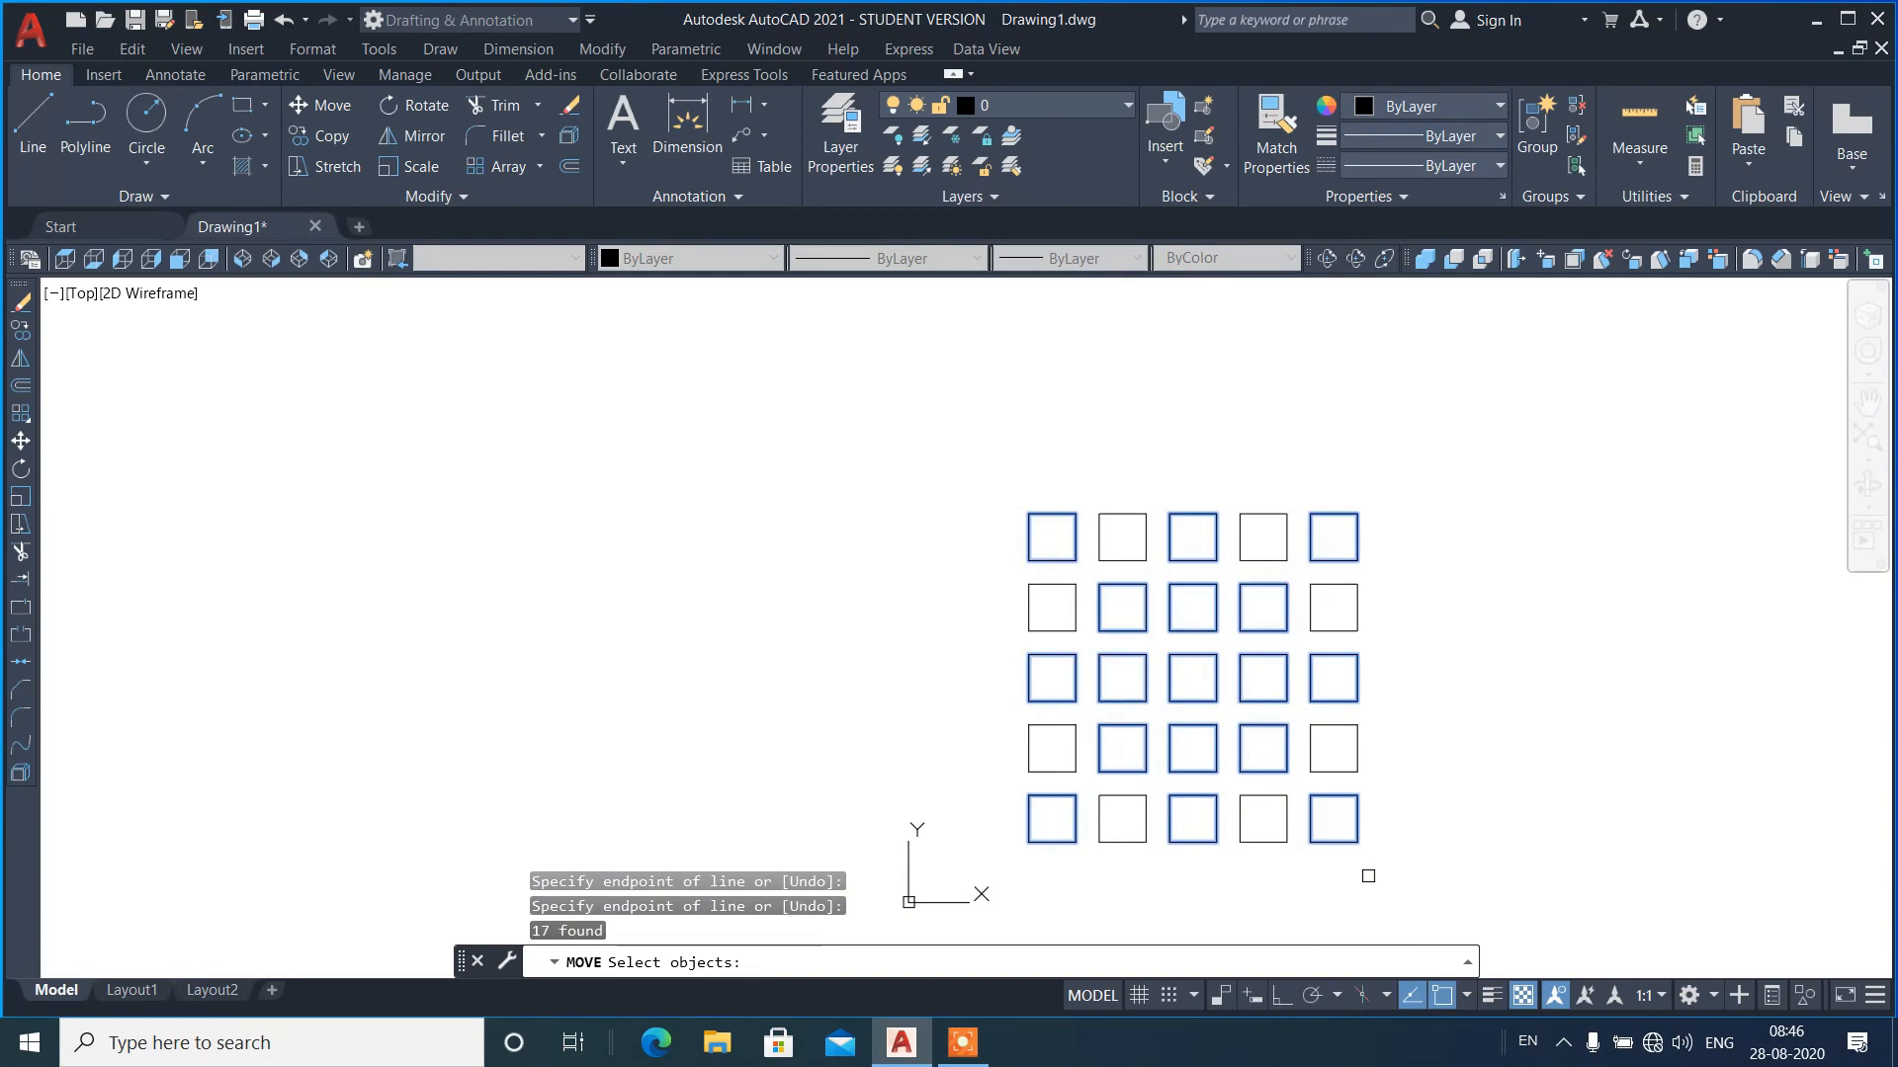
key(Return)
- Move the selected squares to the left of the remaining grid squares, and undo the move
click(1493, 448)
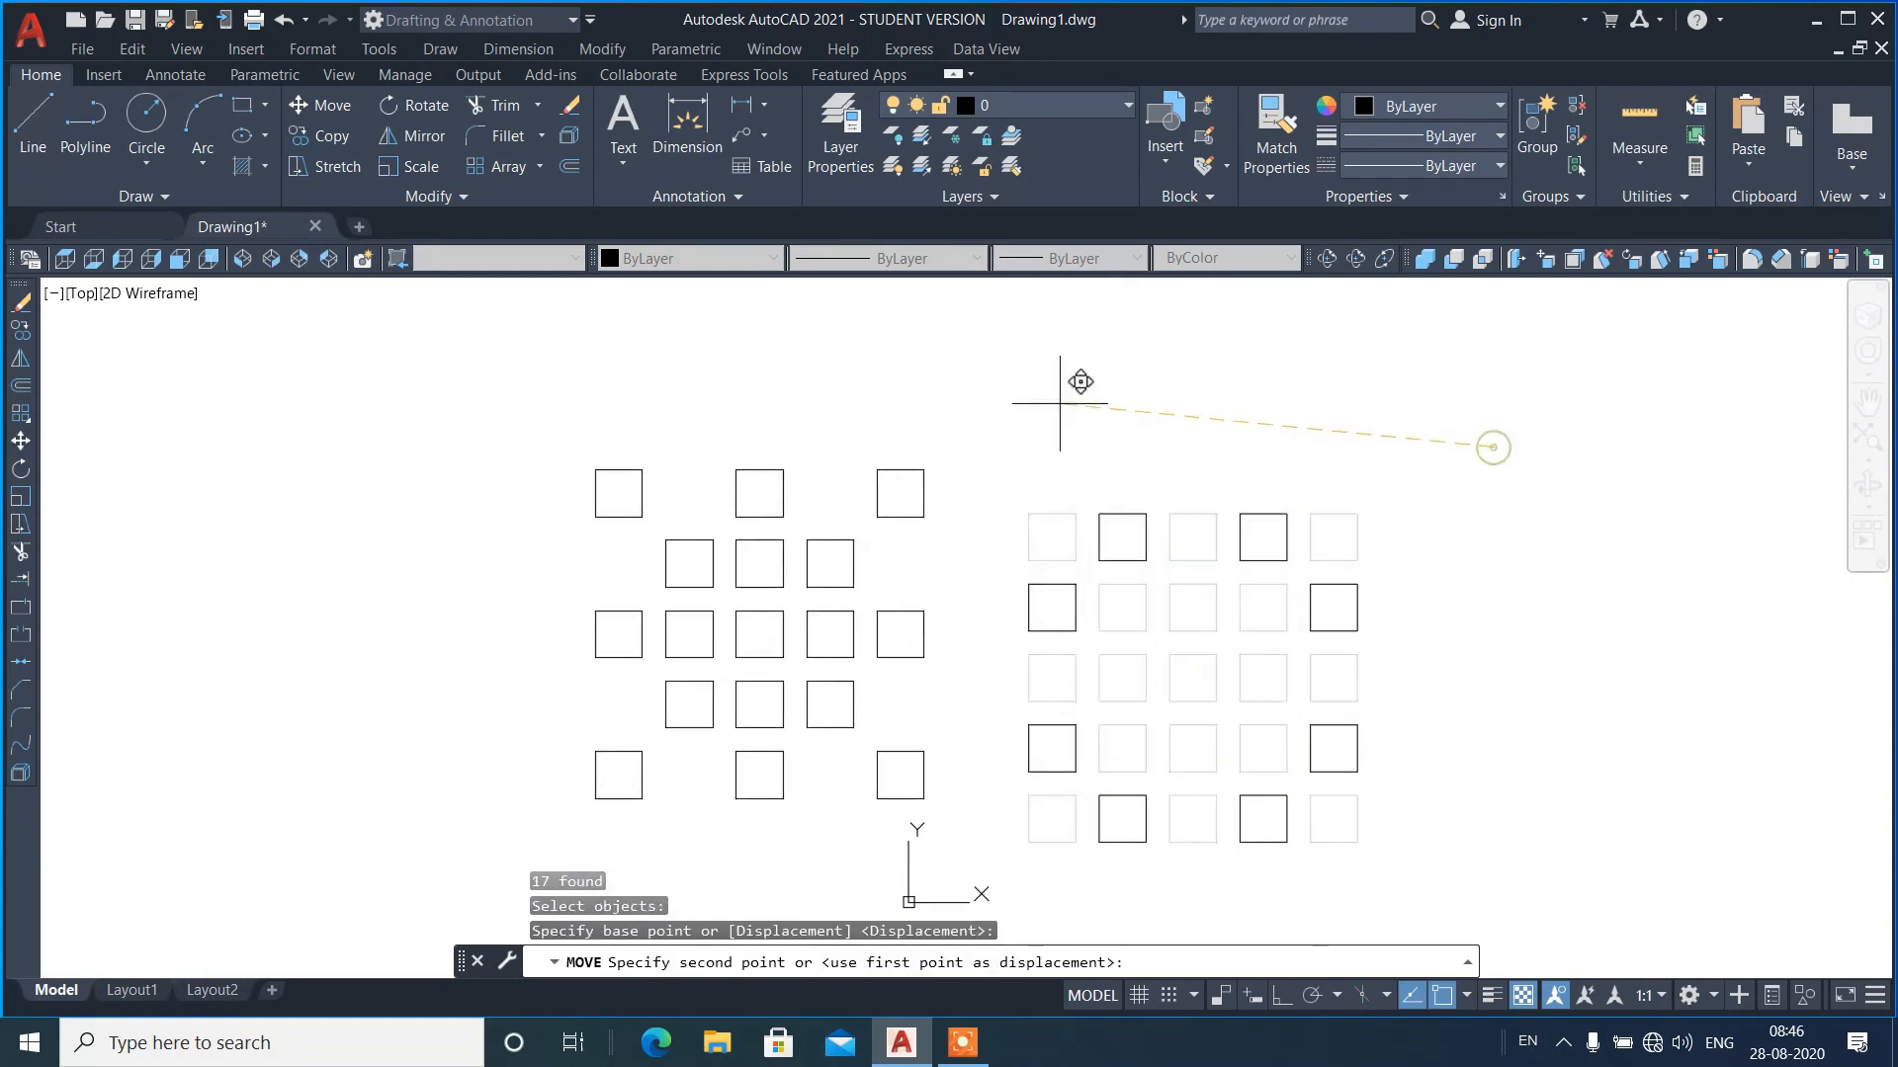
click(813, 399)
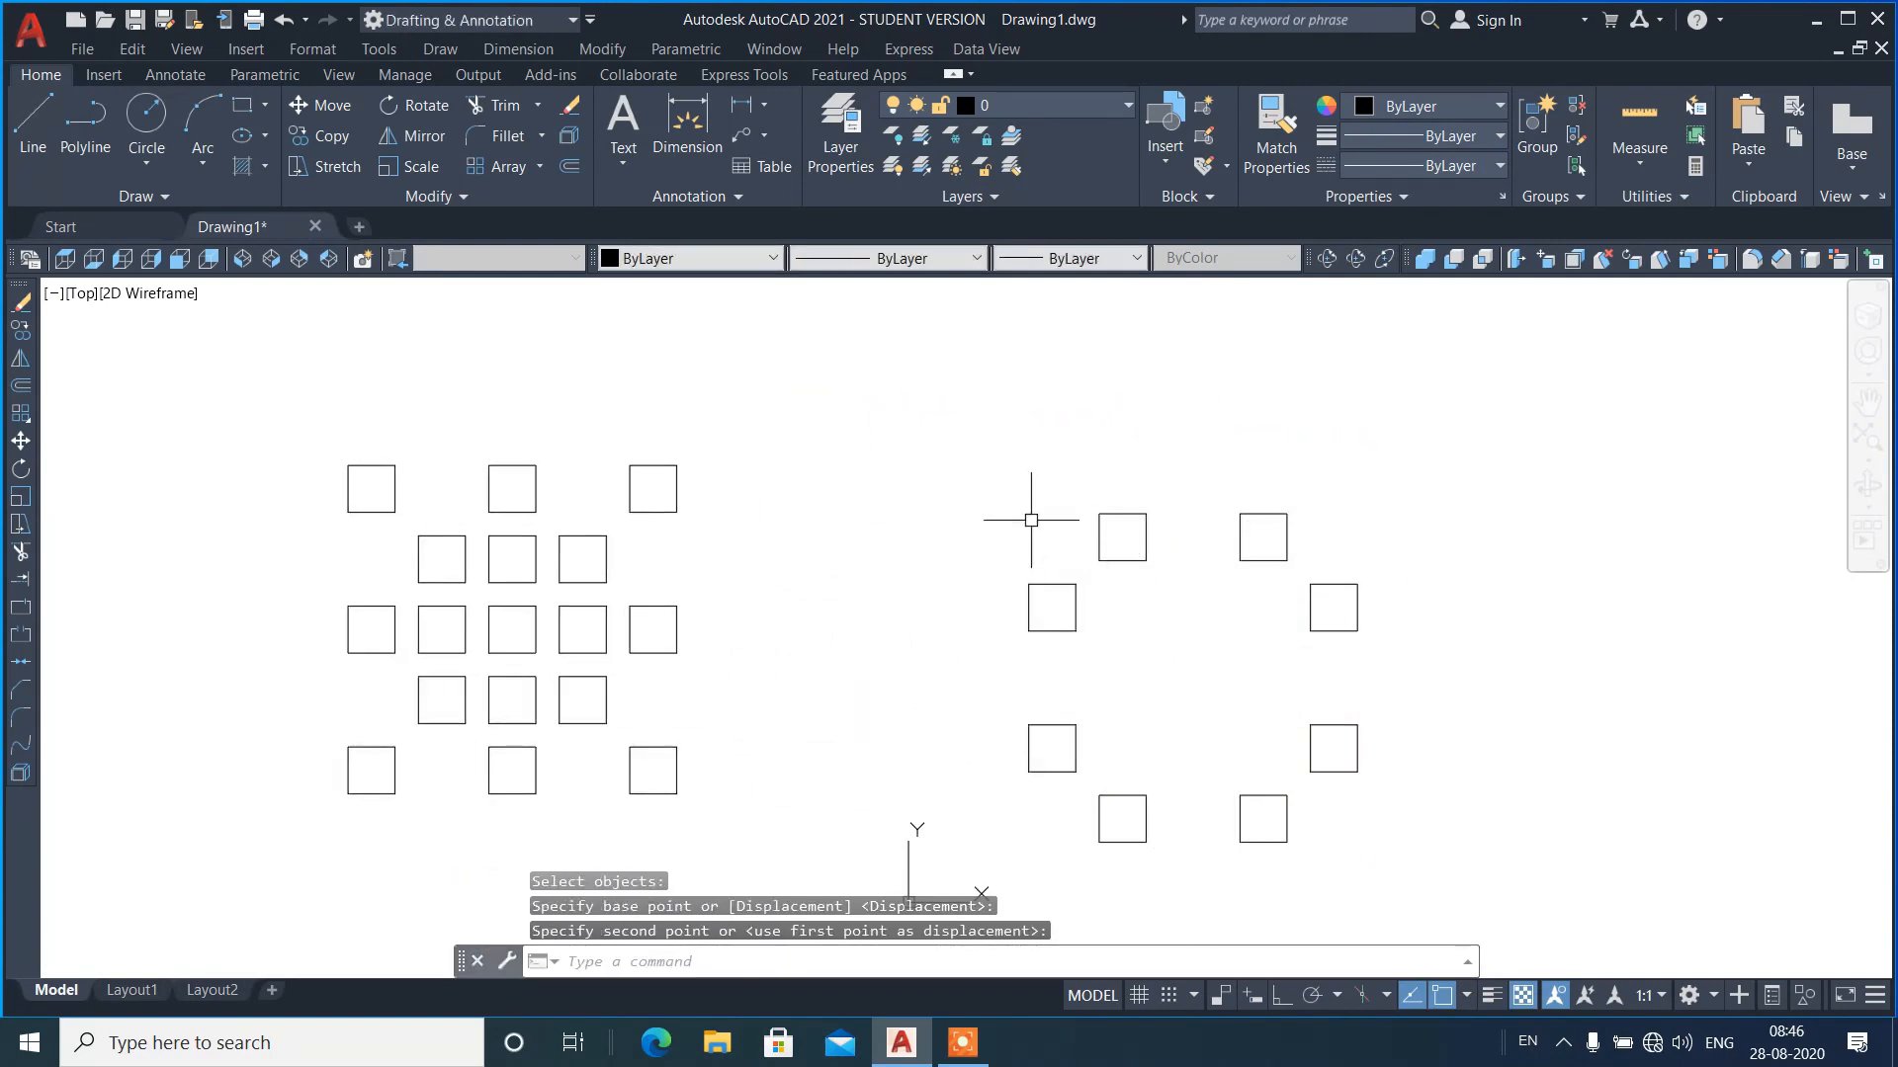
key(ctrl+z)
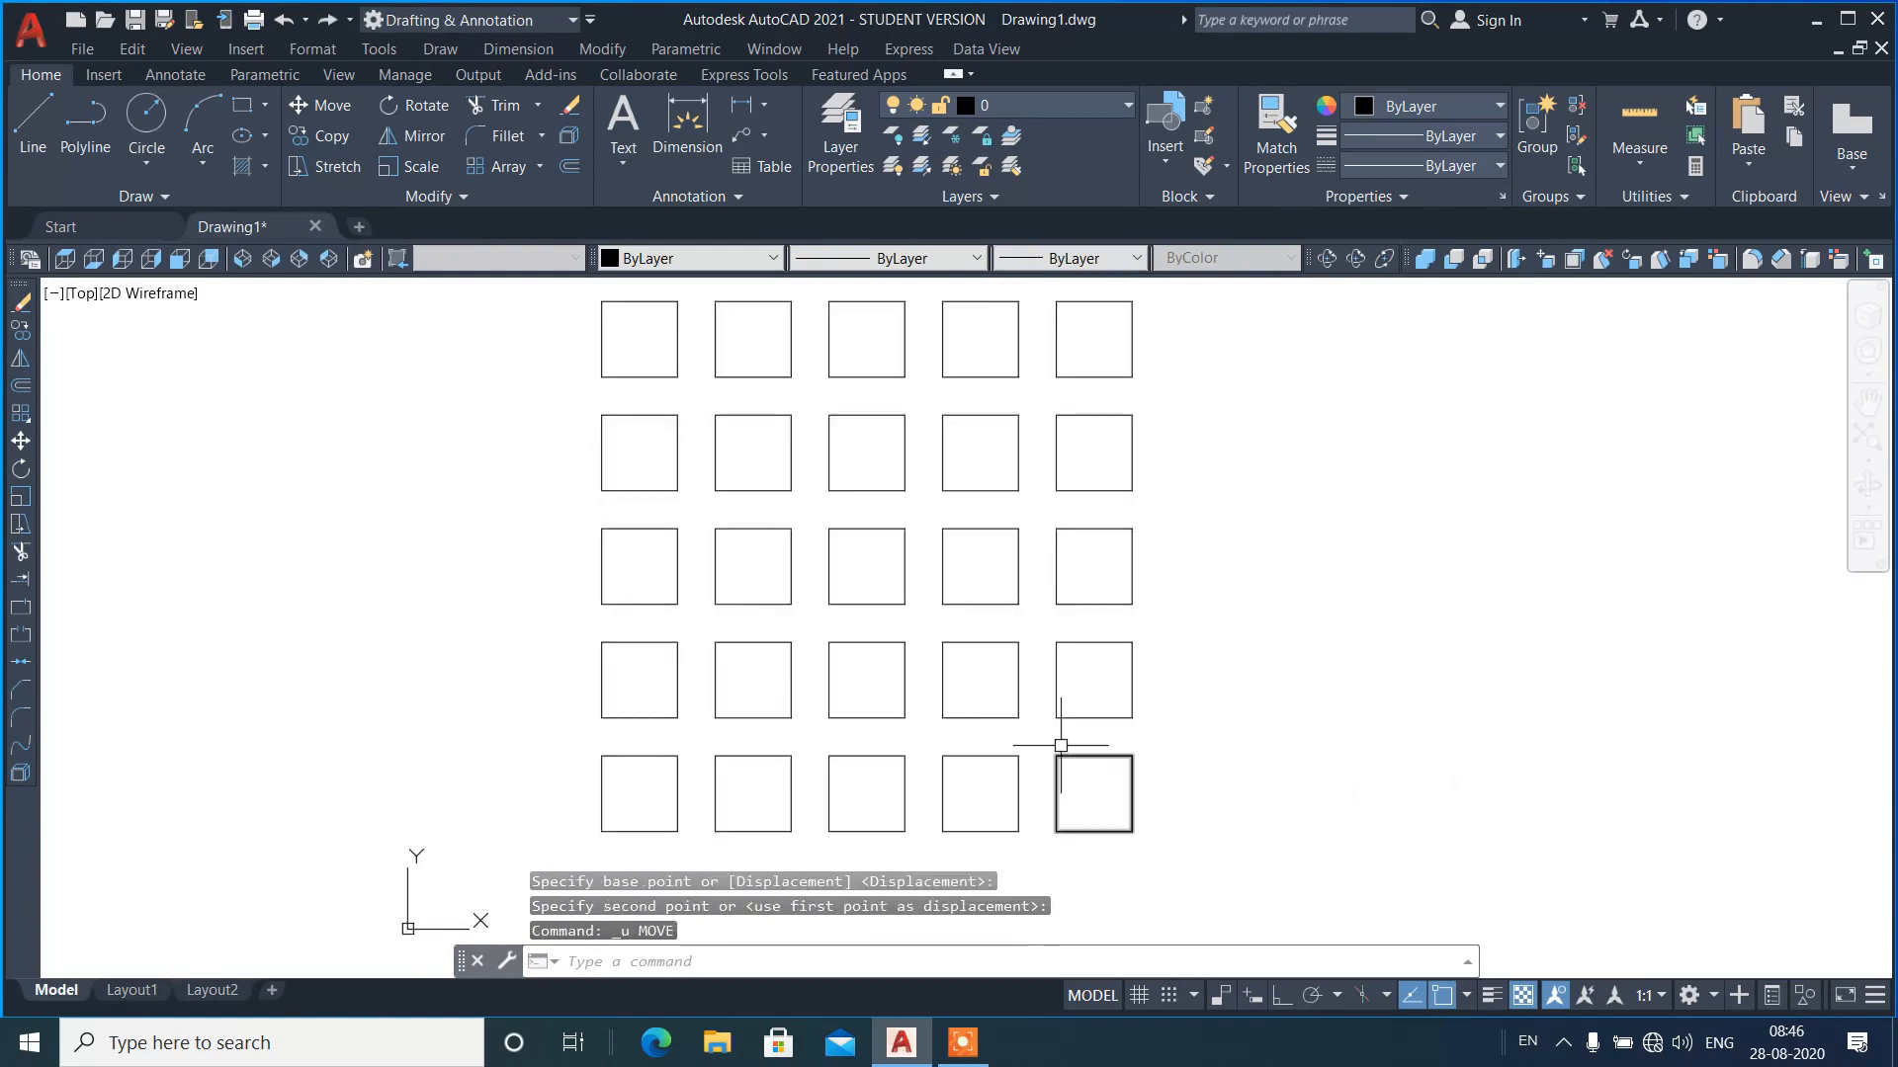
- Start Move with a window polygon (WP) selection, running from above the top-left corner square down to the second row's middle square
scroll(1018, 721, down, 4)
scroll(891, 714, up, 2)
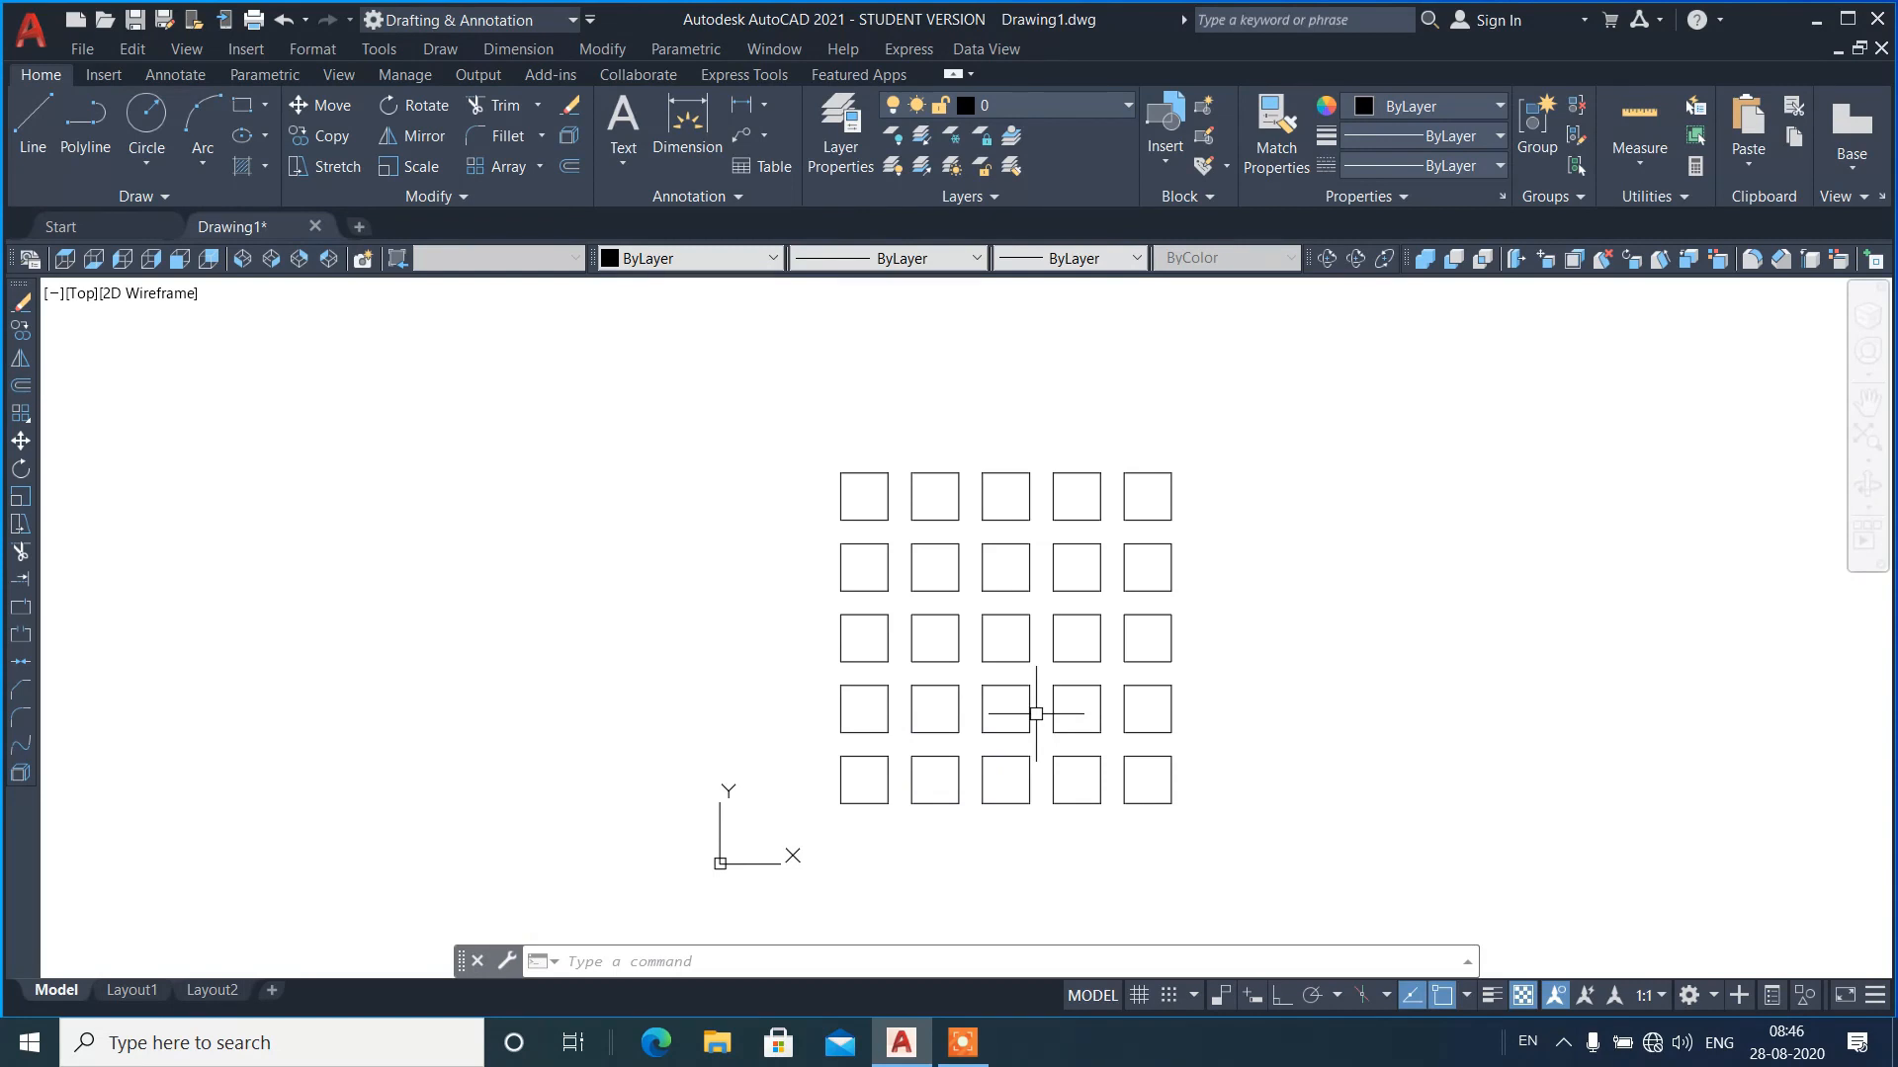
text(m)
key(Return)
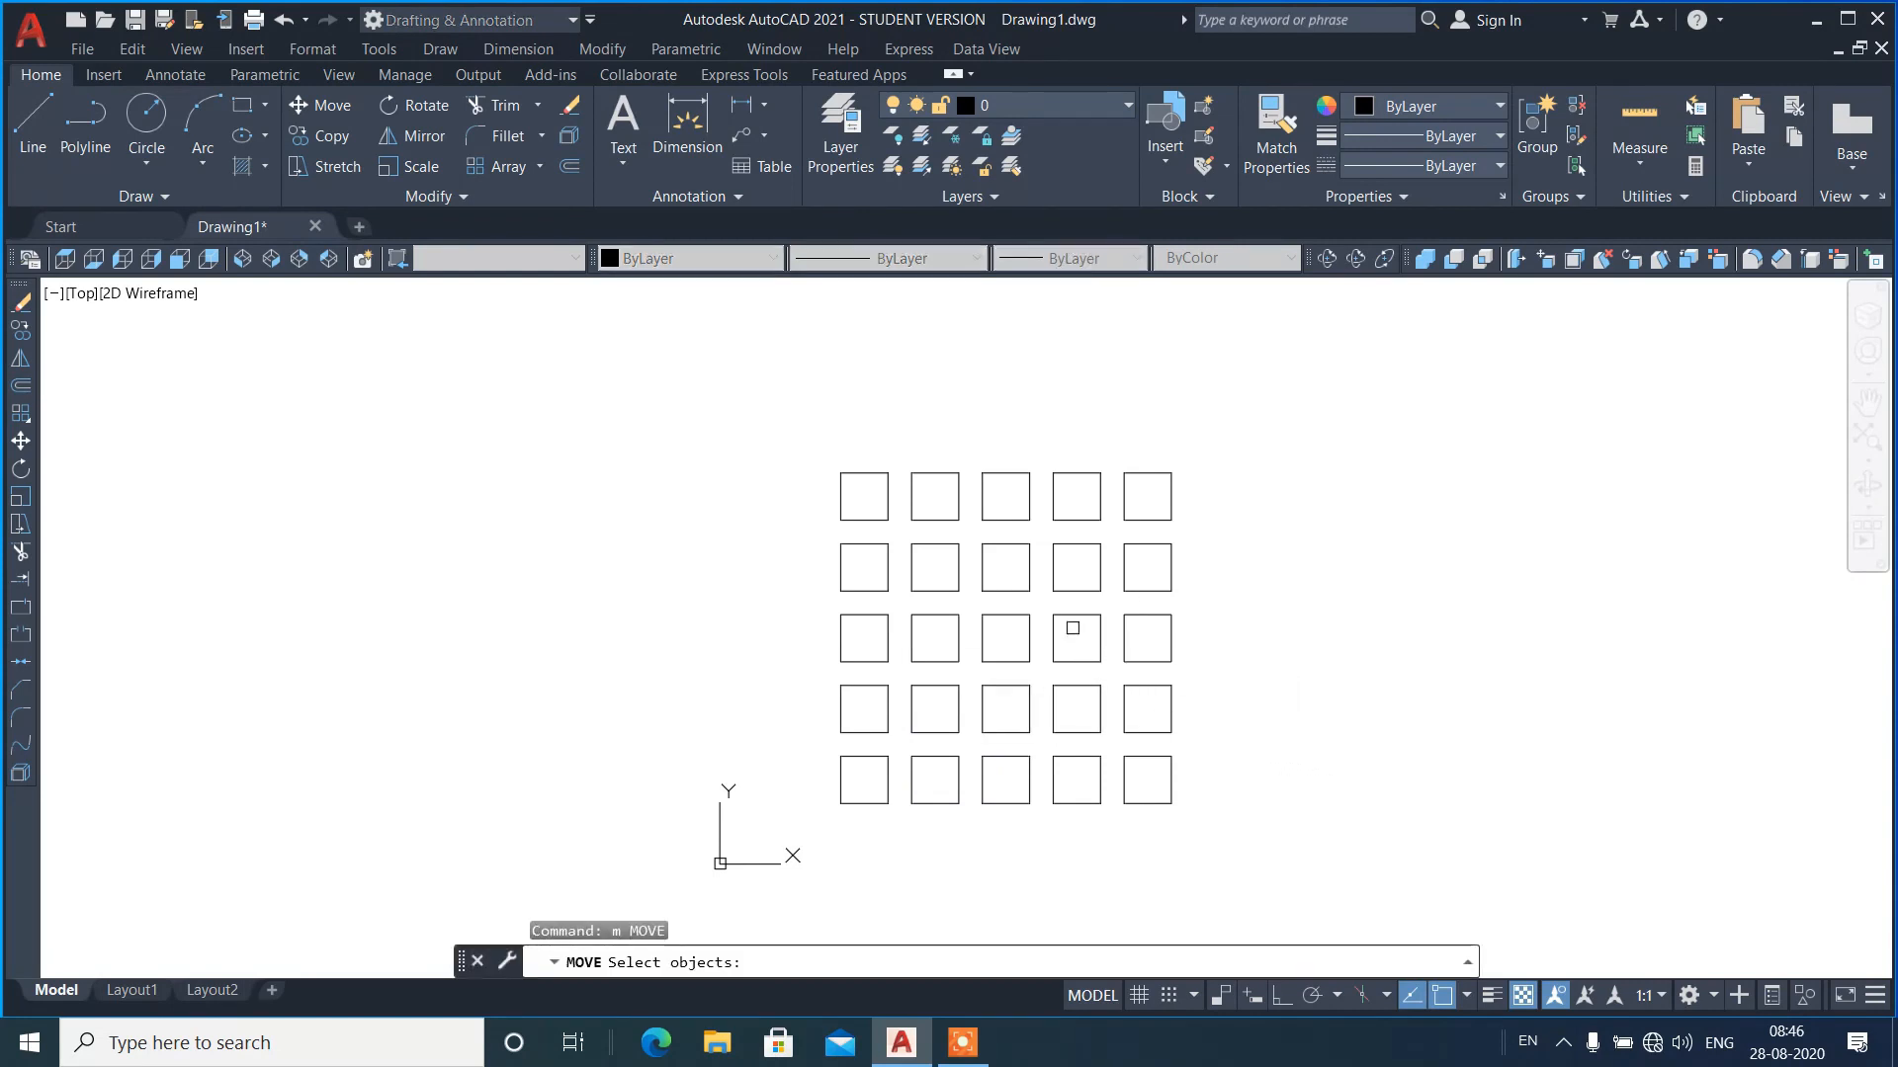
text(w)
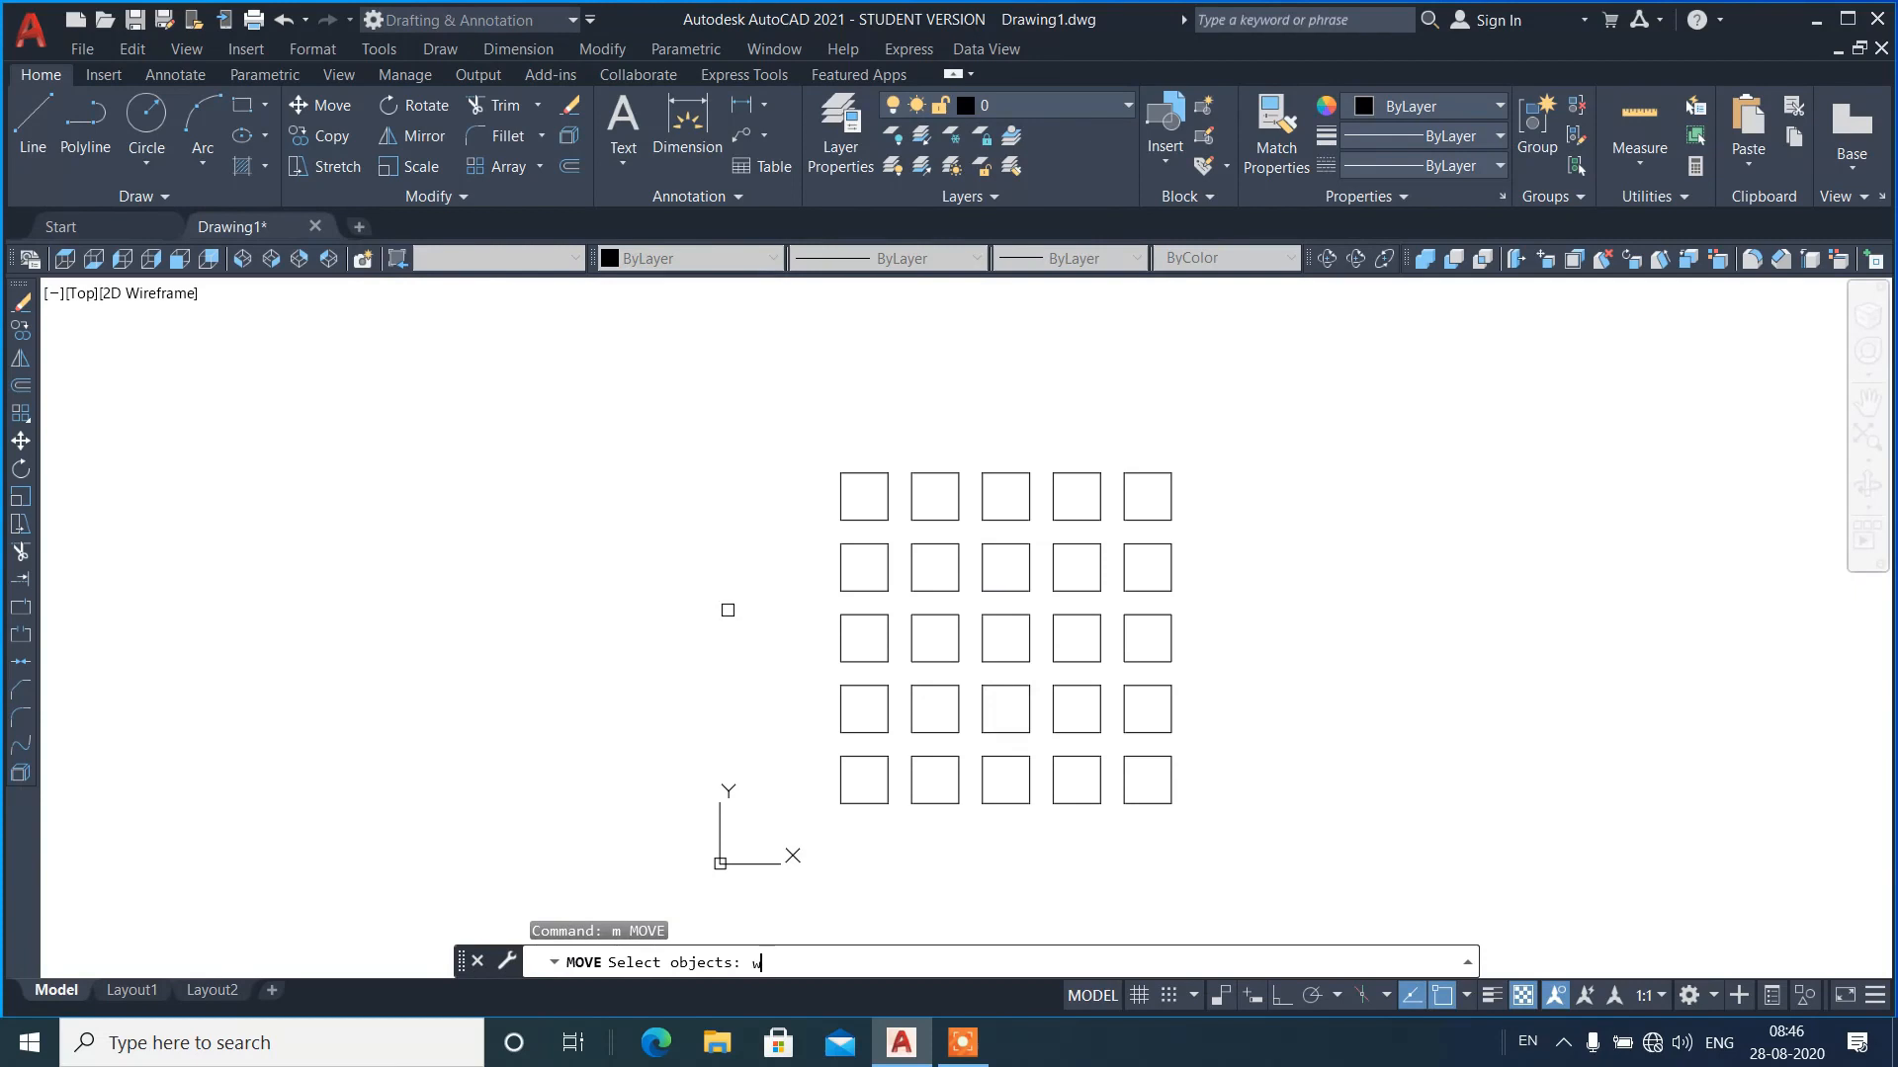
text(p)
key(Return)
click(796, 461)
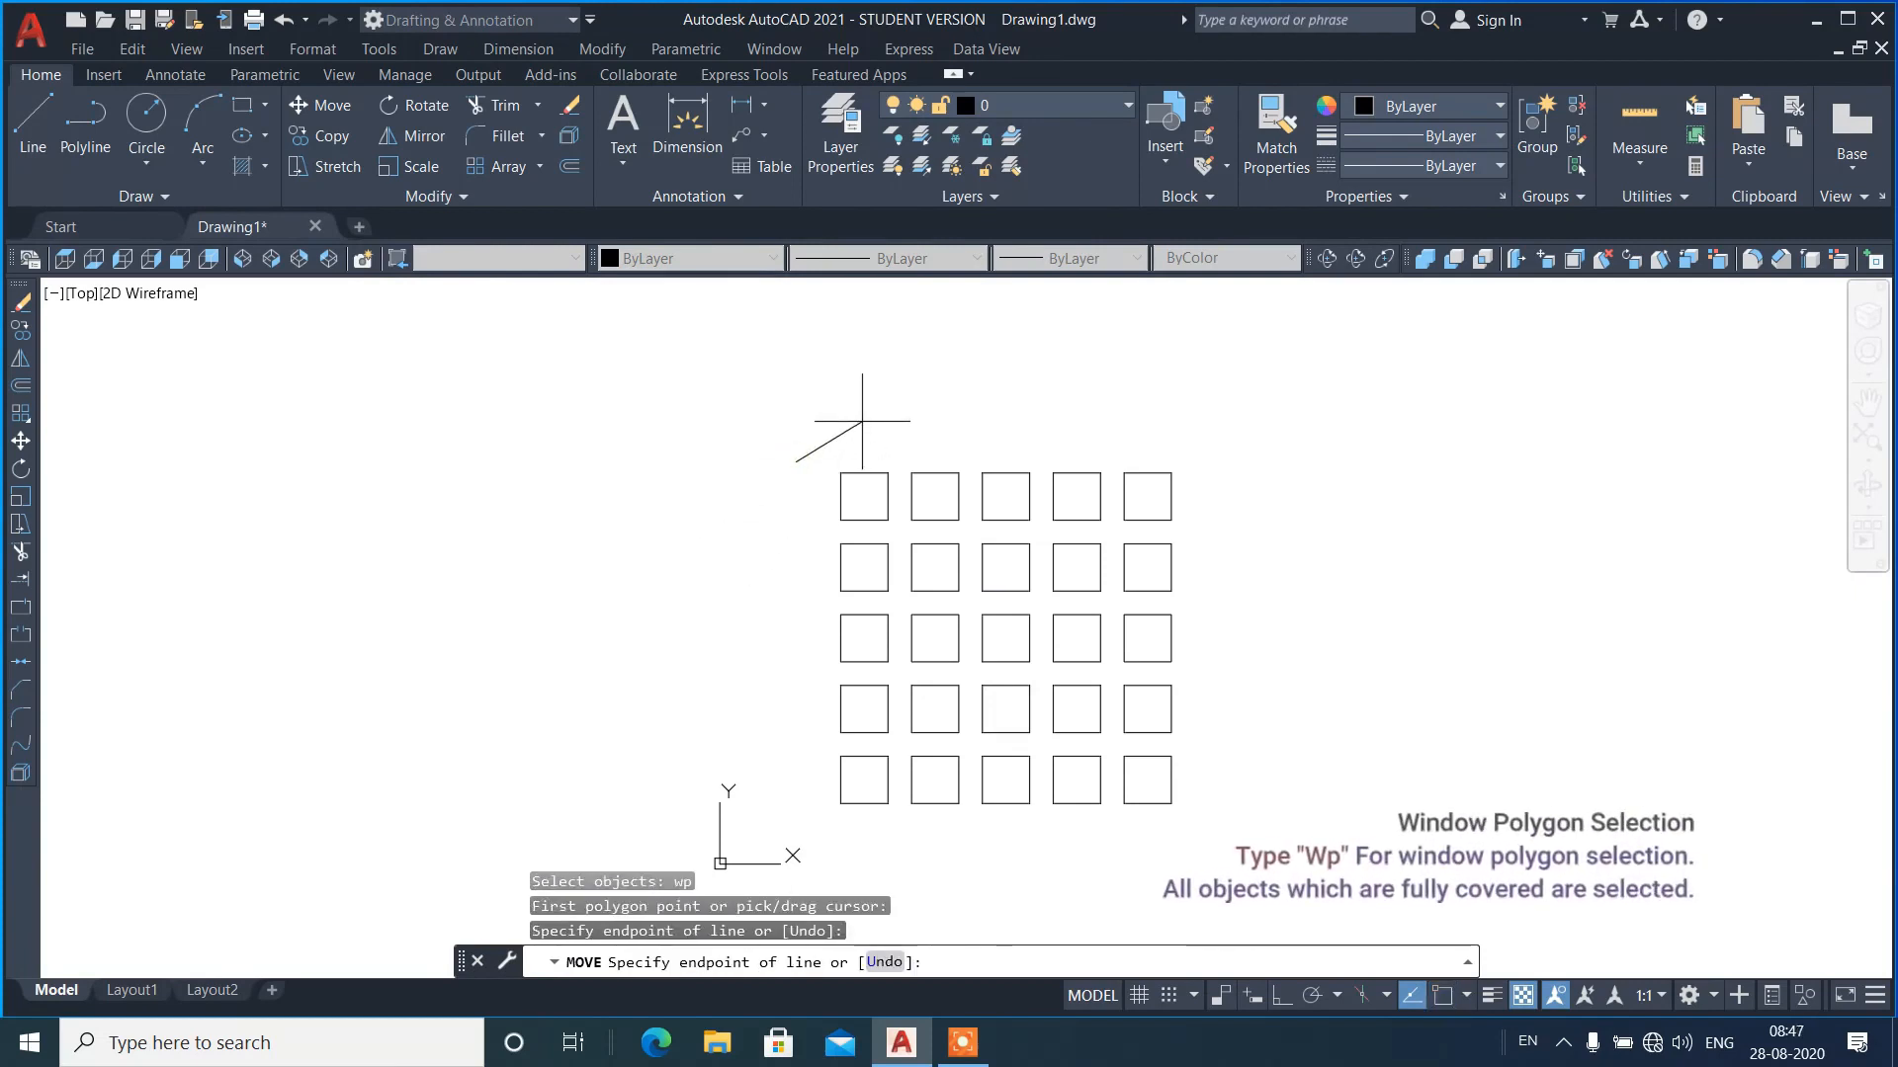
click(861, 425)
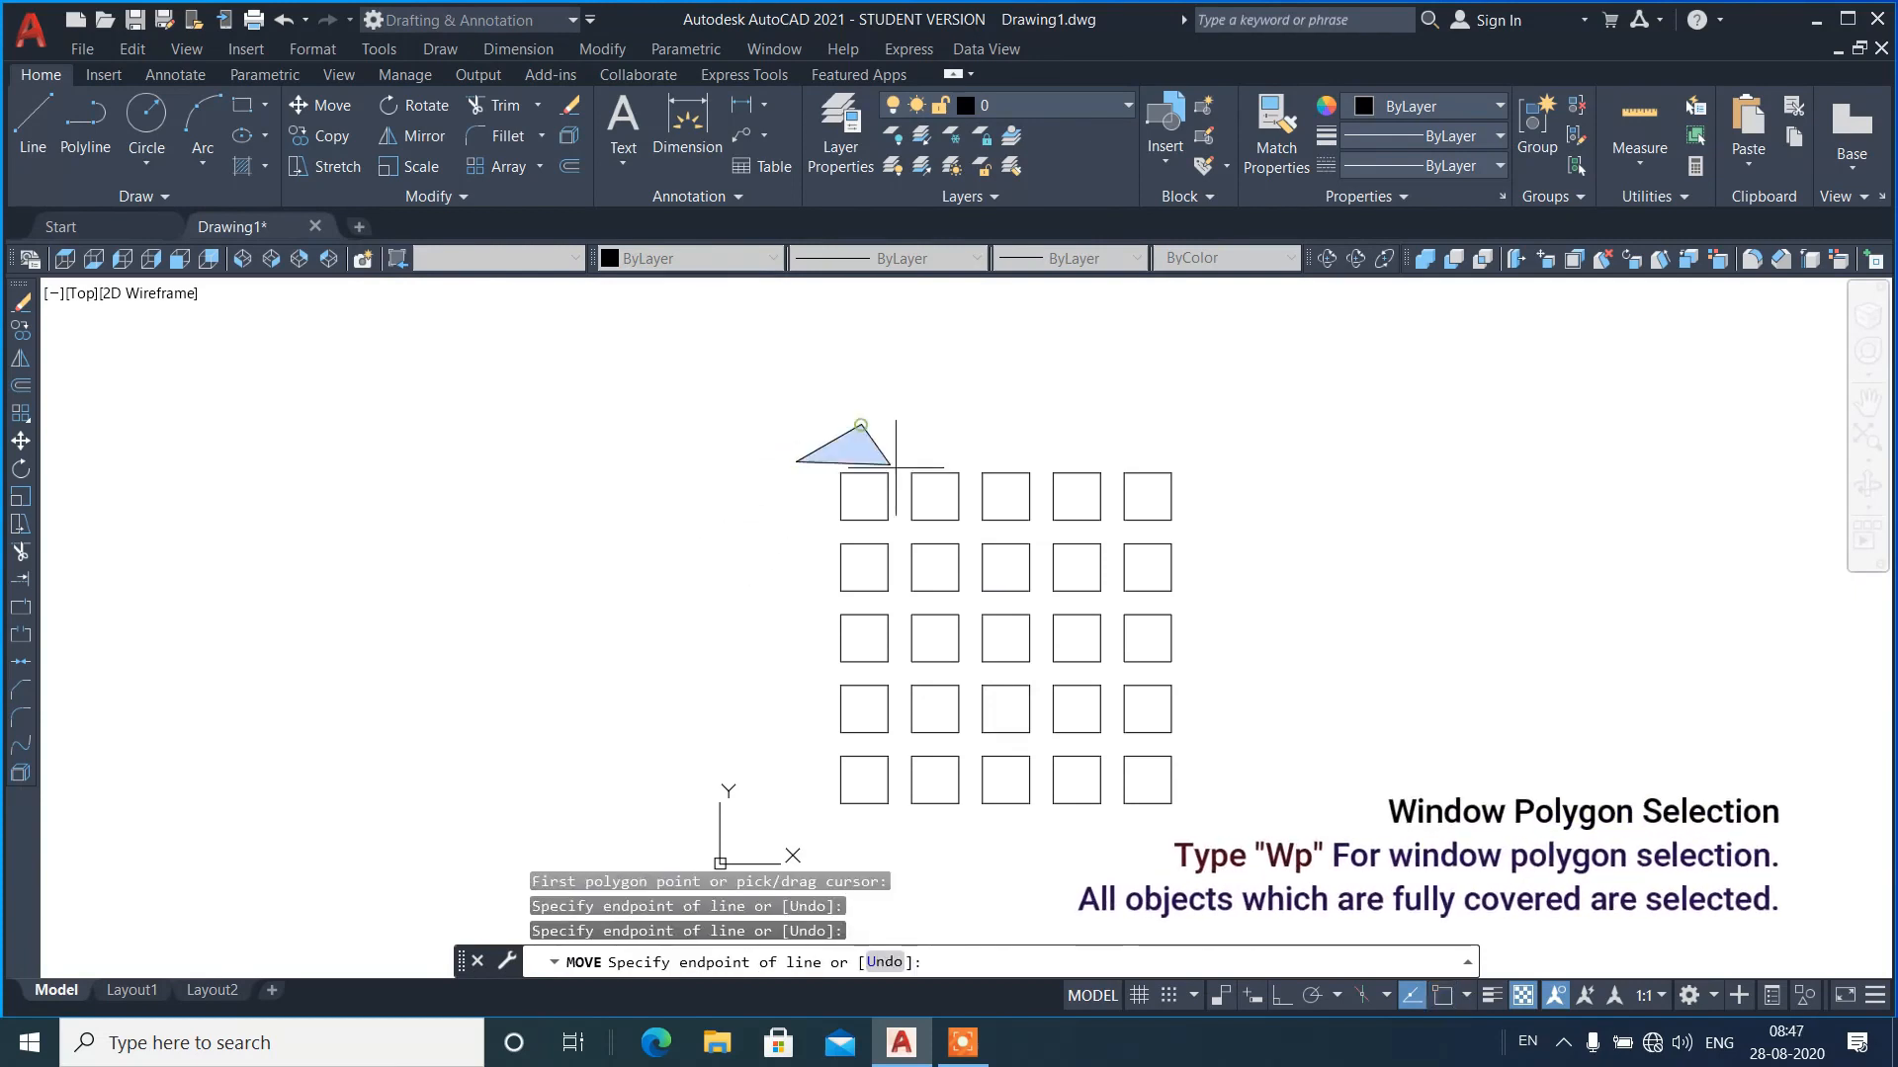
click(958, 492)
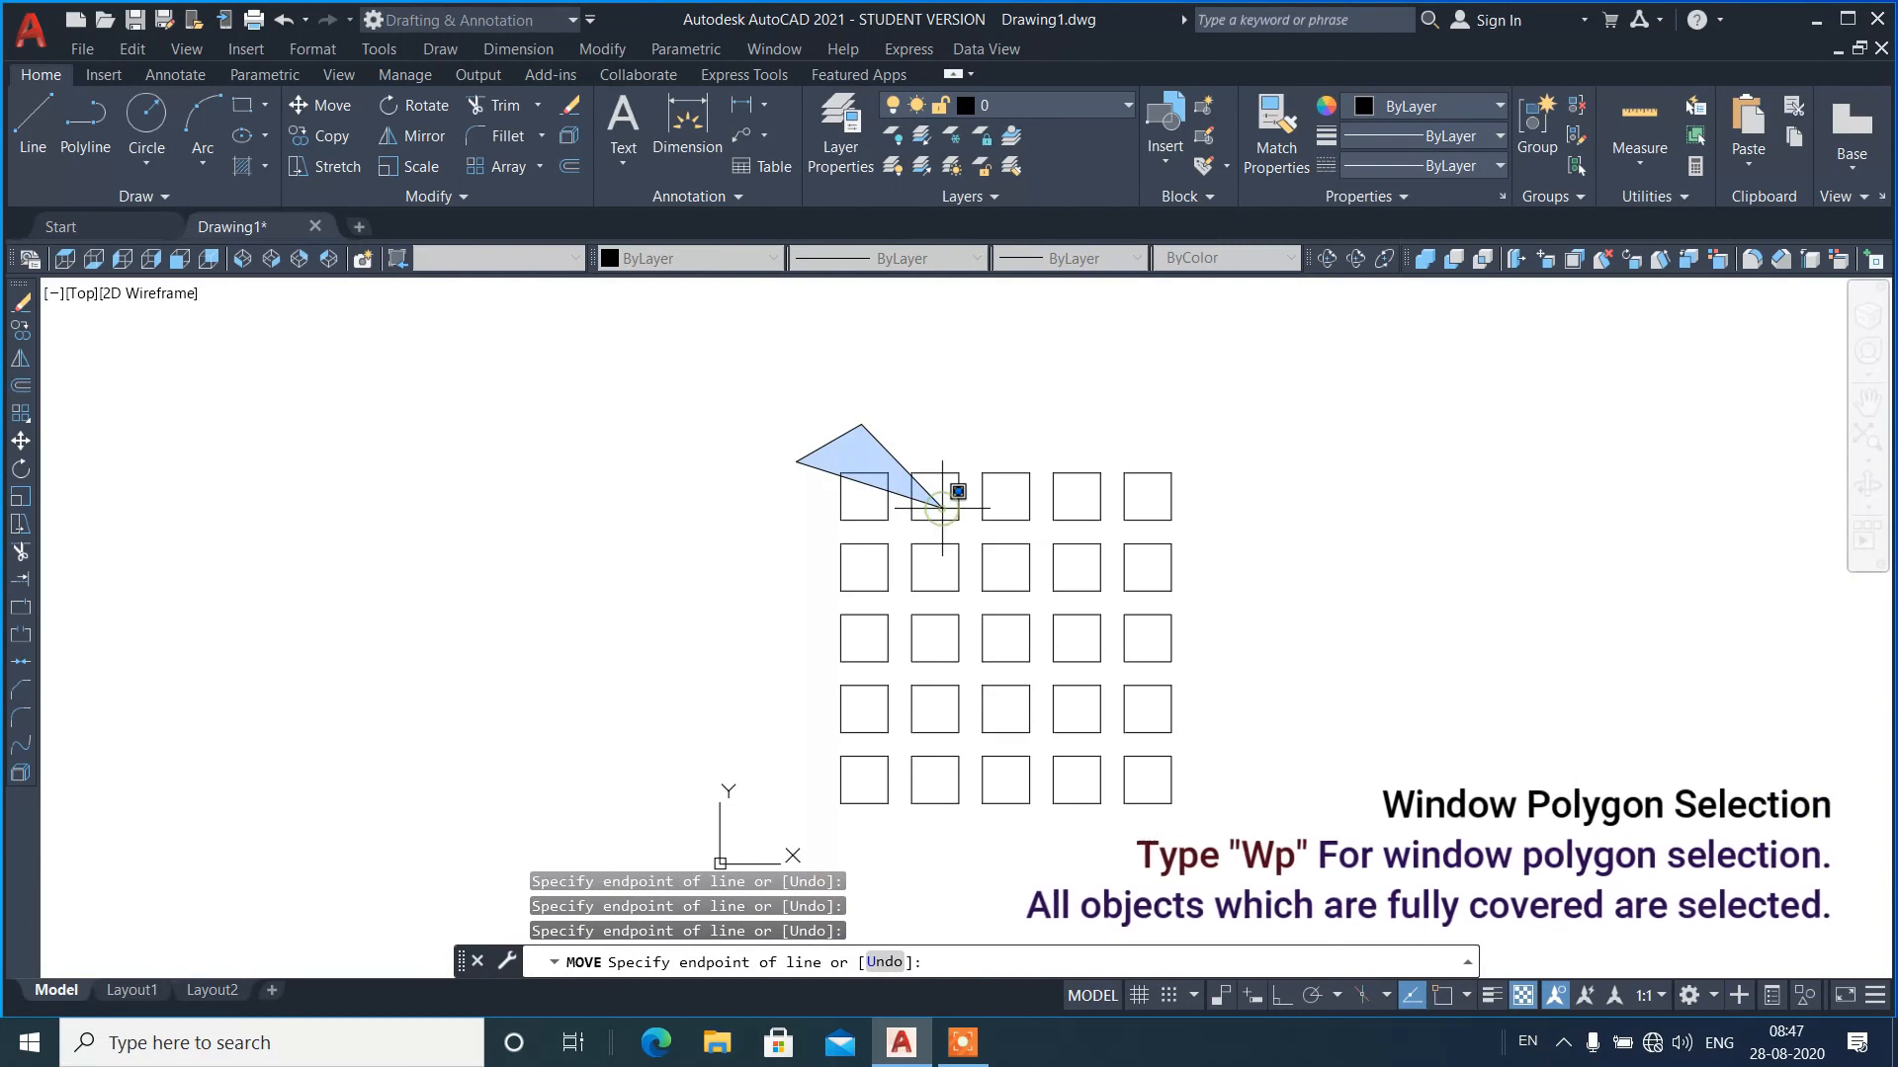
click(1004, 574)
- Extend the window polygon around the top-right corner square and back to the third row's fourth square
click(1155, 432)
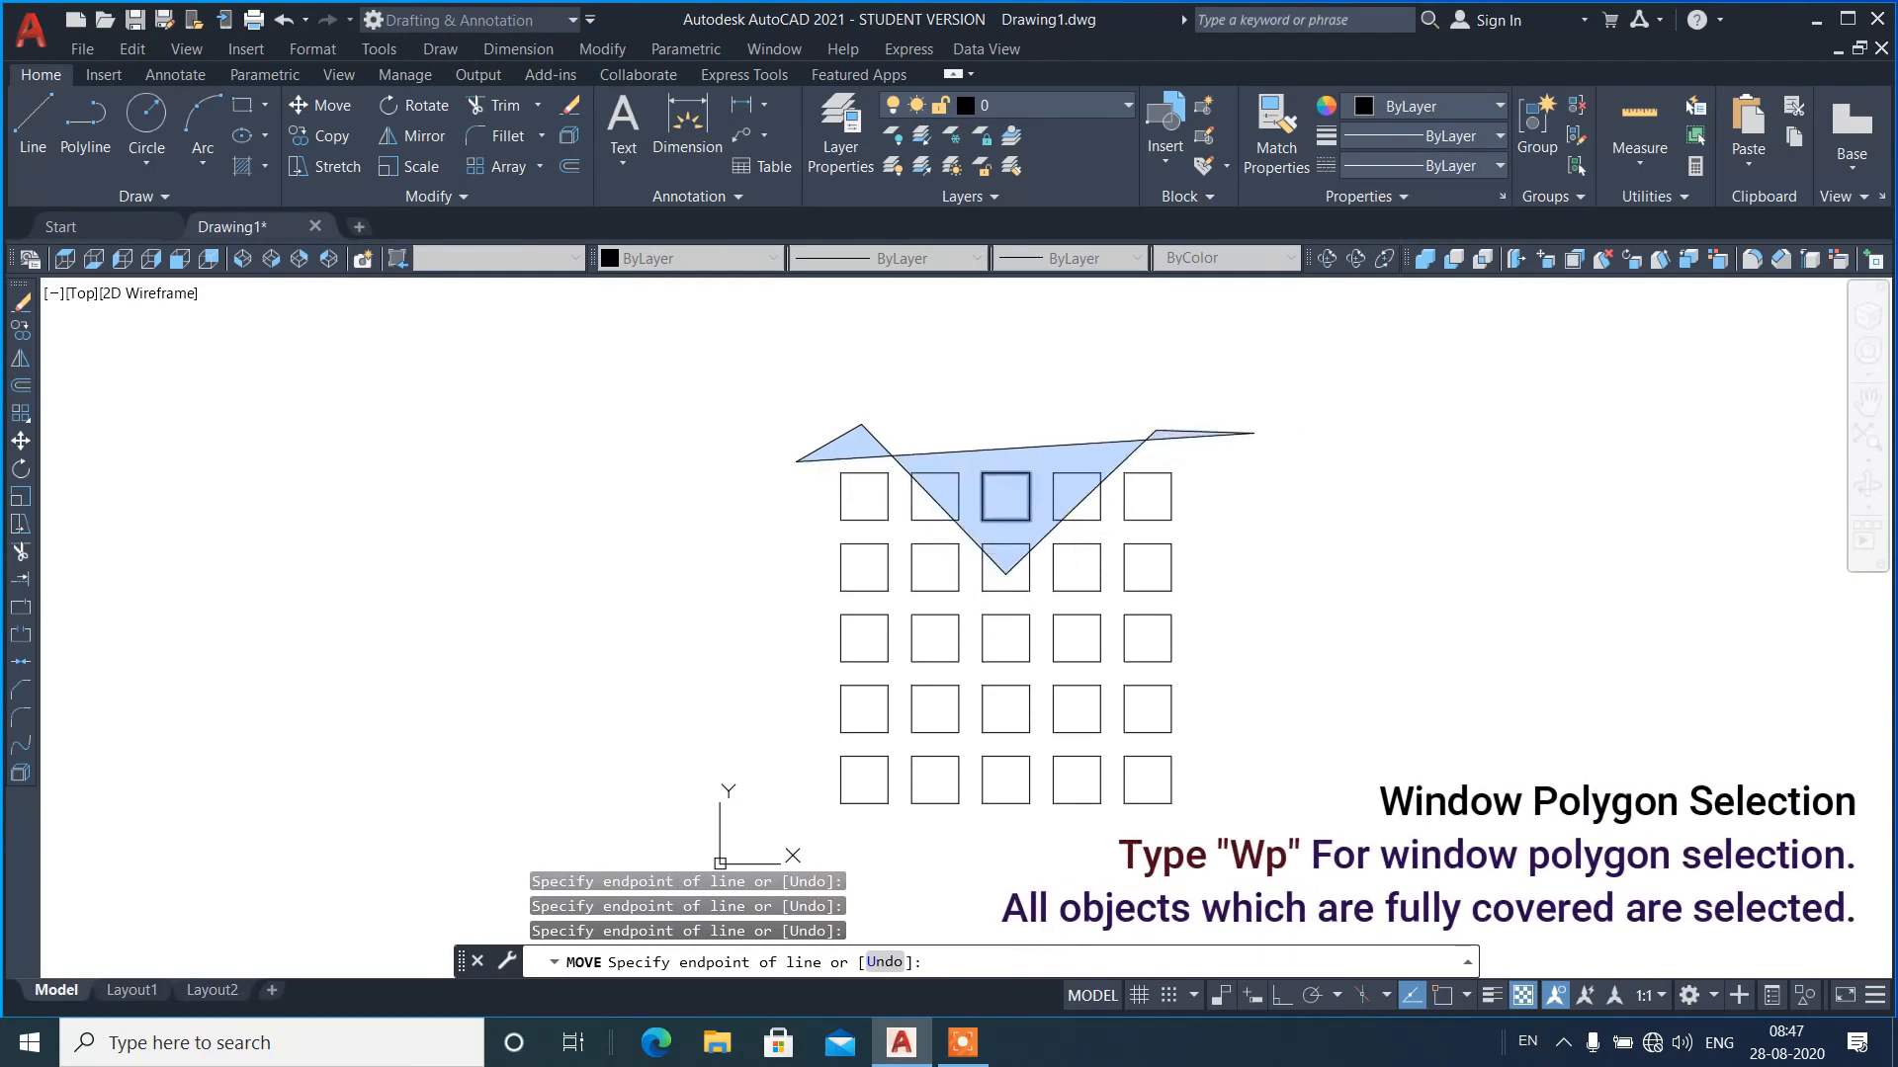
click(1253, 433)
click(1276, 515)
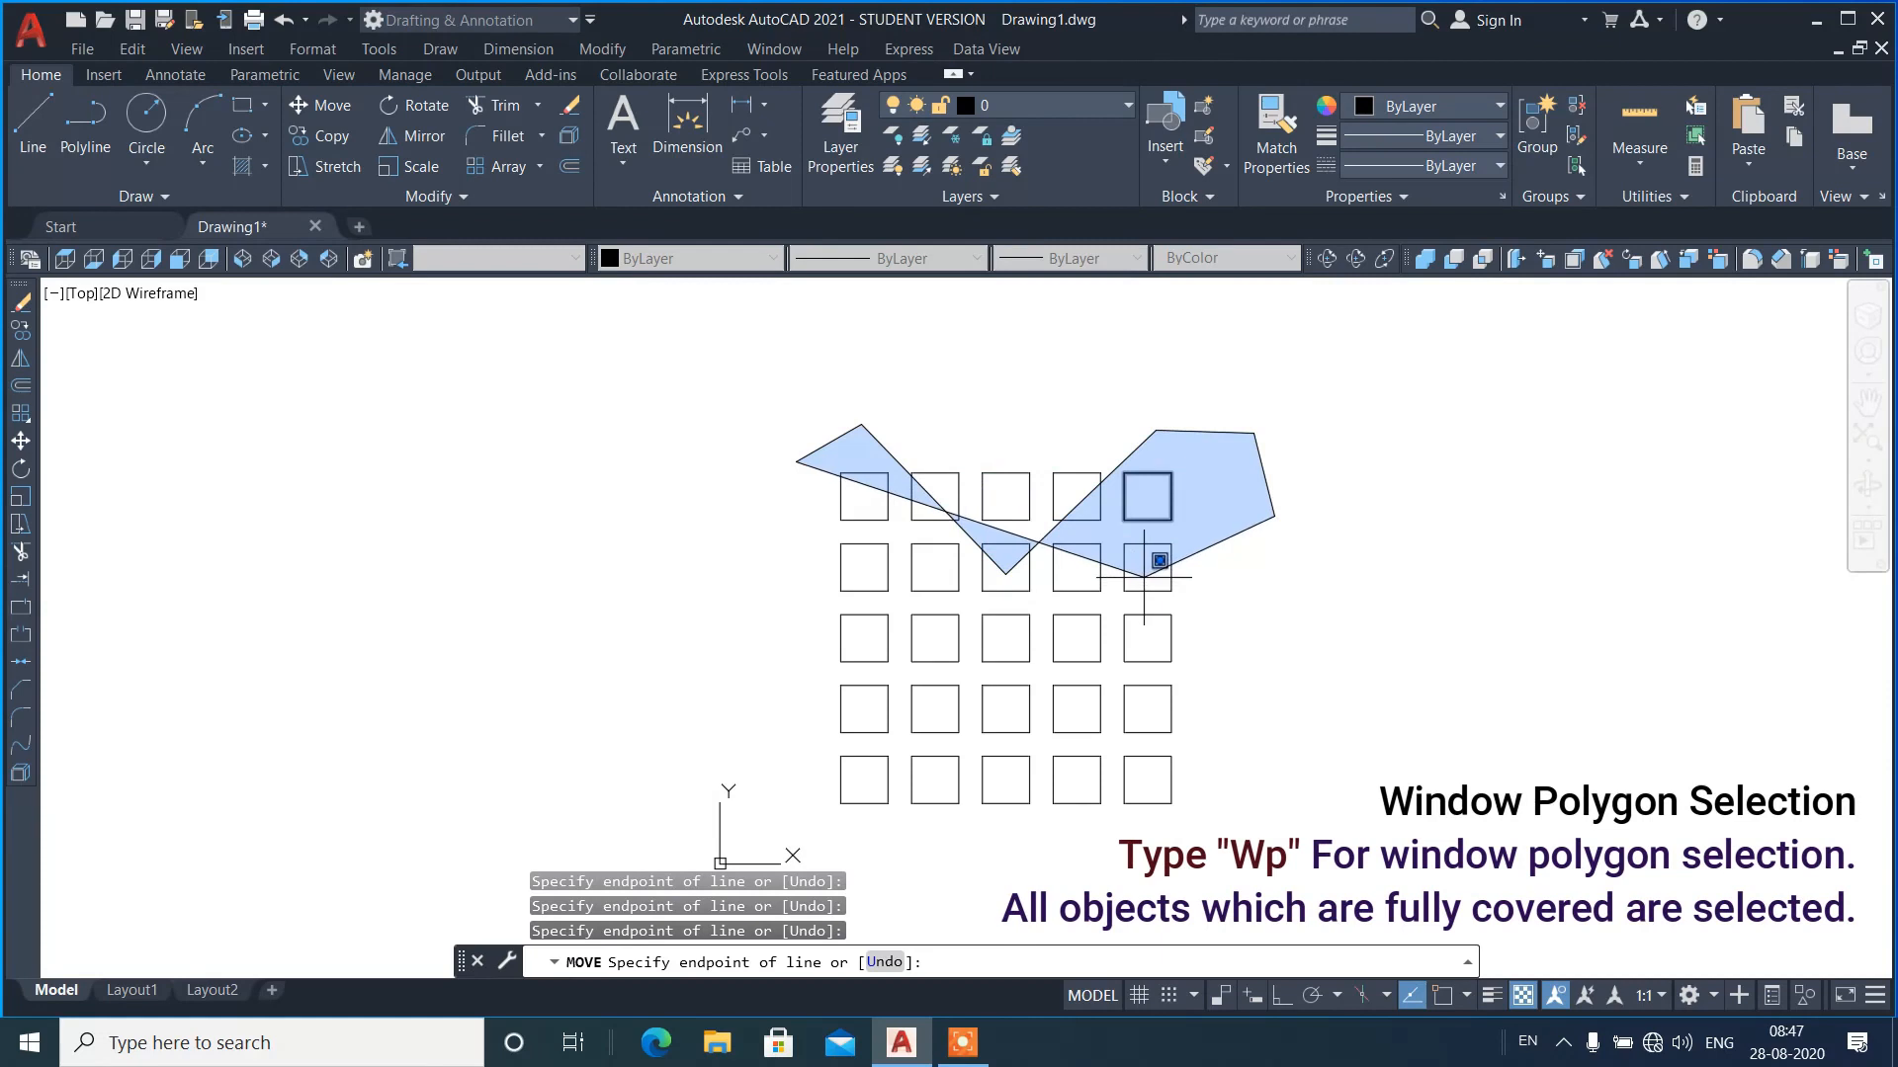
click(1144, 577)
click(1075, 640)
- Extend the window polygon around the bottom-right corner square and back to the fourth row's middle square
click(1139, 712)
click(1234, 758)
click(1234, 865)
click(1162, 891)
click(1098, 850)
click(1075, 781)
click(1002, 713)
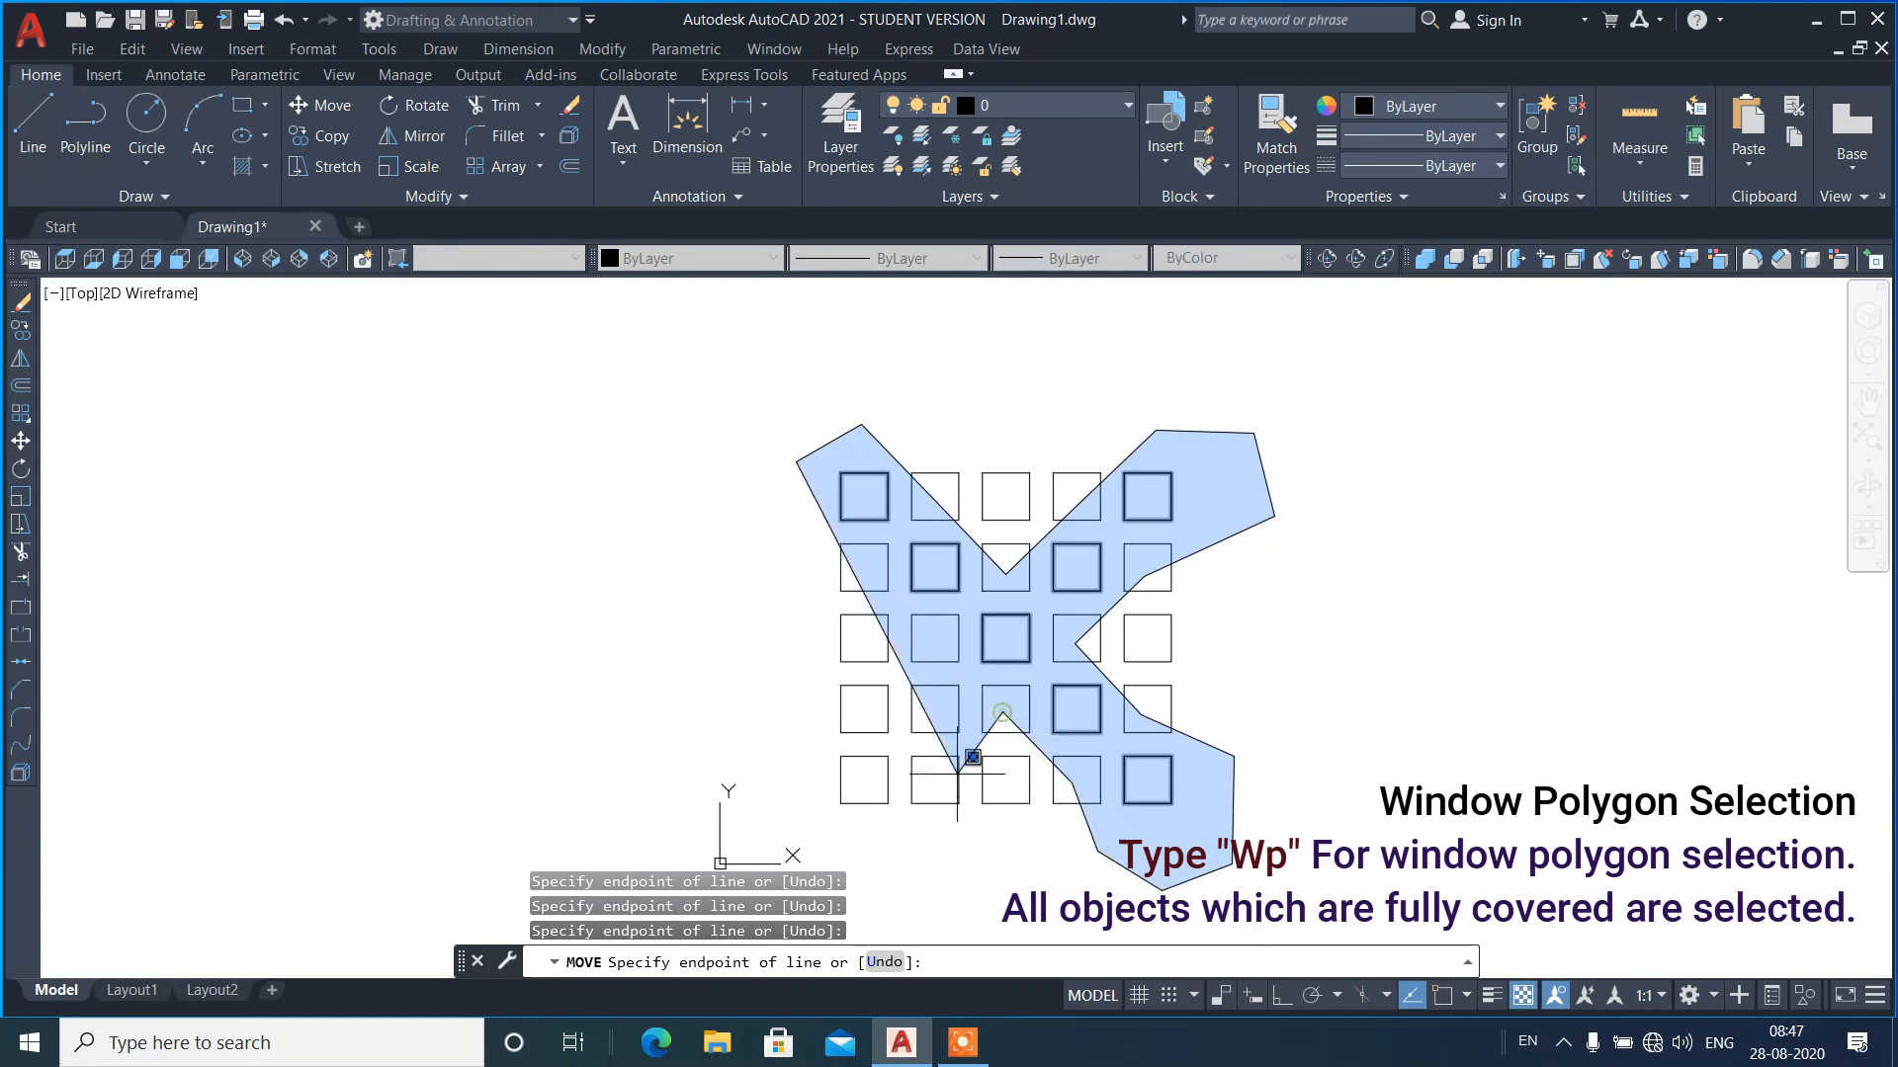
- Extend the window polygon around the bottom-left corner square and up to the third row's second square
click(907, 870)
click(771, 812)
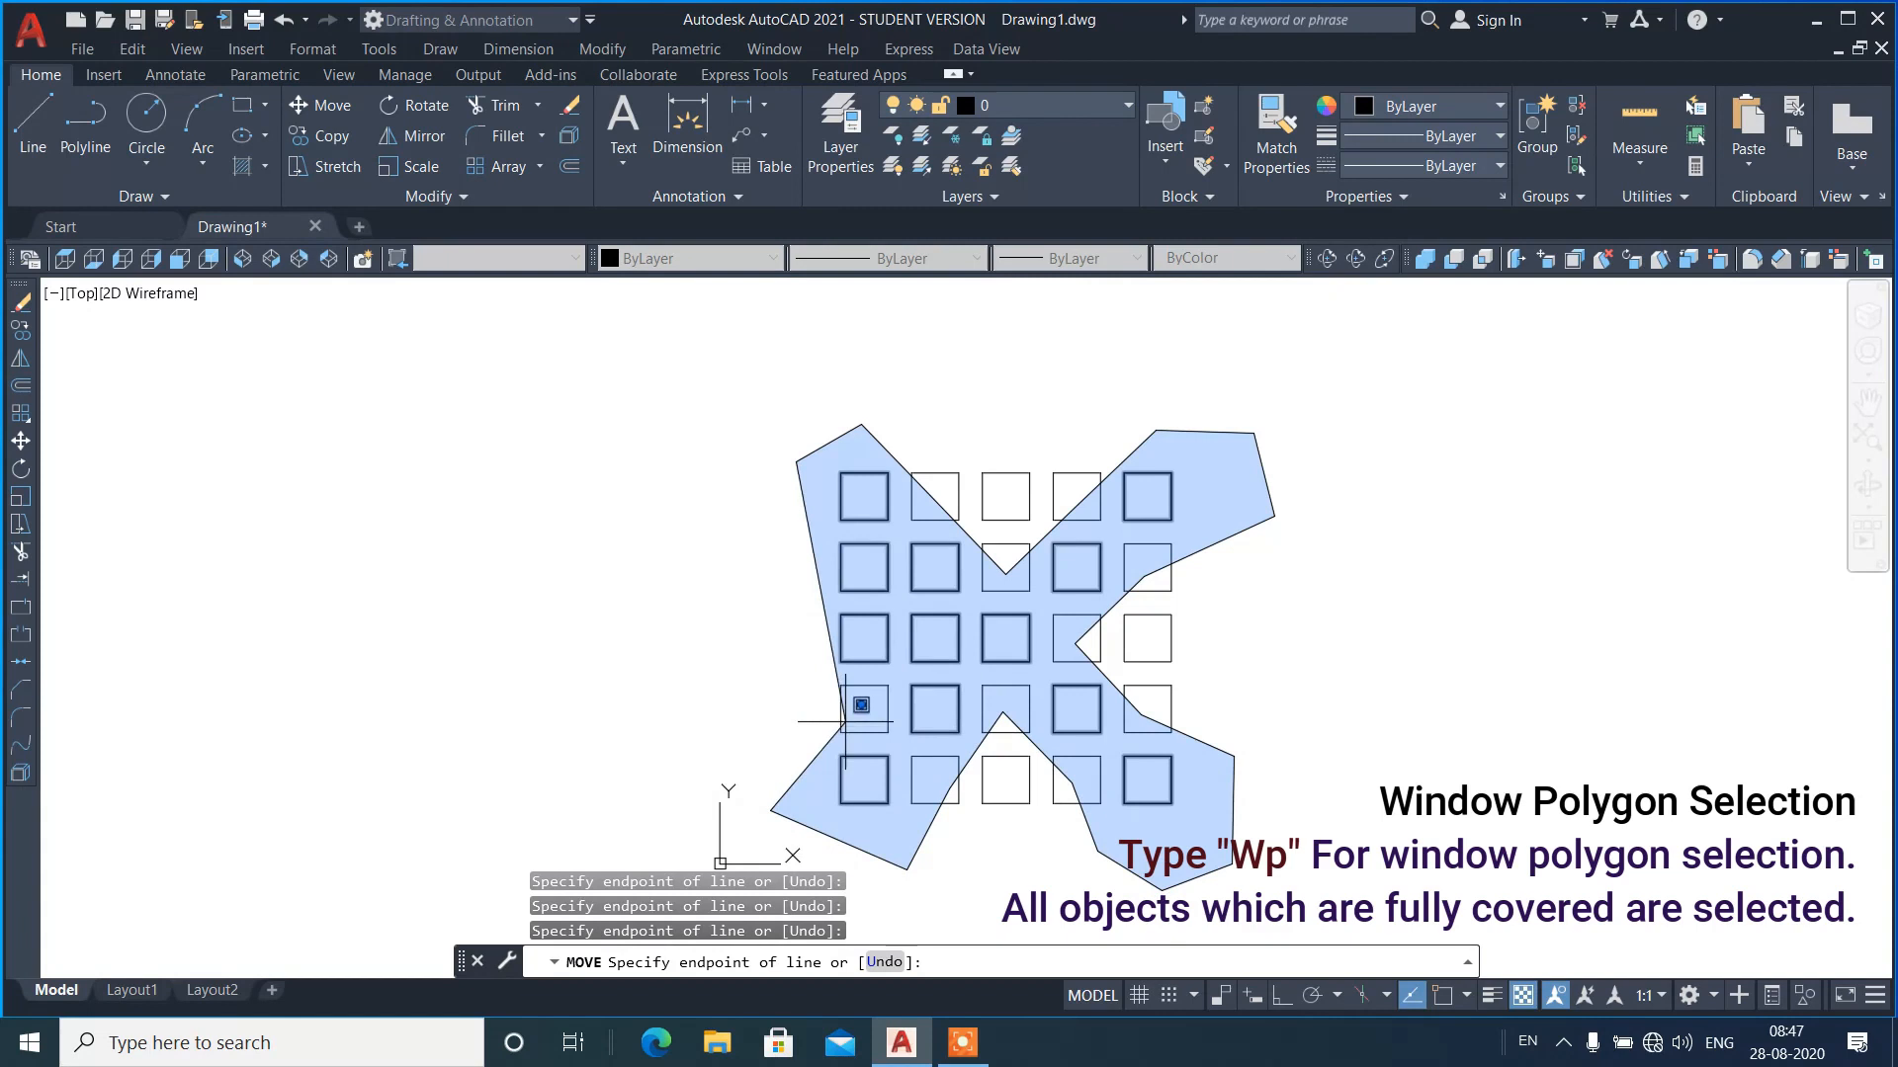
click(920, 652)
click(931, 570)
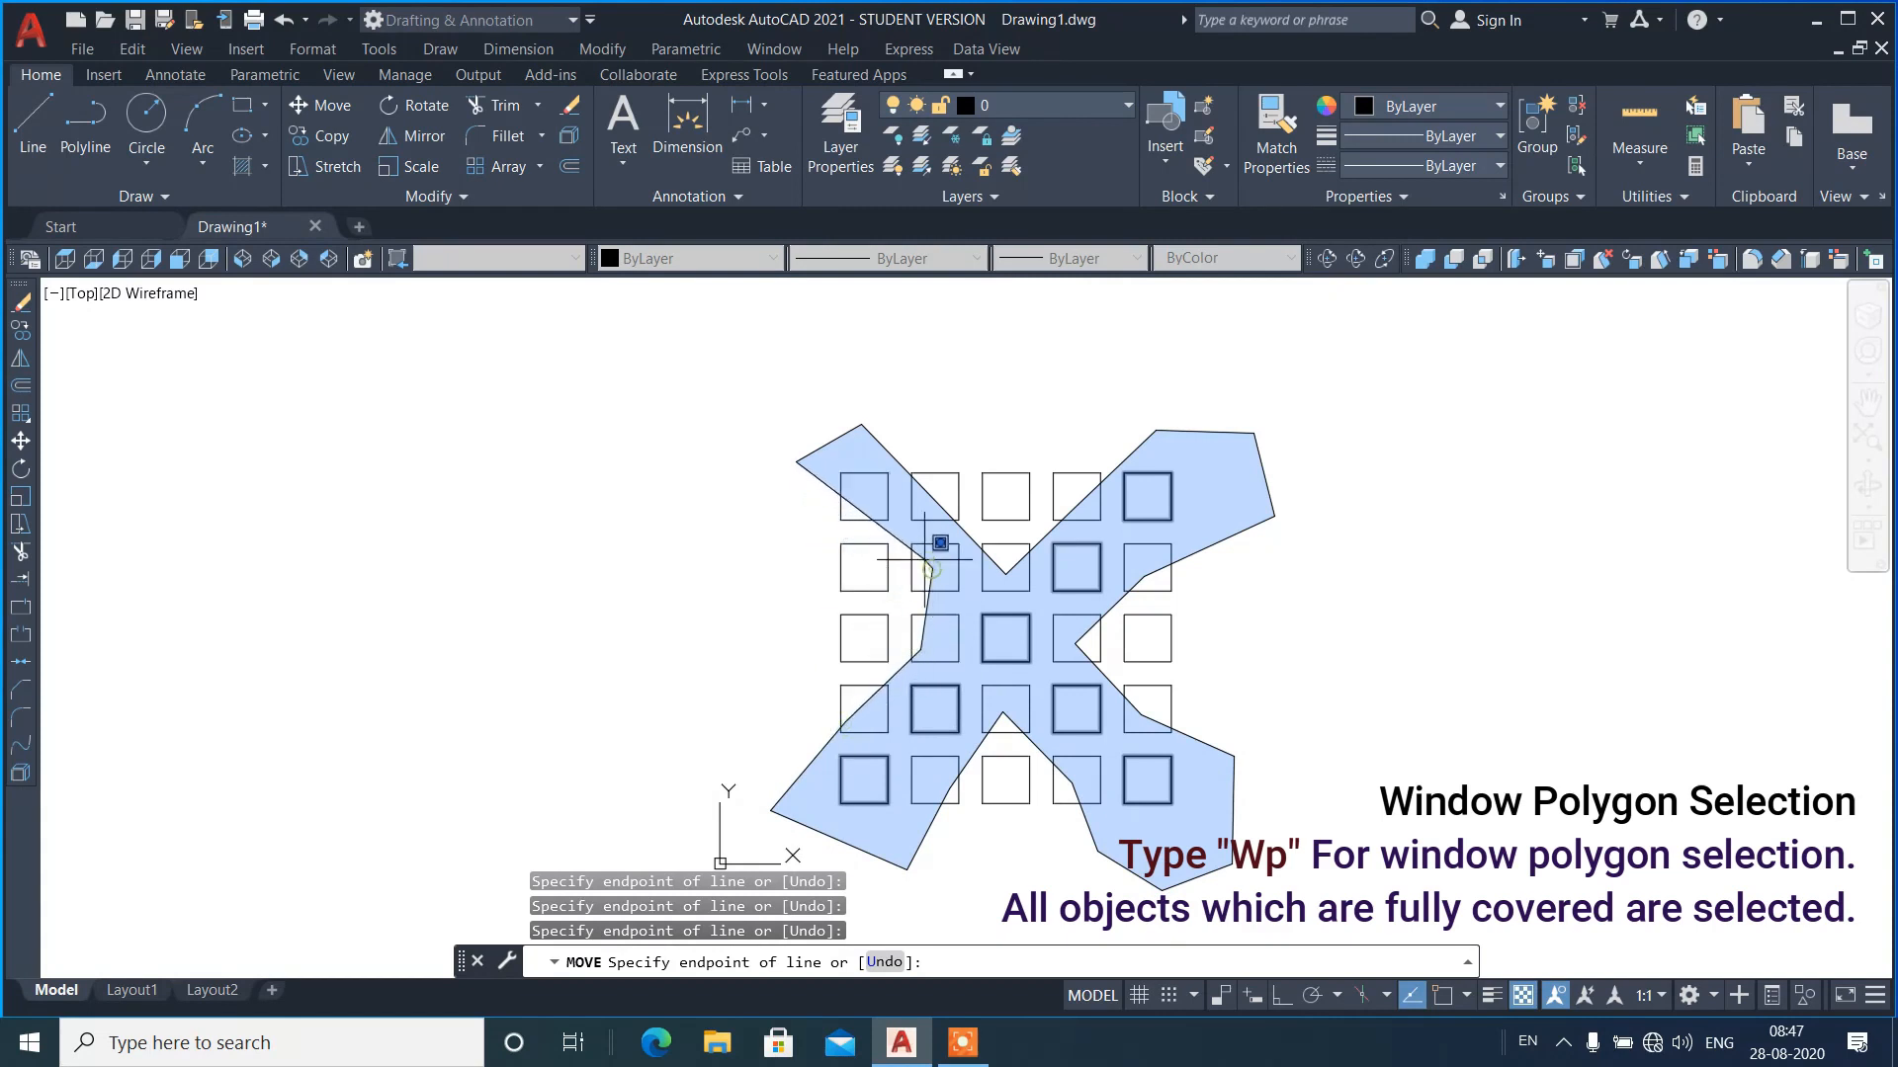
text(u)
key(Return)
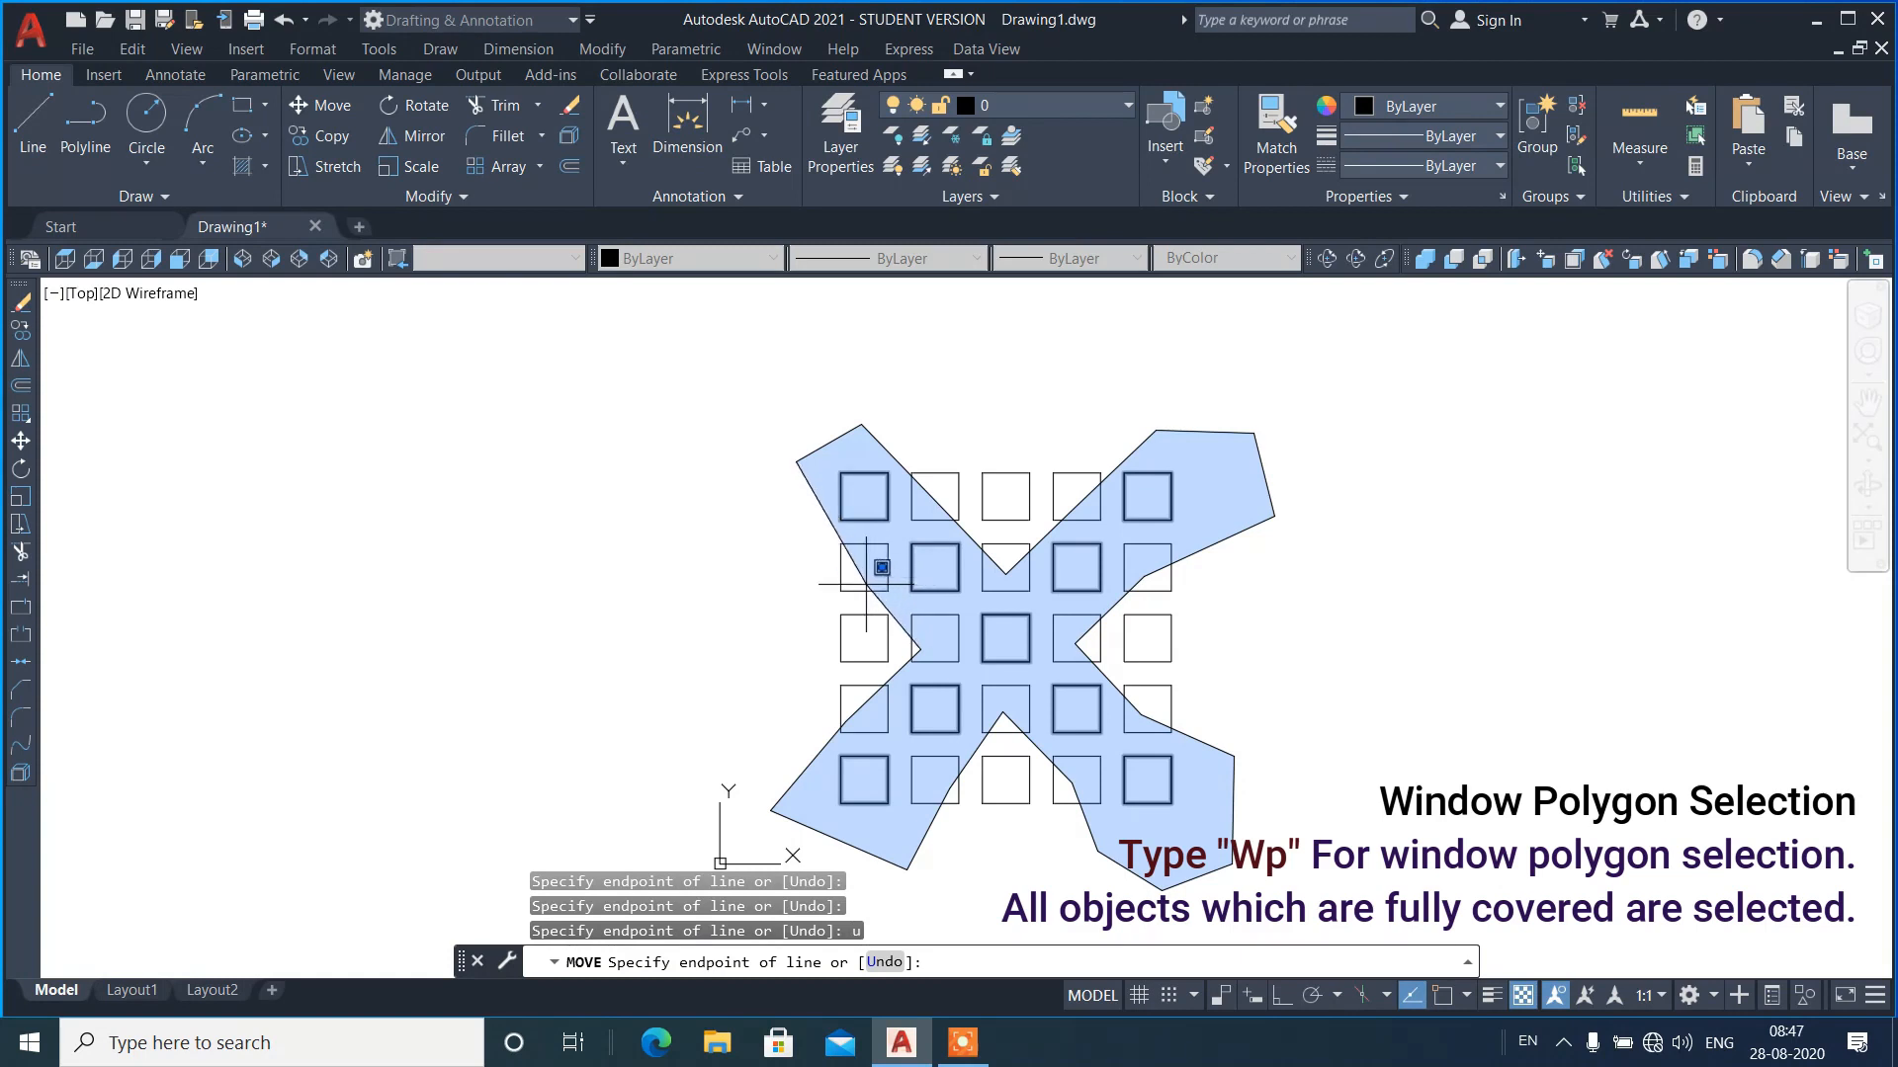
- Finish the window polygon through the second row's first square so the squares on both diagonals are selected
click(864, 577)
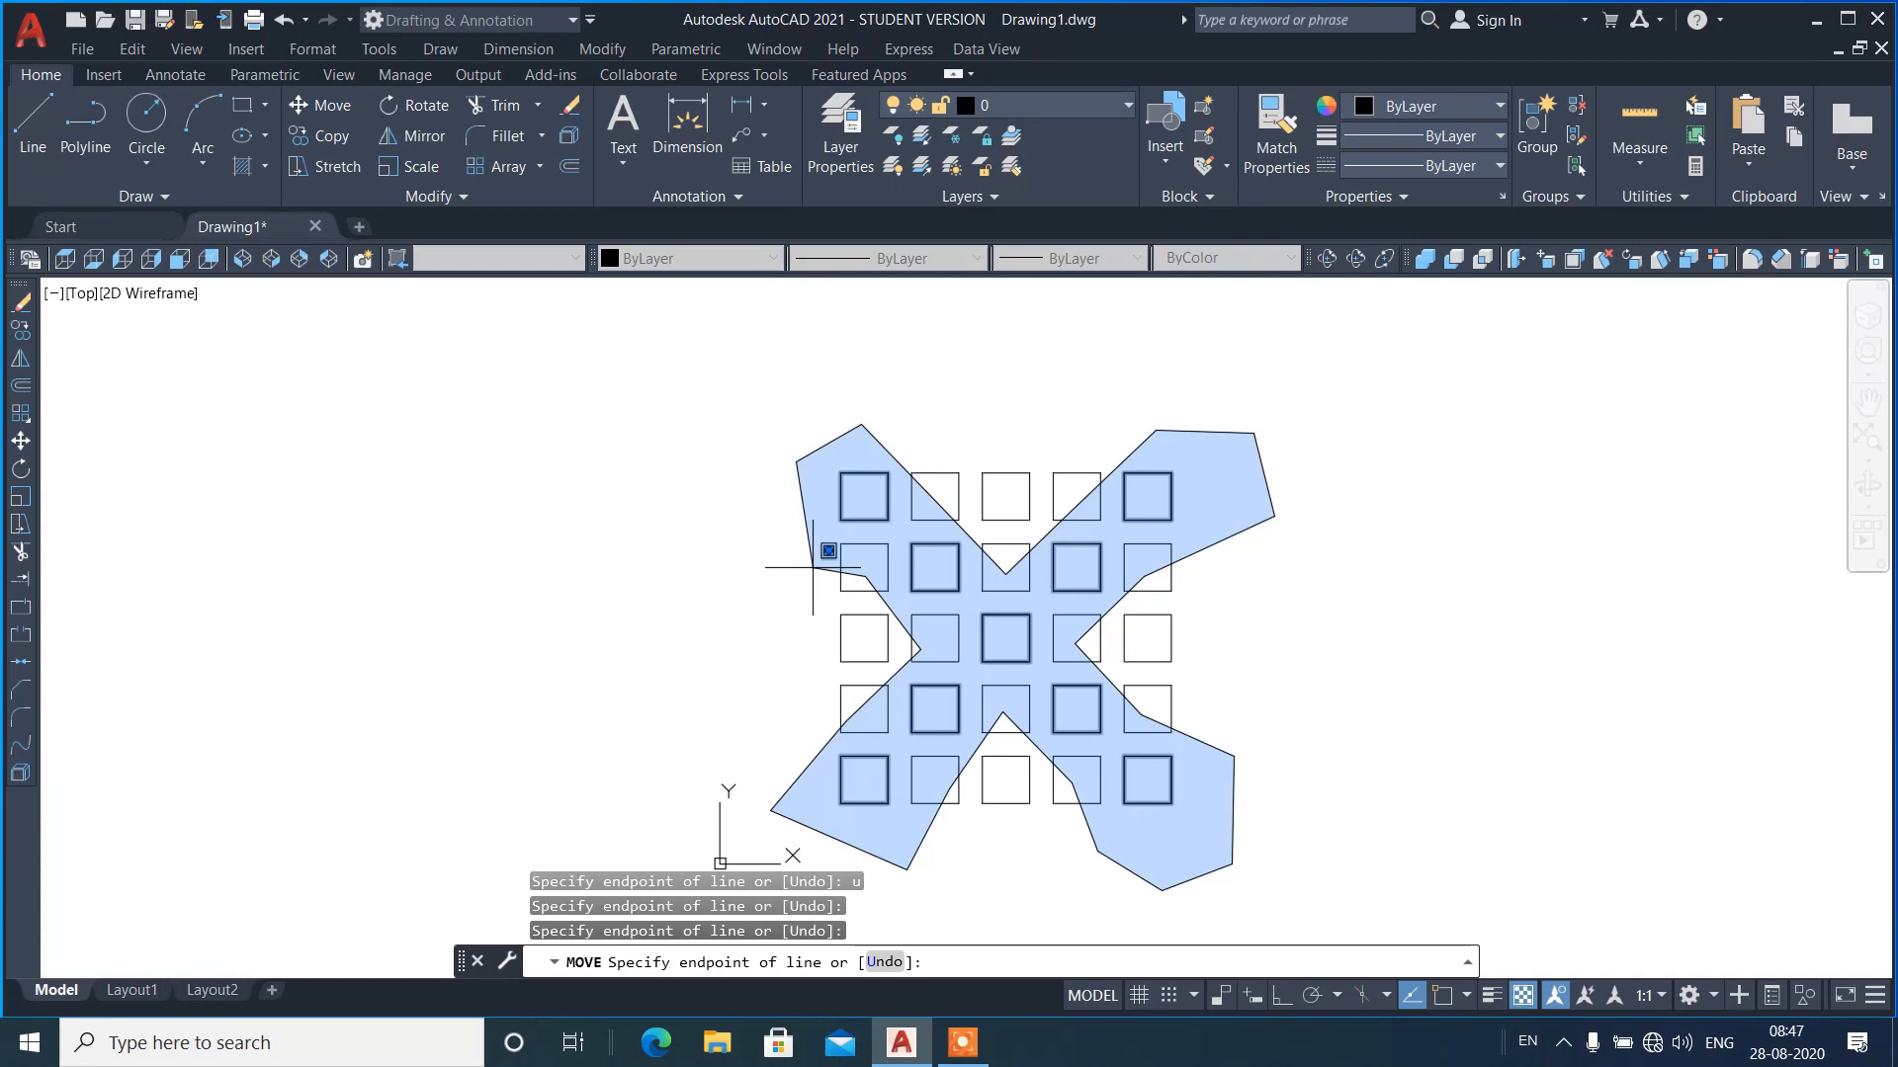
key(Return)
key(Return)
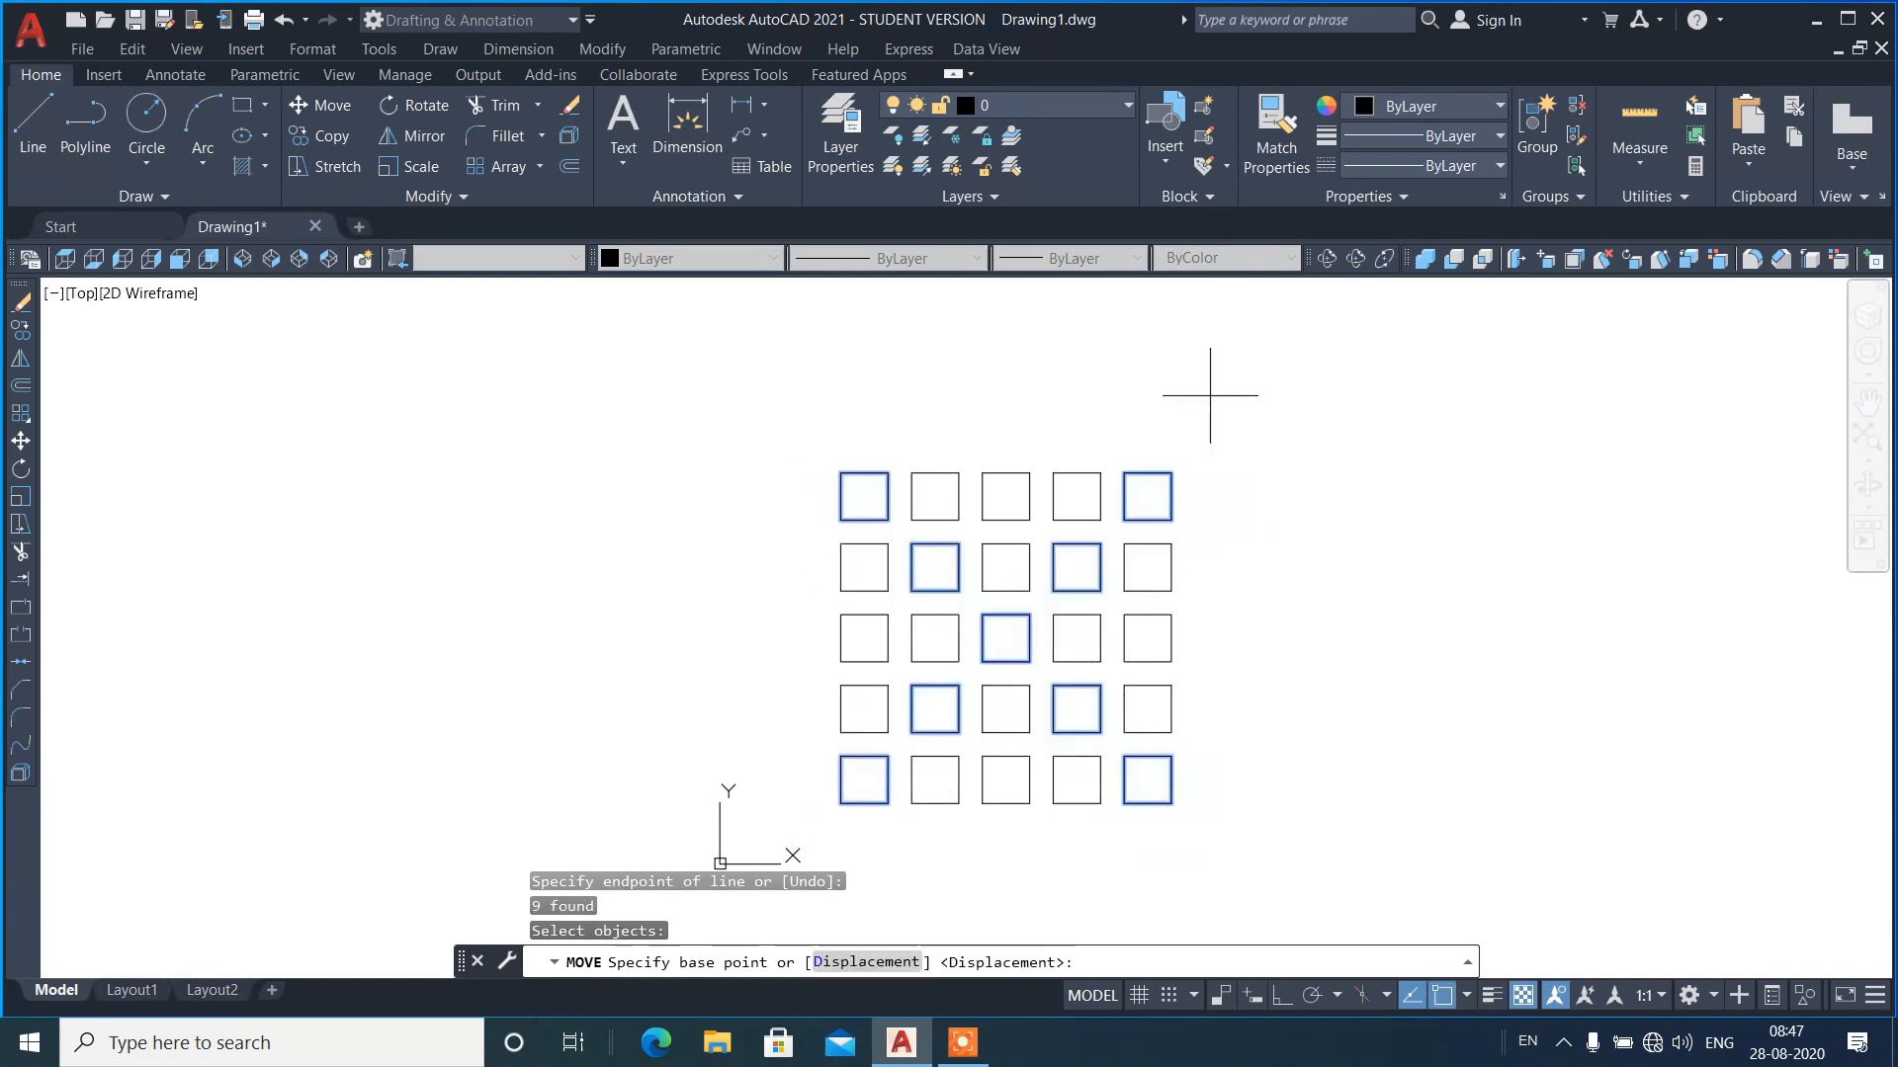
- Move the selected diagonal squares to the right of the grid, and undo the move
click(1172, 407)
click(1716, 418)
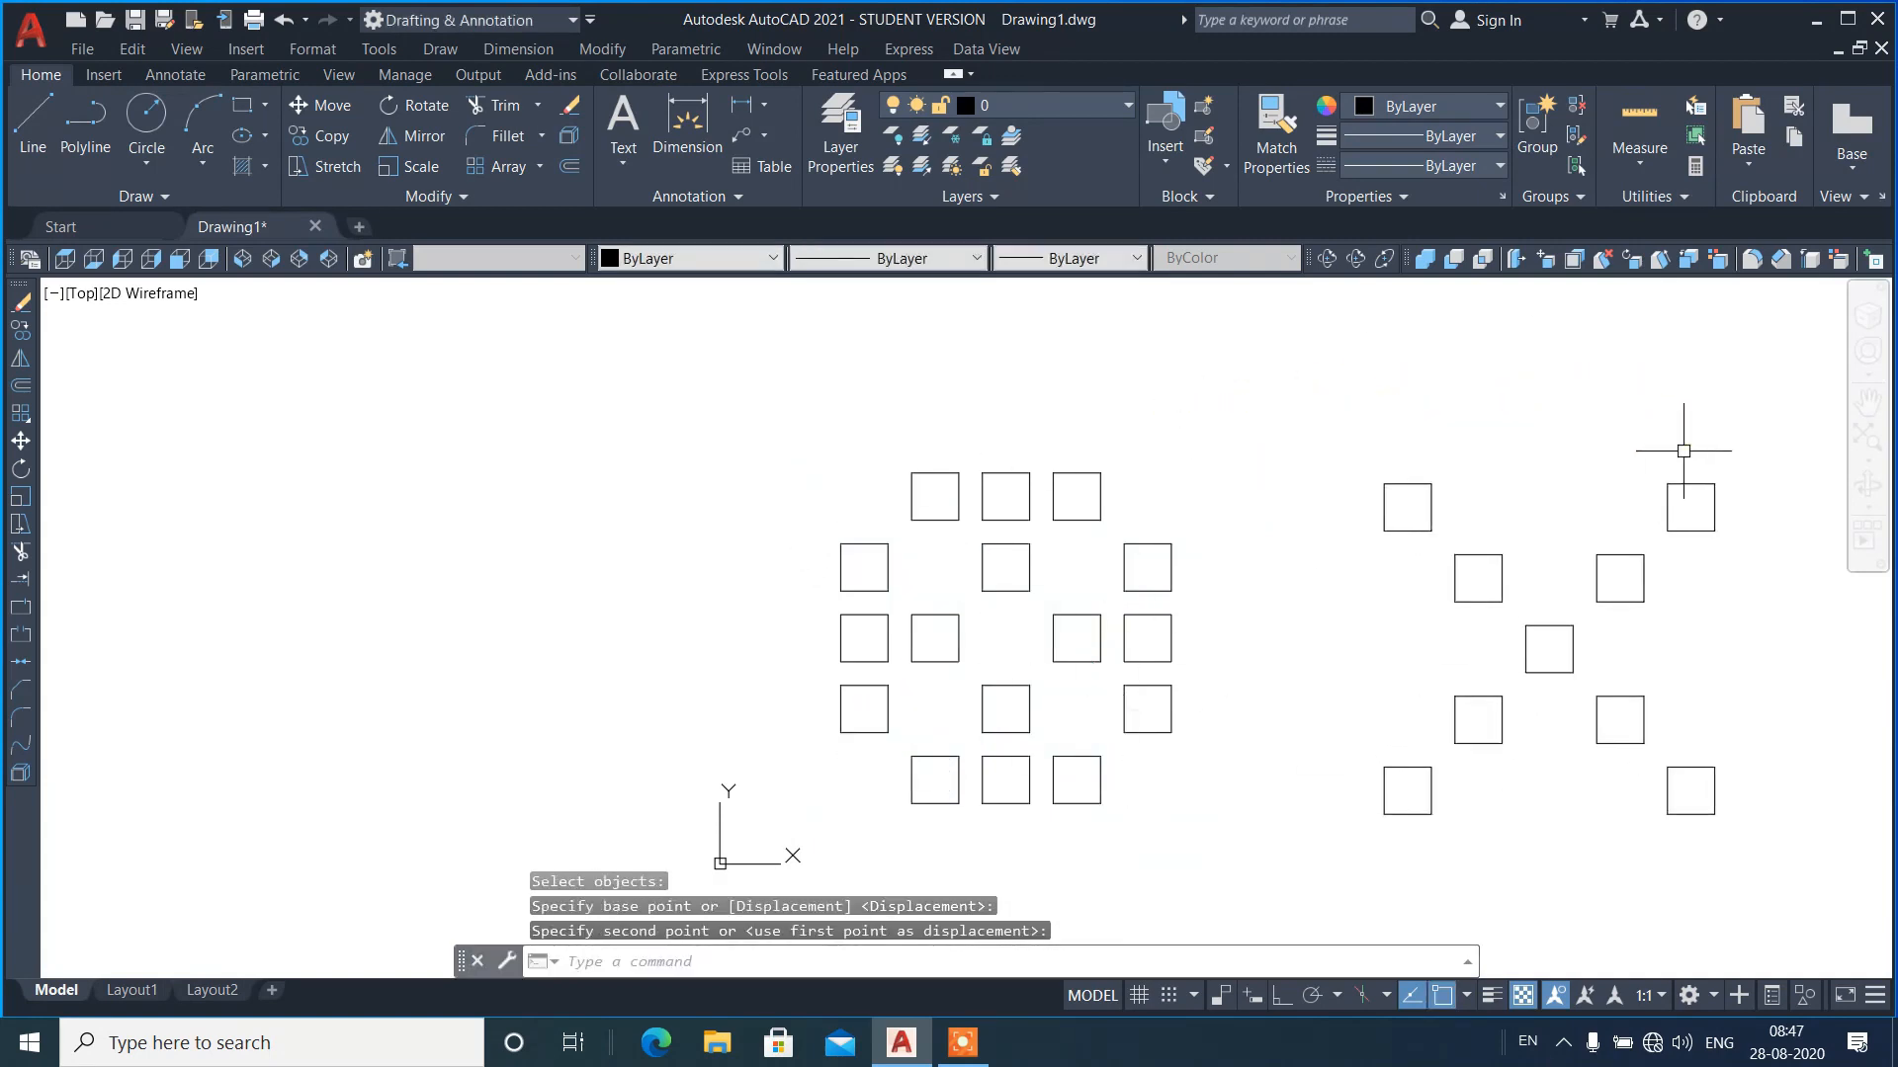
key(ctrl+z)
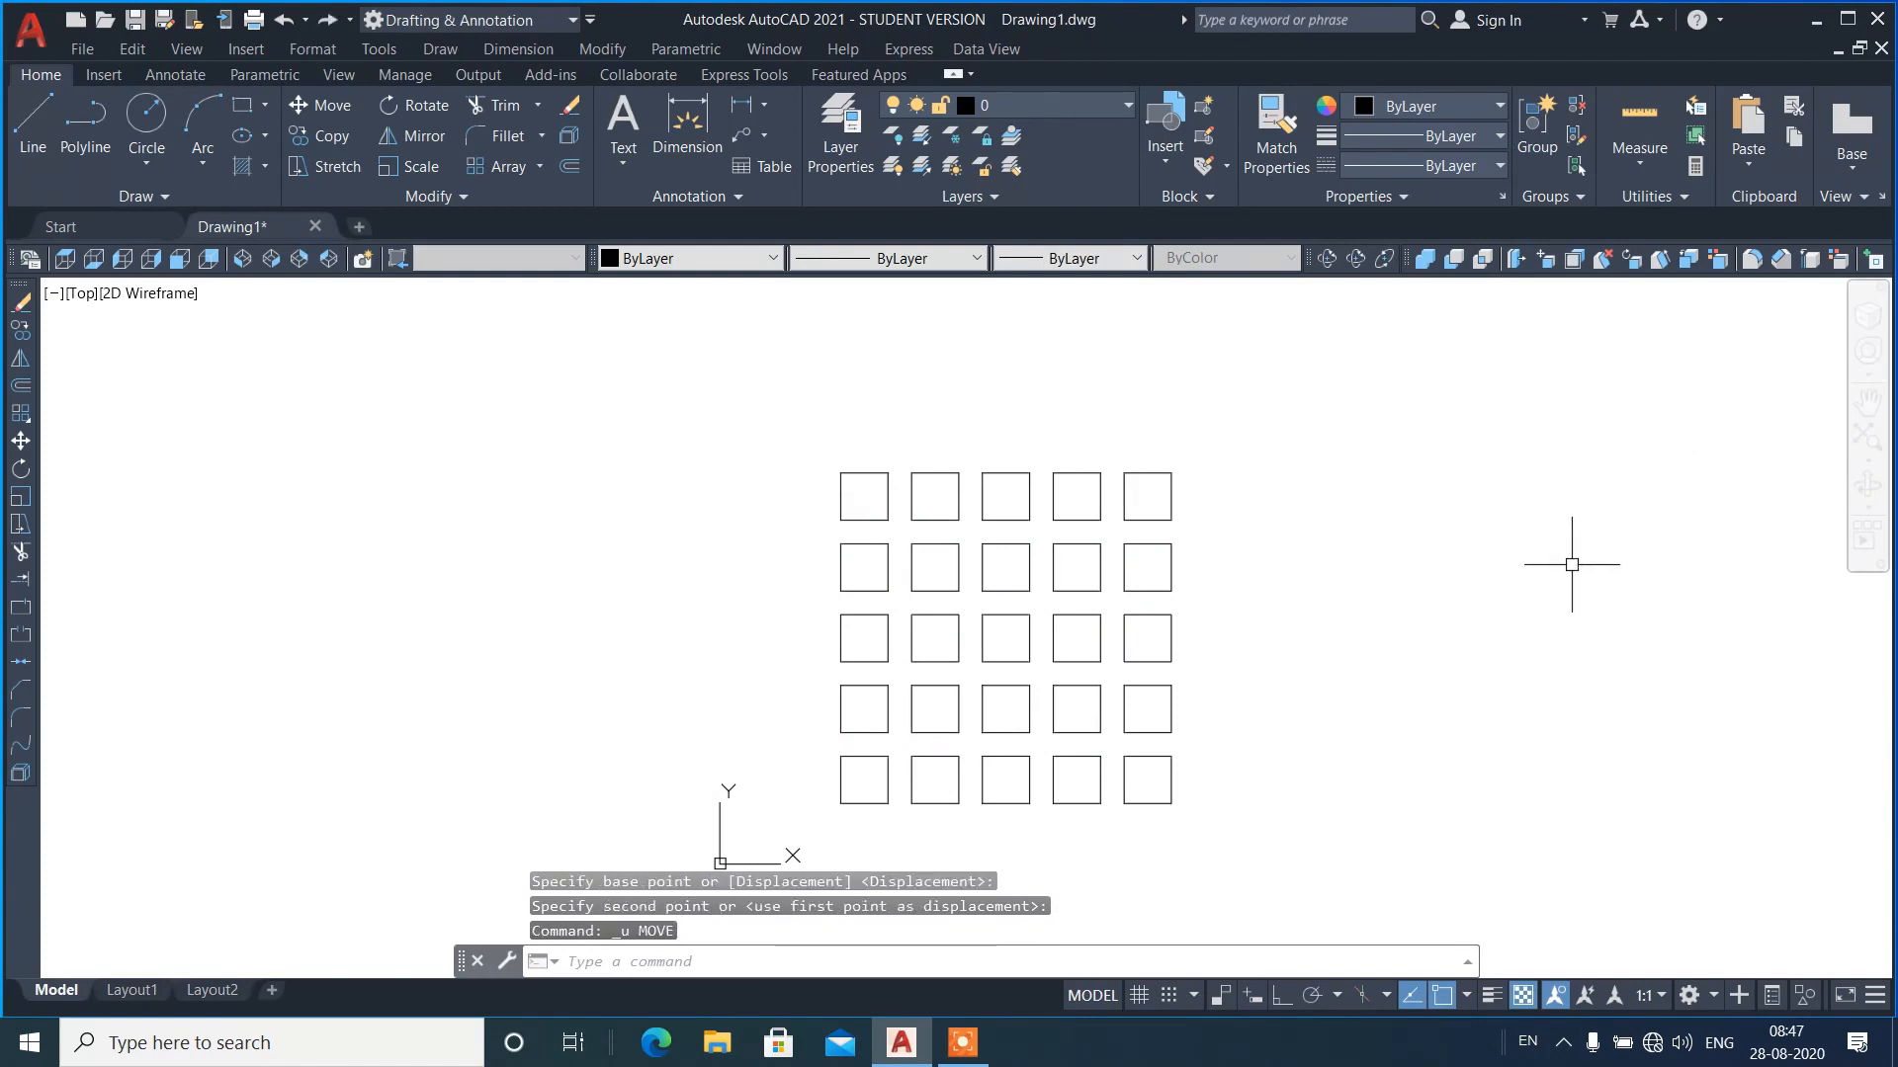
- Start Move again with window polygon (WP) selection, enclosing the upper side of the top-left diagonal down to the second row's middle square
text(m)
key(Return)
text(wp)
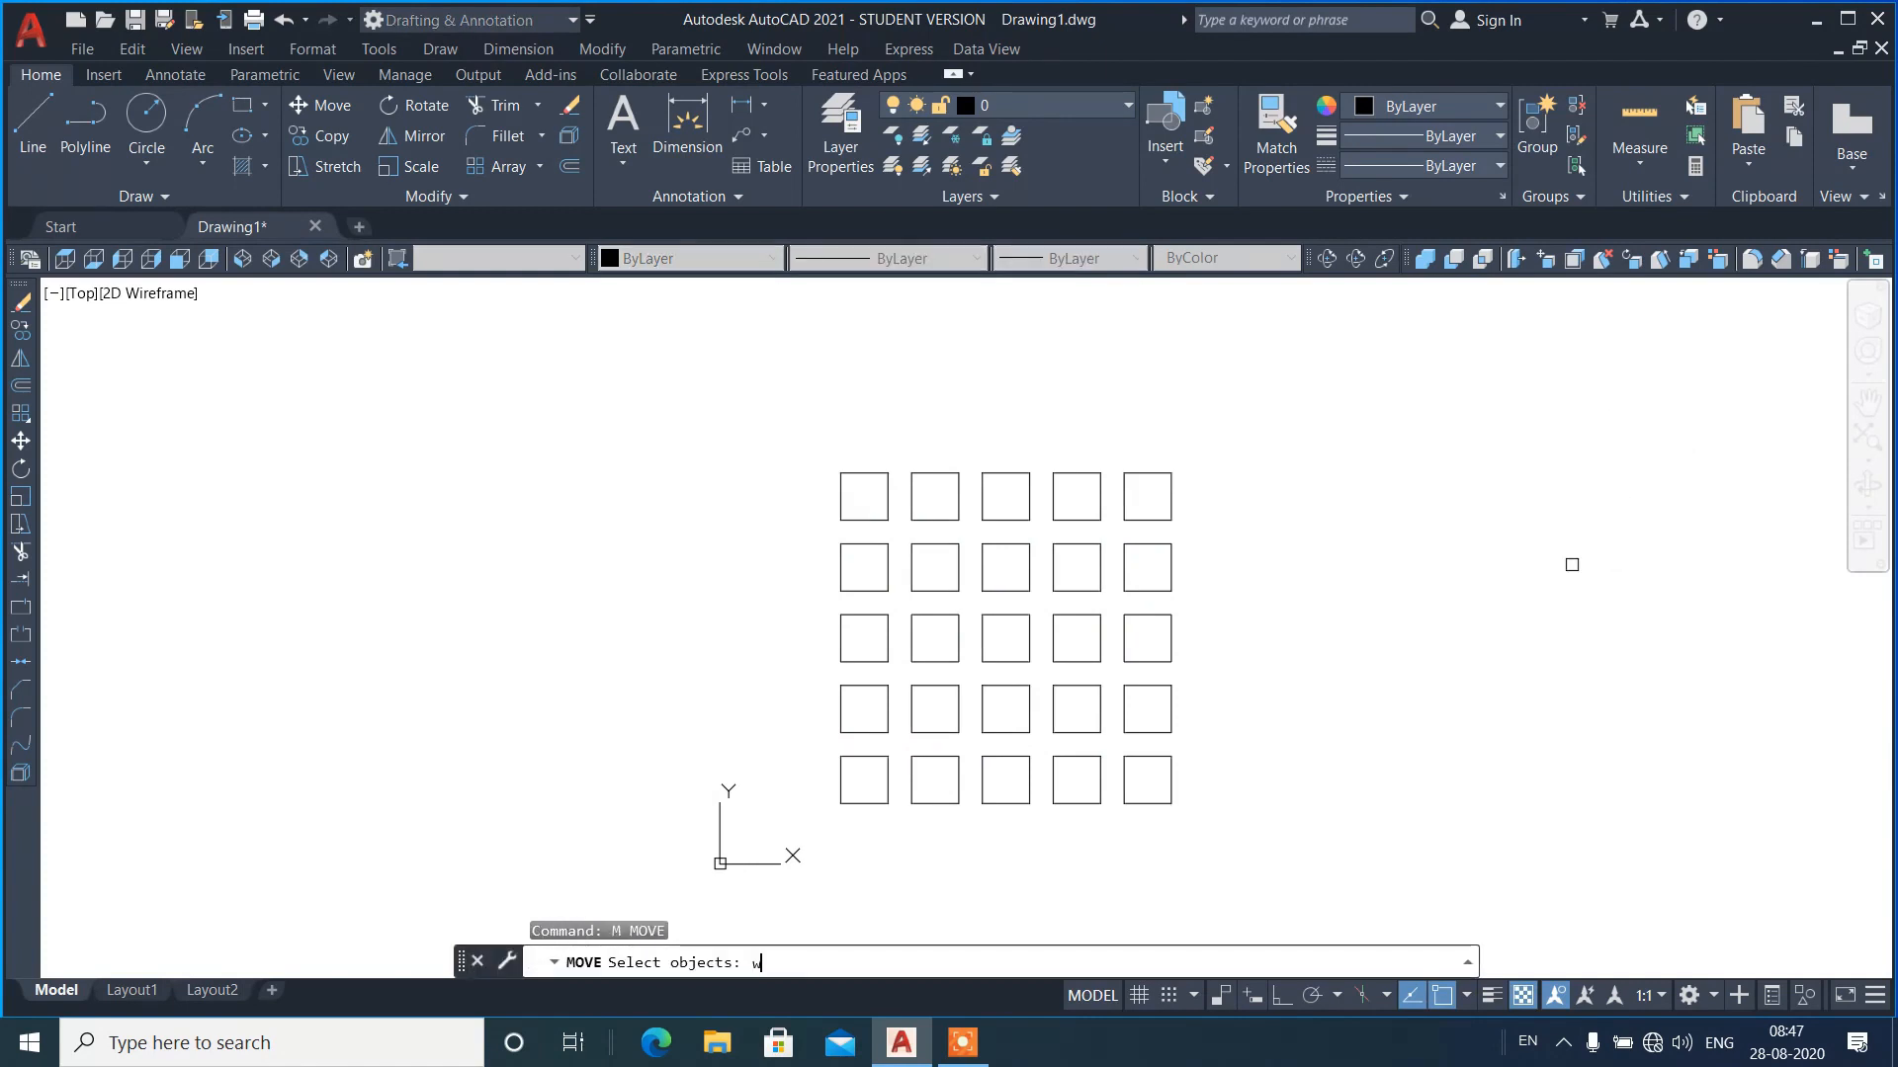
key(Return)
scroll(830, 493, up, 4)
click(802, 419)
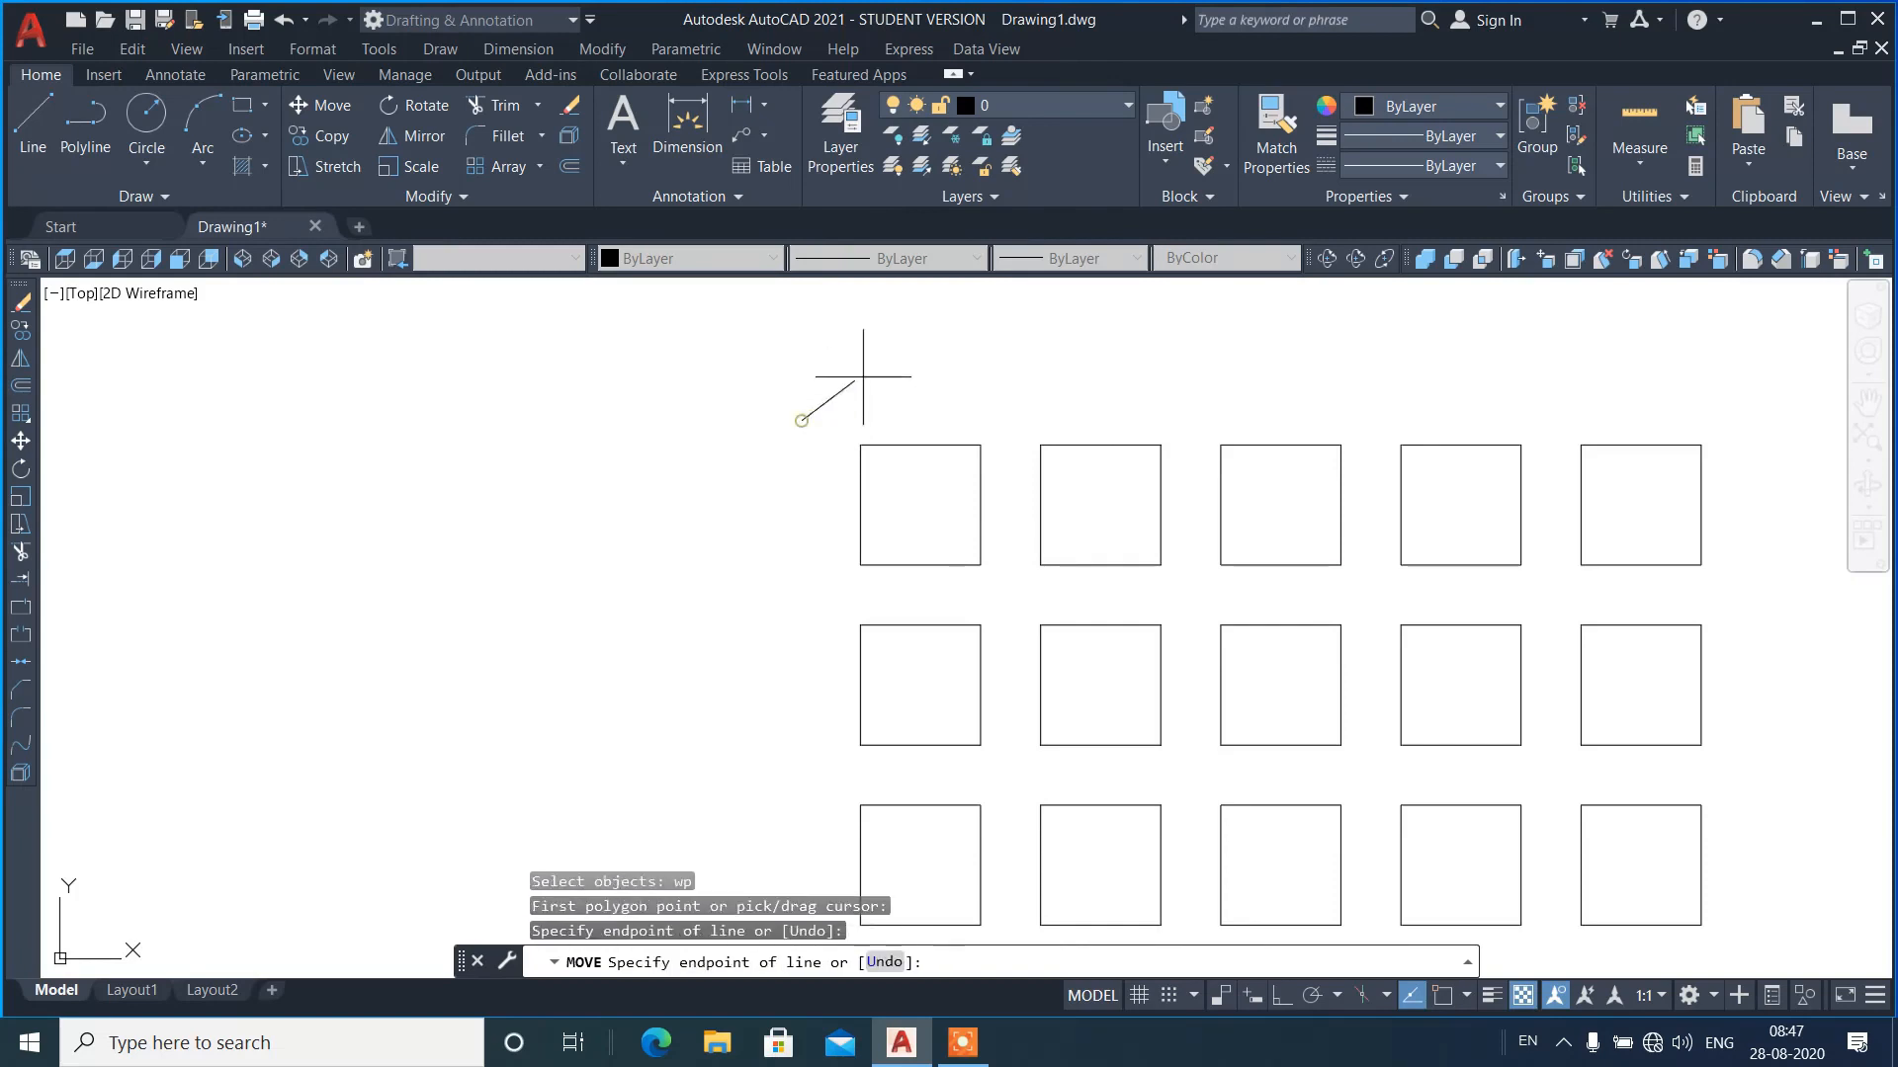
click(905, 364)
click(1115, 496)
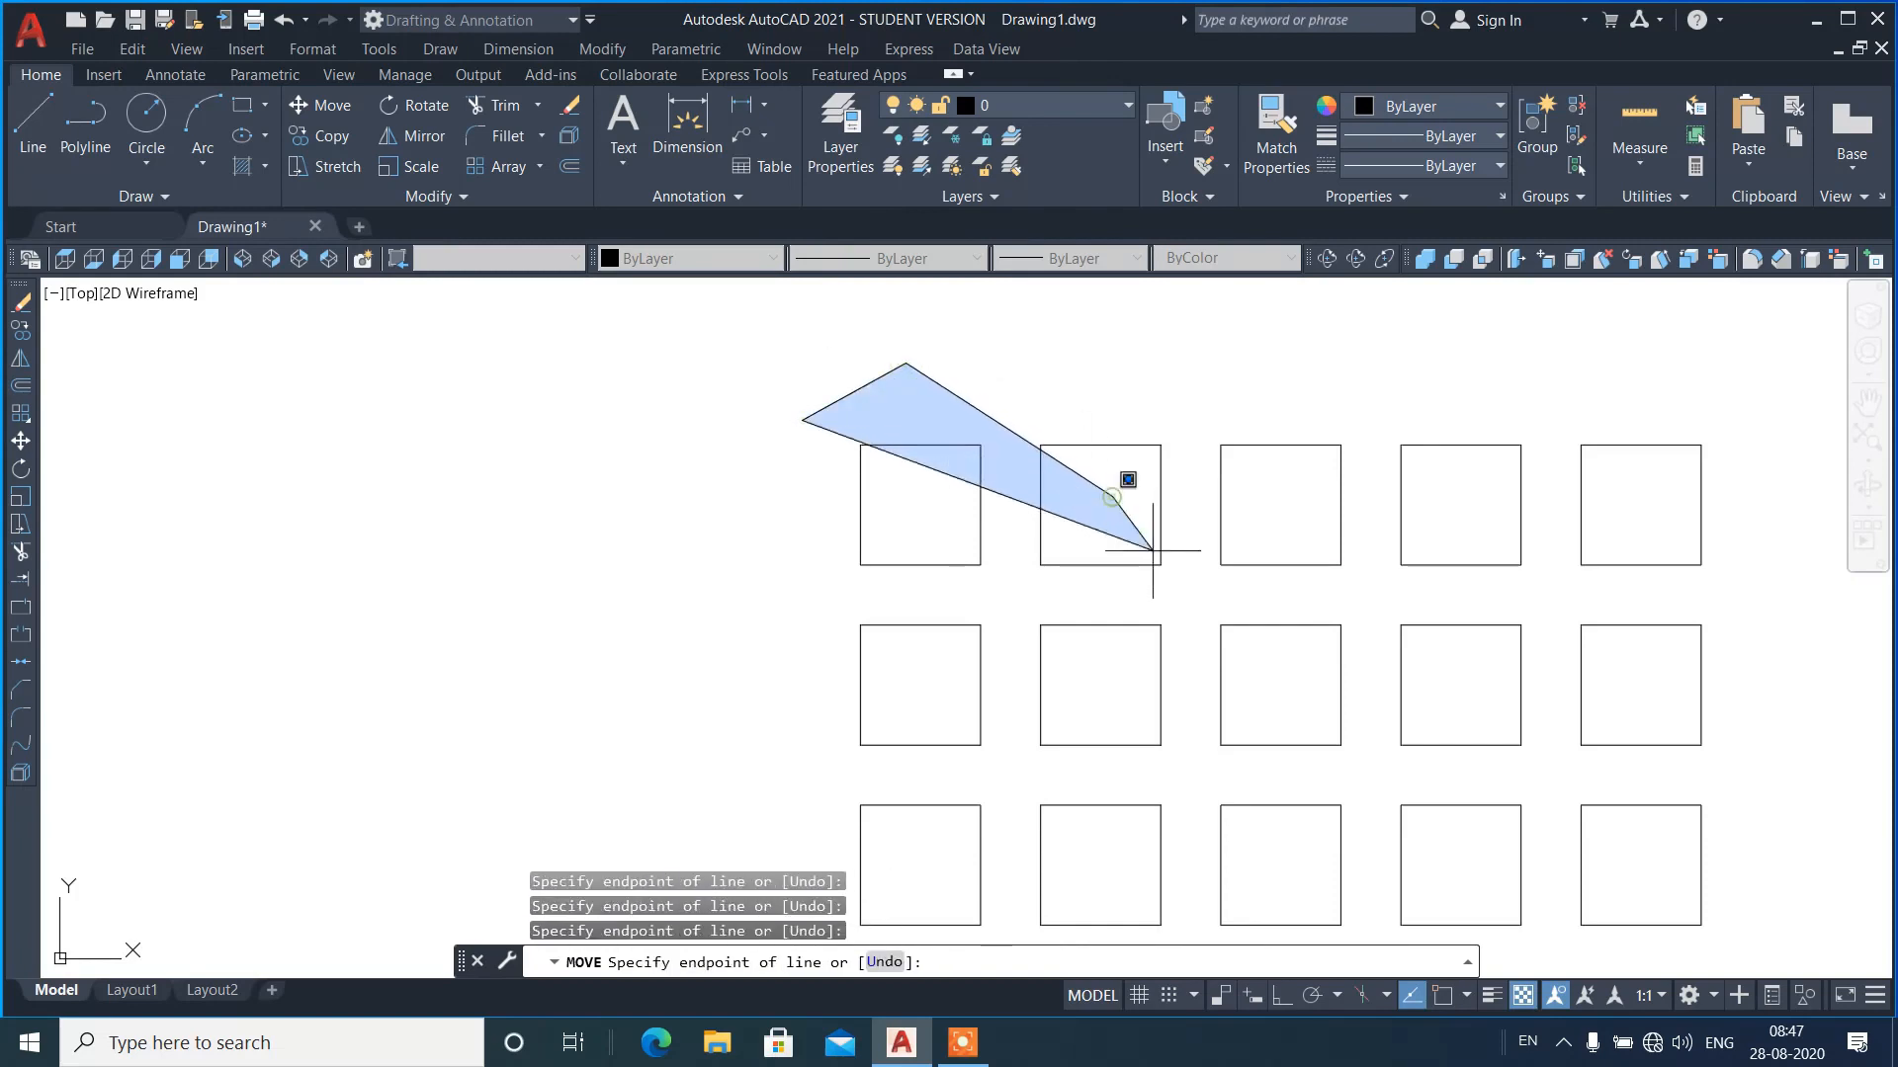
click(1311, 696)
- Continue the new window polygon around the top-right corner square and inward to the third row's fourth square
click(1598, 368)
click(1775, 360)
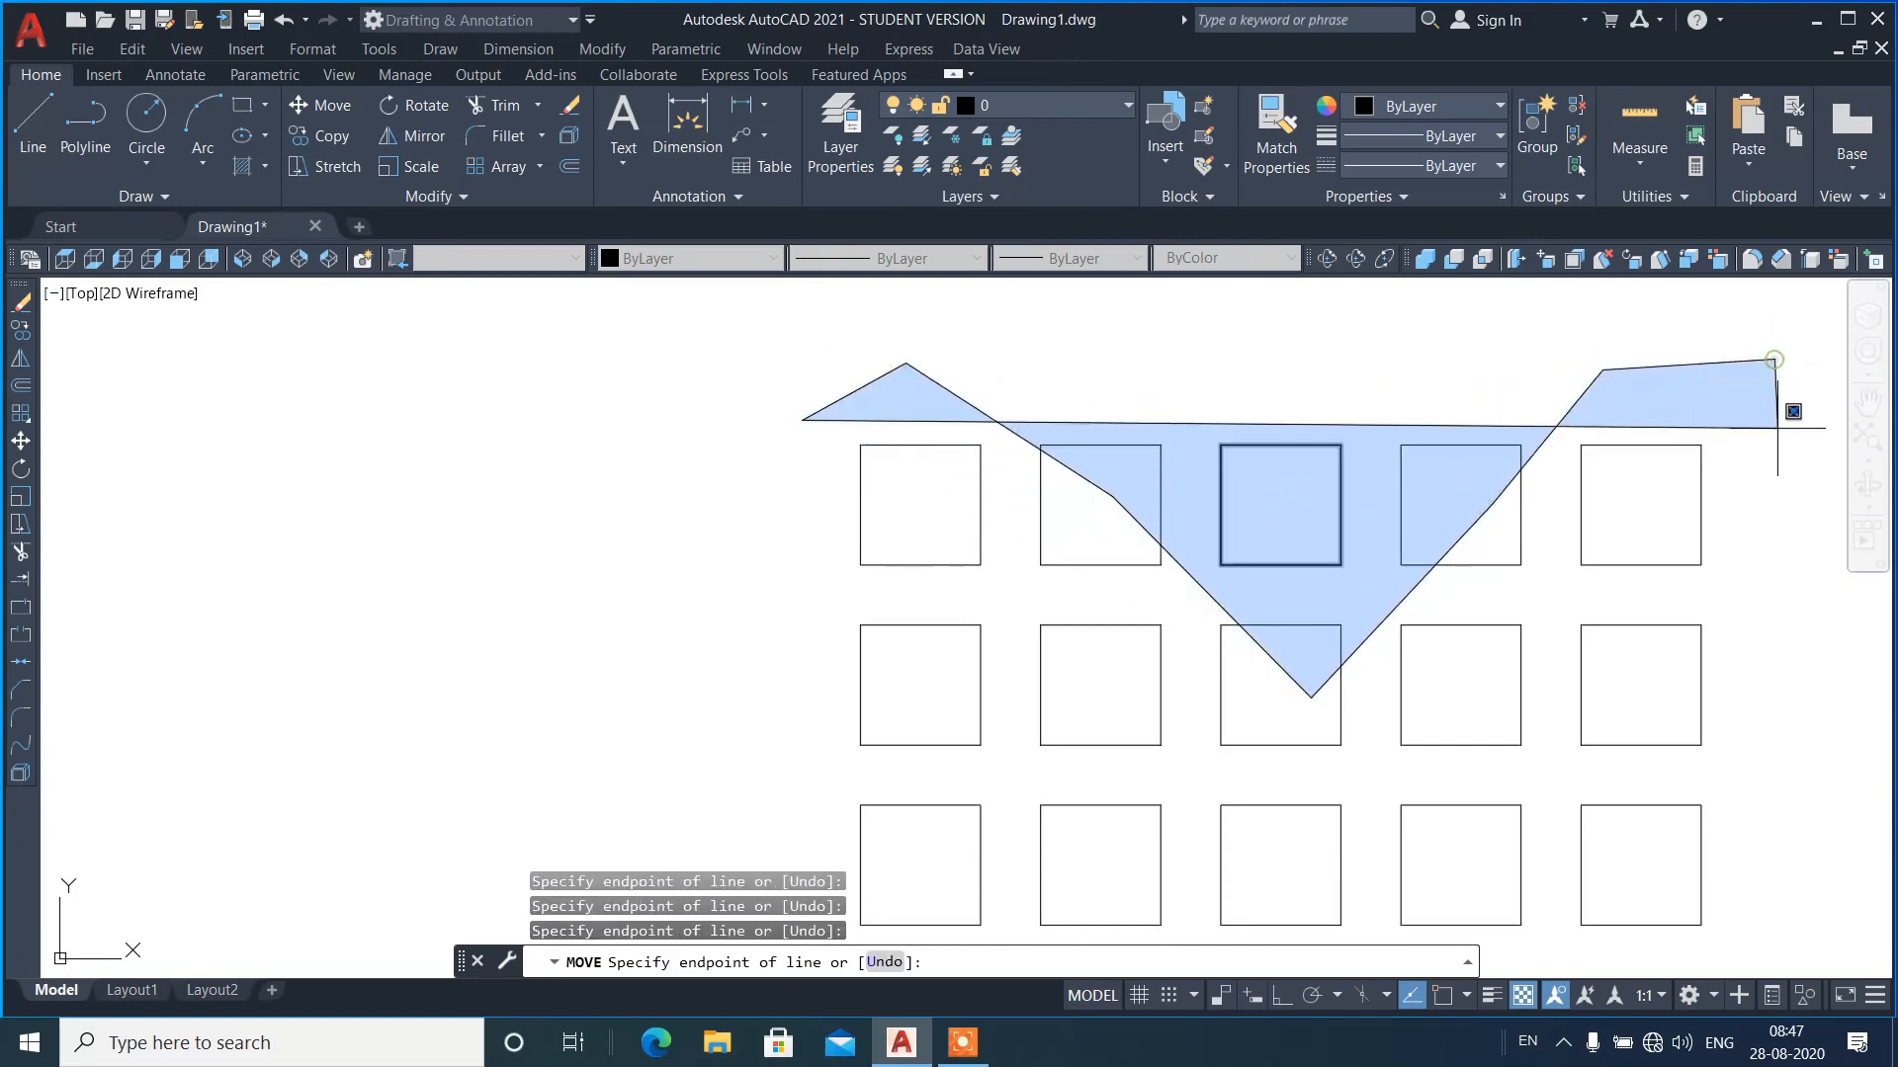
scroll(1779, 425, down, 2)
click(1787, 482)
click(1548, 703)
- Continue the window polygon around the bottom-right corner square and inward to the fourth row's middle square
scroll(1534, 684, down, 2)
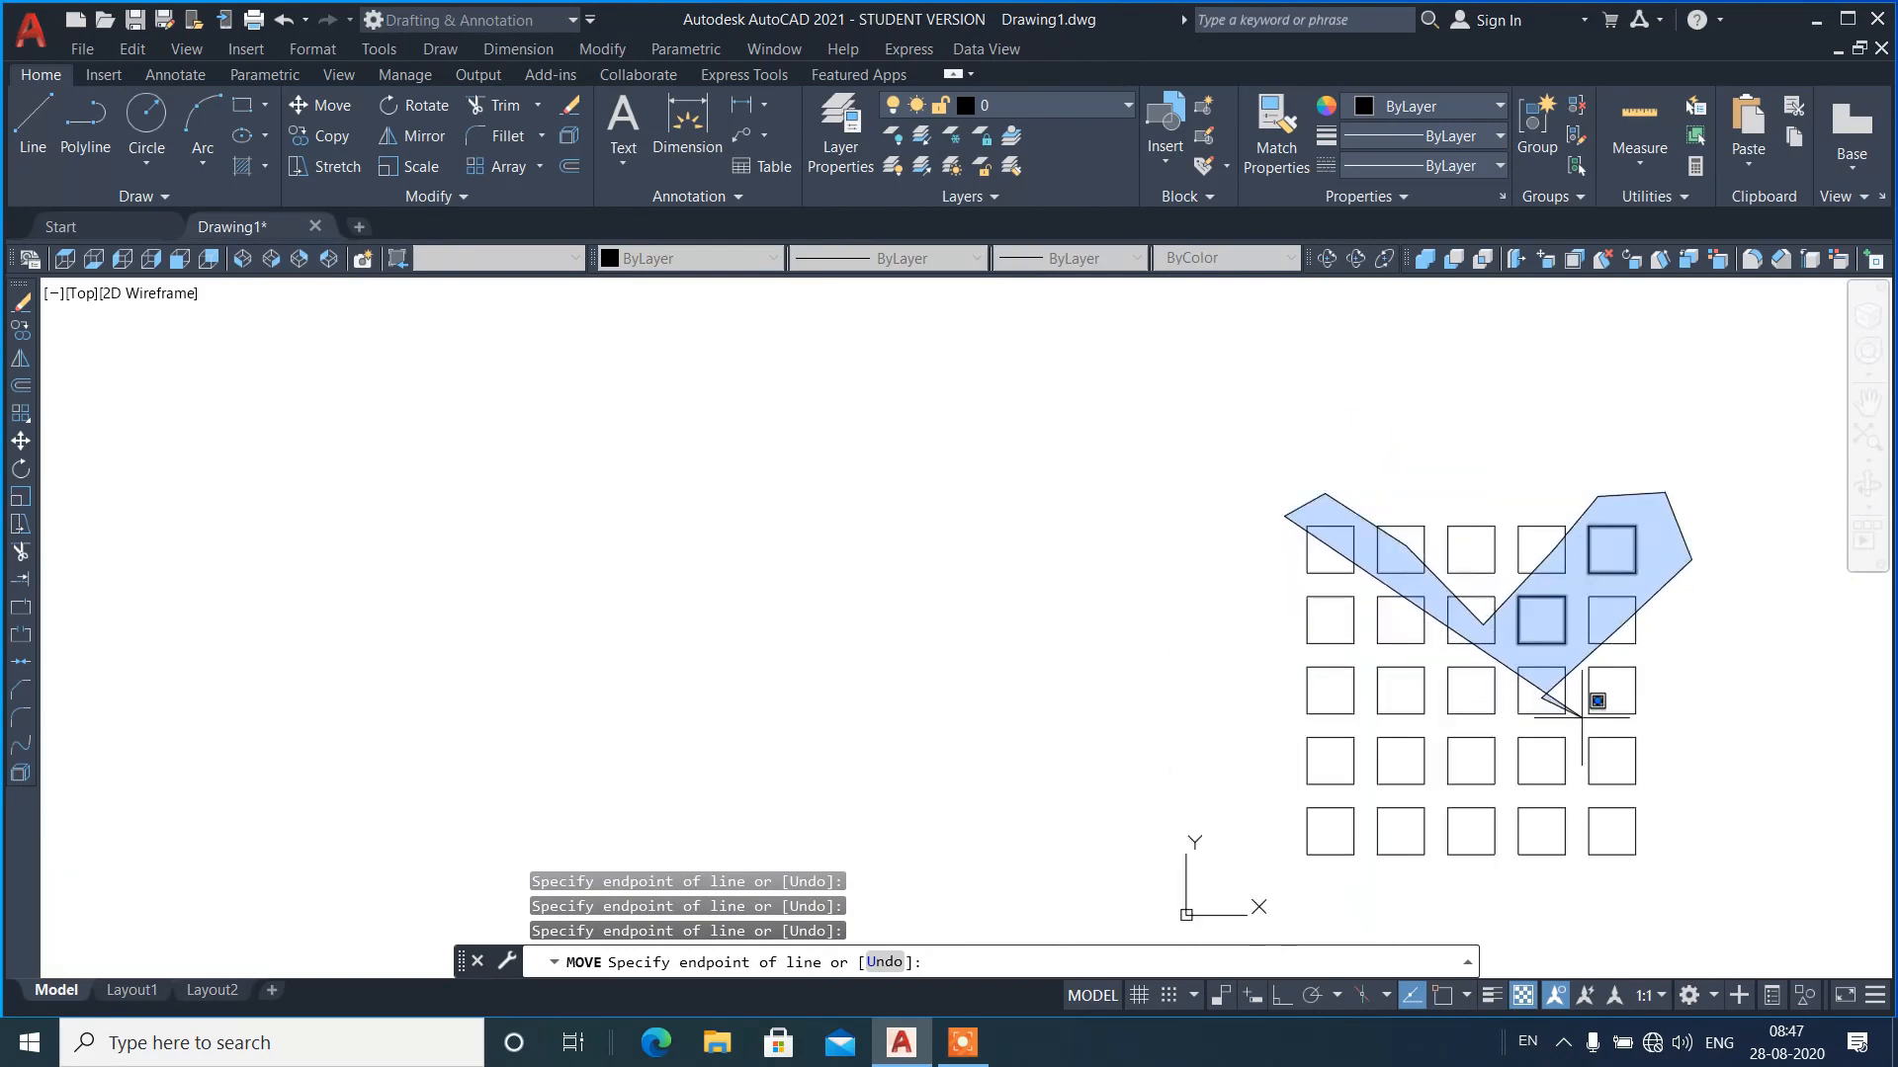
click(1605, 757)
click(1677, 774)
click(1694, 857)
click(1644, 893)
click(1578, 884)
click(1546, 820)
click(1474, 762)
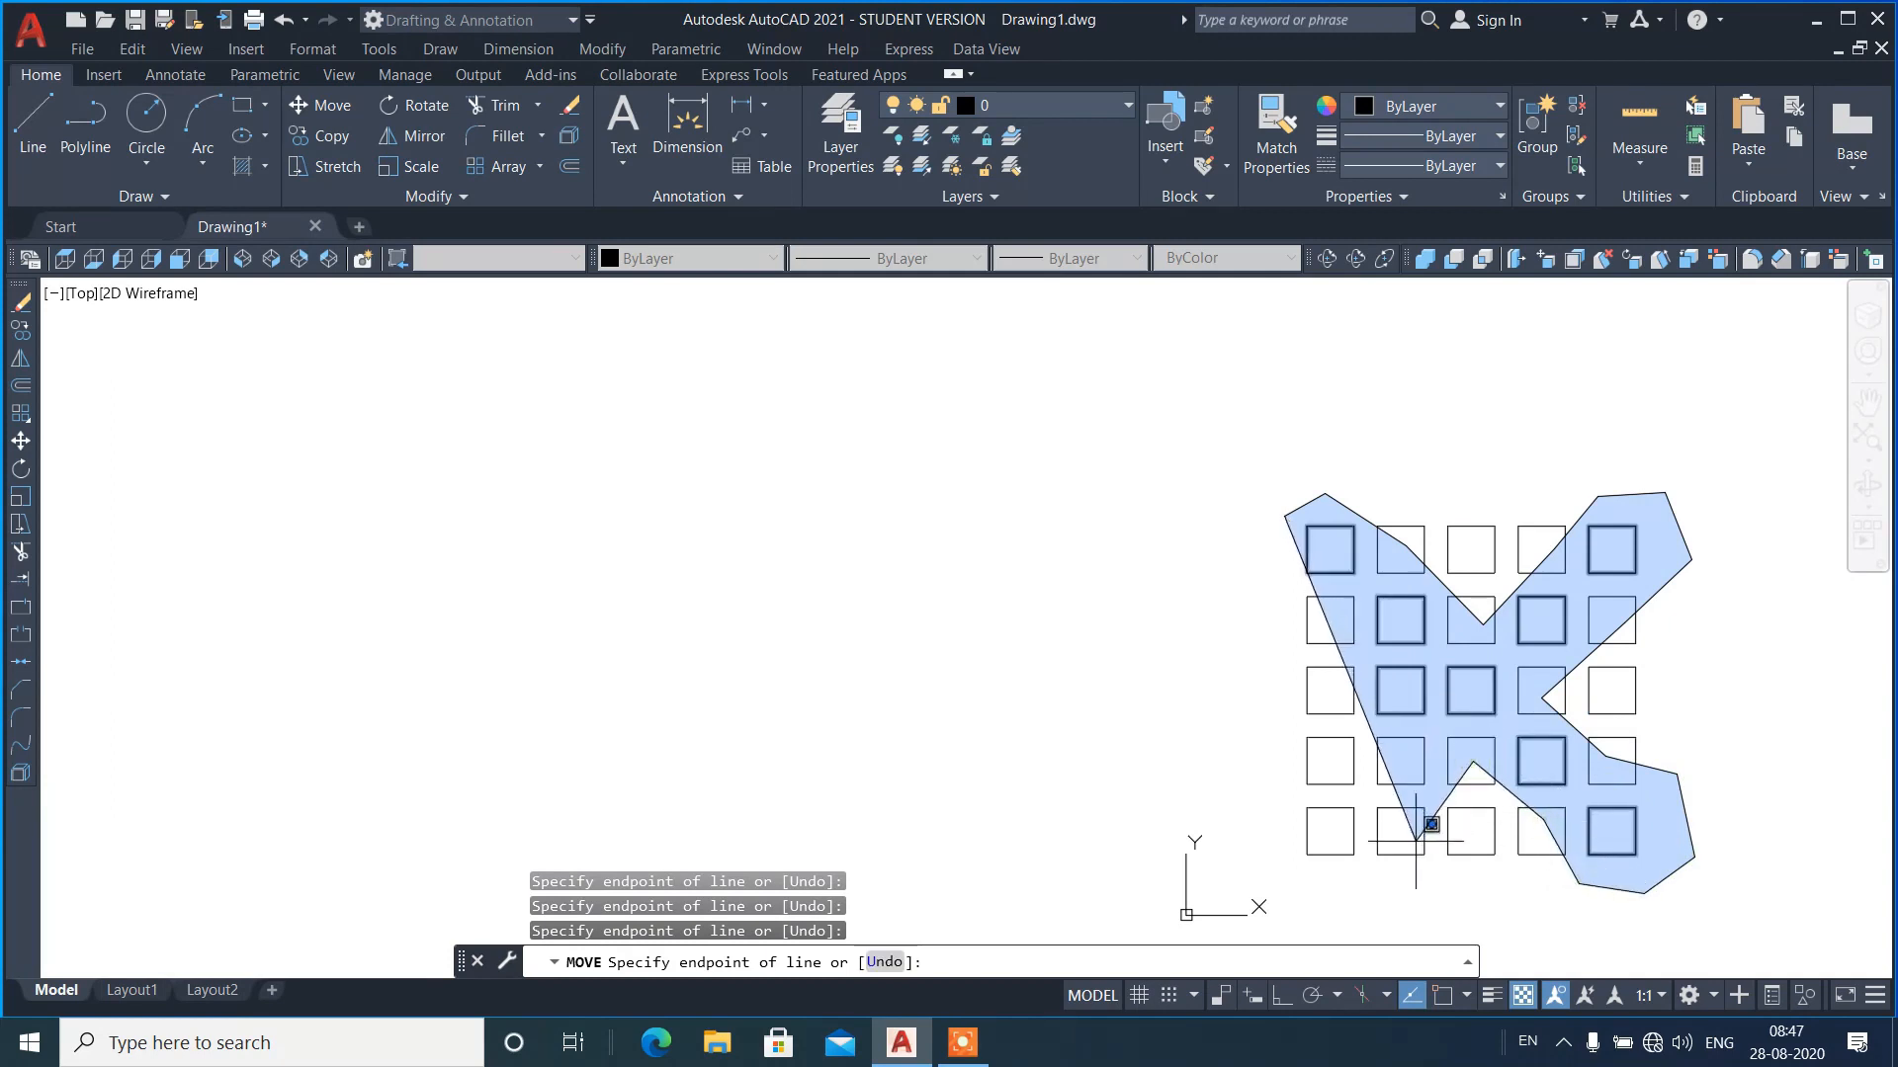
- Run the window polygon around the bottom-left corner square and inward to the third row's second square, and finish the selection
click(1365, 907)
click(1250, 874)
click(1395, 687)
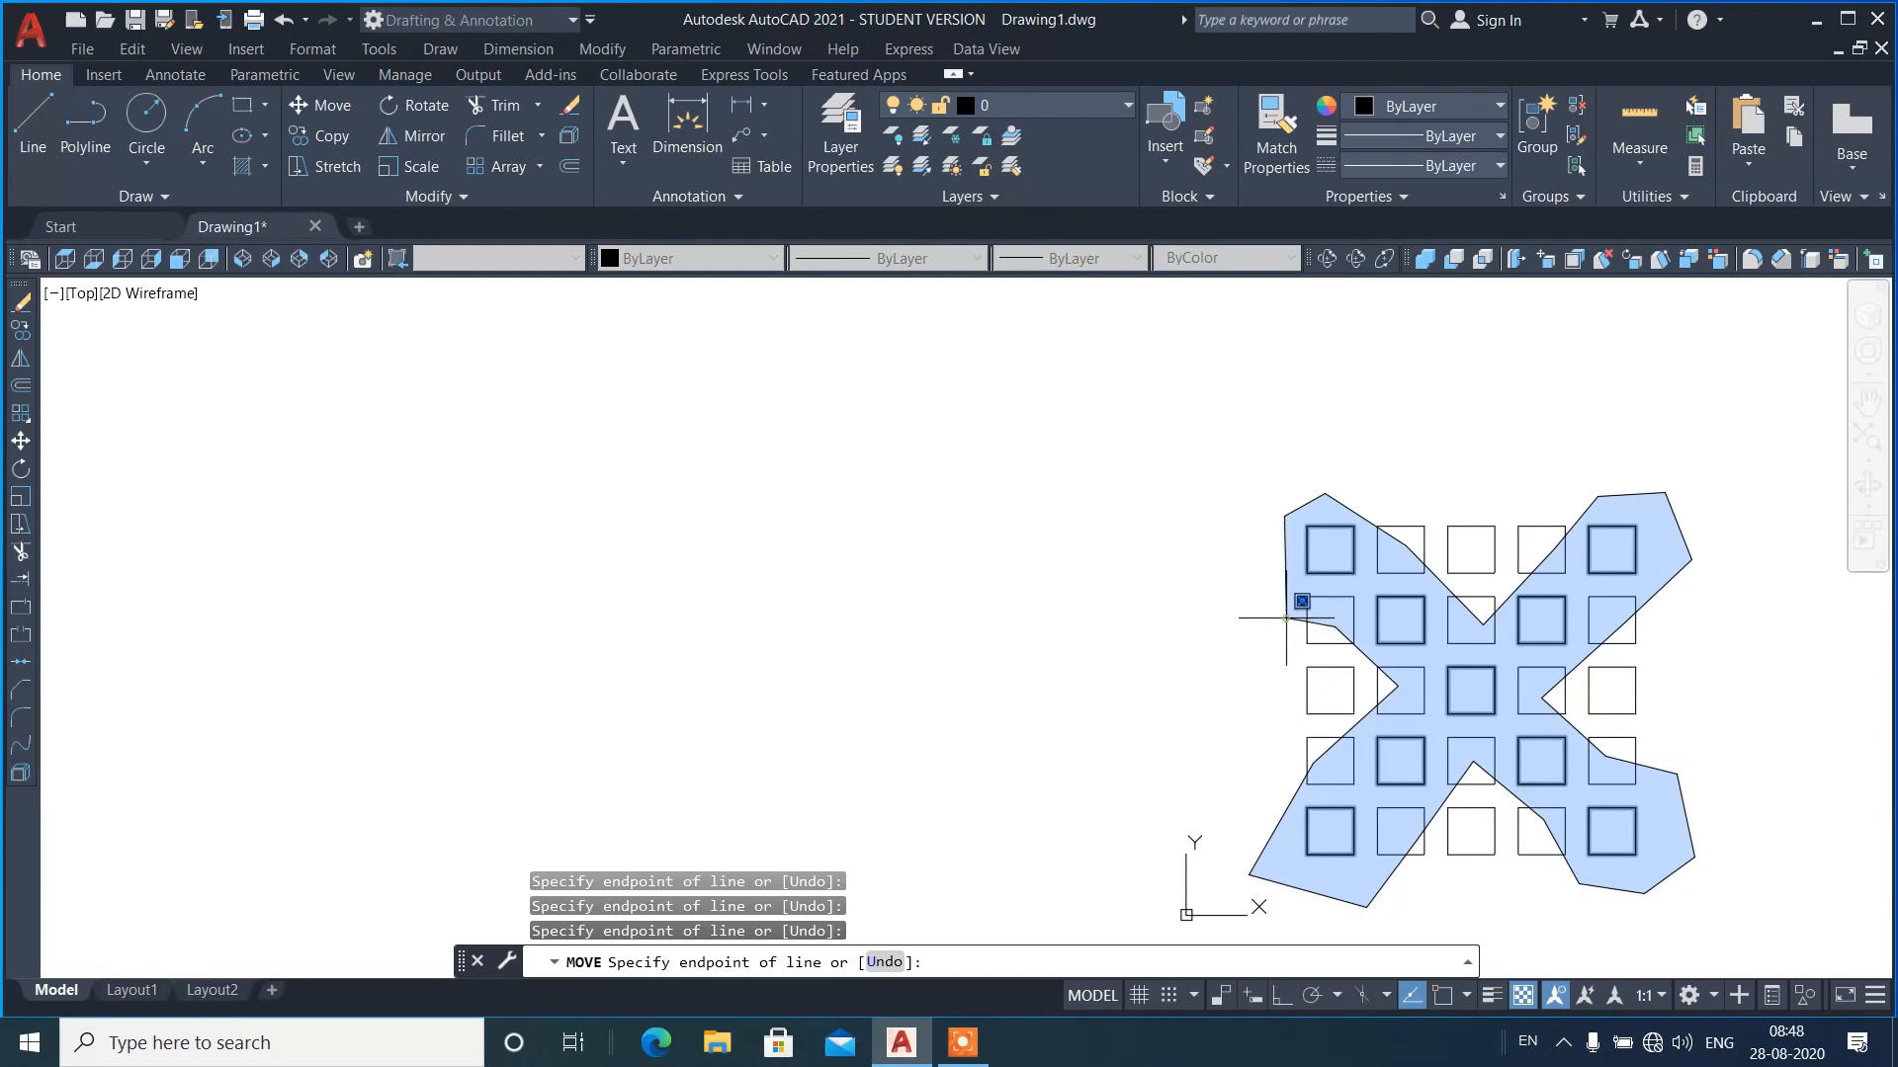
key(Return)
key(Return)
- Move the X-shaped set of selected squares to the left of the grid, and undo the move
click(1203, 556)
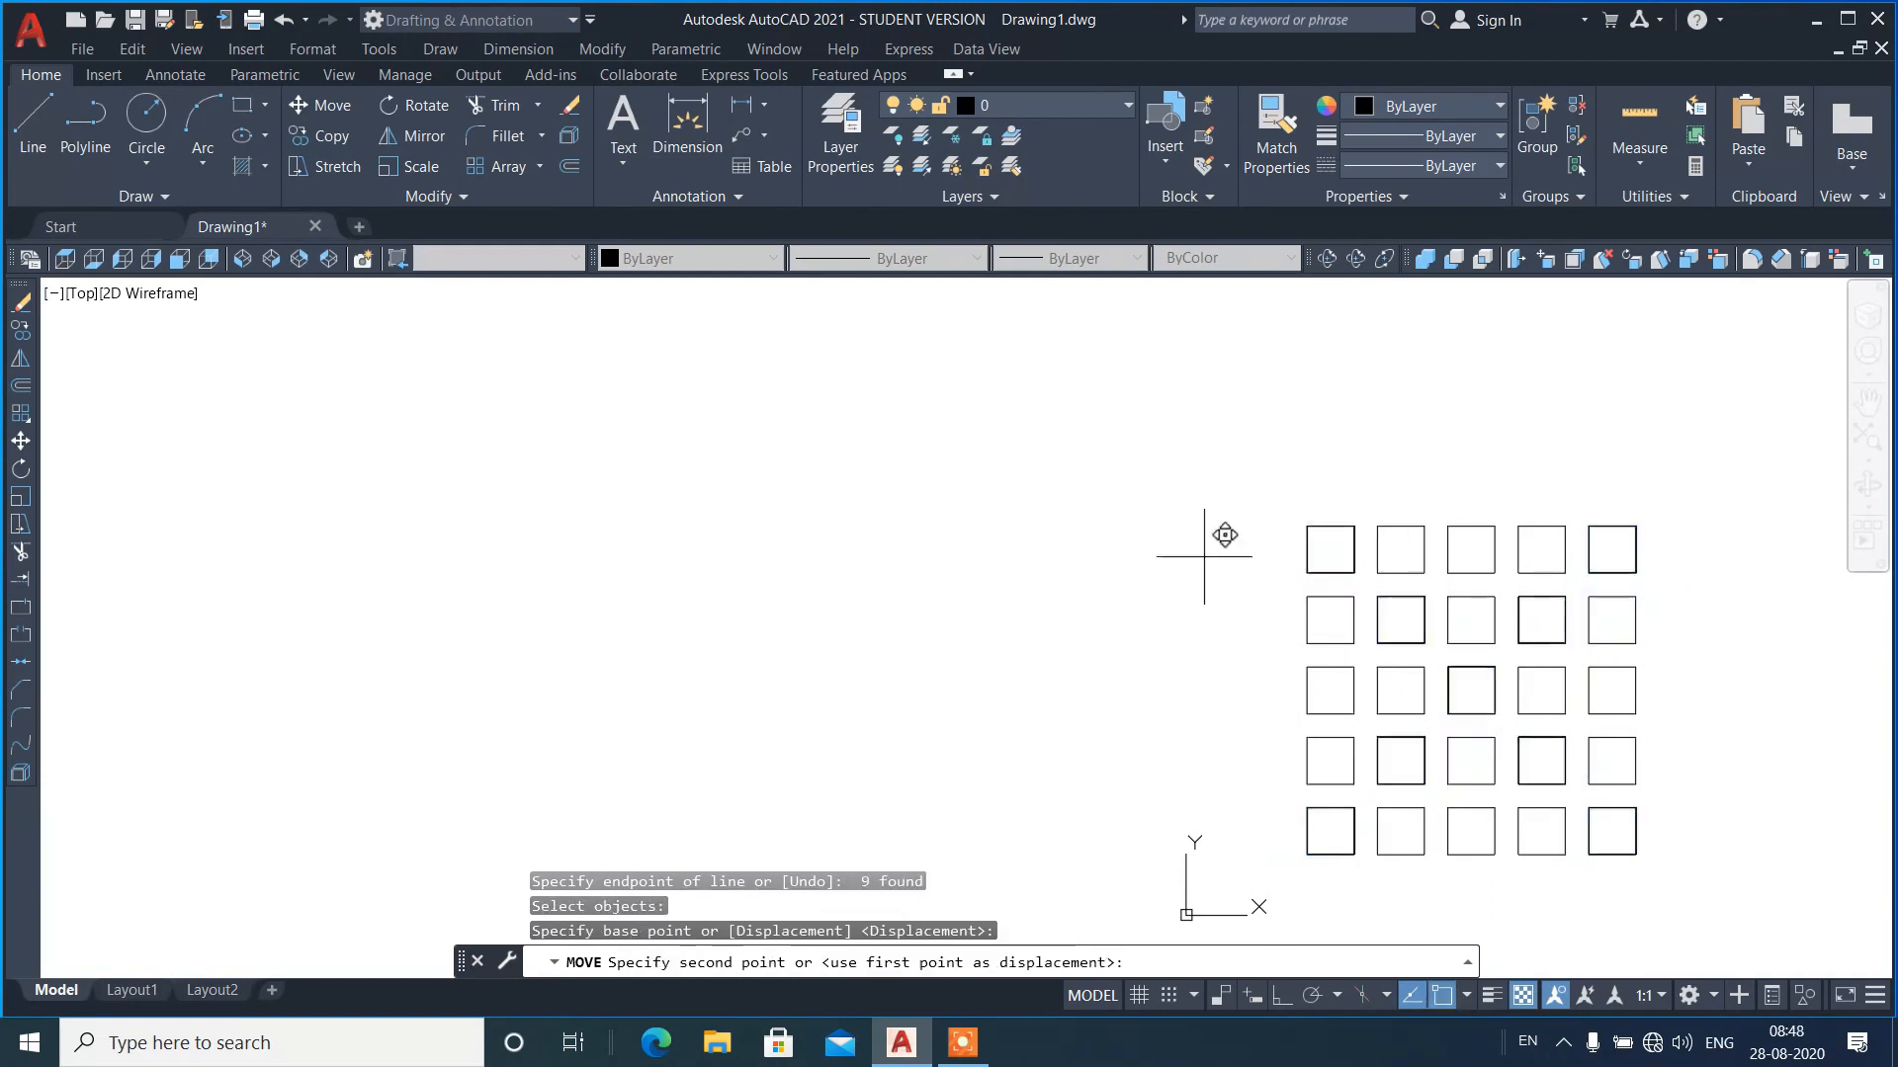
click(676, 491)
key(ctrl+z)
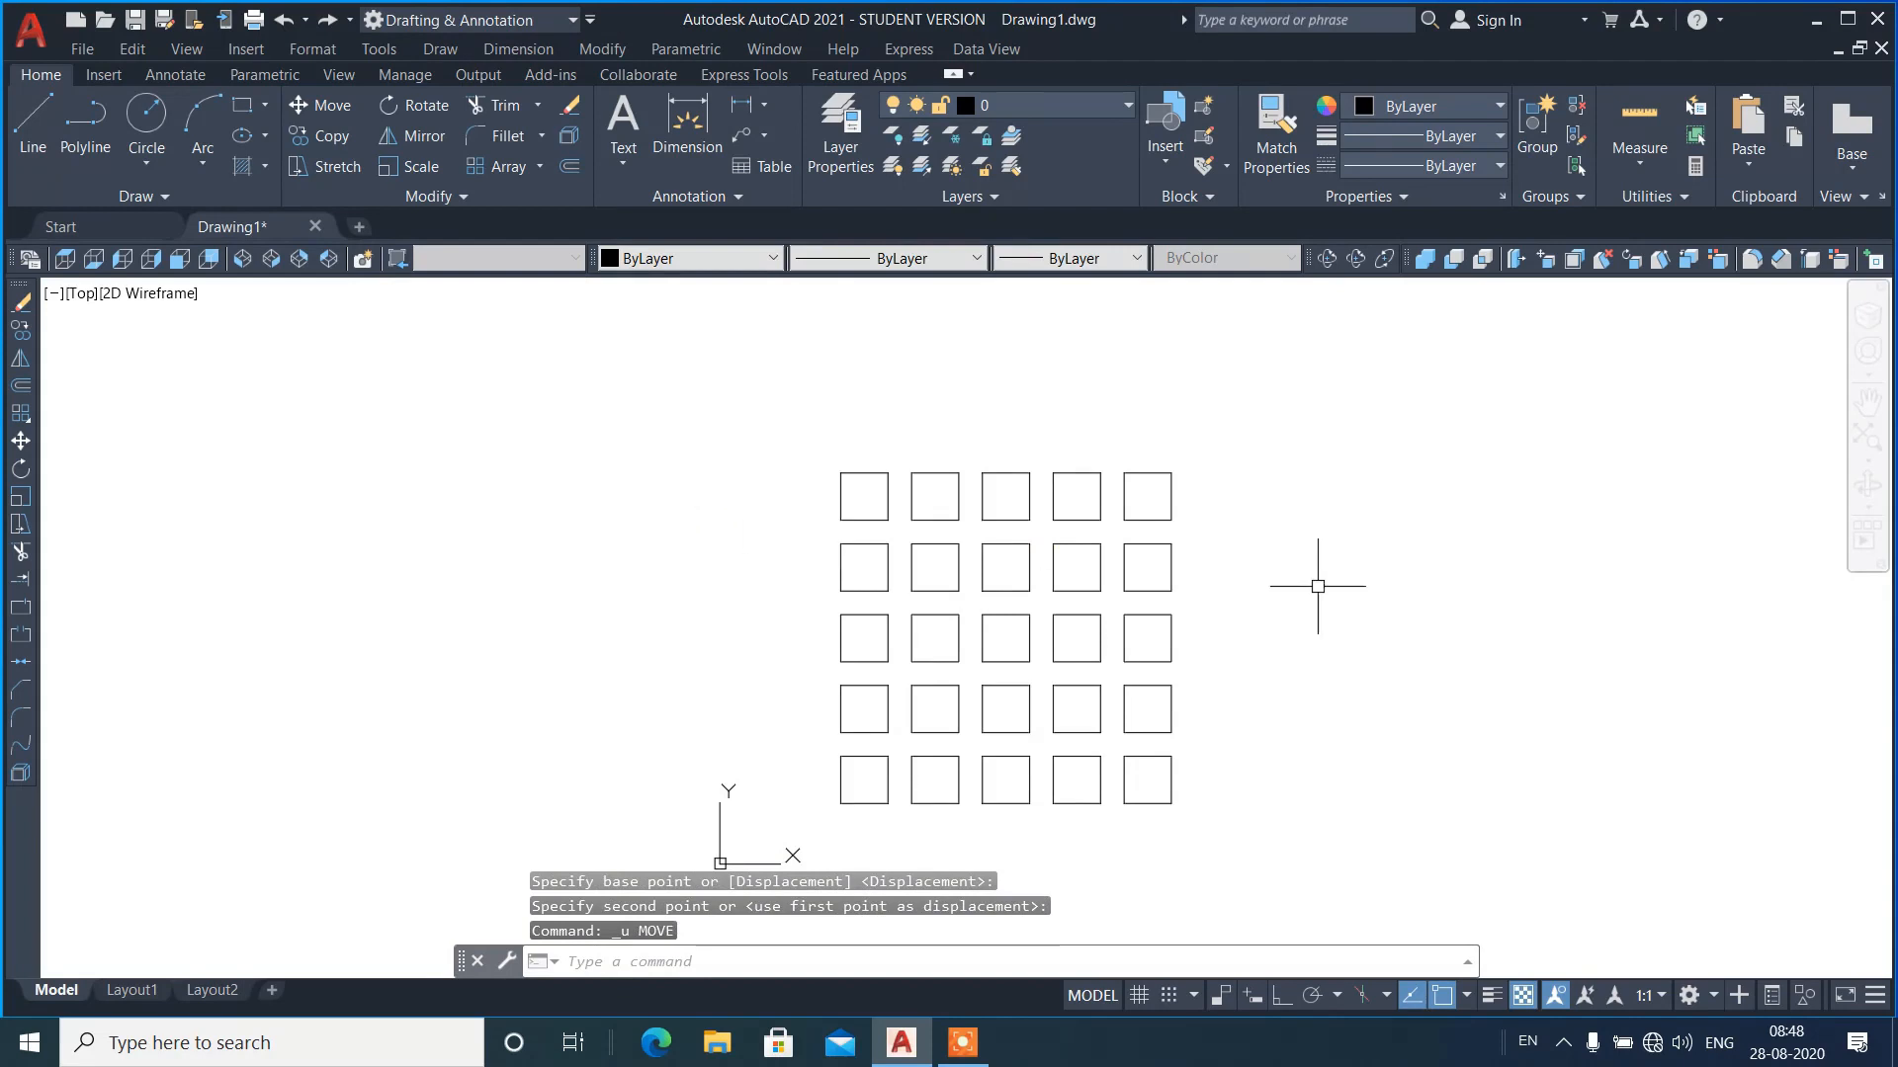
- Start moving squares by fence selection, running the fence diagonally from below the bottom row up around to the second row's first square
scroll(1282, 793, up, 2)
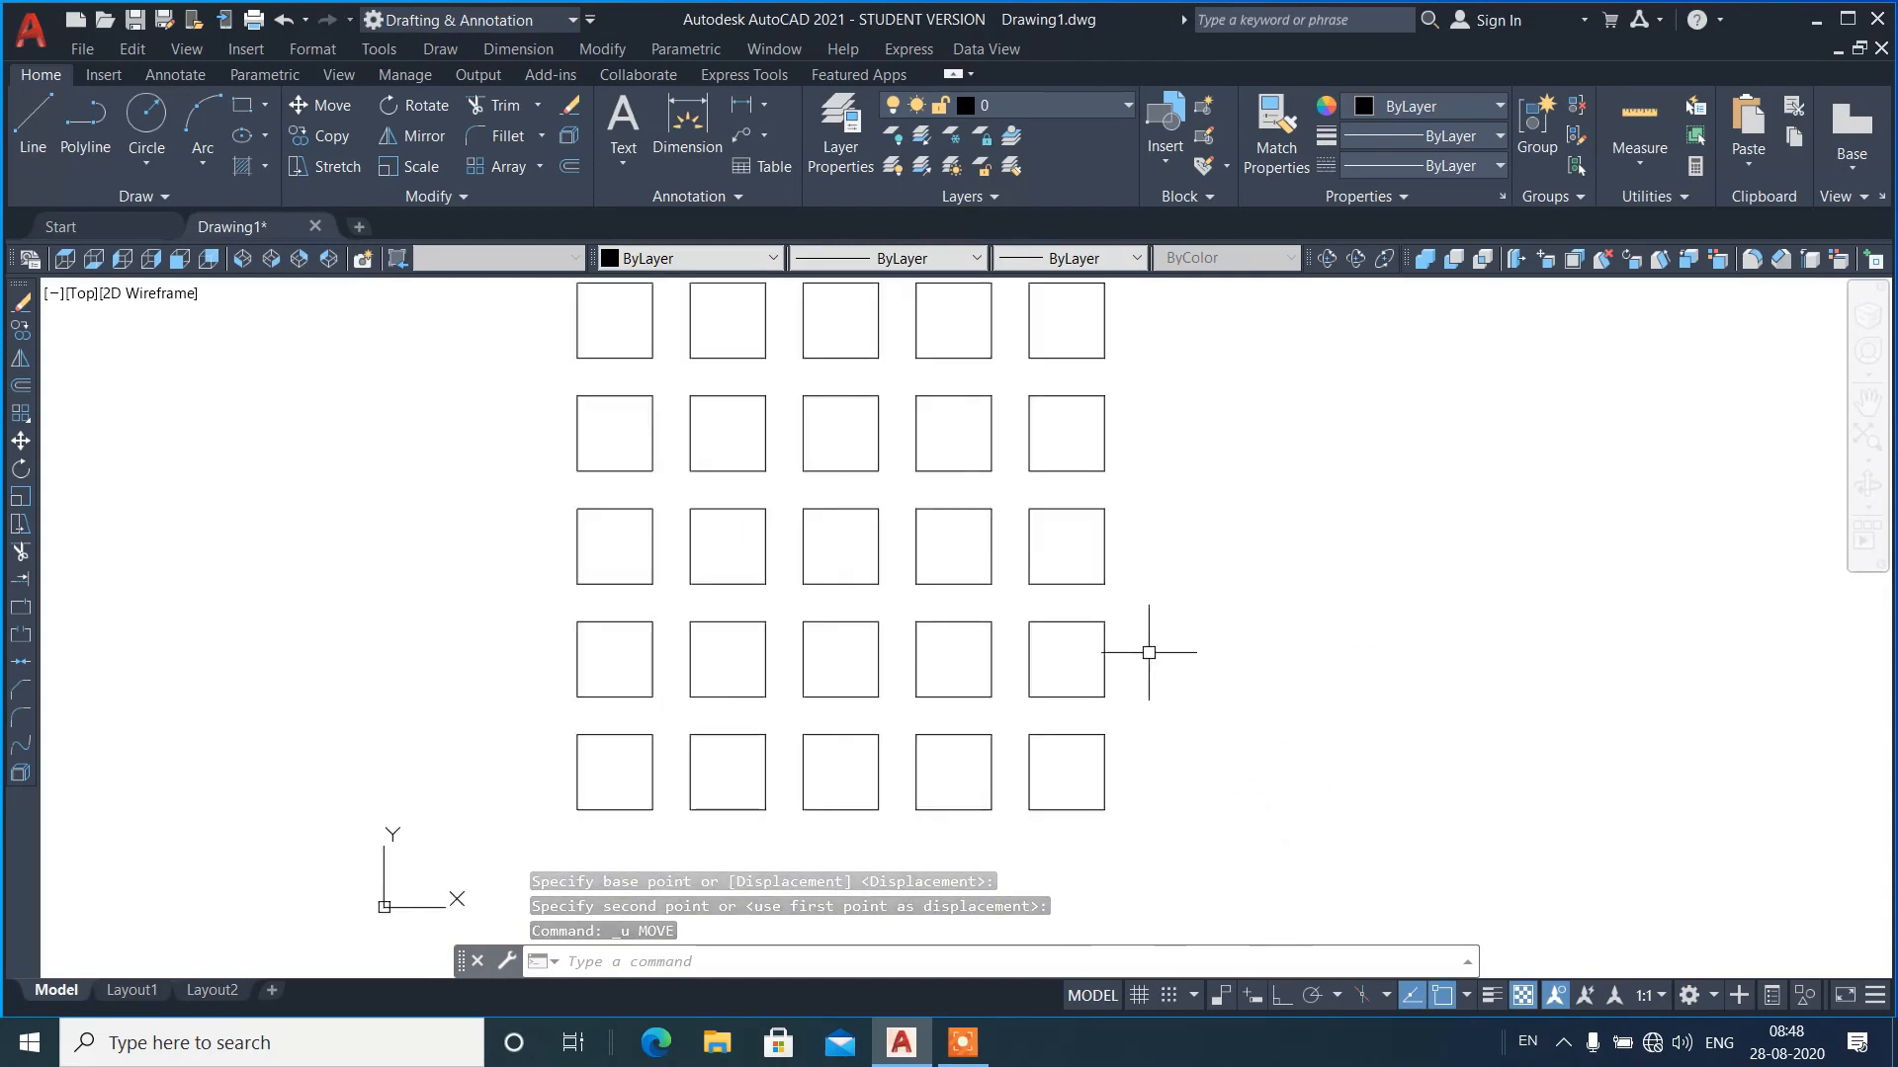
scroll(1147, 653, down, 2)
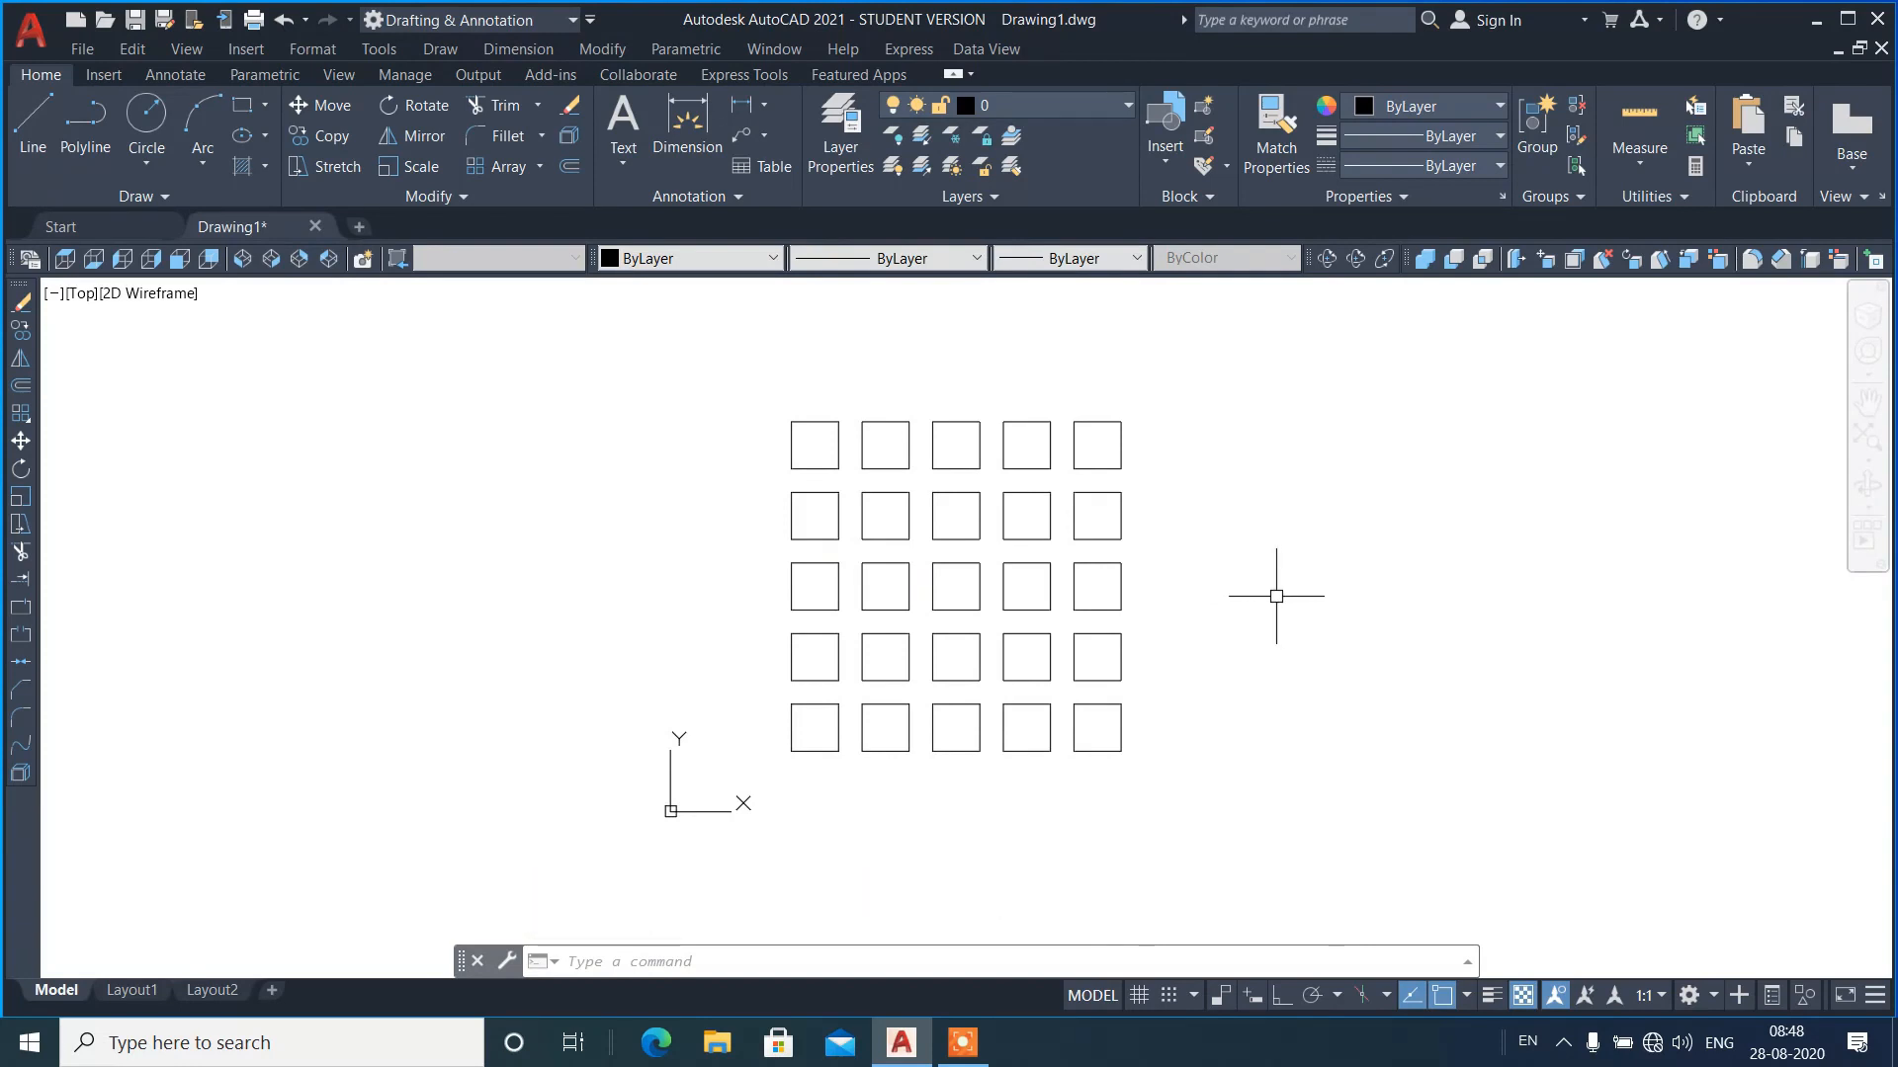
text(m)
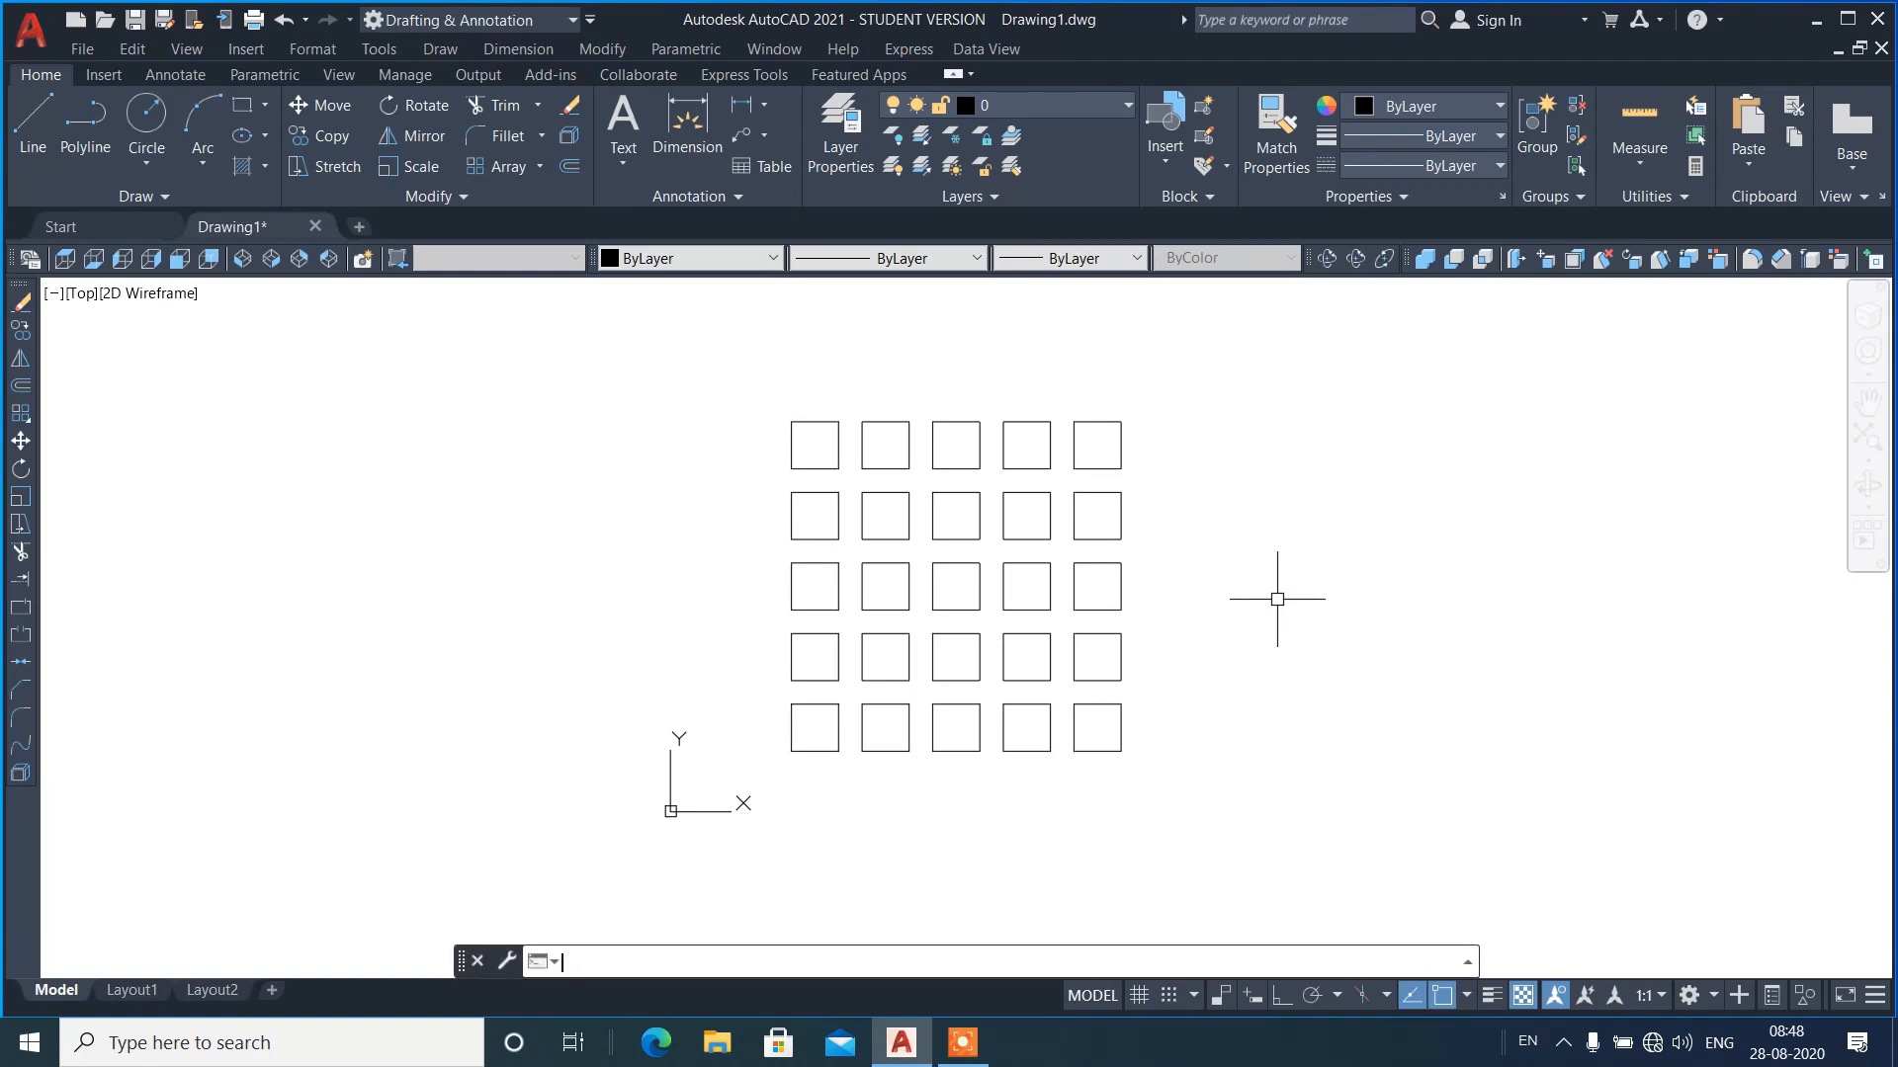
key(Return)
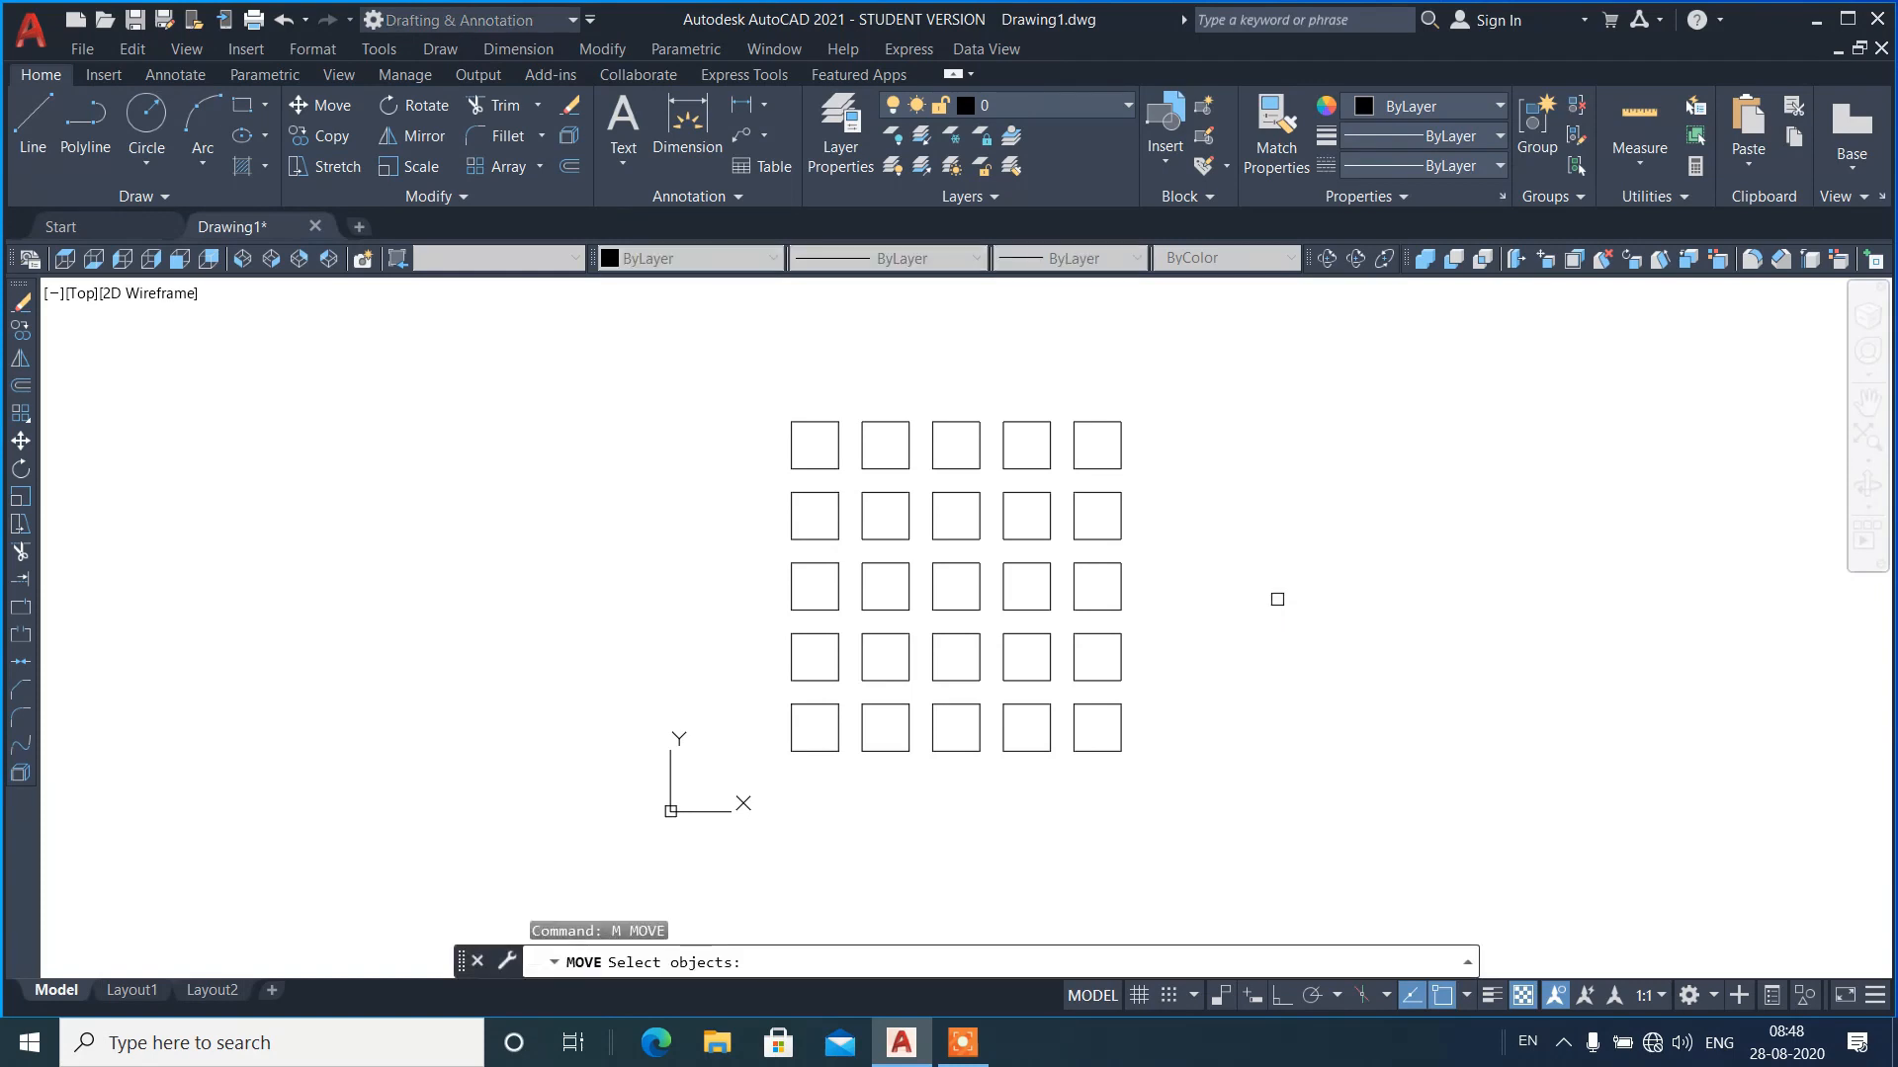
text(f)
key(Return)
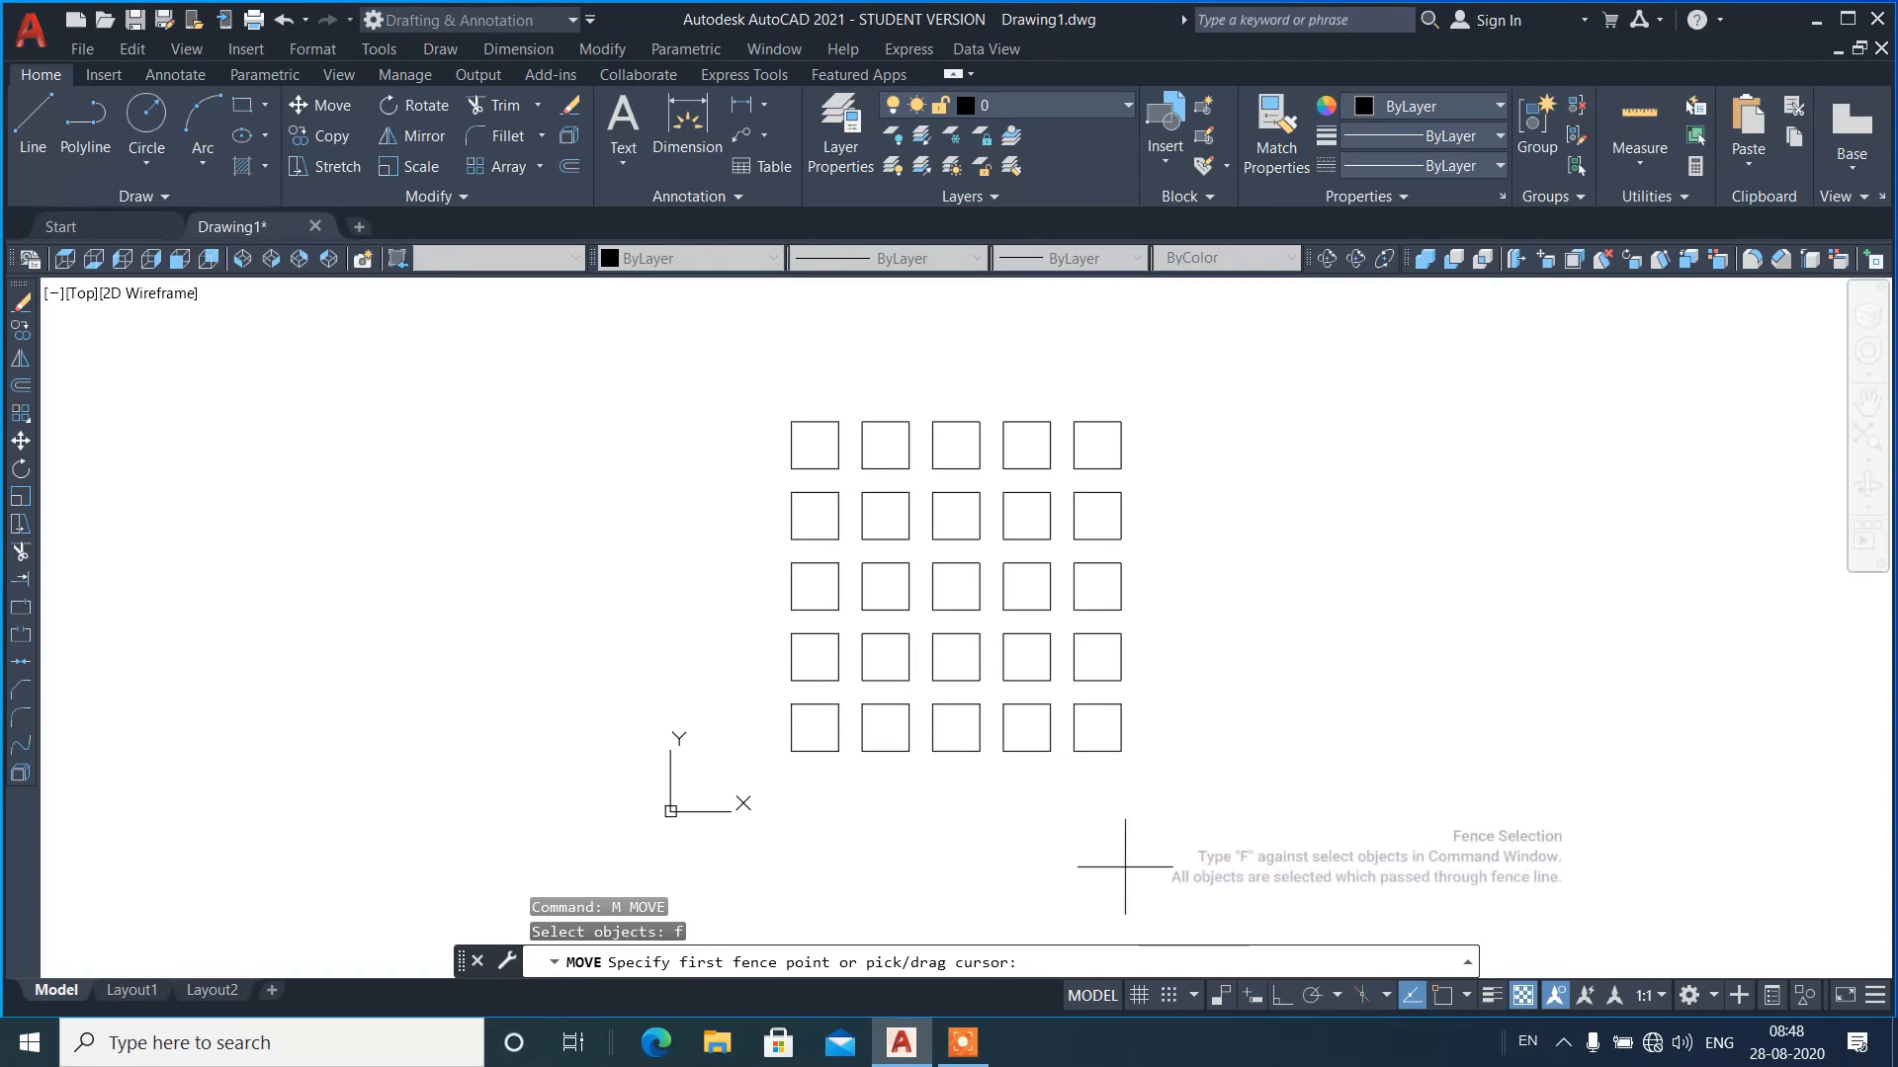
click(1006, 775)
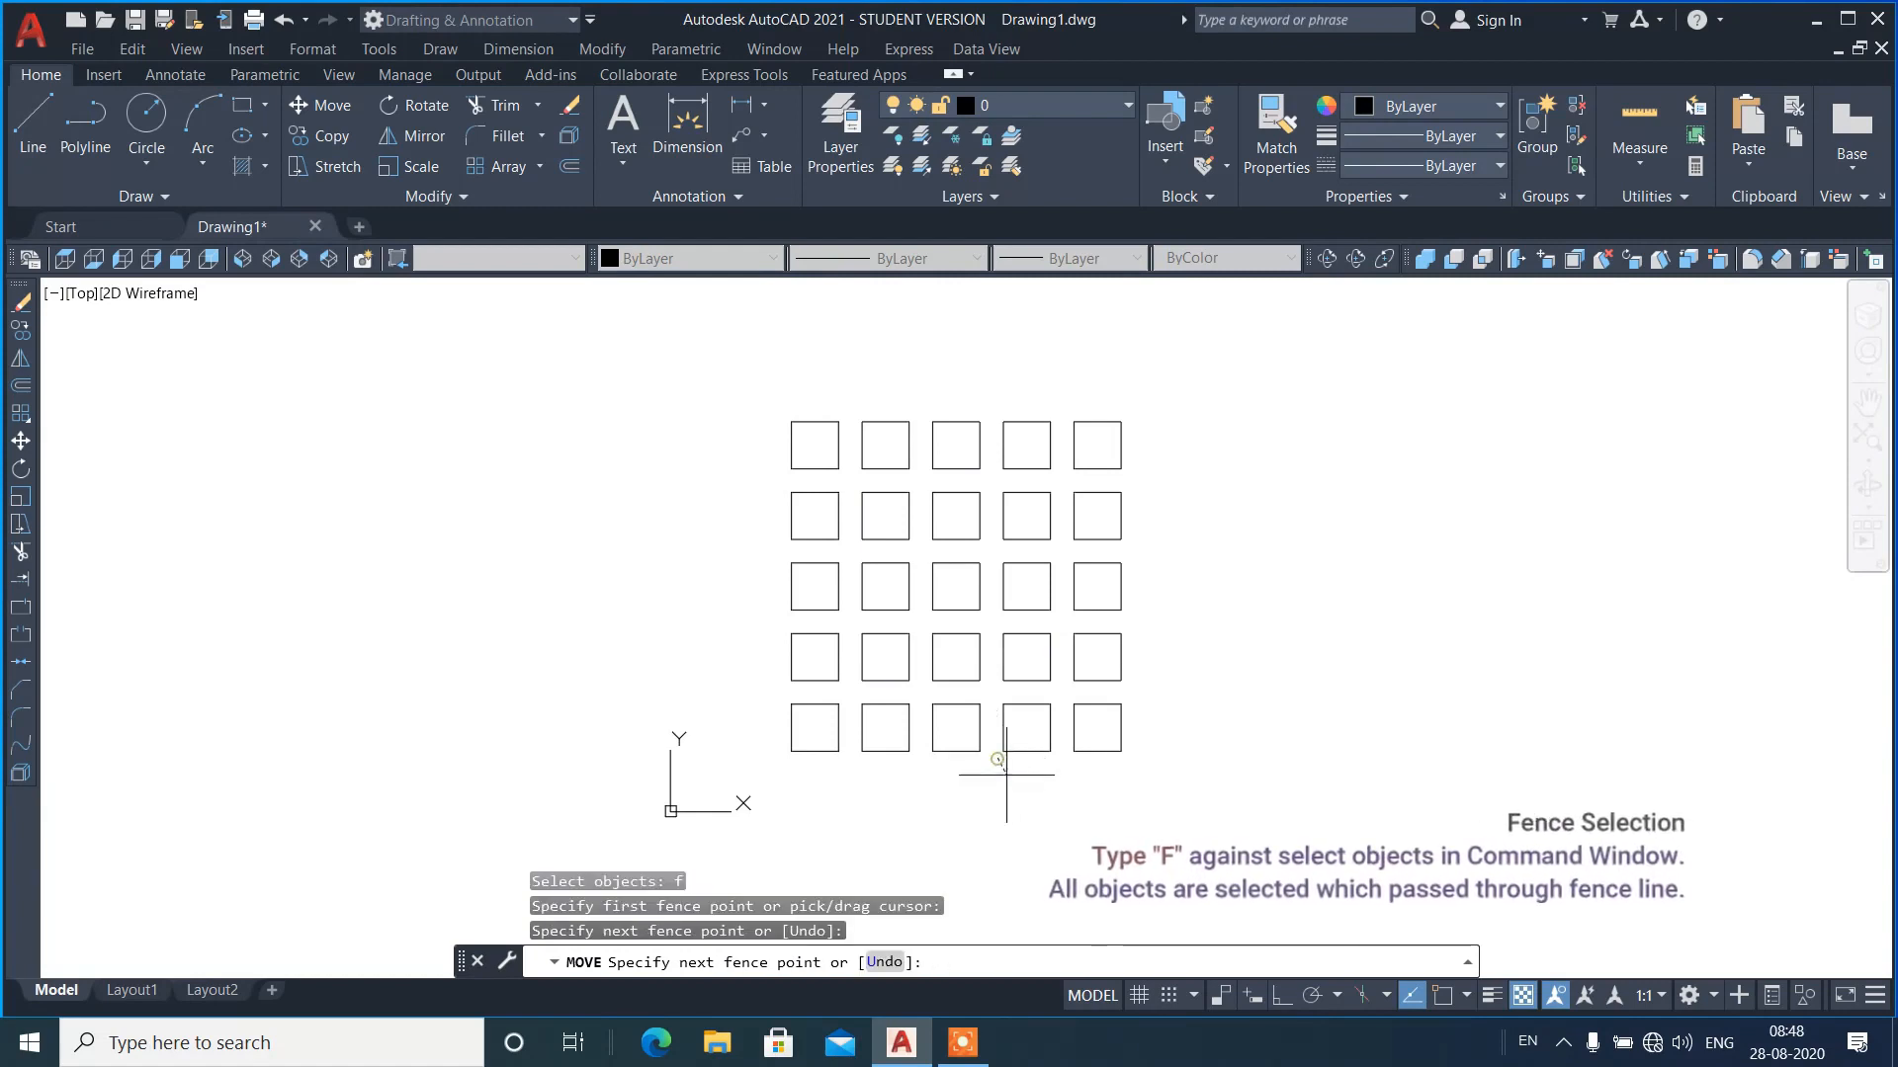
click(751, 560)
click(744, 509)
click(806, 514)
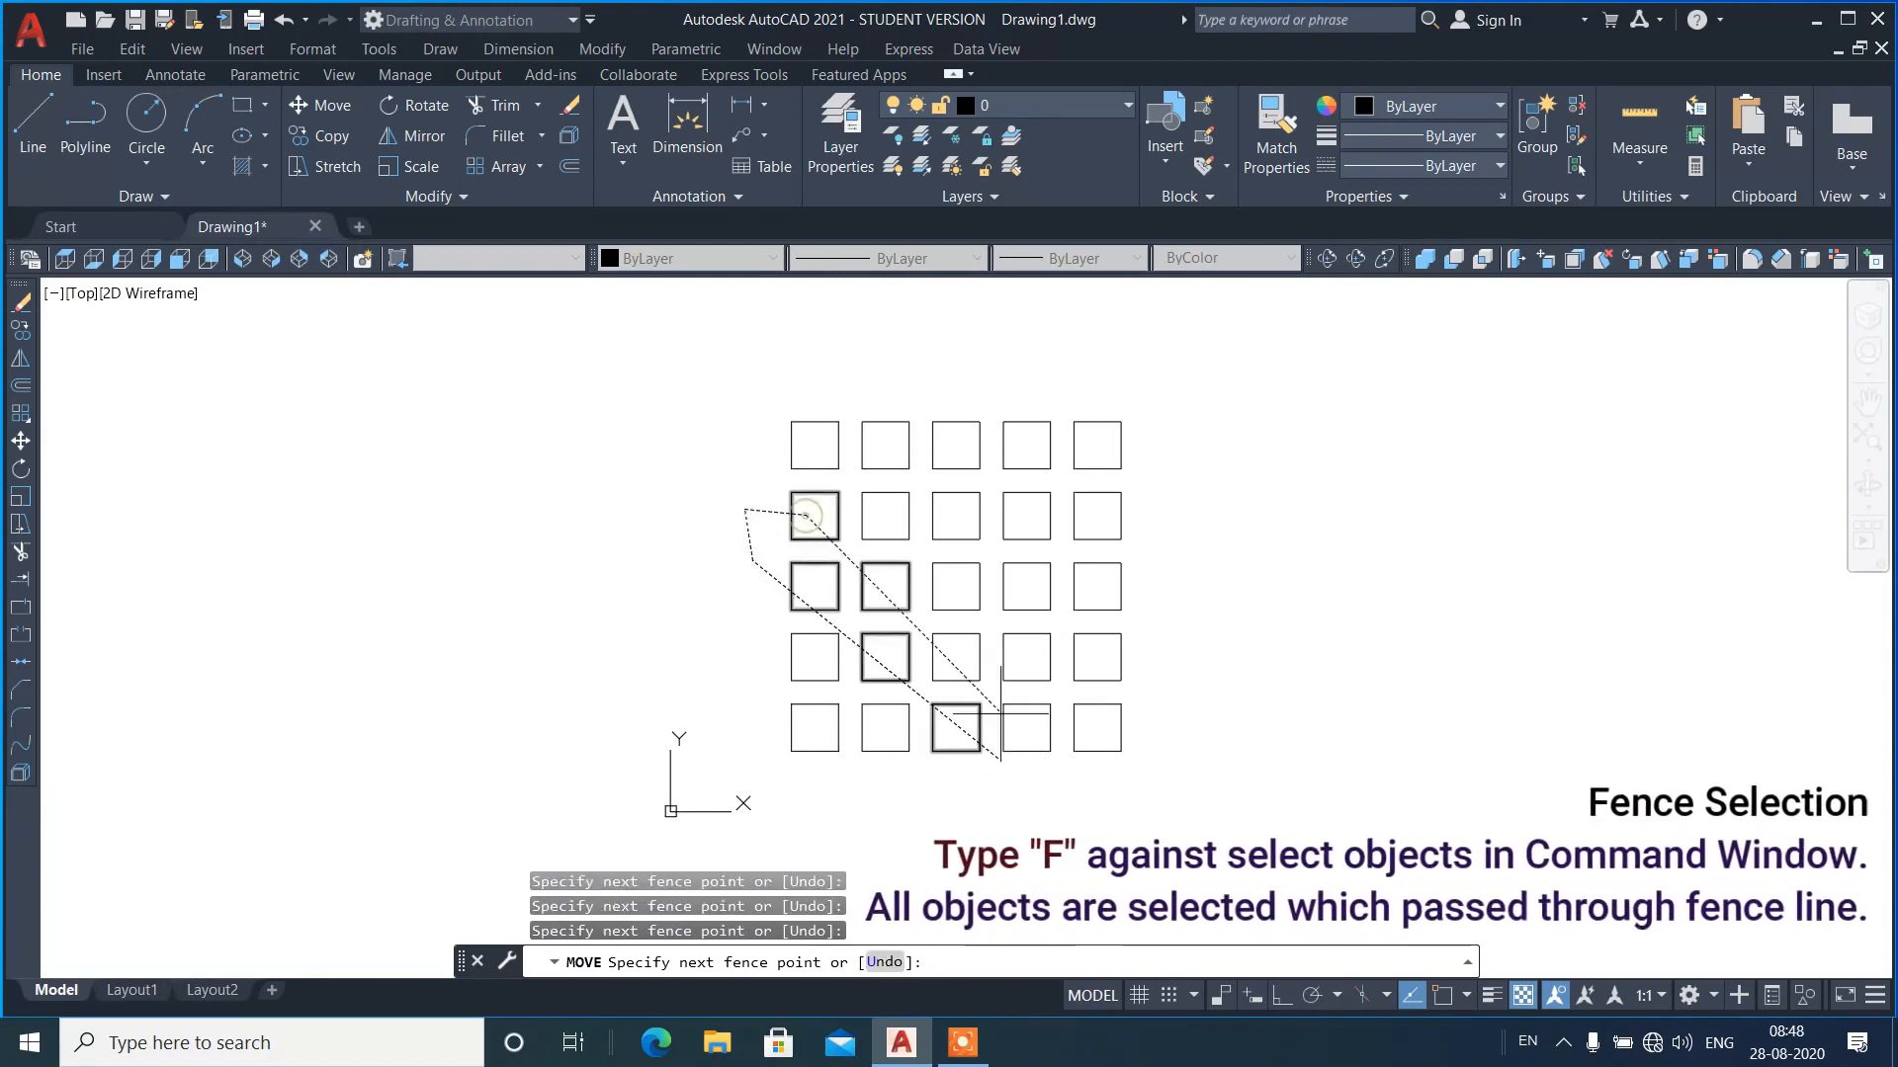
- Zigzag the fence along three more diagonals of the grid, leaving out three squares at two opposite corners, and finish the selection
click(1064, 778)
click(1166, 771)
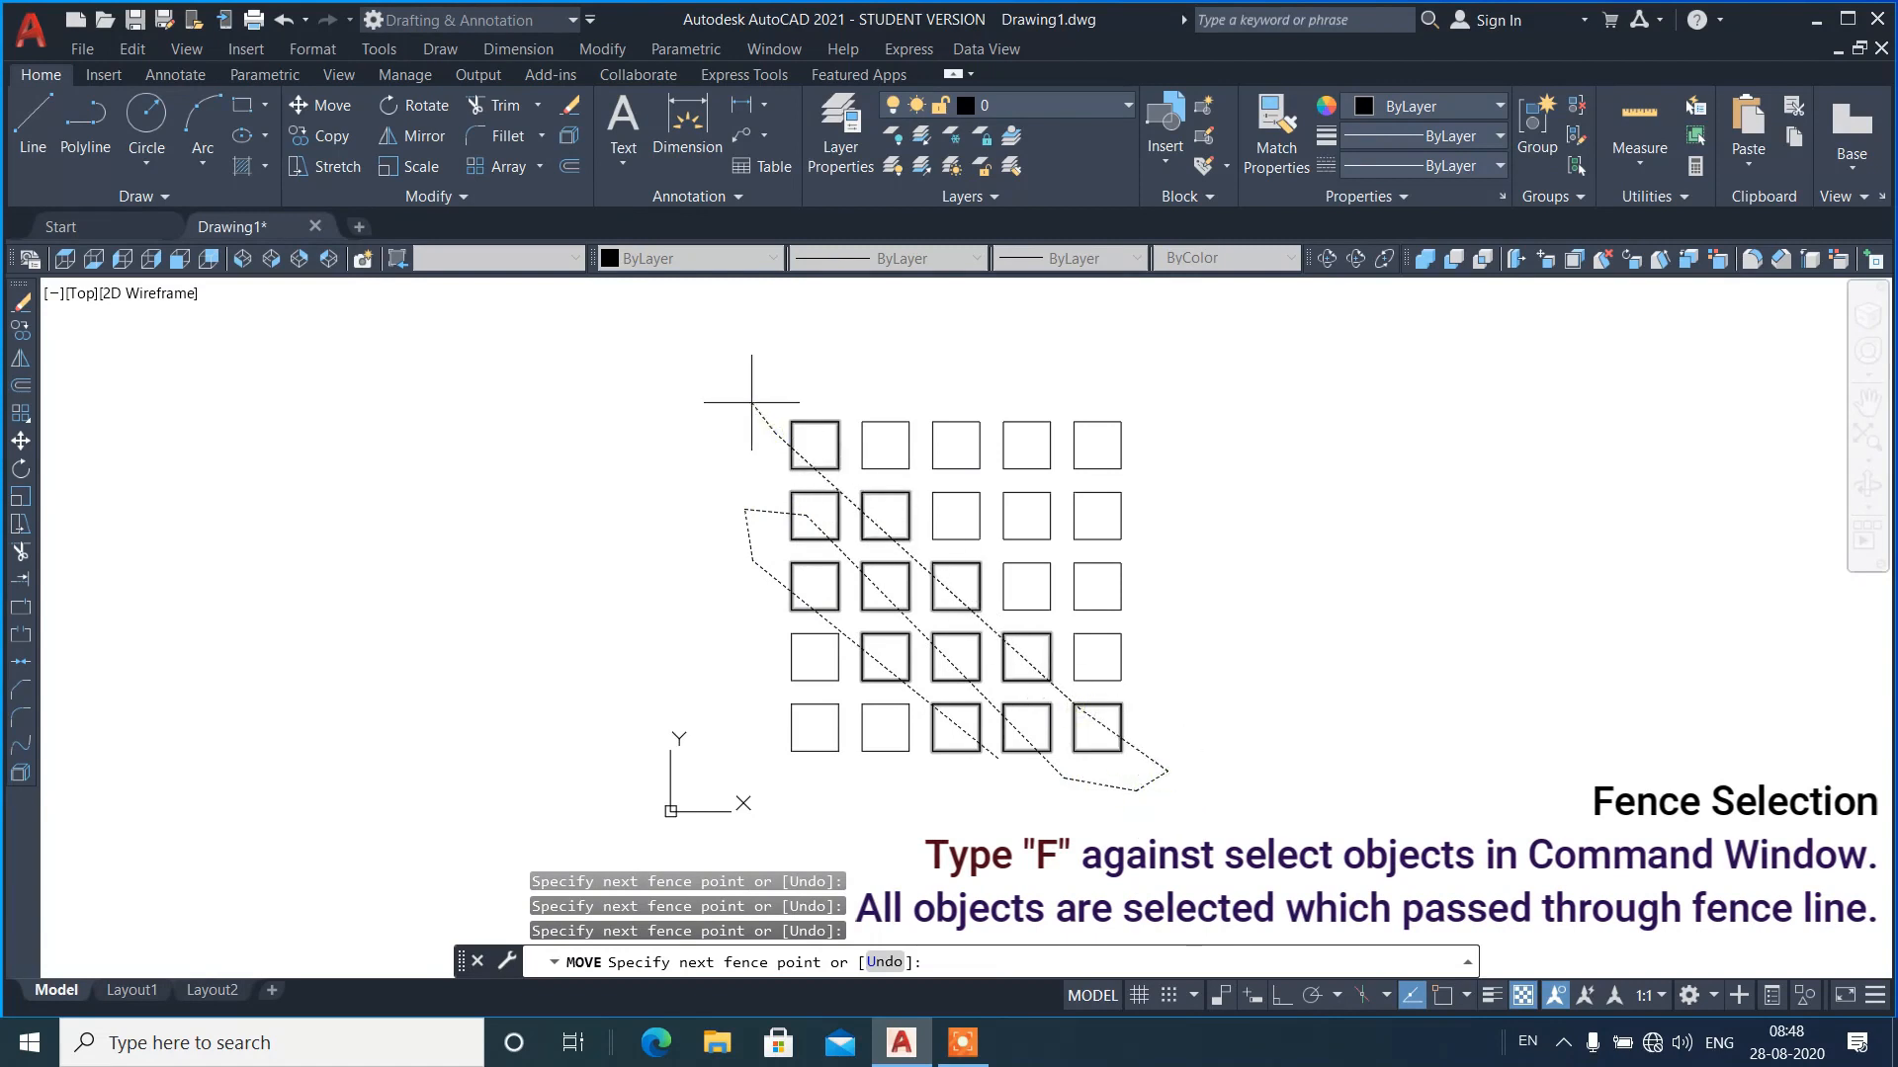
click(780, 367)
click(1179, 720)
click(1217, 659)
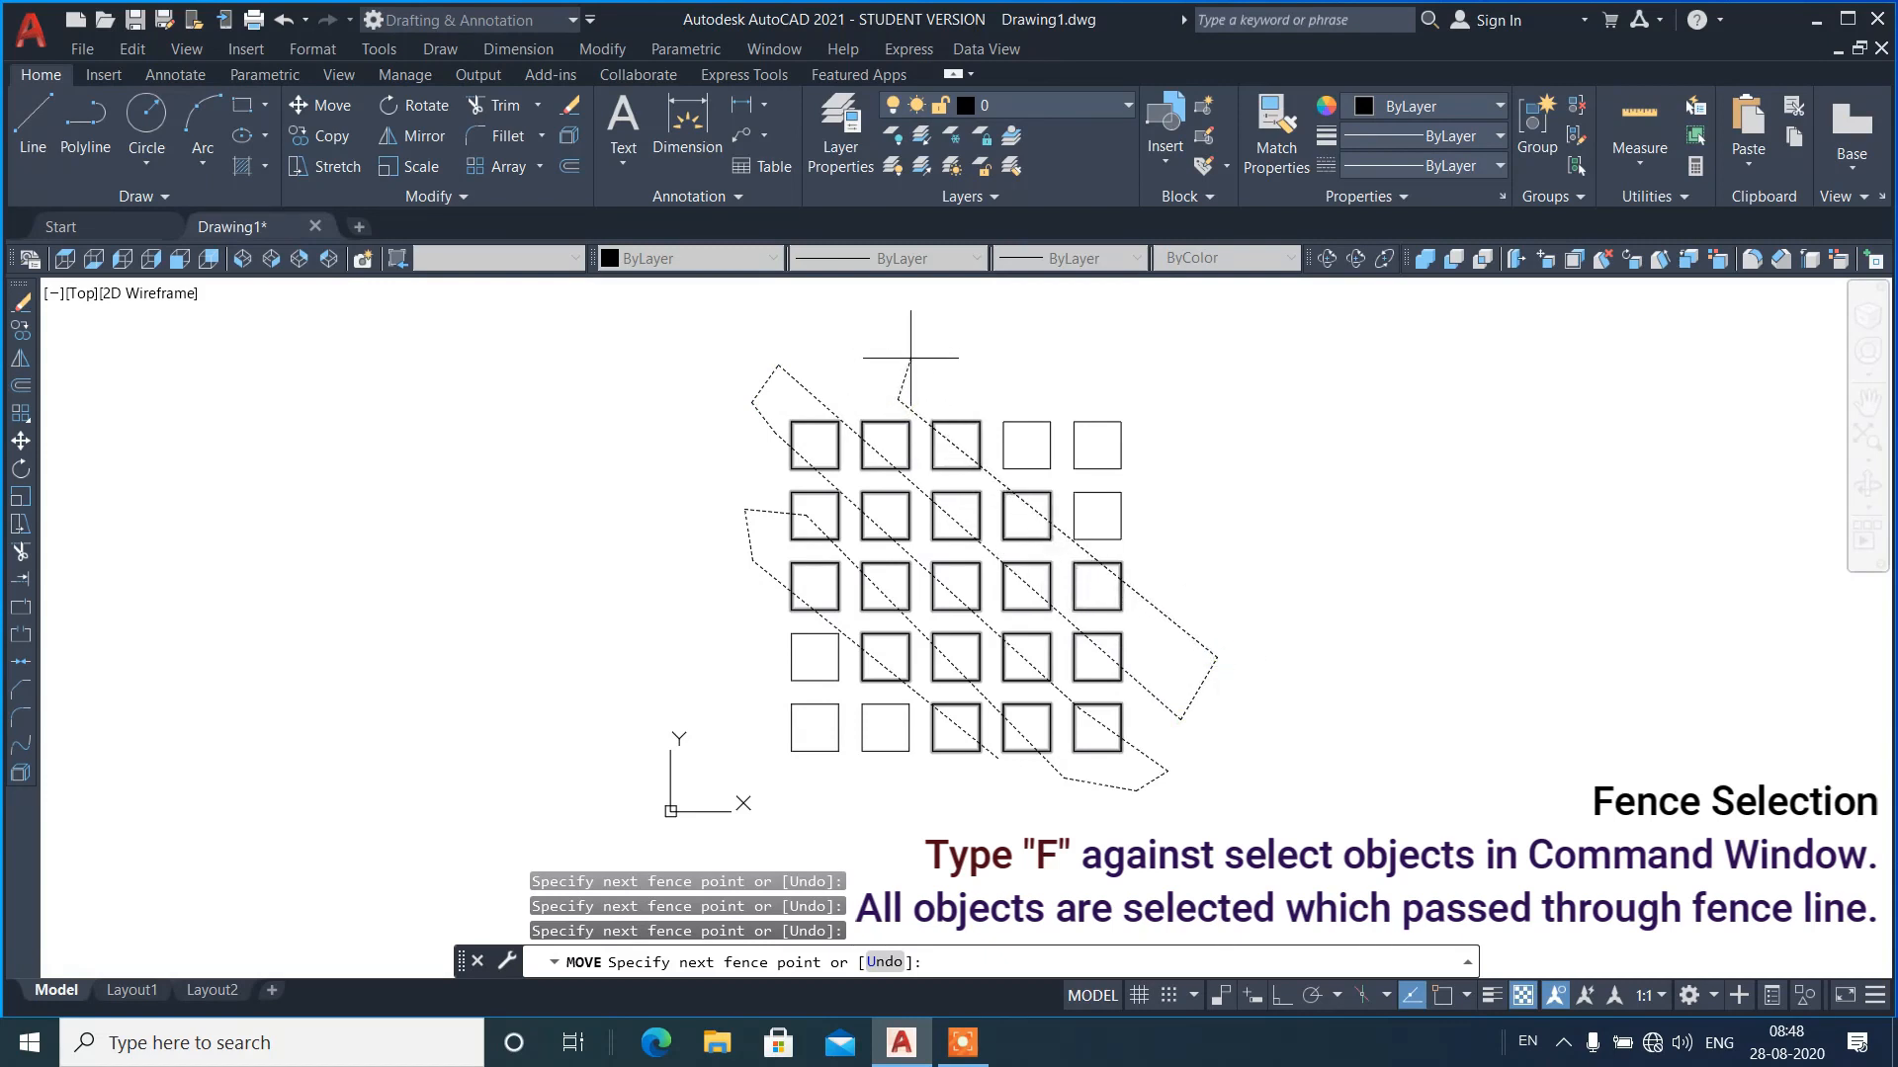
key(Return)
key(Return)
- Move the fence-selected squares to the right of the grid, and undo the move
click(1055, 817)
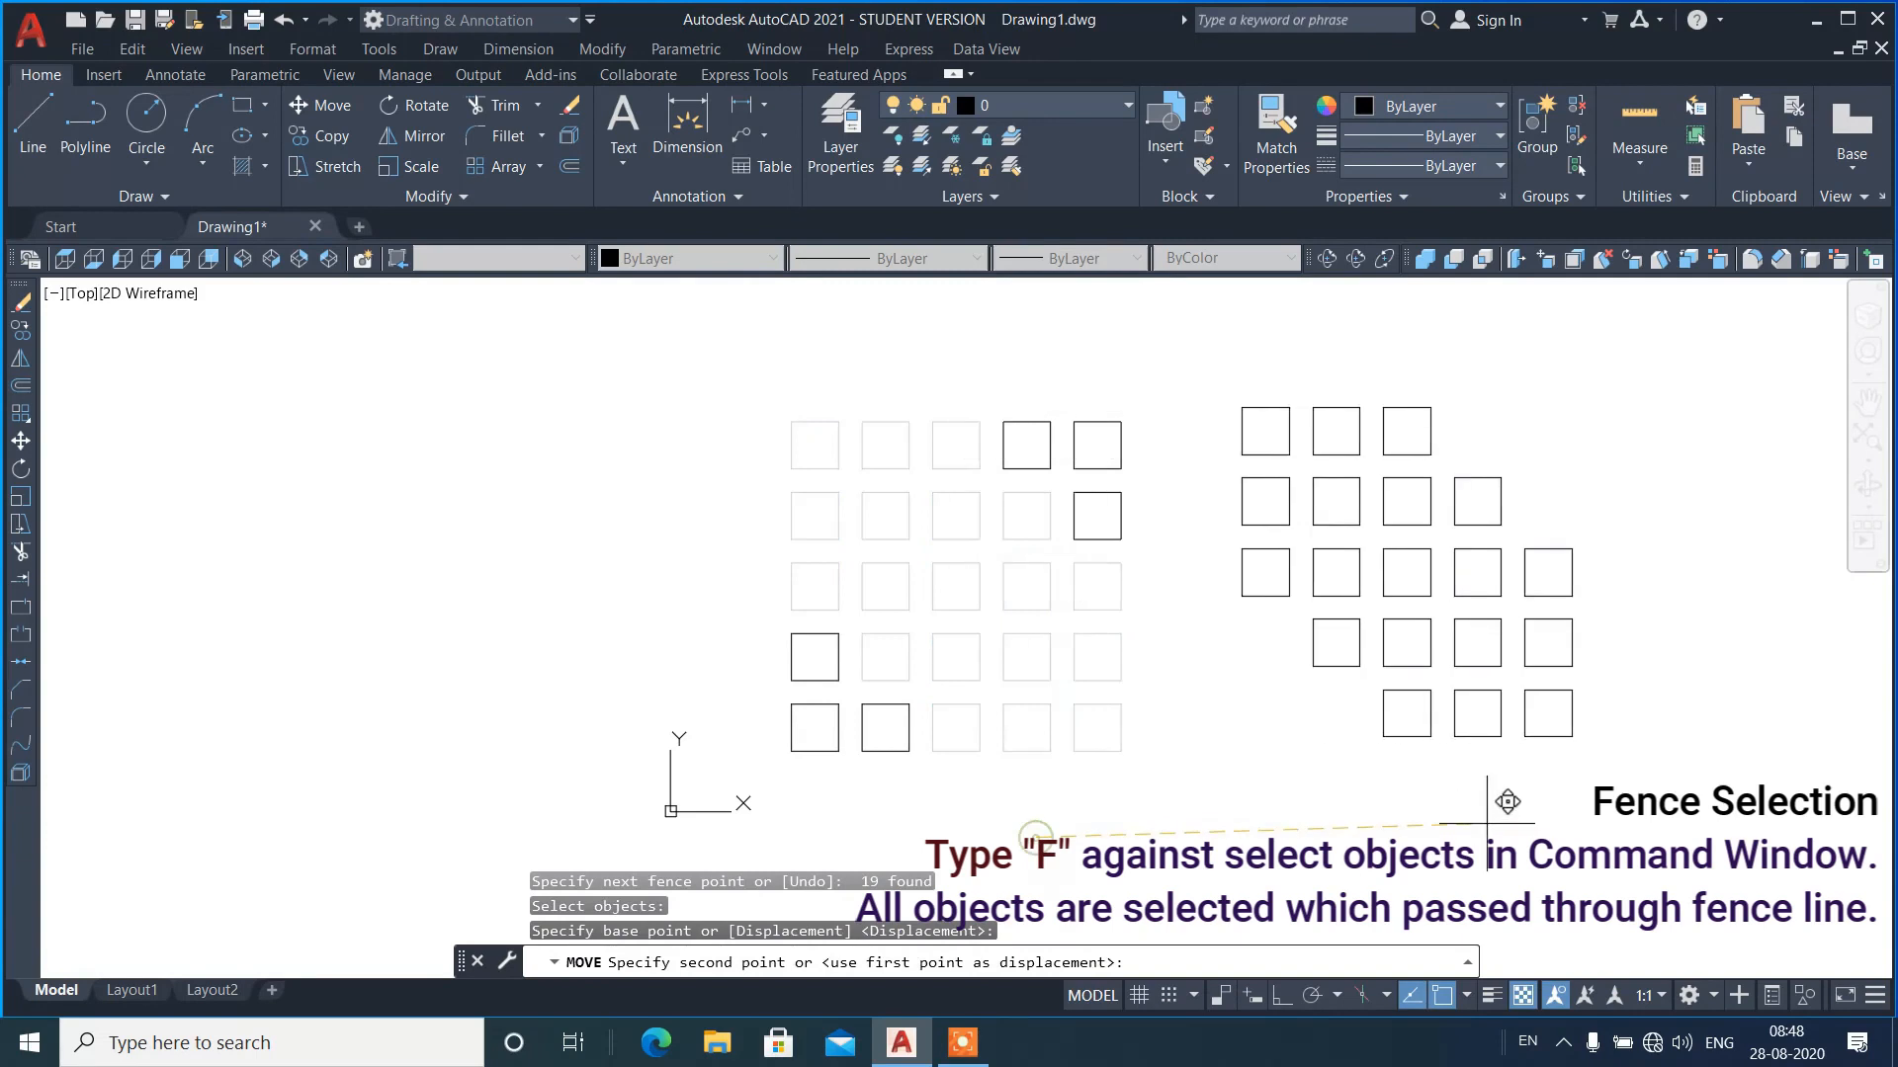
click(1503, 800)
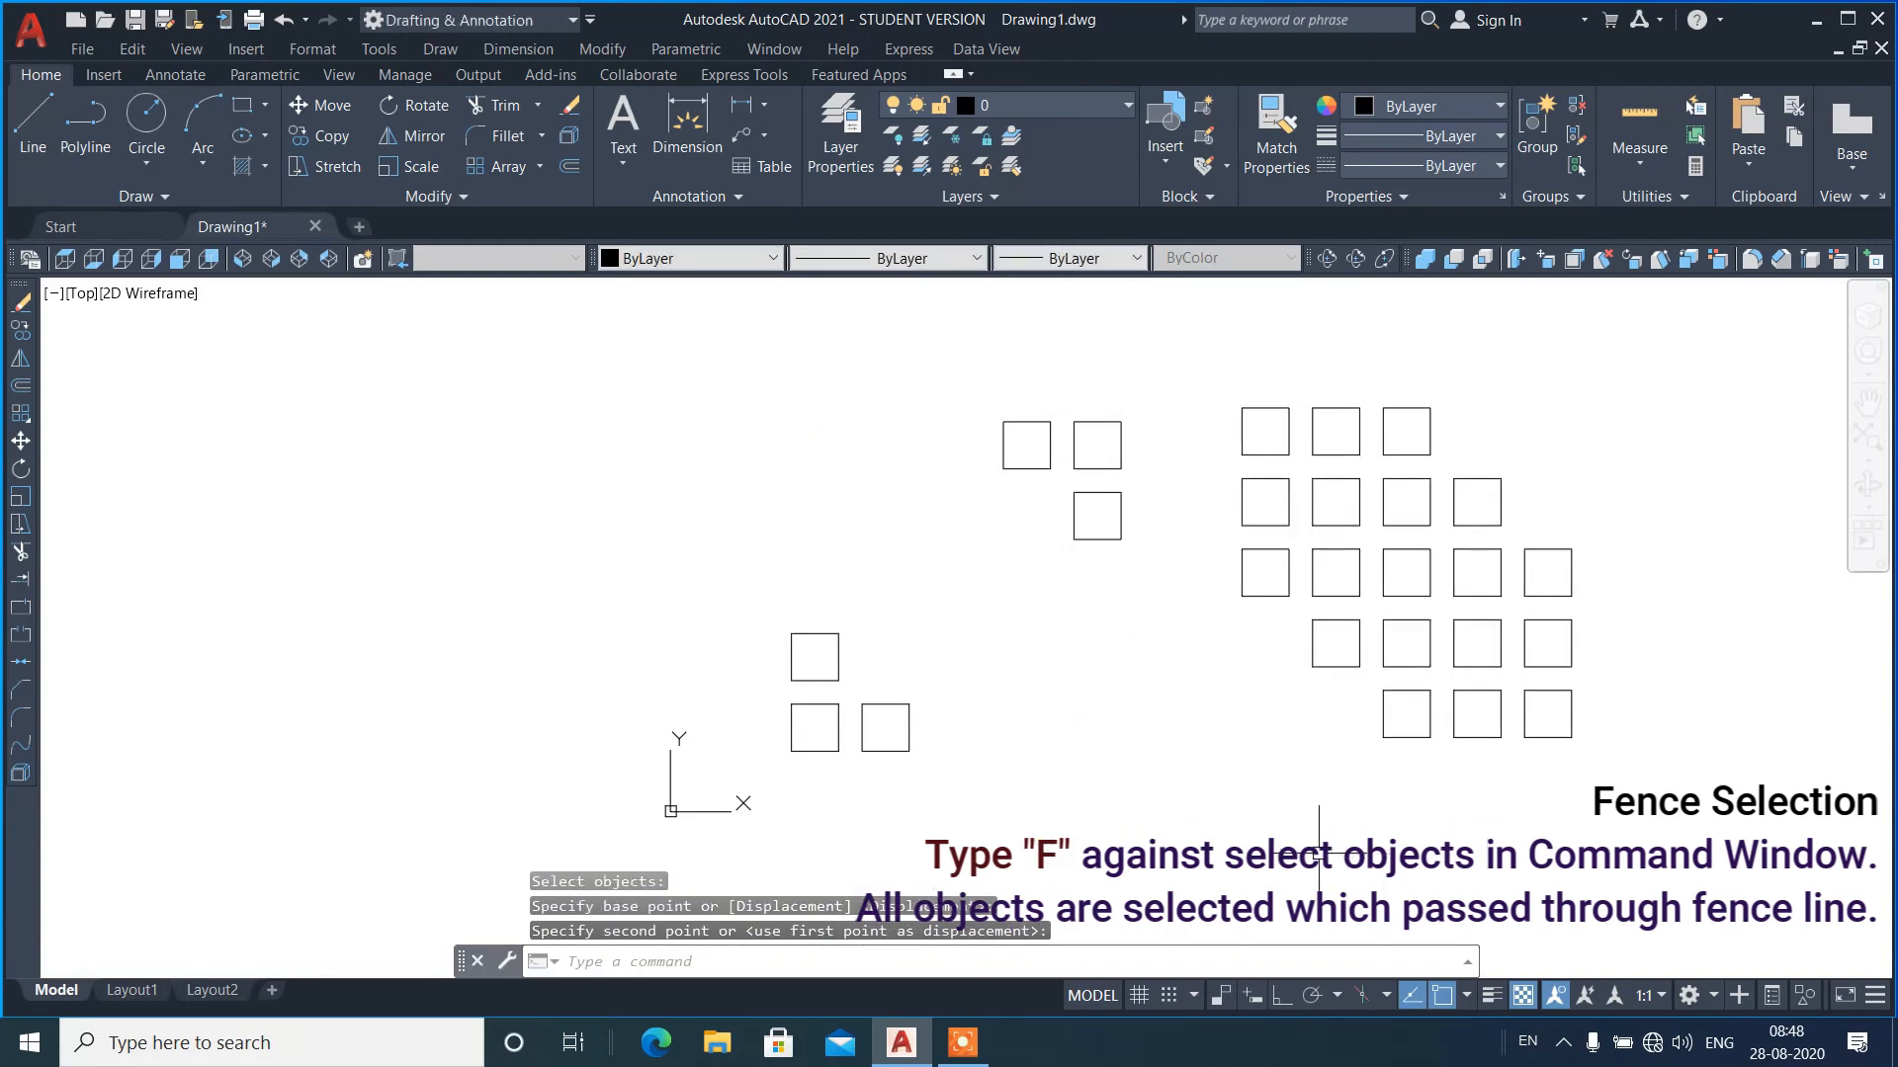
key(ctrl+z)
- Draw a circle to the right of the grid and a horizontal line running outward from the circle's right edge
scroll(771, 691, down, 4)
scroll(1216, 635, up, 2)
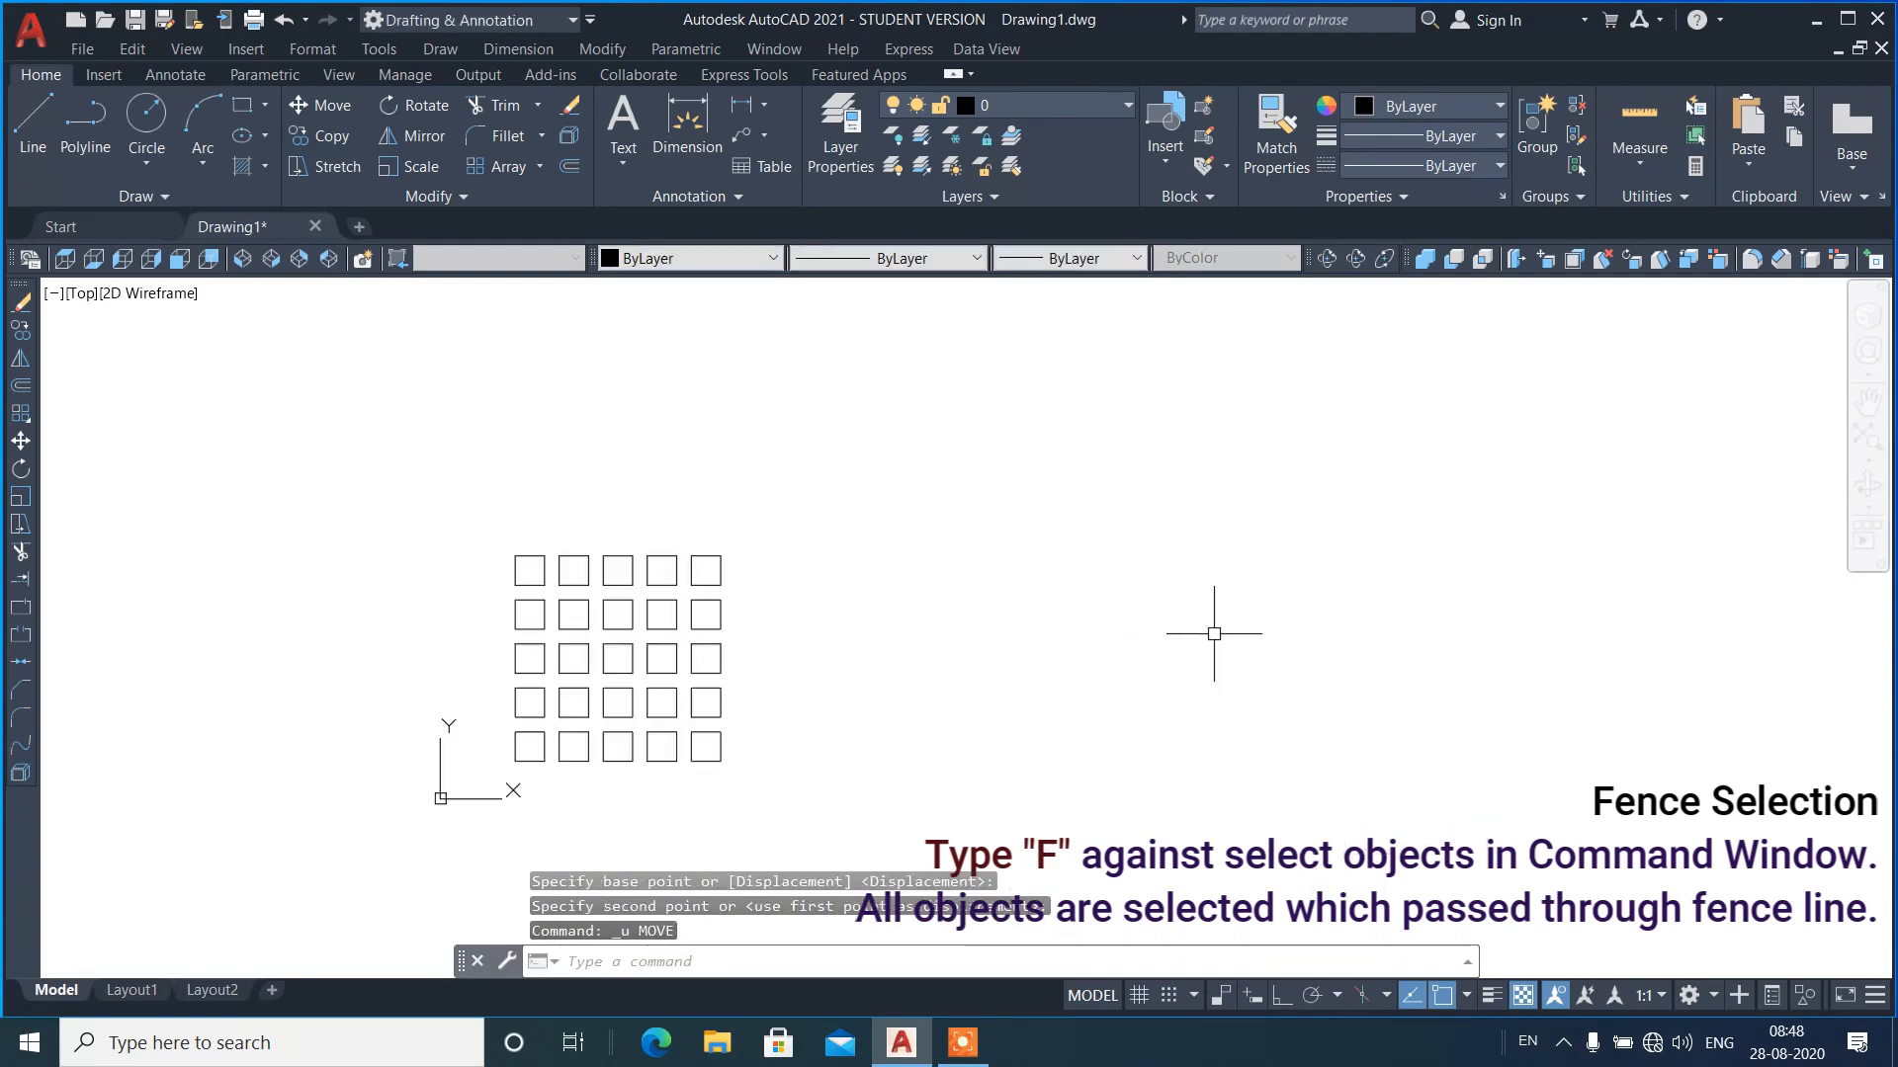
text(c)
key(Return)
click(1125, 642)
click(1232, 641)
text(l)
key(Return)
click(1232, 641)
click(1362, 642)
key(Return)
- Create a non-associative polar array of the horizontal line around the circle's center with 60 items
text(ar)
key(Return)
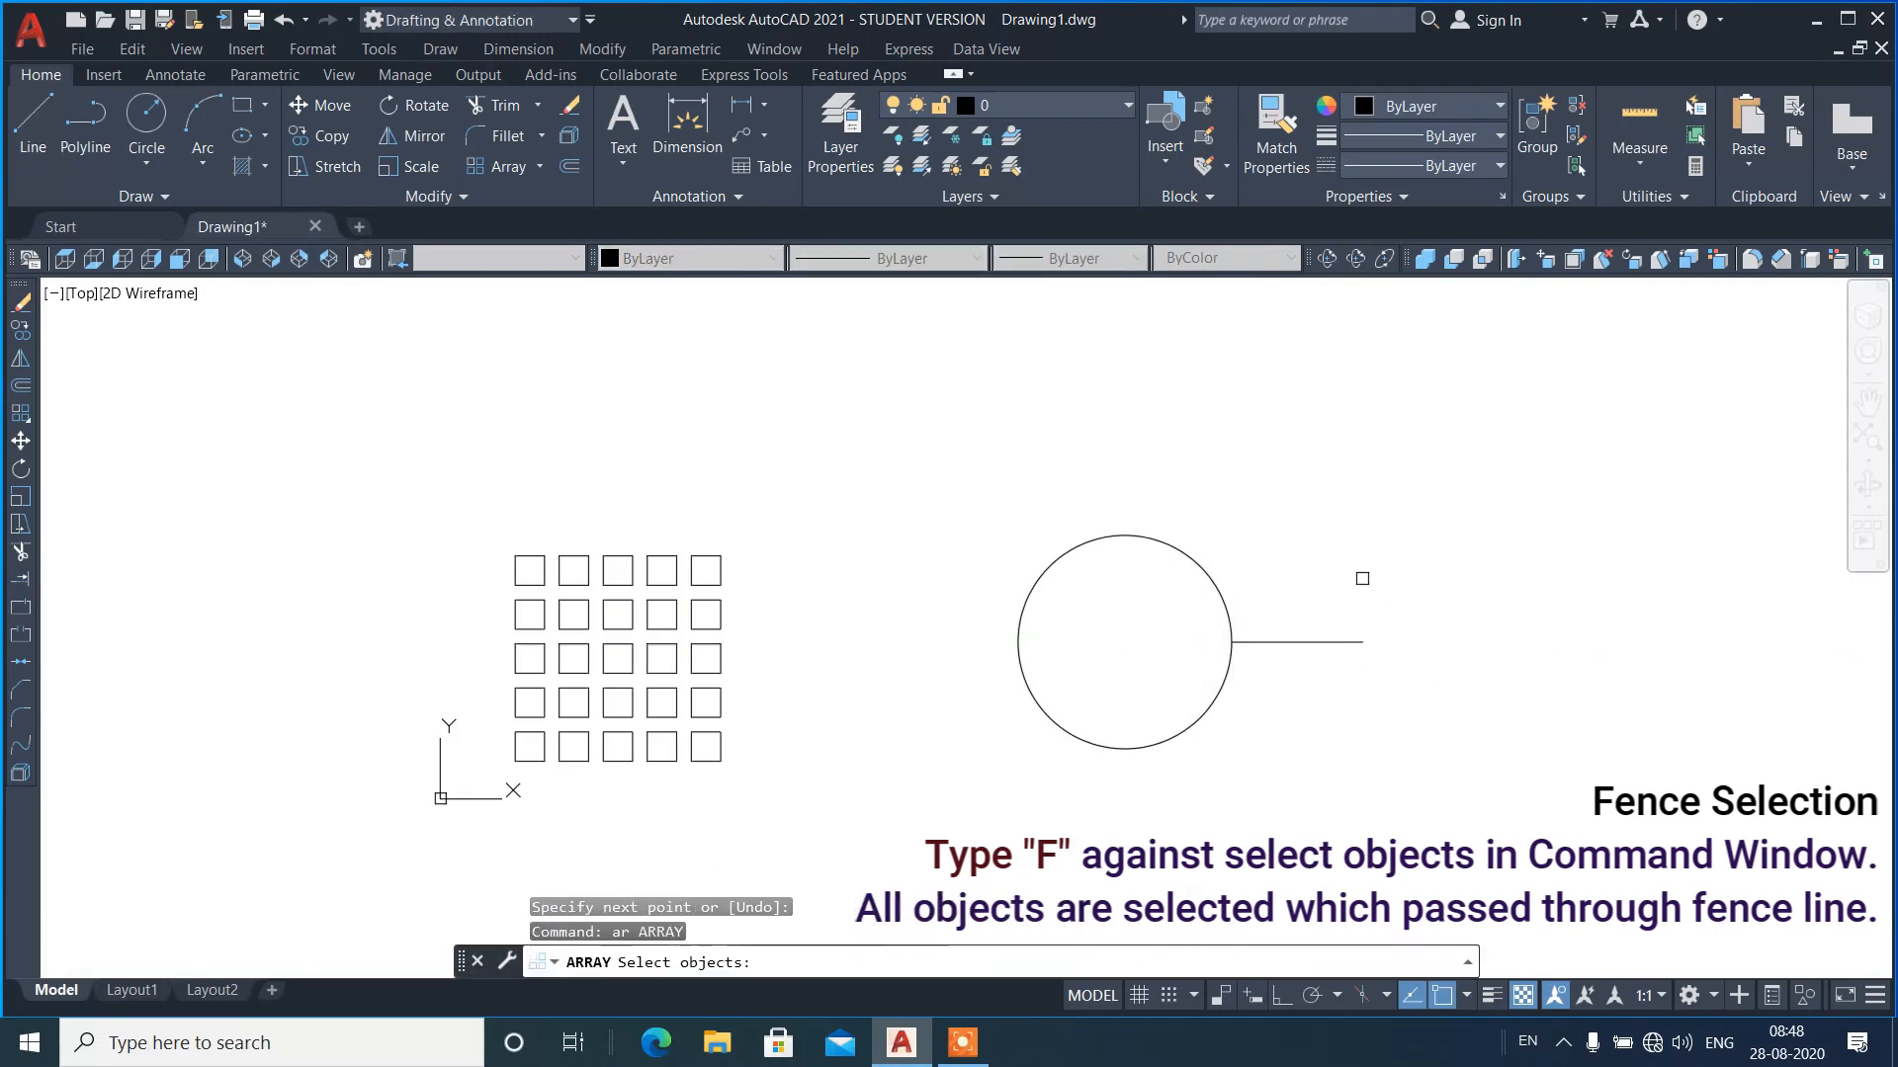
click(1361, 576)
click(1207, 767)
key(Return)
text(po)
key(Return)
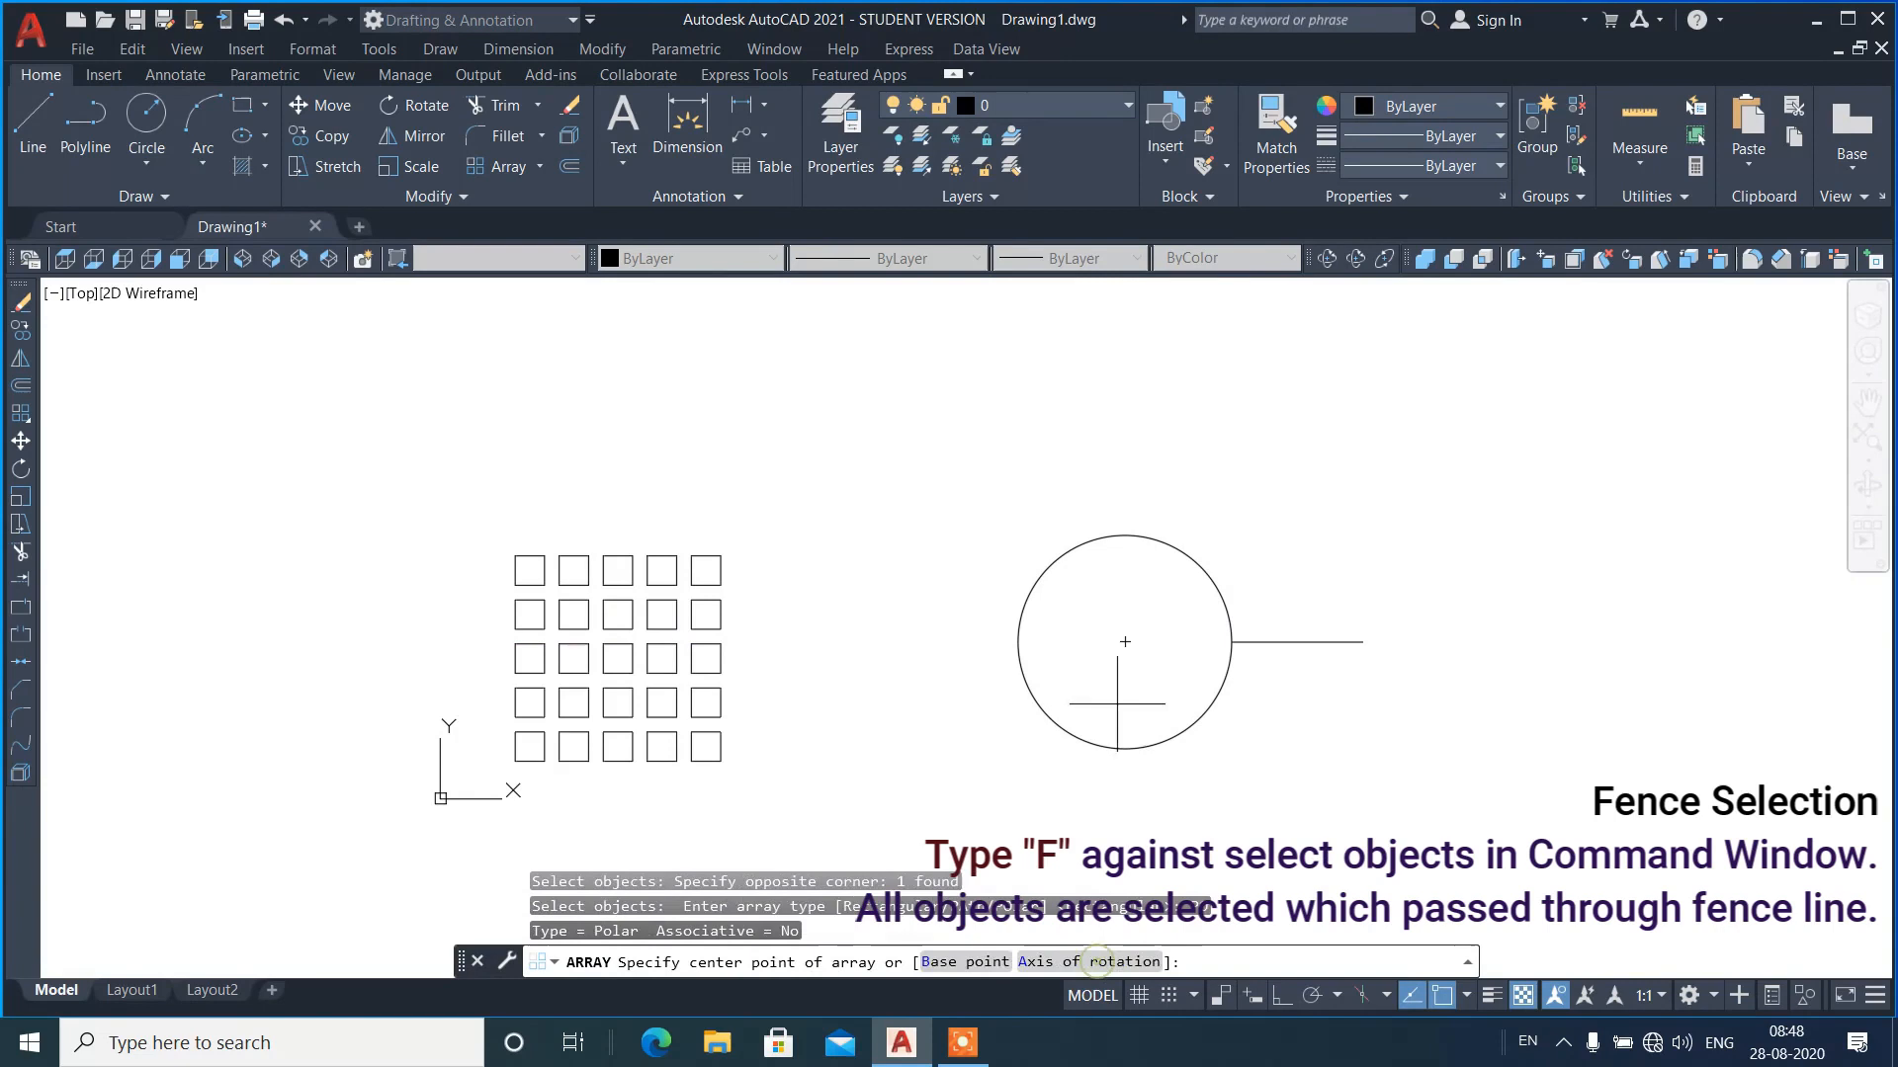
click(1125, 642)
text(i)
key(Return)
text(60)
key(Return)
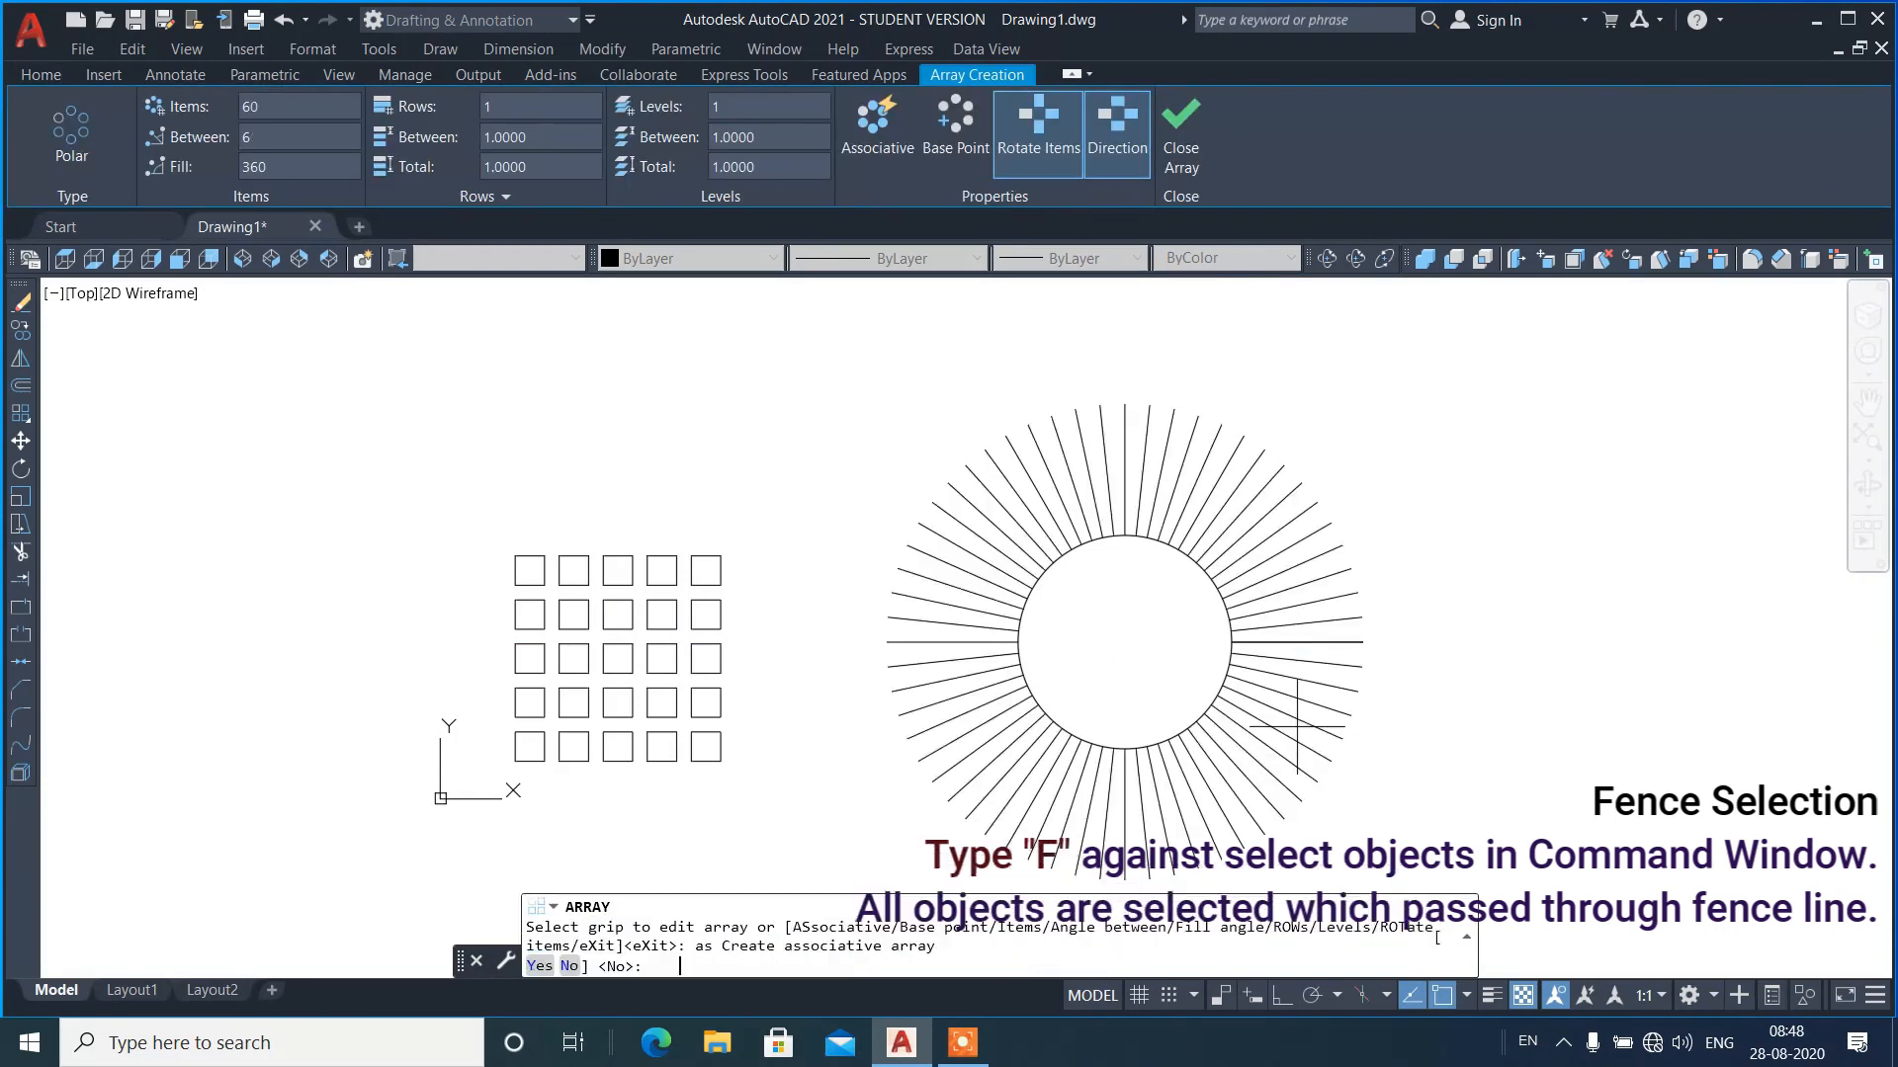
key(Return)
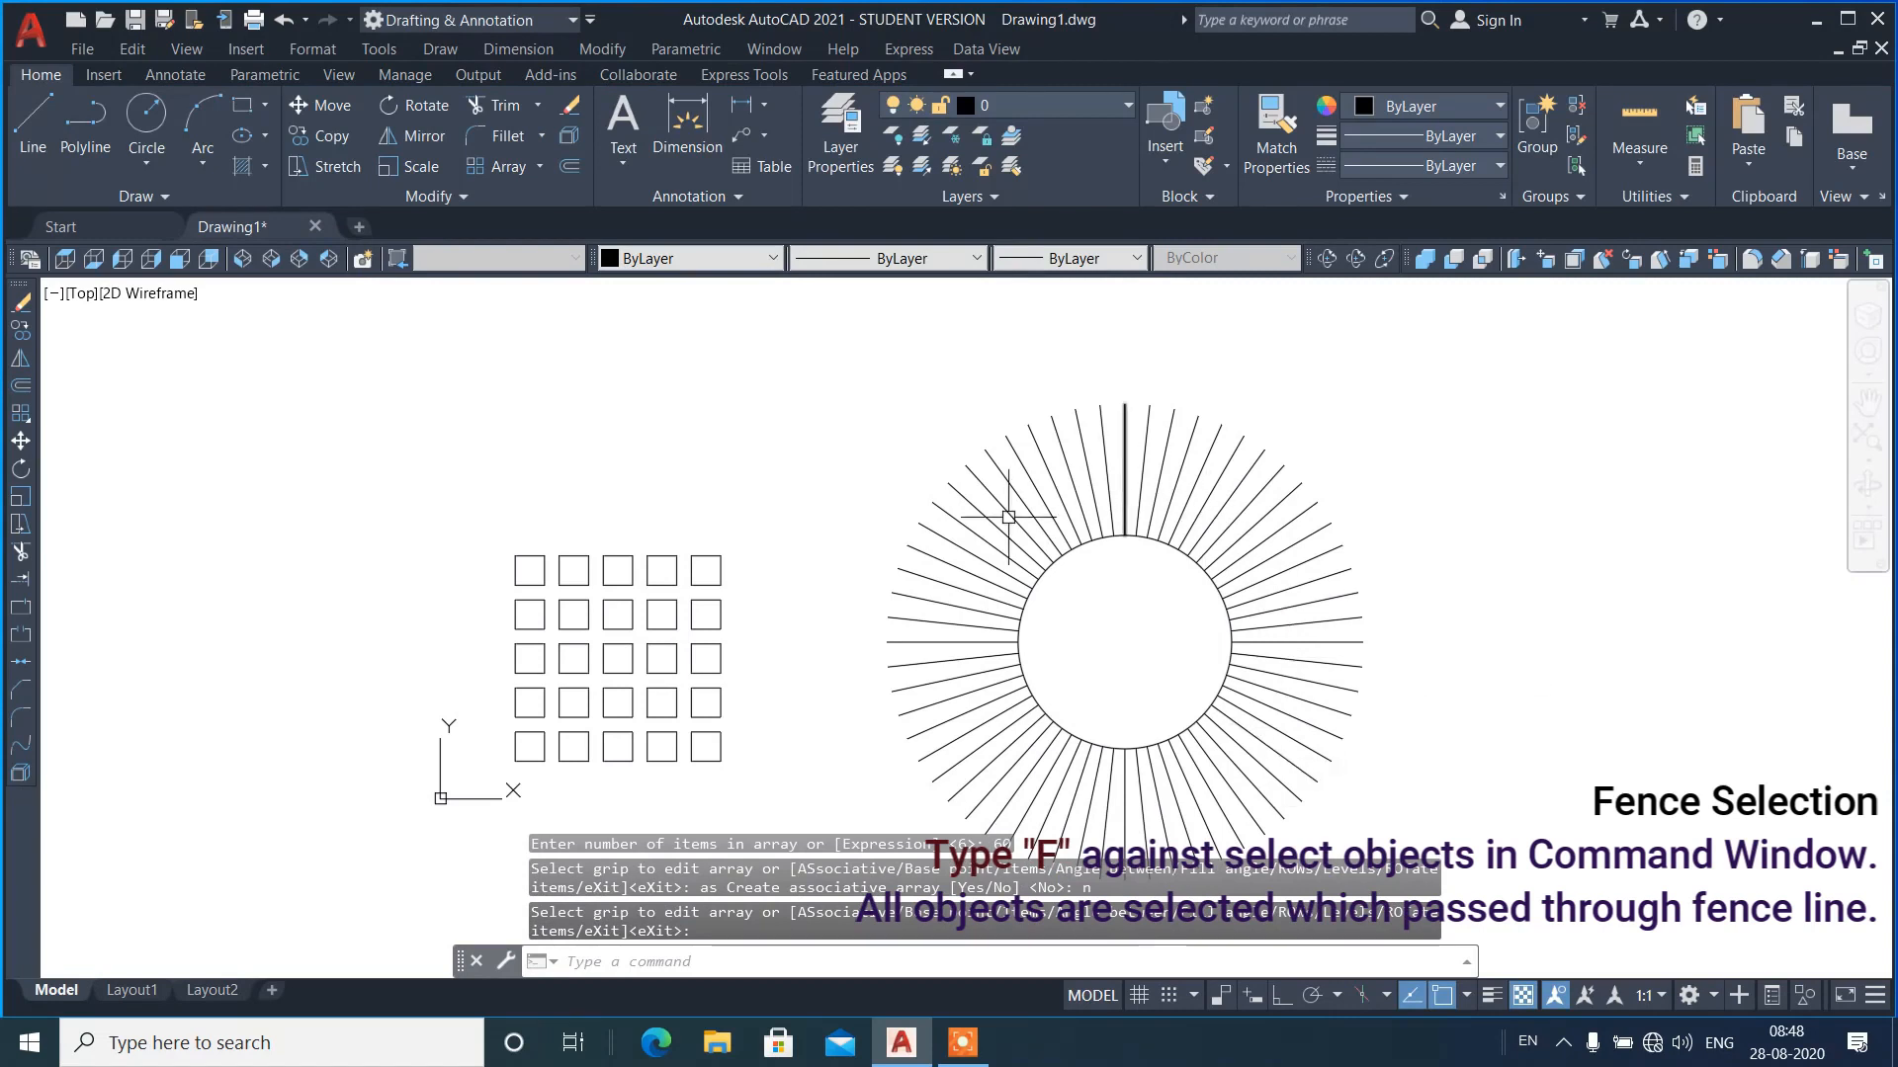
- Erase all the radial lines by running a selection fence through them around the outside of the circle
text(e)
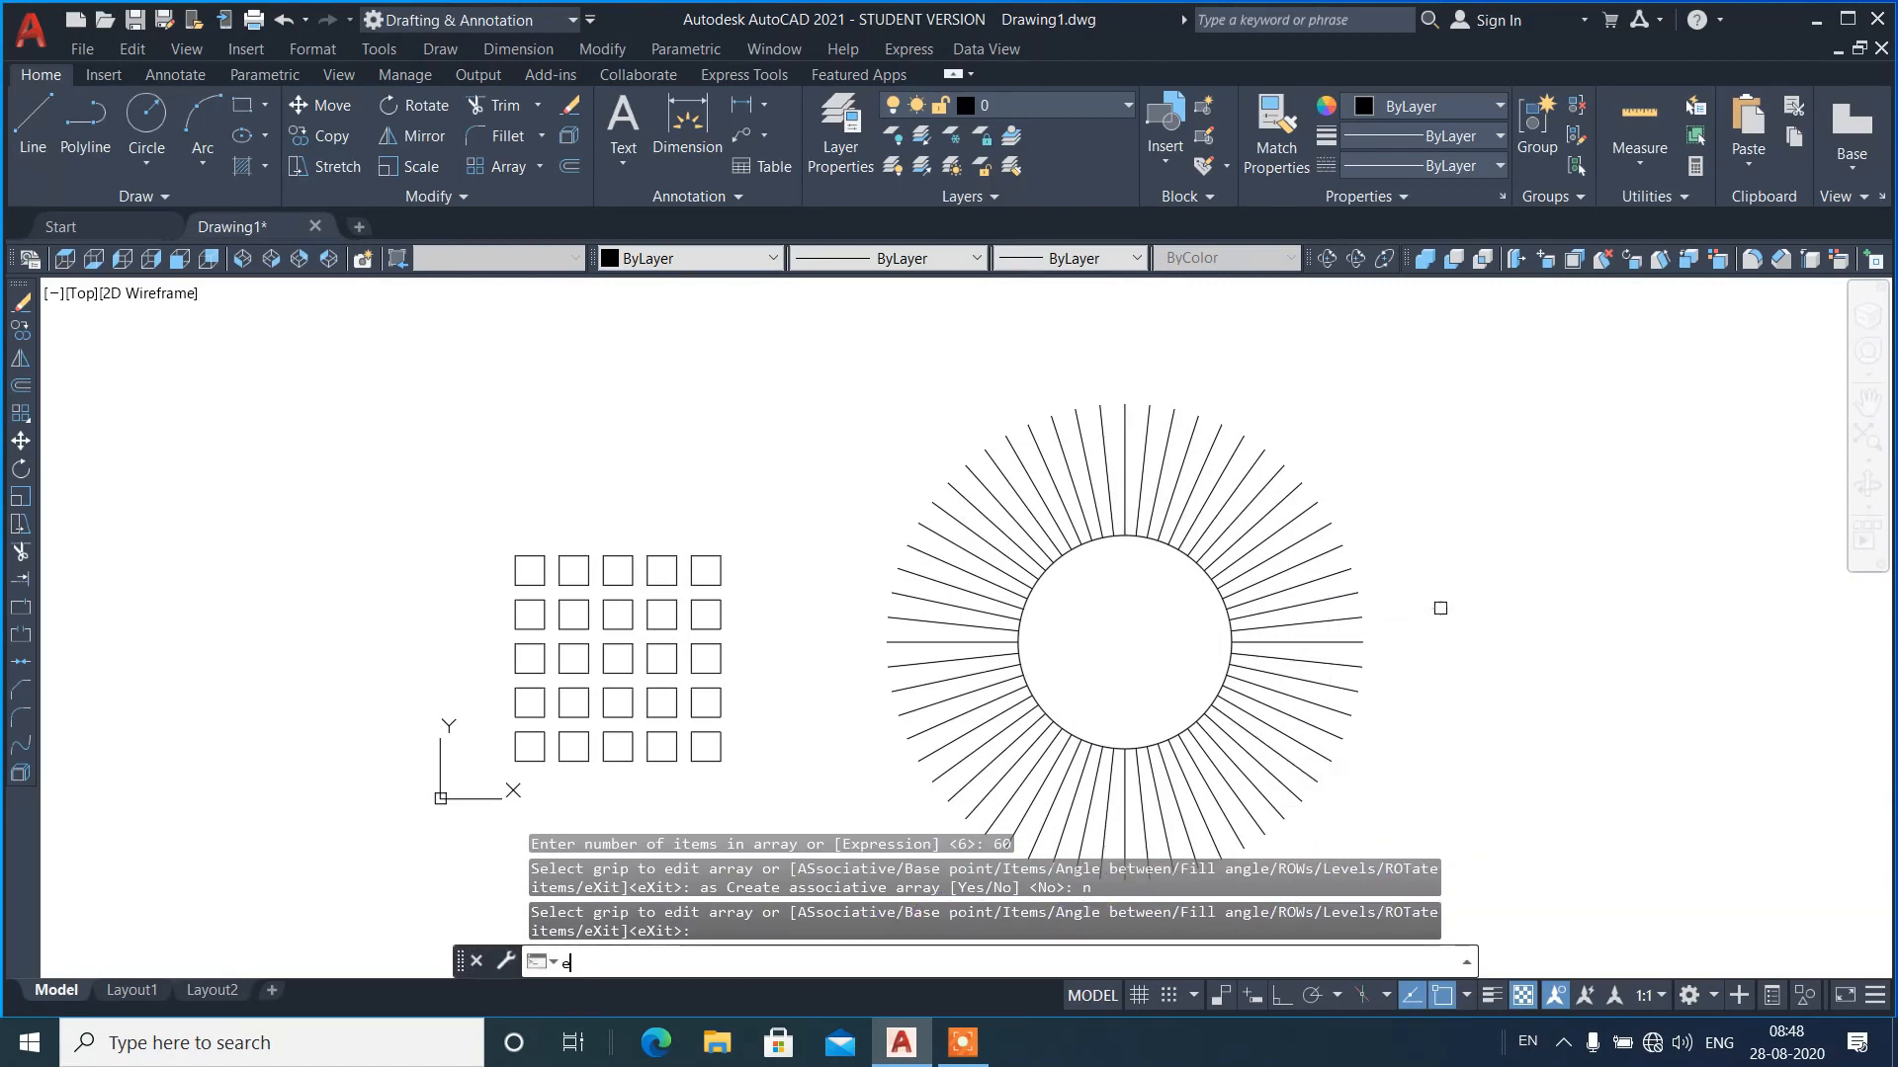
key(Return)
text(f)
key(Return)
click(1140, 863)
click(1272, 700)
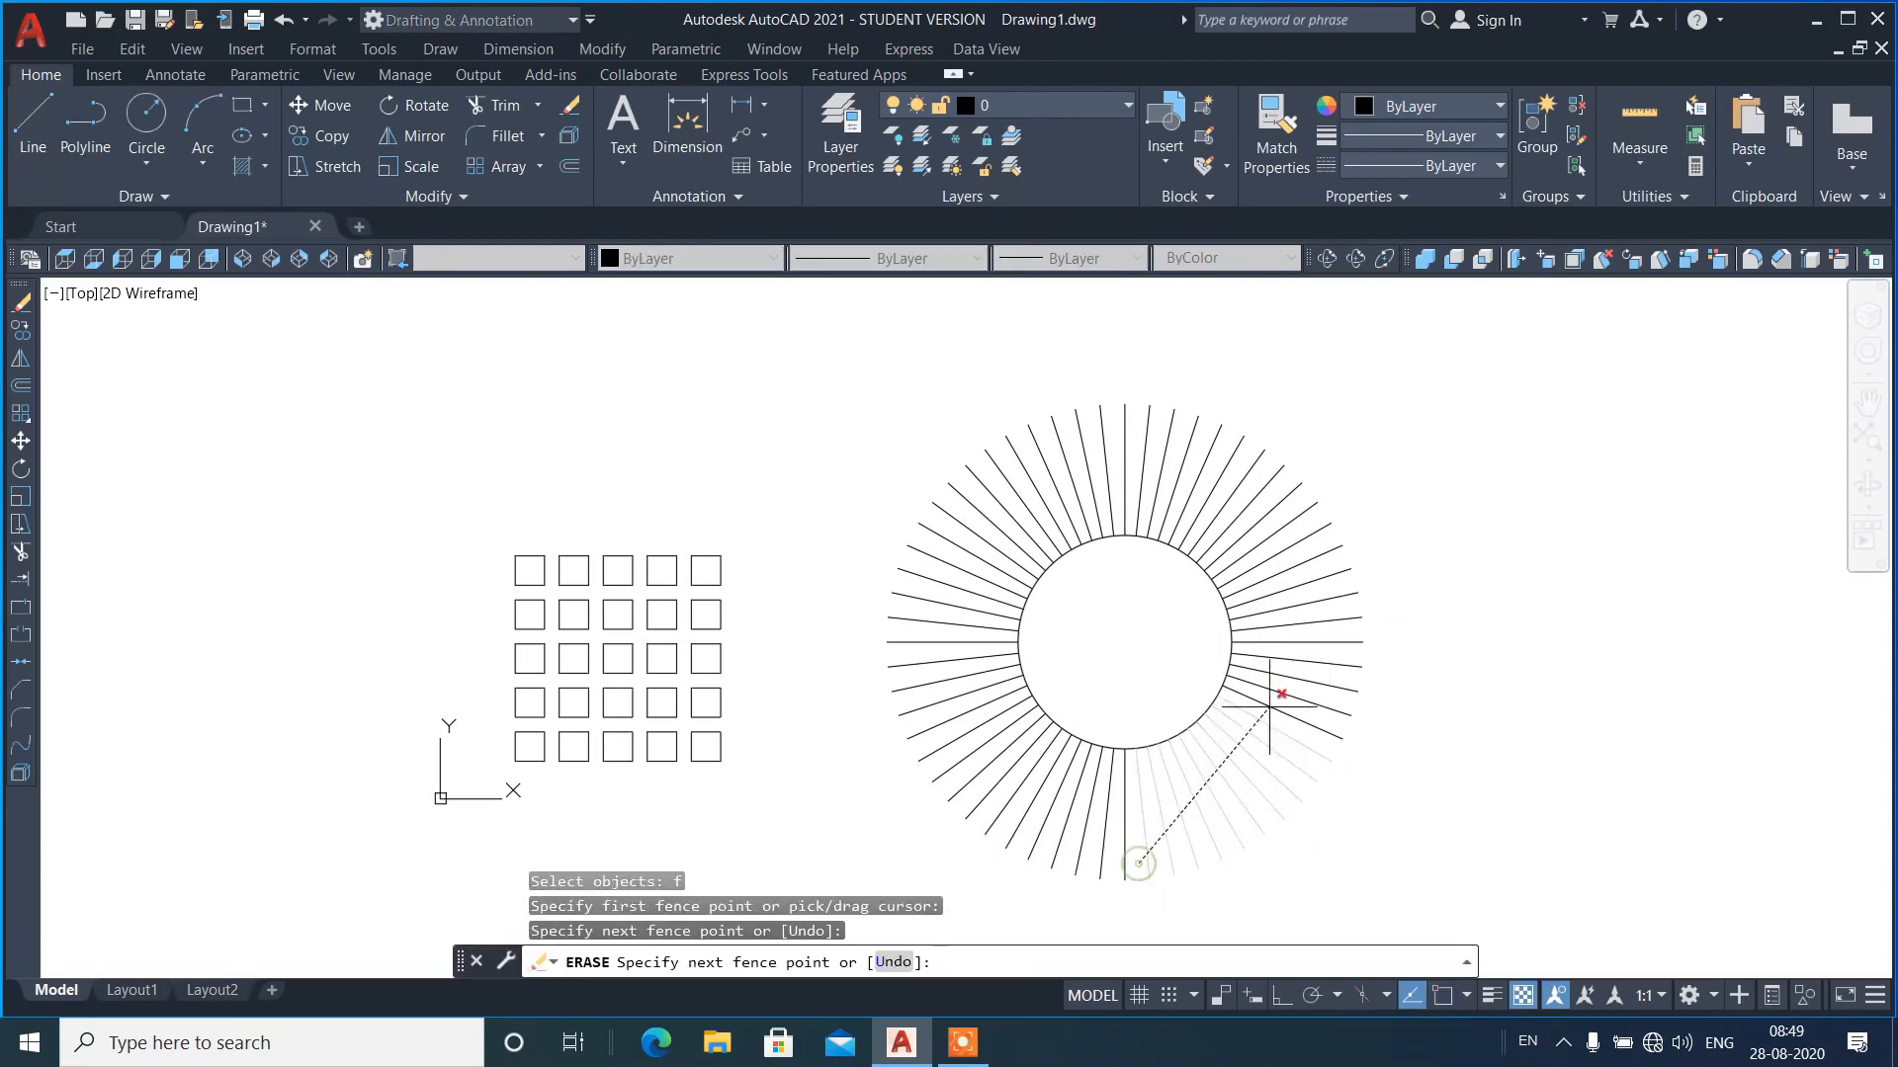
click(1267, 561)
click(1207, 485)
click(1068, 493)
click(956, 613)
click(970, 691)
click(1013, 755)
click(1065, 777)
key(Return)
key(Return)
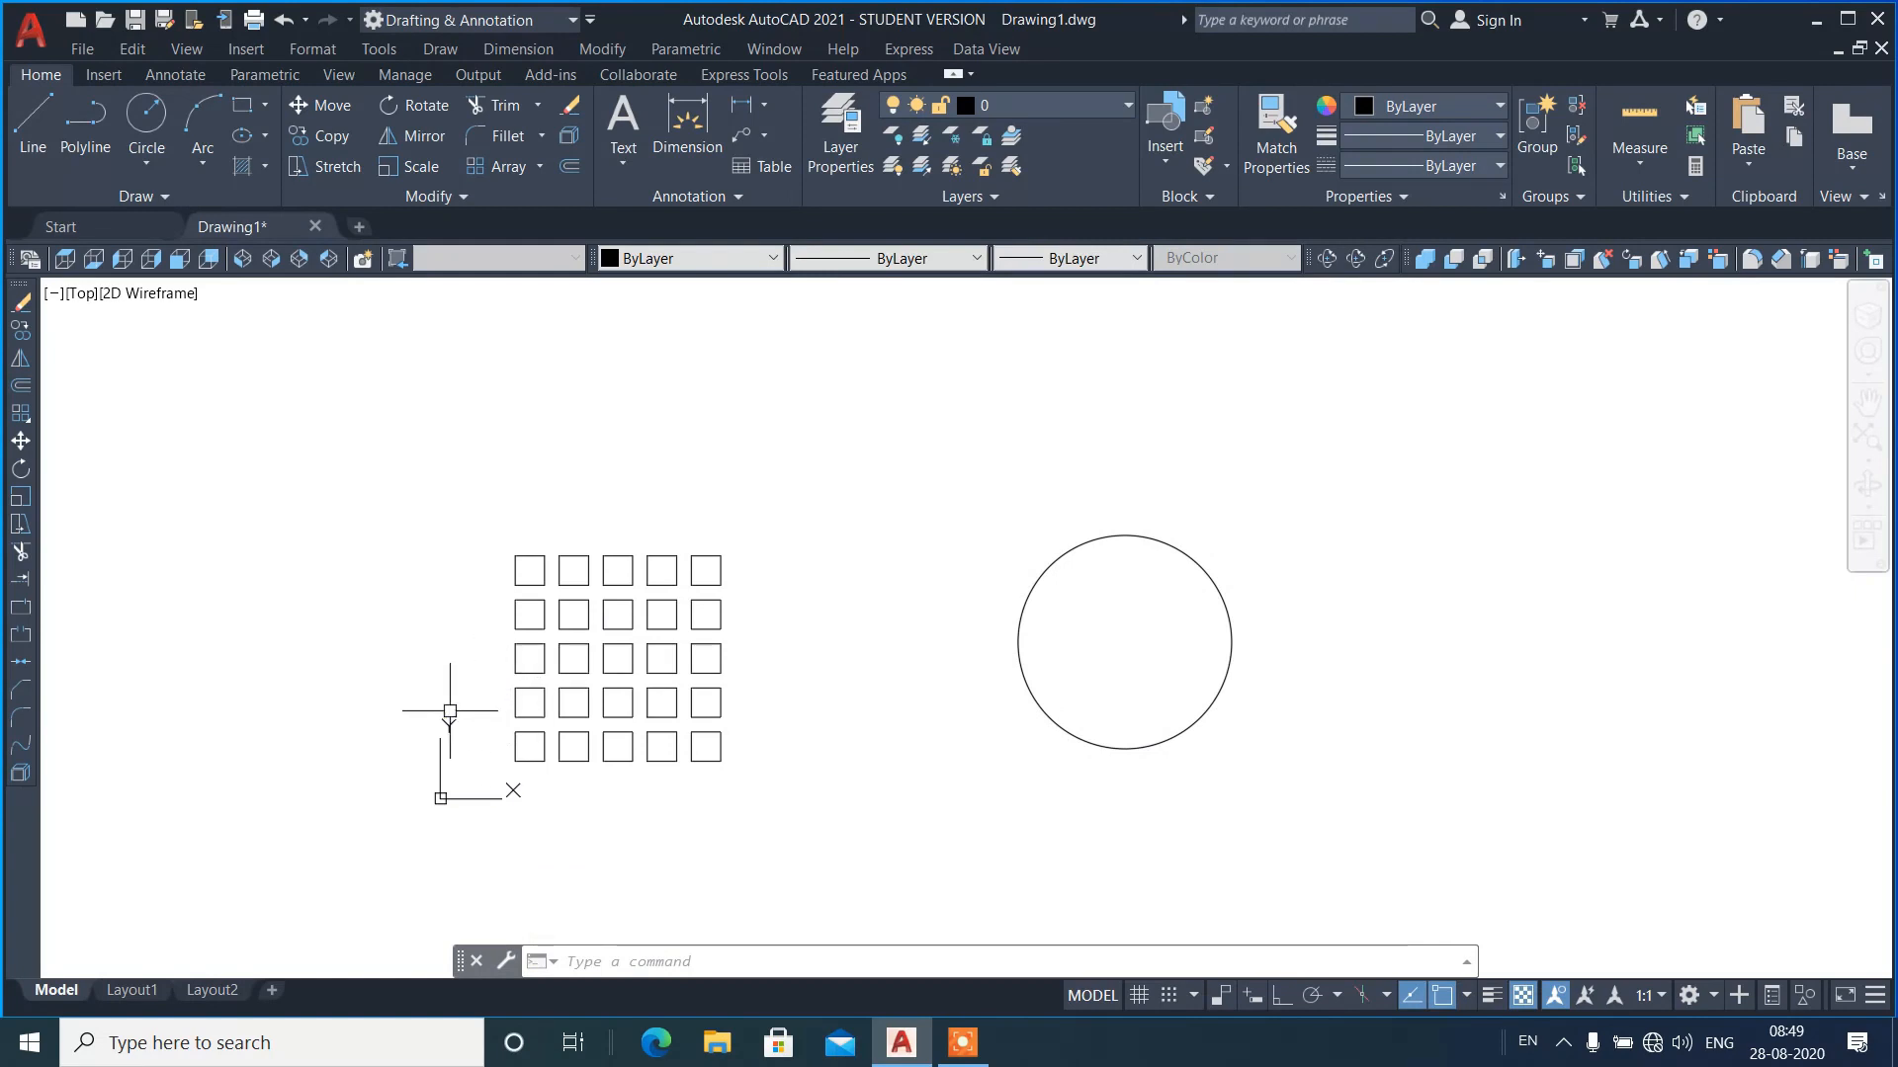
- Select the remaining circle with a crossing window and erase it
click(1279, 524)
click(1094, 635)
text(e)
key(Return)
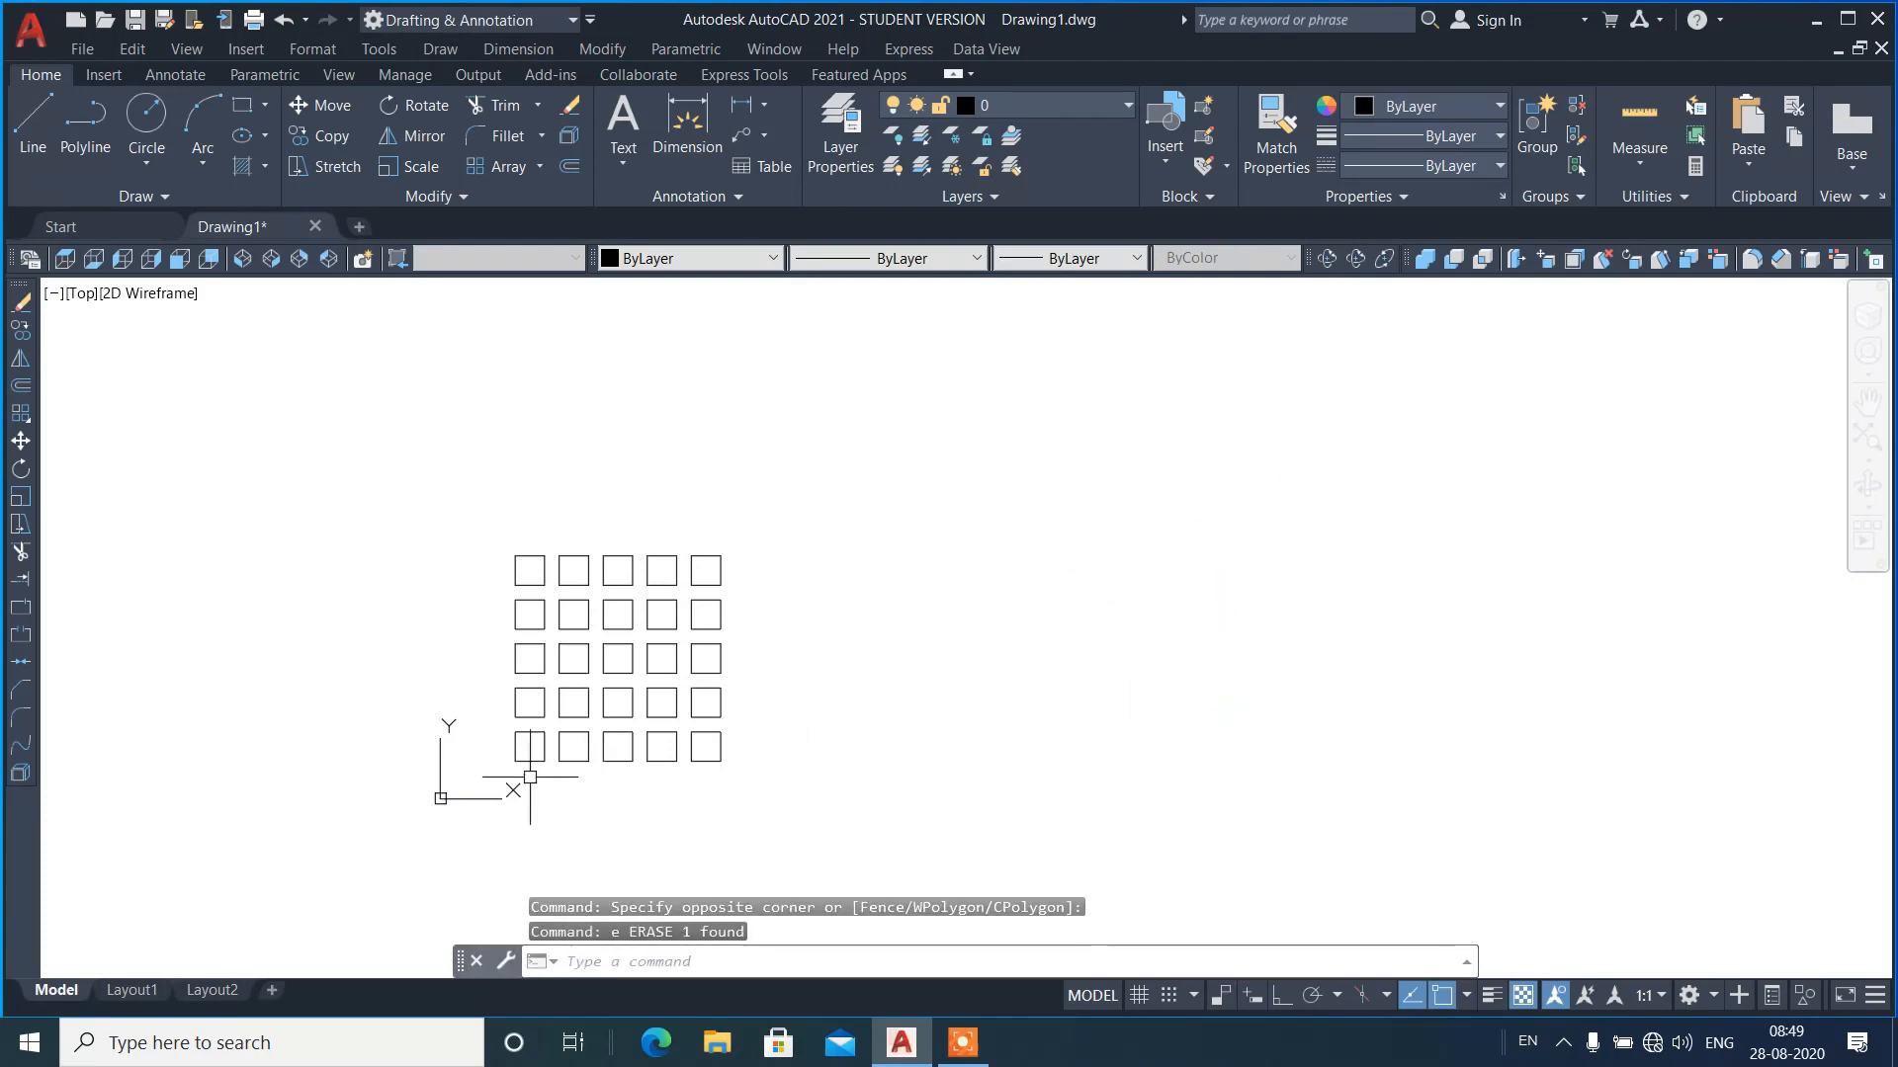
- Erase a diagonal band of squares from the top-left to the lower right of the grid using a fence, and undo the erase
scroll(467, 749, up, 2)
key(Return)
text(f)
key(Return)
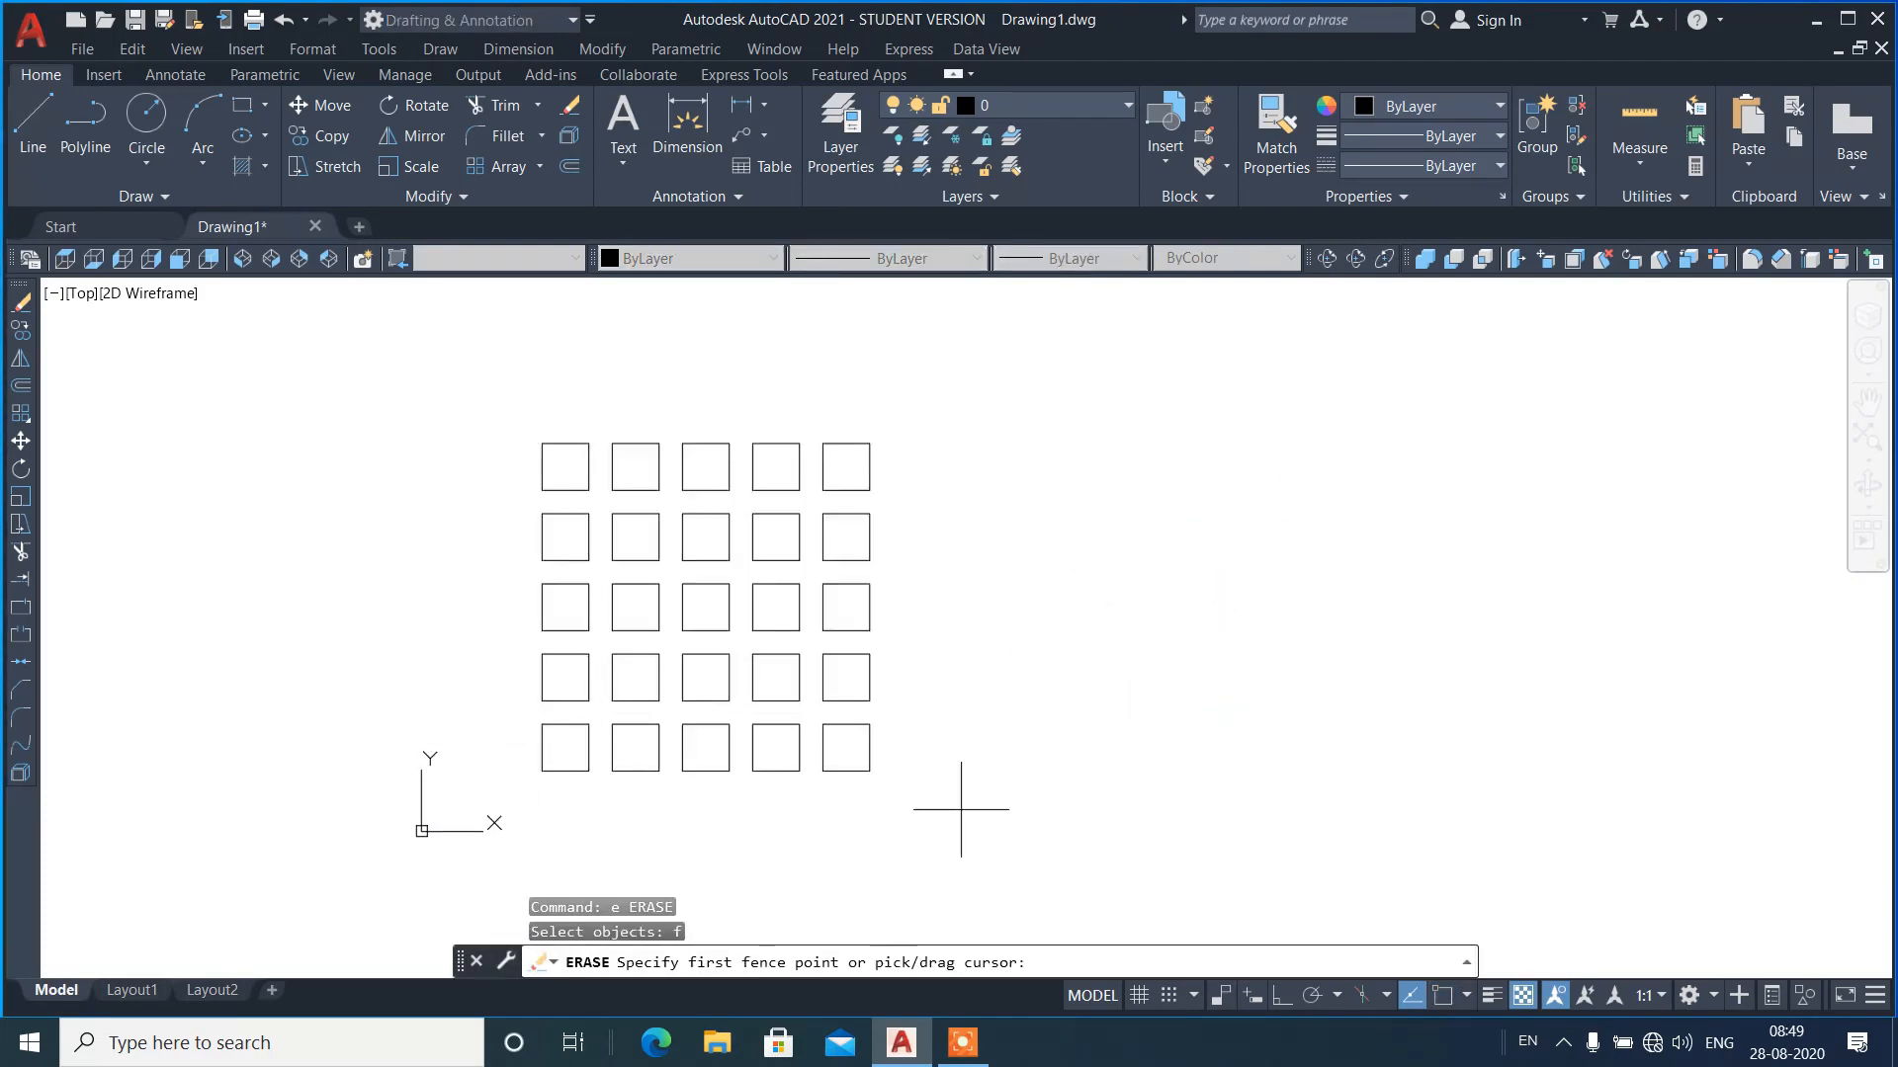
click(929, 808)
click(517, 450)
click(551, 413)
click(909, 737)
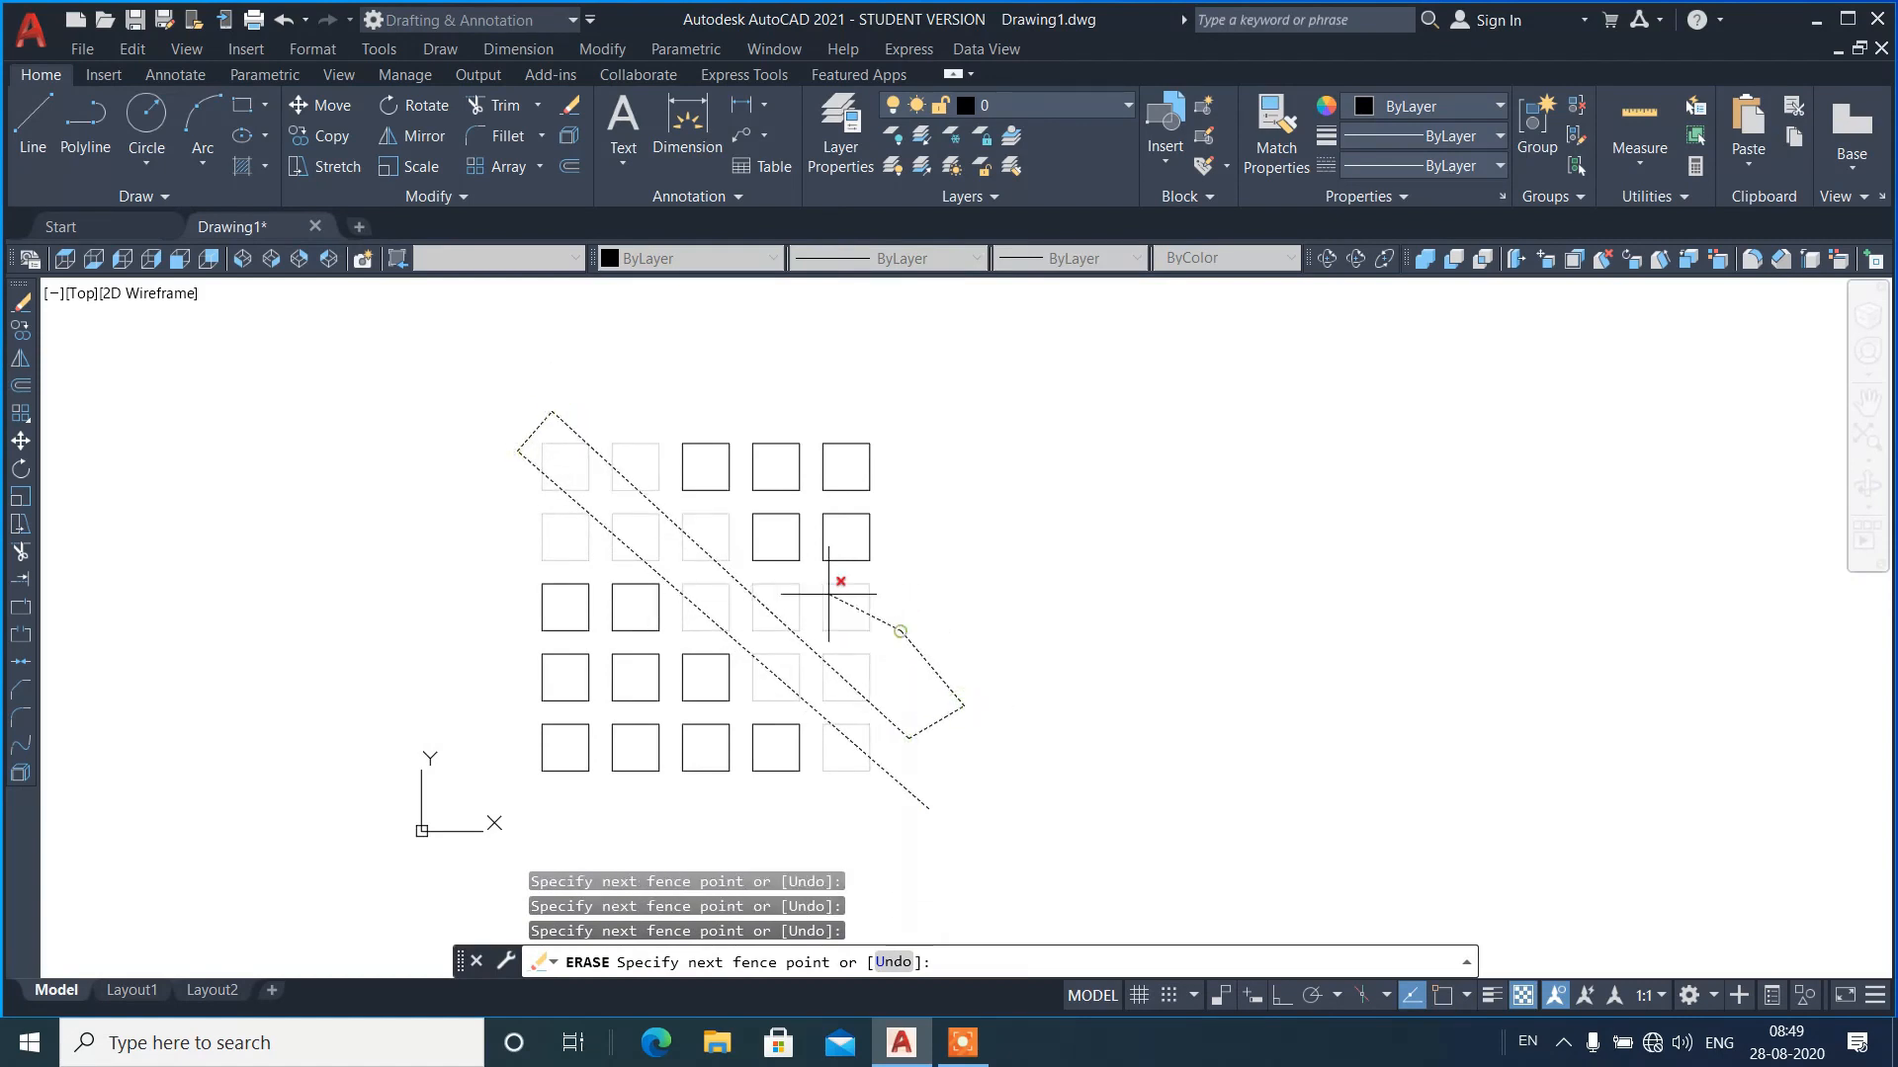
key(Return)
key(Return)
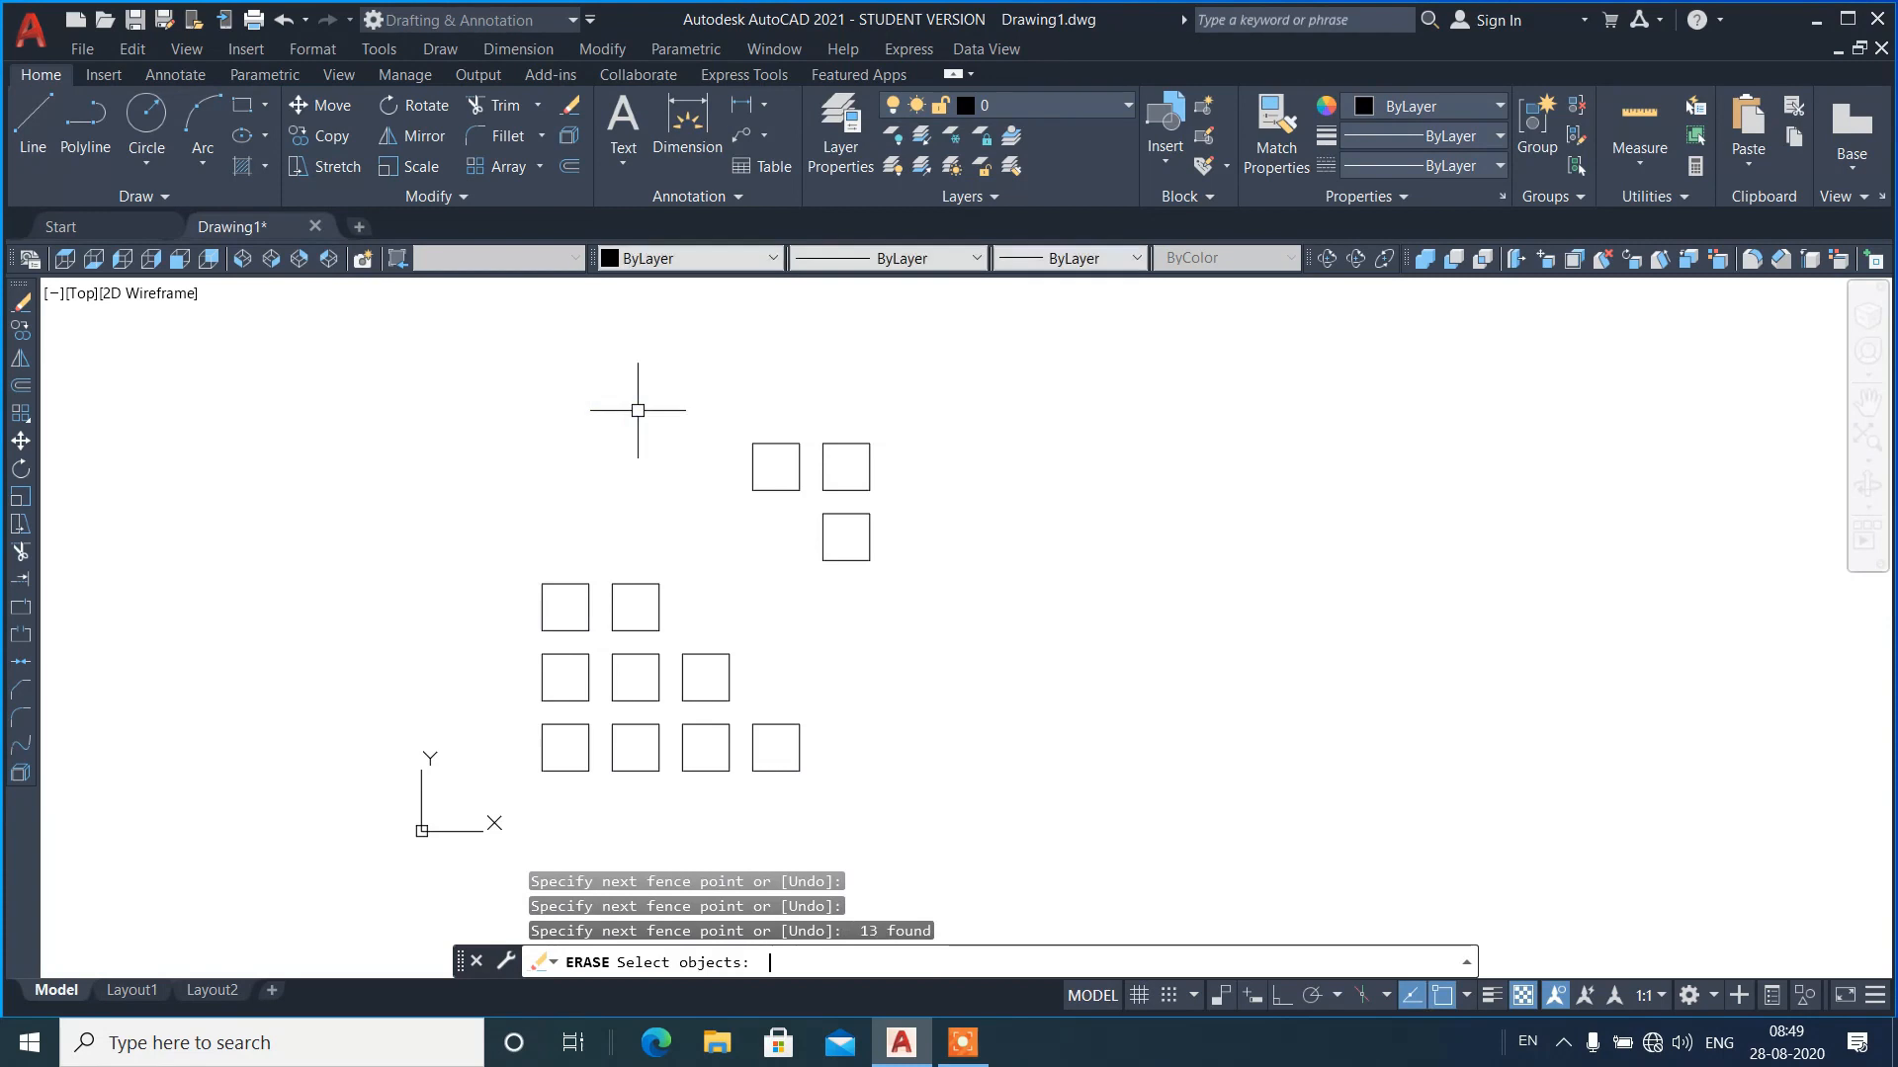
key(ctrl+z)
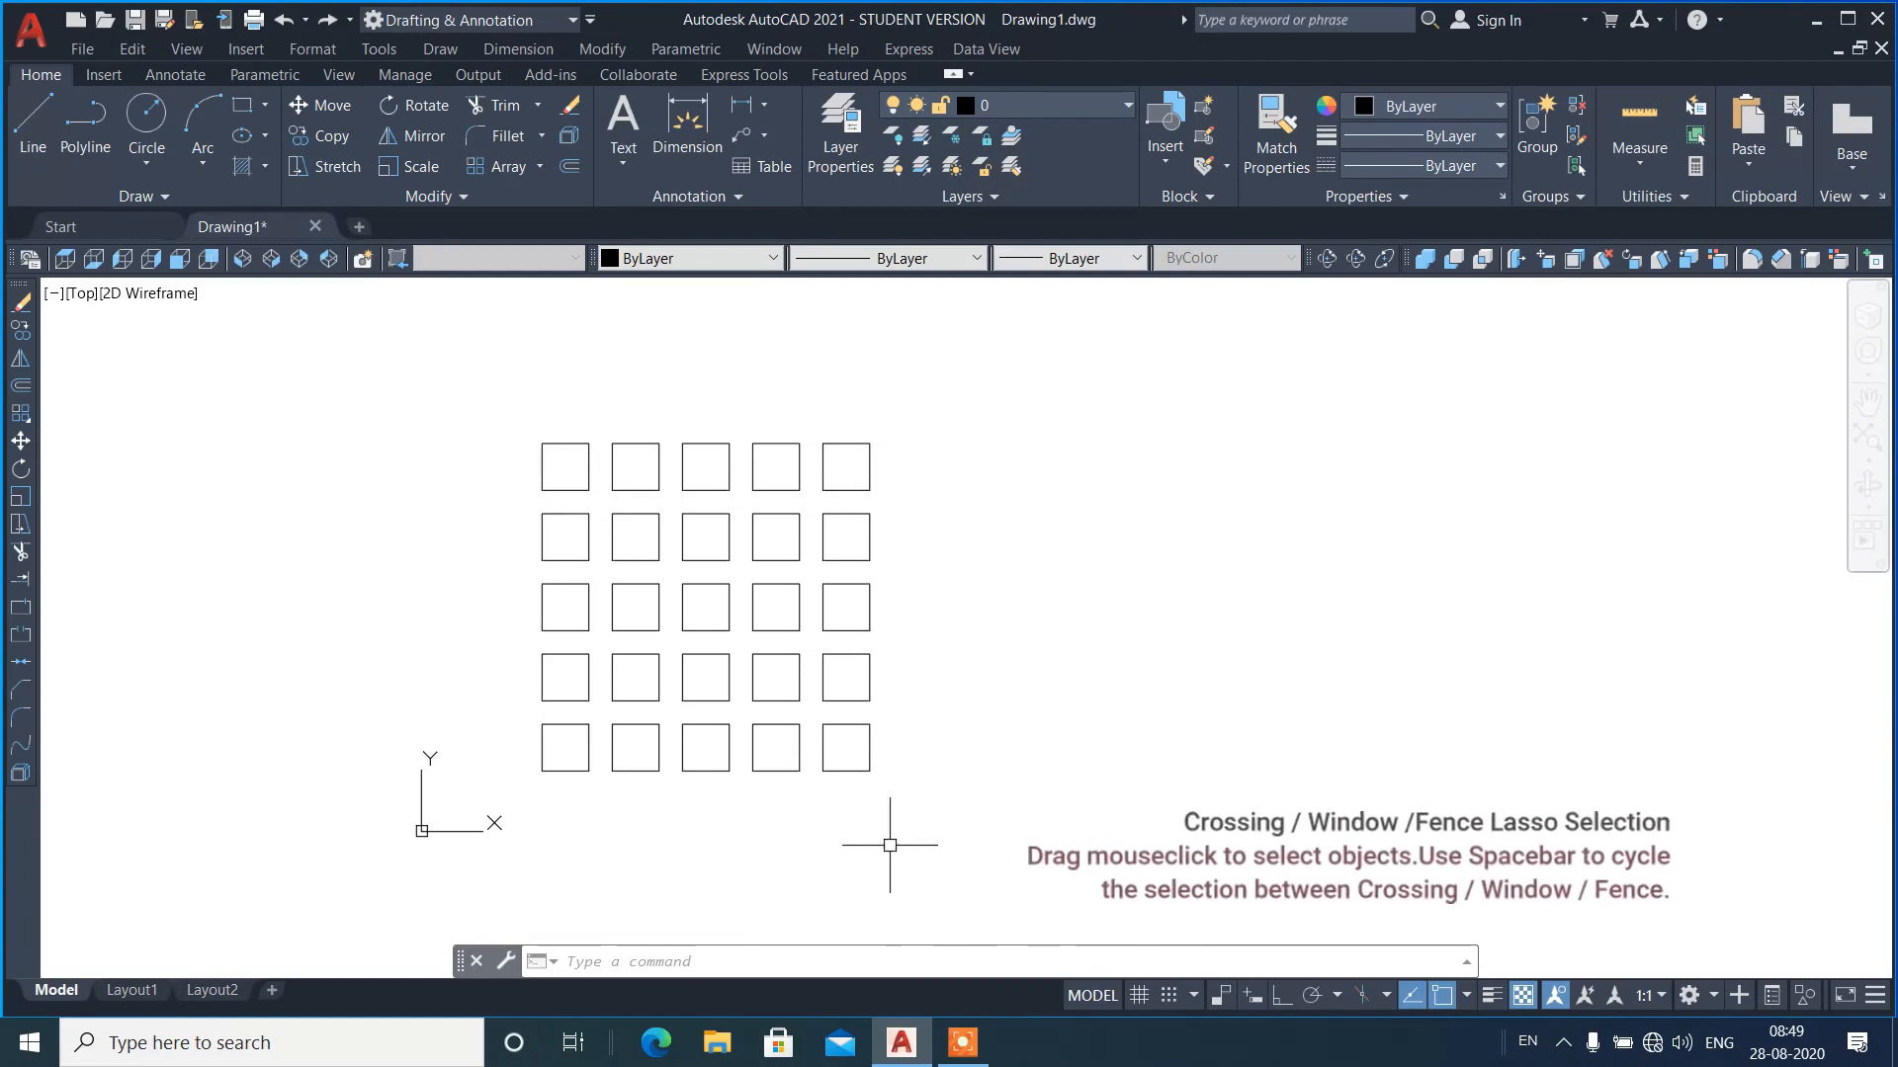
- Draw an irregular lasso over the grid's middle, cycle its selection modes back to Crossing to select squares, and clear the selection
mouse_move(801, 836)
mouse_down()
mouse_move(784, 728)
mouse_move(847, 691)
mouse_move(858, 541)
mouse_move(776, 473)
mouse_move(606, 552)
mouse_move(491, 558)
mouse_move(621, 672)
mouse_move(622, 754)
mouse_move(710, 755)
mouse_up()
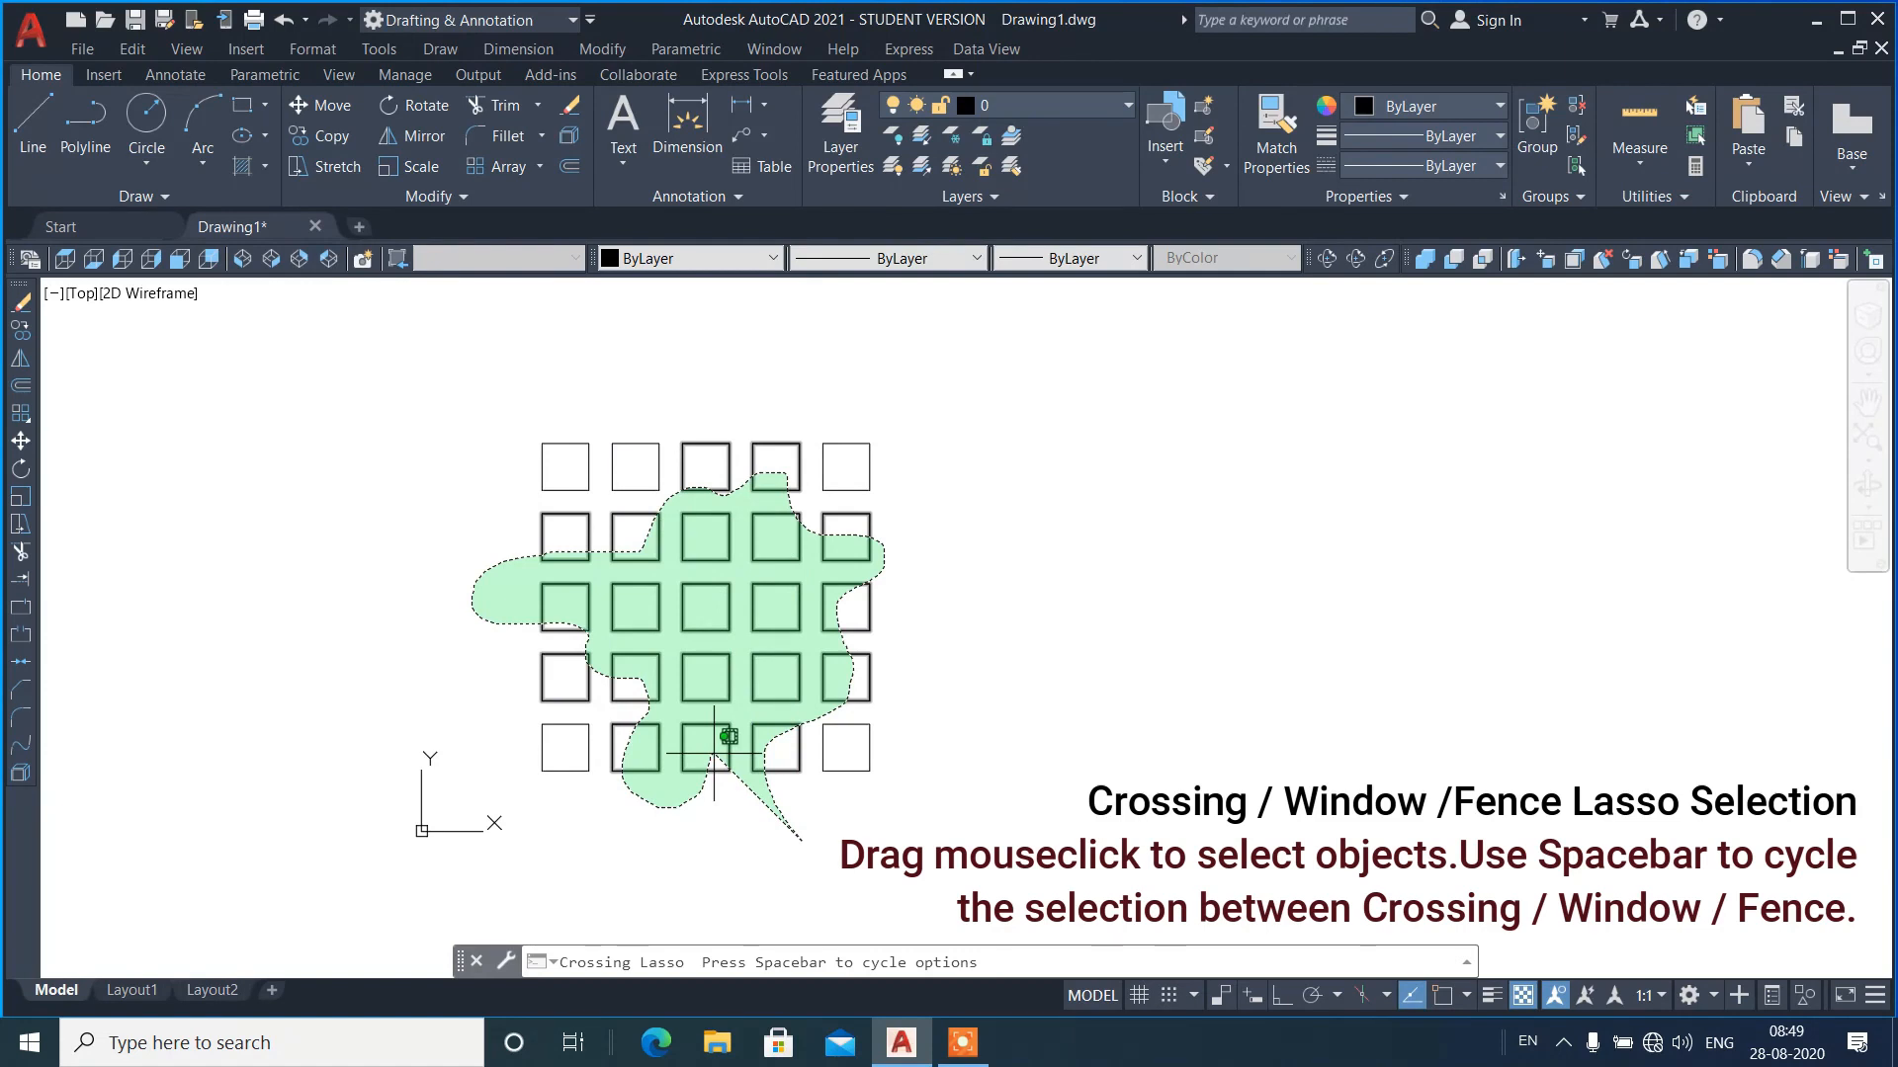
key(space)
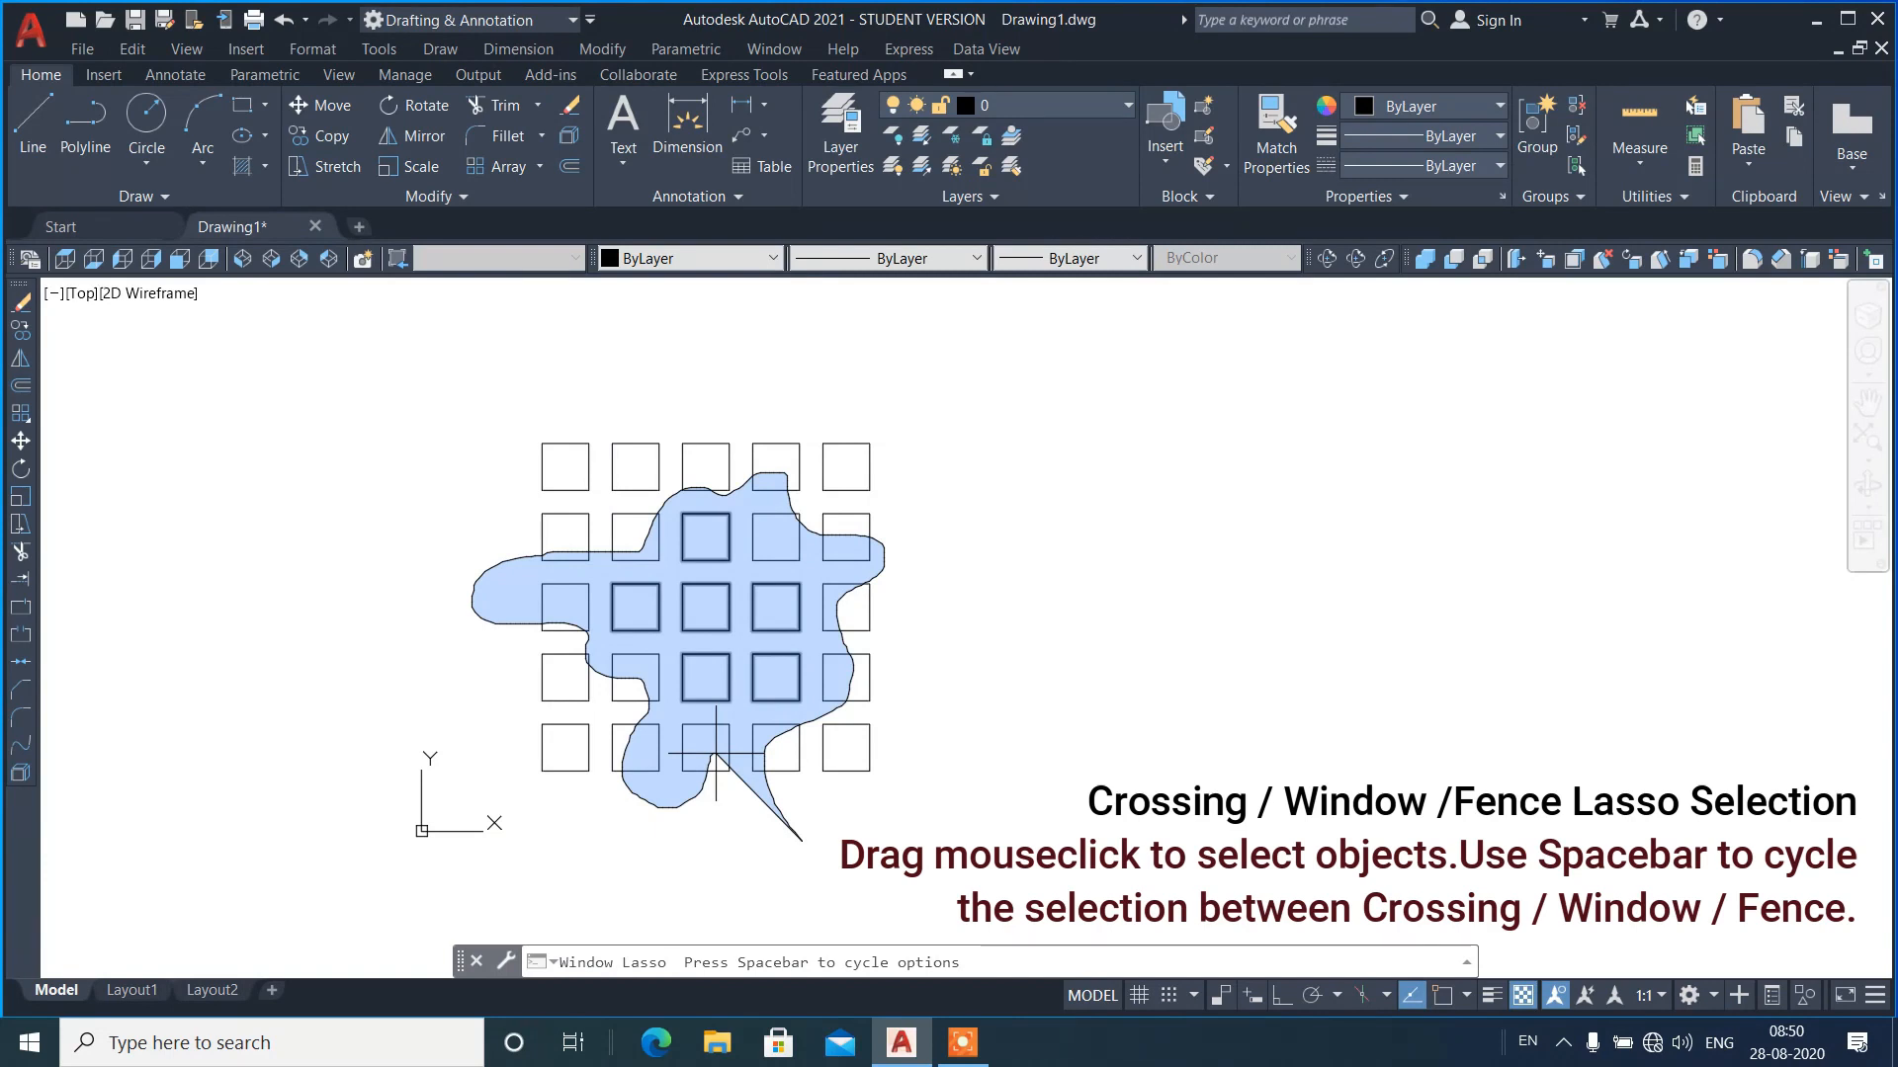
key(space)
key(space)
key(space)
key(space)
key(space)
key(space)
key(space)
key(space)
key(space)
key(space)
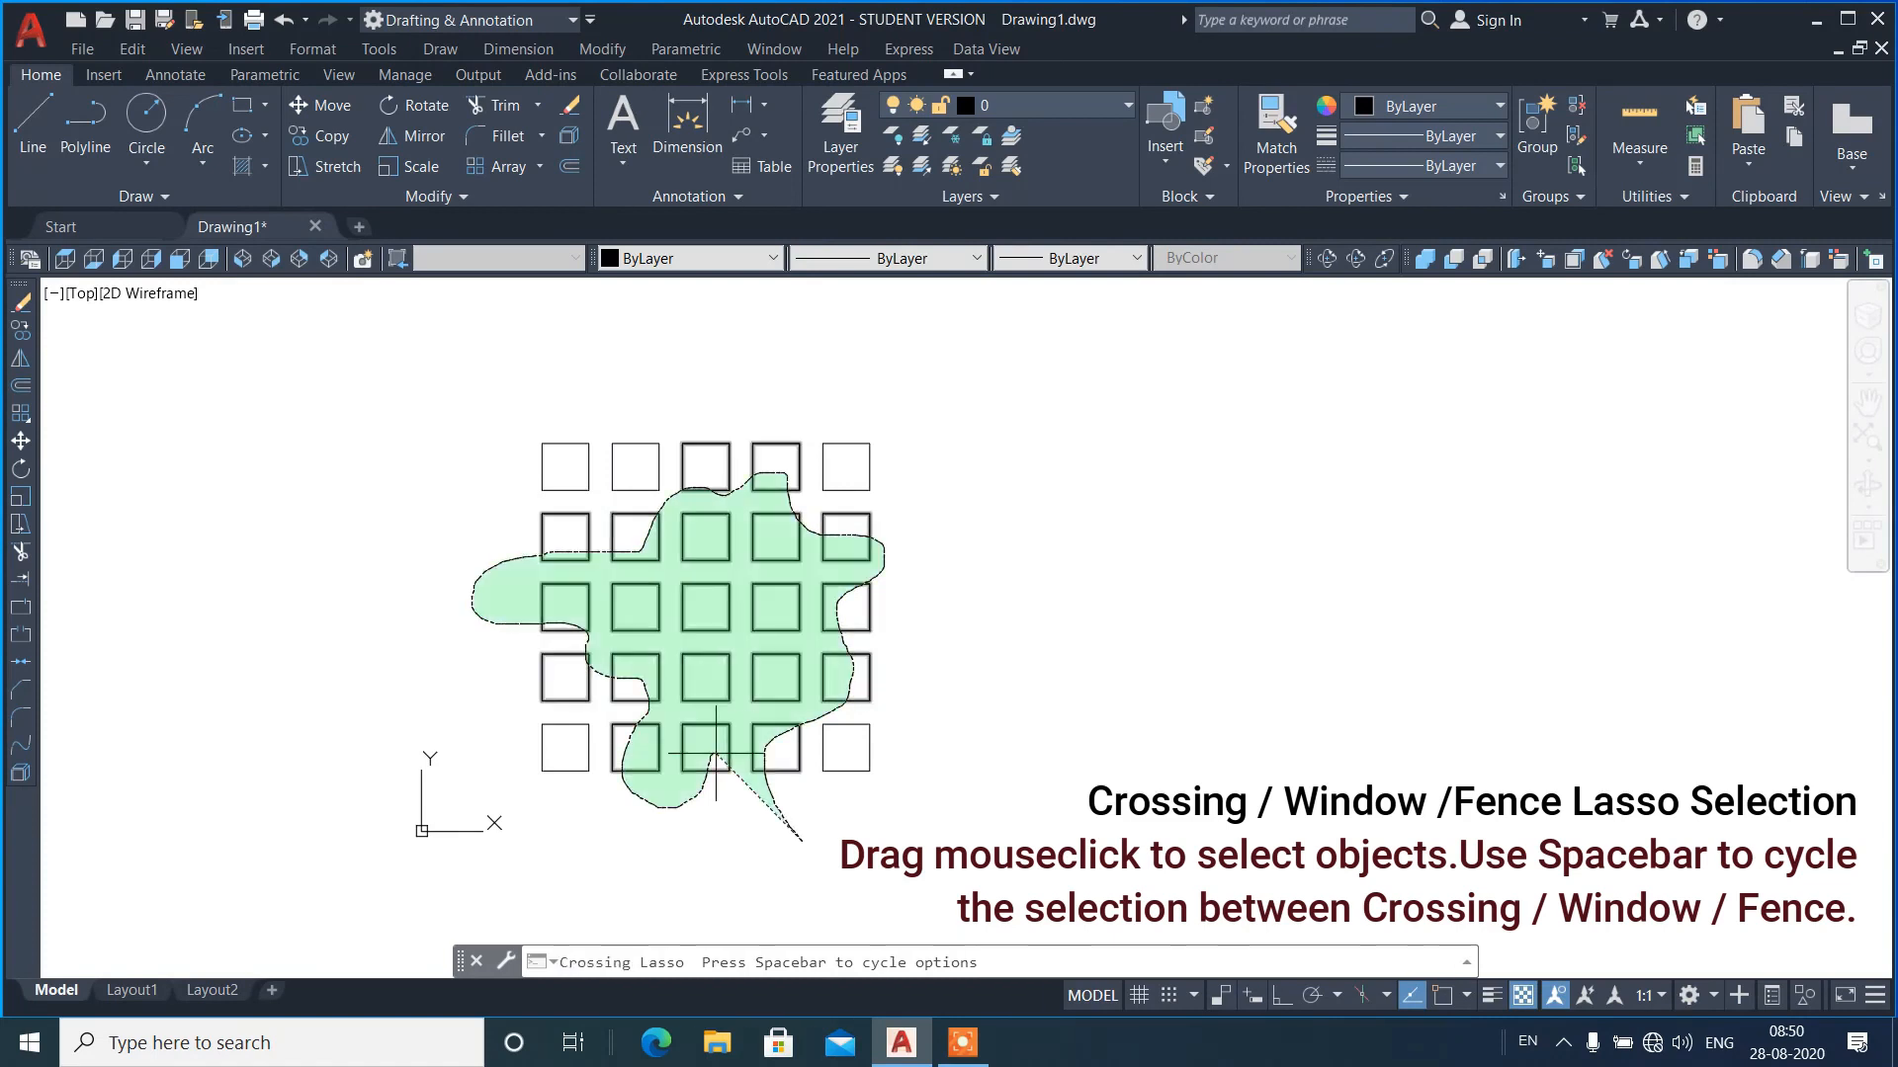
key(space)
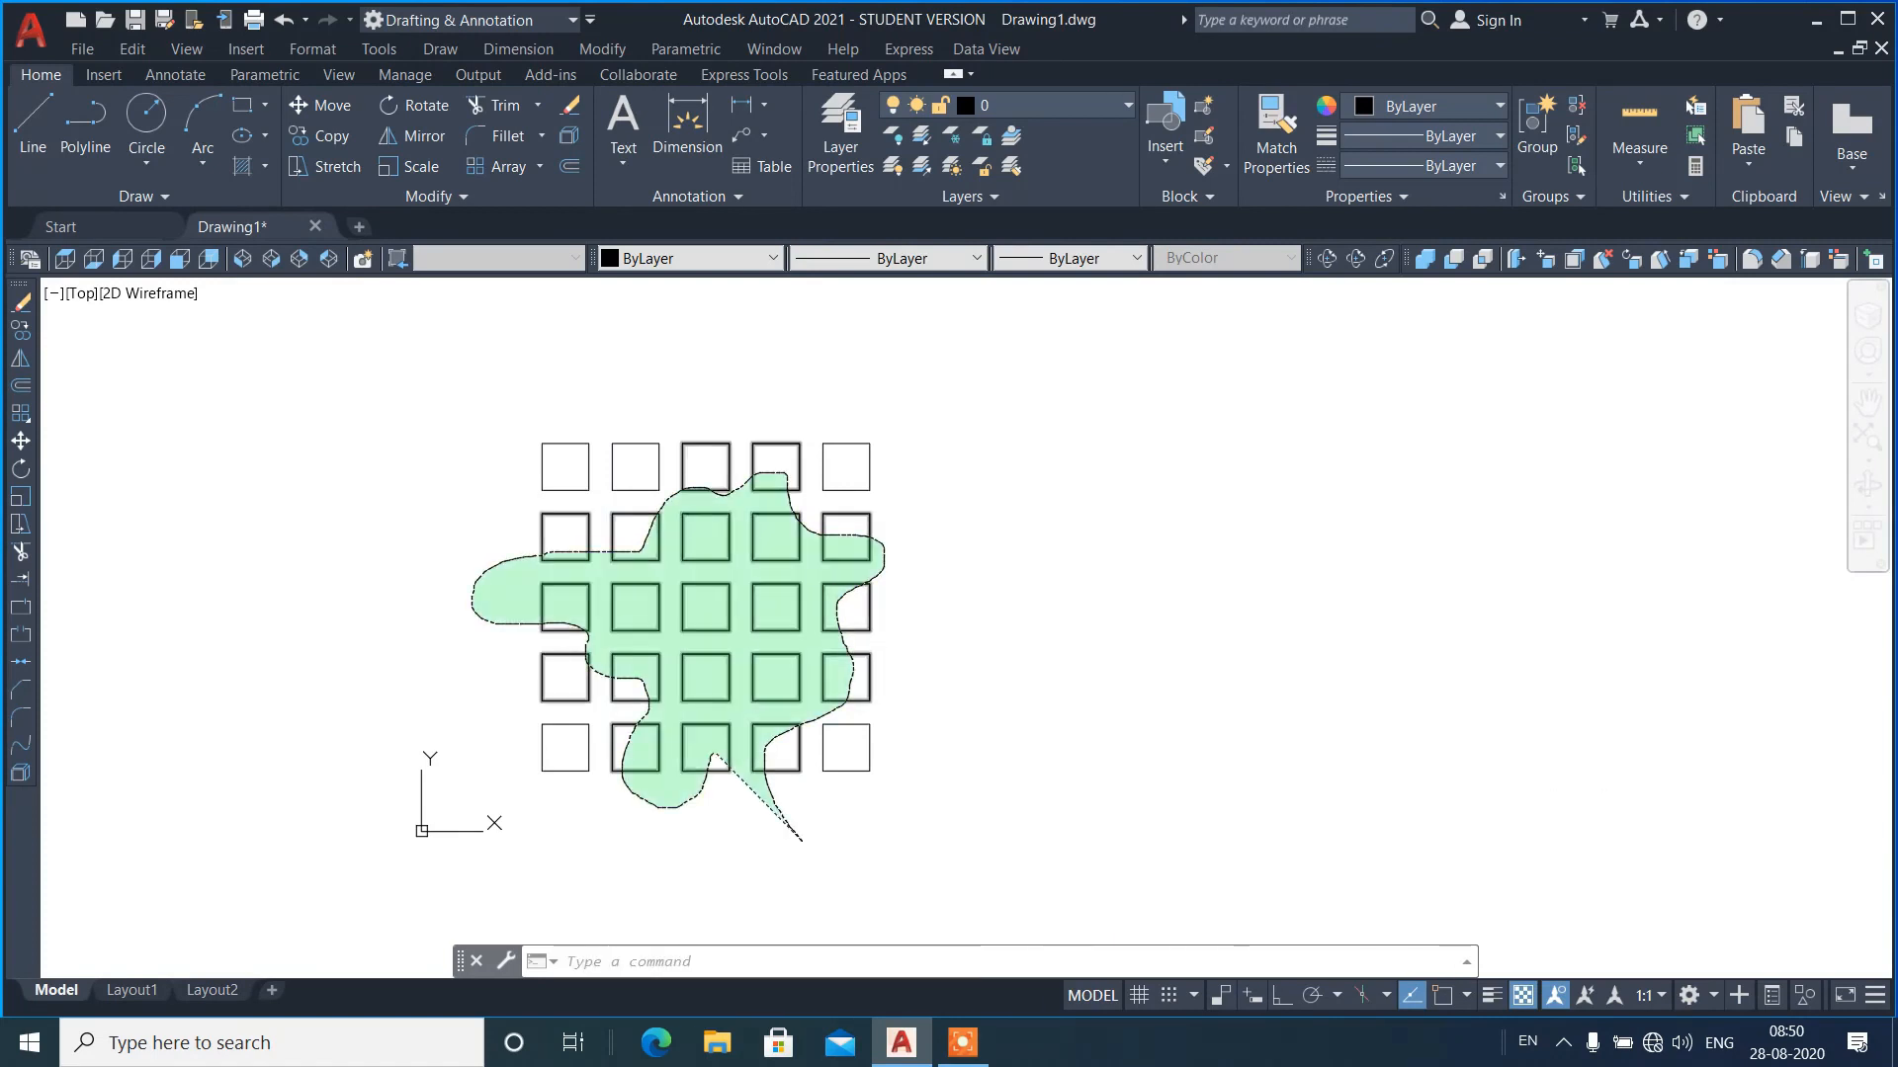
drag(801, 841, 802, 842)
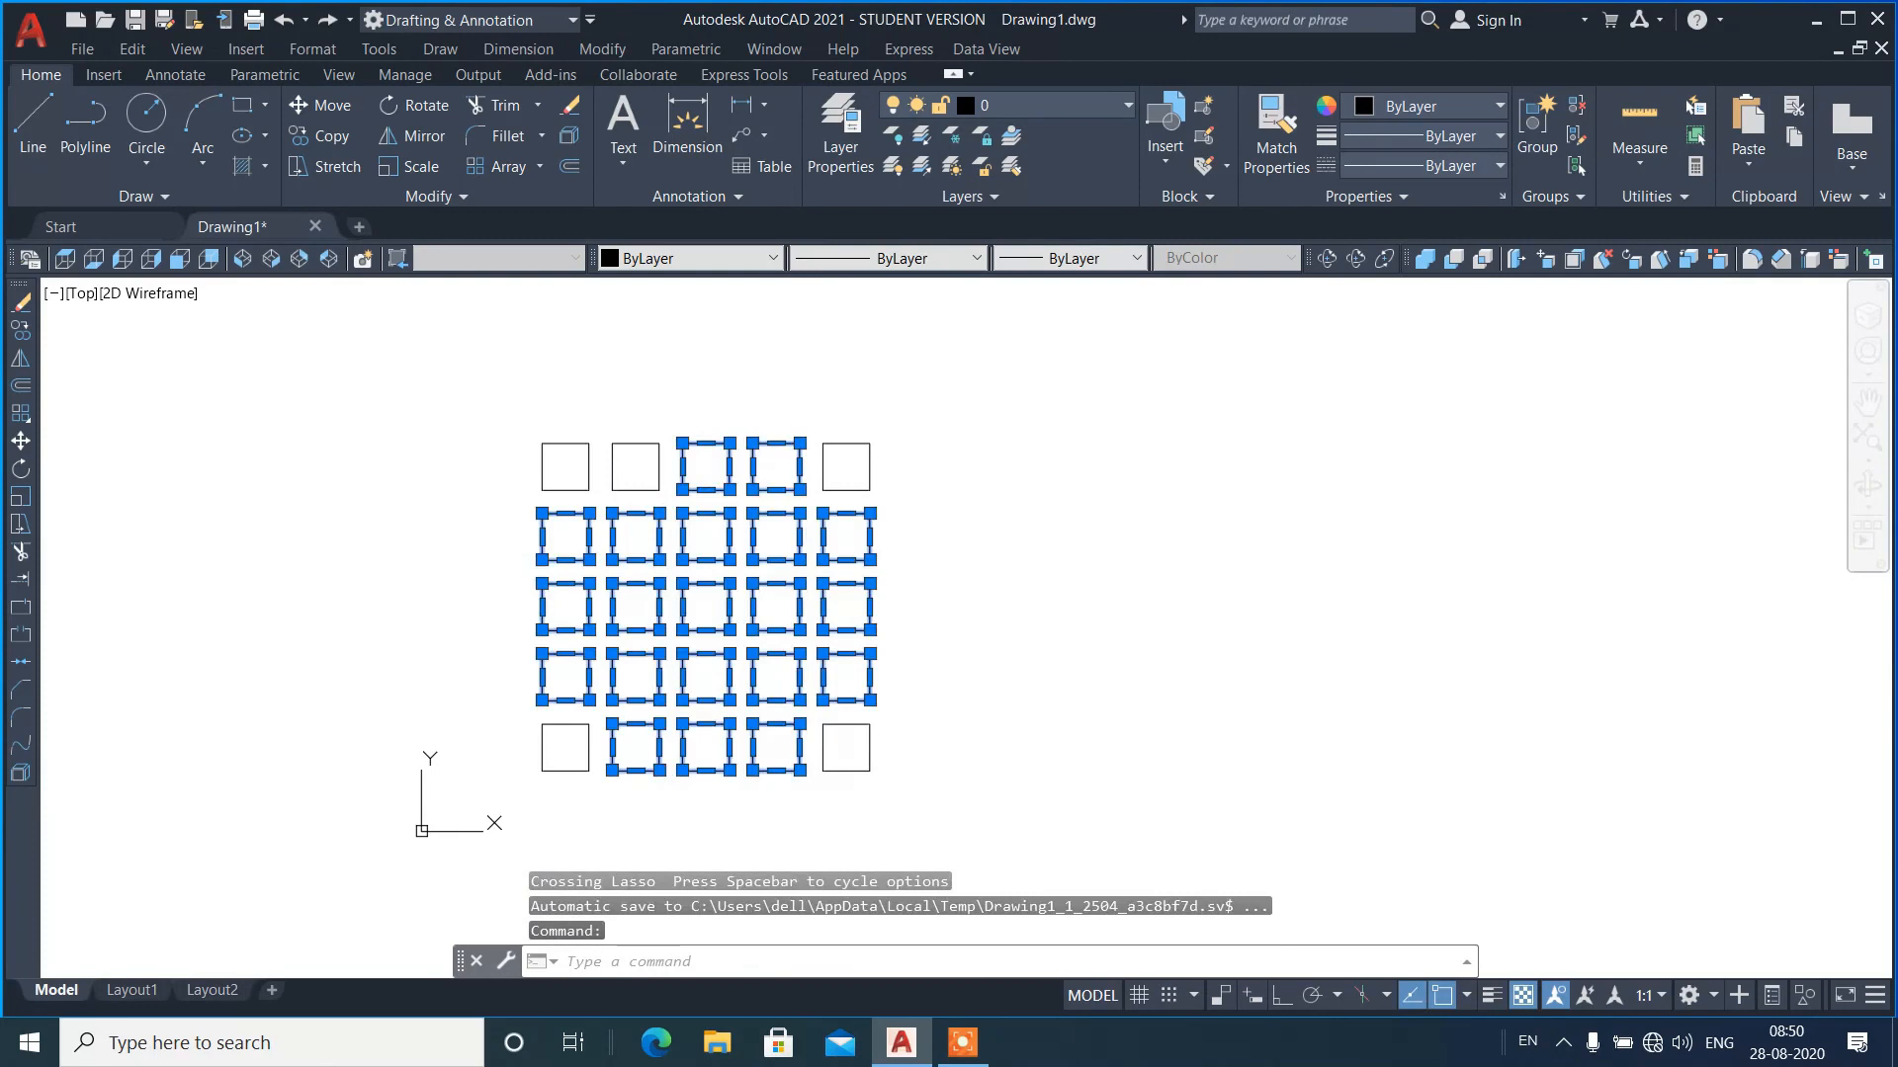
key(Escape)
- Draw a diamond-like lasso around the grid's central squares and cycle from Window through Fence to Crossing to select the diamond of squares
mouse_move(699, 757)
mouse_down()
mouse_move(826, 635)
mouse_move(819, 559)
mouse_move(717, 475)
mouse_move(670, 493)
mouse_move(577, 597)
mouse_move(652, 680)
mouse_move(663, 668)
mouse_up()
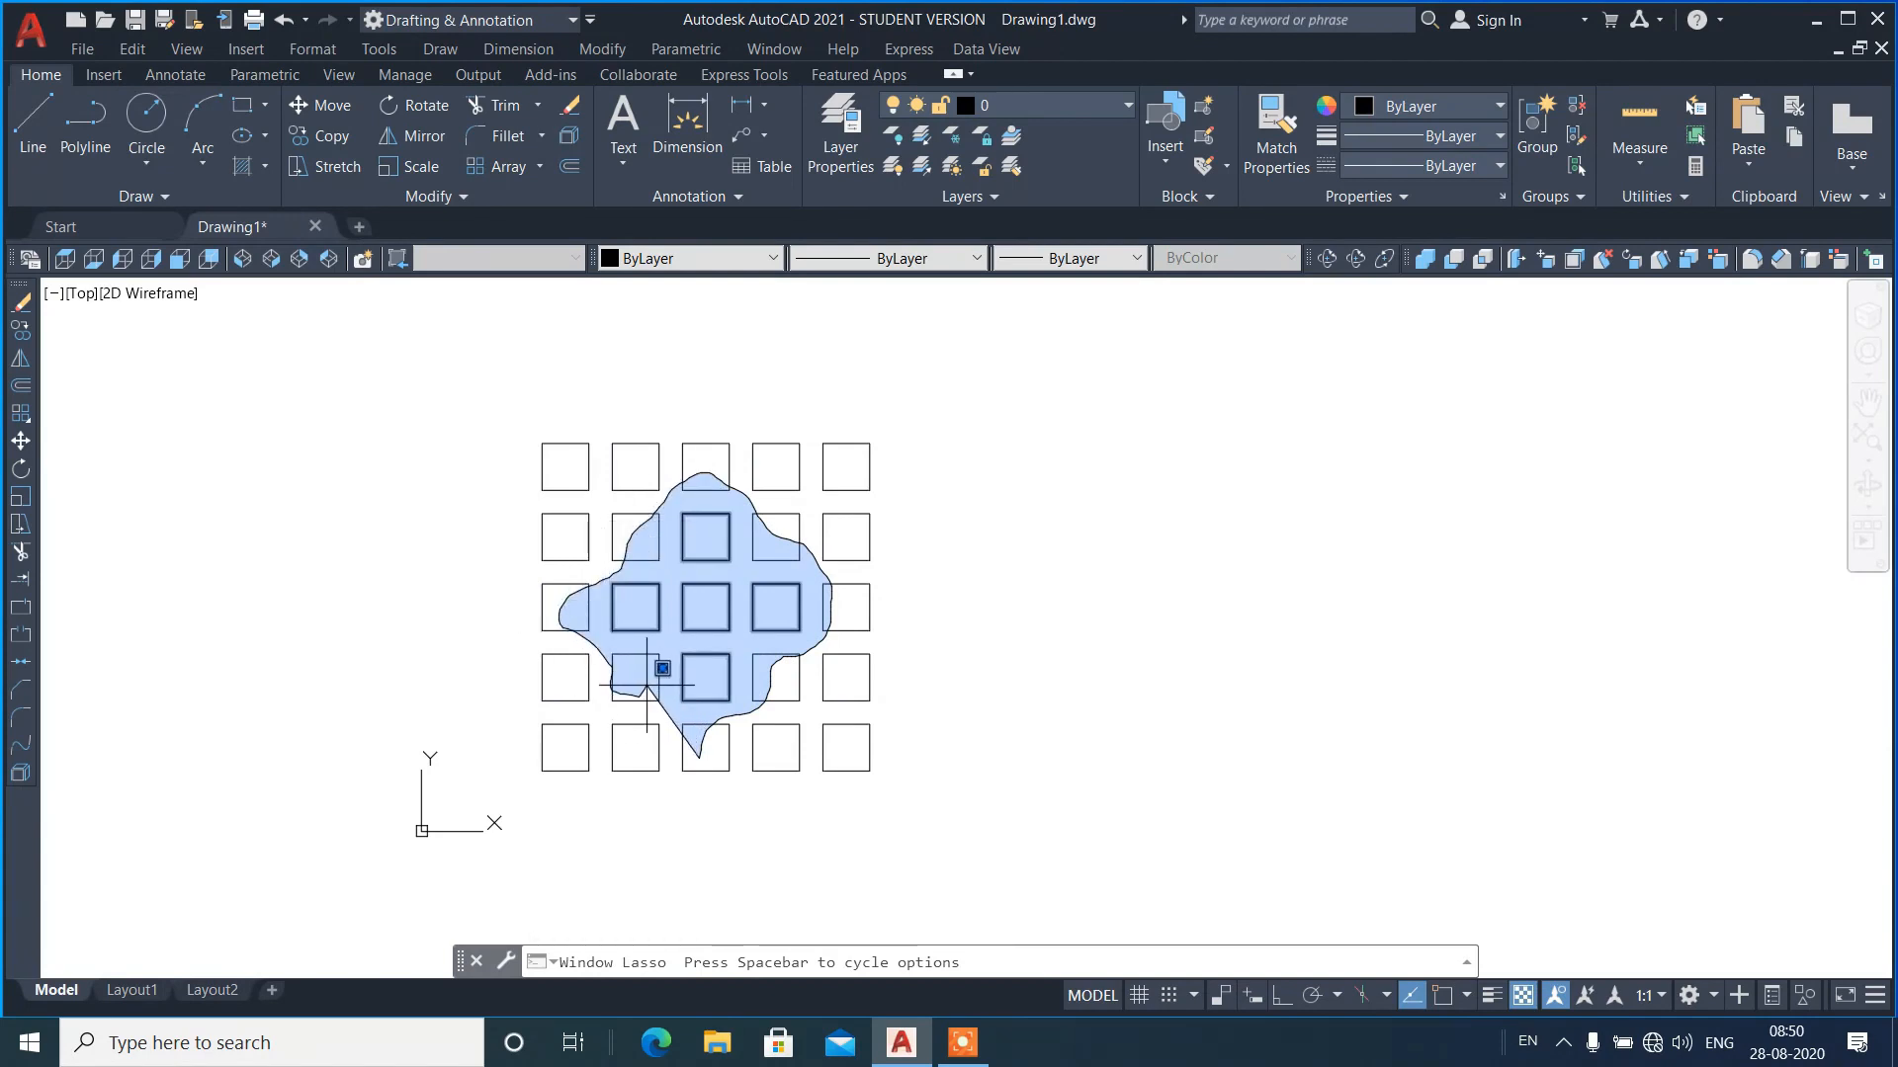
key(space)
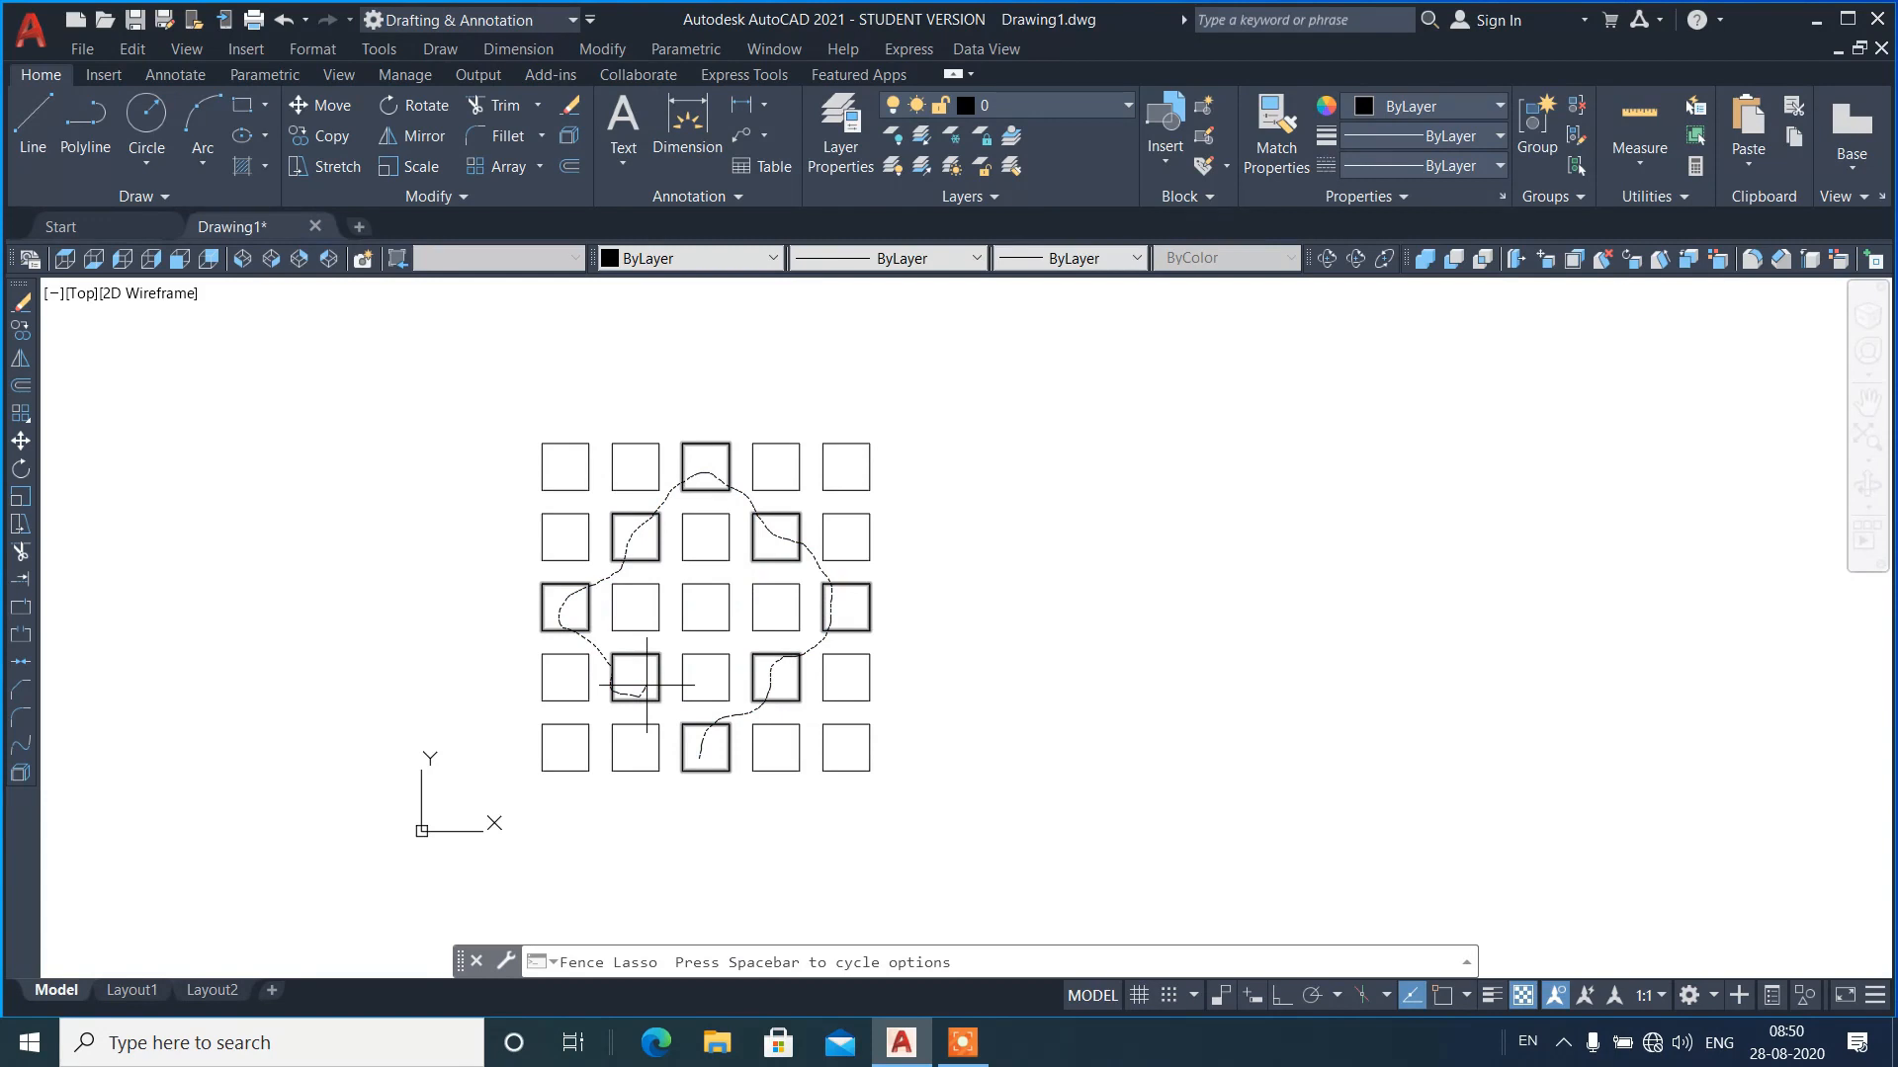
key(space)
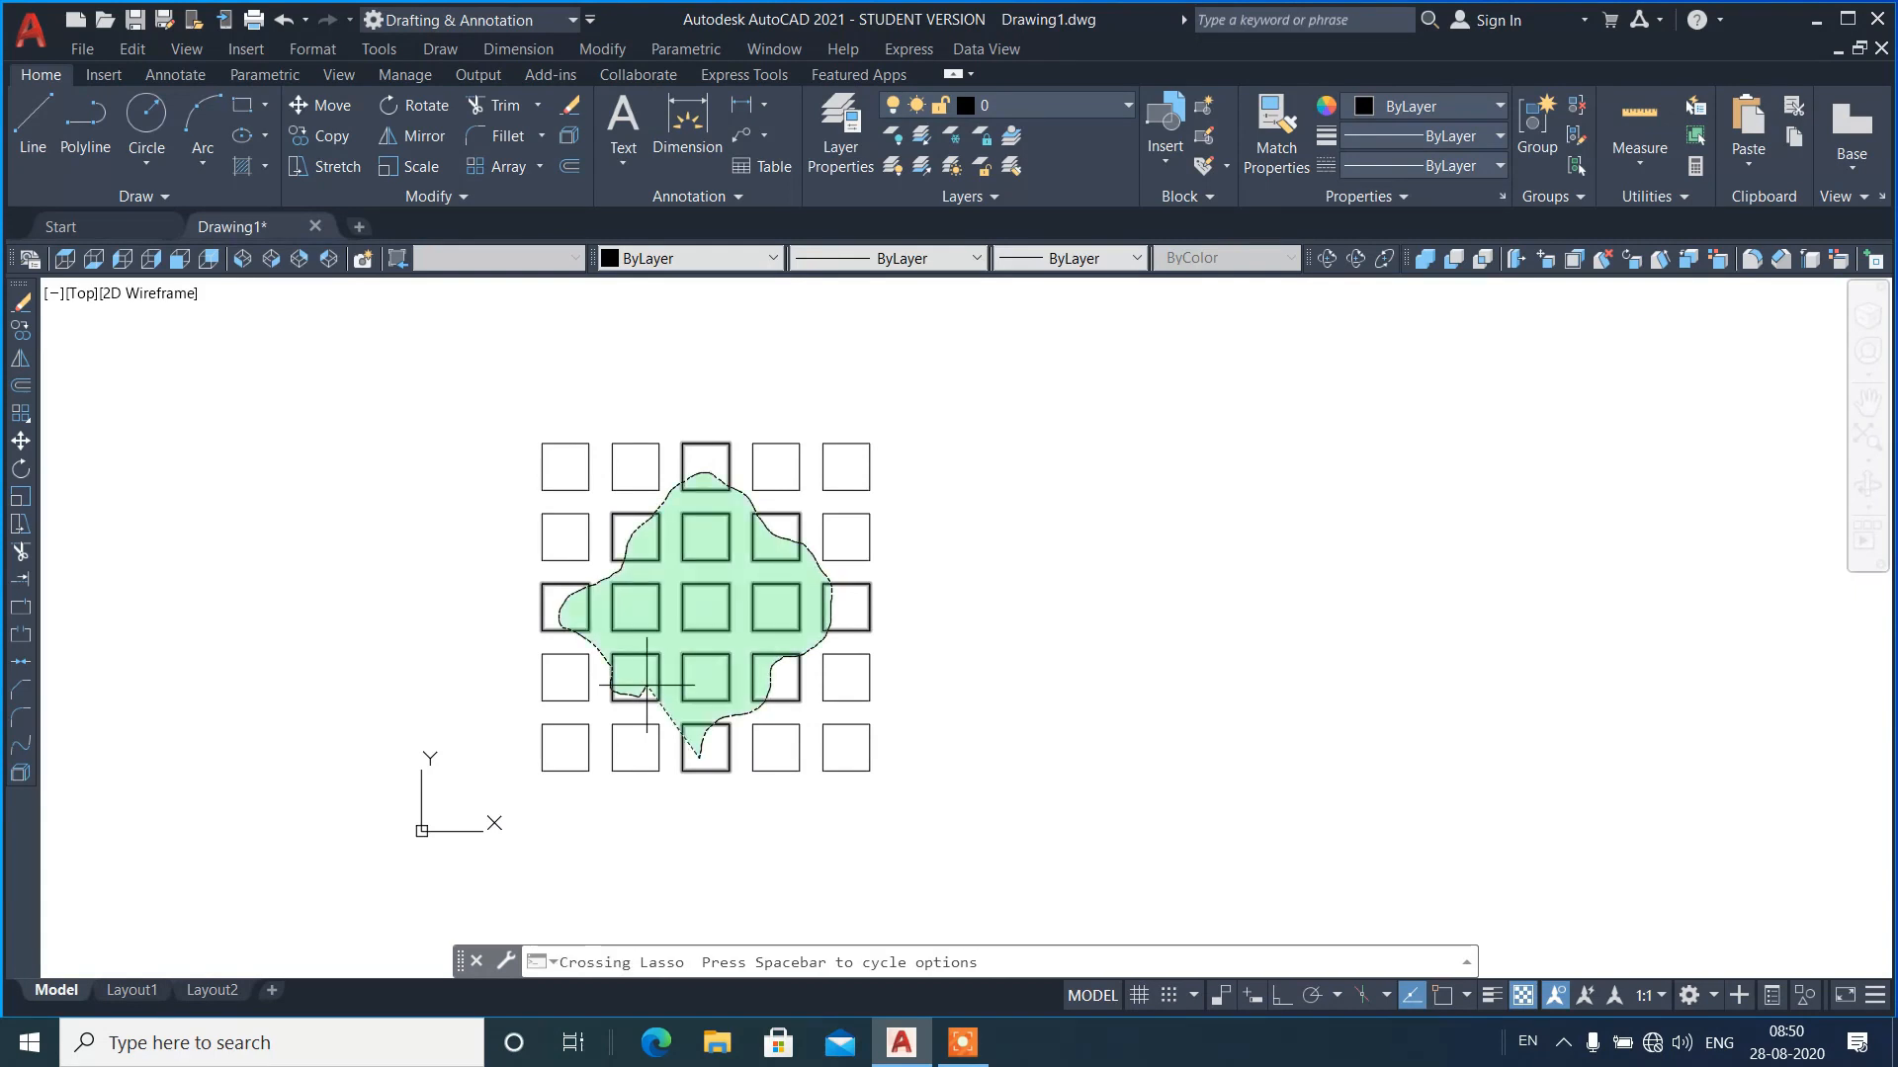
drag(647, 685, 647, 685)
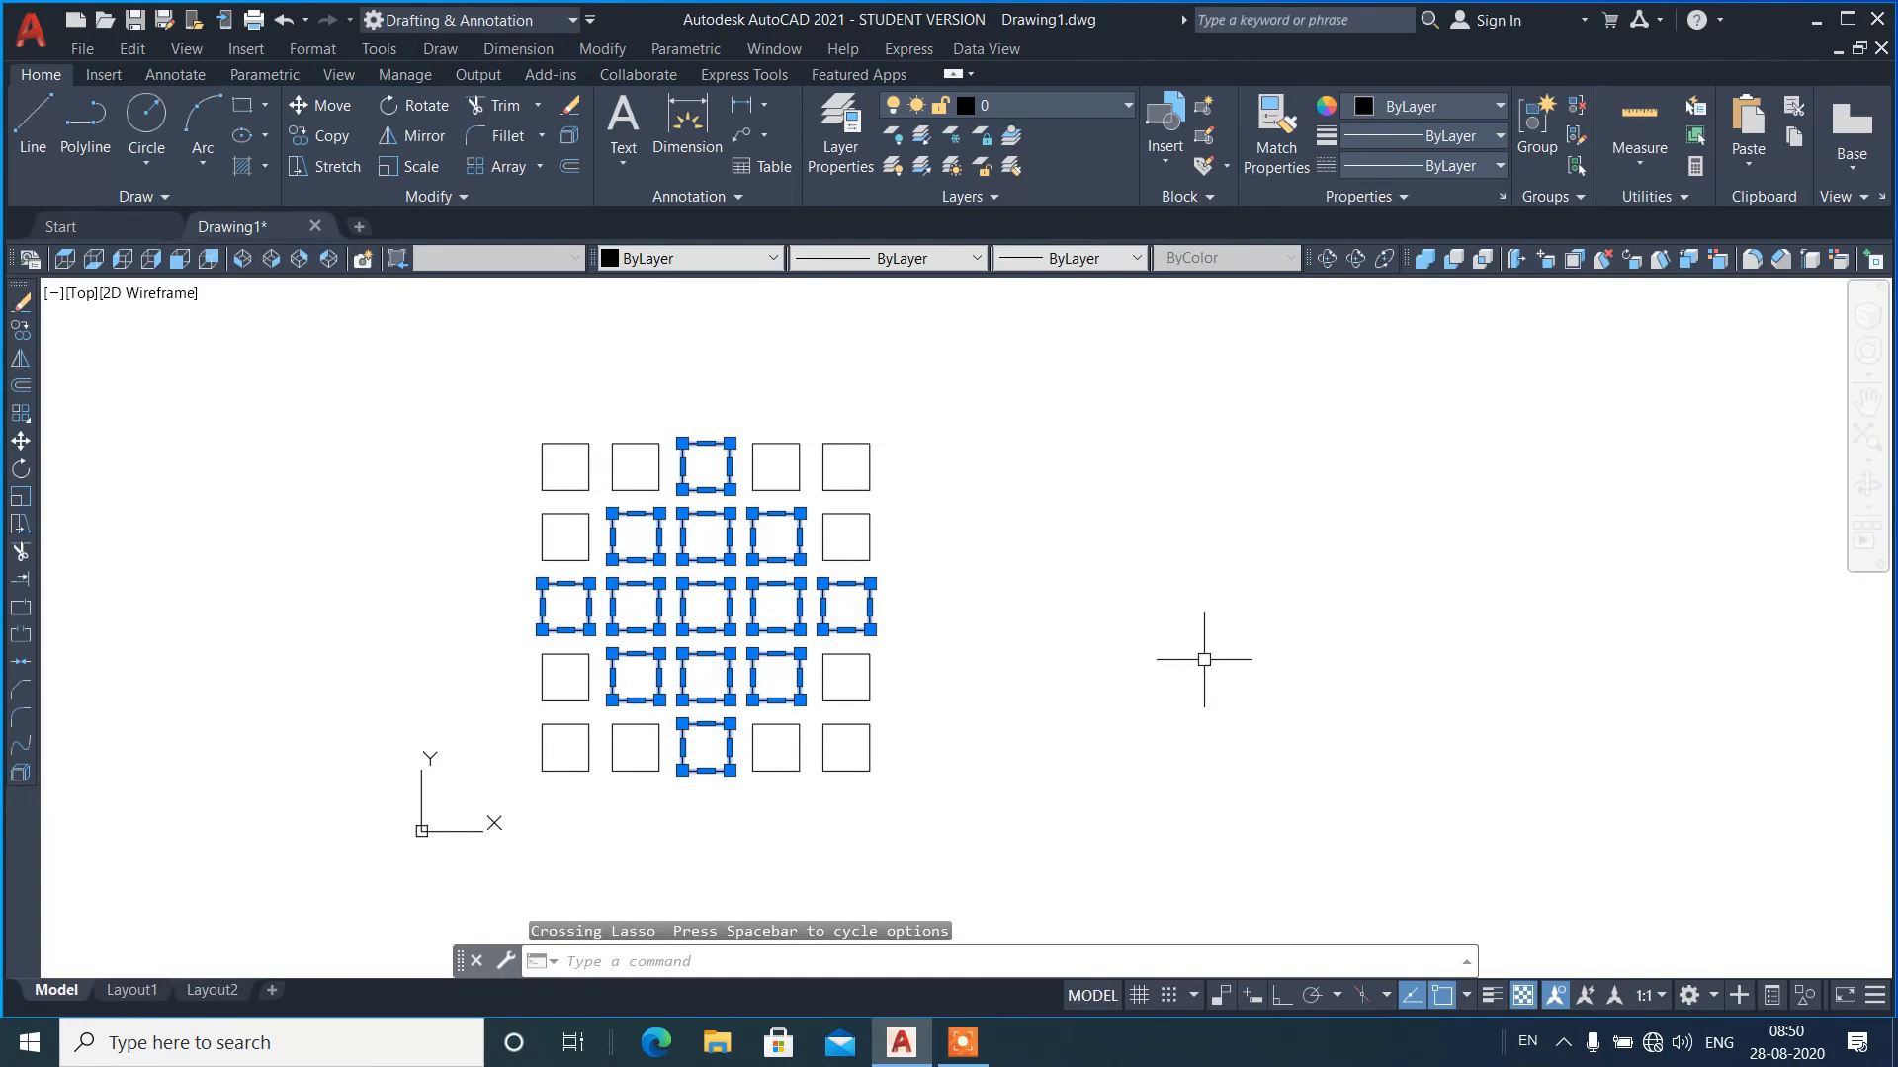